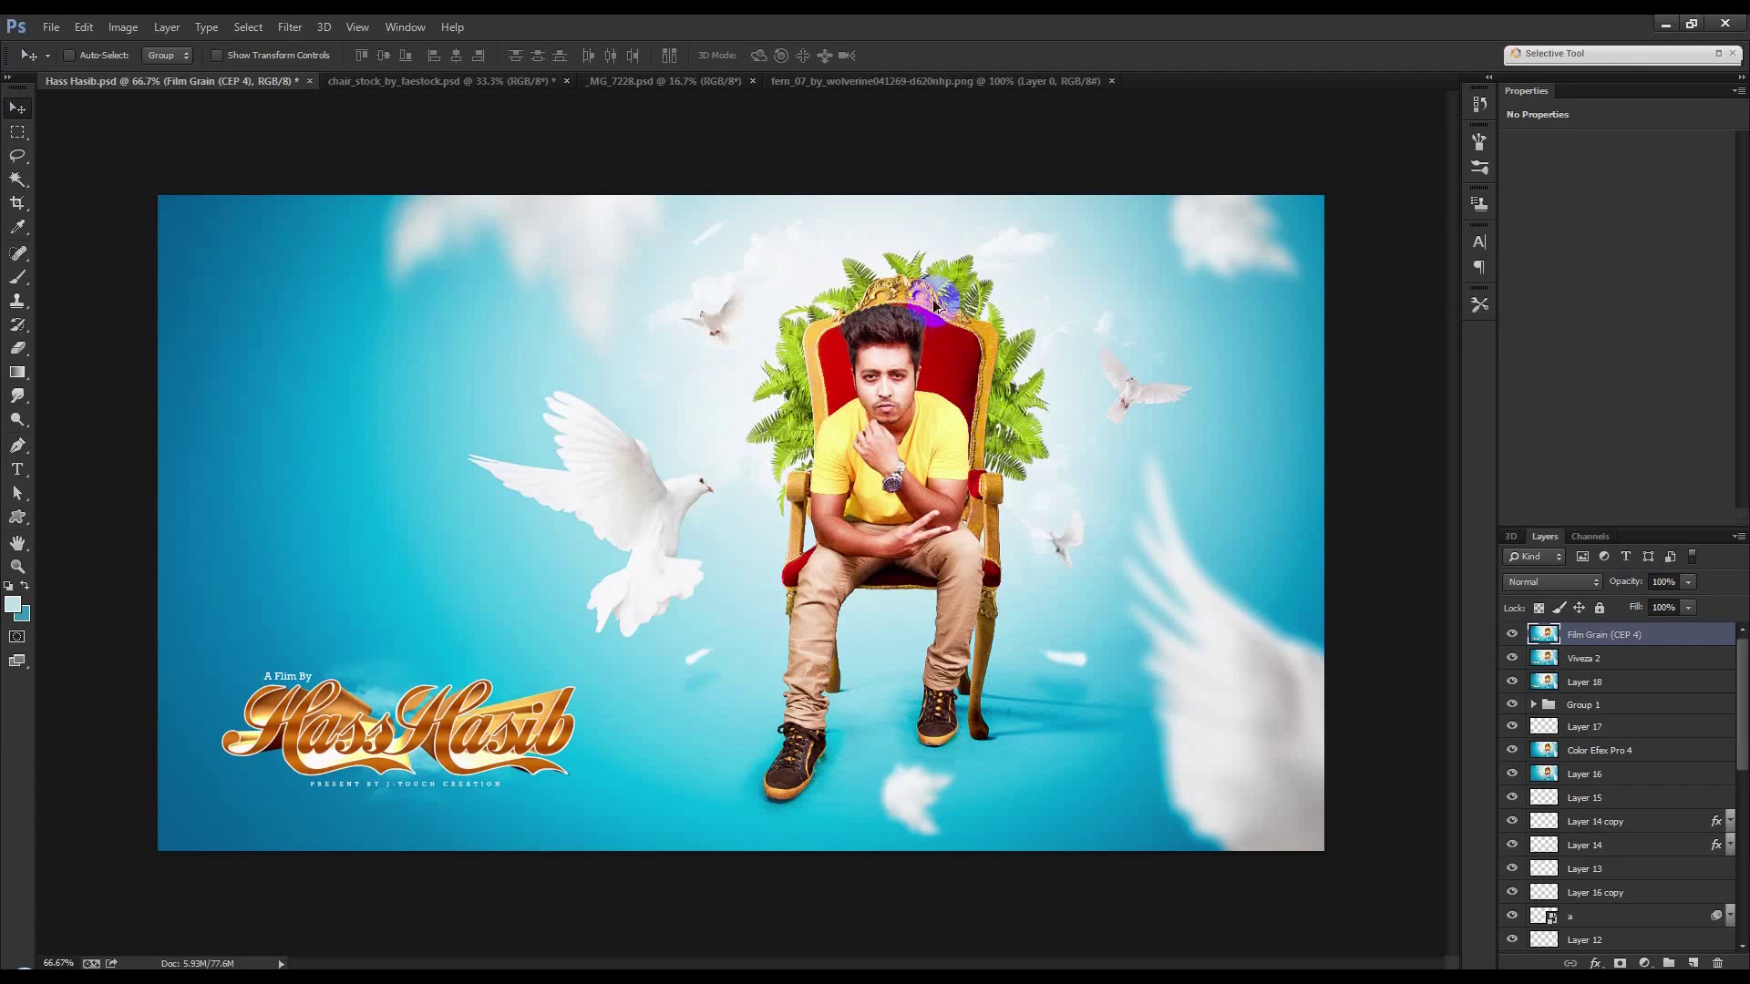
Review the source photos of the seated man, chair and fern, then return to the poster.
scroll(948, 342, up, 1)
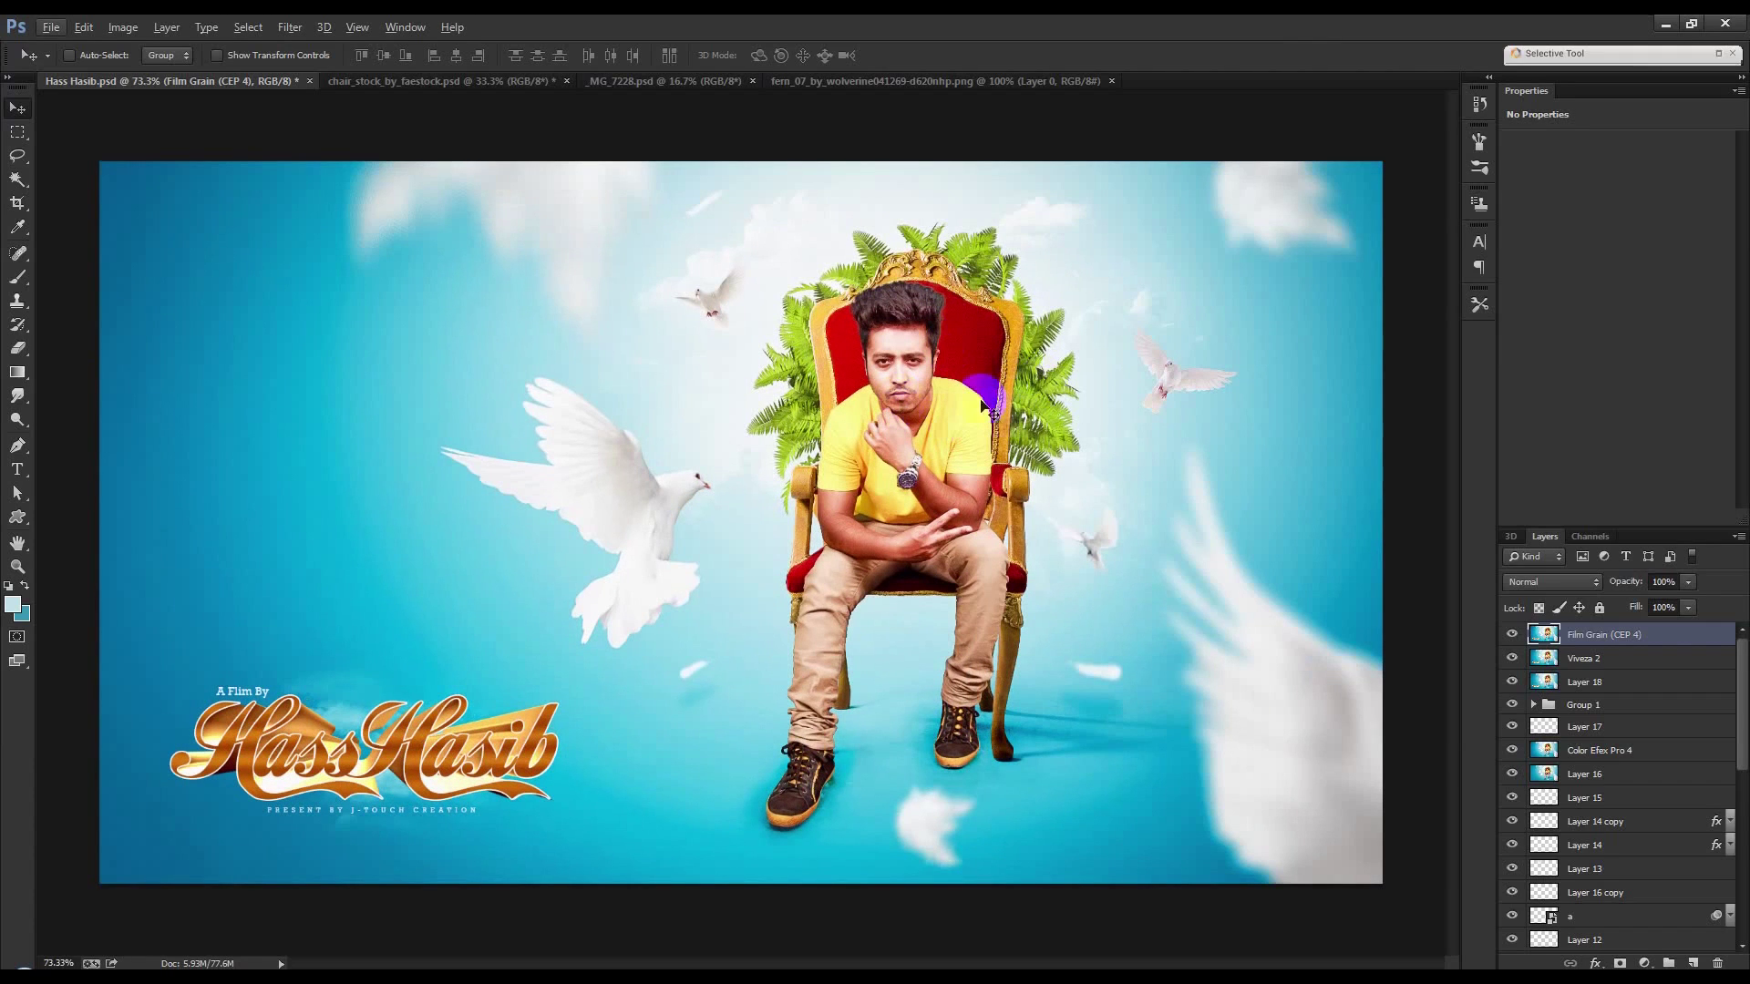
click(658, 84)
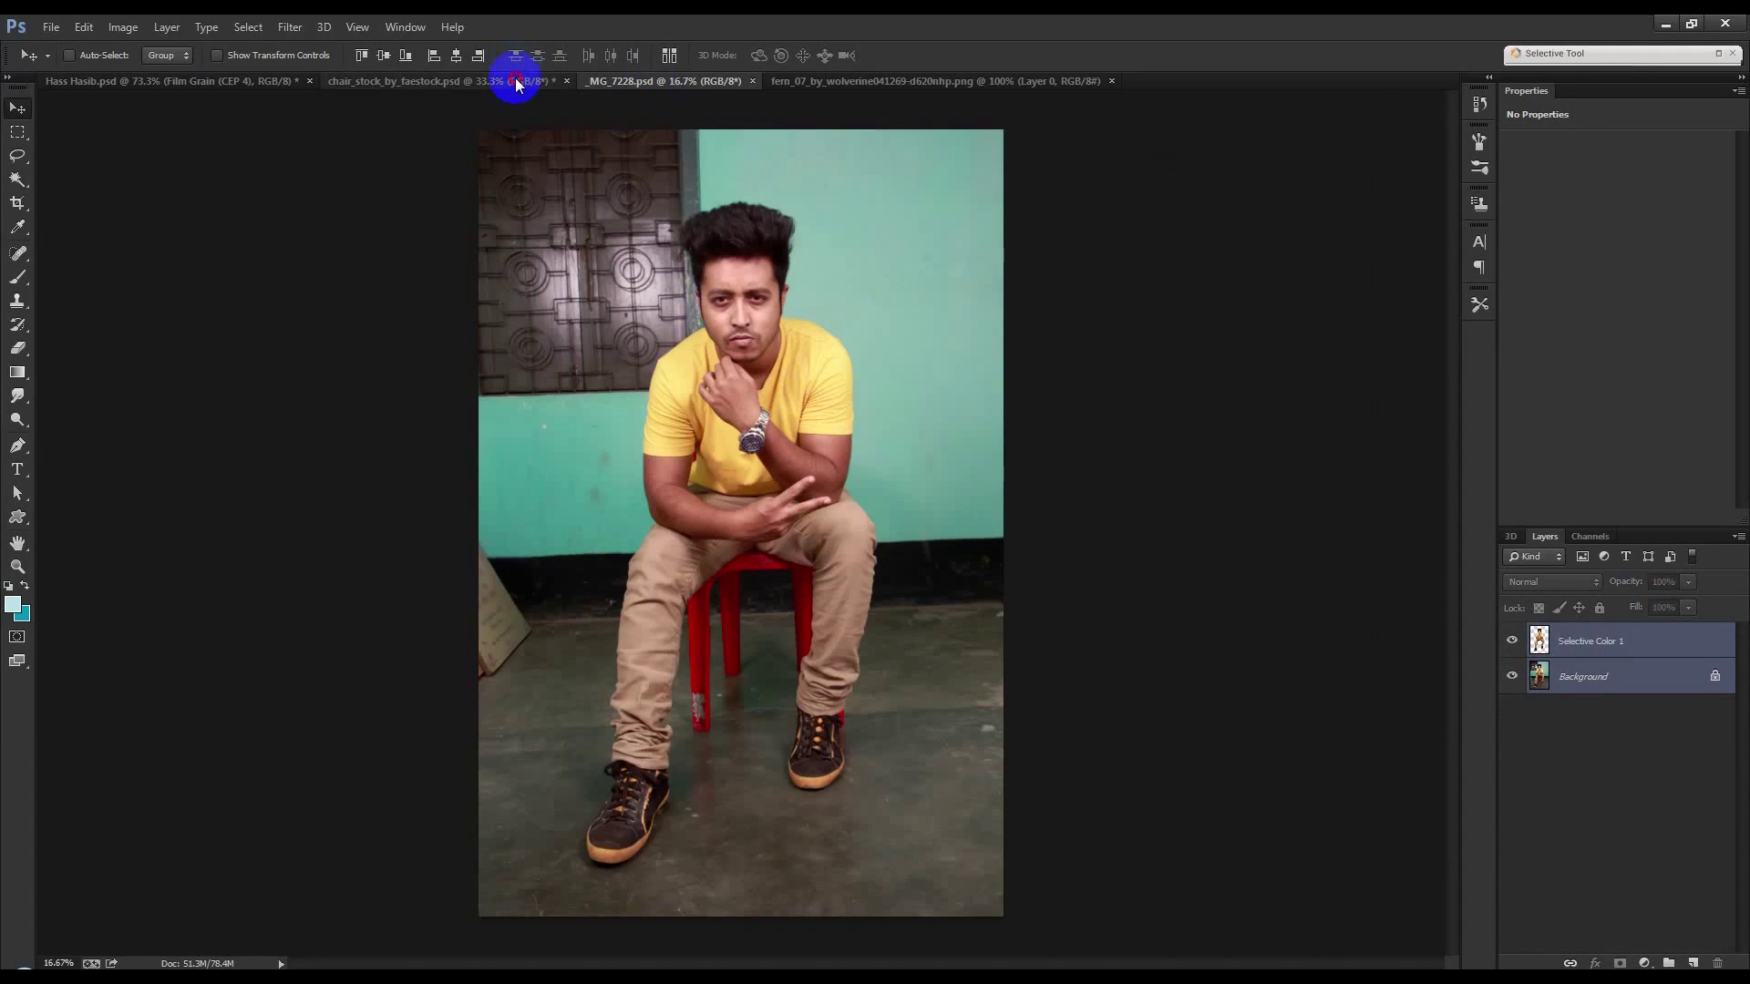
click(516, 82)
click(894, 81)
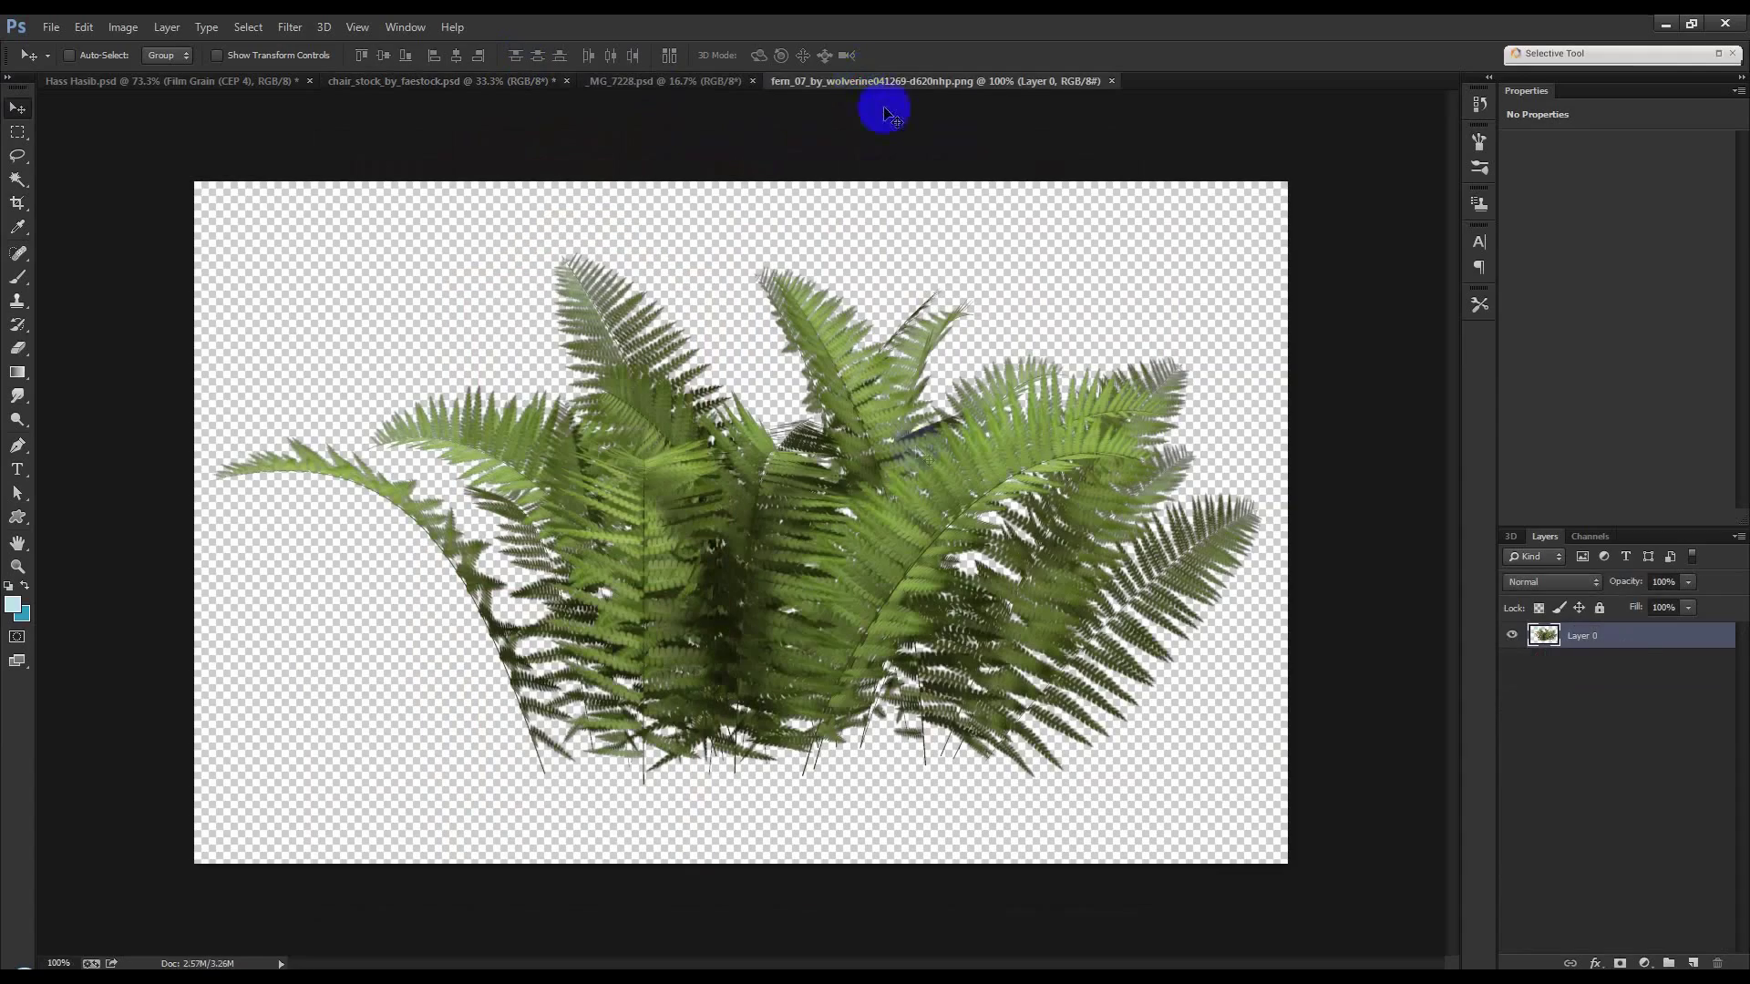
click(273, 81)
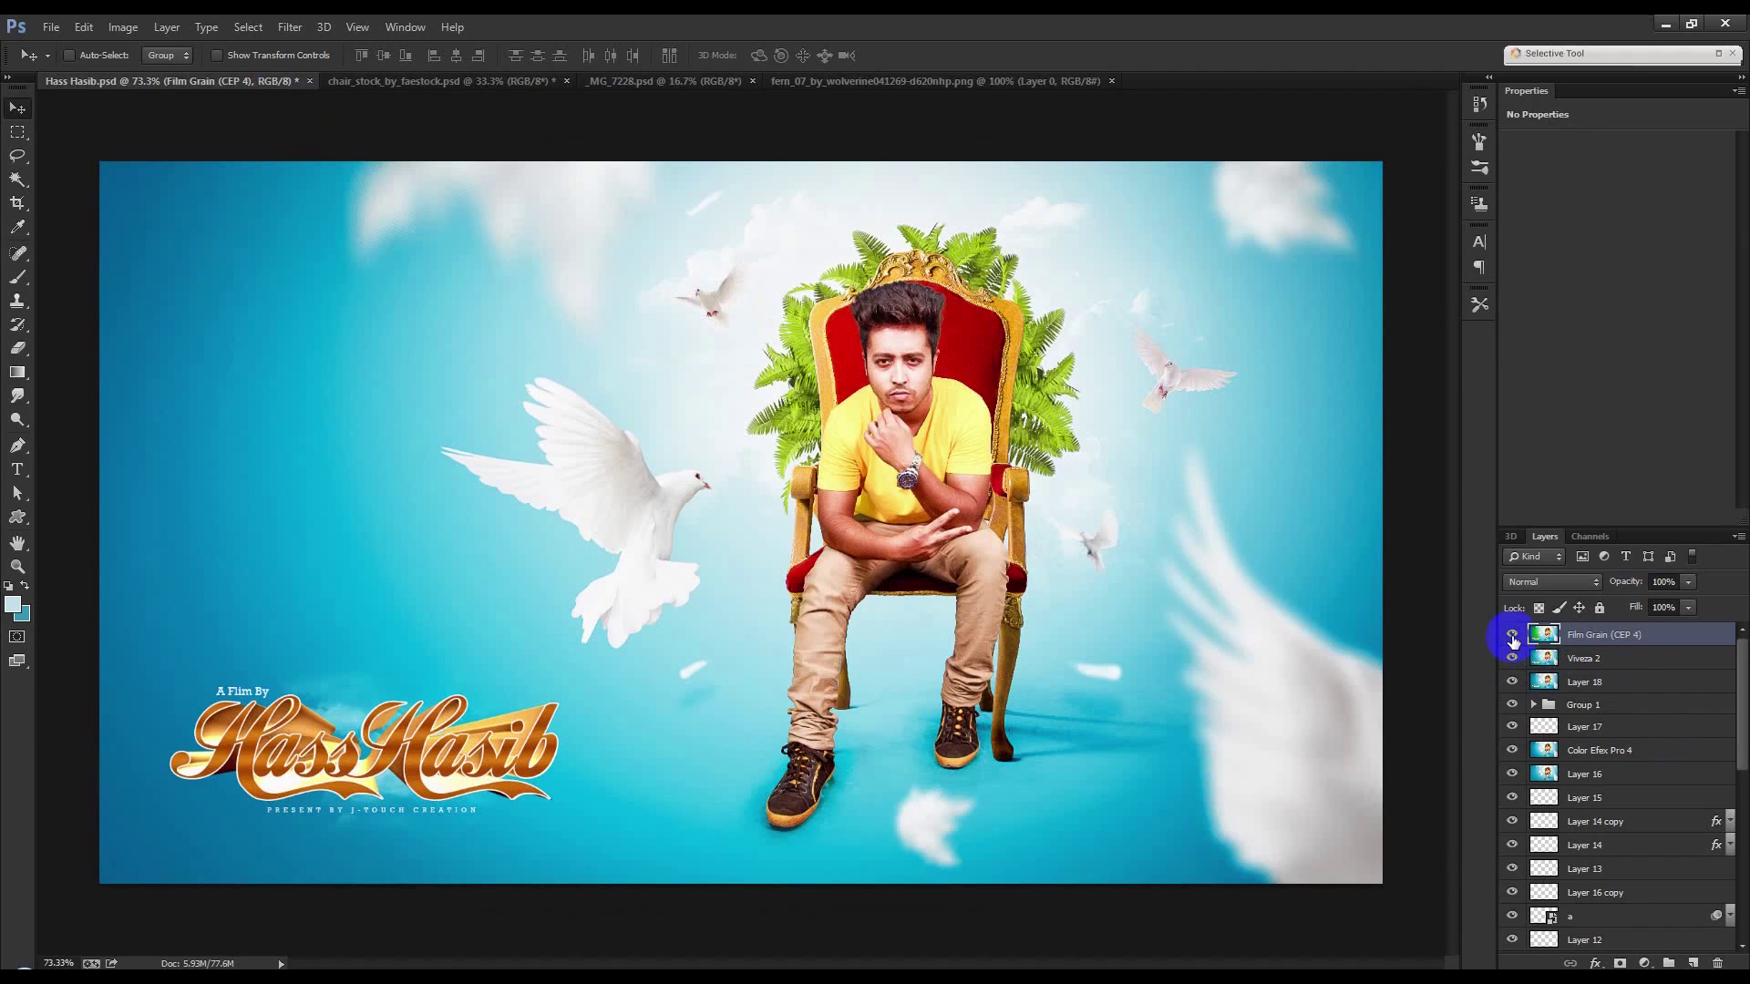
Reveal the poster's background, teal gradient, clouds, fern arch, doves, chair shadow and red chair.
drag(1512, 642, 1512, 948)
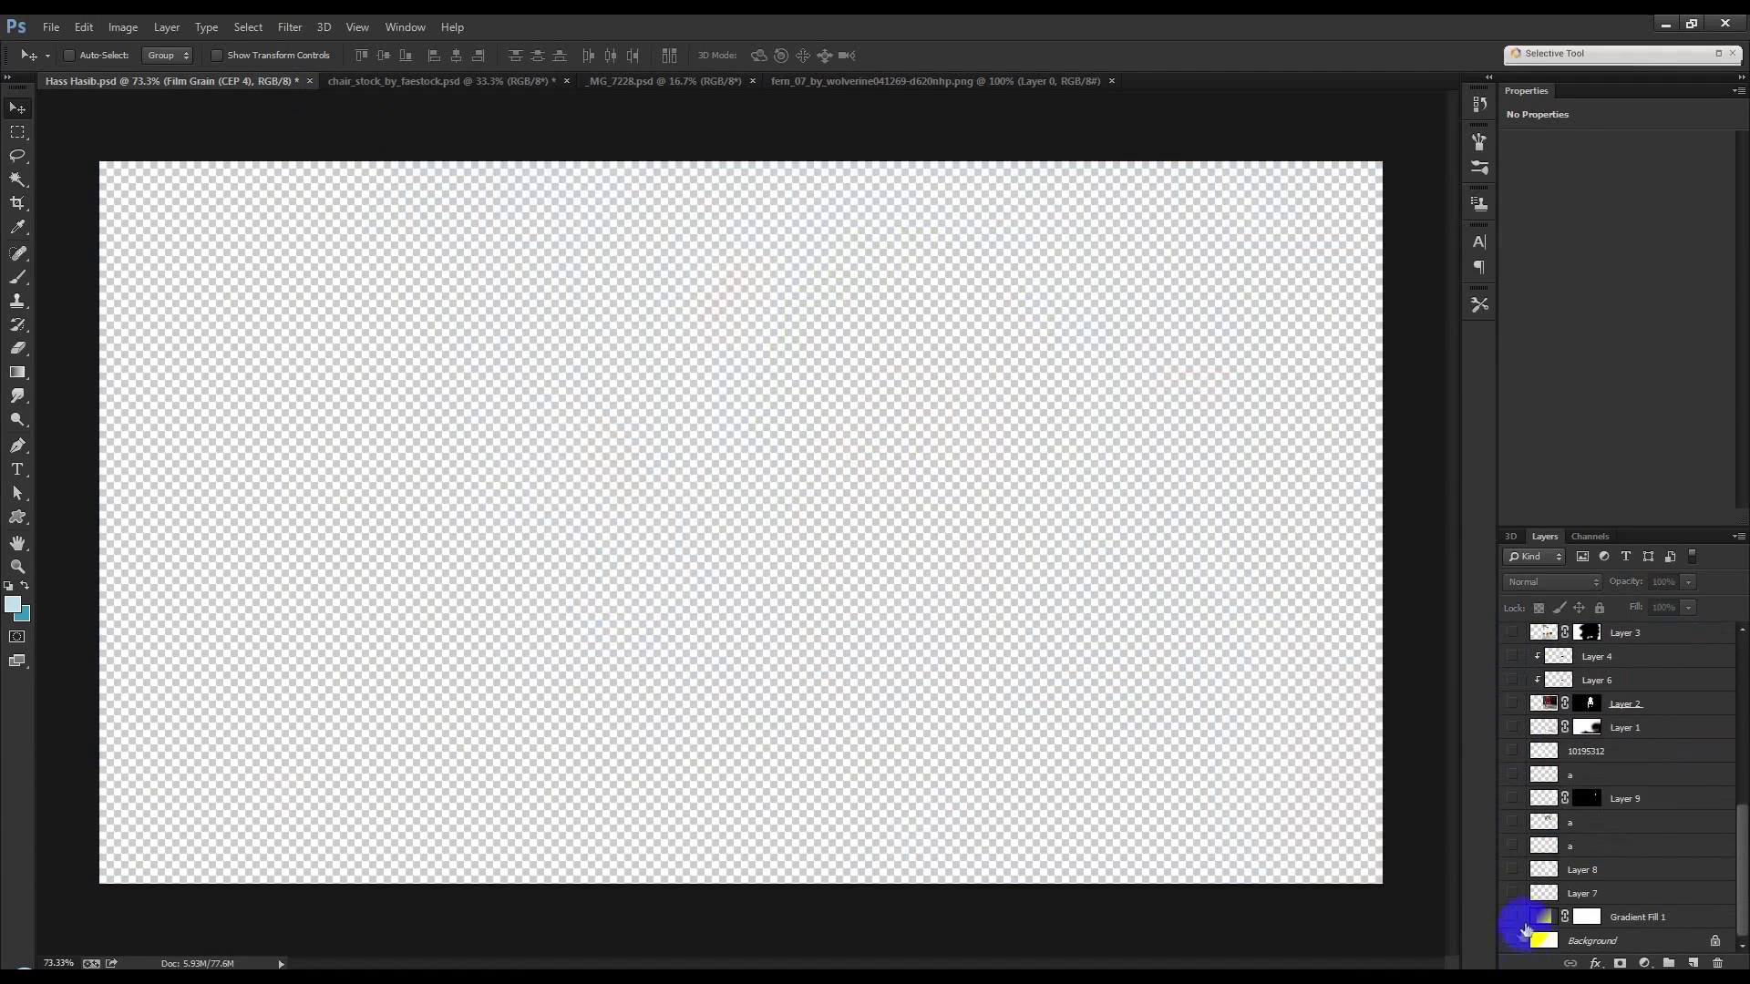
click(1514, 942)
click(1513, 918)
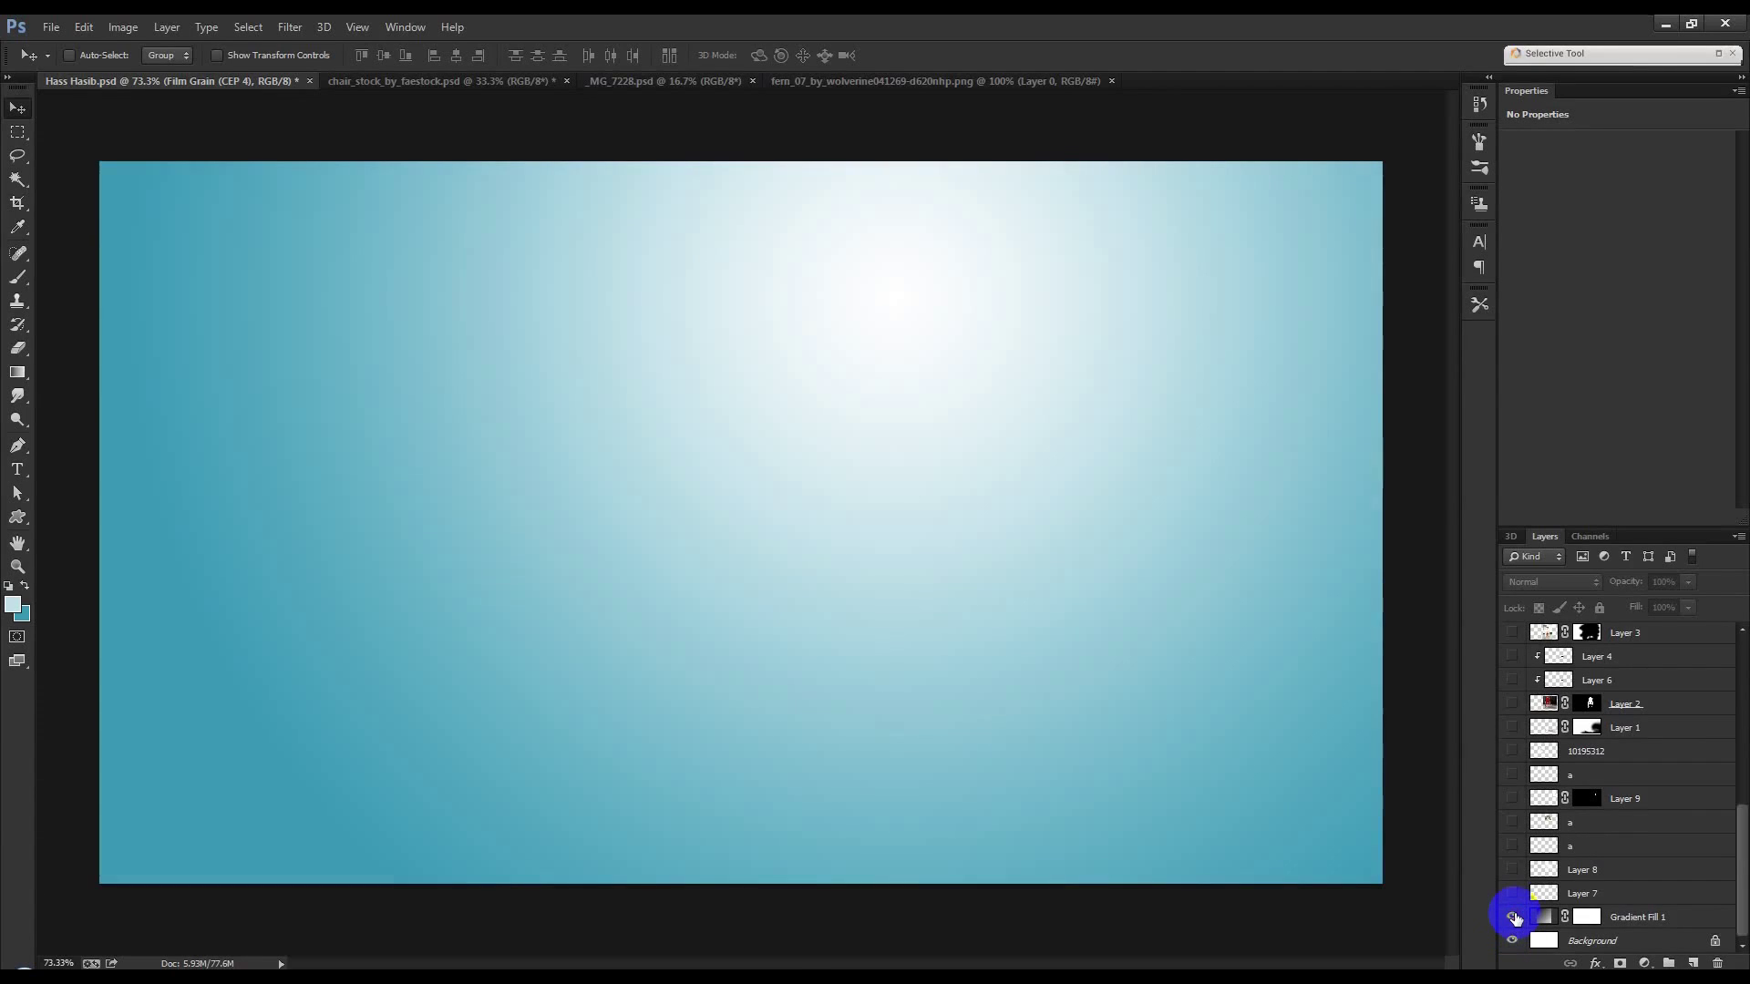
click(1513, 894)
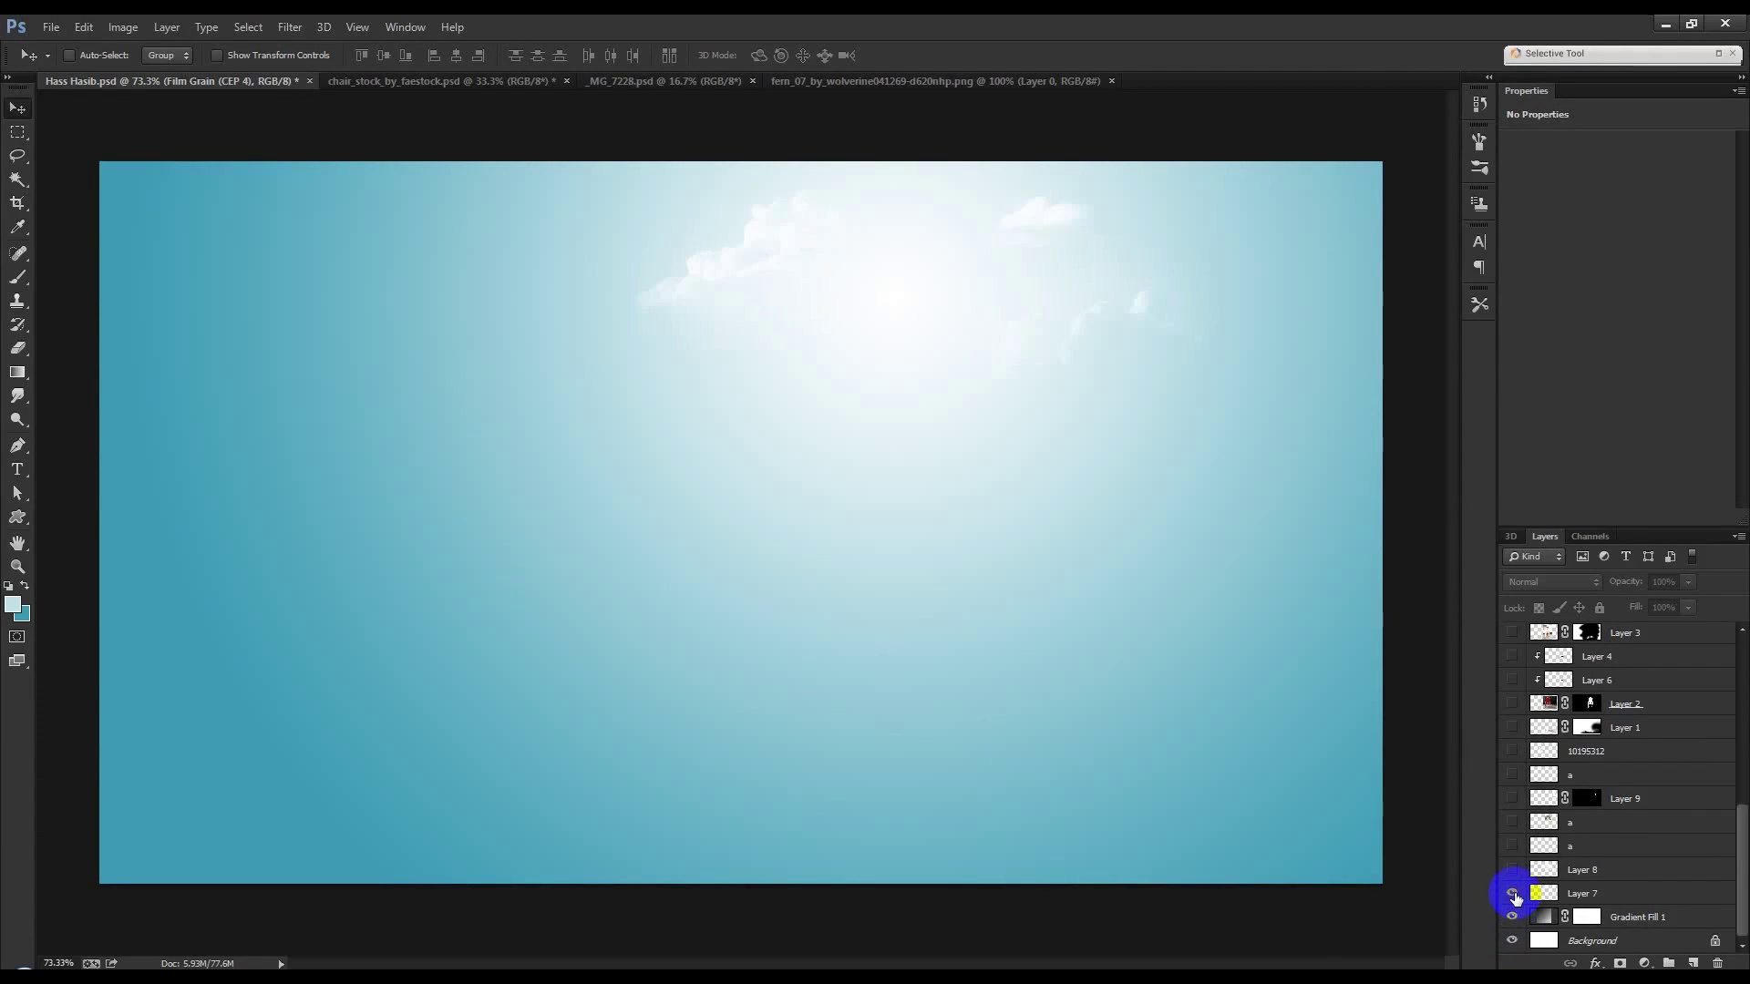
click(1512, 869)
click(1513, 826)
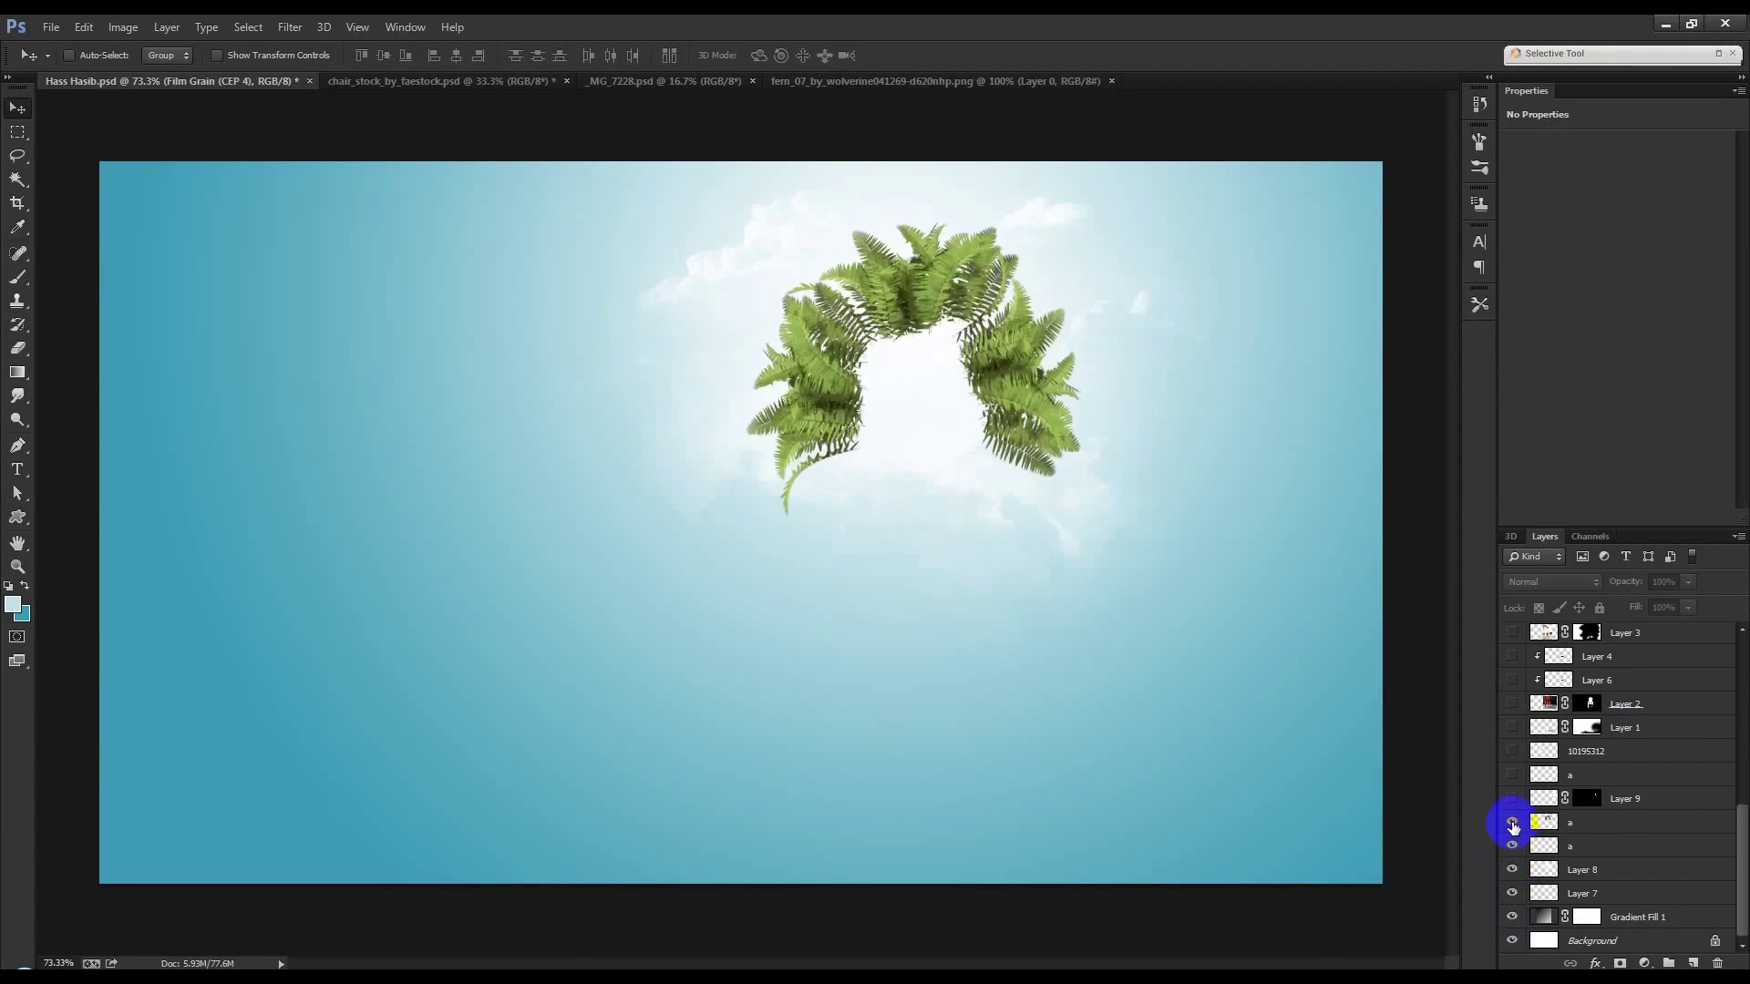
click(1513, 774)
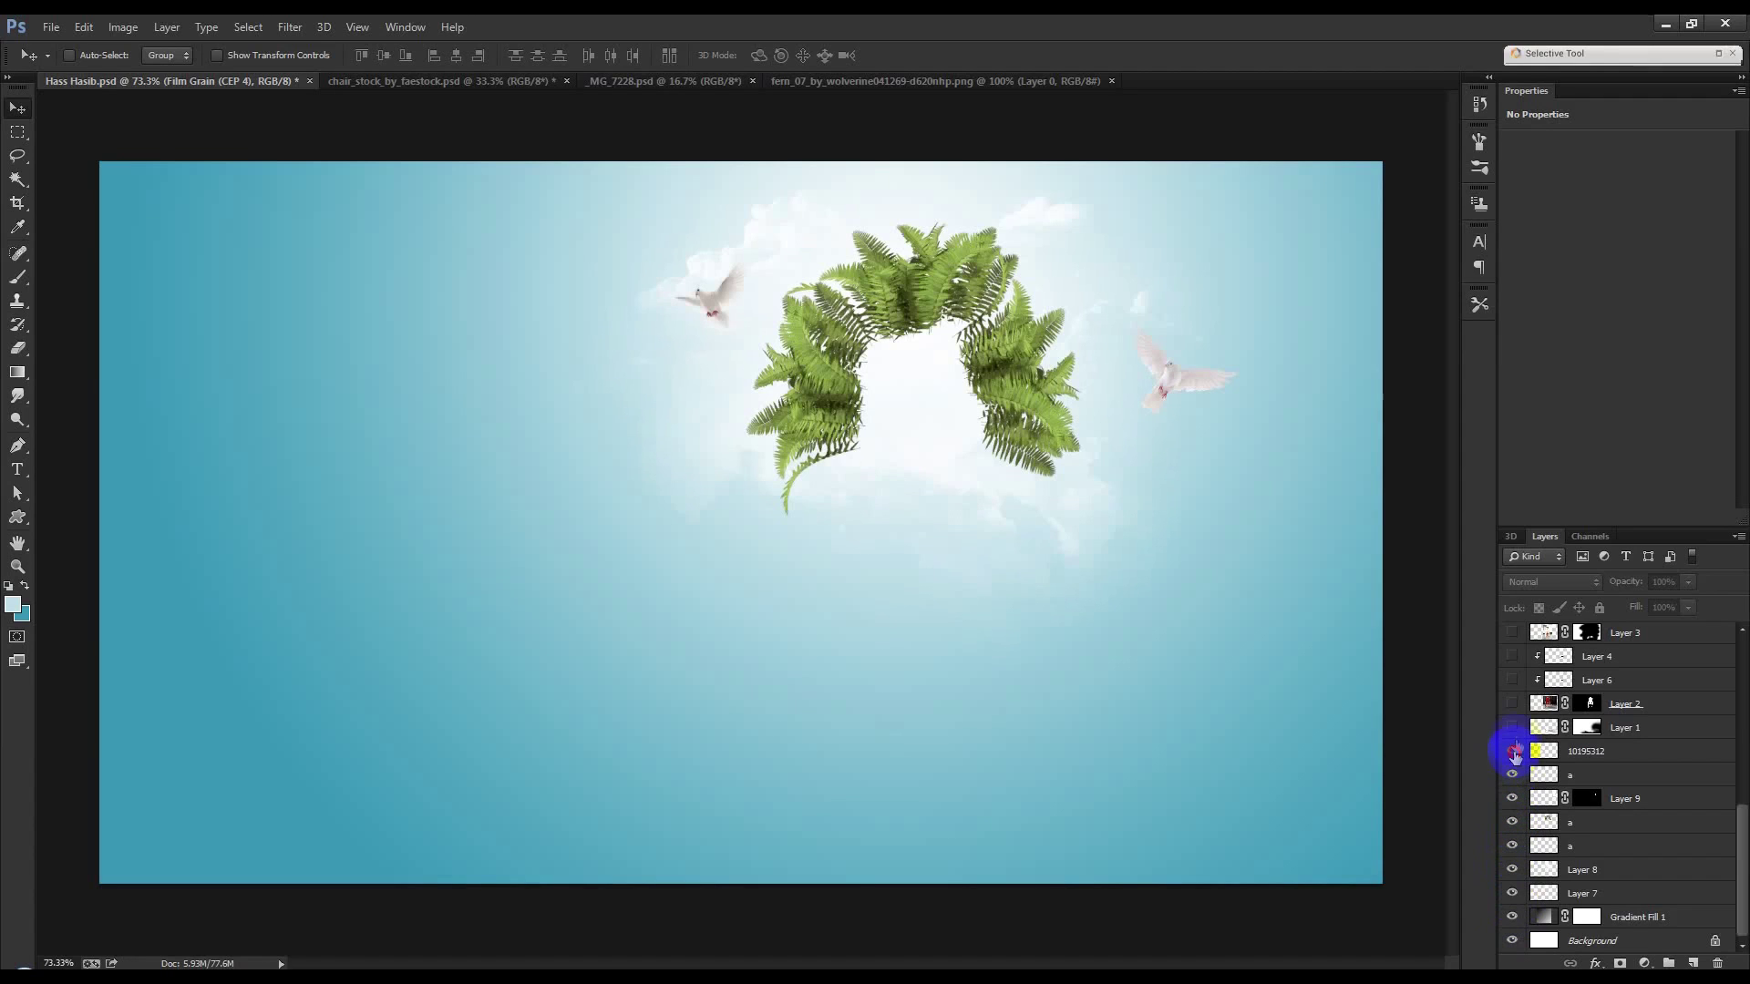
click(1512, 727)
click(1513, 704)
click(1512, 656)
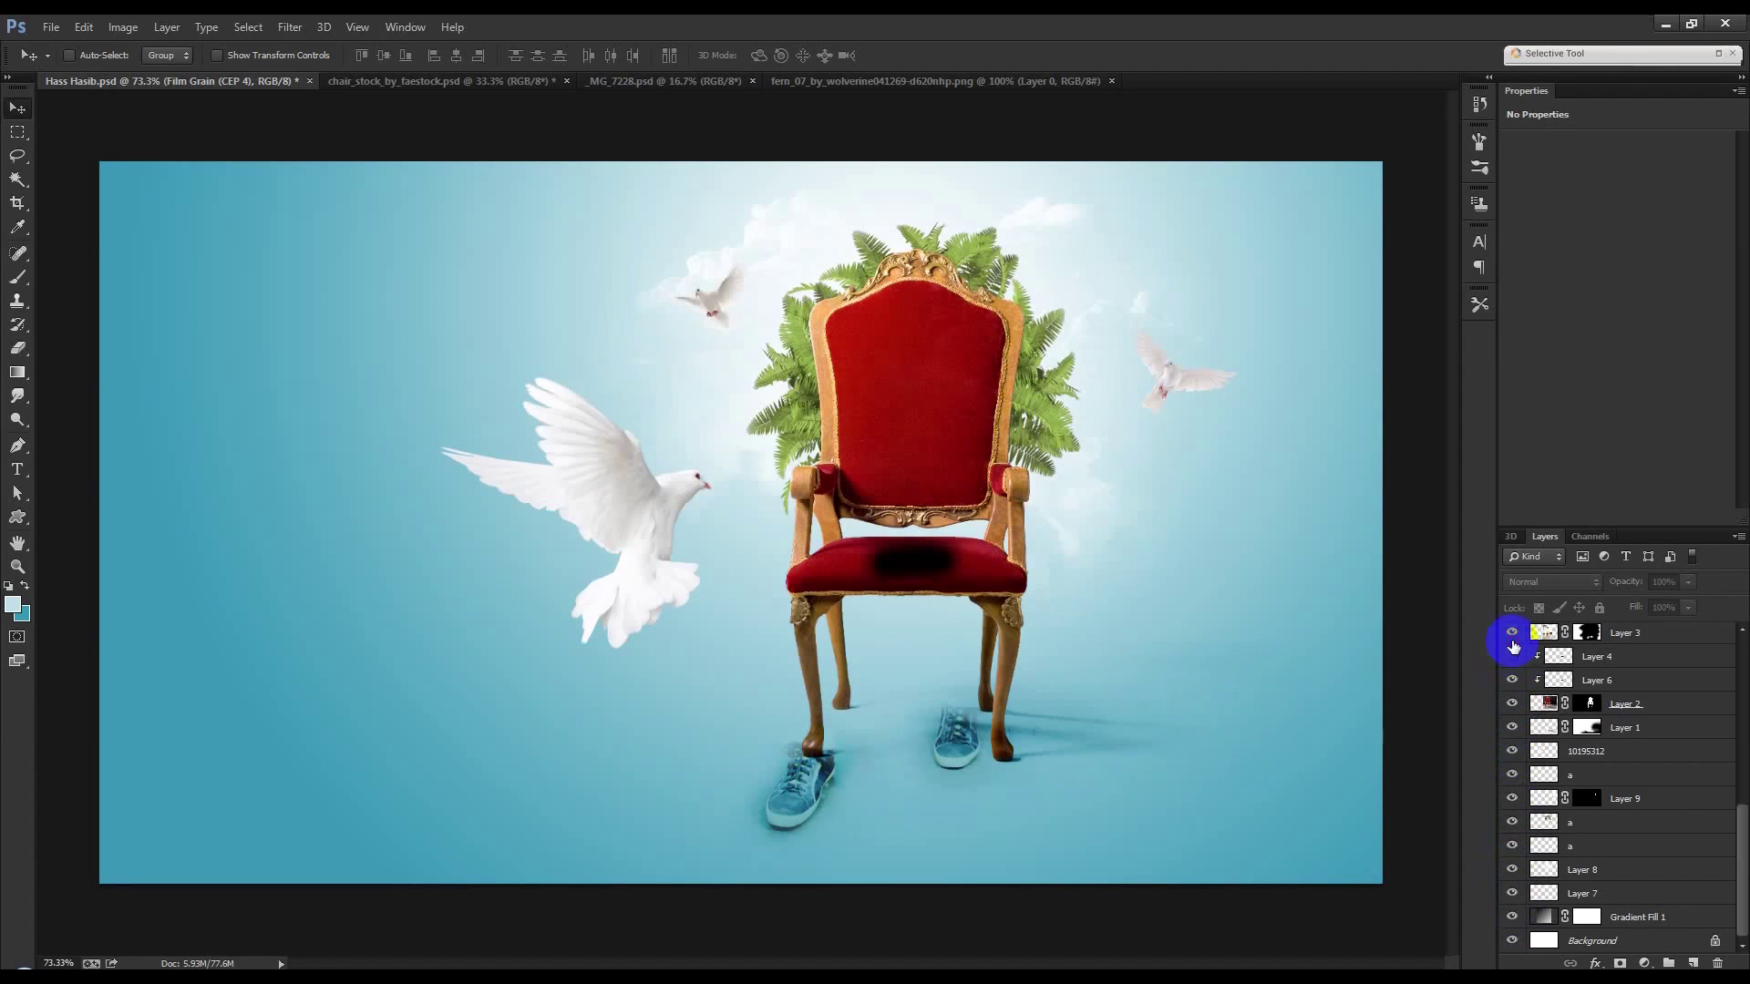
Reveal the seated man, his colour adjustment, the colour grading, Hass Hasib title and Film Grain.
scroll(1527, 738, up, 3)
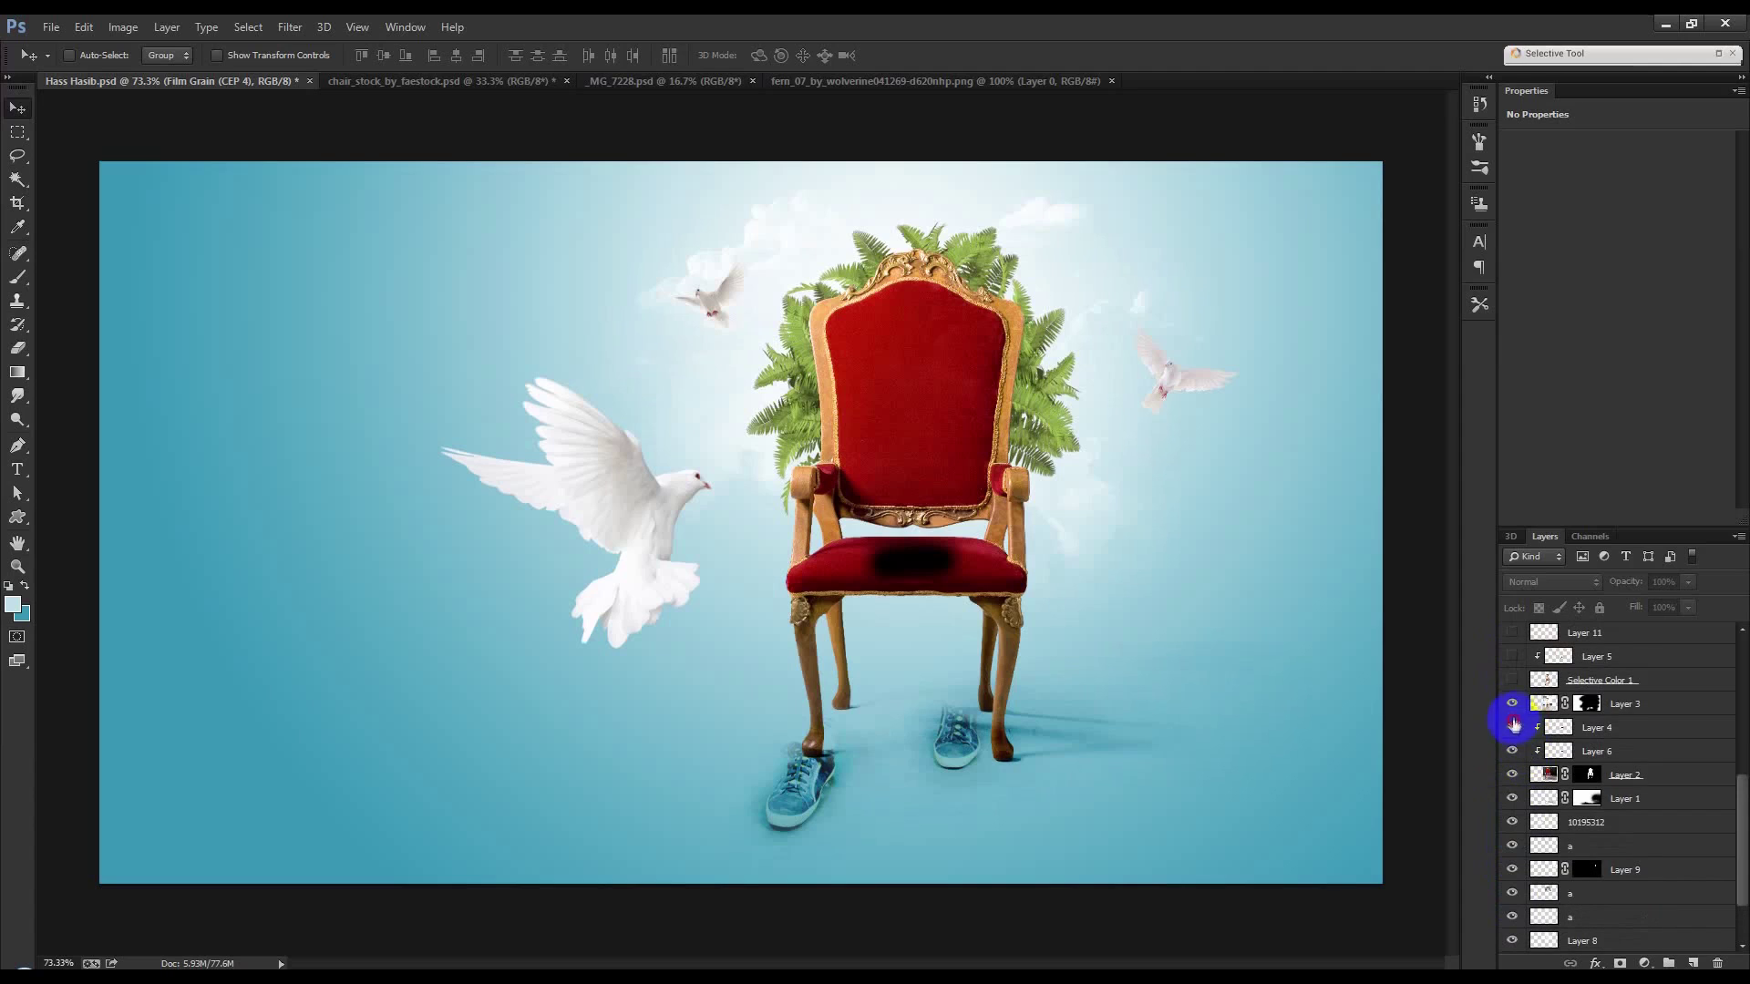
click(1512, 680)
click(1512, 656)
scroll(1517, 693, up, 4)
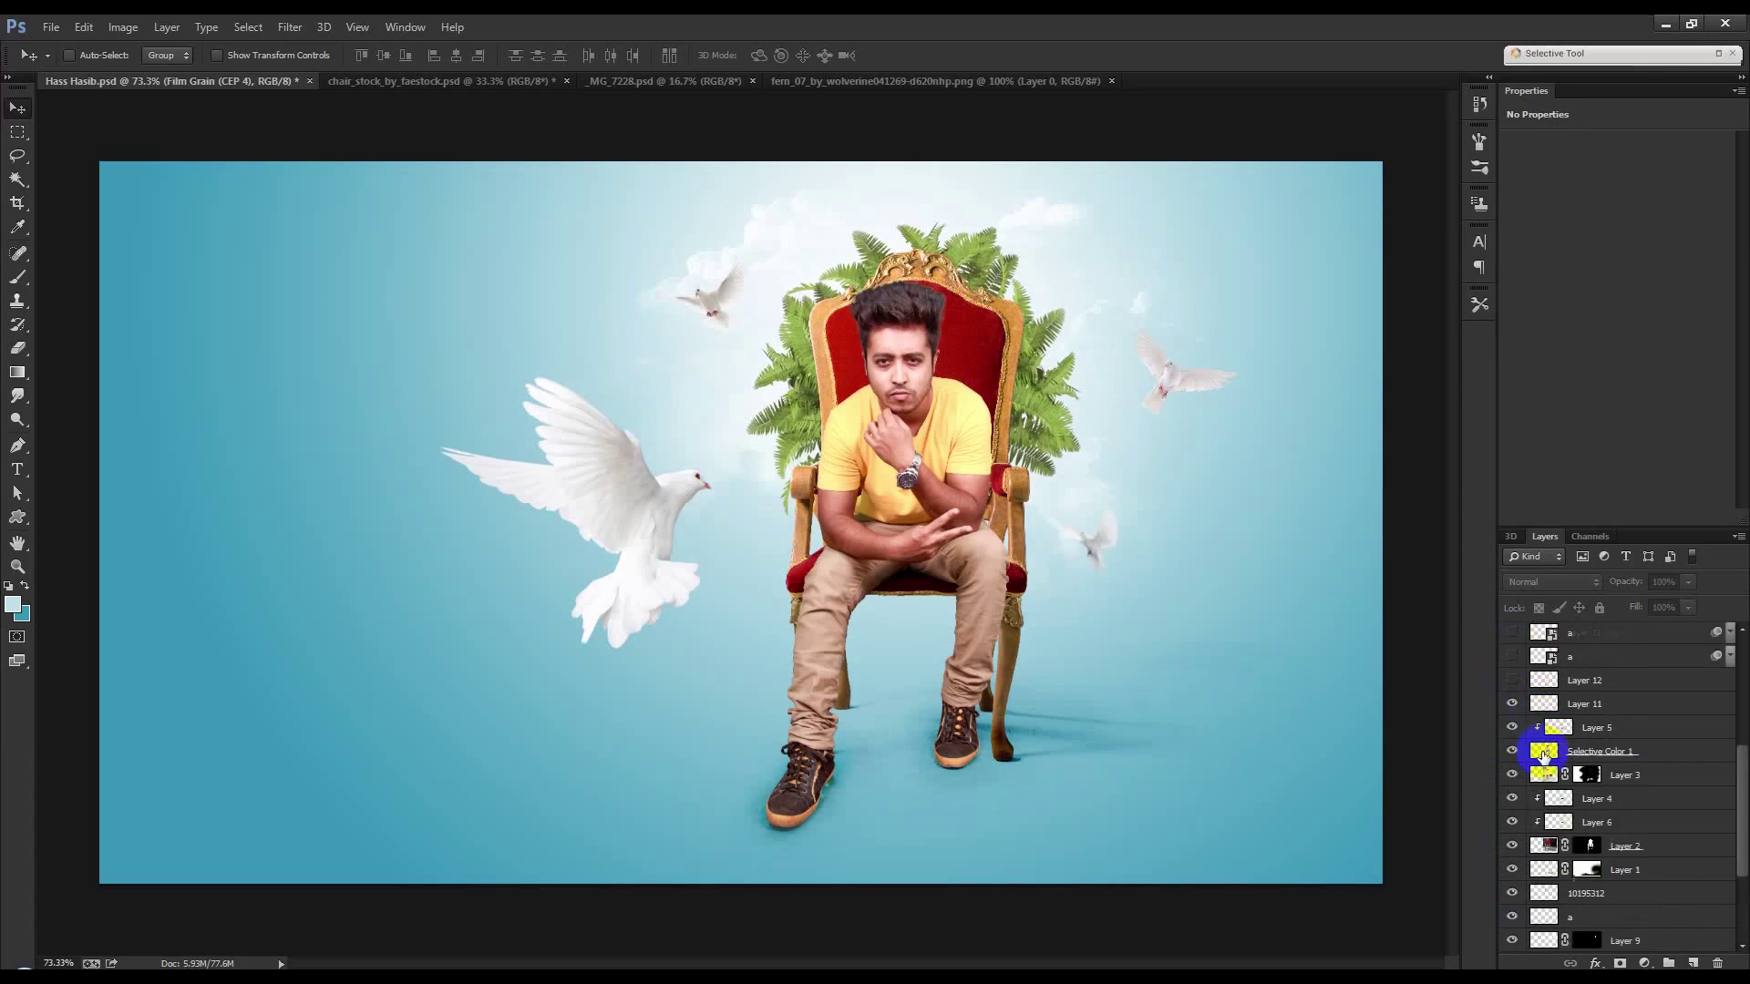
drag(1511, 709, 1512, 632)
scroll(1517, 693, up, 2)
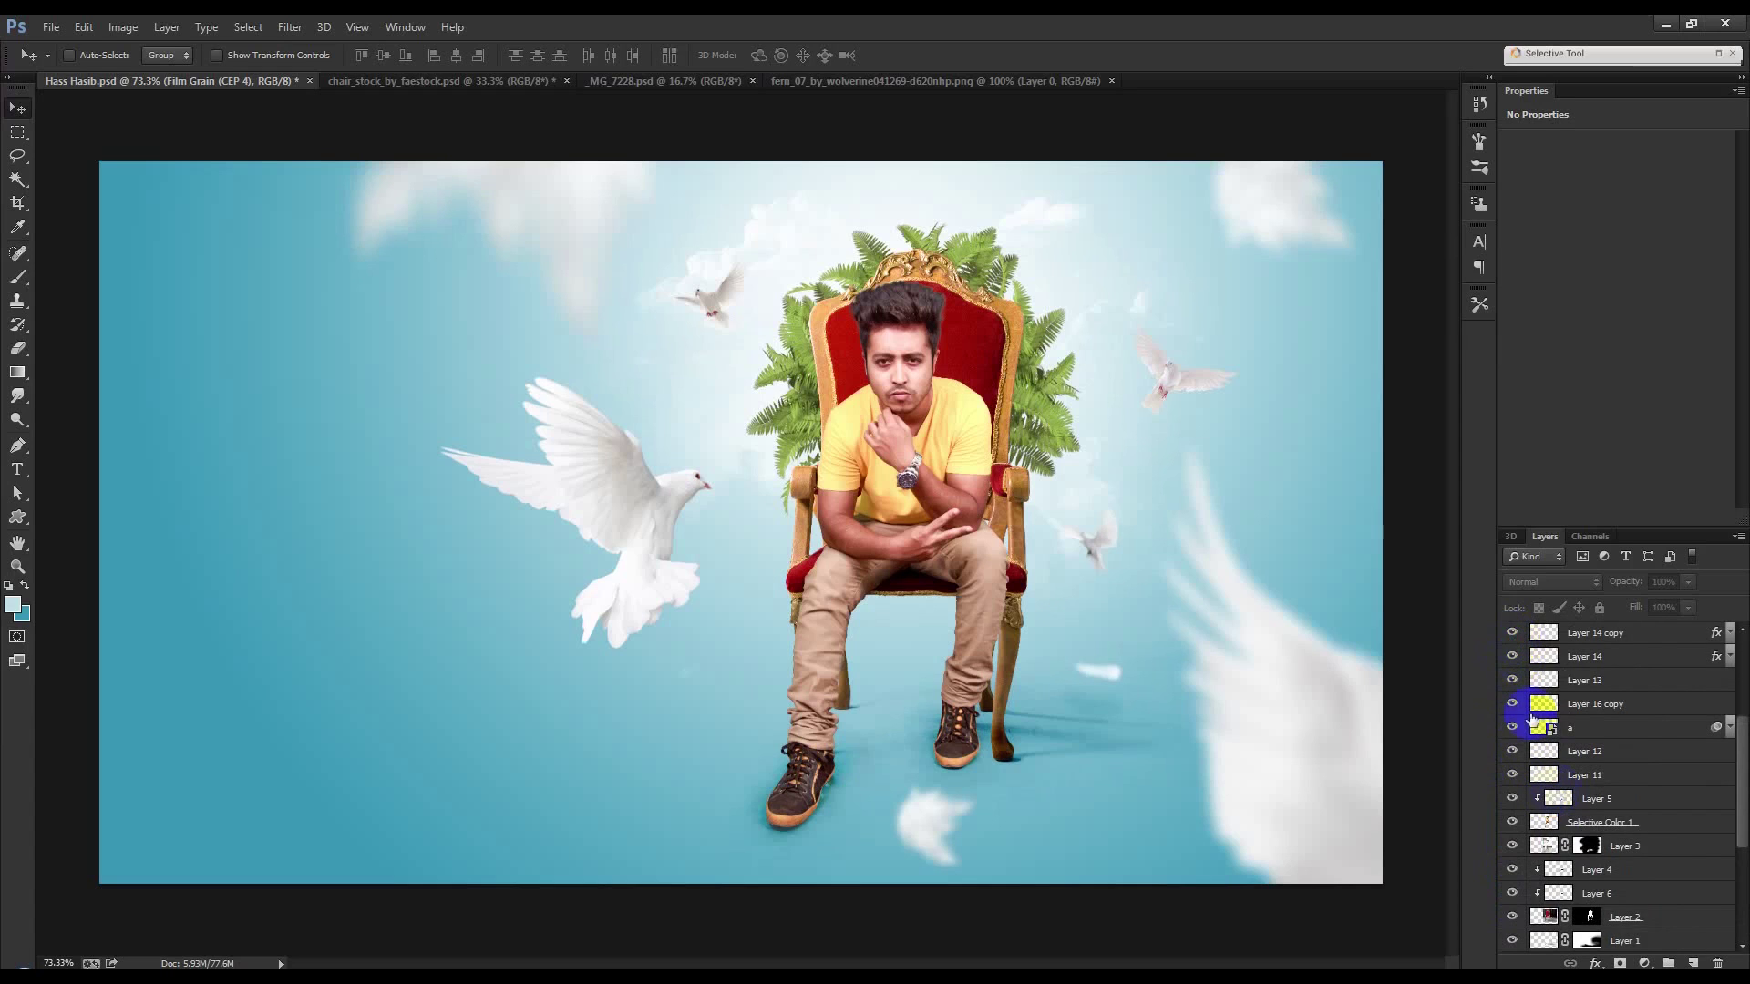
scroll(1515, 720, up, 6)
drag(1513, 725, 1512, 641)
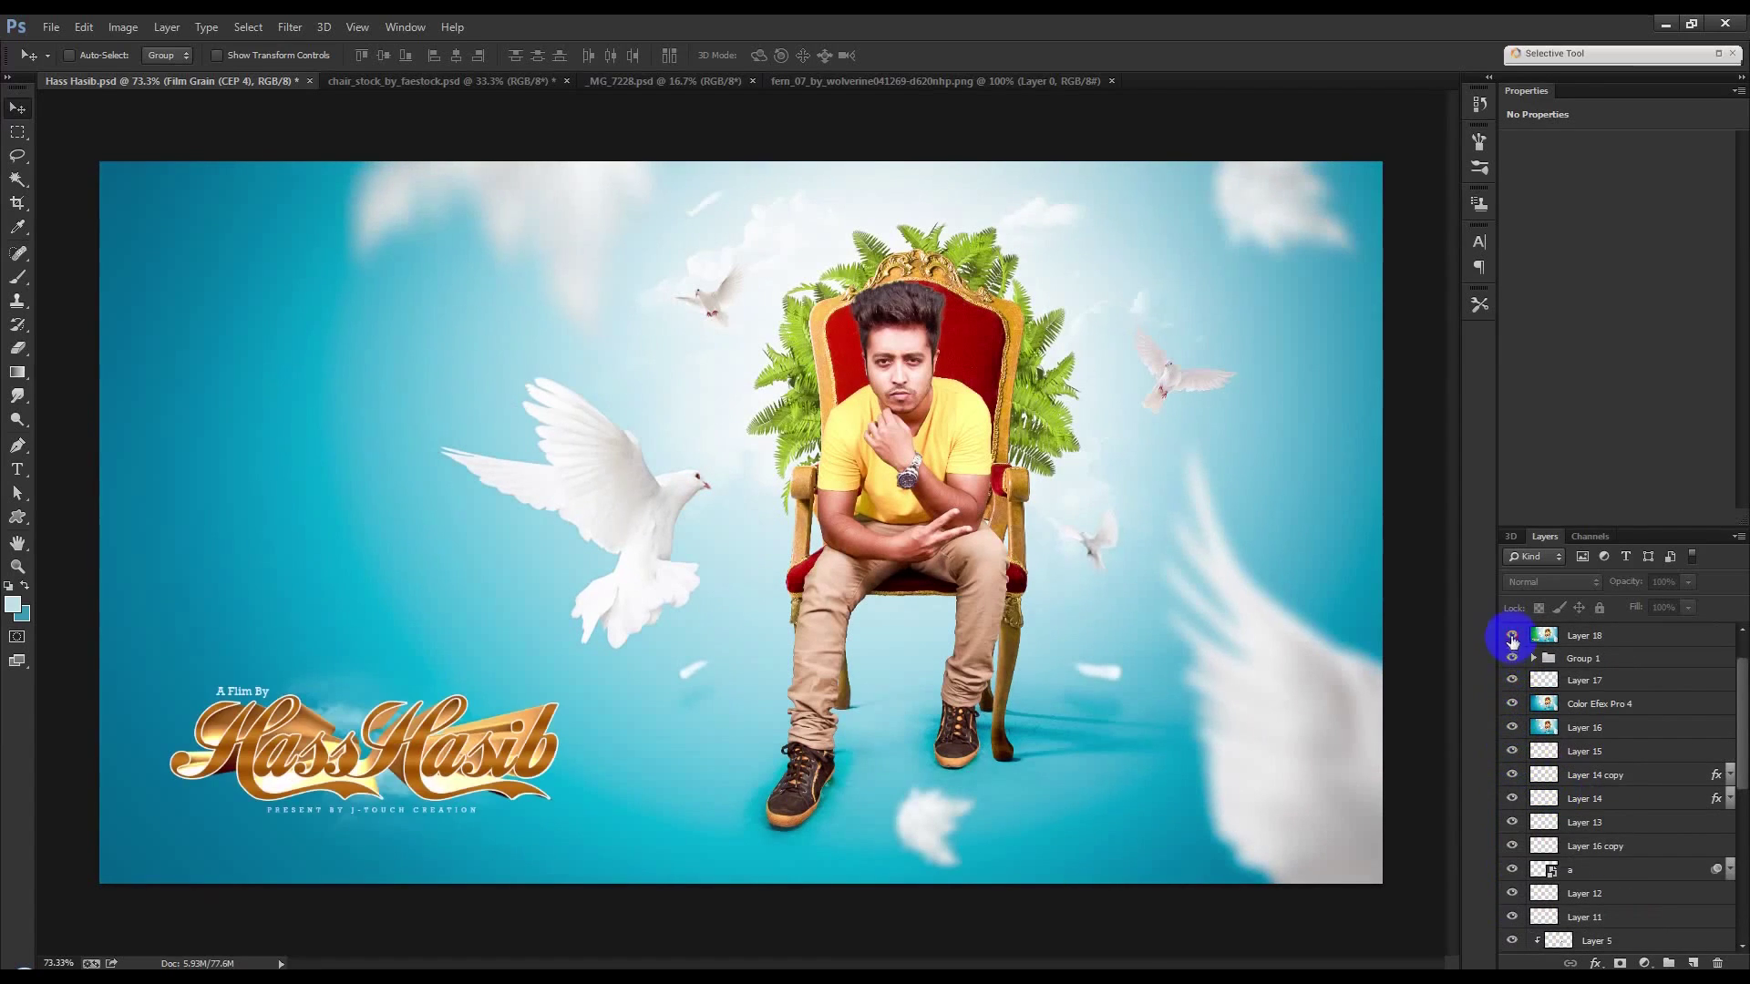
scroll(1531, 781, up, 2)
click(1513, 636)
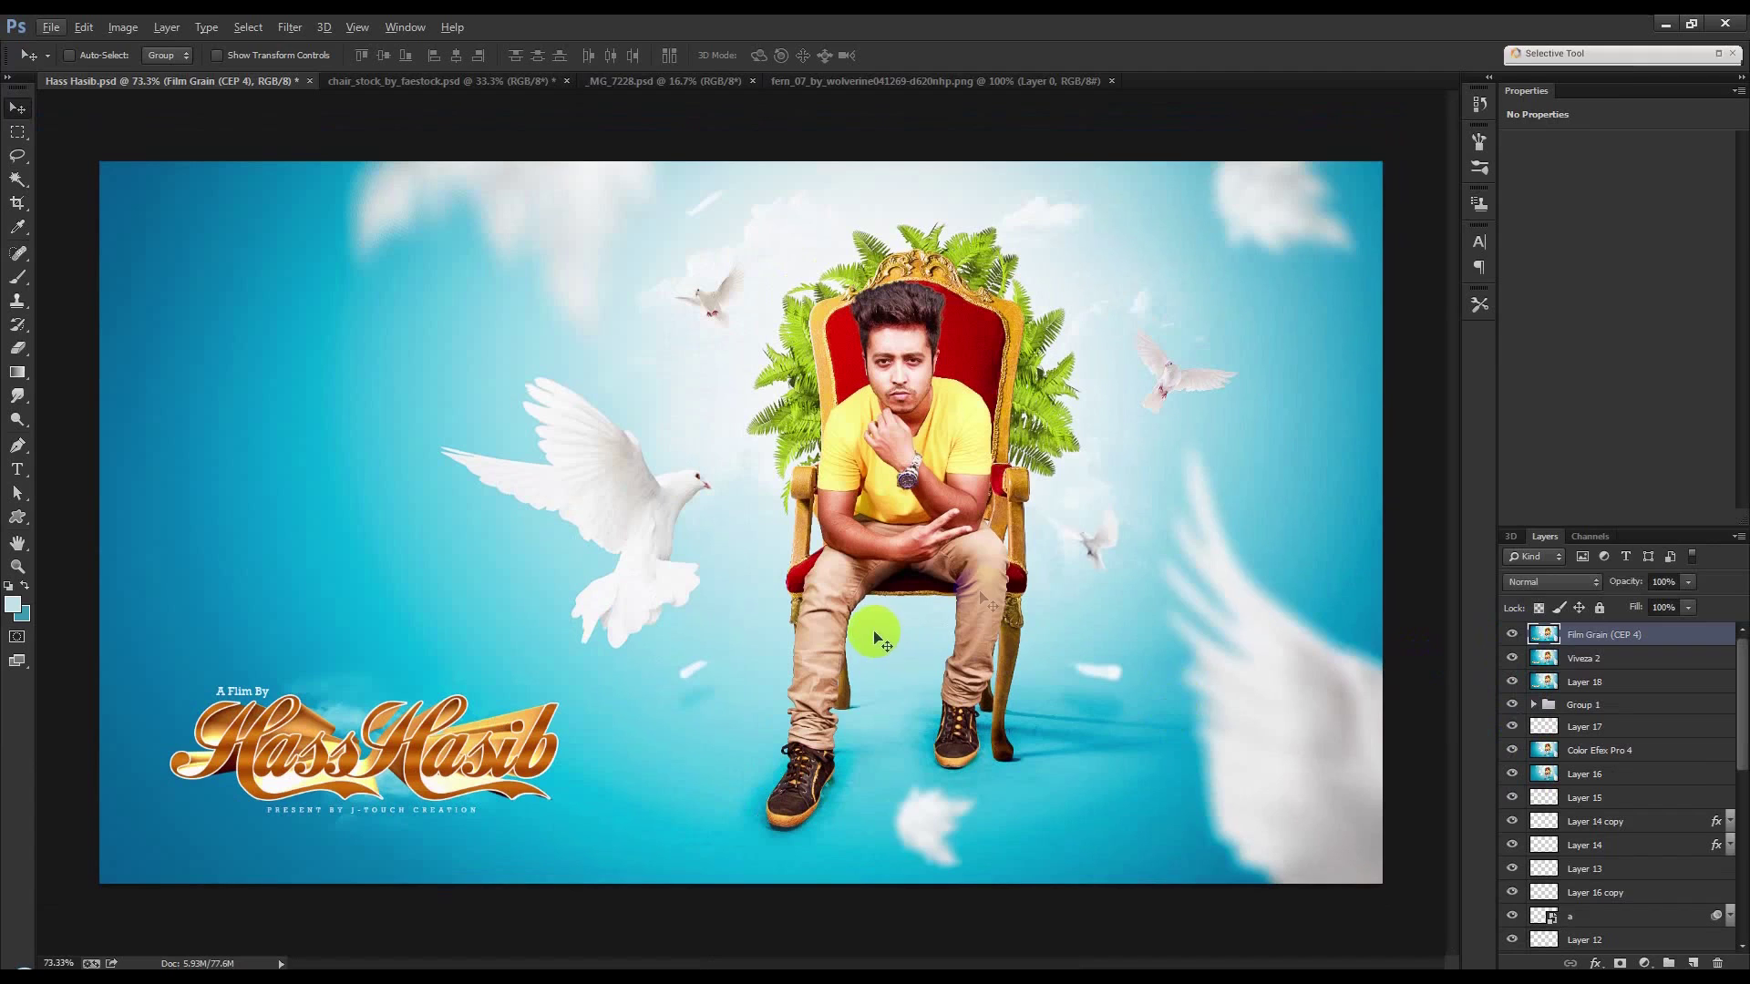
Create a new 1920 × 1080 px document at 100 pixels/inch.
click(50, 26)
click(73, 43)
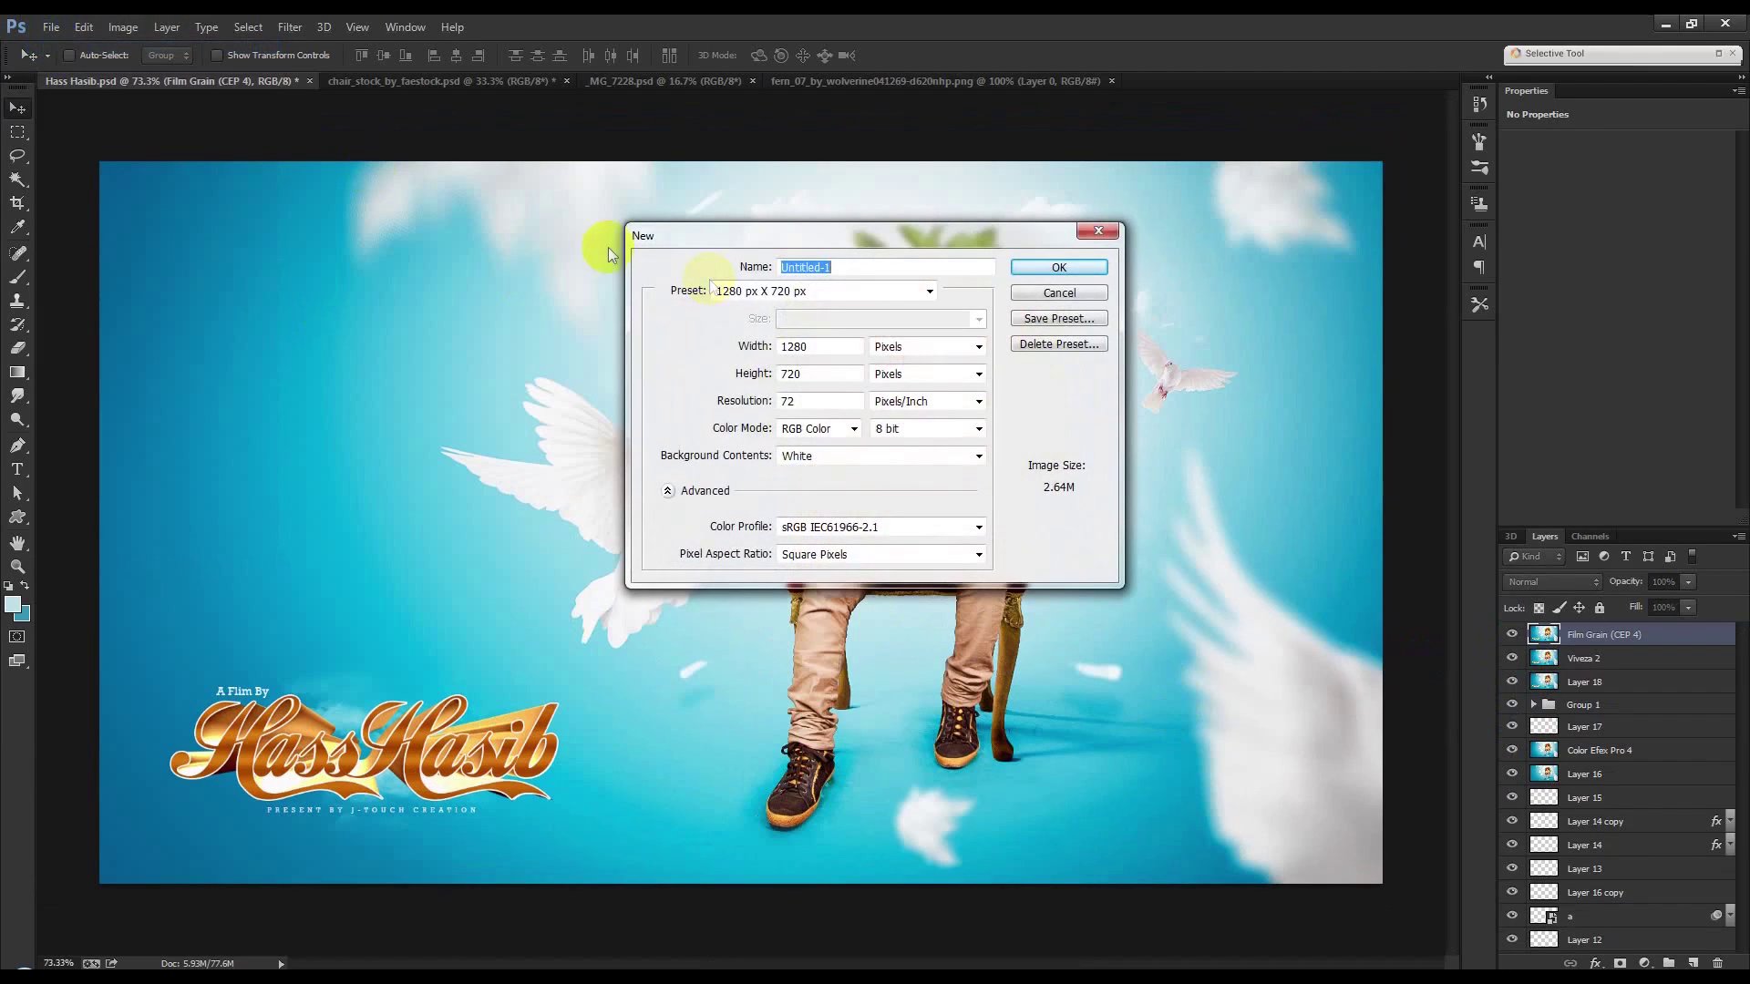
click(816, 296)
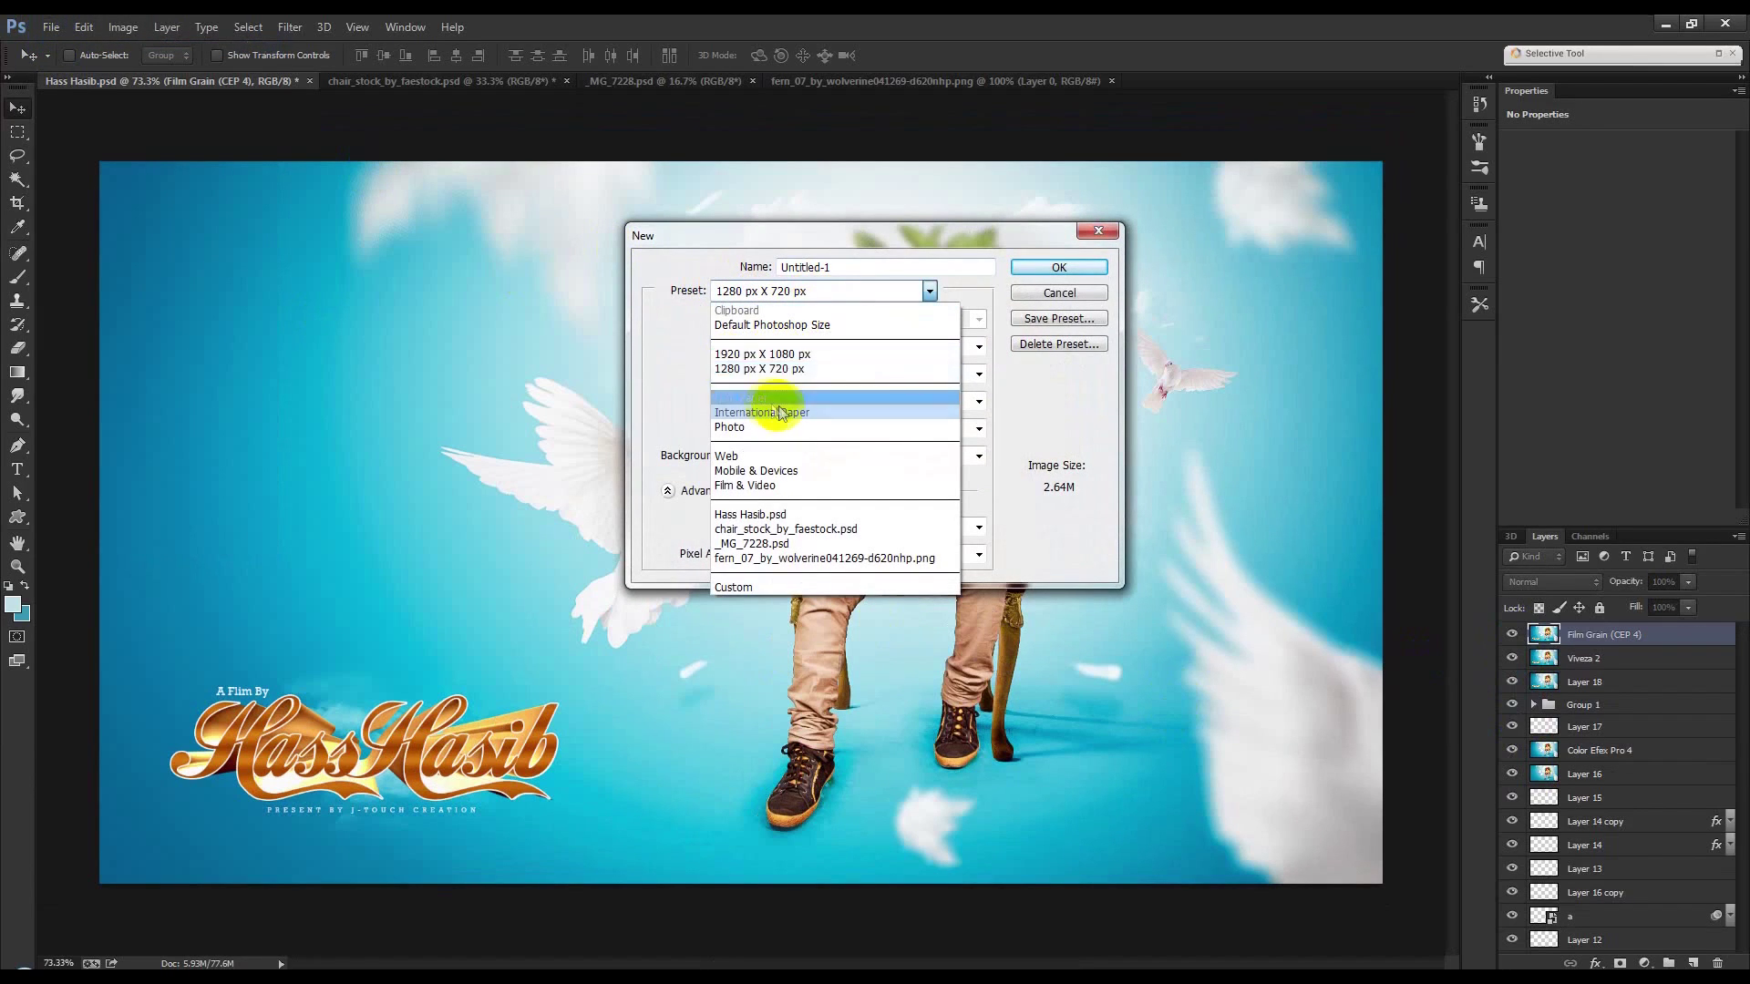
click(775, 357)
double_click(807, 401)
text(100)
key(Return)
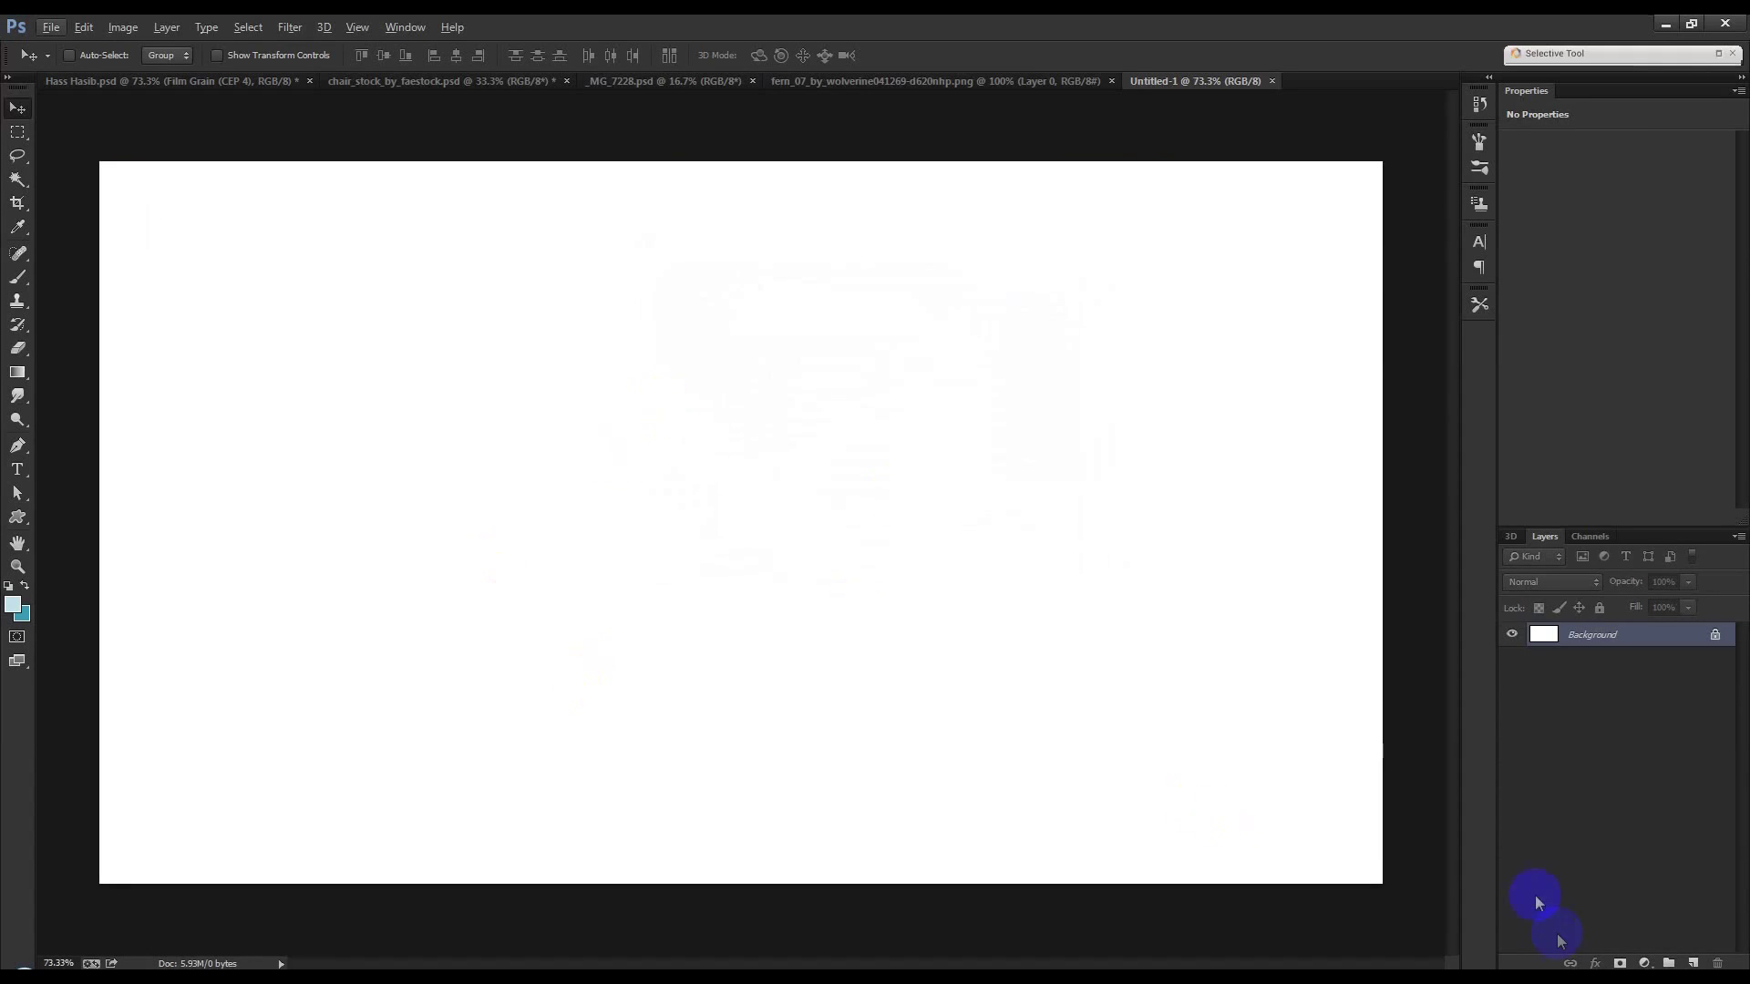
Set the background colour to 3396b5 and the foreground to pale blue.
click(27, 622)
click(1323, 575)
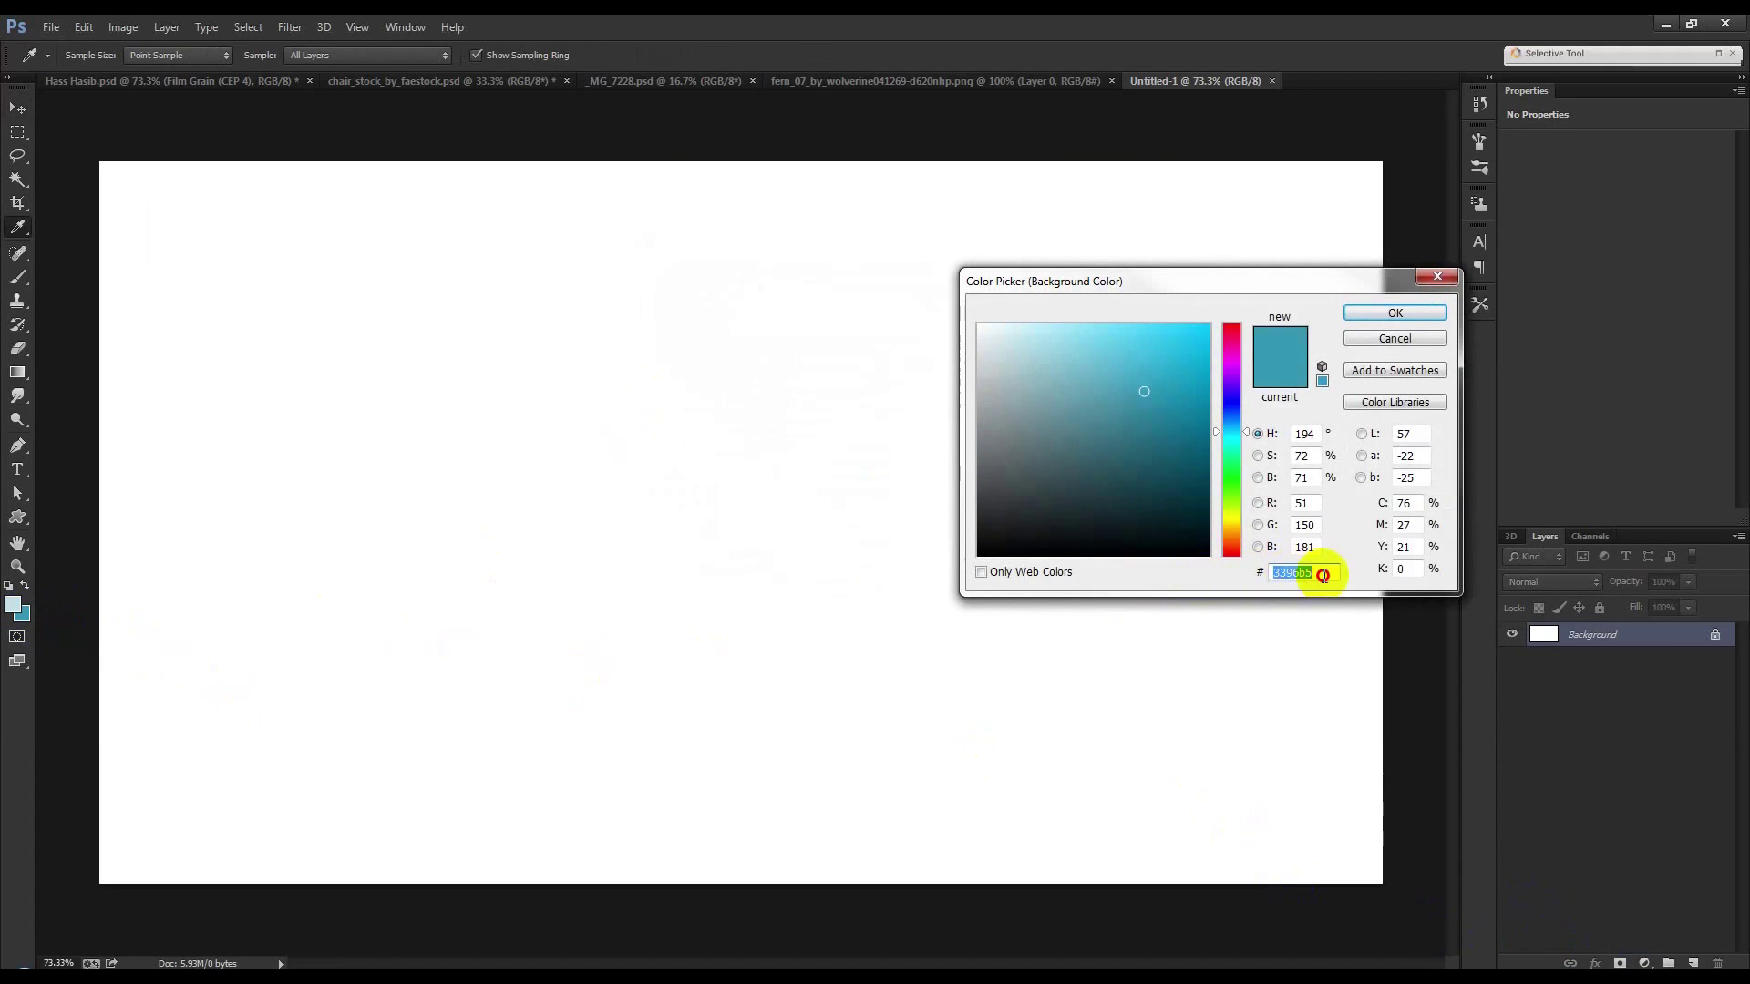
drag(1316, 575, 1258, 586)
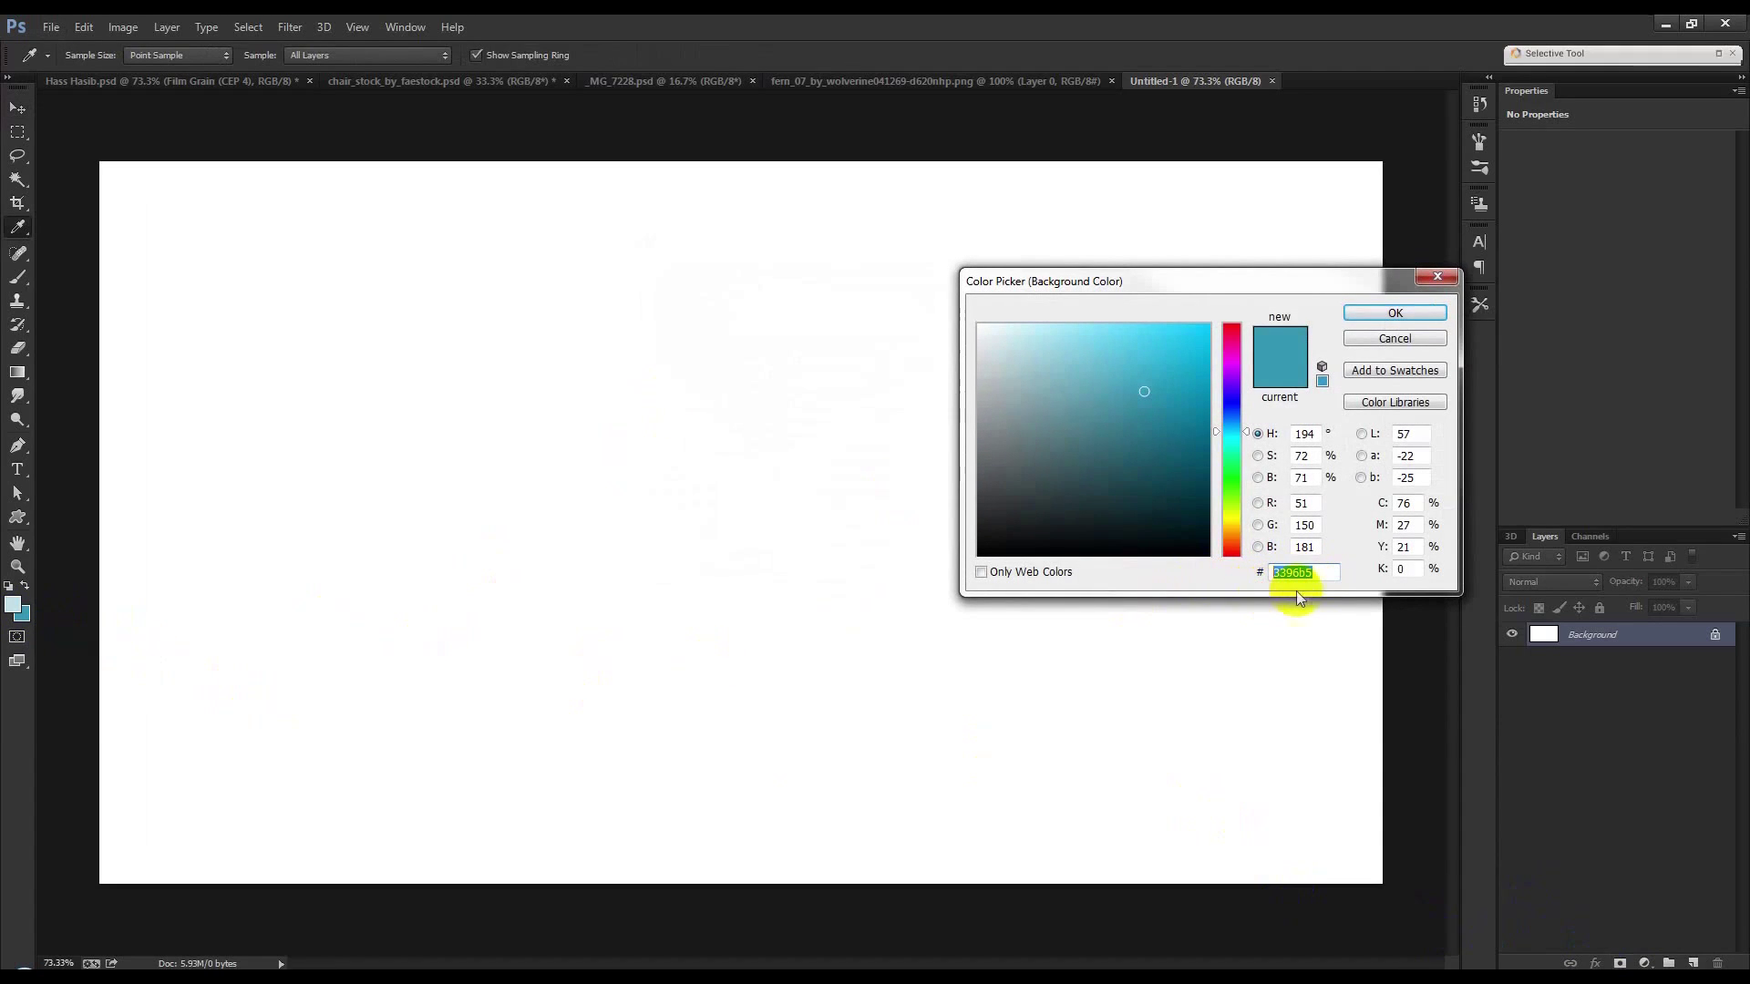
click(1395, 312)
click(13, 604)
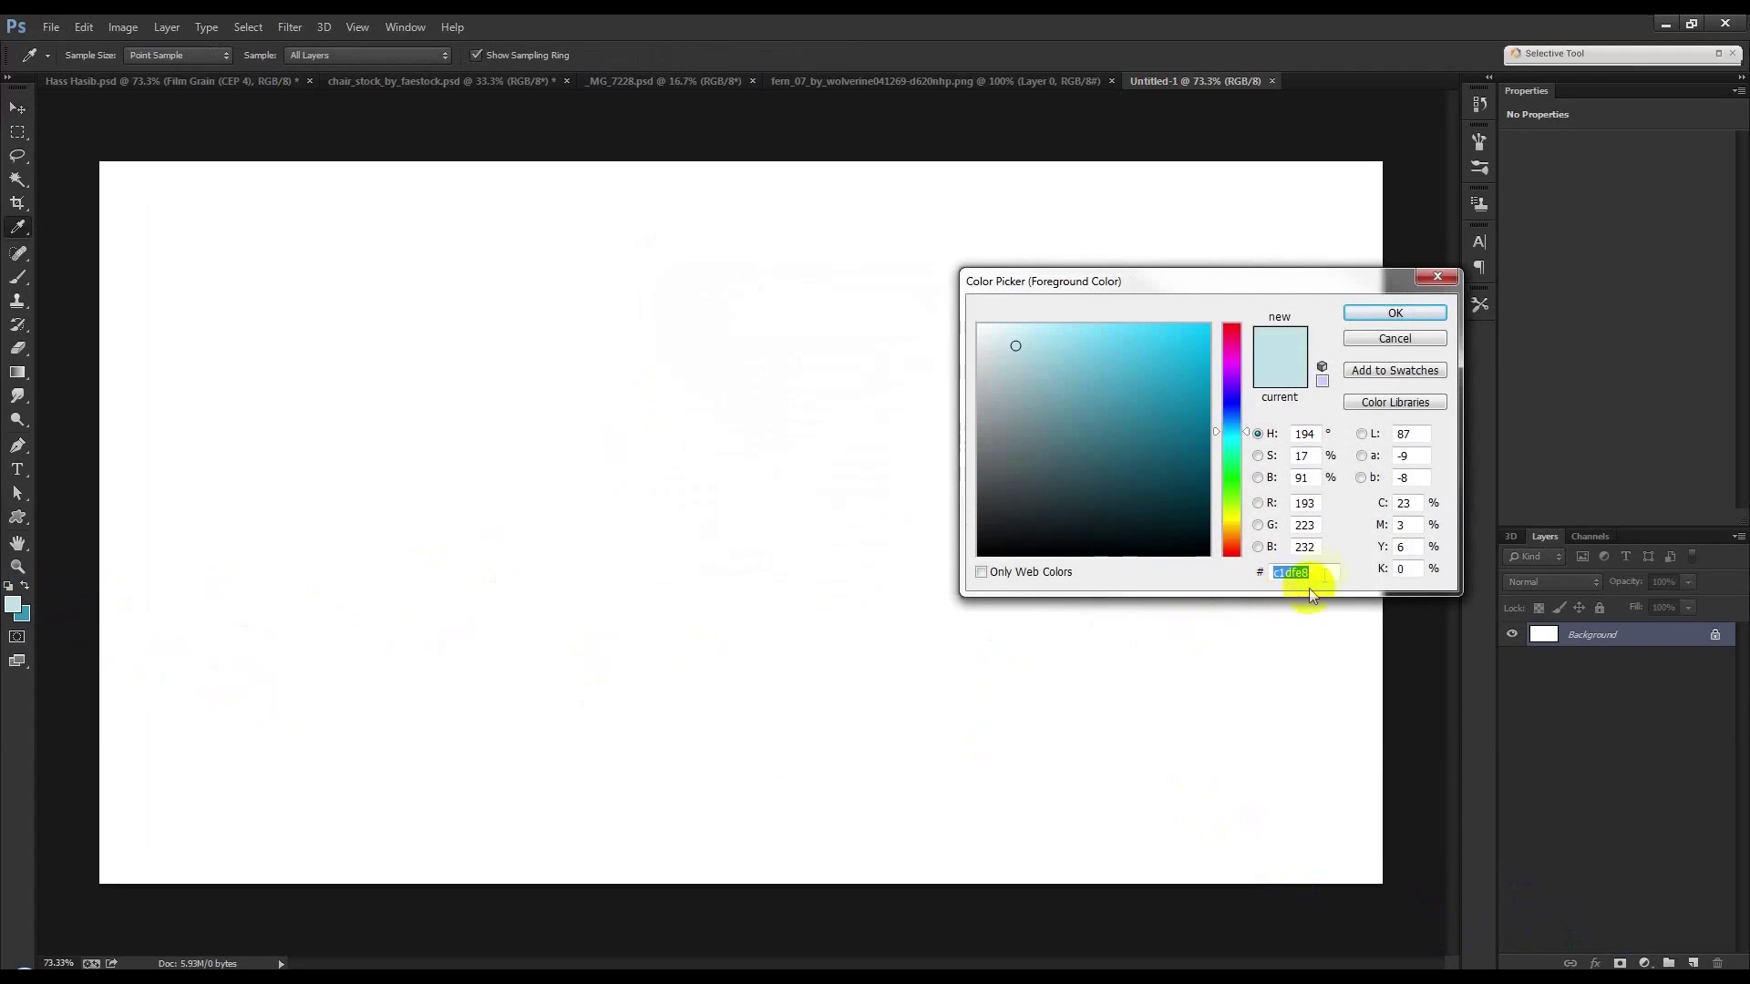
click(1395, 312)
Add a Gradient fill layer using the foreground-to-background blue preset.
key(v)
click(1644, 963)
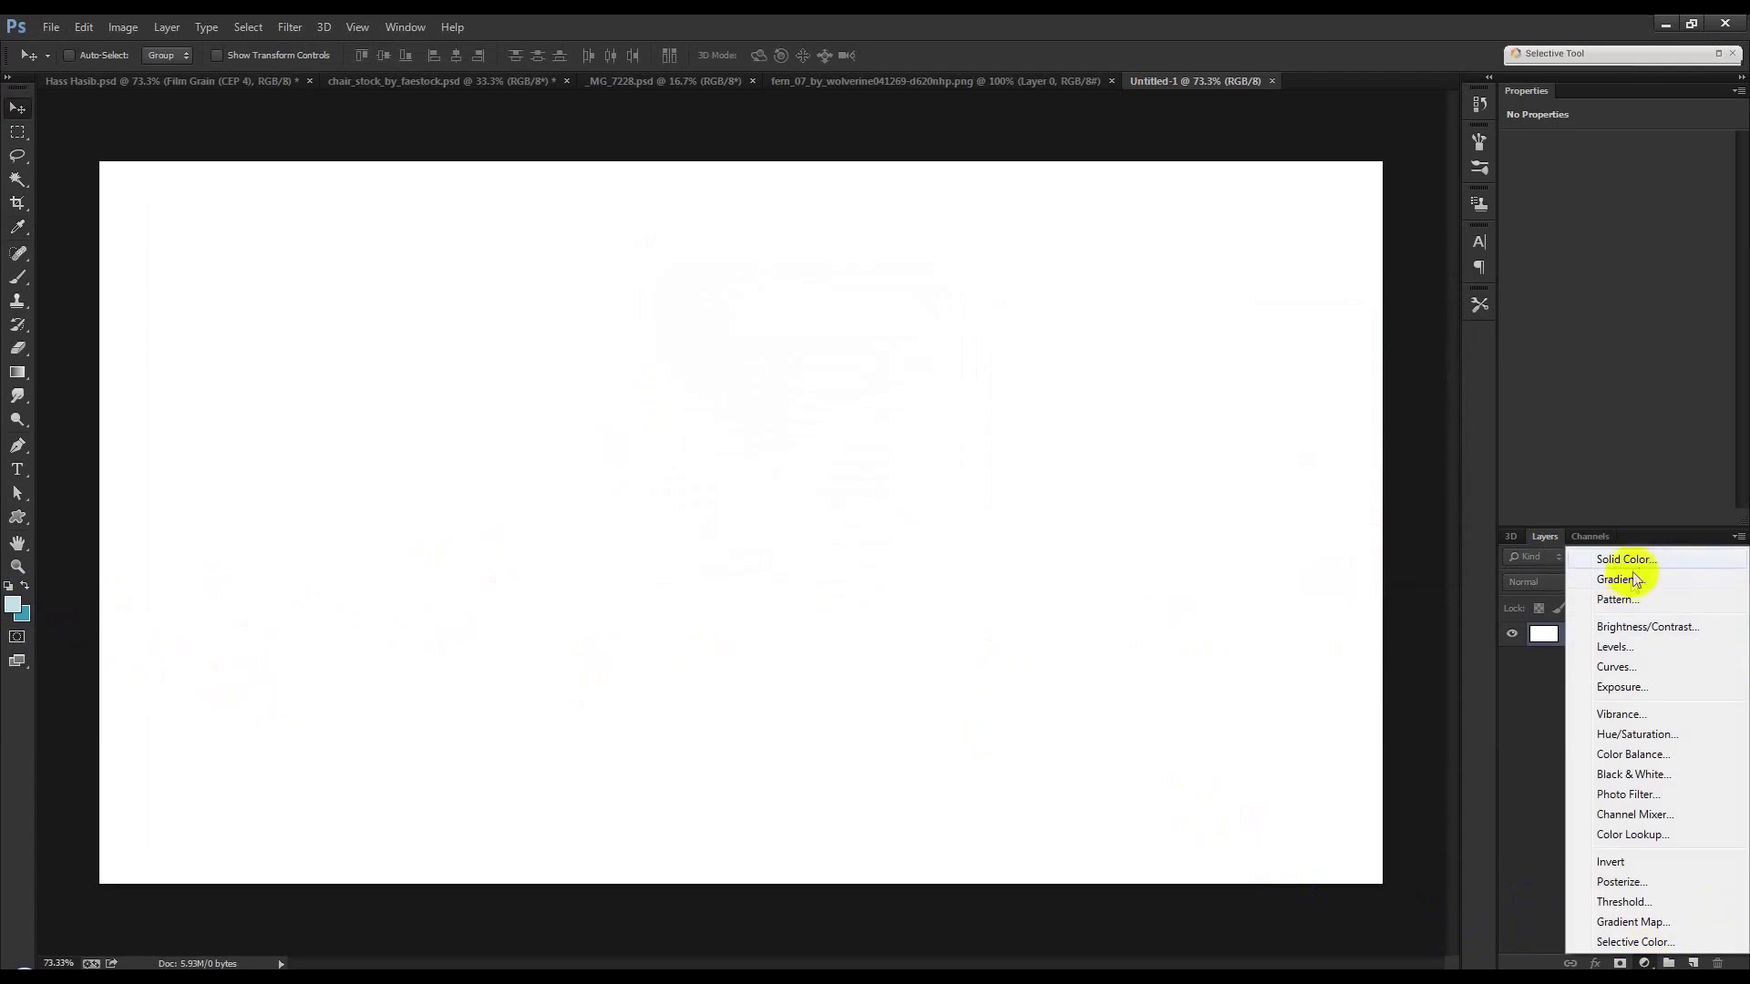
click(1621, 580)
click(1107, 348)
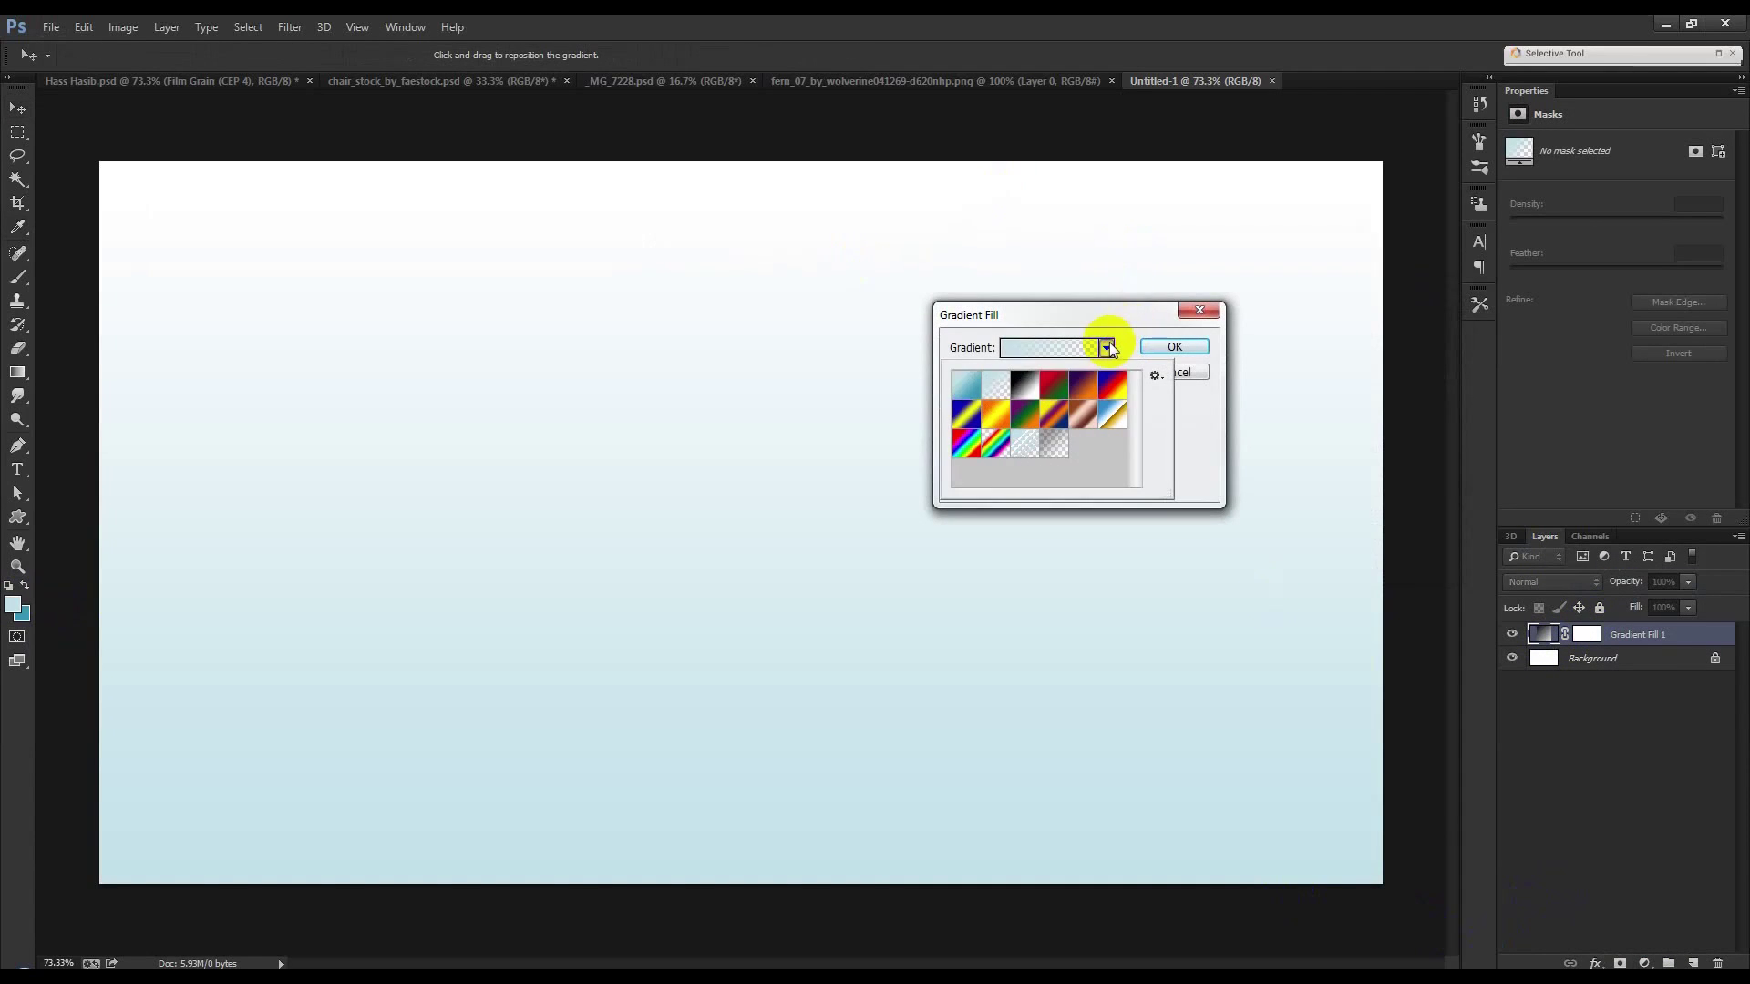
click(991, 384)
click(1002, 313)
Make the gradient Radial at 0° angle with its bright centre shifted right, and apply it.
drag(1000, 314, 1197, 312)
click(1220, 375)
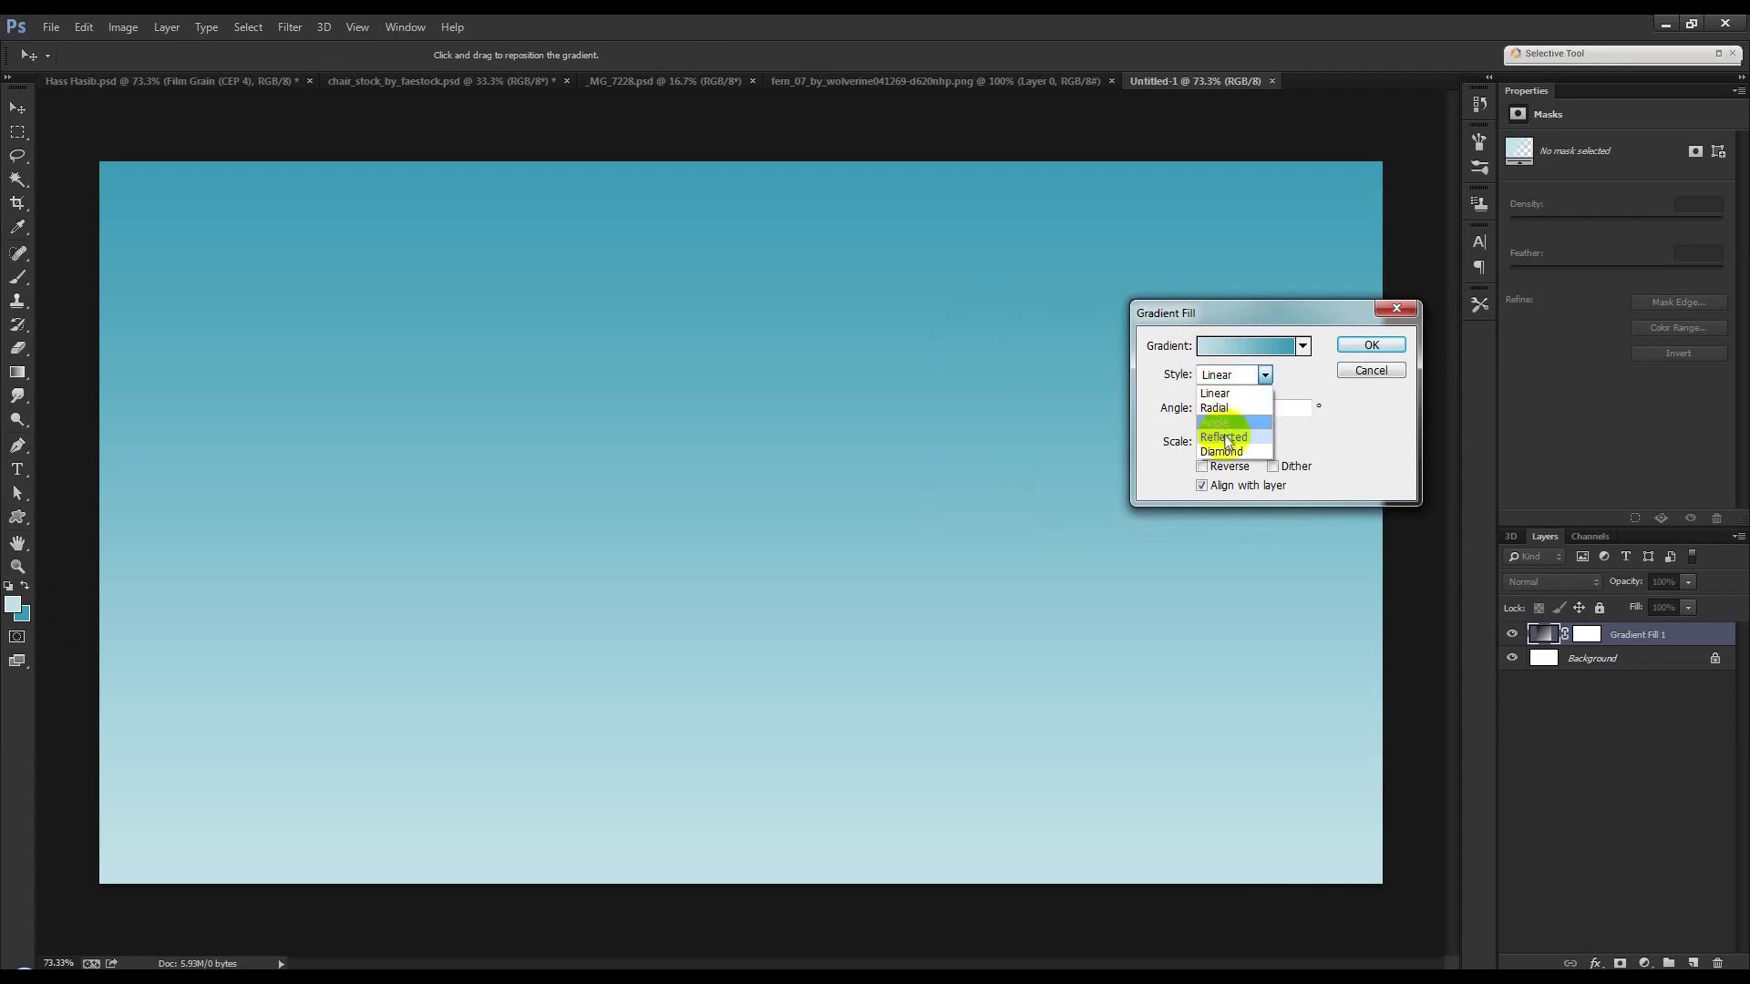
click(1216, 407)
mouse_move(884, 474)
mouse_down()
mouse_move(1115, 410)
mouse_move(1078, 391)
mouse_up()
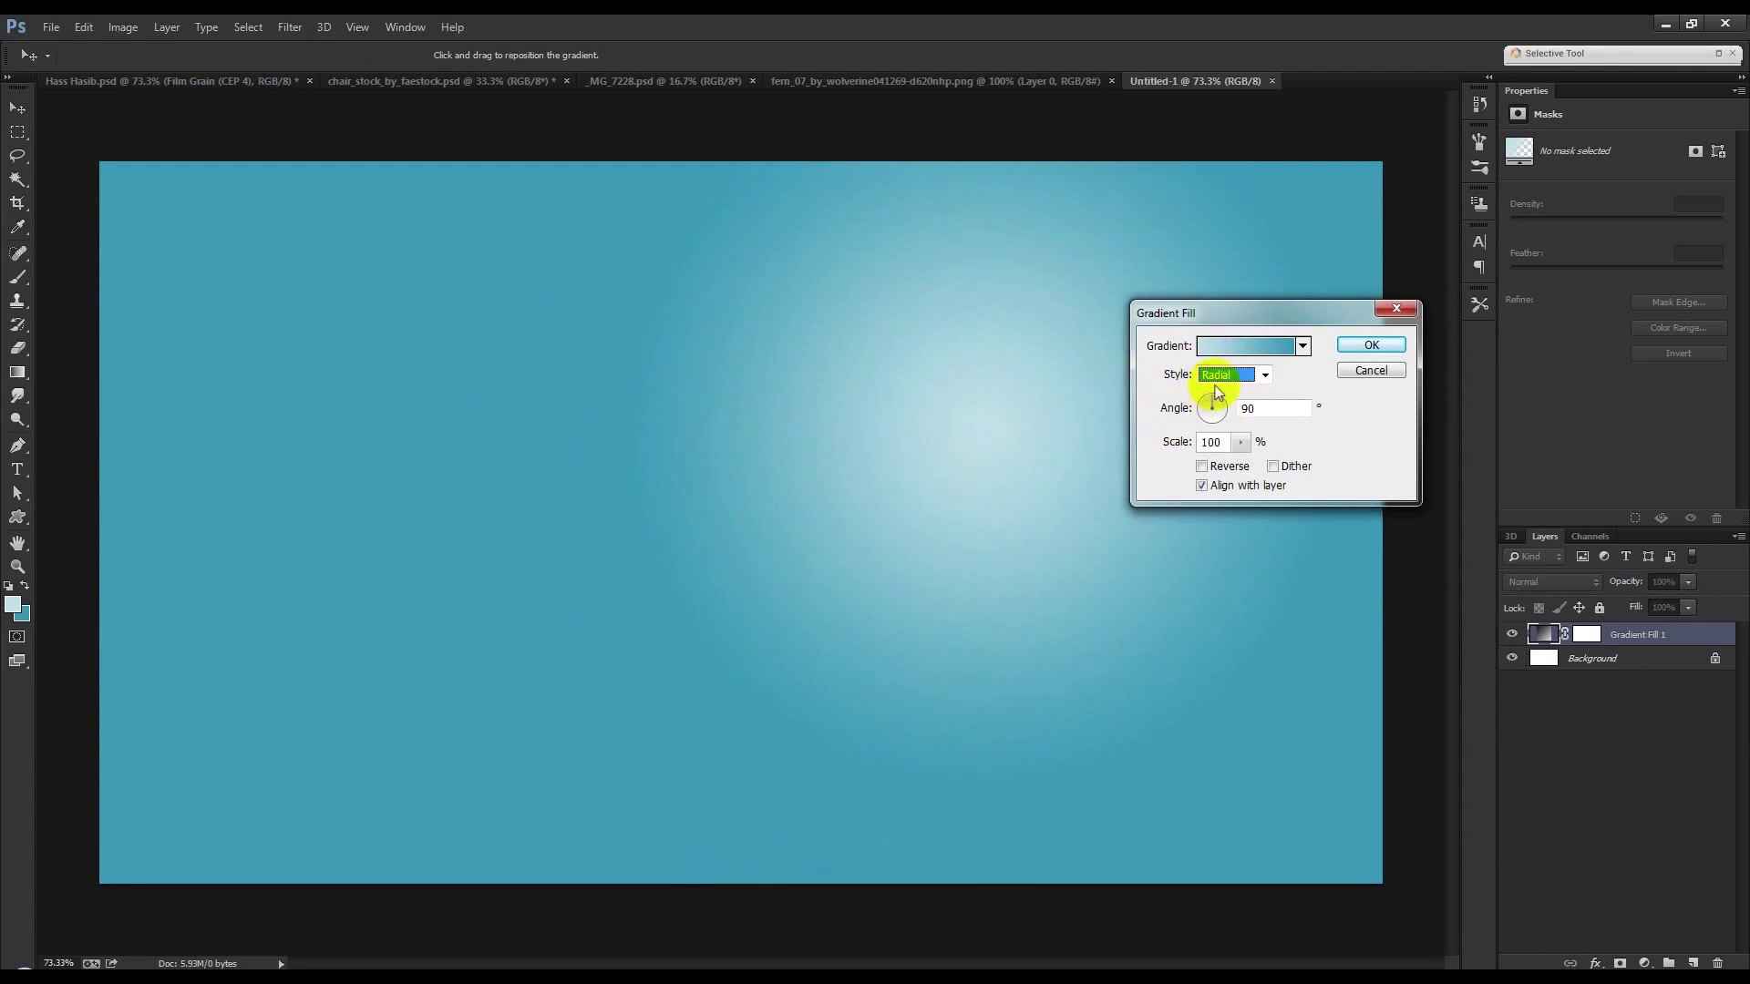
double_click(1268, 408)
text(0)
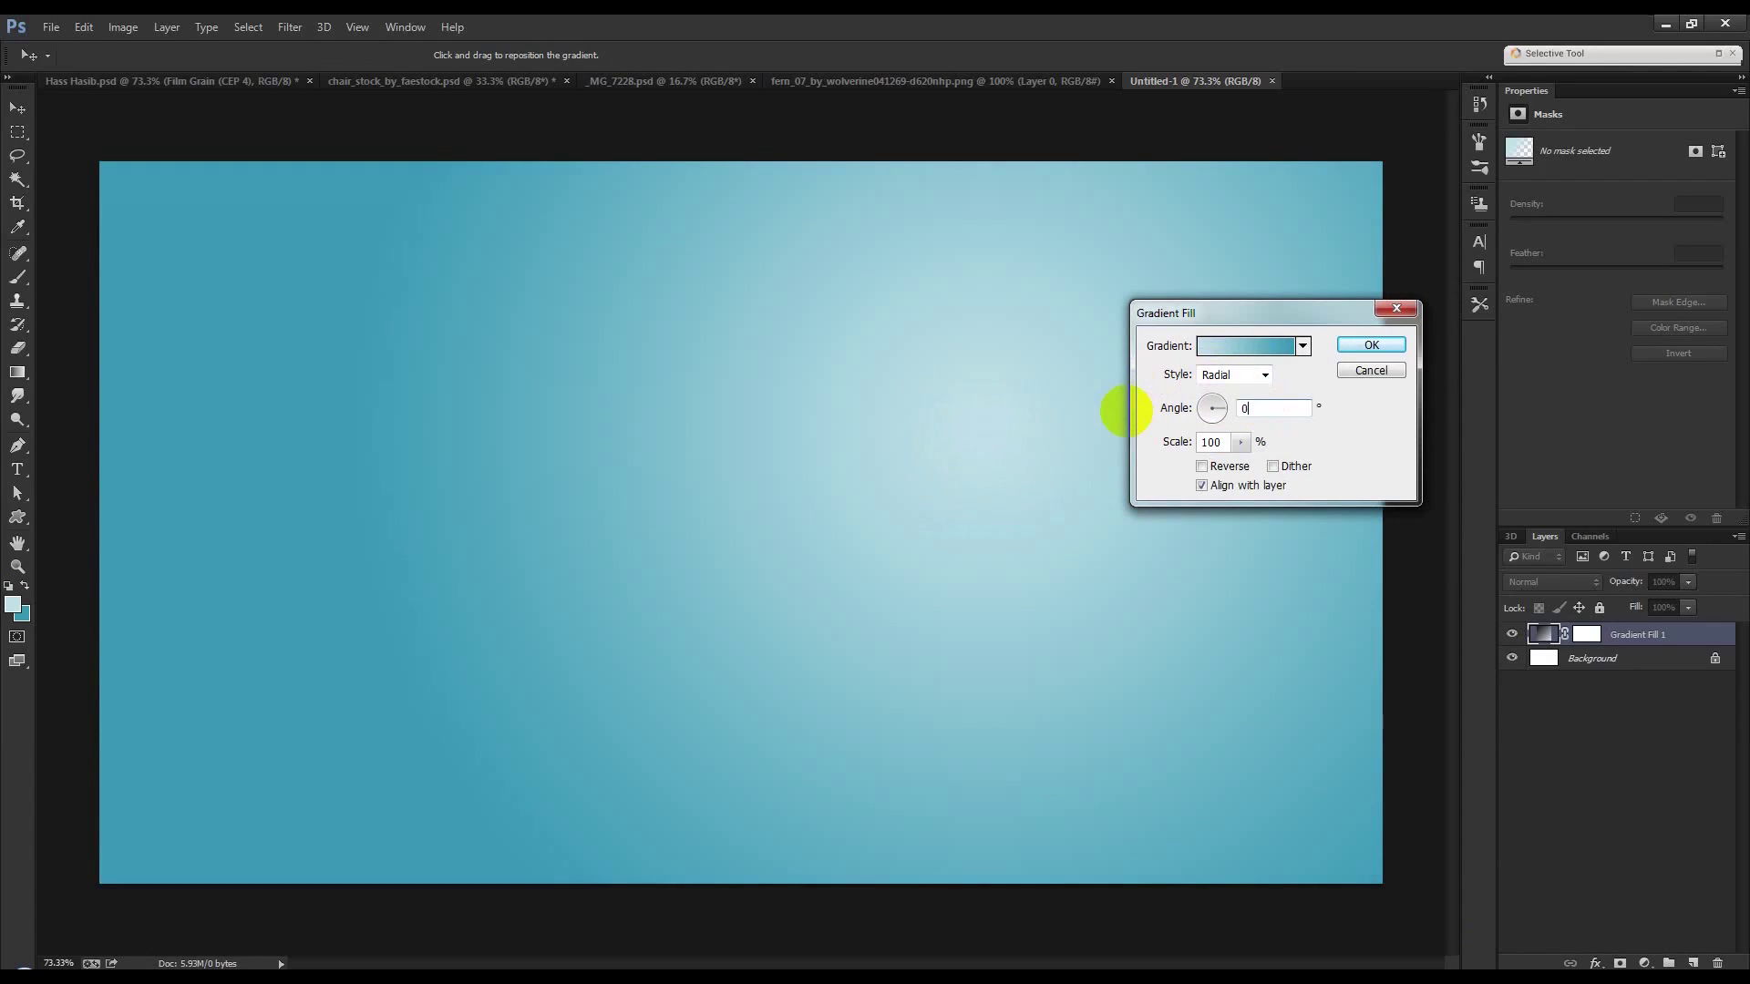
click(1372, 345)
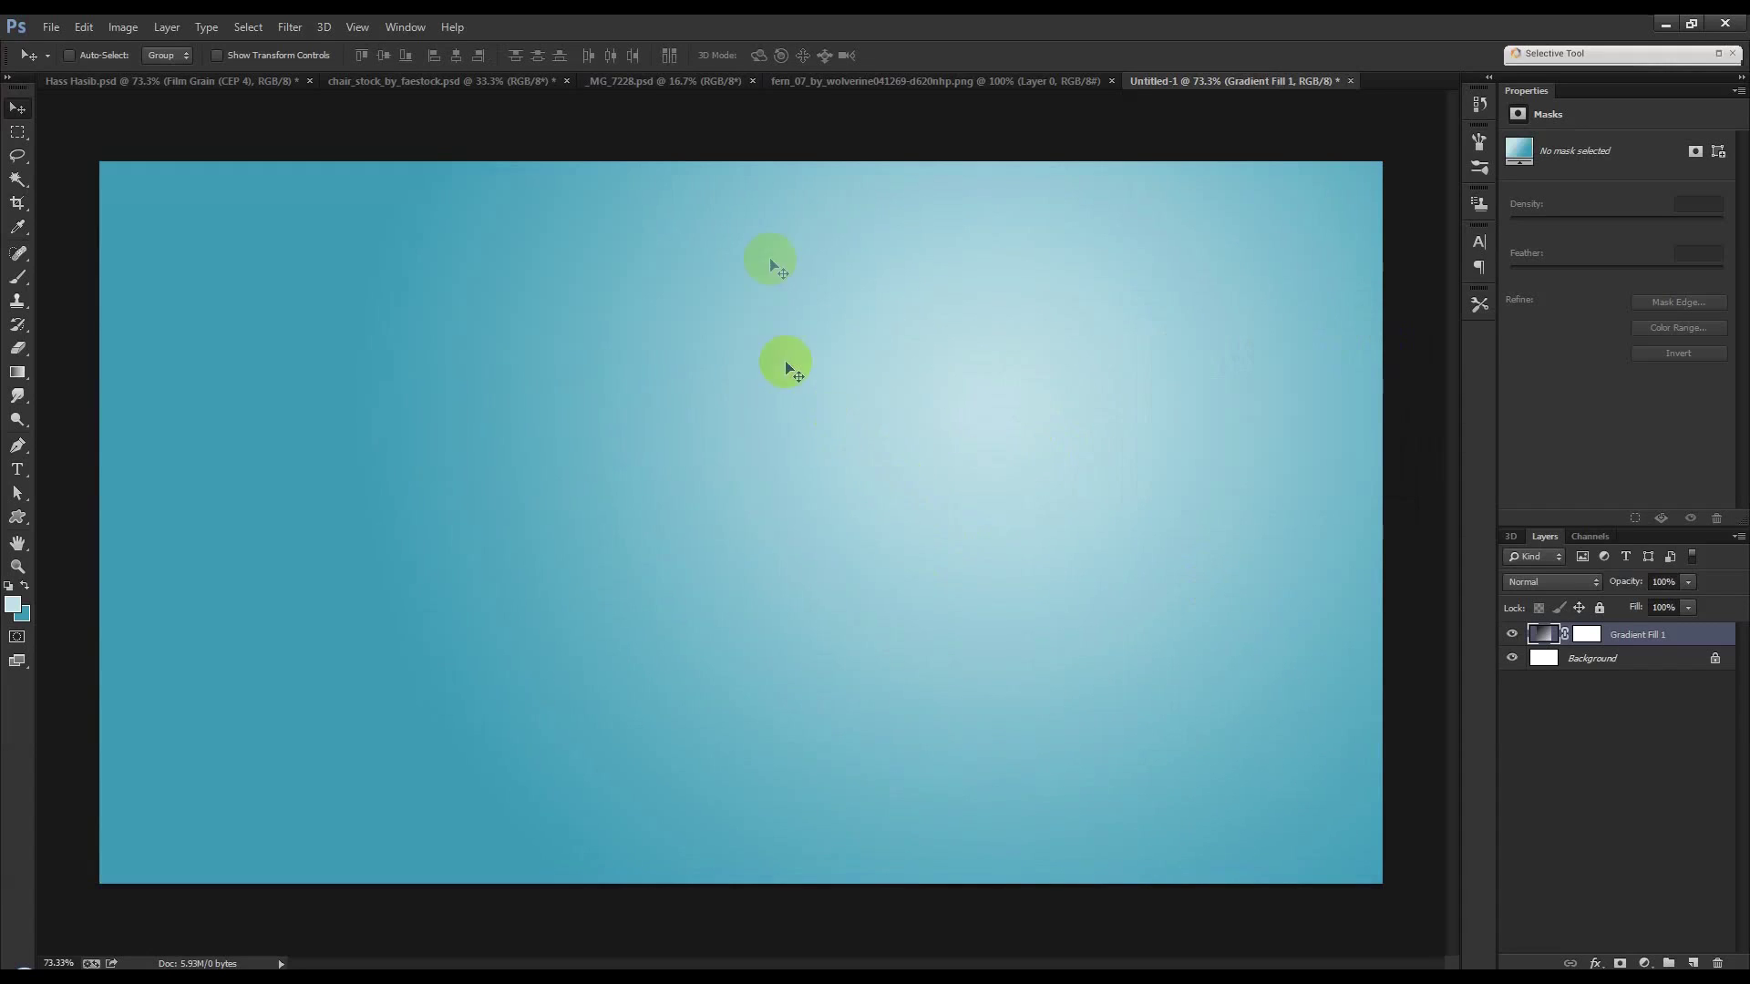
Check the chair photo's mask, then drag both chair layers into Untitled-1.
click(430, 85)
click(1713, 643)
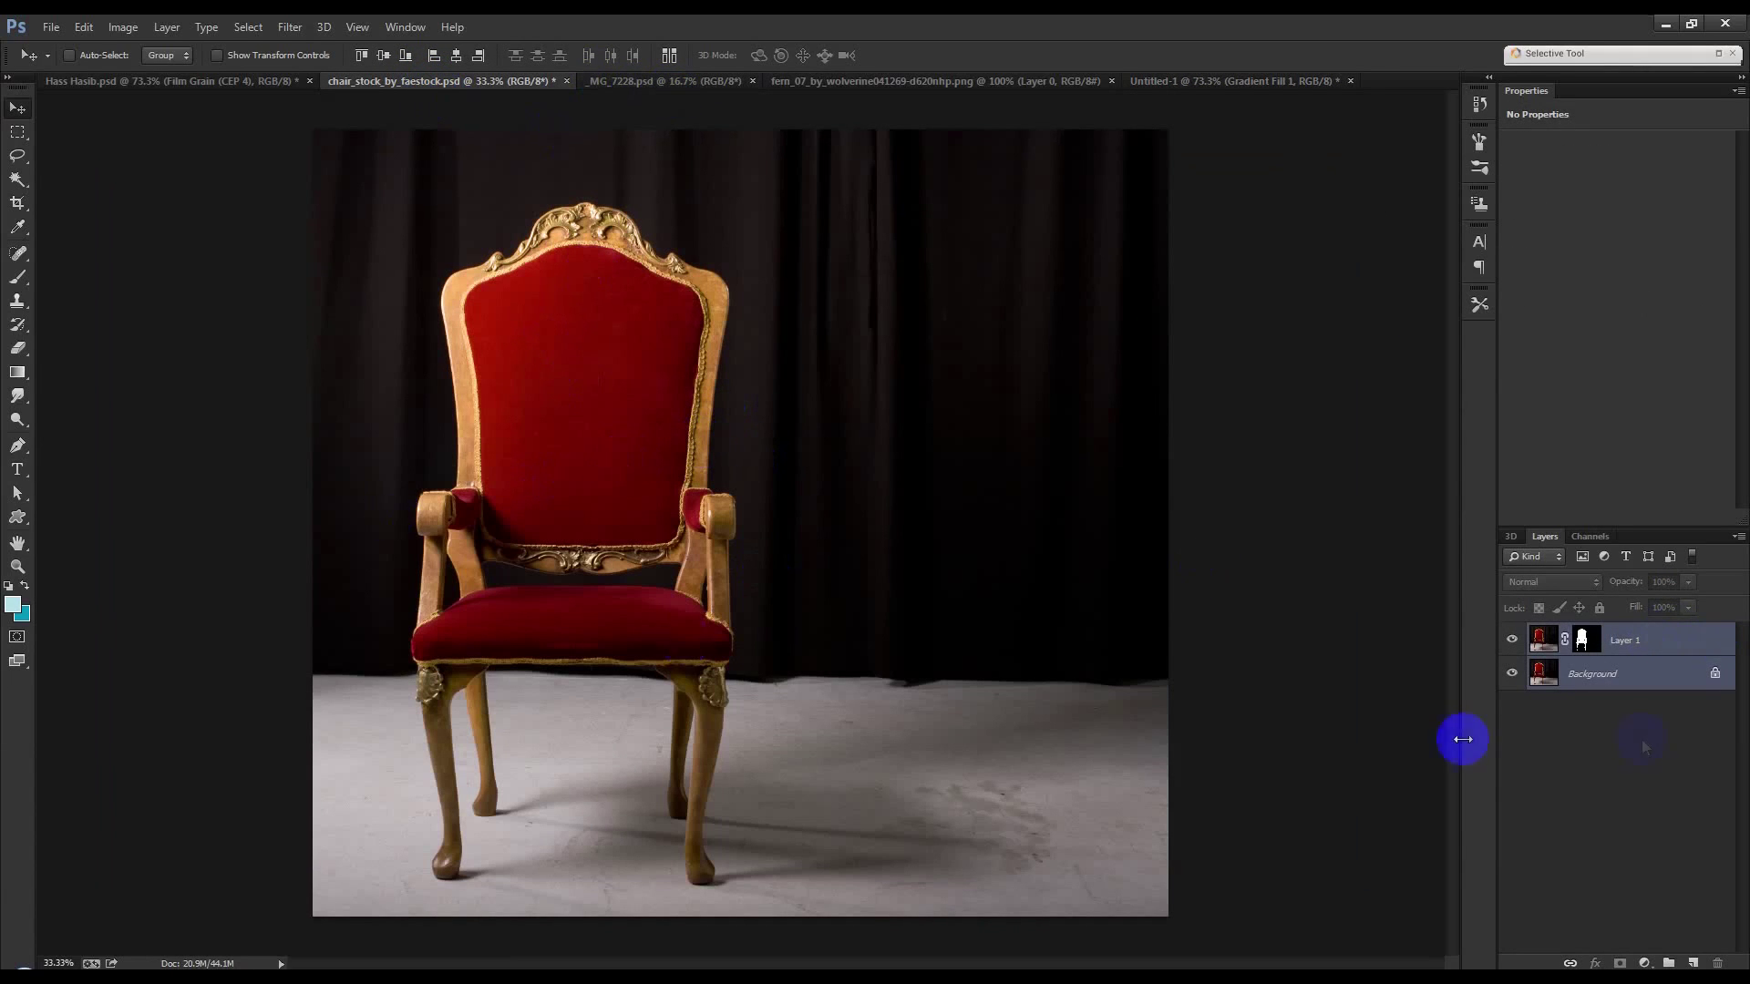
click(1512, 674)
click(1597, 654)
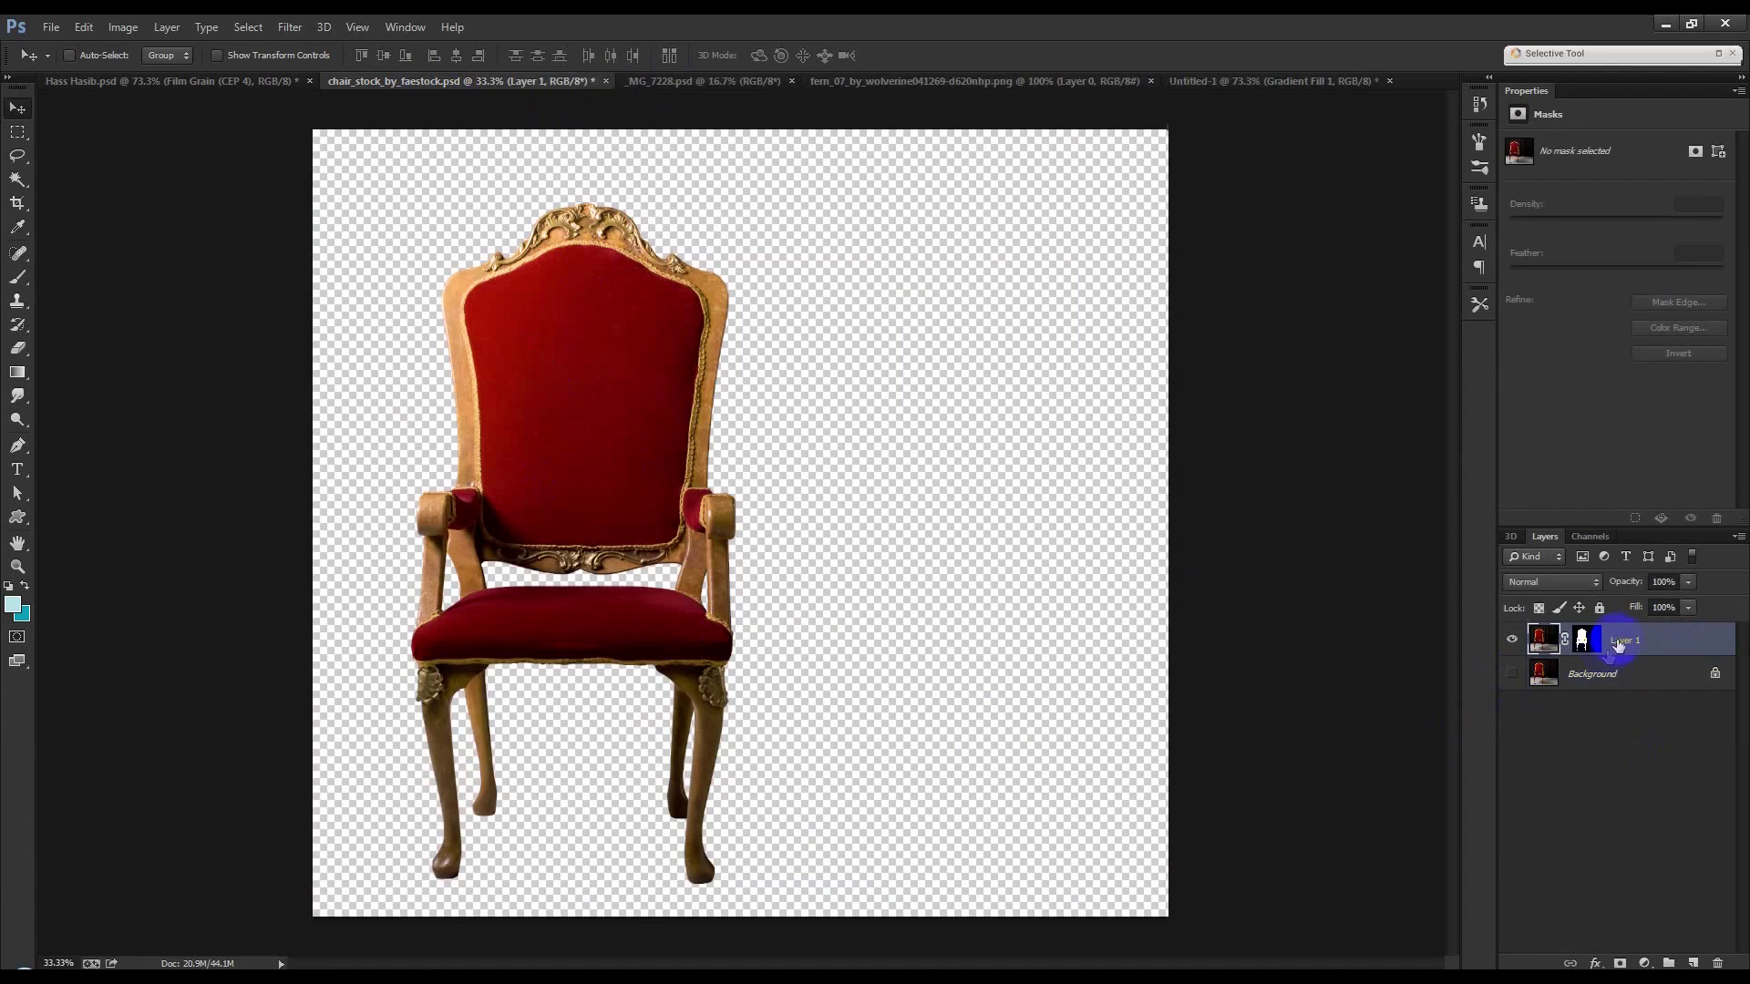
click(1537, 675)
click(1516, 676)
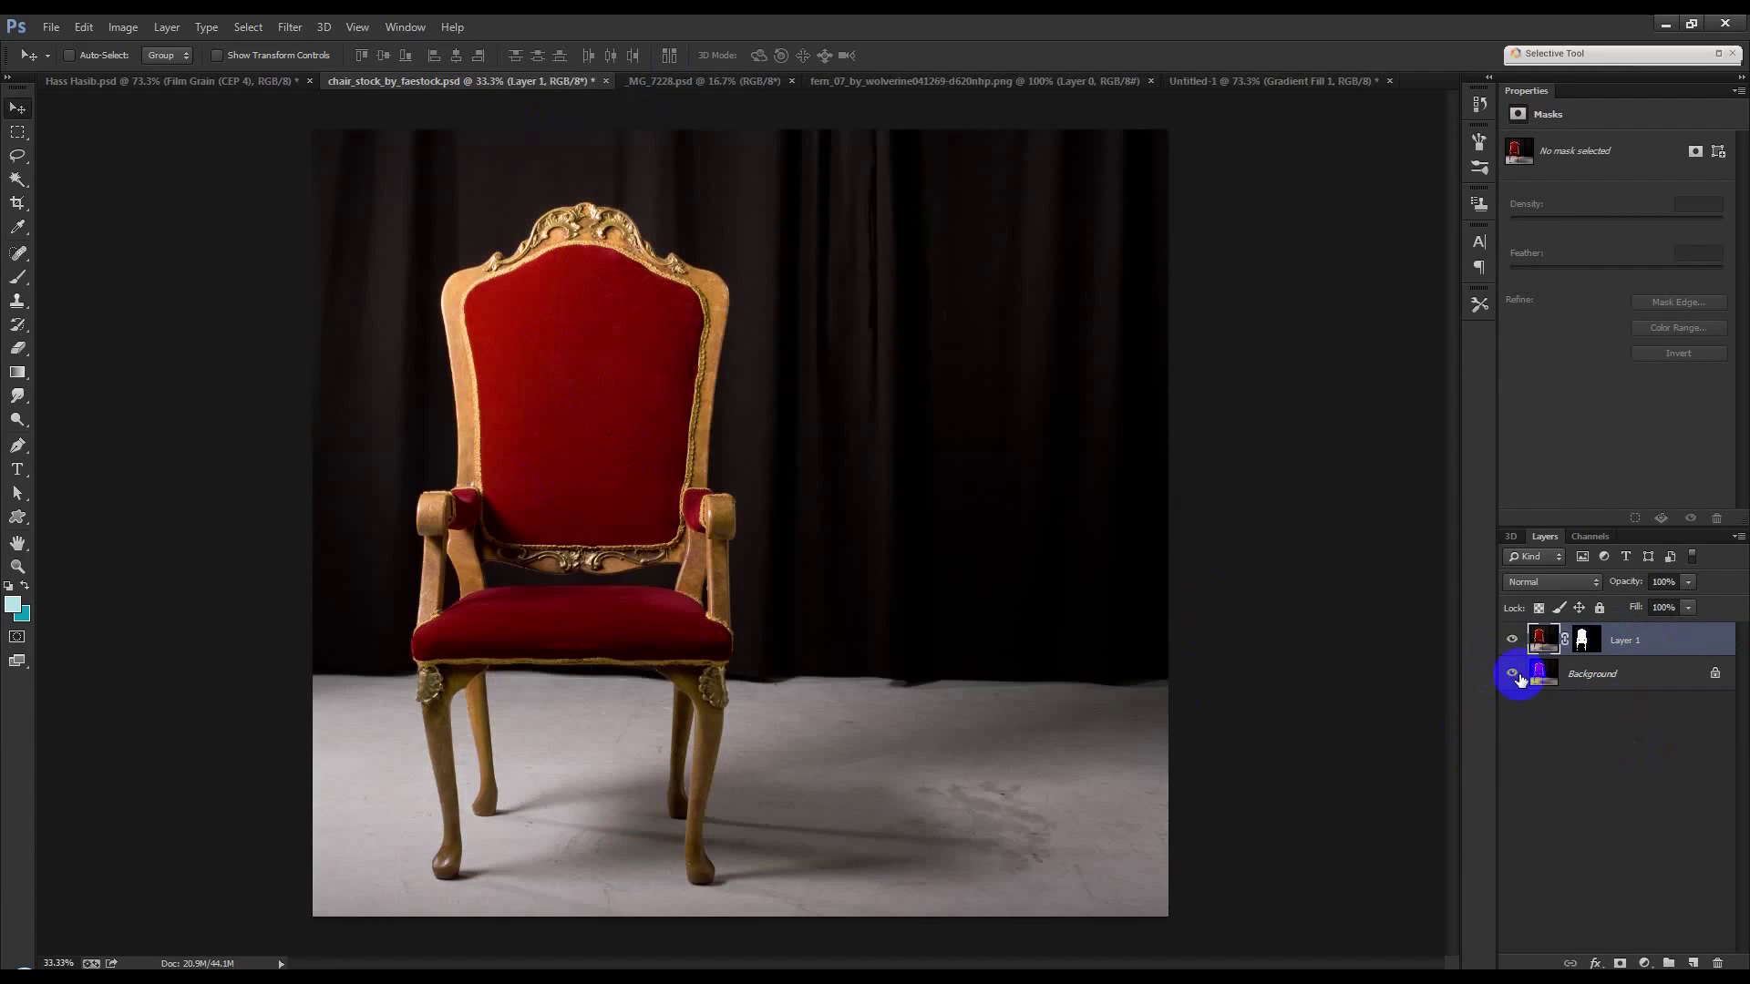
shift+click(1604, 671)
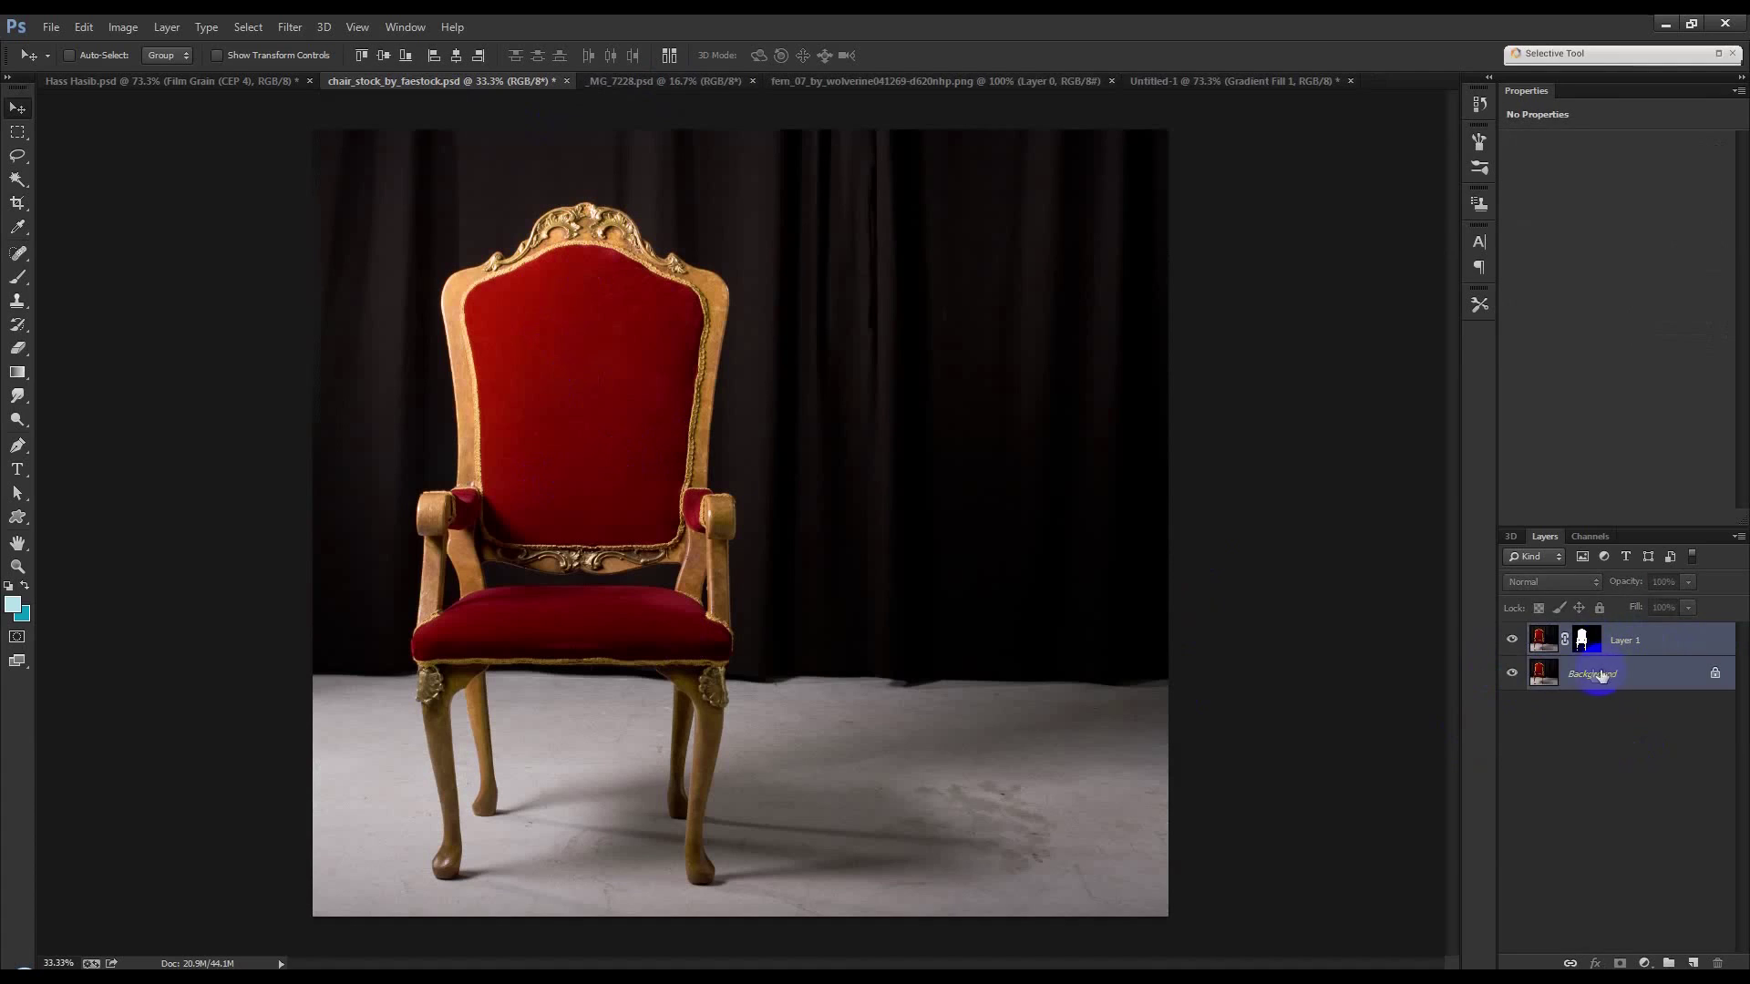
drag(1555, 649, 511, 372)
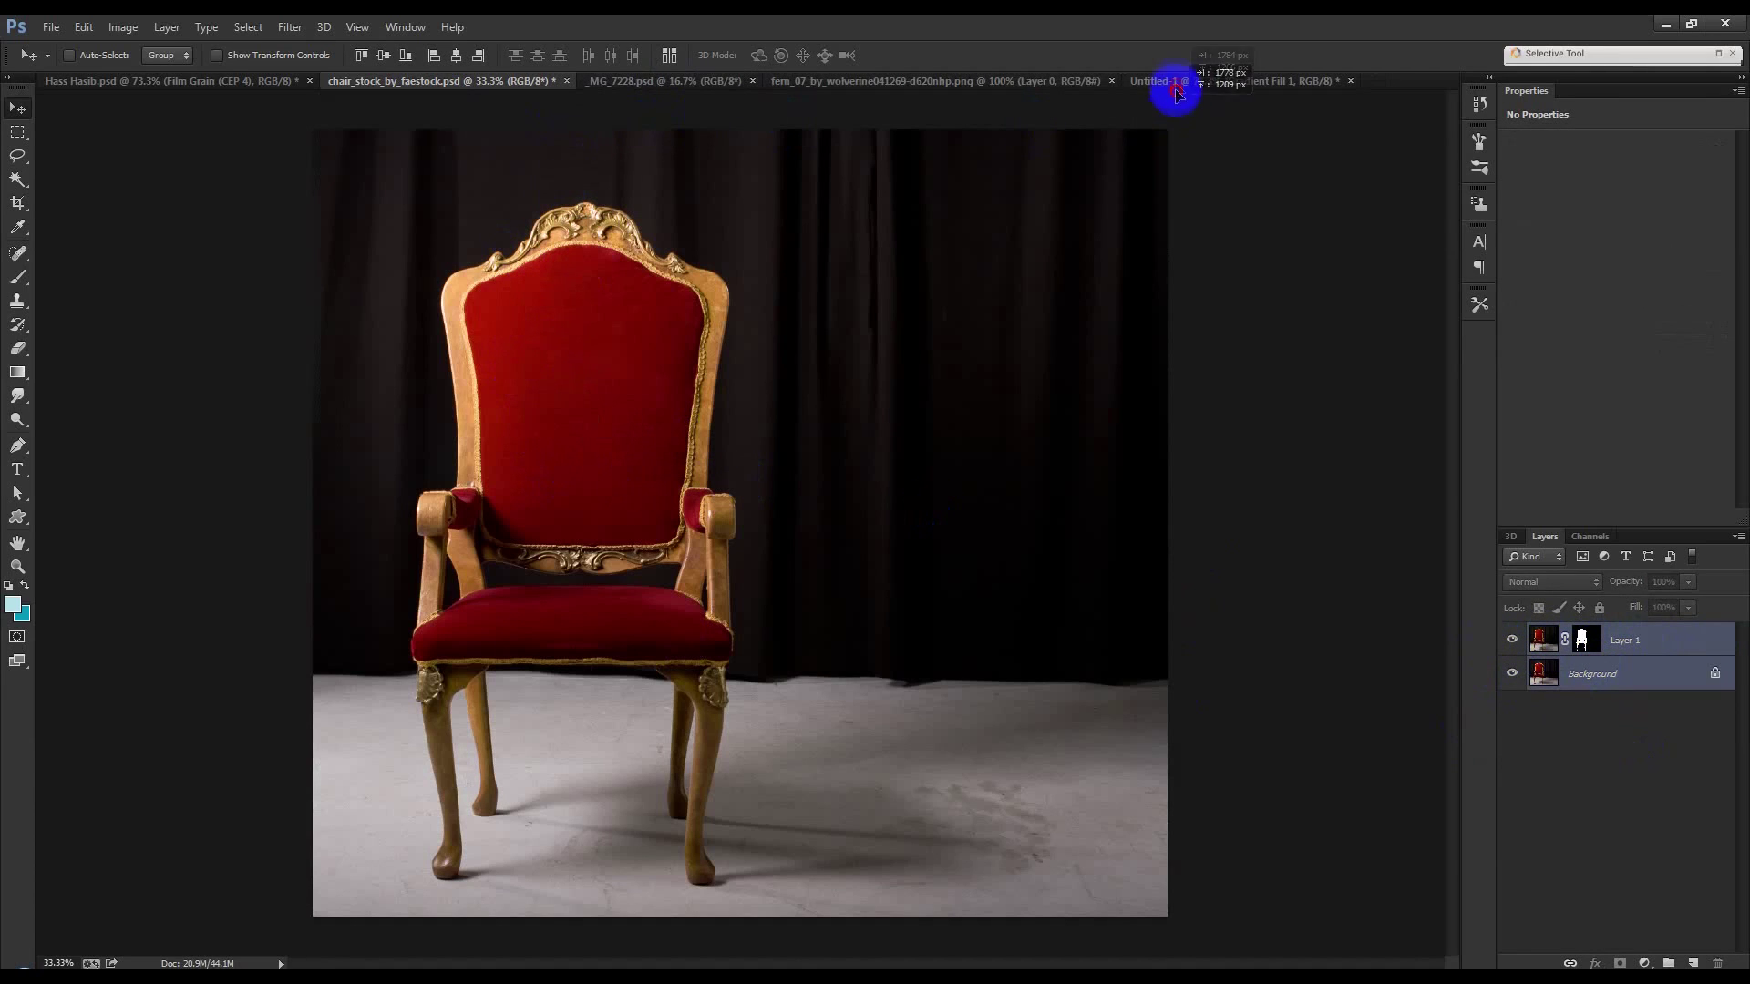
mouse_move(511, 372)
mouse_down()
mouse_move(1175, 85)
mouse_move(1094, 392)
mouse_up()
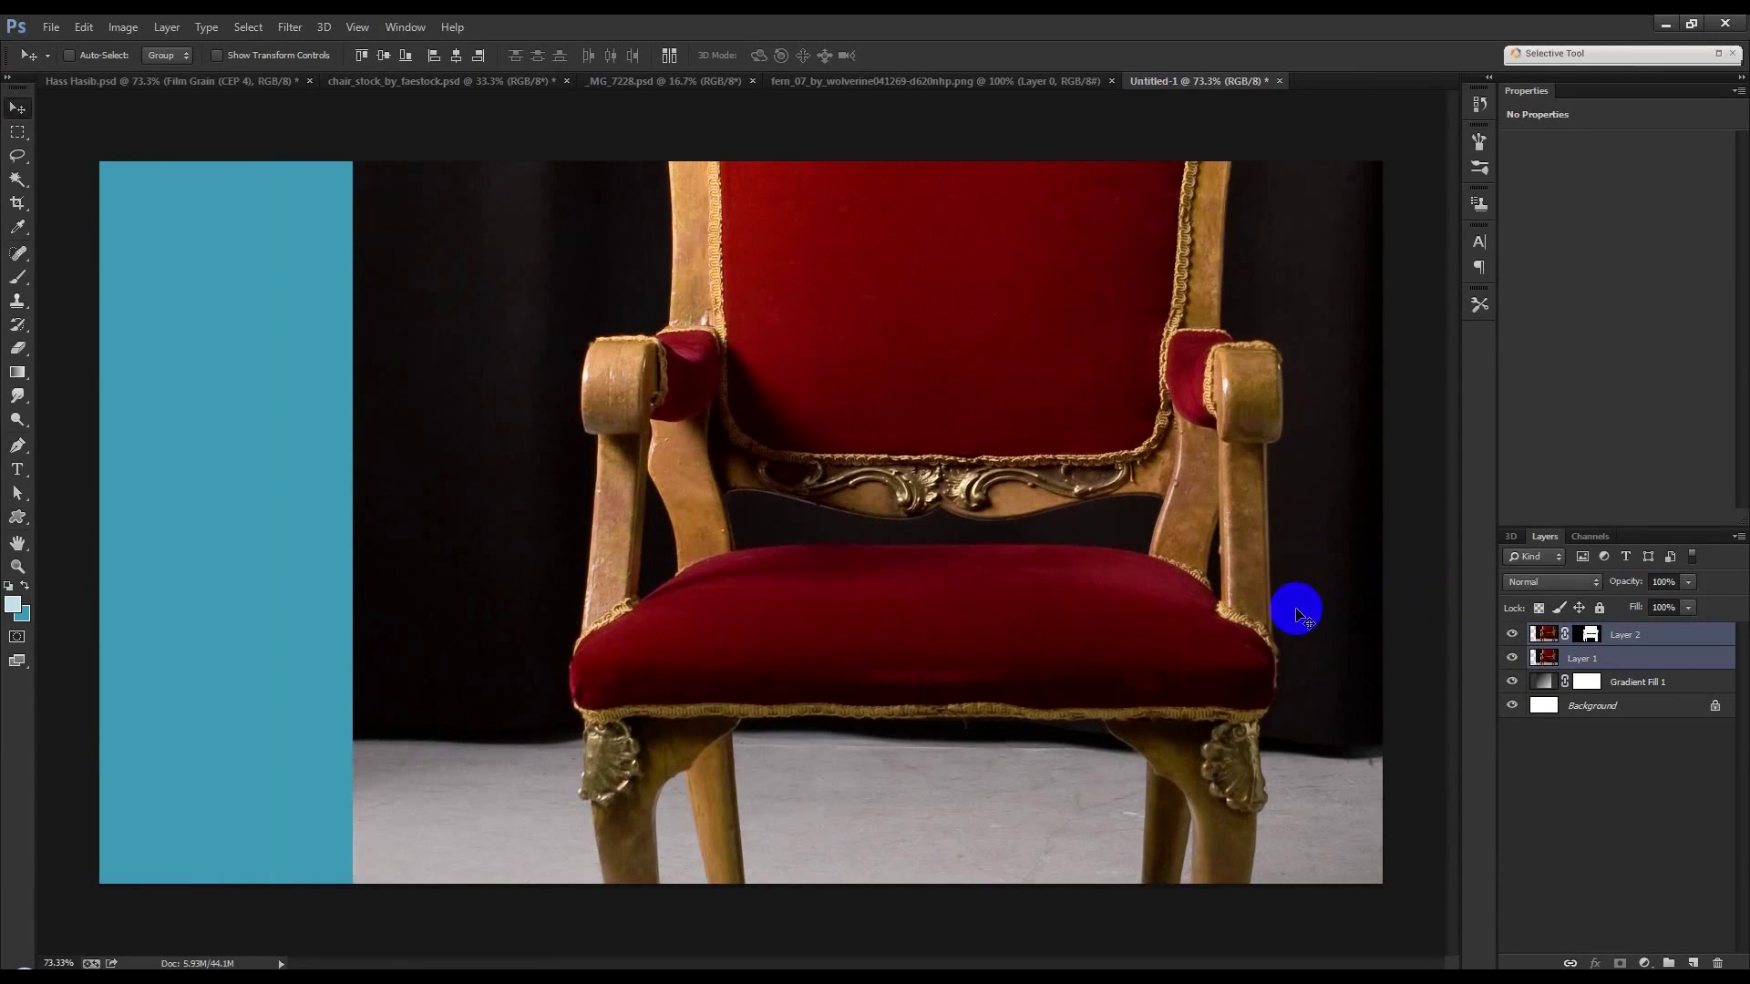
Scale the chair to 35% and position it right of centre.
key(ctrl+t)
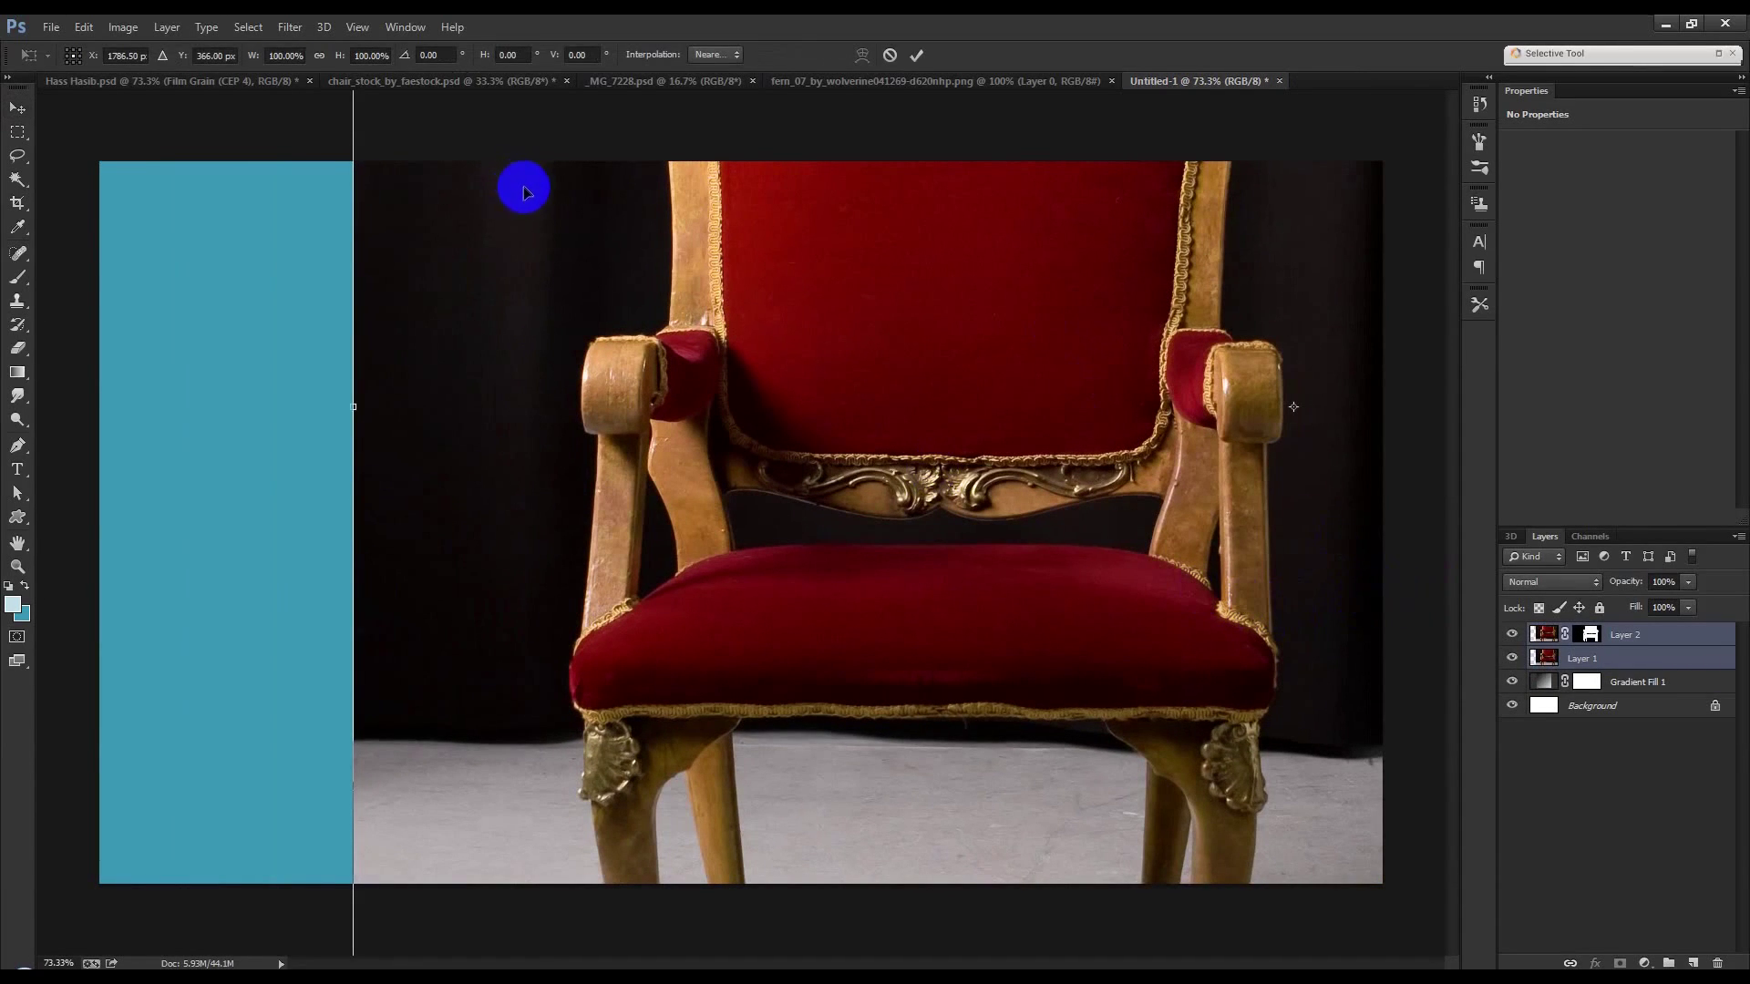
drag(253, 55, 187, 102)
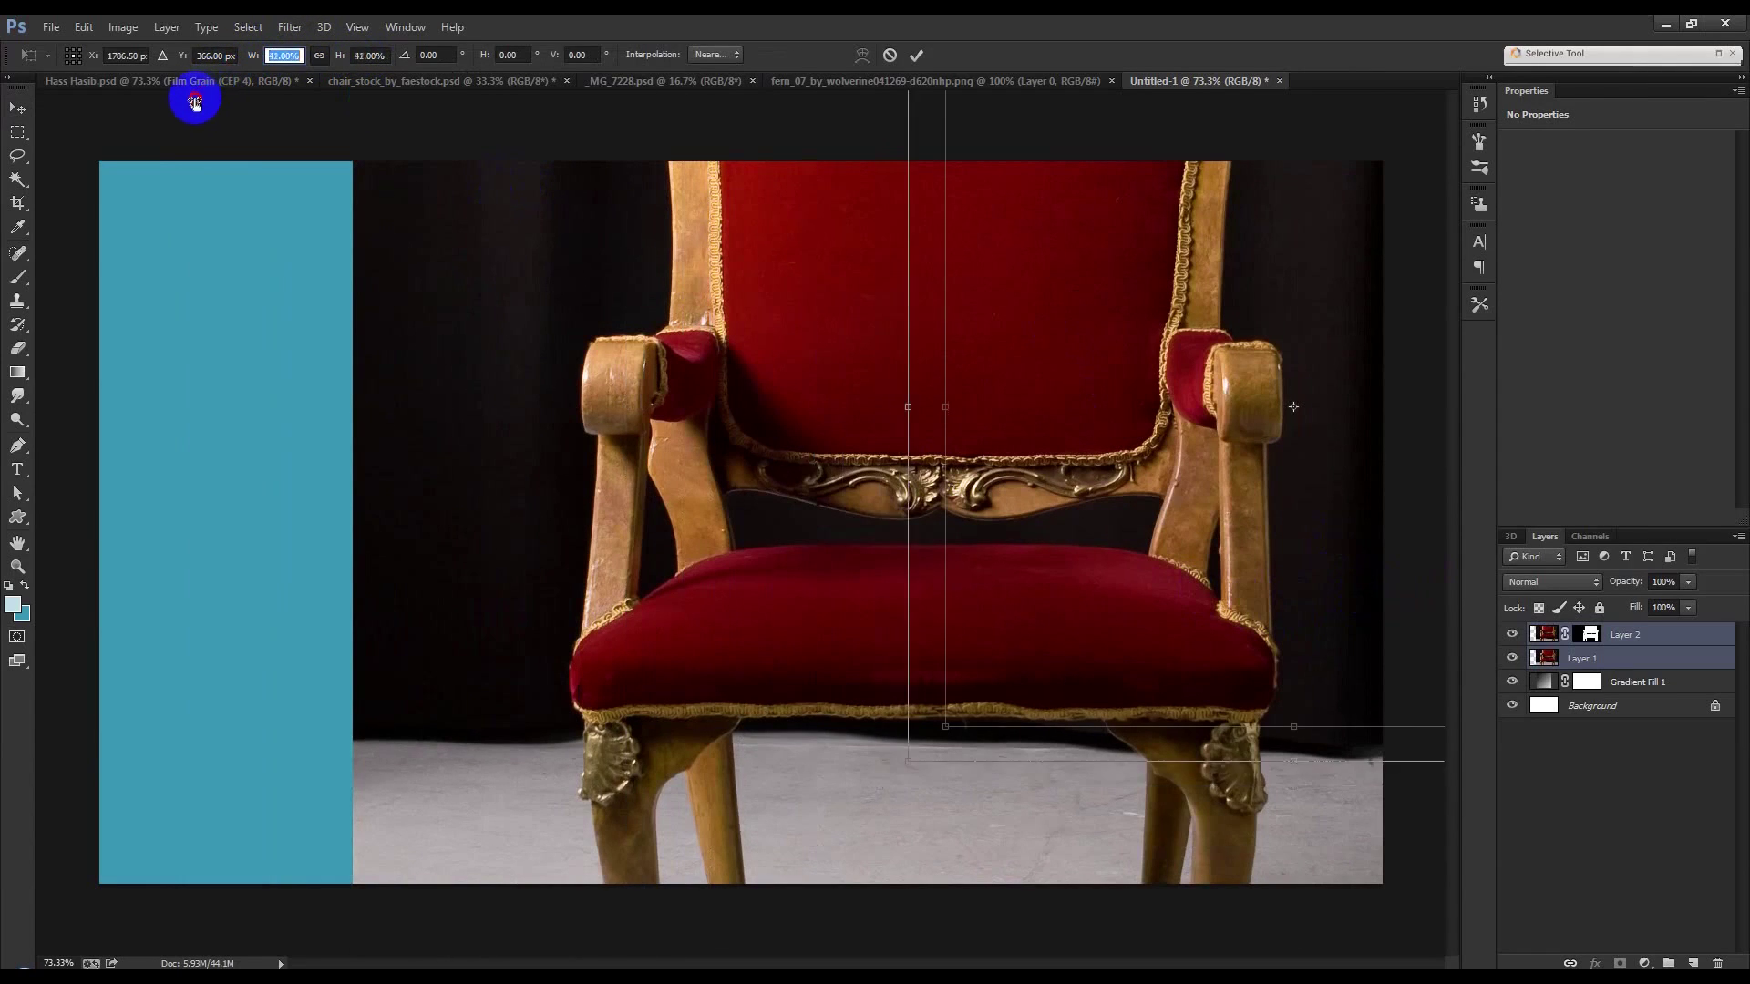
mouse_move(1076, 373)
mouse_down()
mouse_move(838, 458)
mouse_move(863, 459)
mouse_up()
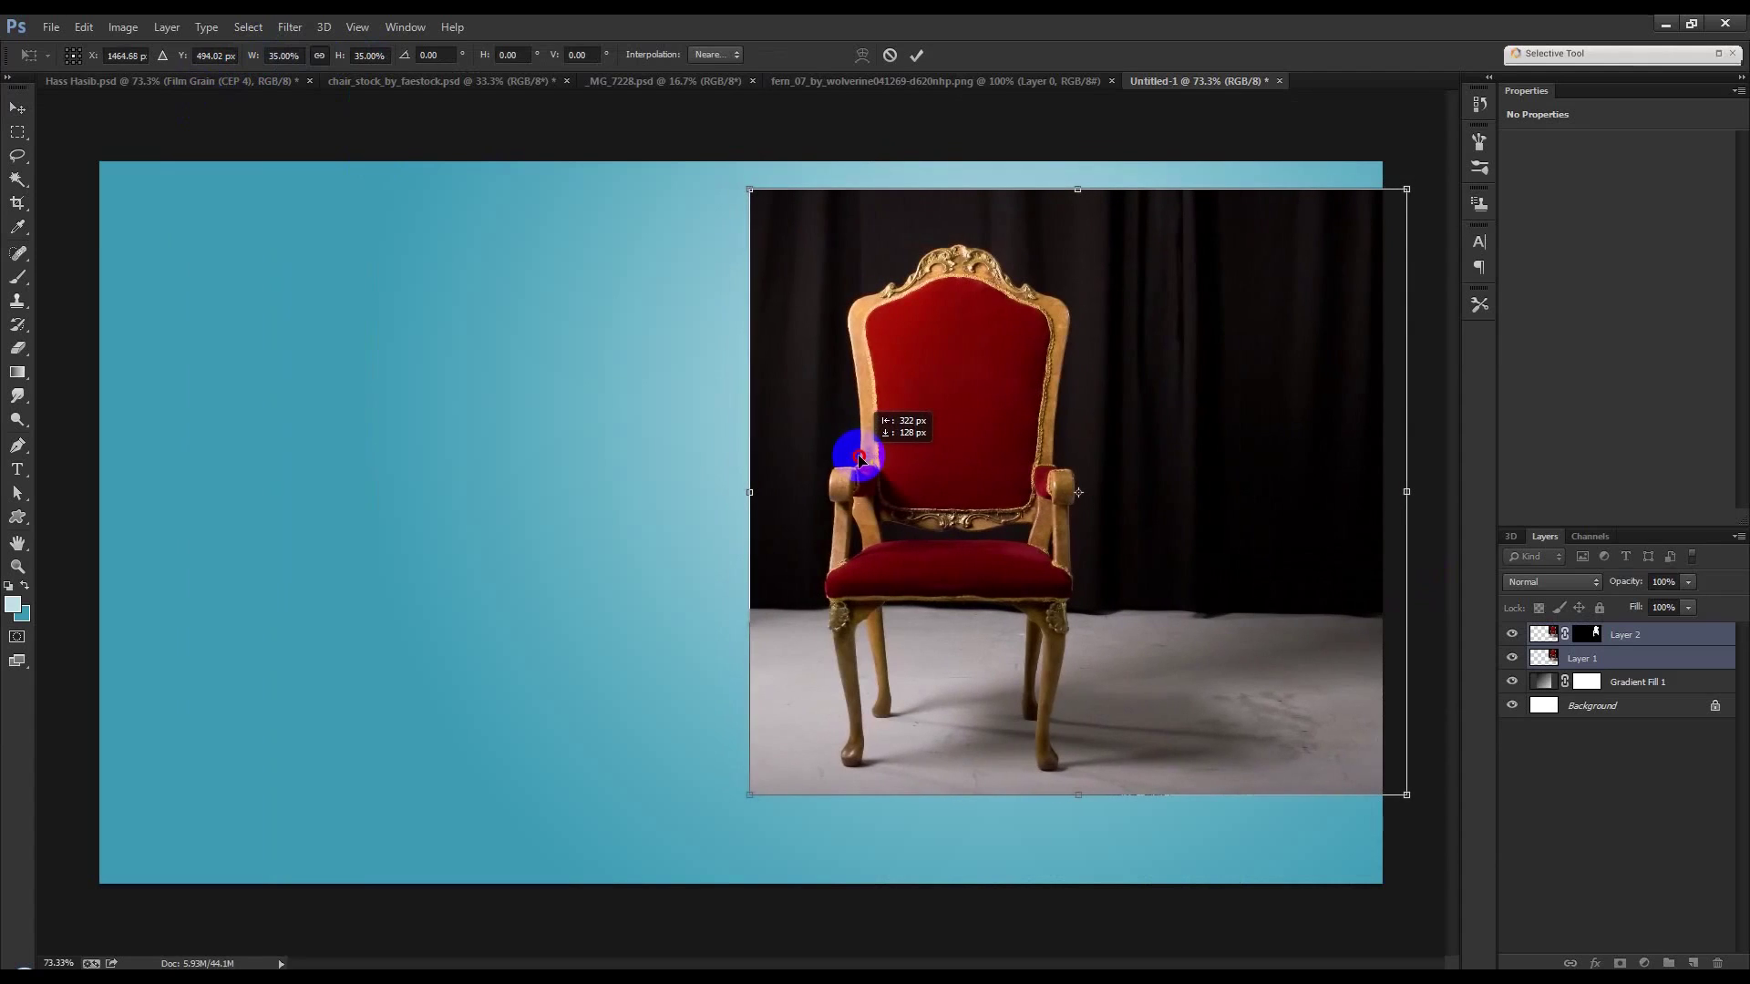
click(916, 55)
Nudge the chair slightly and set the full chair photo layer to Multiply.
drag(1005, 440, 995, 447)
click(1631, 658)
click(1511, 659)
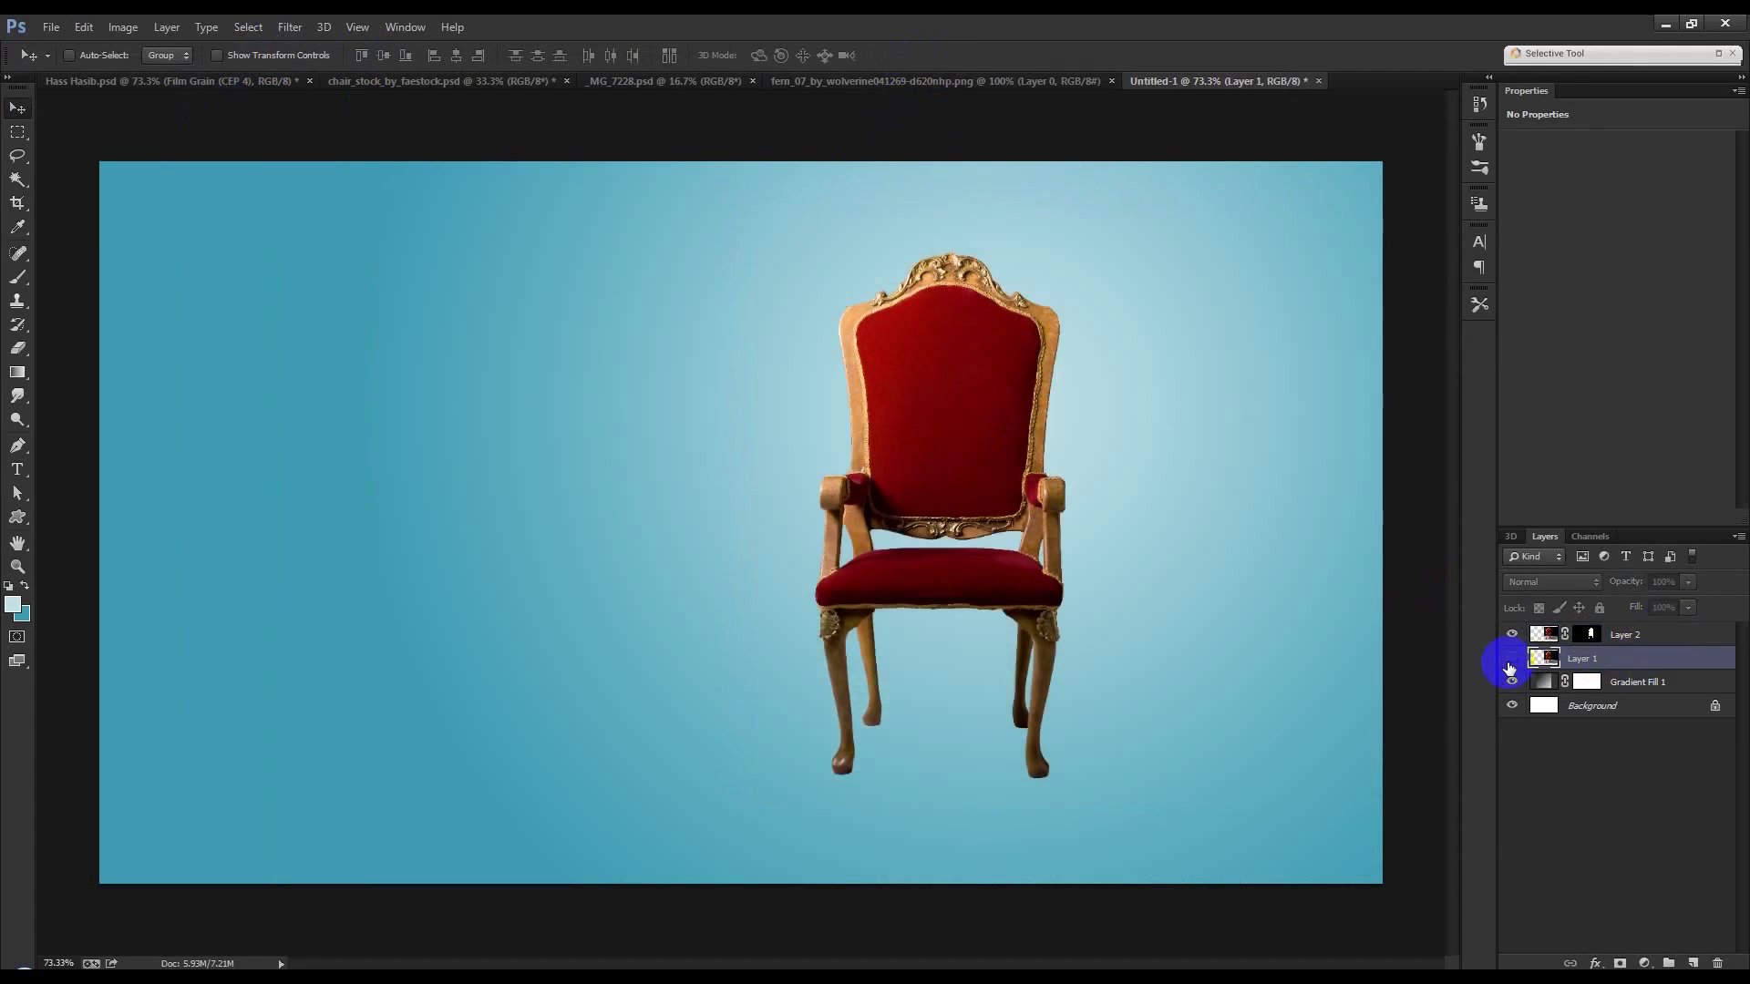
click(1510, 659)
click(1589, 670)
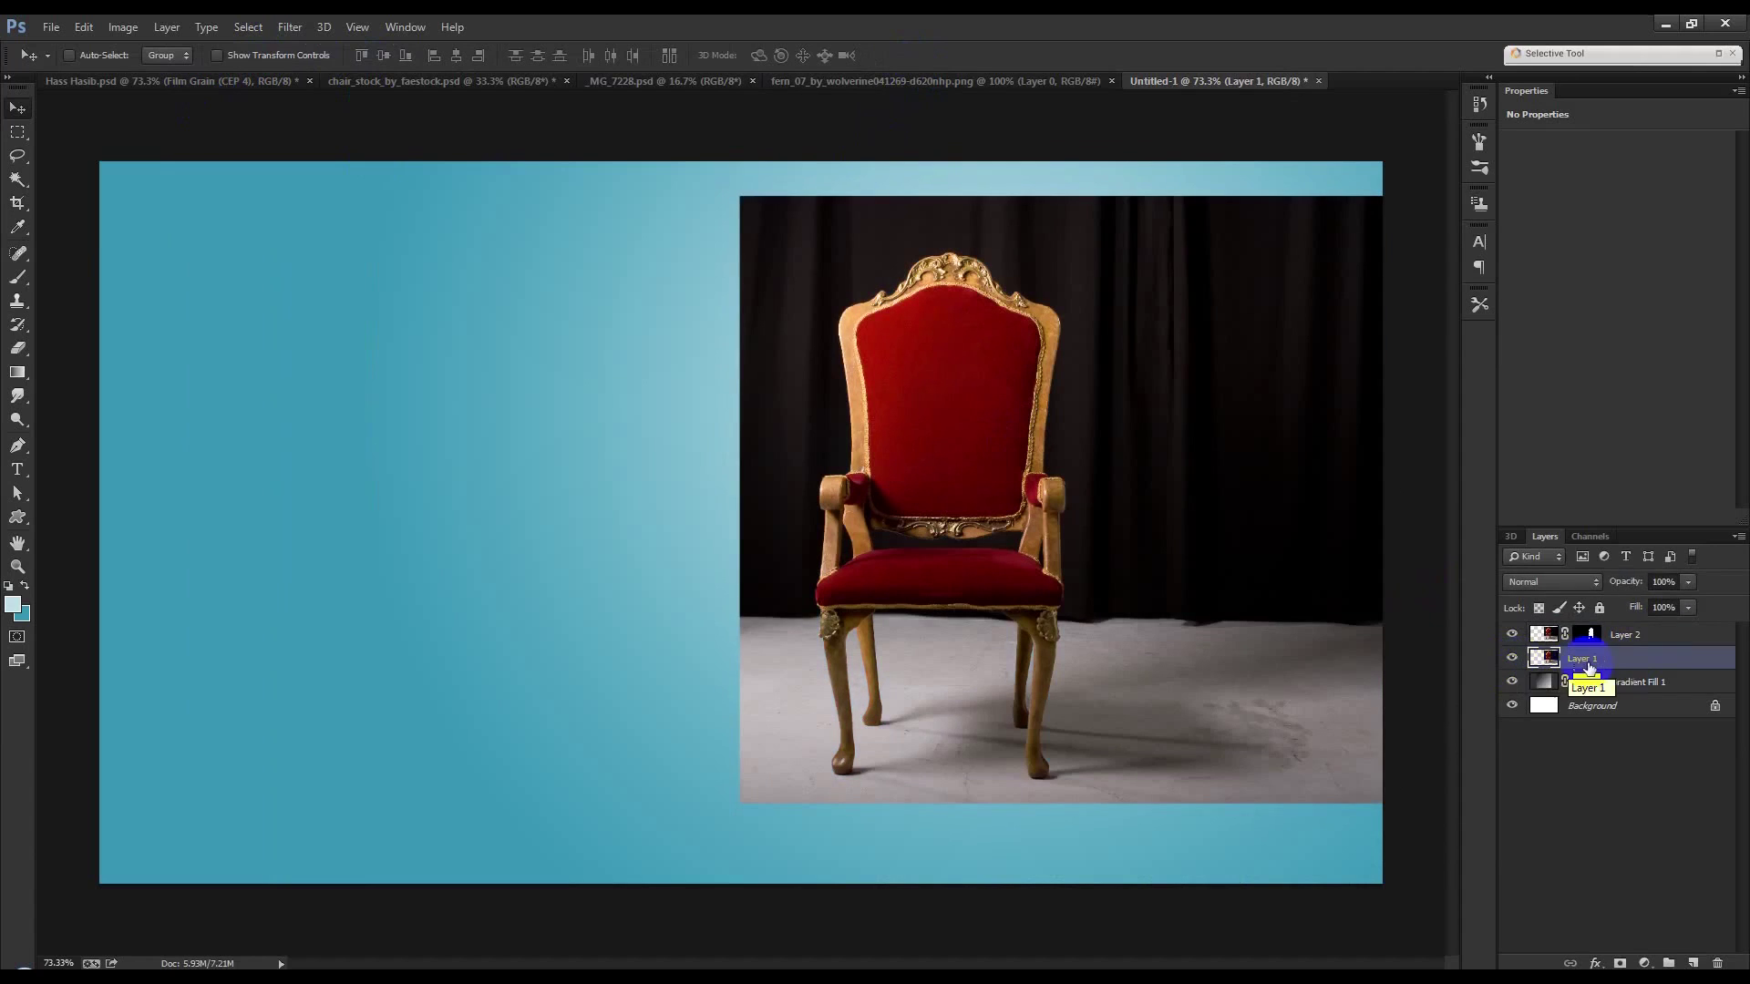
click(1563, 587)
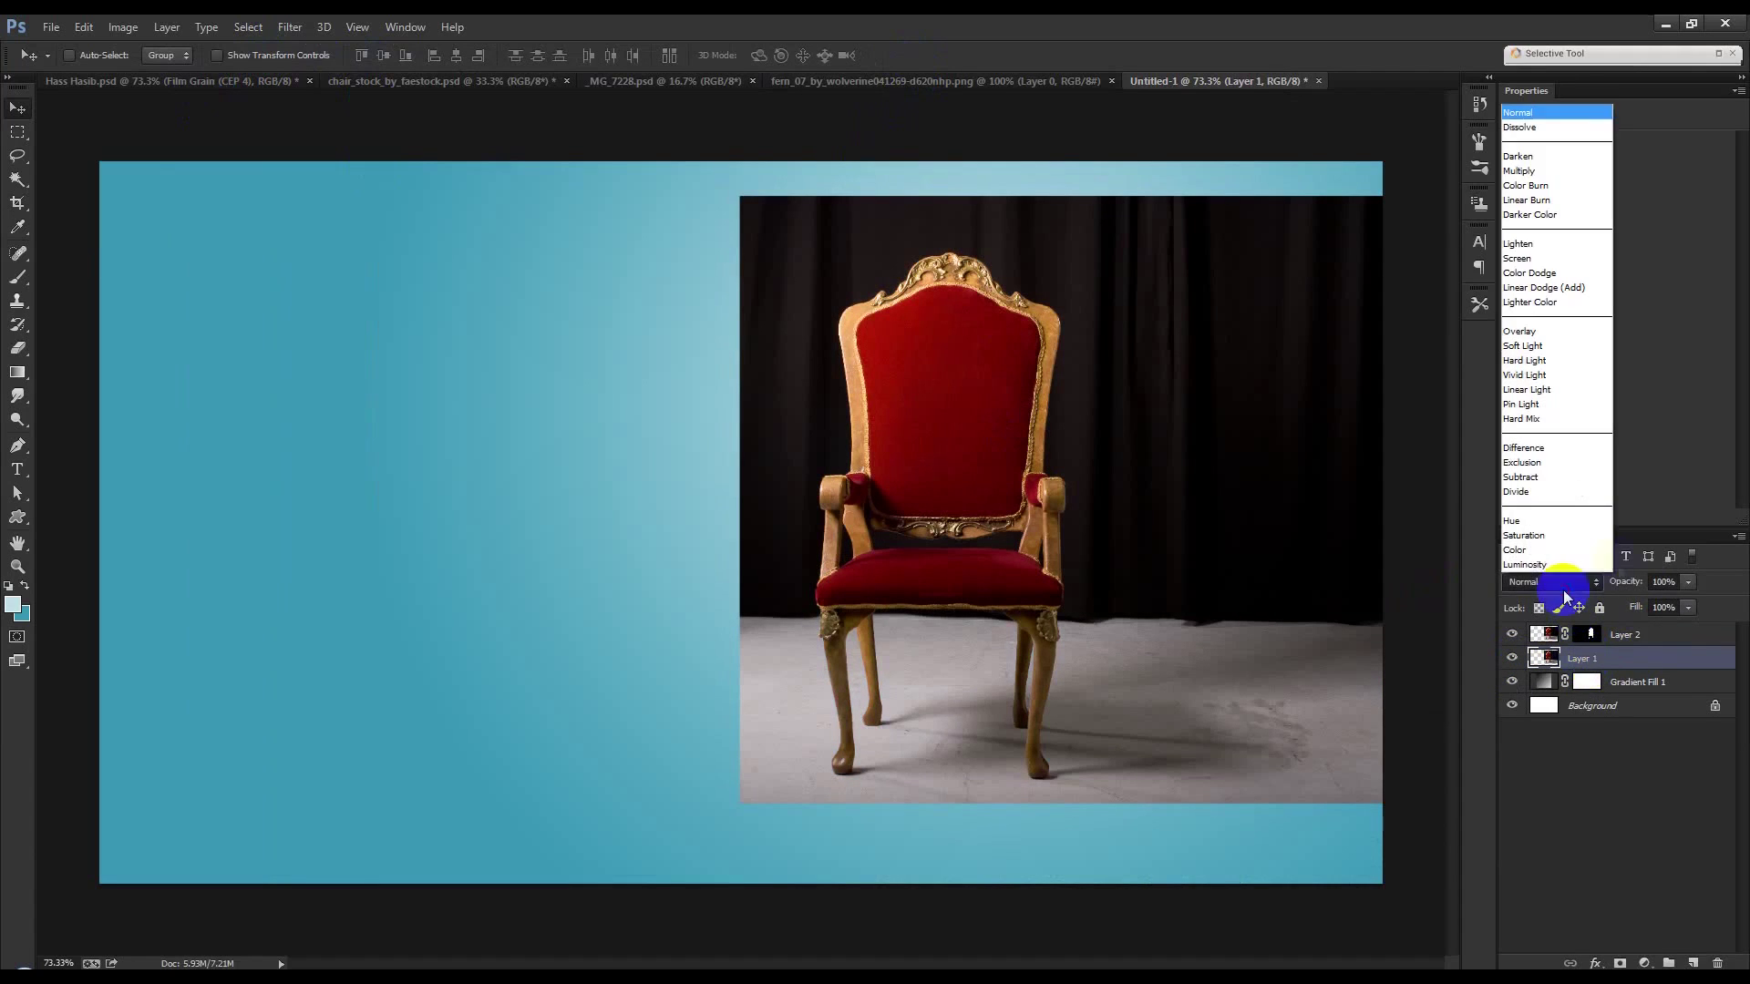
click(1535, 171)
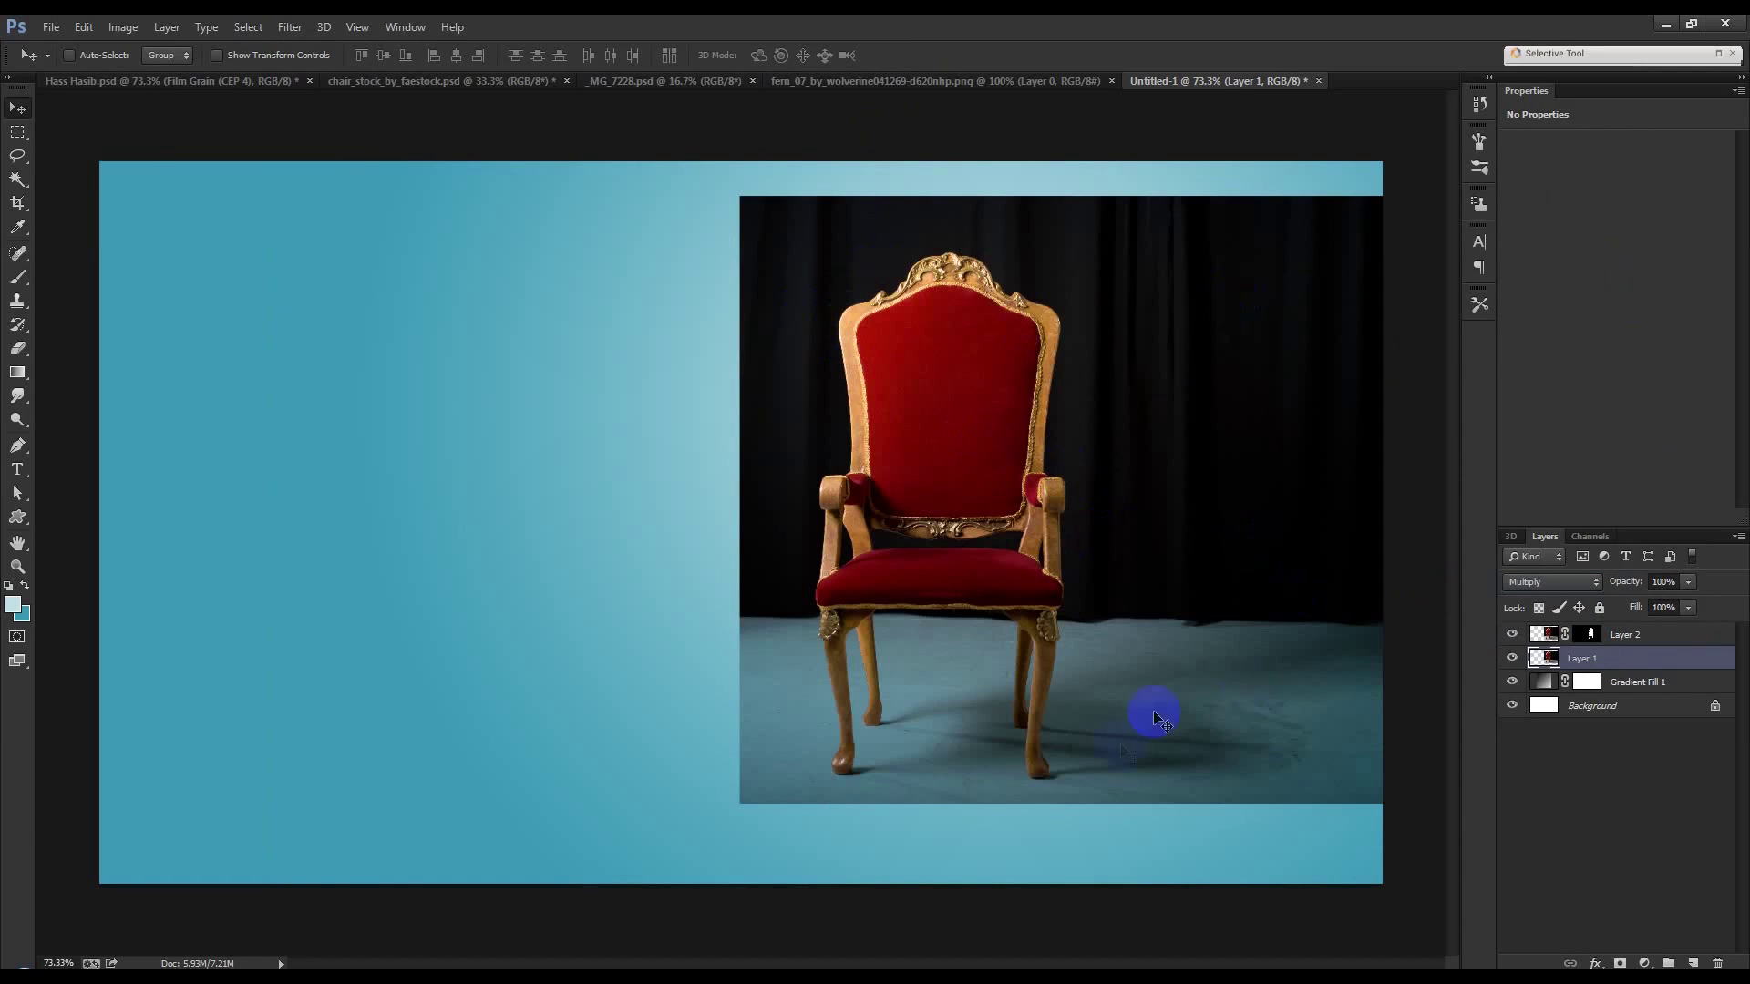
Add a layer mask to the chair photo and fill it with black.
click(1620, 962)
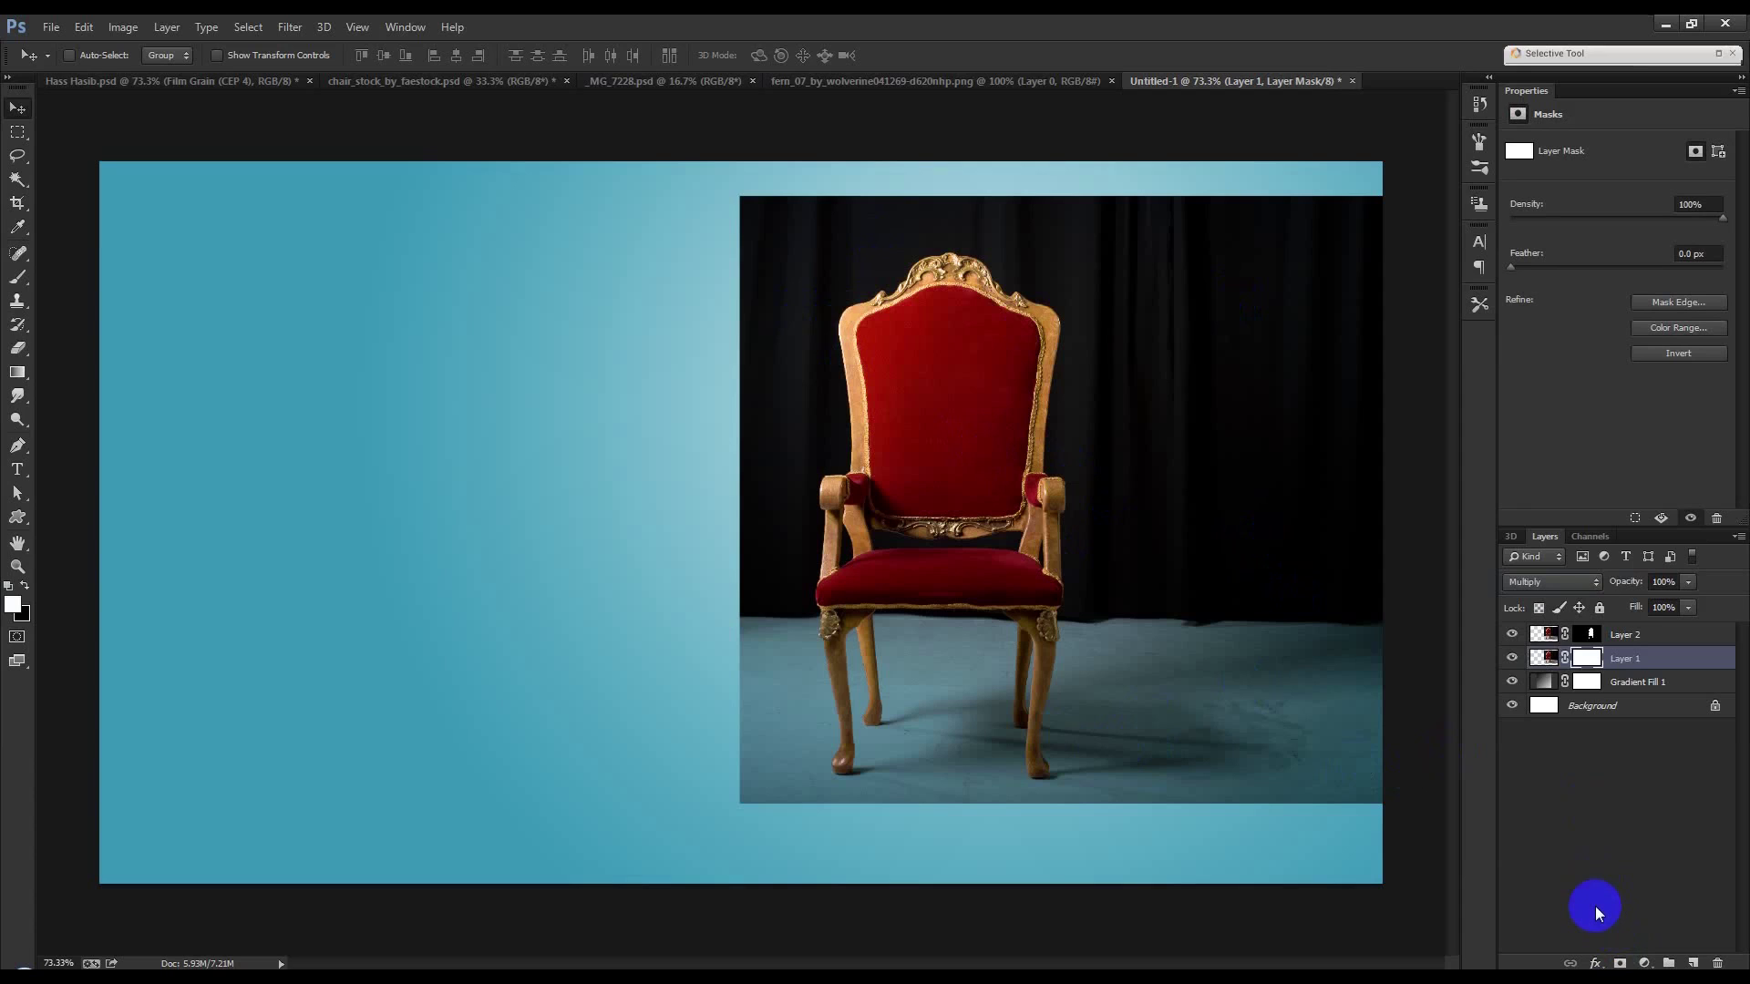
click(84, 27)
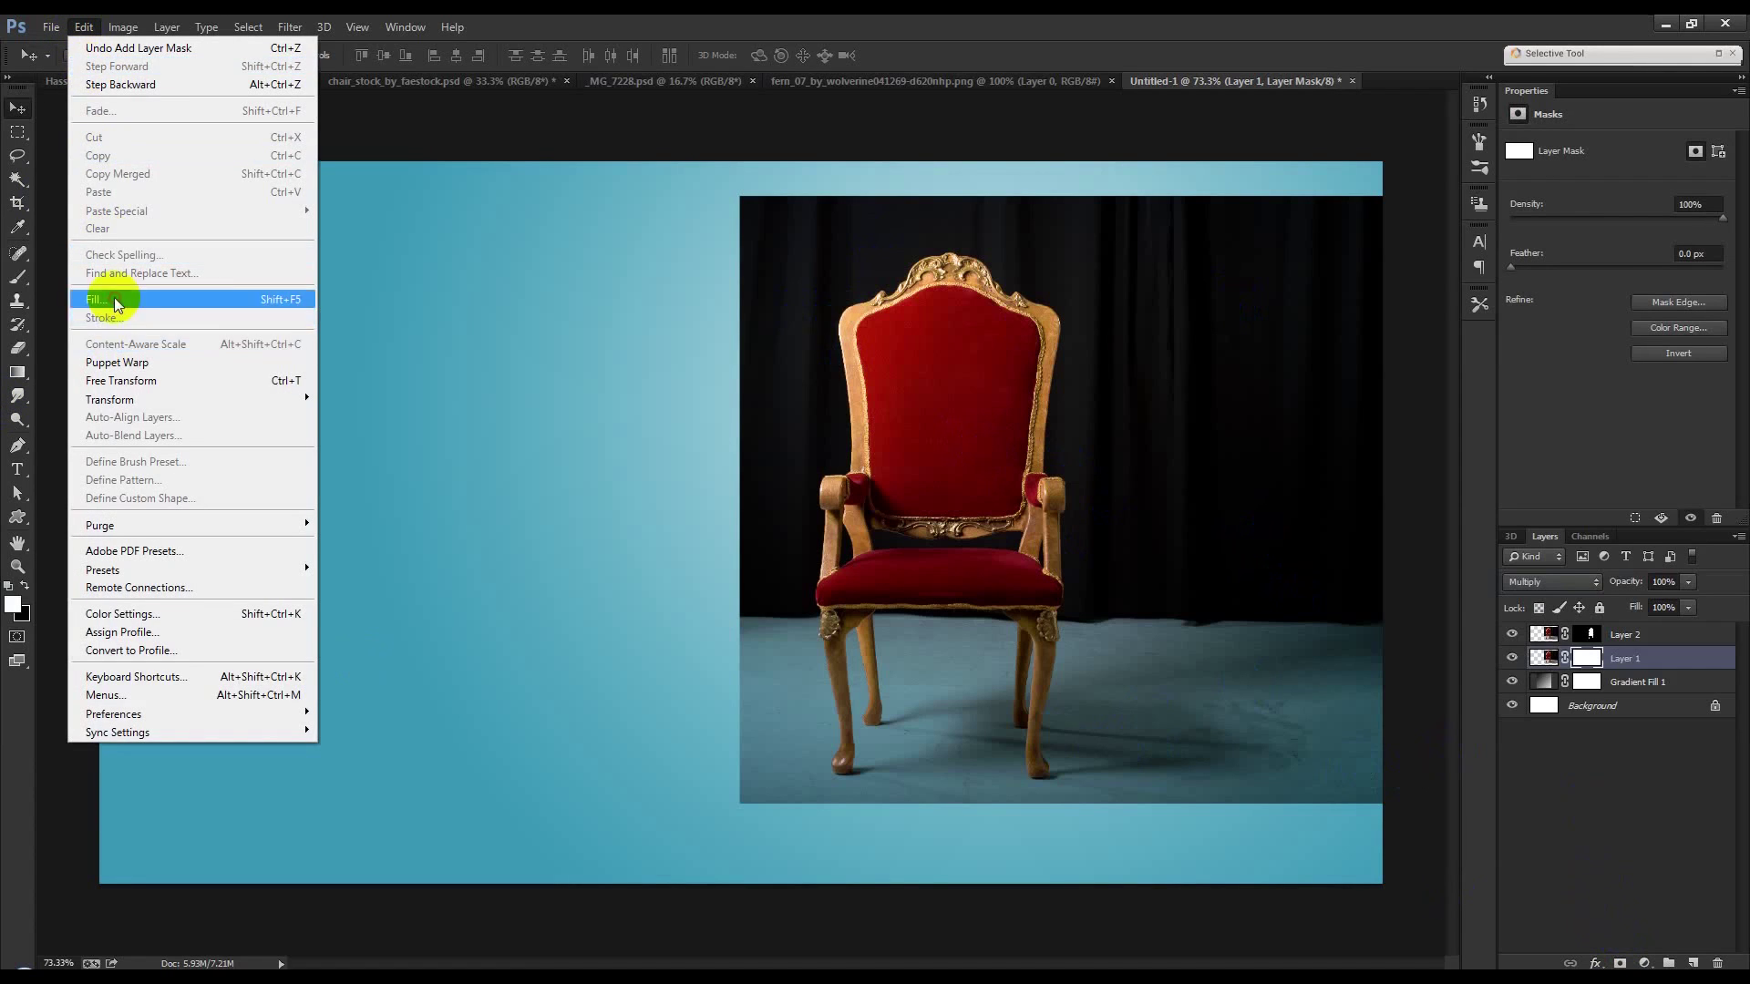
click(107, 299)
click(902, 312)
click(902, 313)
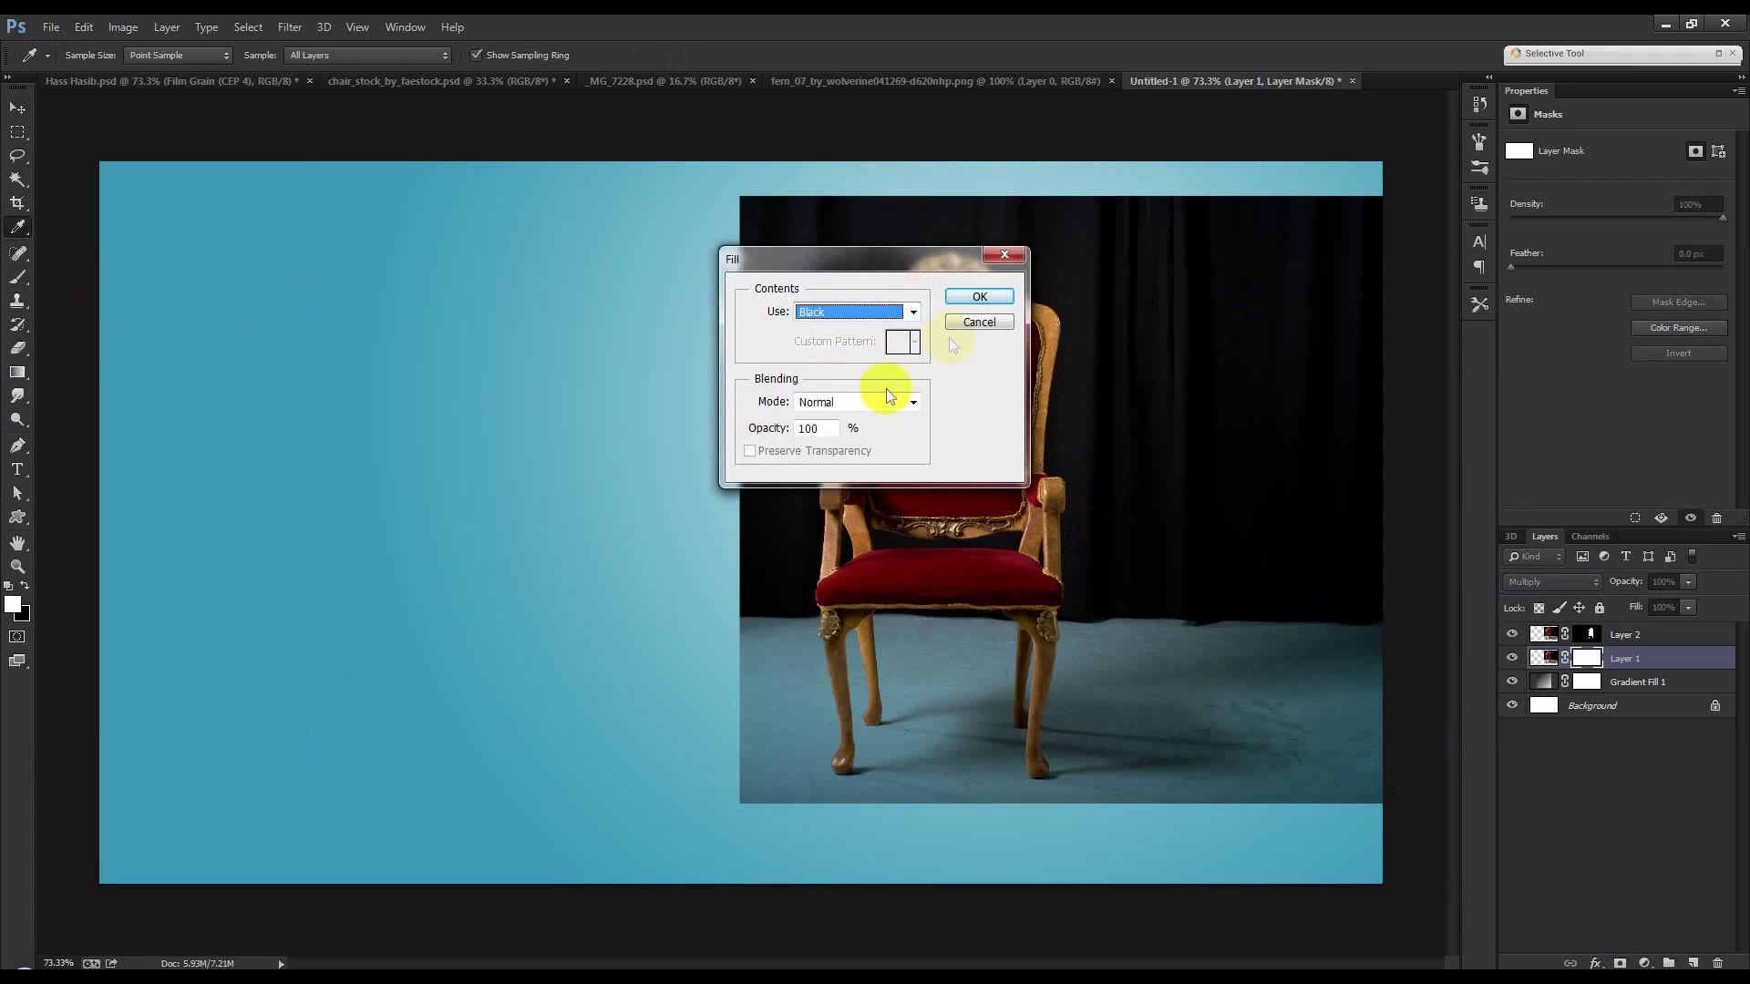
click(979, 296)
key(v)
drag(1057, 556, 1055, 672)
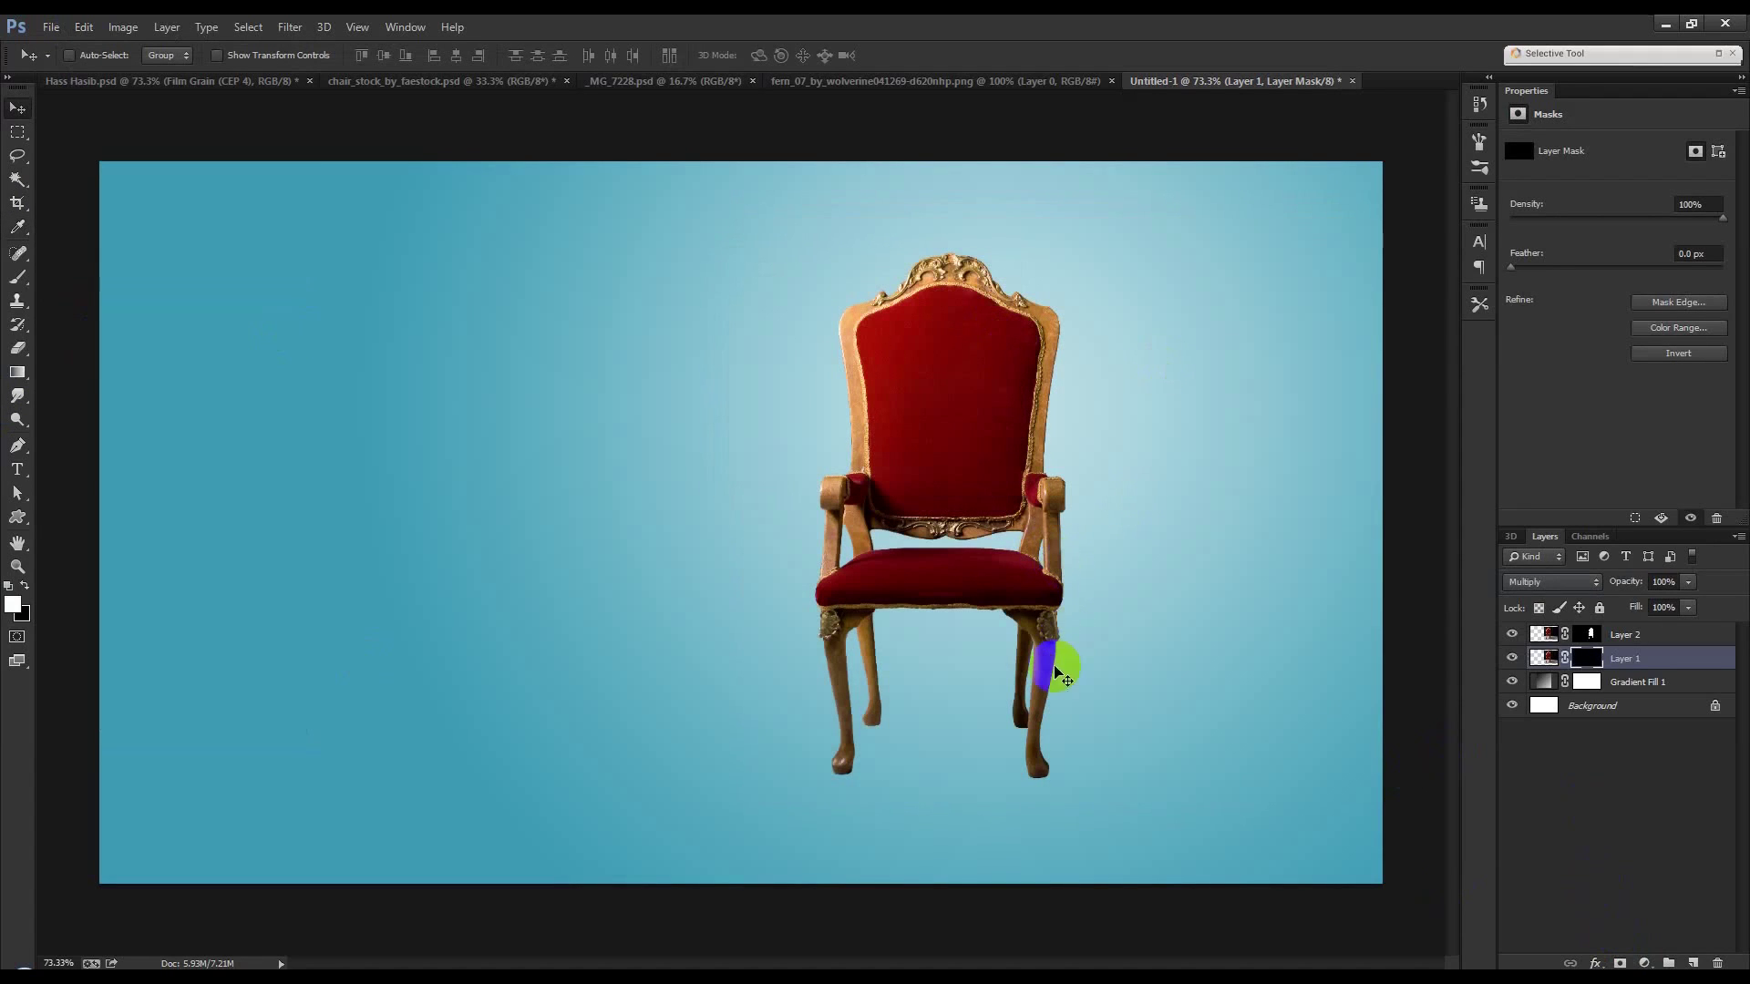
scroll(1055, 672, up, 2)
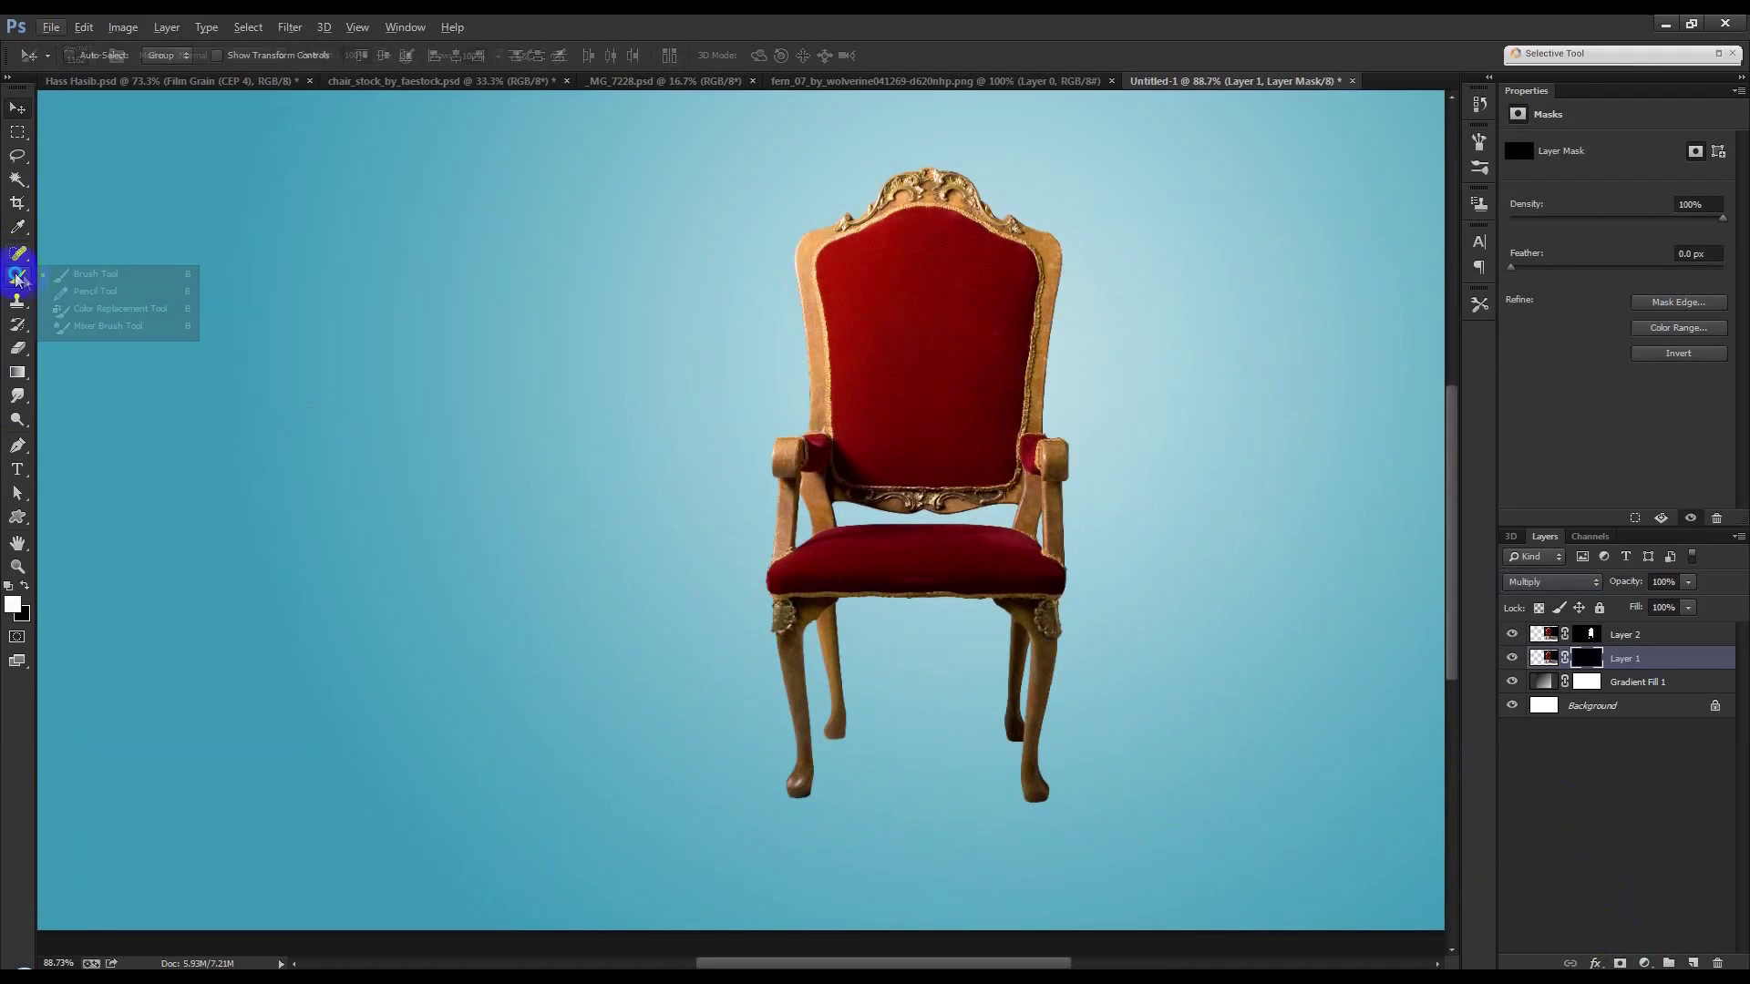
Paint a soft dark shadow beneath the chair with a large soft round brush.
drag(17, 278, 91, 285)
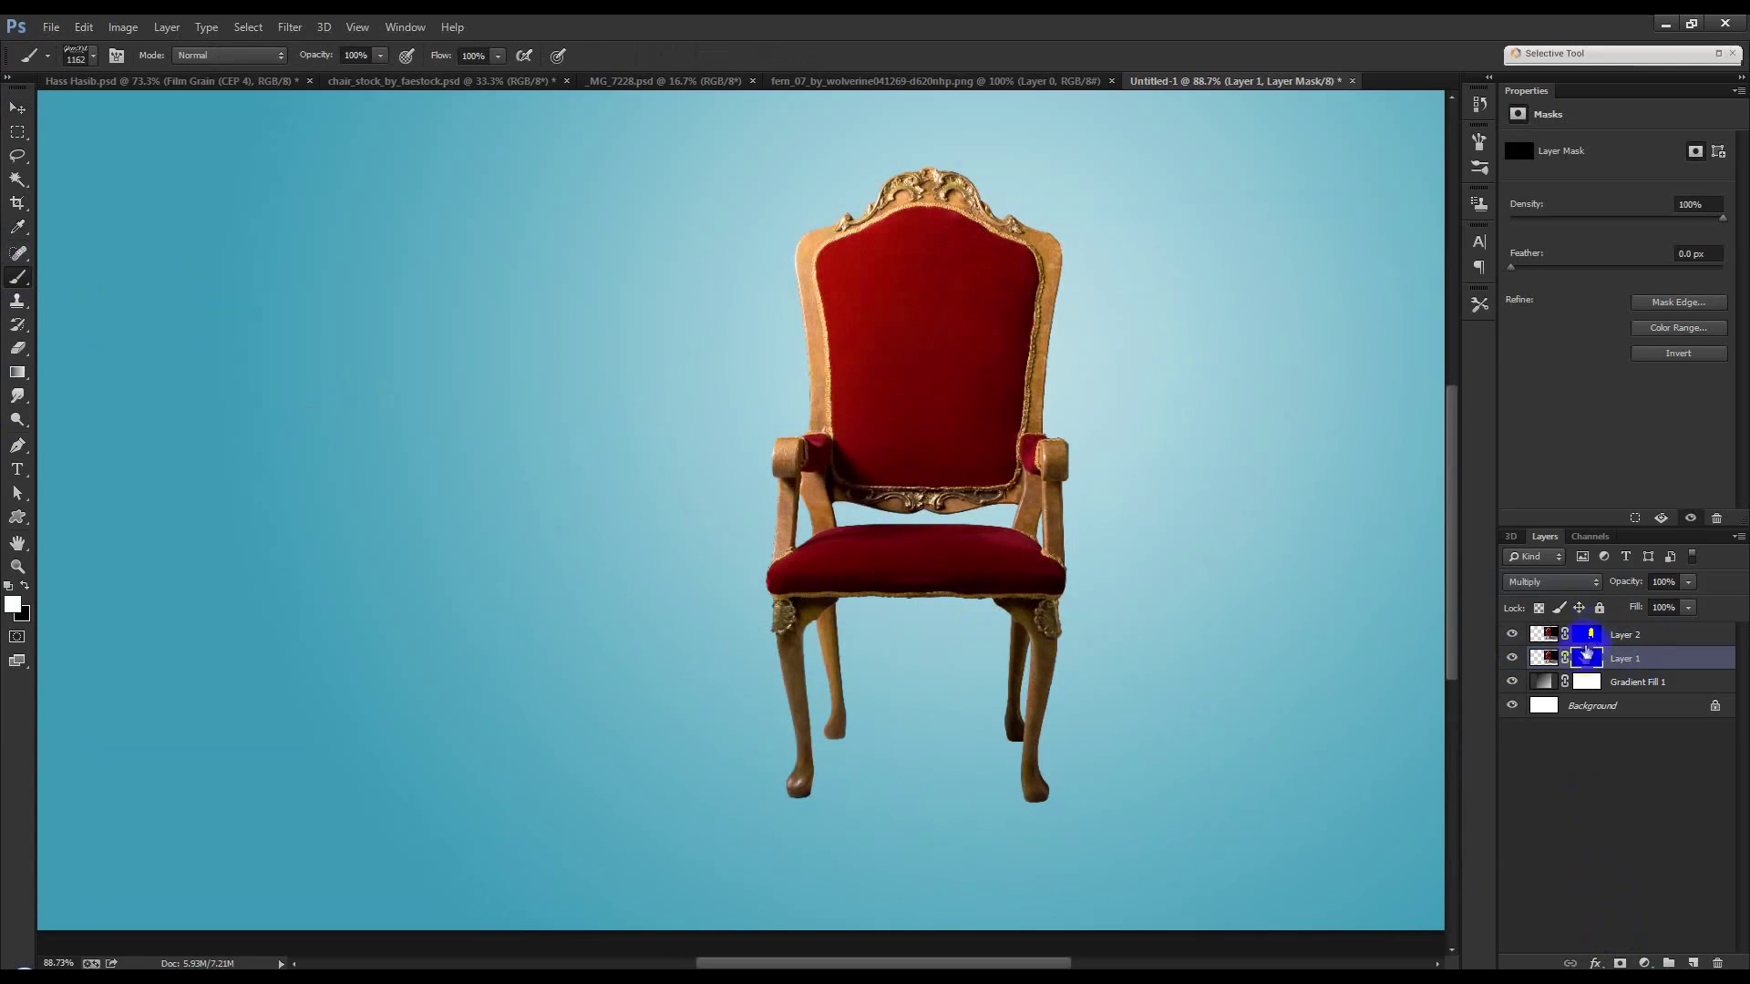
right_click(959, 477)
click(1116, 594)
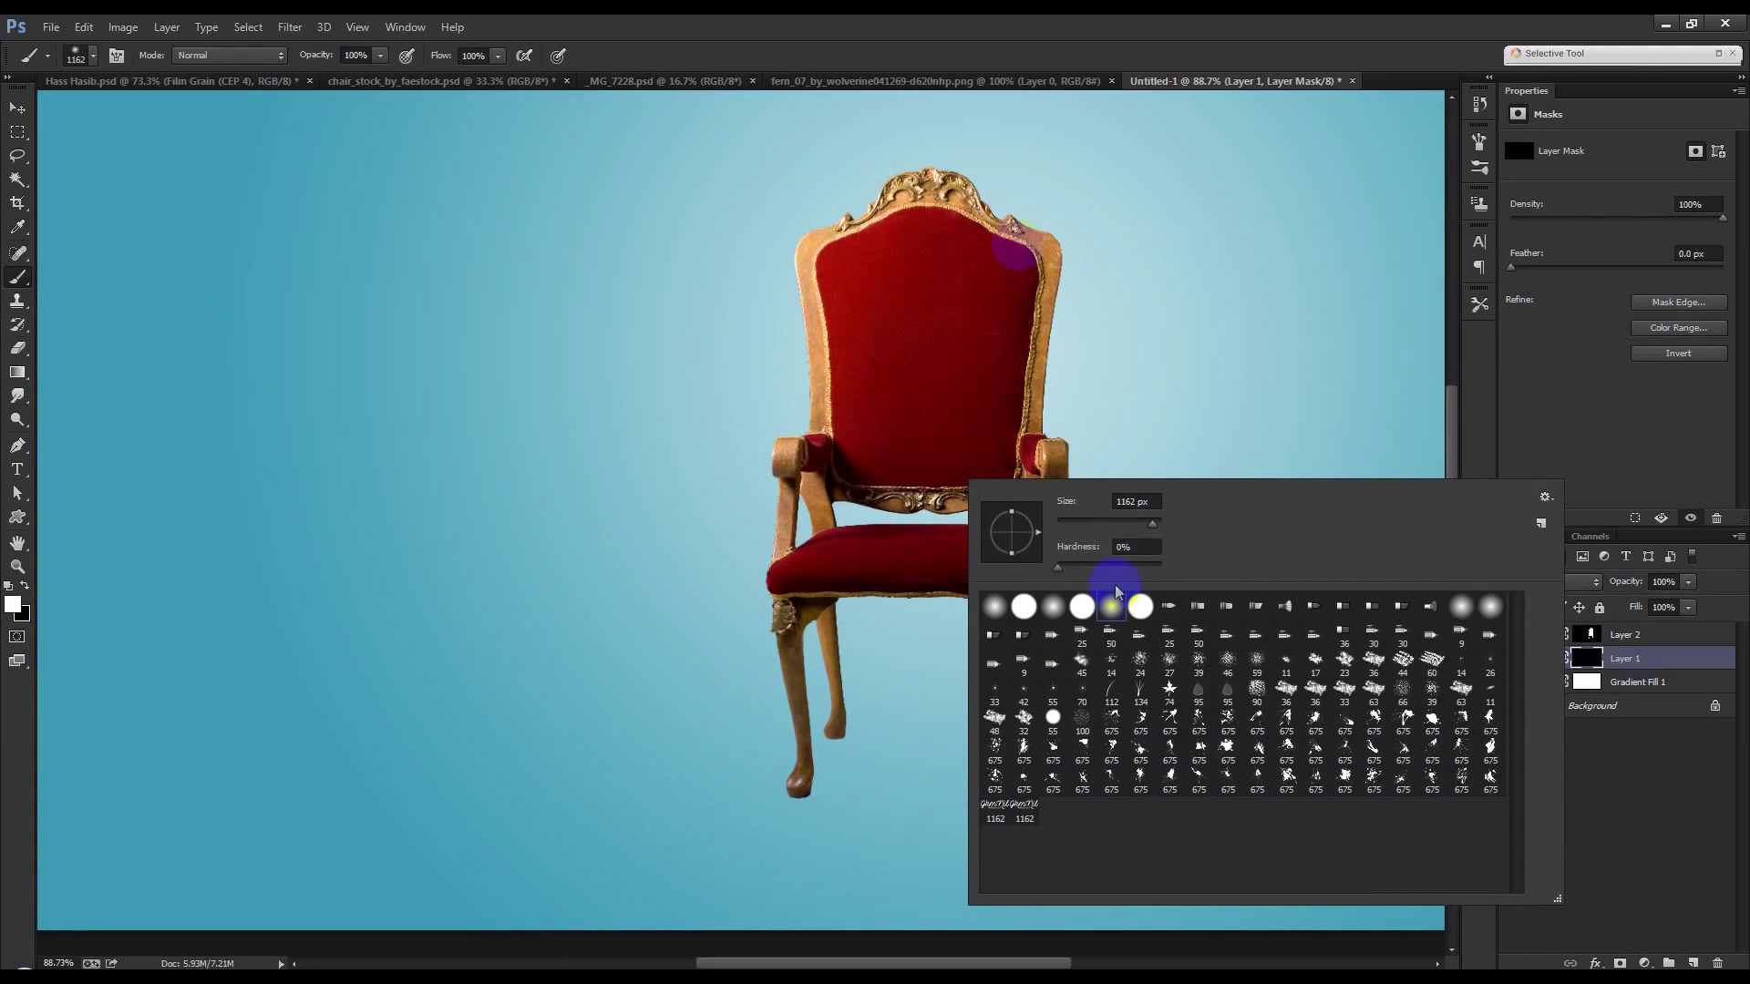
click(1191, 20)
key(bracketleft)
key(bracketleft)
key(bracketleft)
key(bracketleft)
drag(820, 755, 893, 755)
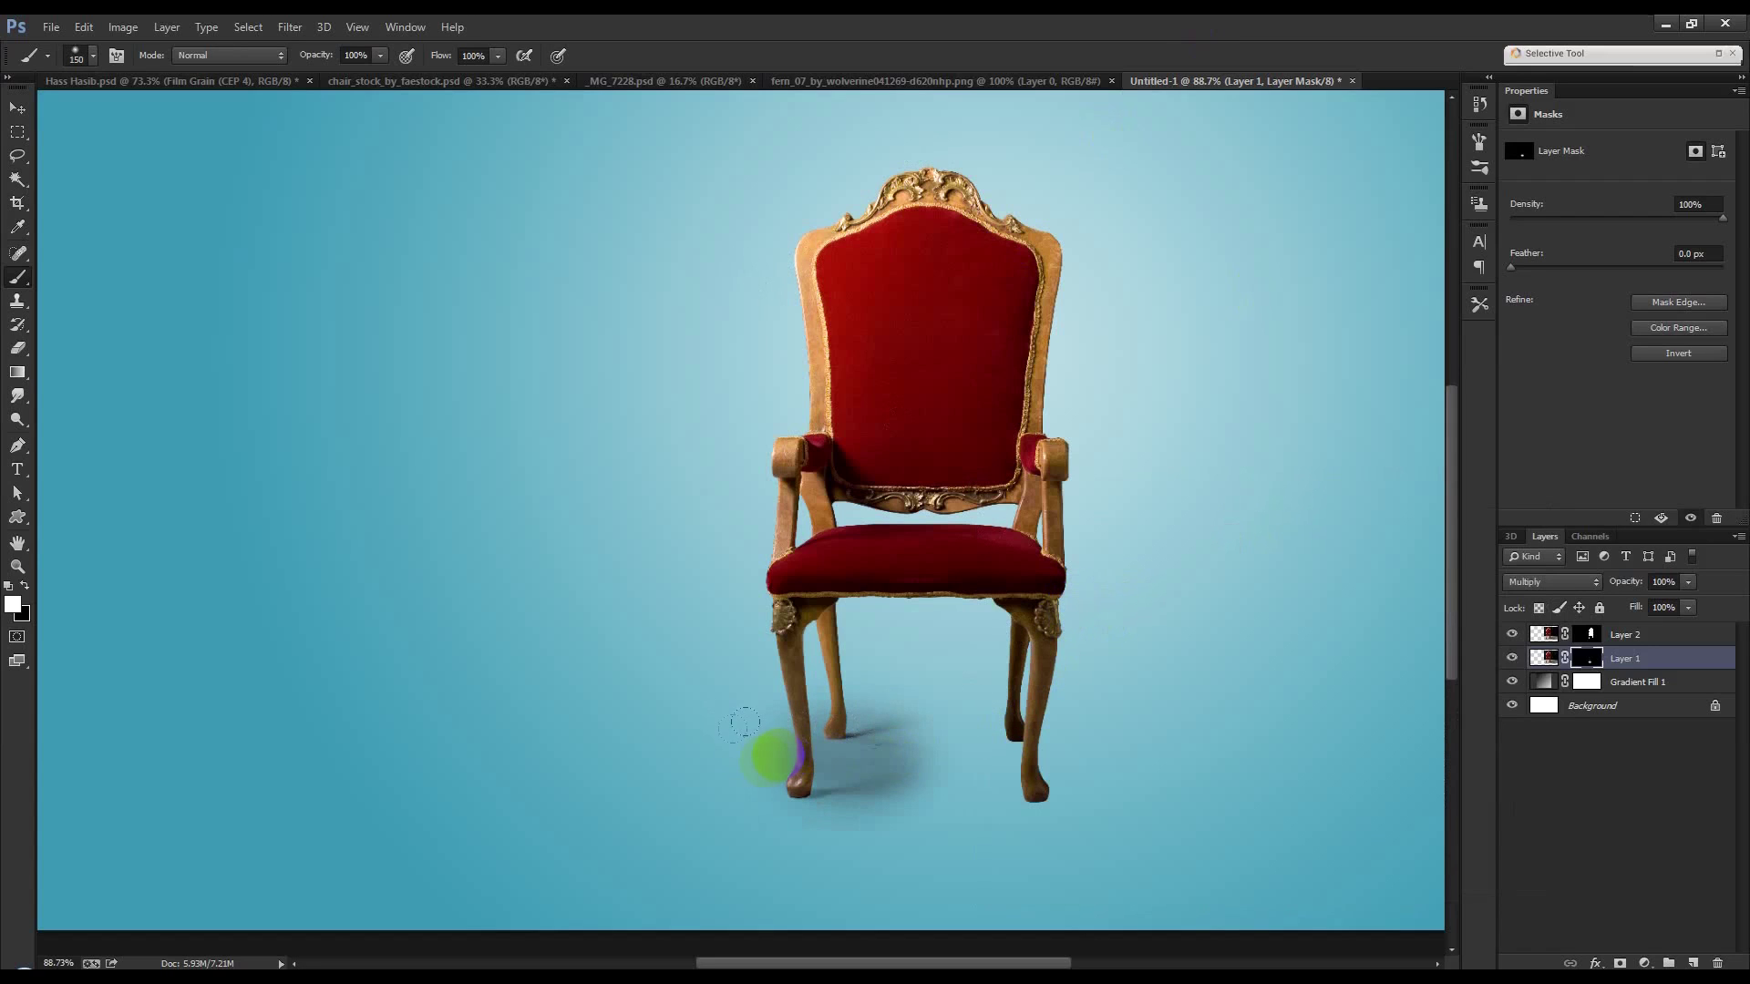
drag(745, 722, 686, 719)
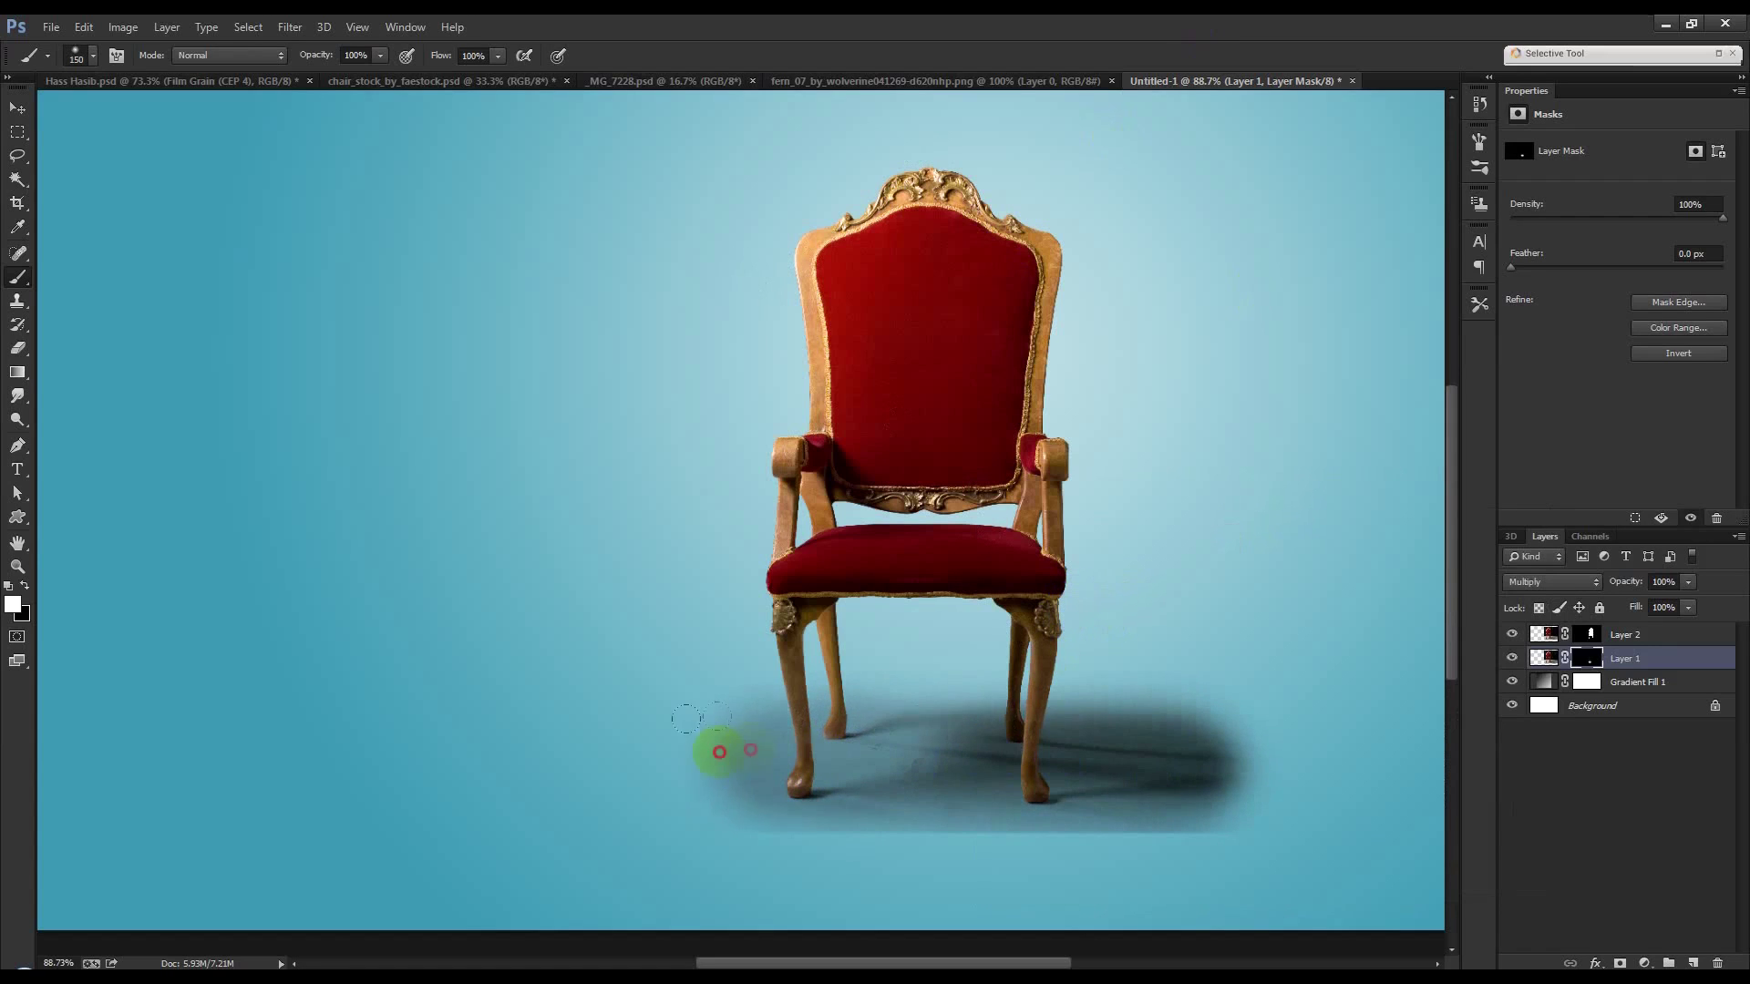
drag(719, 752, 826, 740)
drag(875, 682, 832, 759)
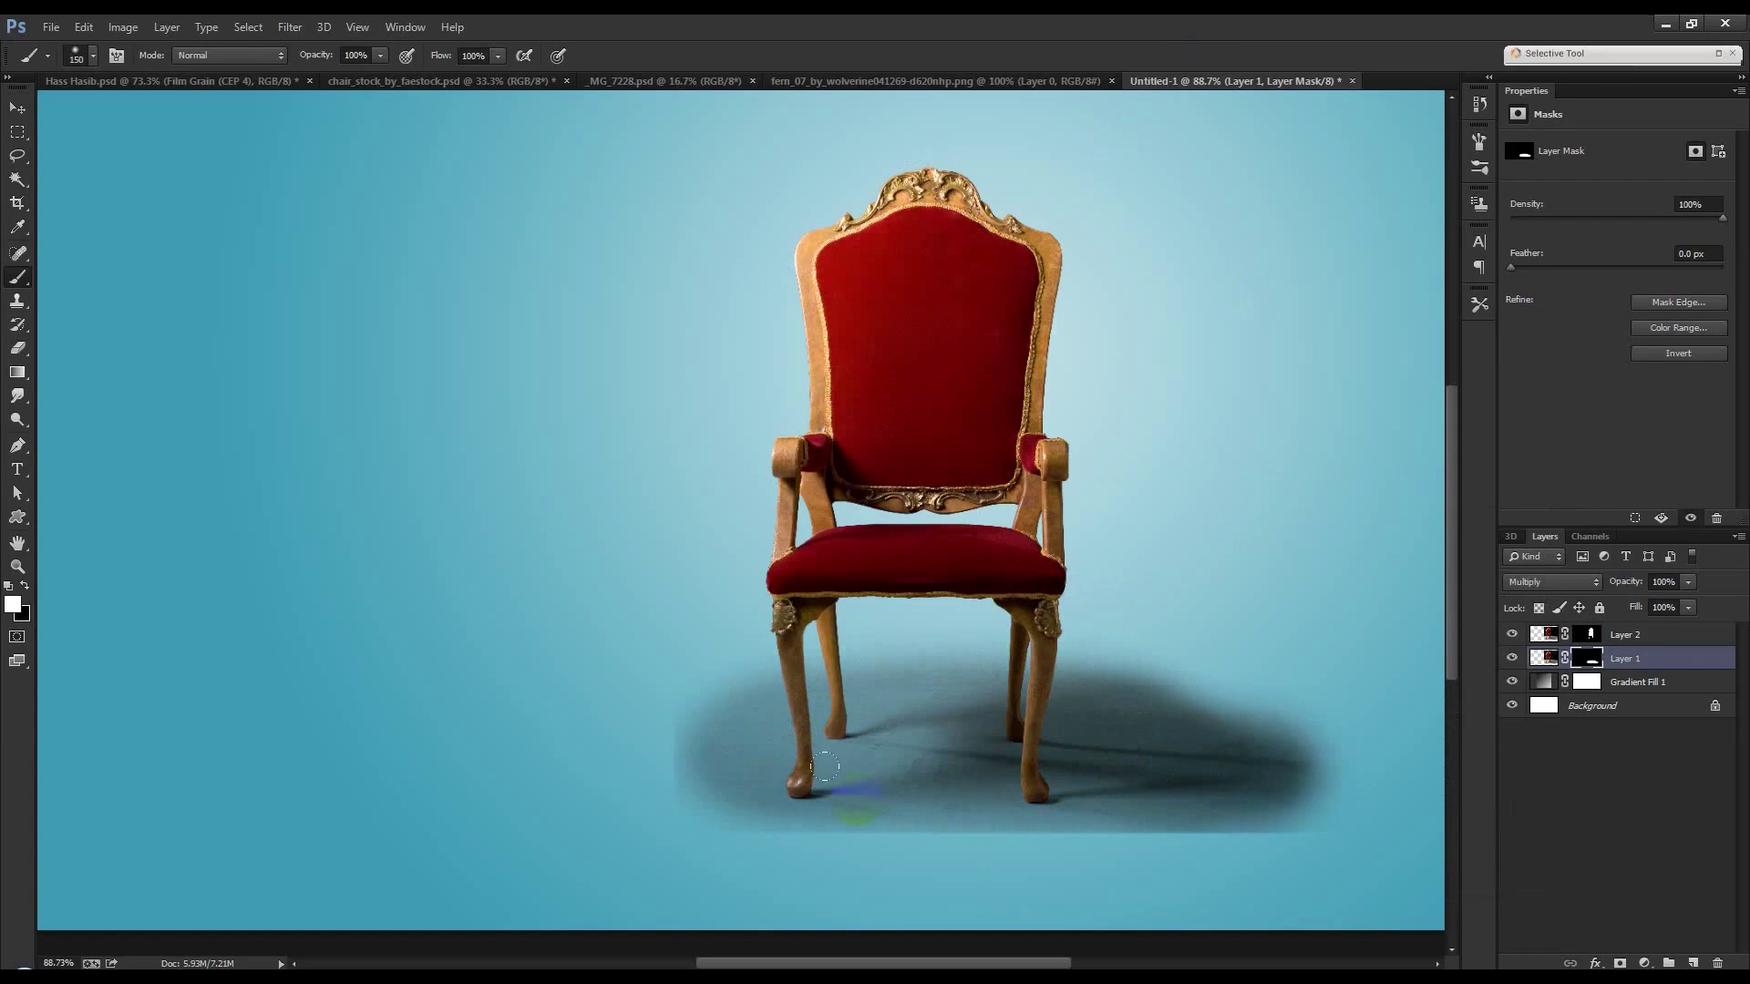
scroll(825, 766, down, 1)
click(1641, 661)
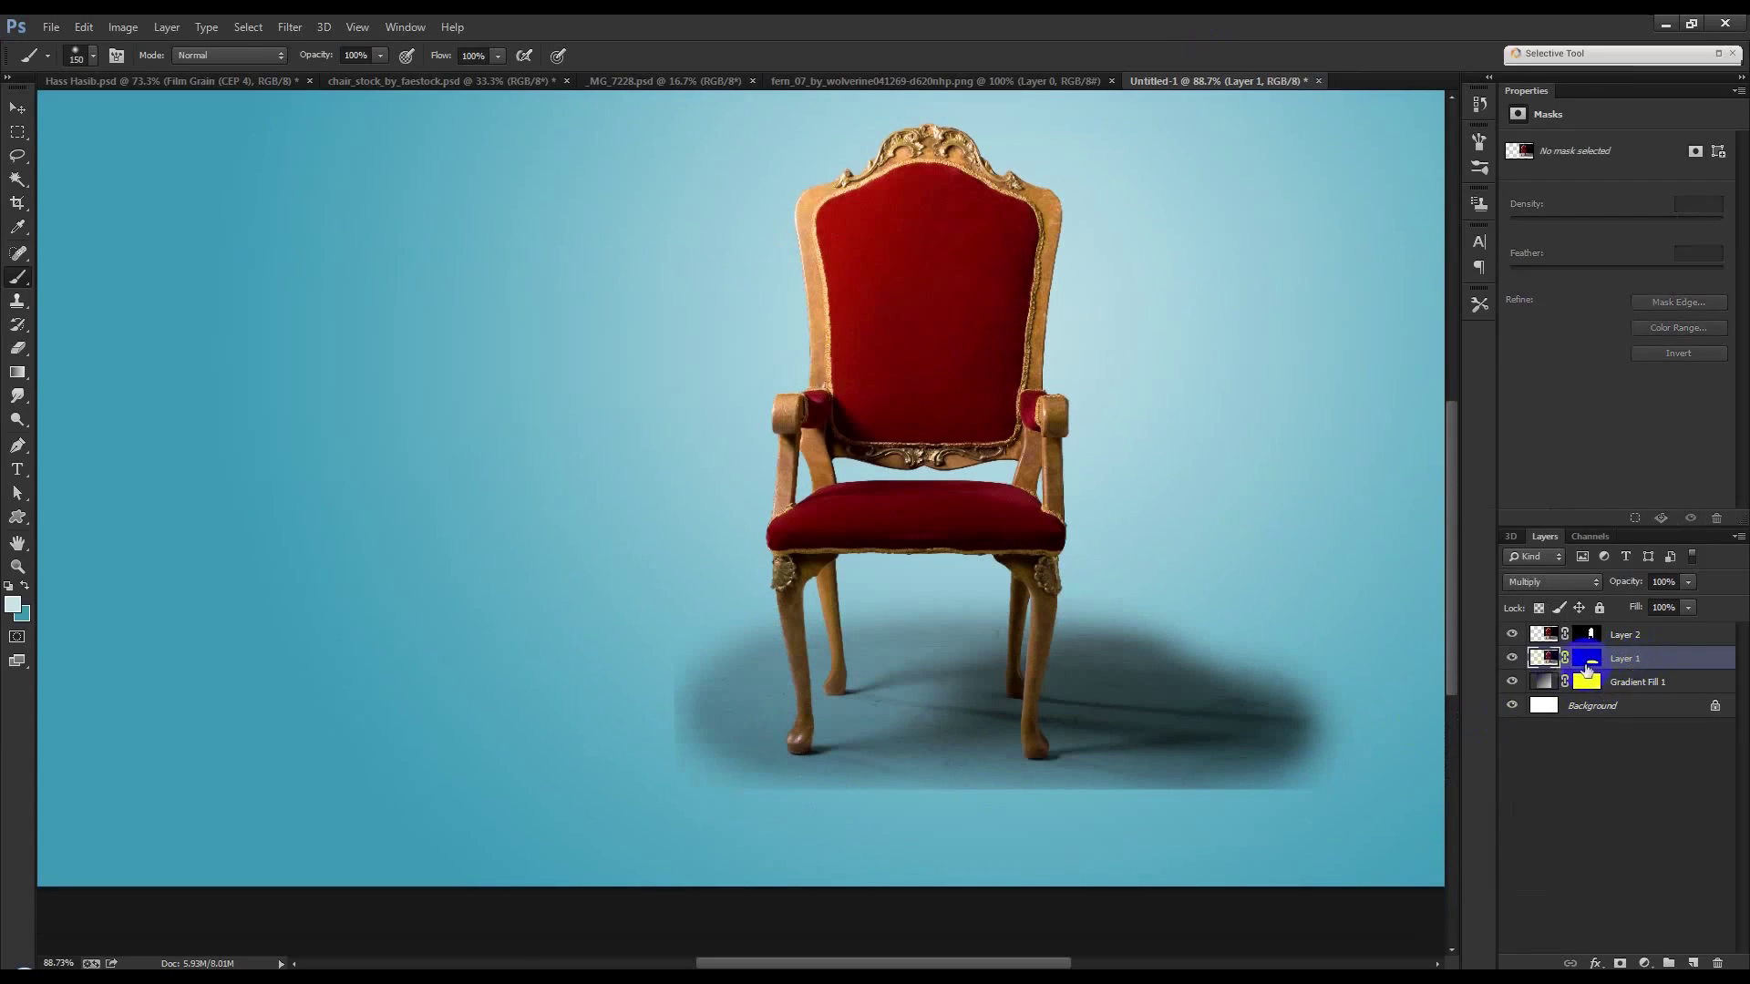
Brighten the chair shadow photo with a Curves adjustment.
click(124, 27)
mouse_move(149, 75)
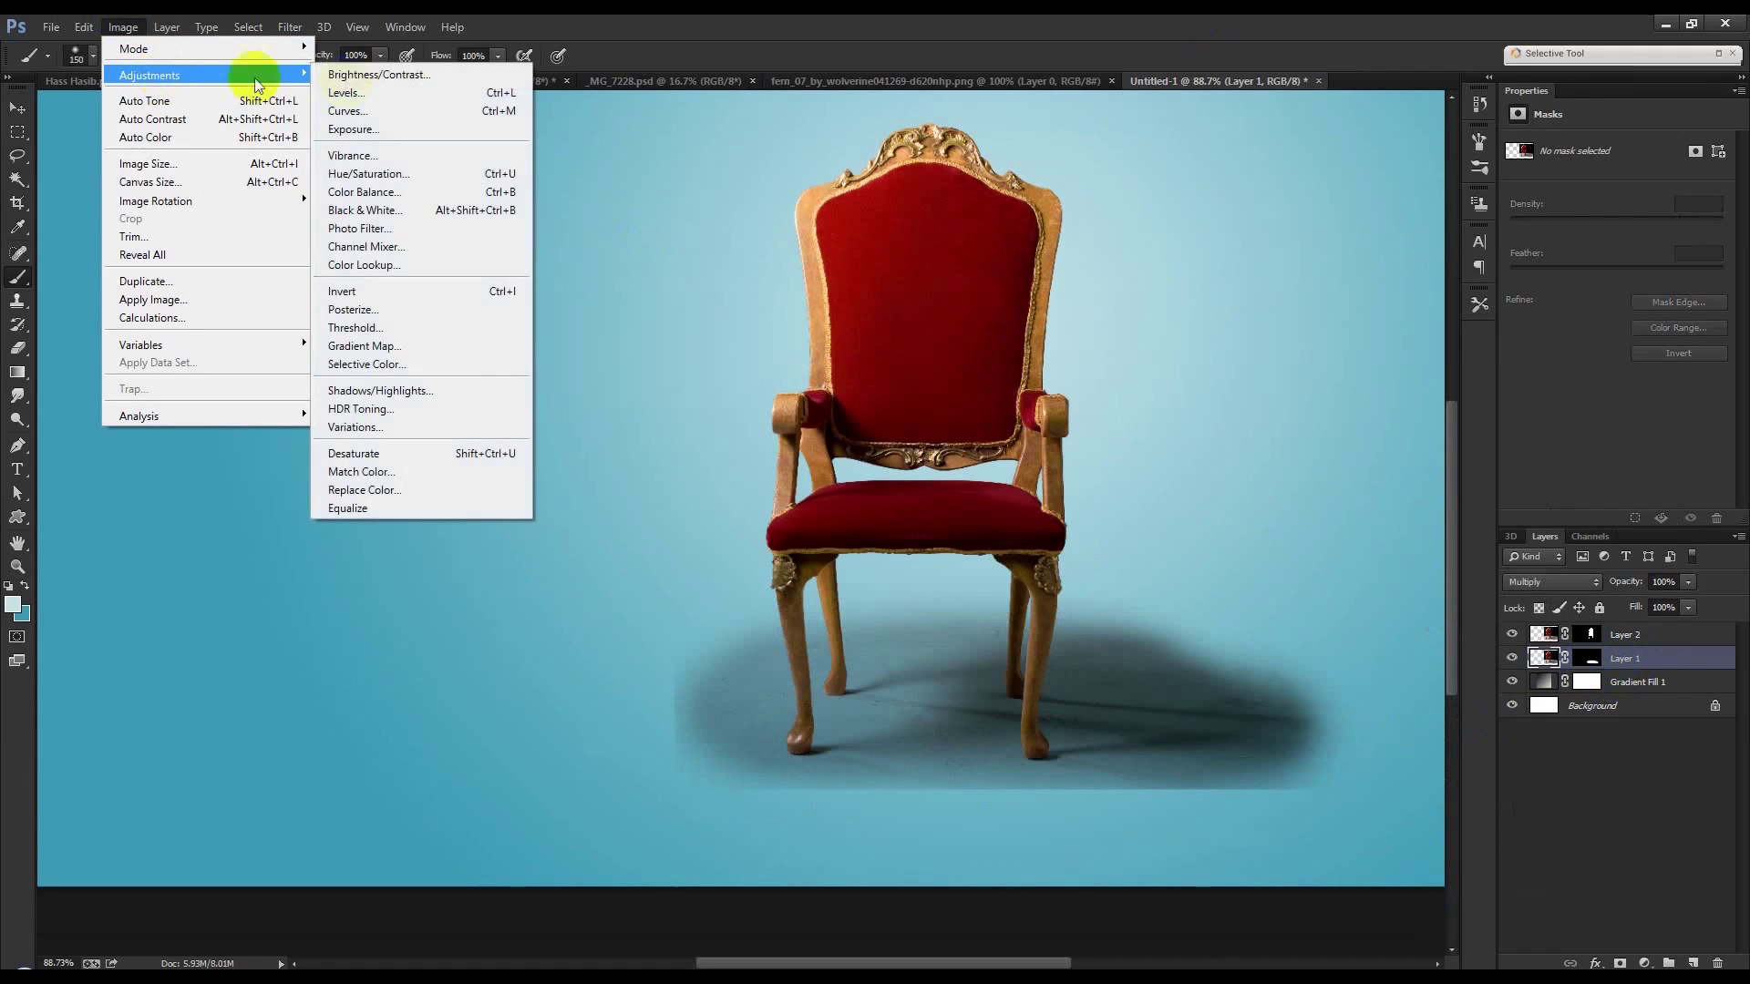
click(368, 107)
drag(1250, 344, 1197, 315)
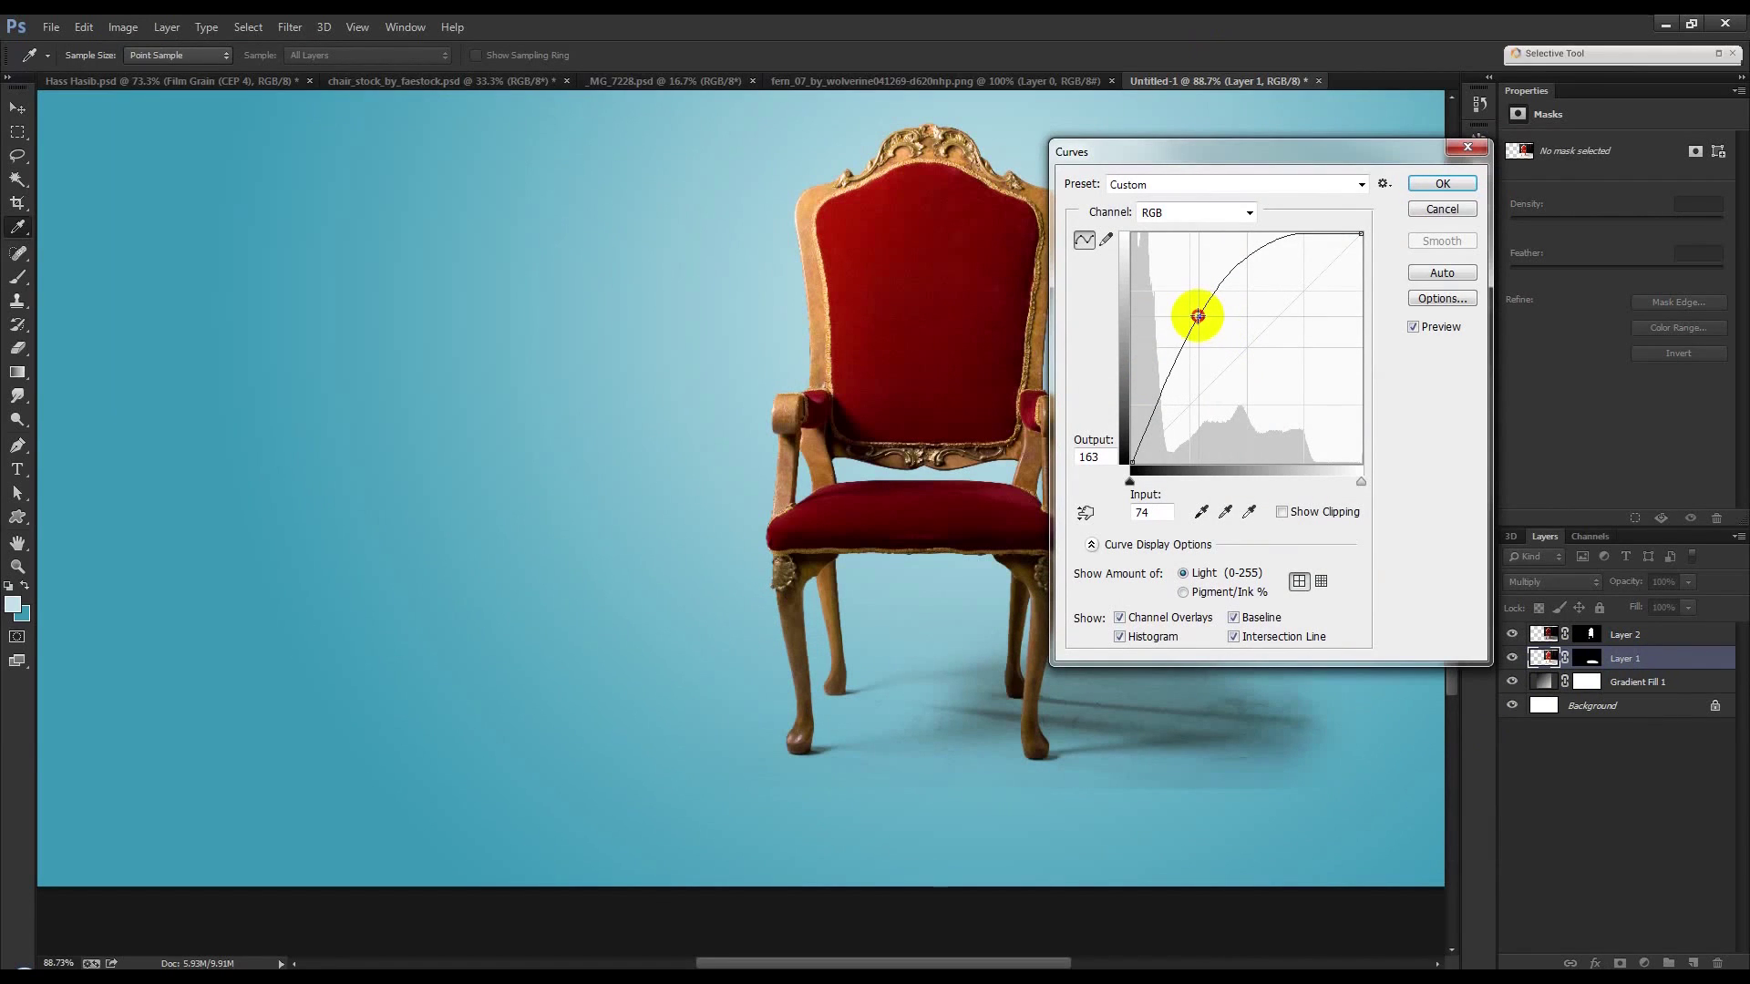
click(1441, 184)
Paint out the right side of the shadow on the layer mask with a larger brush.
key(b)
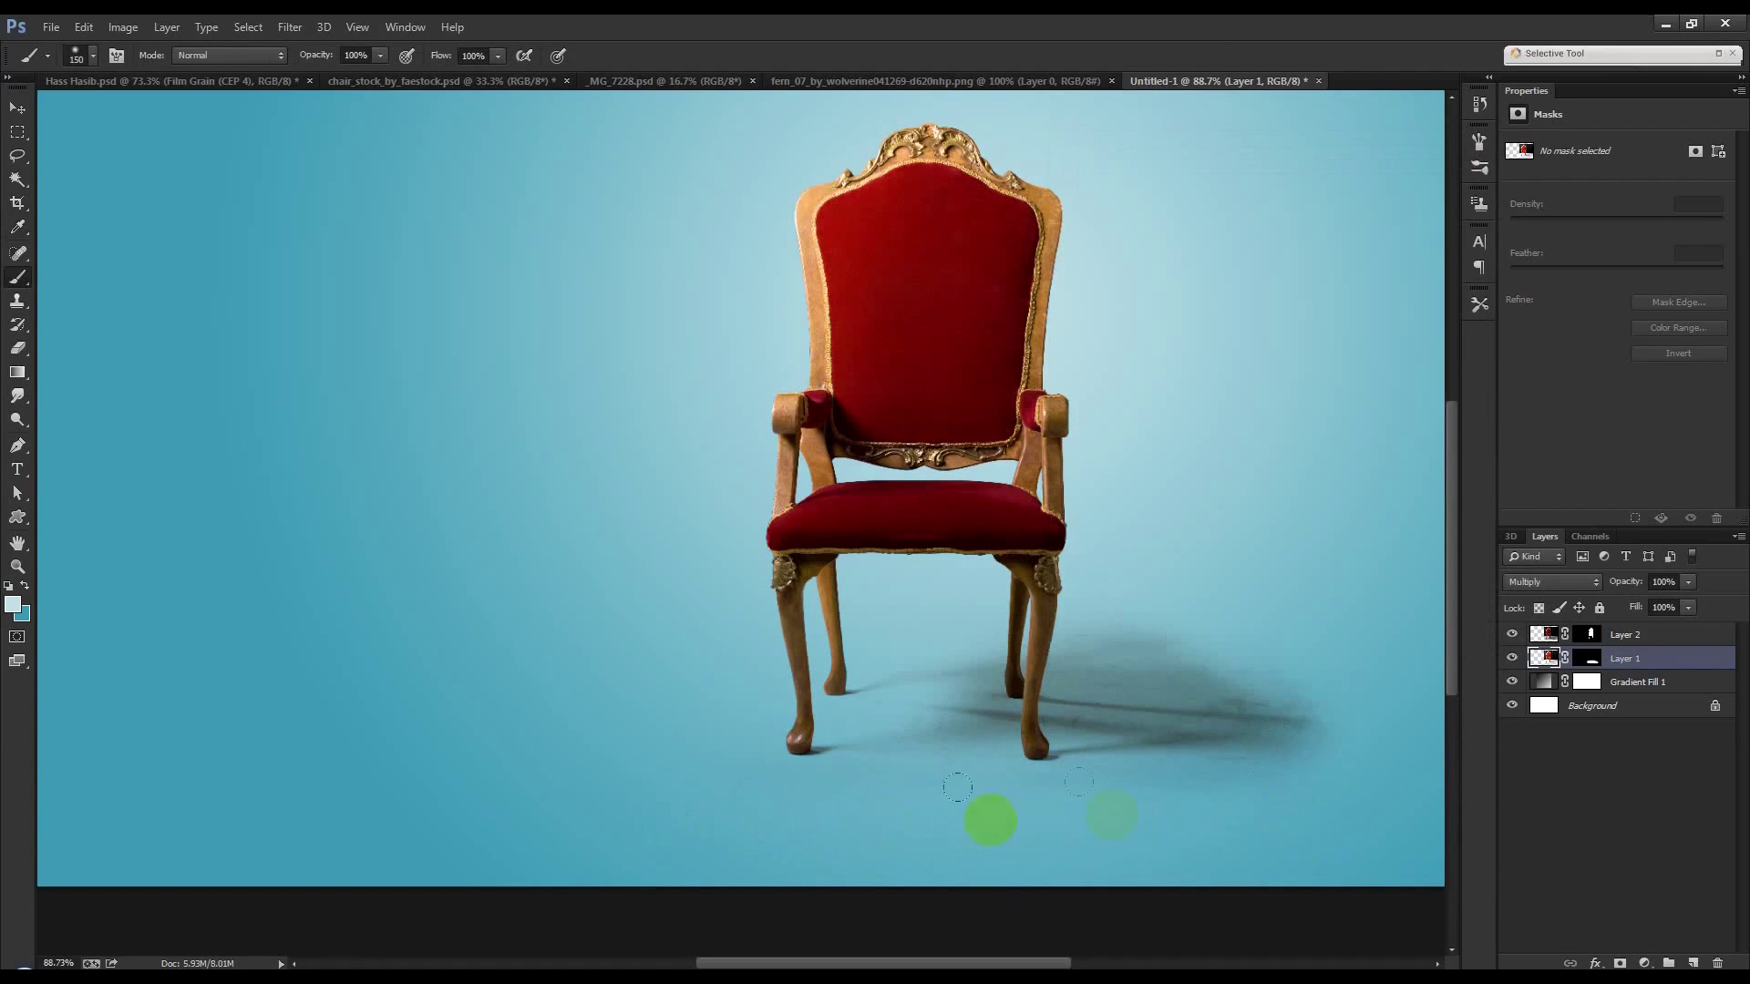
click(1581, 665)
key(bracketright)
key(bracketright)
key(bracketright)
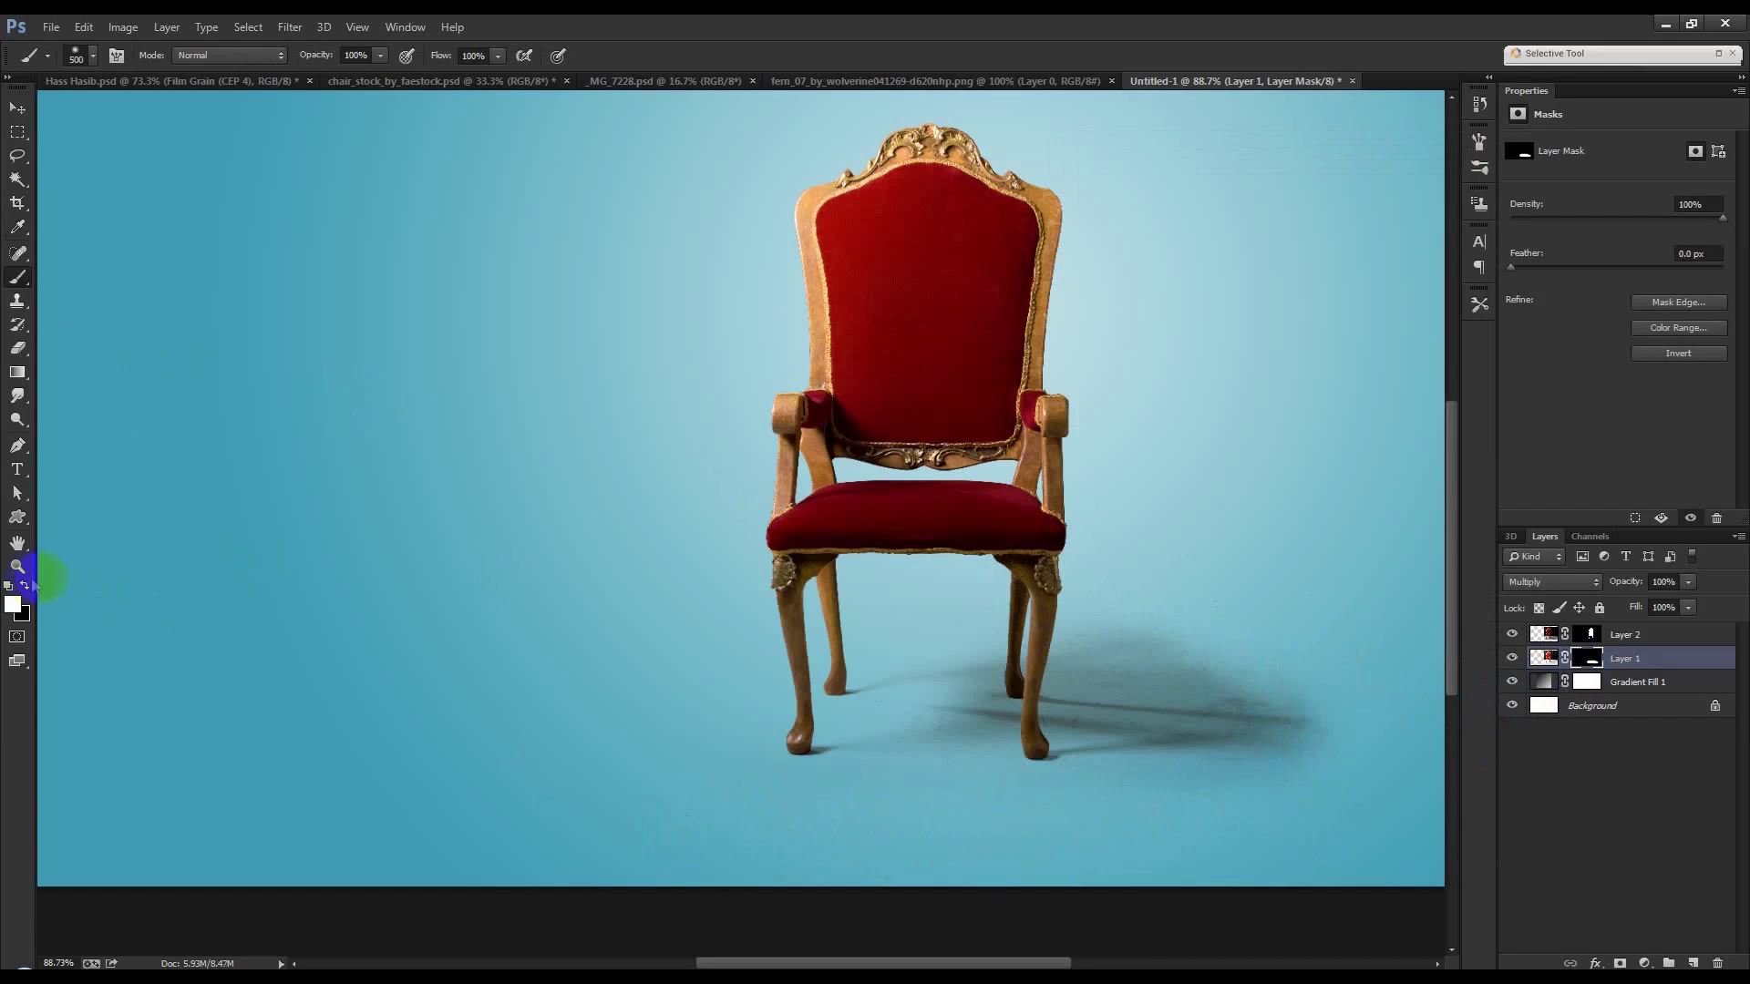
key(bracketright)
click(1270, 594)
click(1223, 543)
drag(1225, 544, 1259, 545)
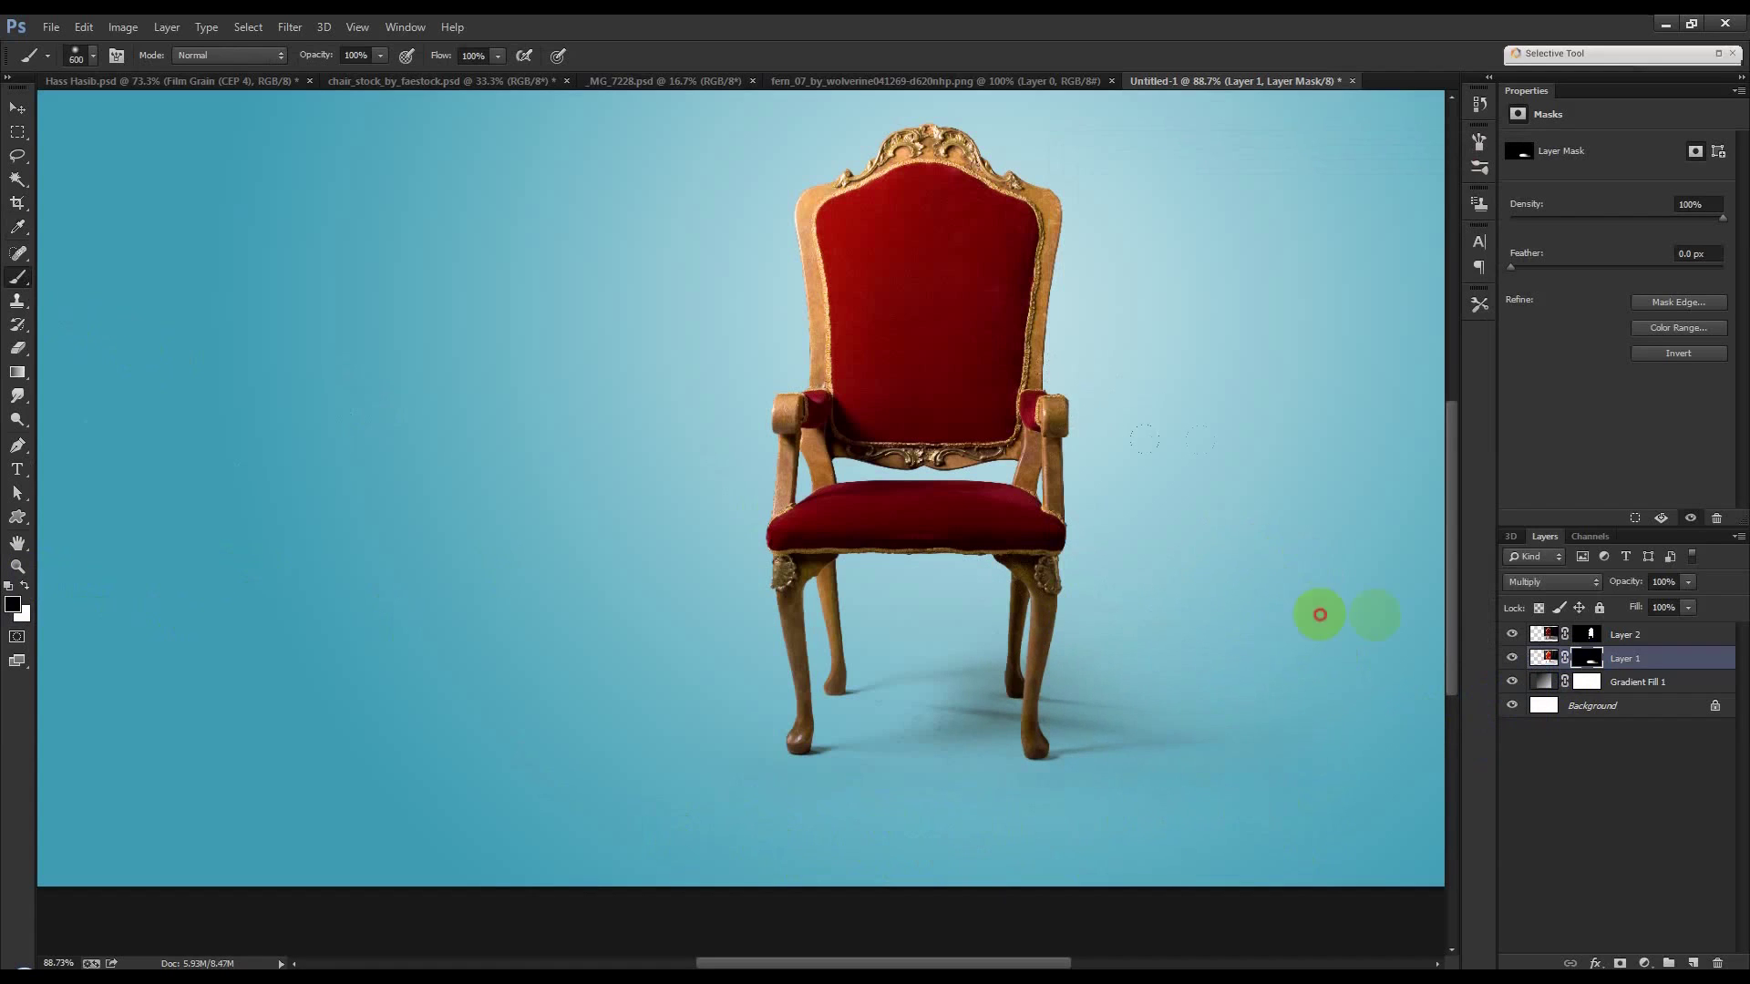
click(13, 109)
scroll(848, 439, down, 2)
scroll(904, 479, down, 1)
scroll(904, 480, up, 1)
scroll(905, 479, up, 1)
key(alt)
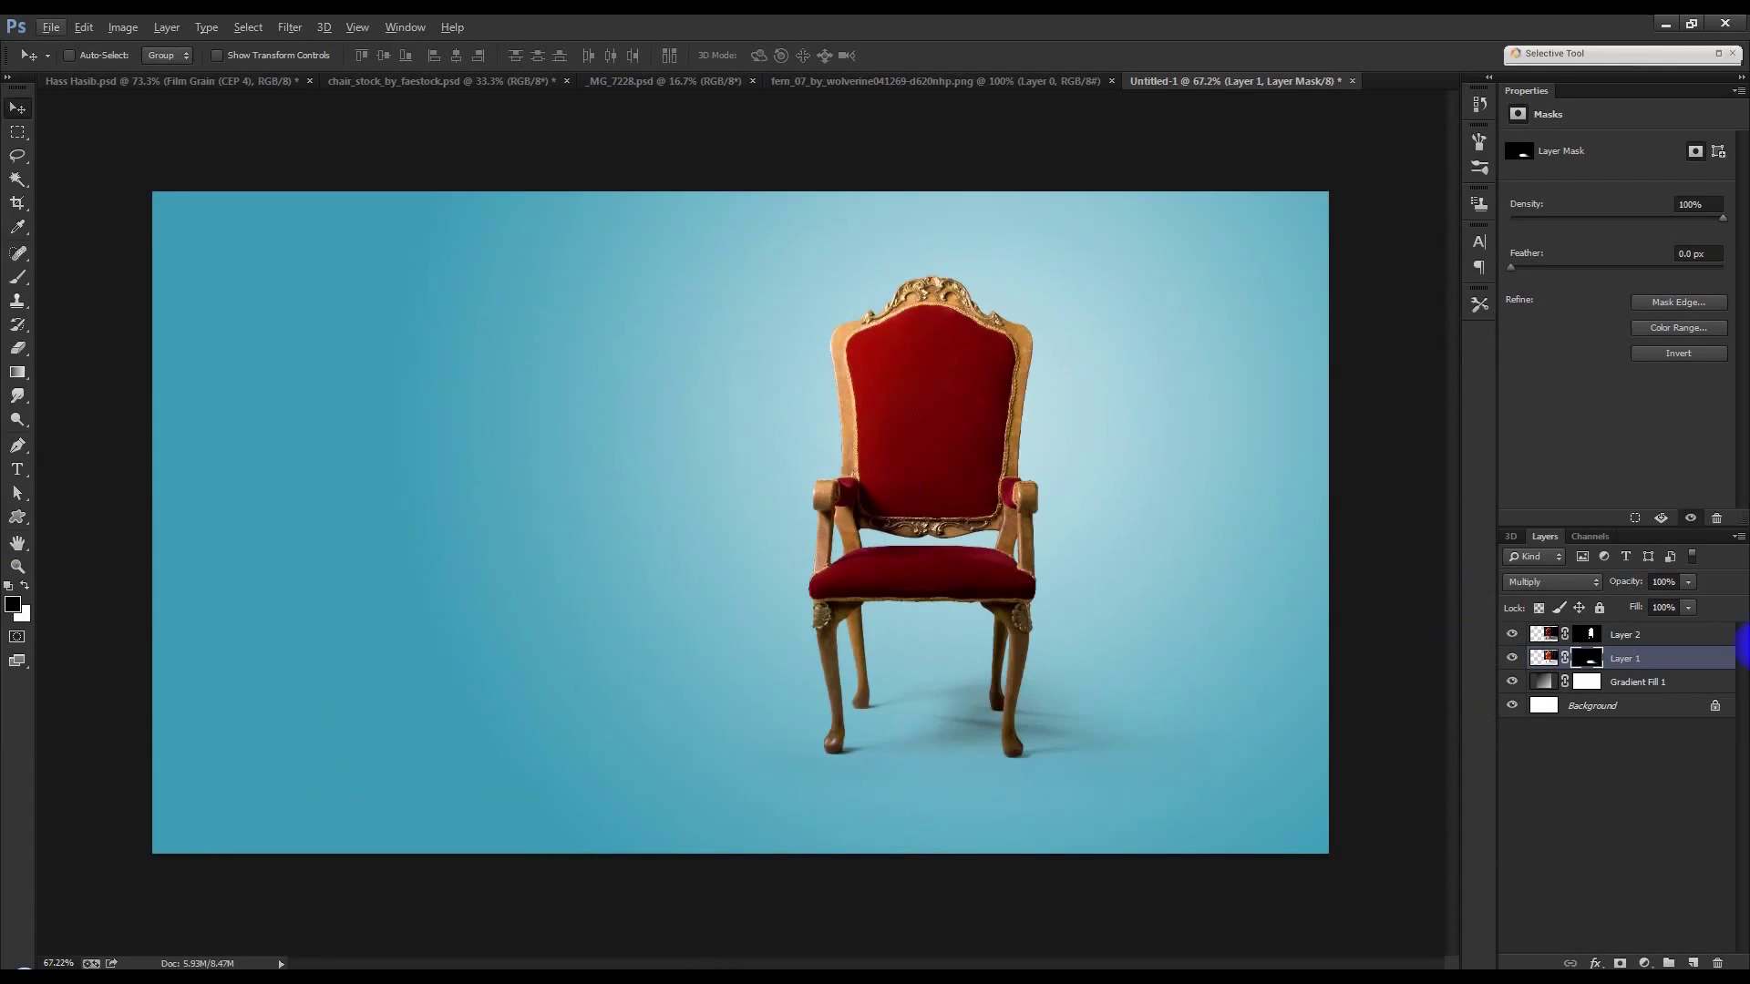
Group Layer 1 and Layer 2 as CHAIR and move the chair about 50 px right.
shift+click(1602, 640)
key(ctrl+g)
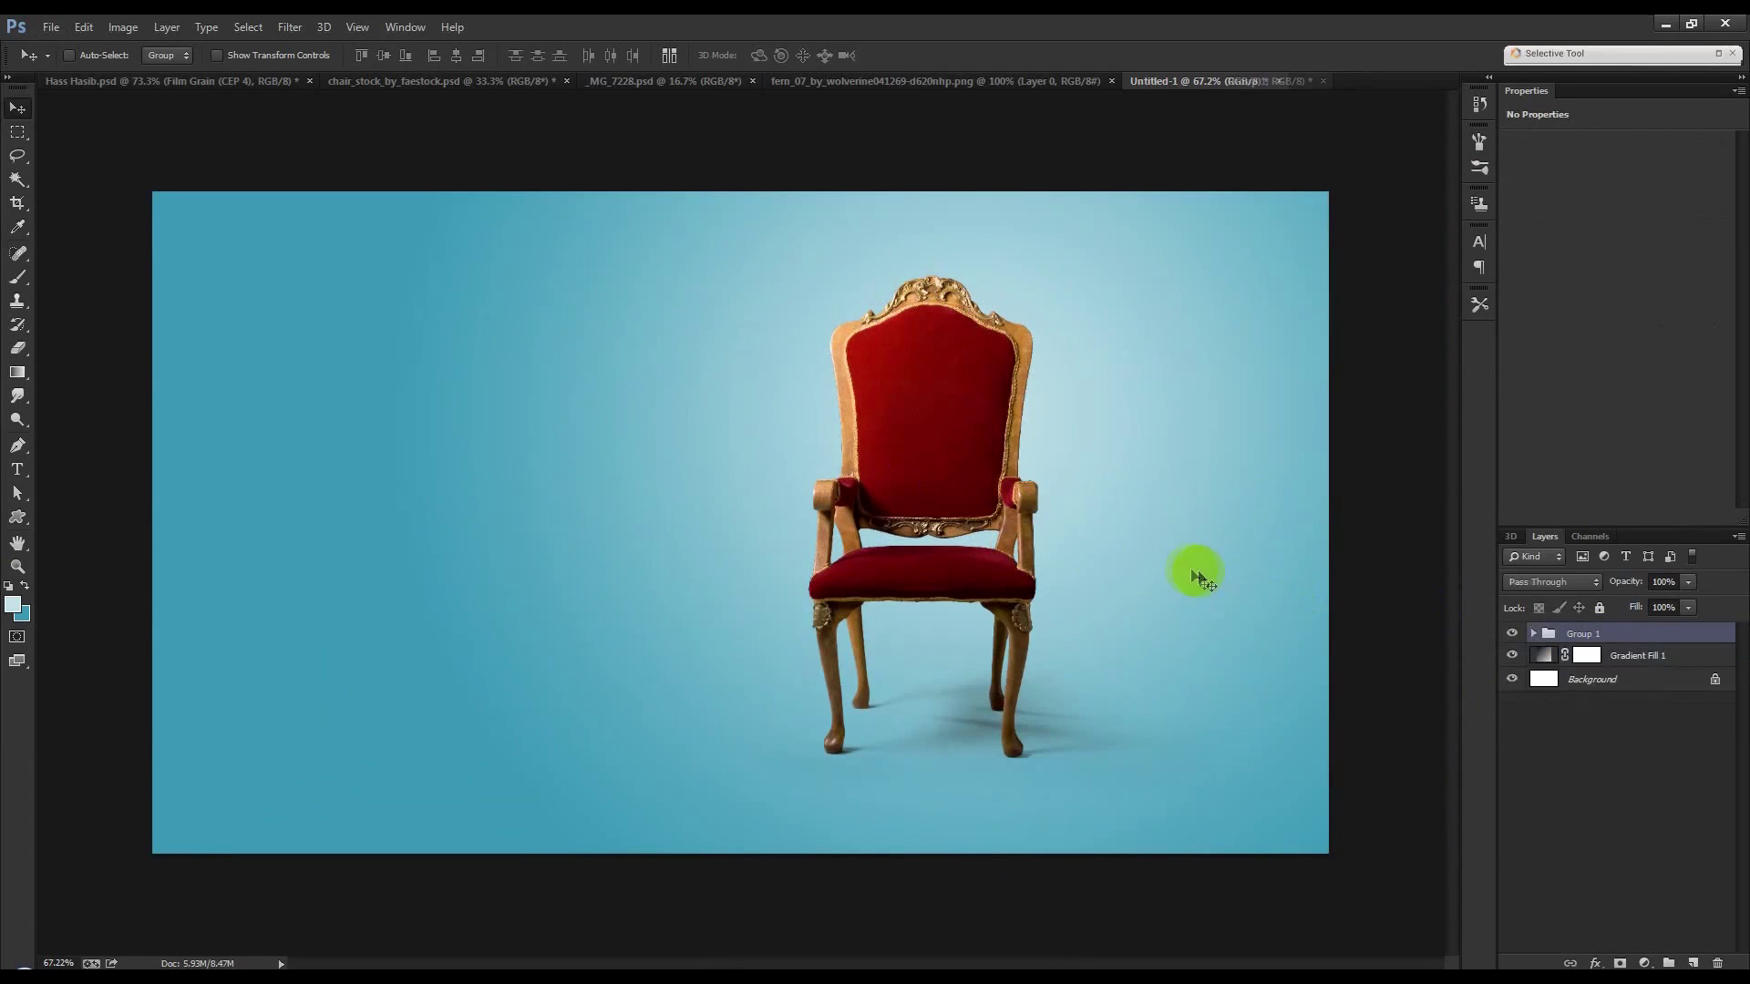
drag(1040, 545, 1085, 545)
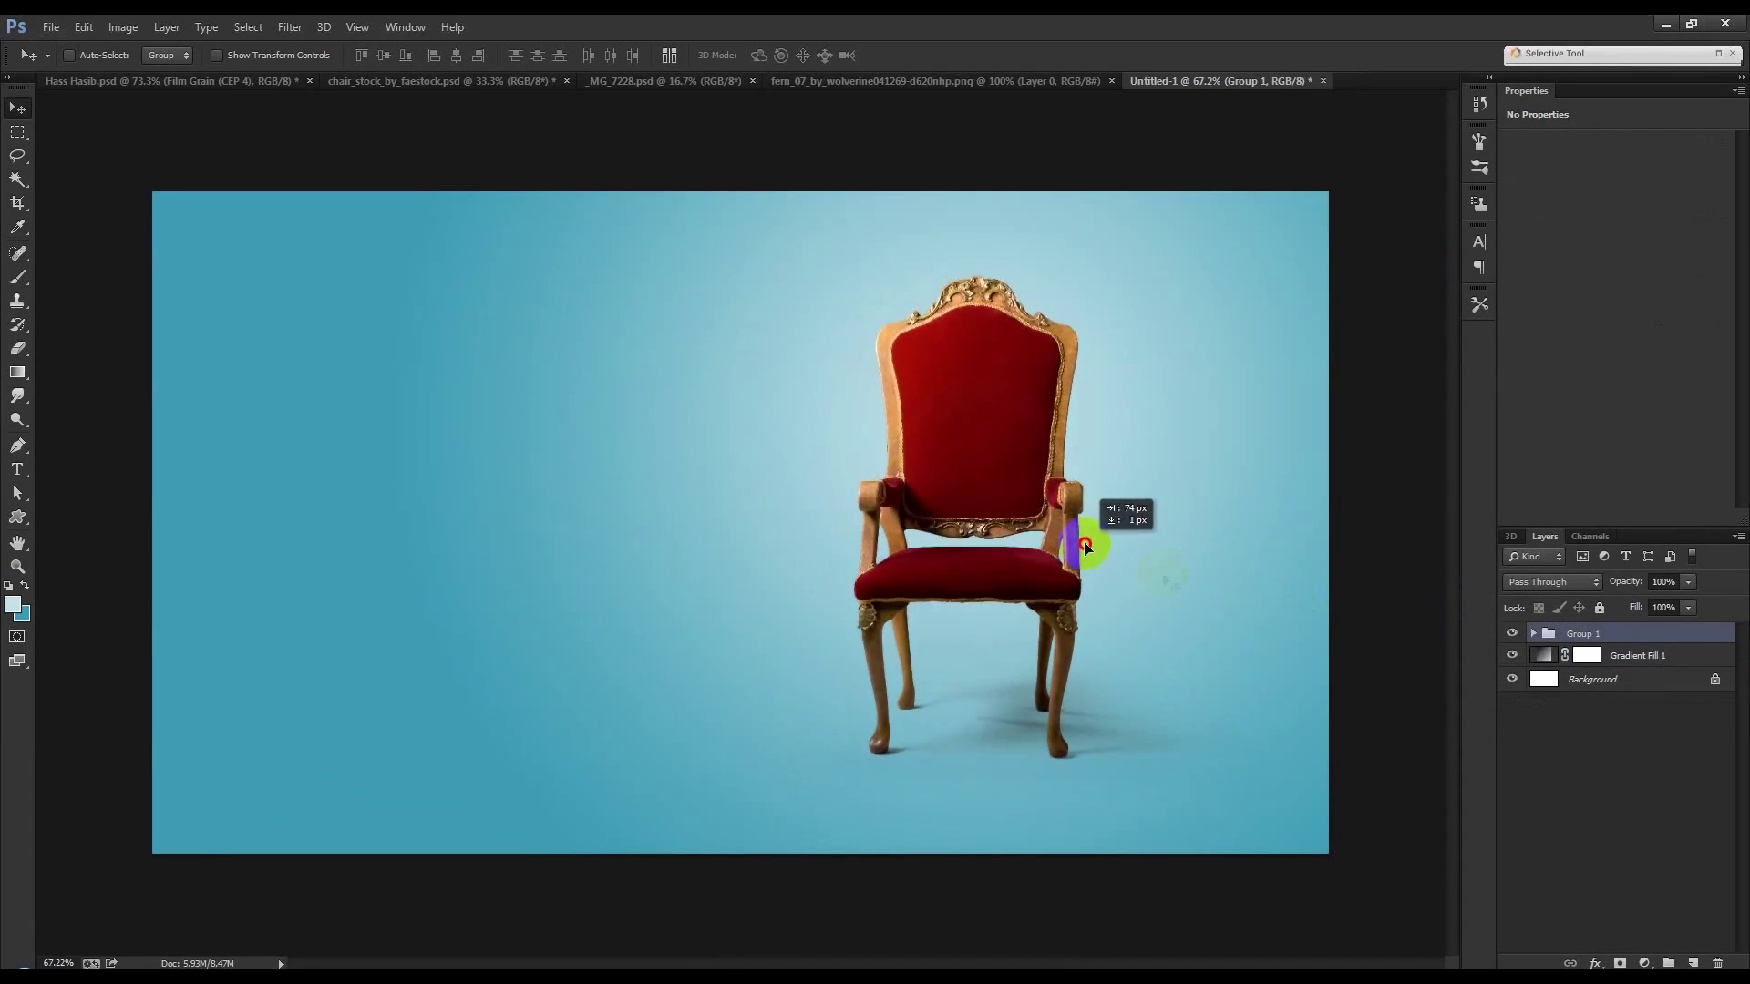
double_click(1583, 635)
text(c)
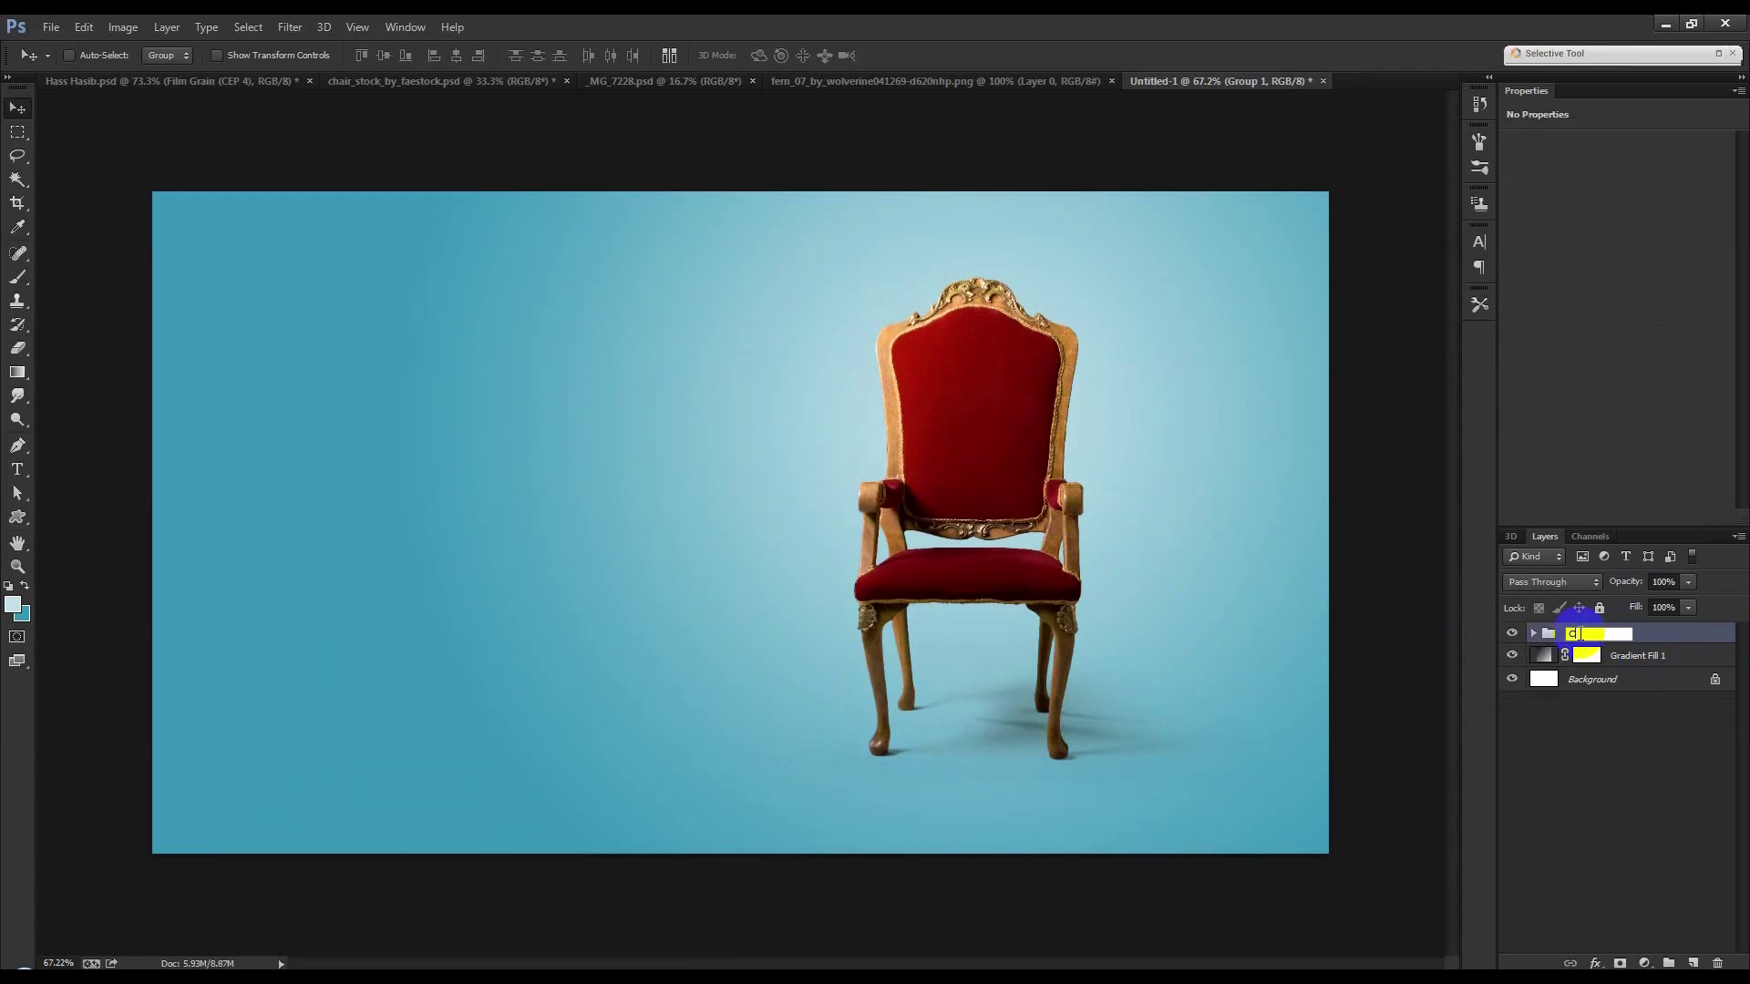
key(Return)
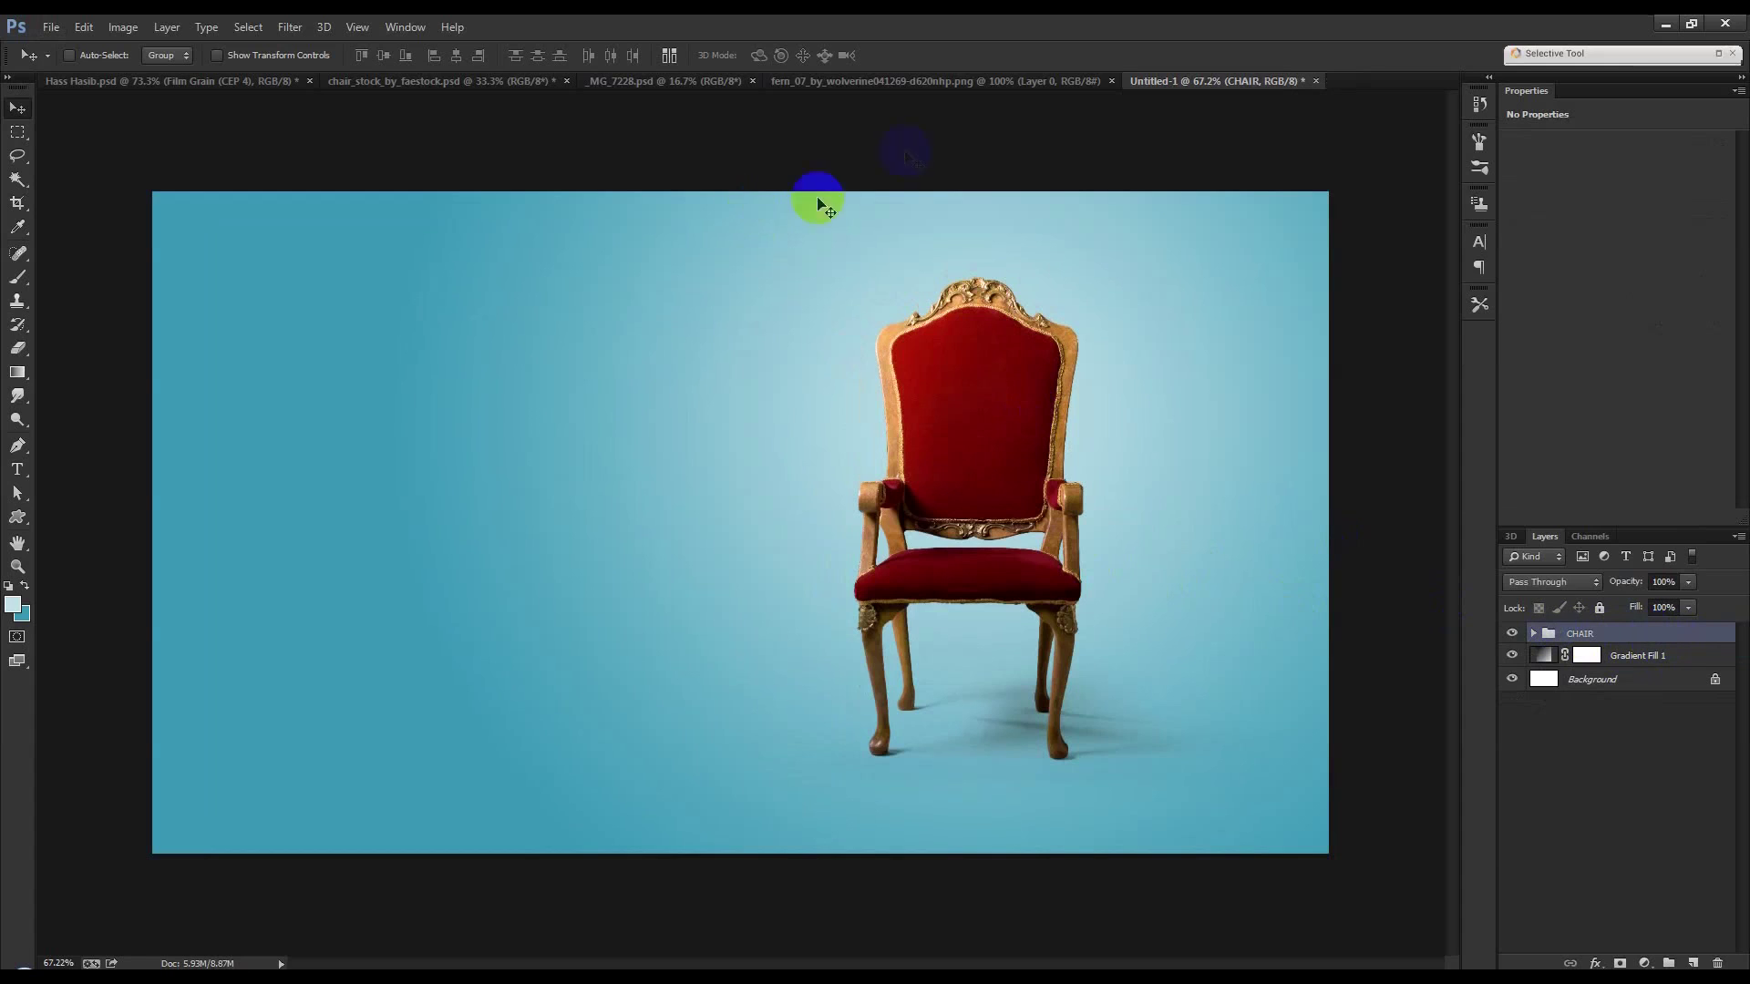
click(598, 82)
Close the chair stock file without saving and drag the man's layers into Untitled-1.
click(502, 81)
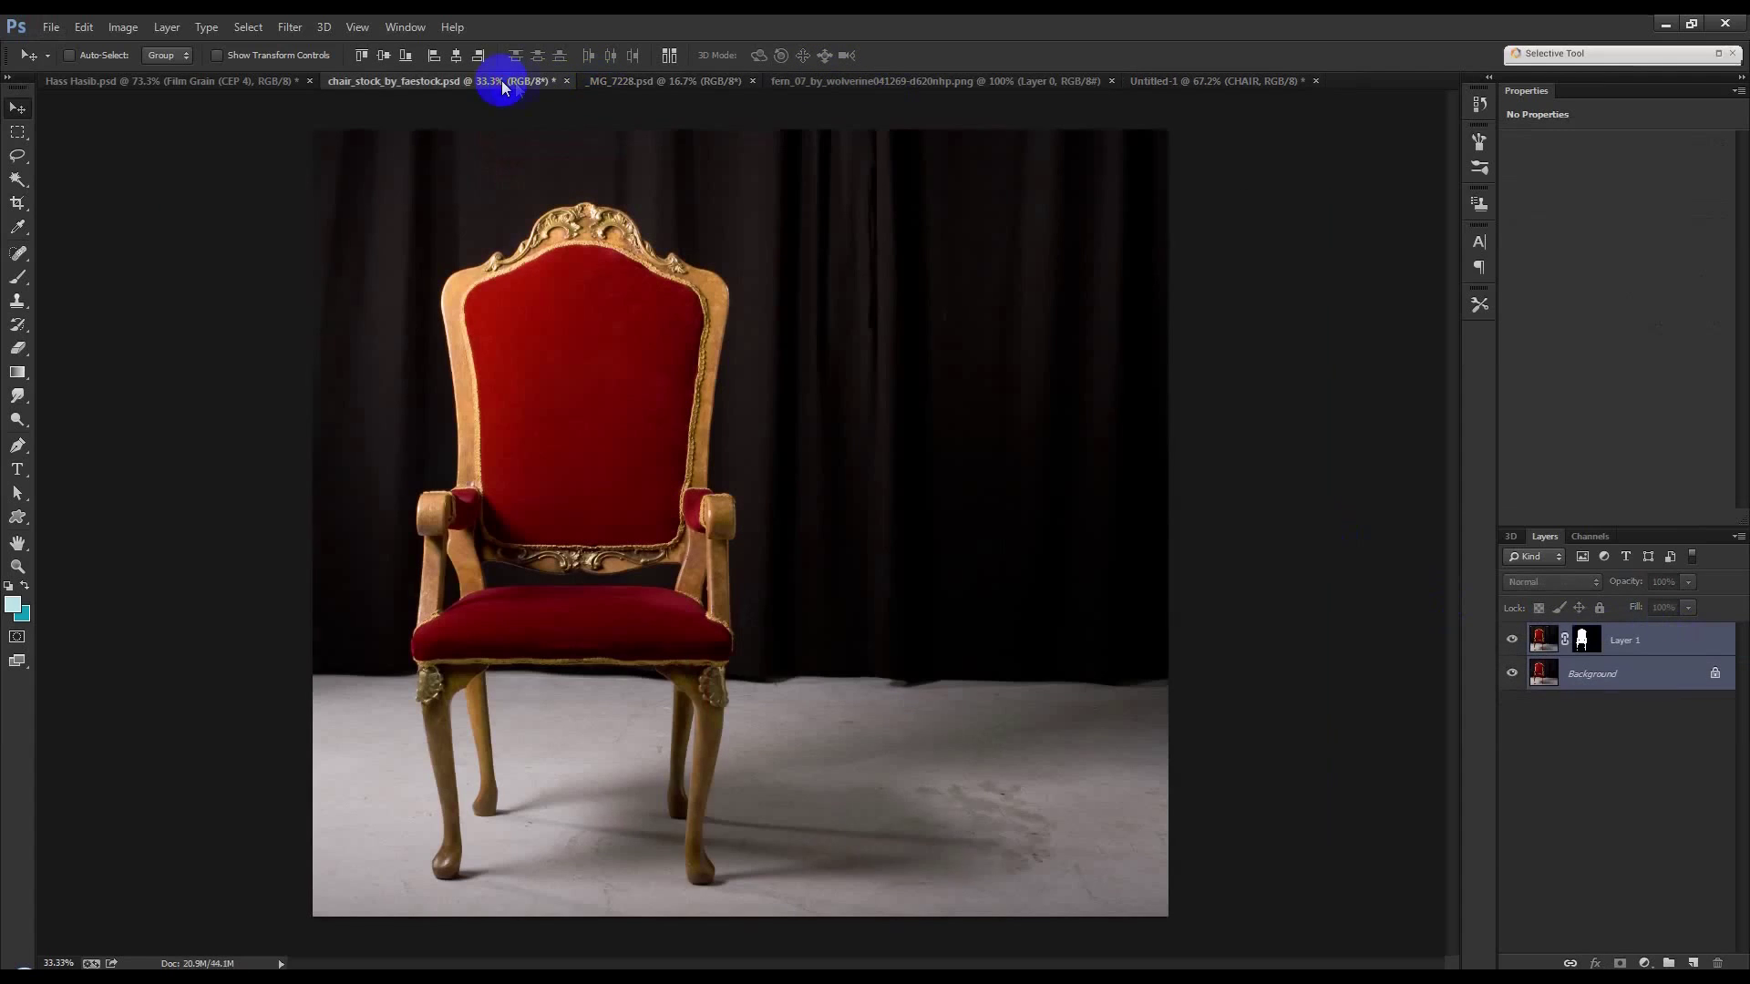
click(567, 81)
click(898, 381)
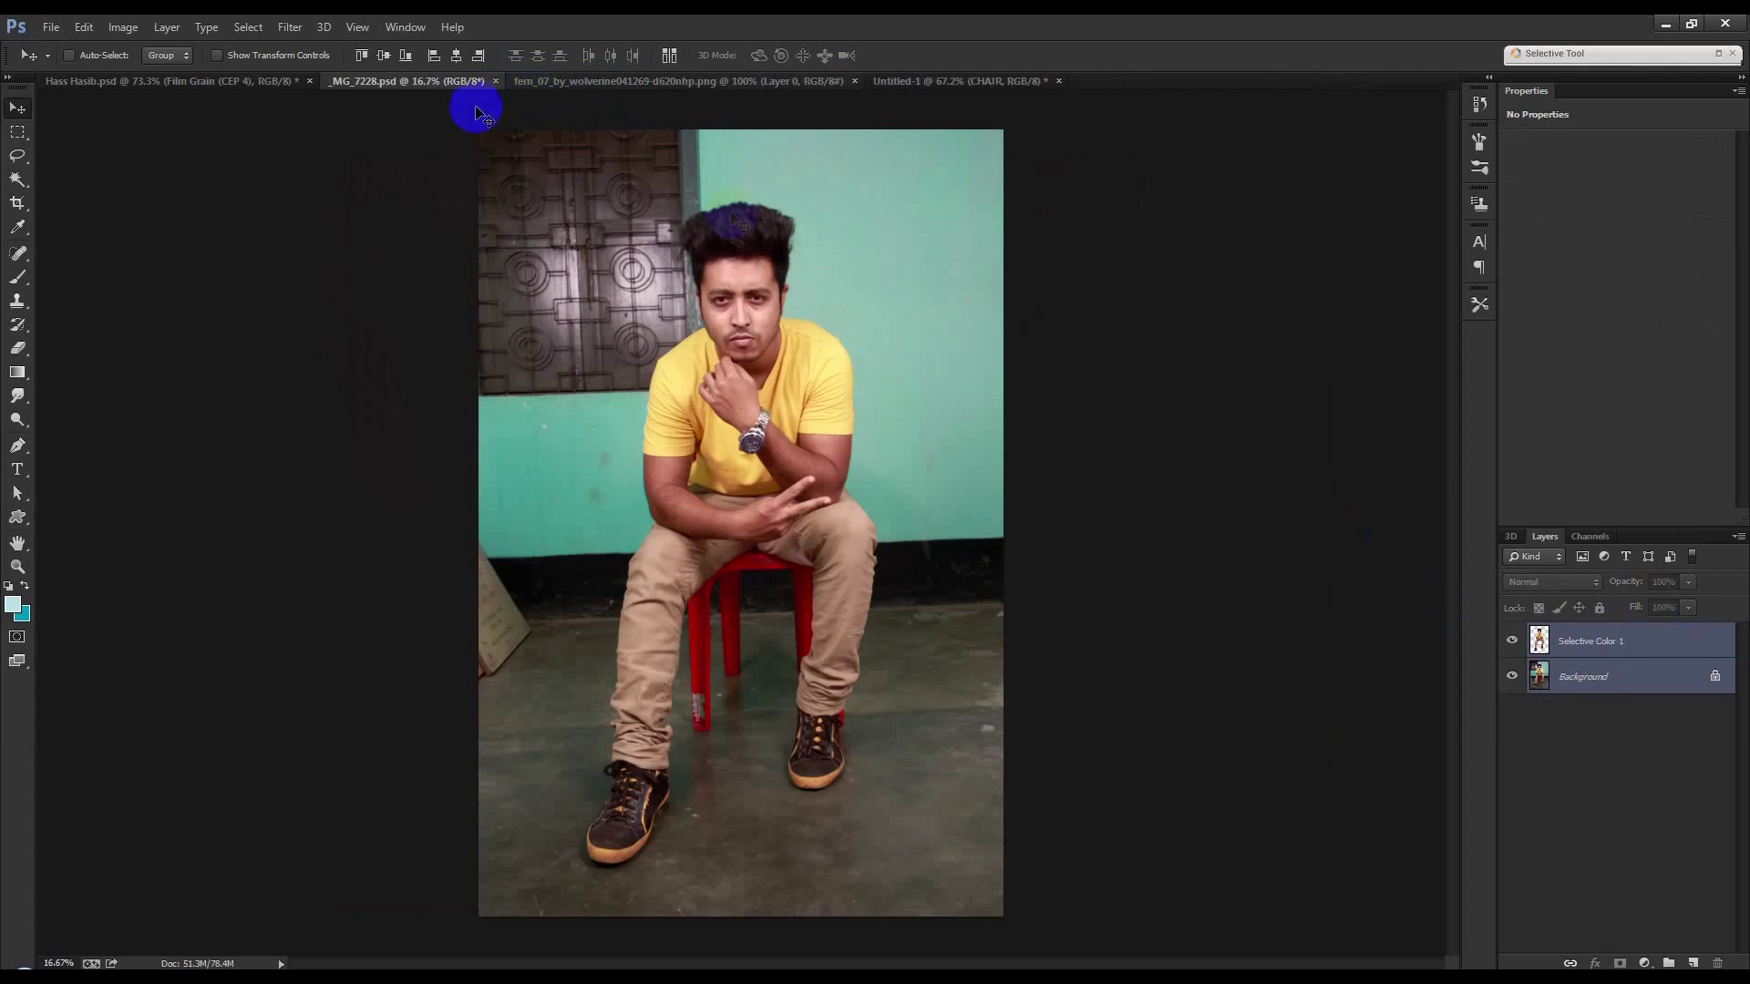
click(1515, 676)
click(1513, 676)
click(1513, 676)
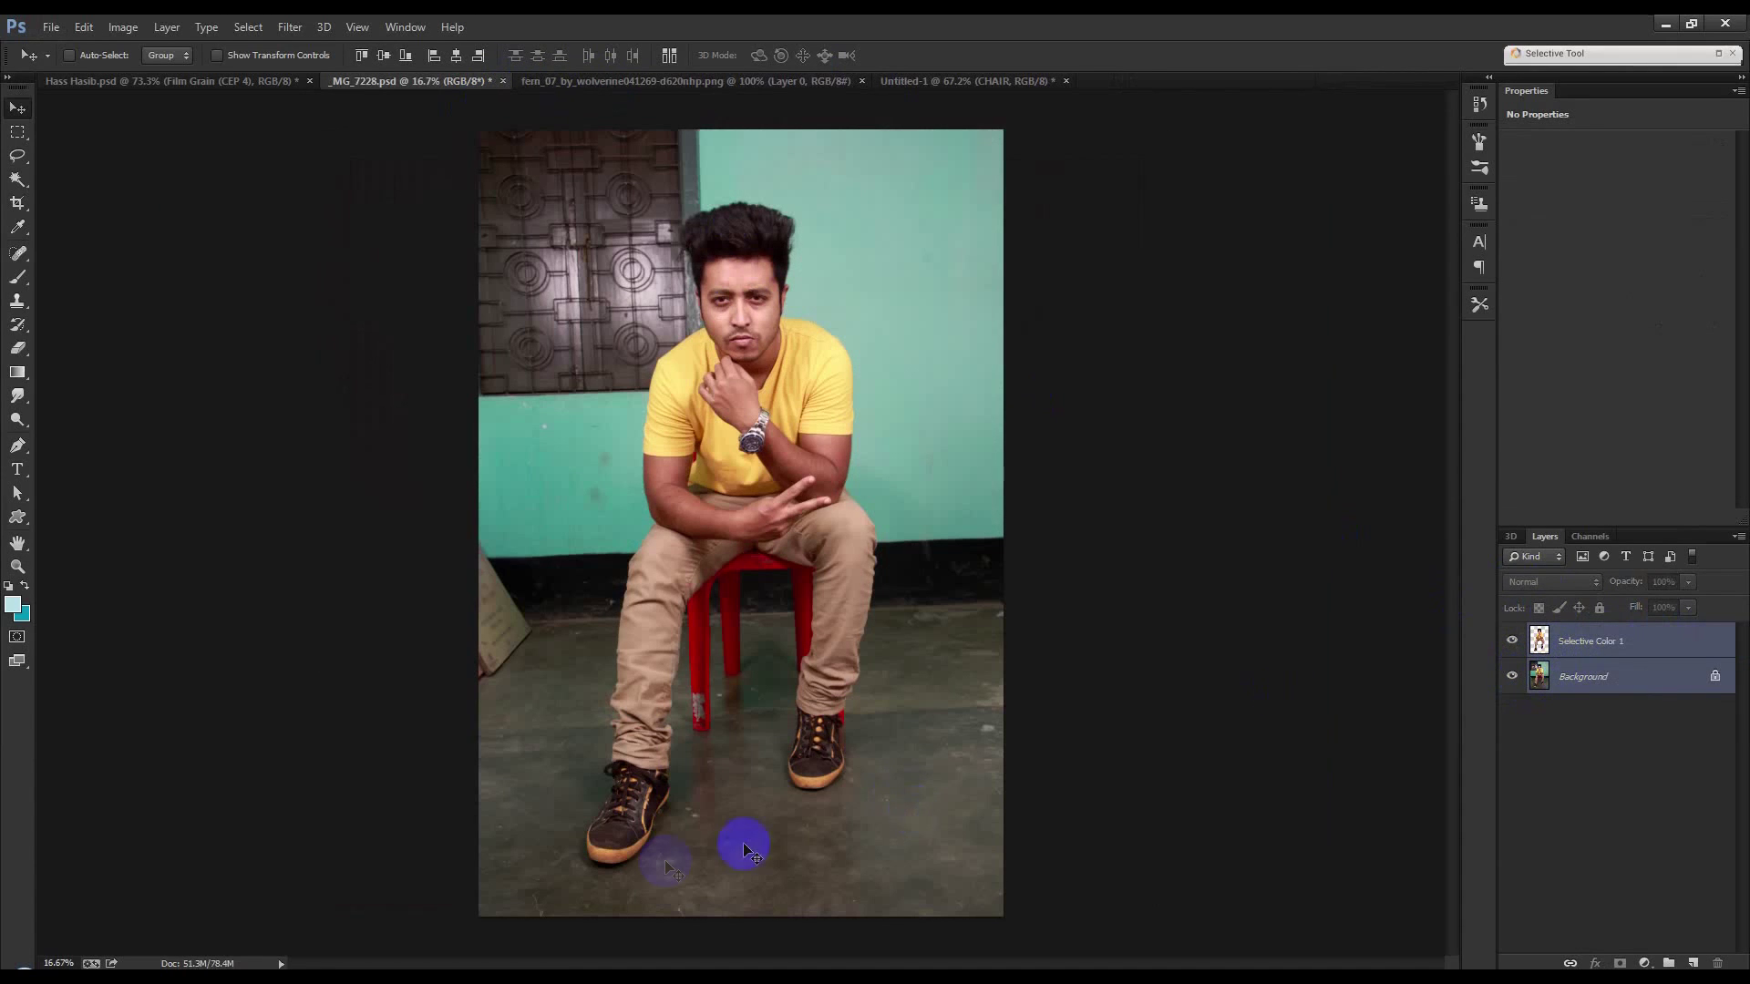
mouse_move(774, 568)
mouse_down()
mouse_move(898, 344)
mouse_move(1065, 402)
mouse_up()
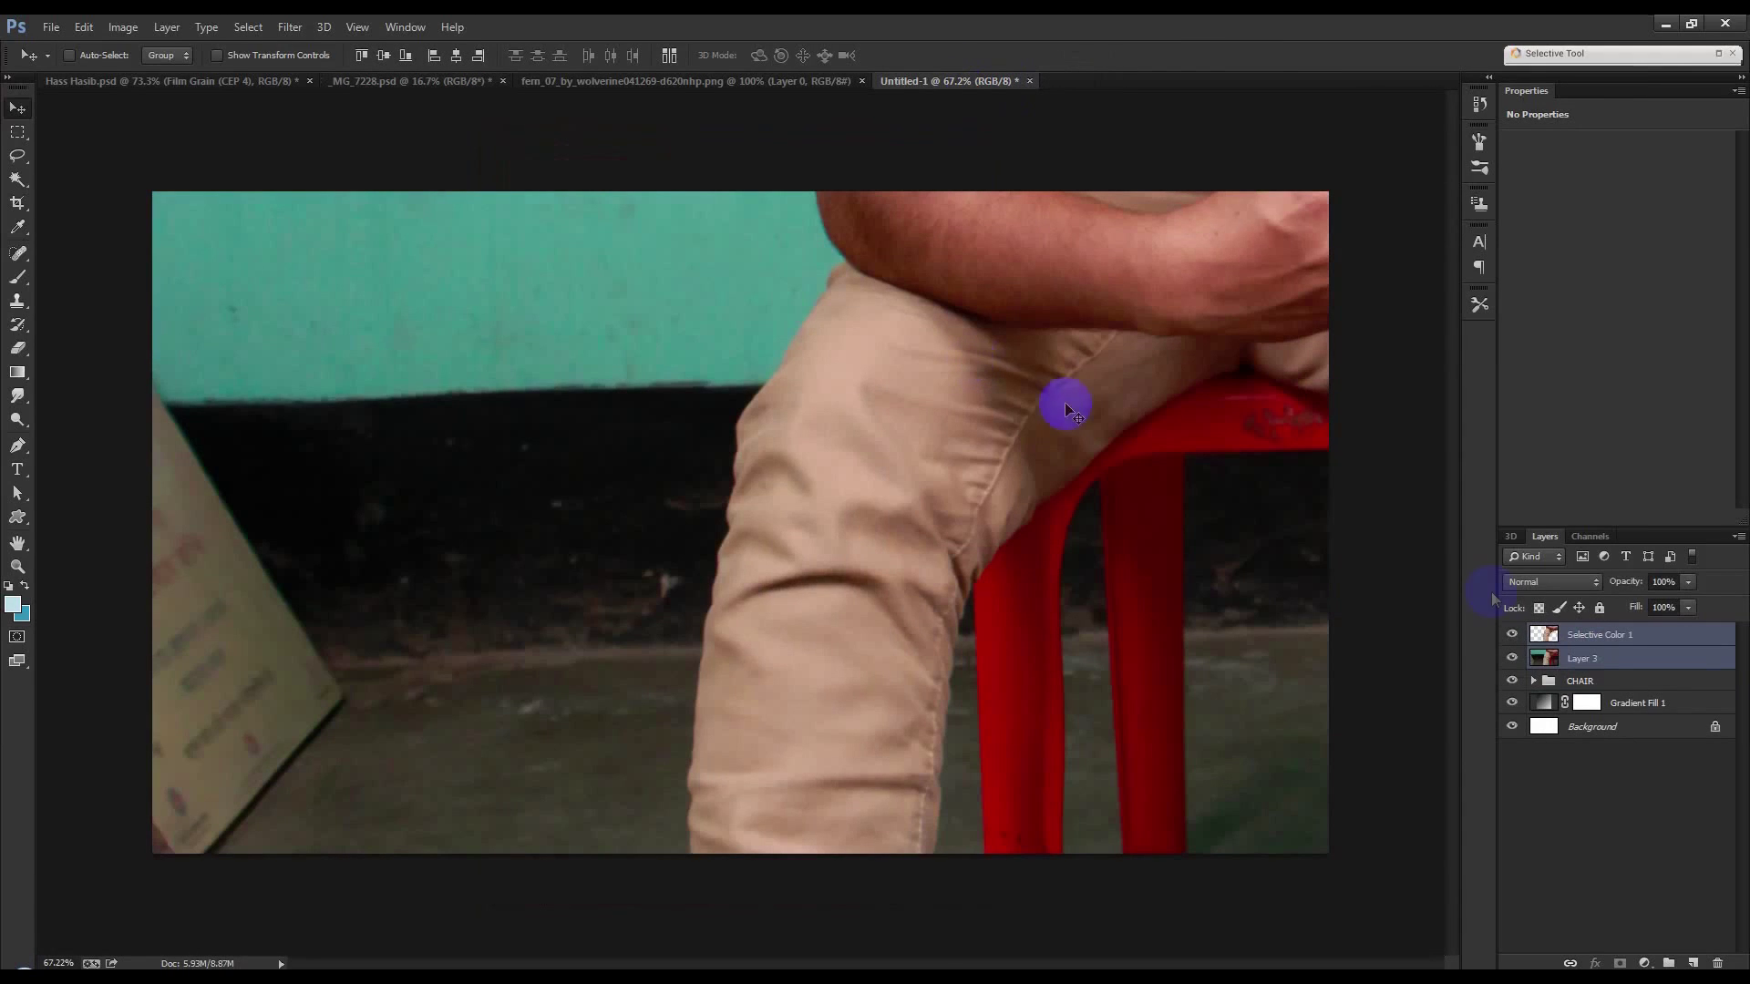
Group the man's two layers as MAN and hide Layer 3 inside it.
click(1513, 660)
key(ctrl+g)
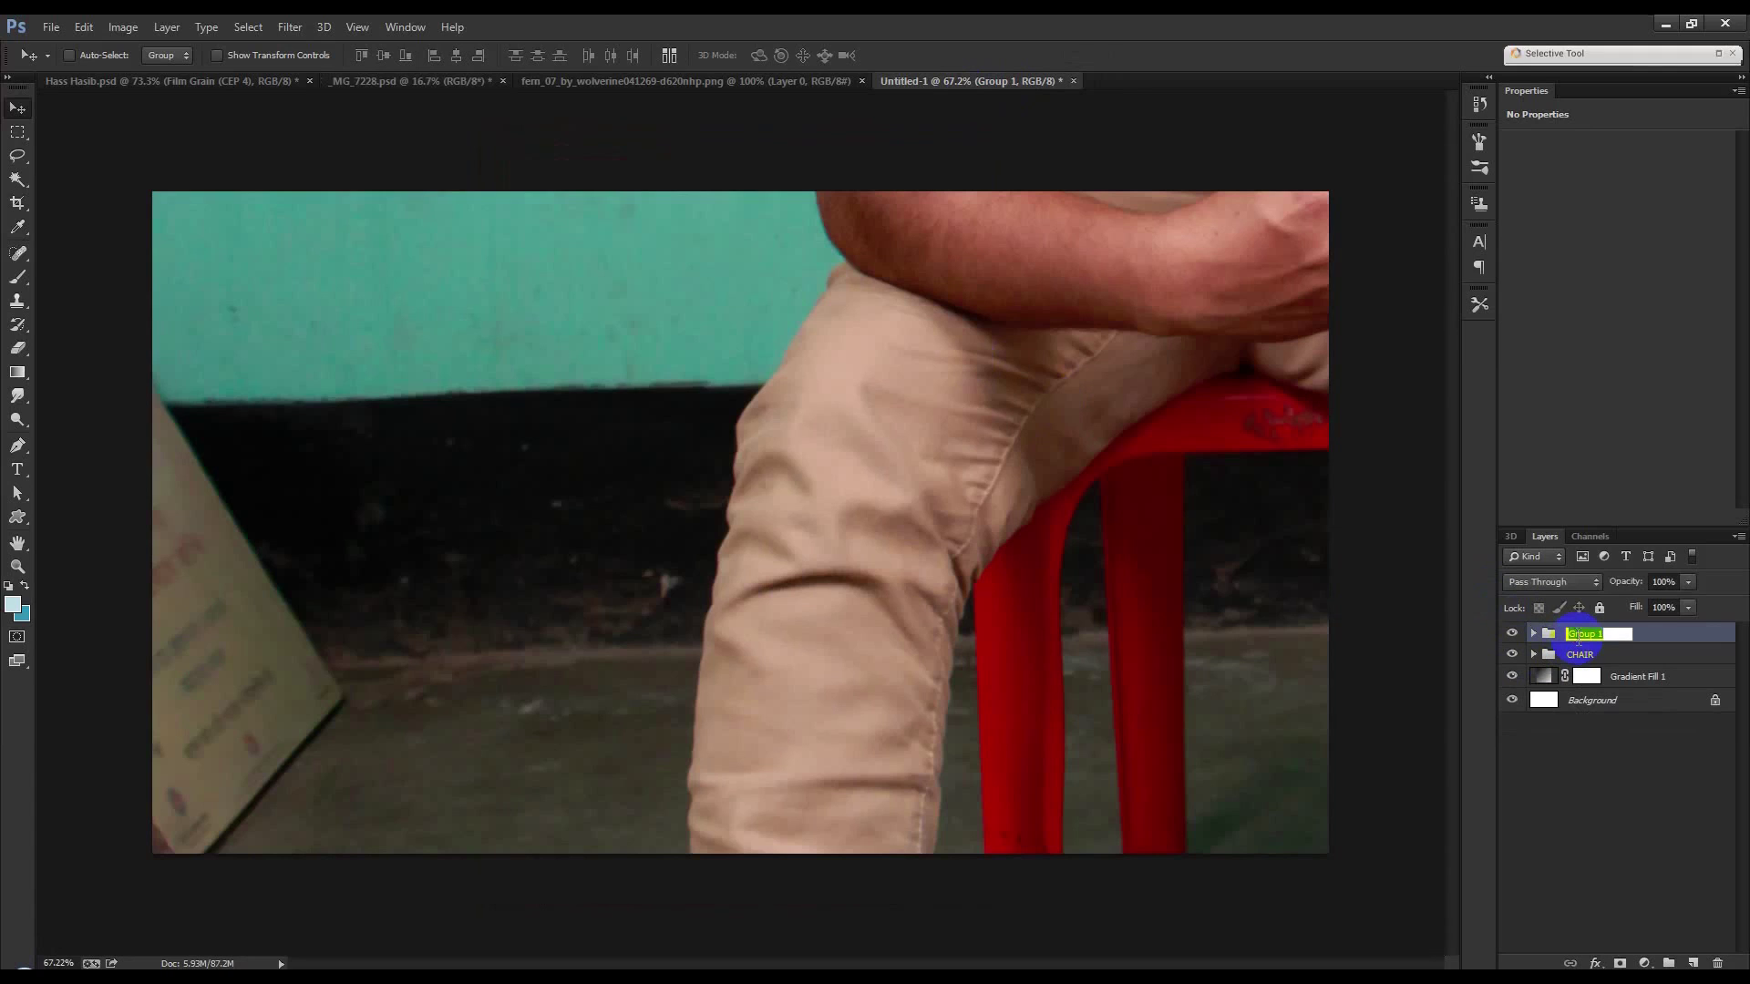
text(MAN)
key(Return)
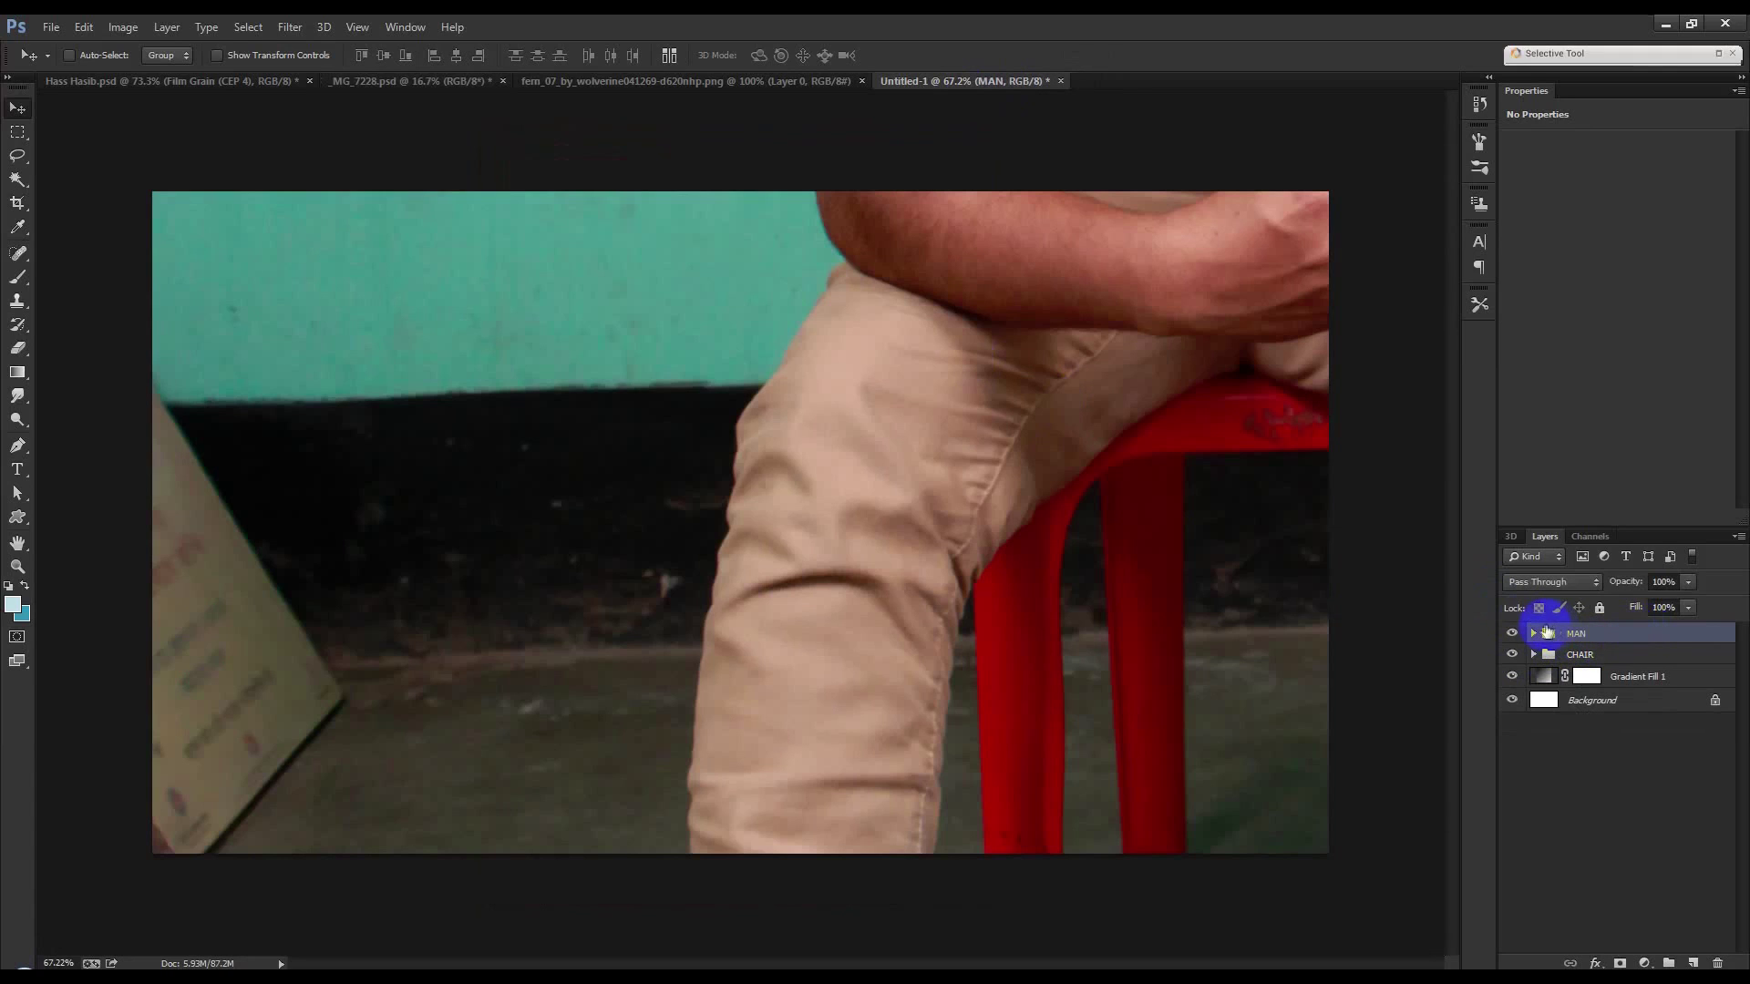
click(1533, 634)
click(1586, 685)
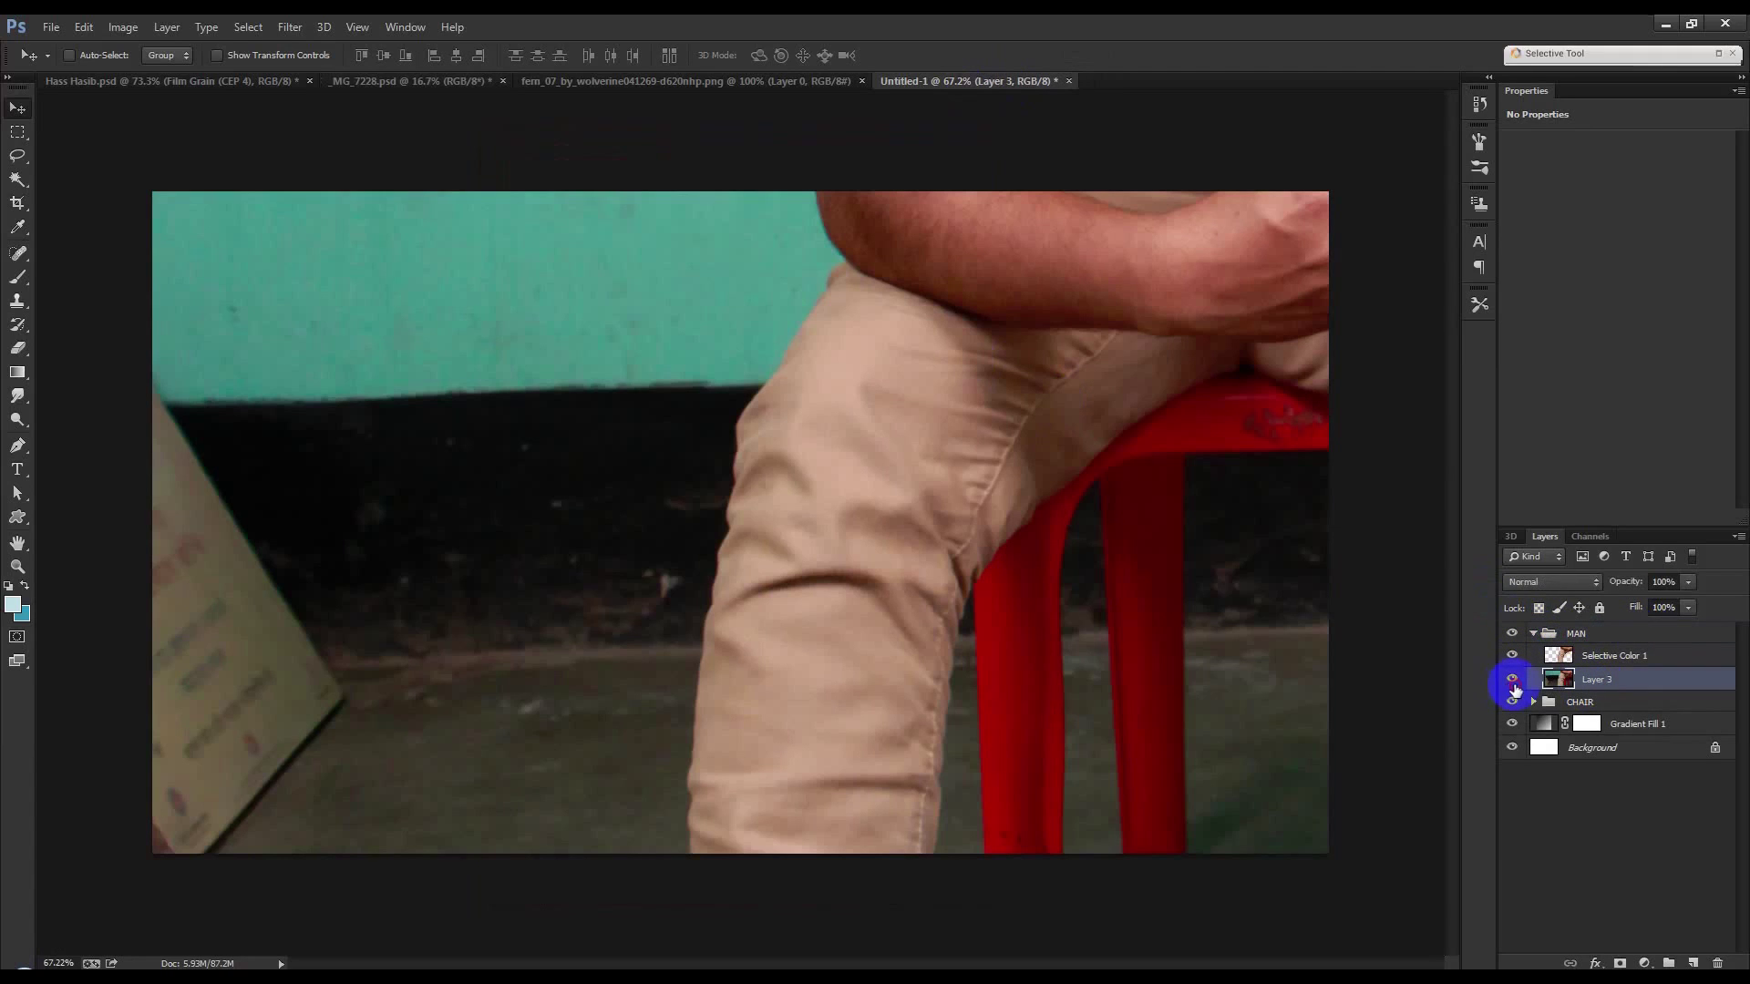
click(1512, 679)
click(1576, 638)
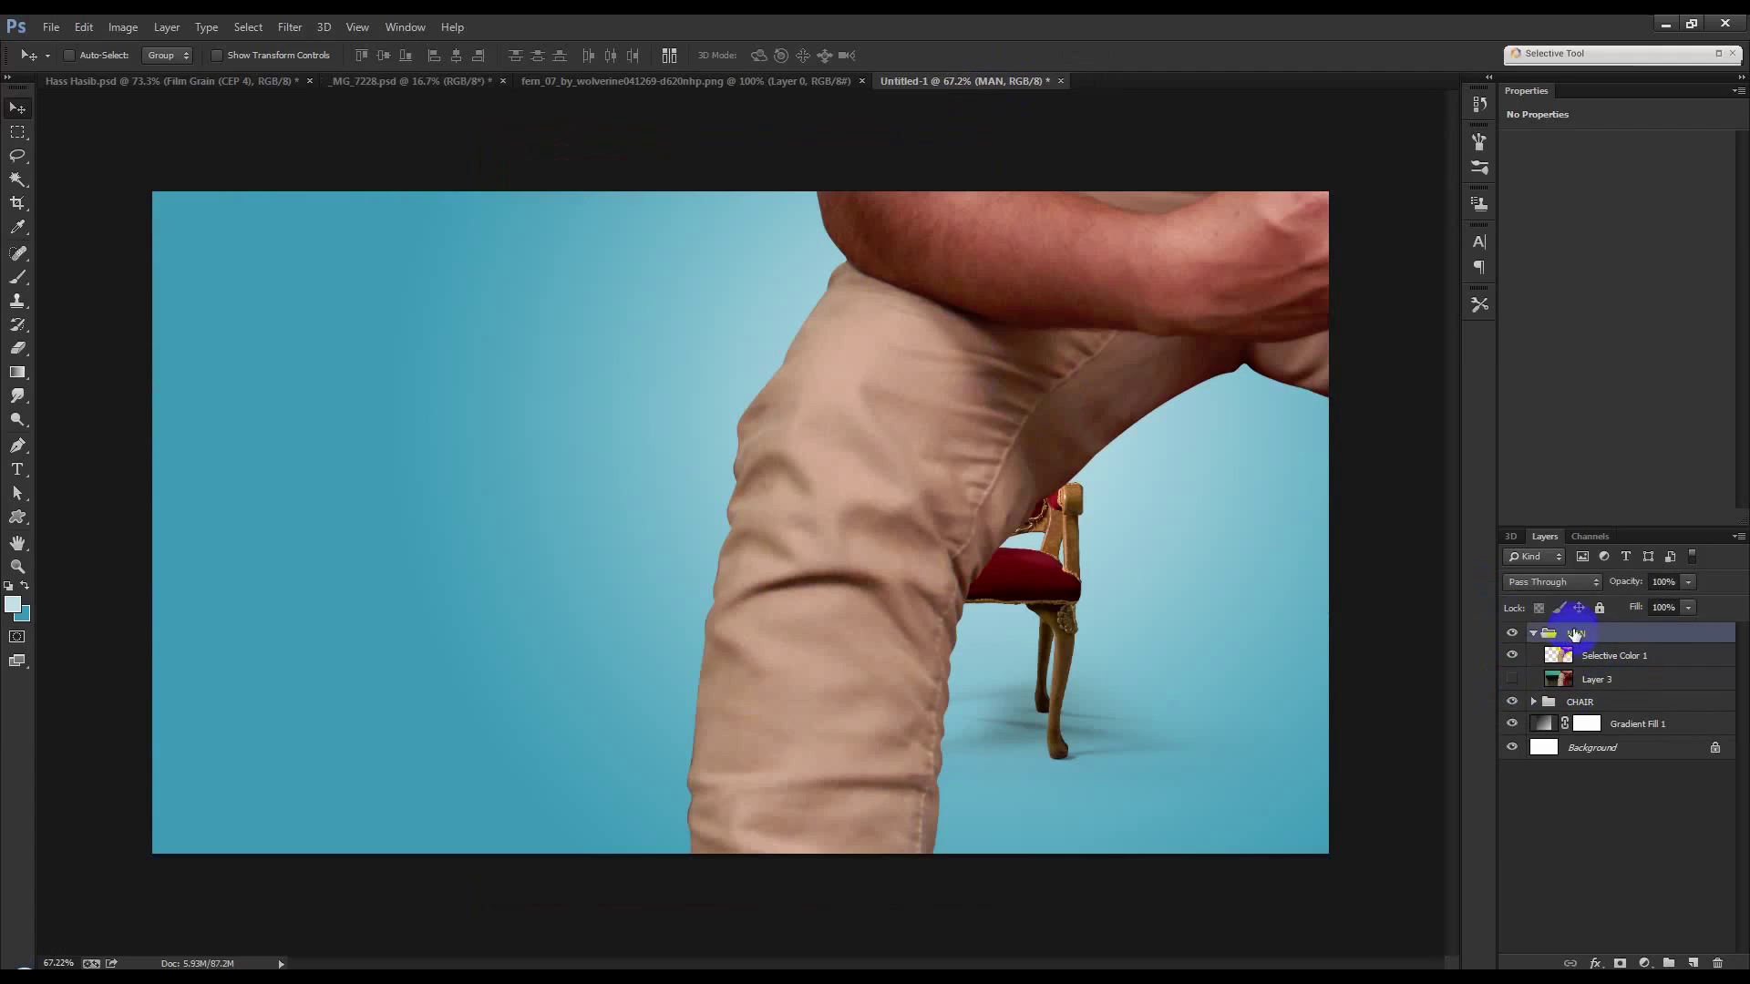
key(ctrl+t)
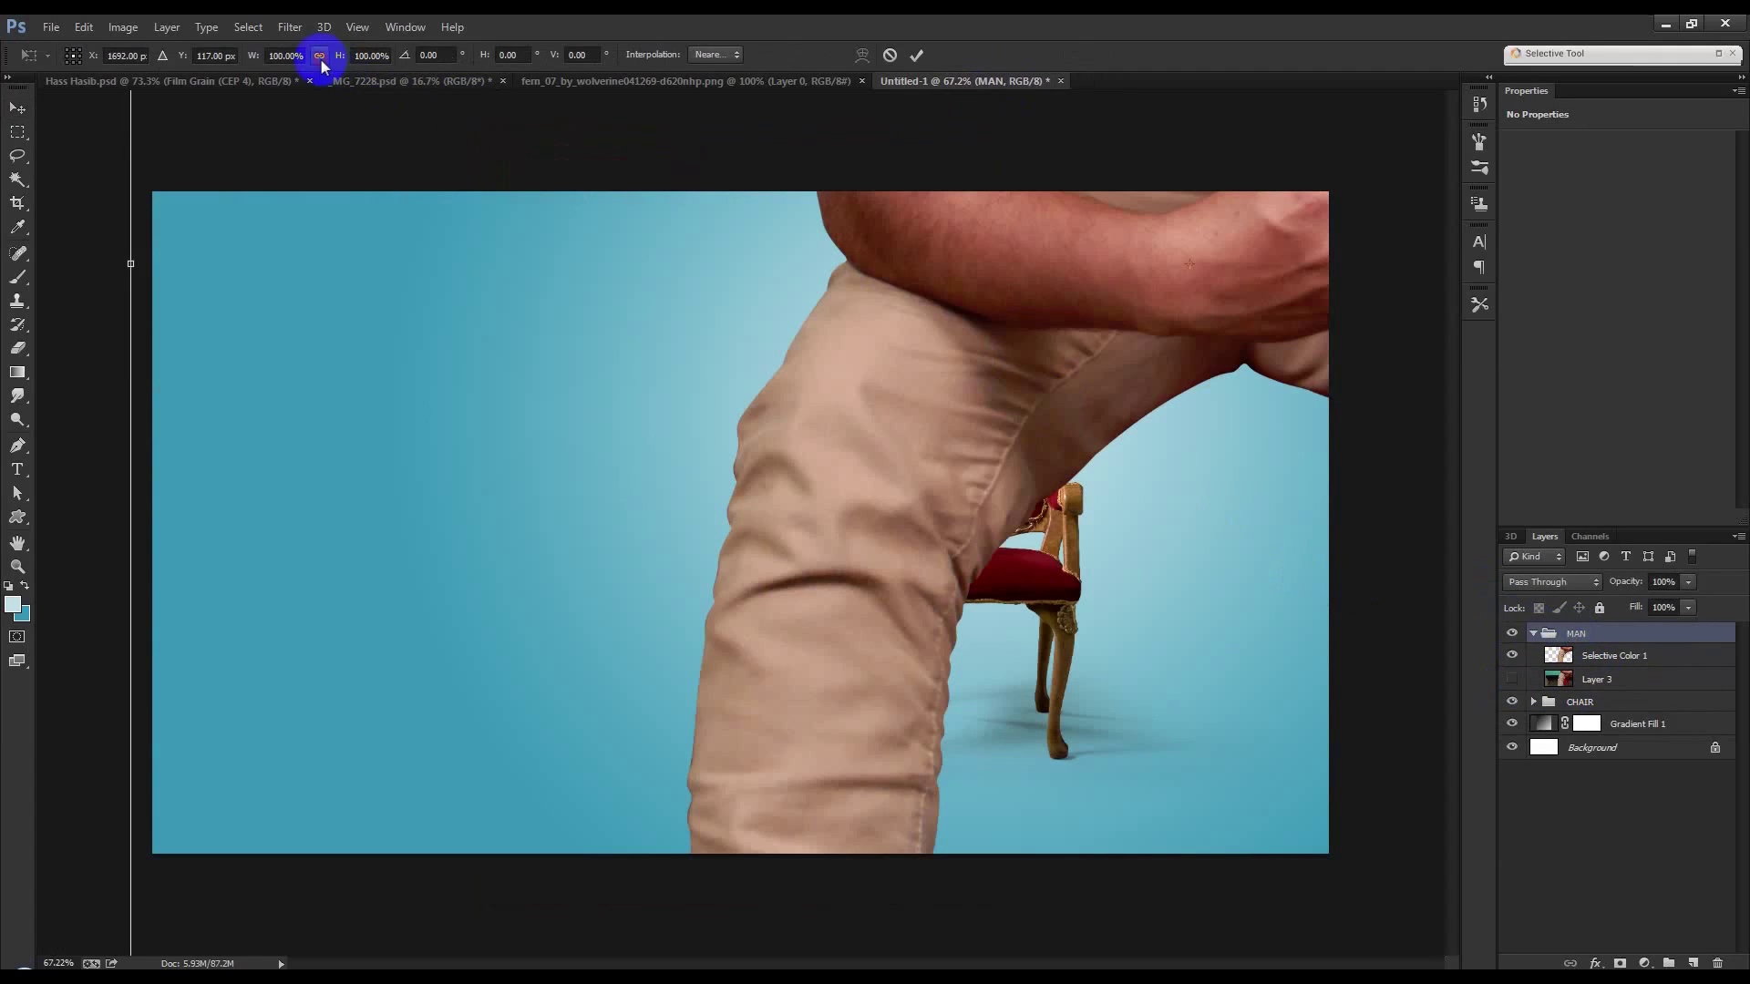
Scale the MAN group to about 20%, seat him on the red throne, and tilt him slightly.
click(283, 54)
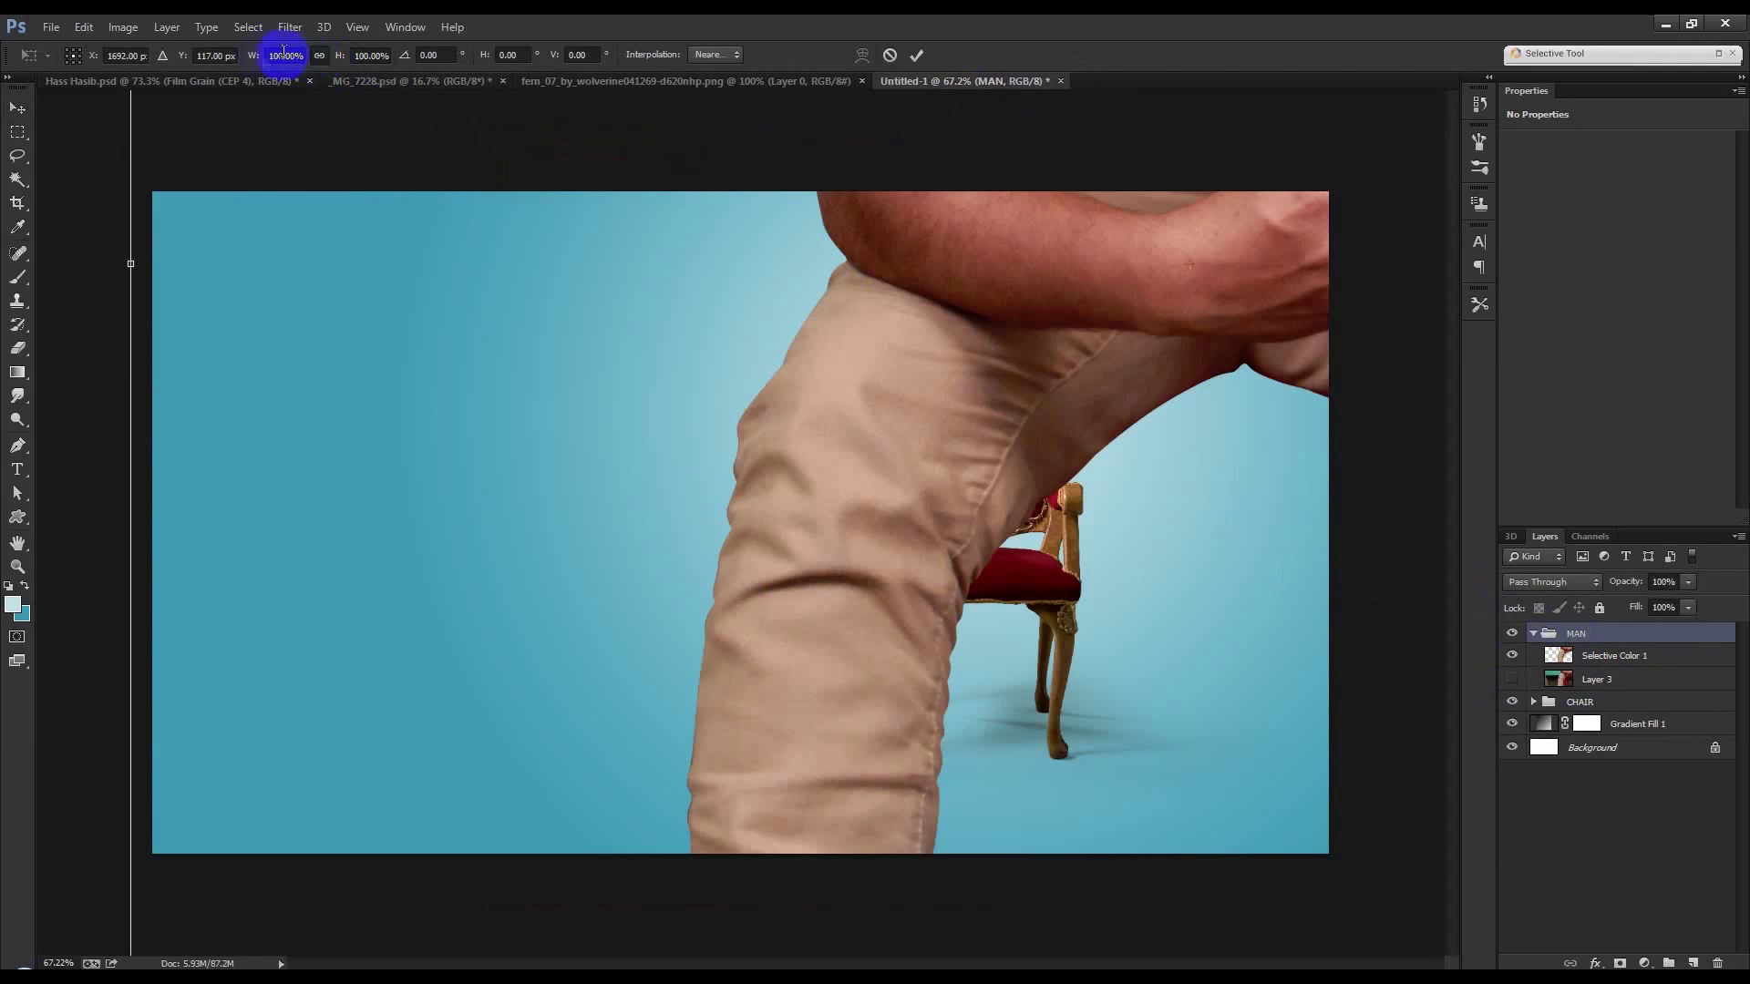
drag(254, 60, 176, 104)
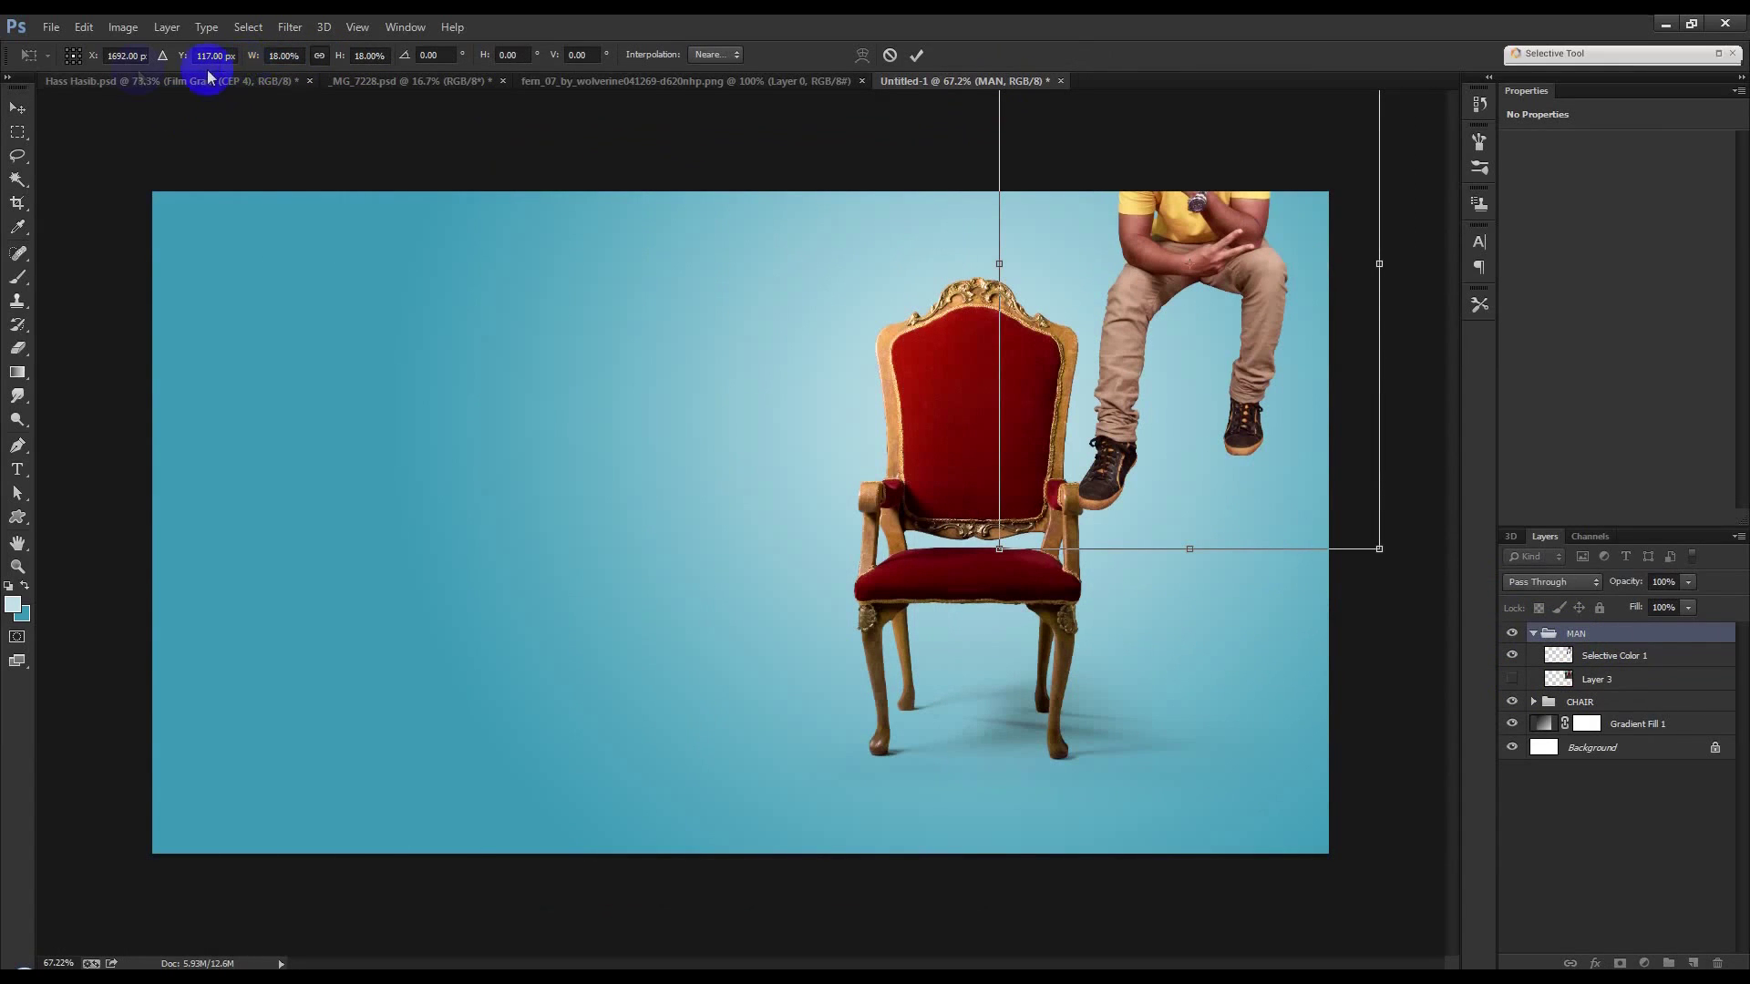
drag(1090, 256, 865, 547)
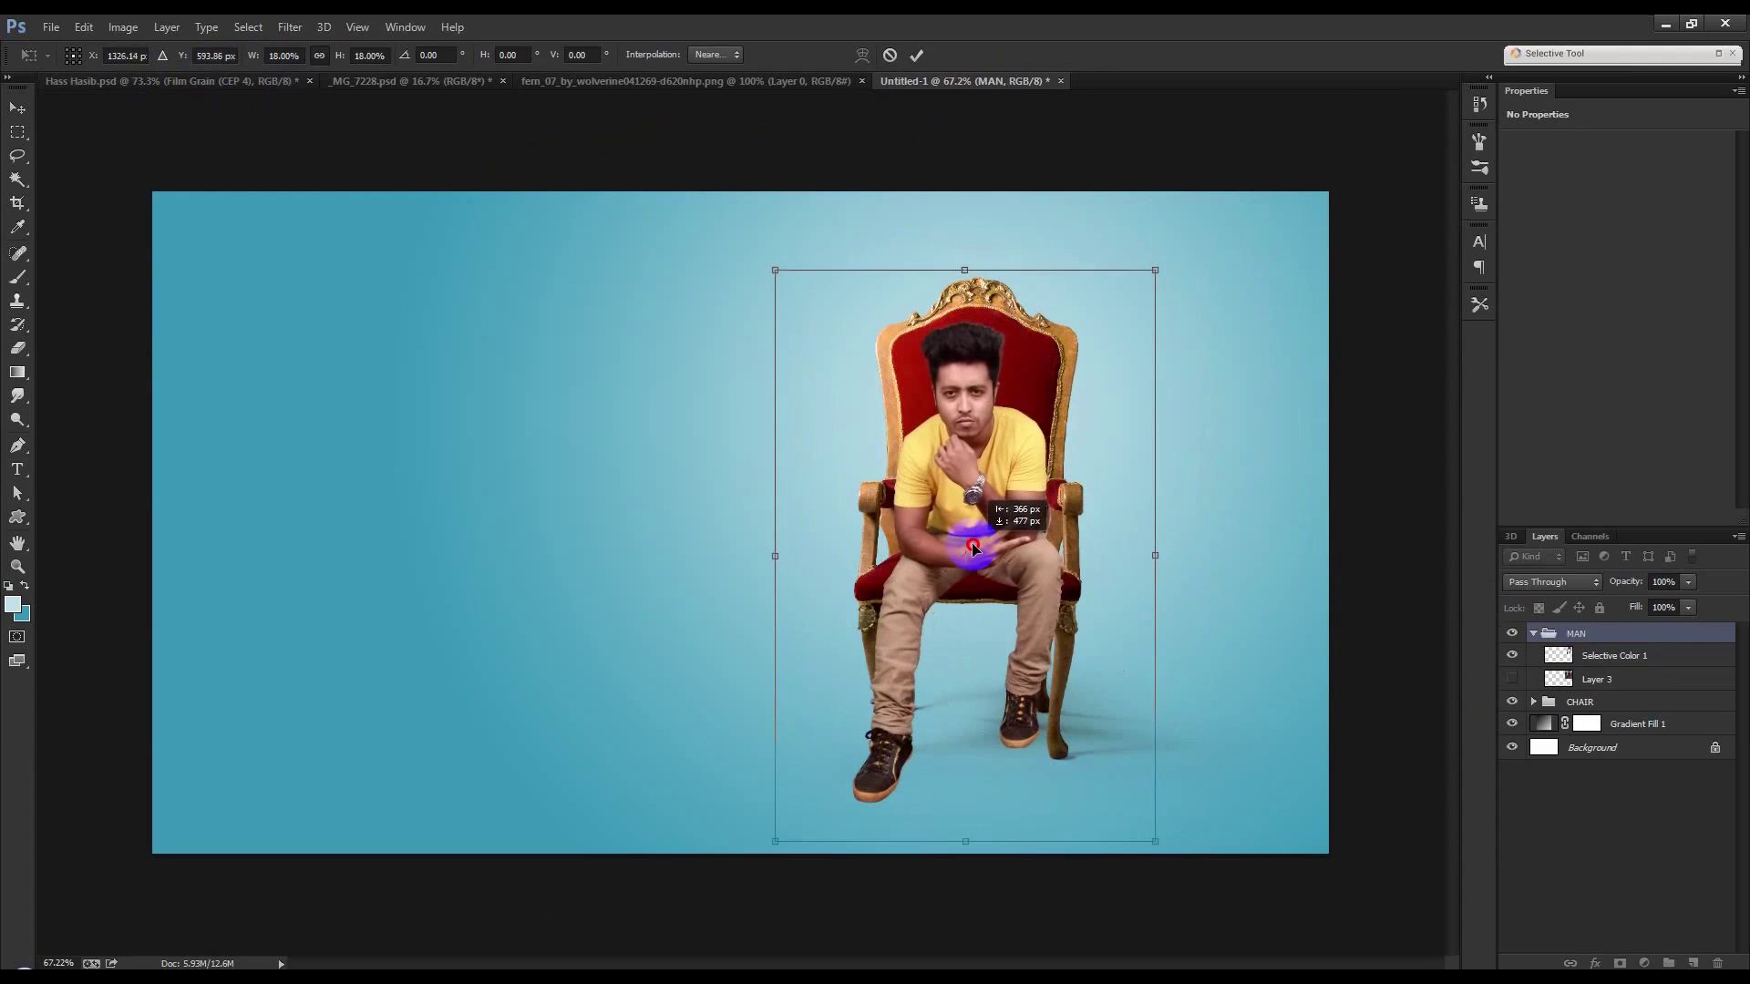
drag(1148, 281, 1164, 256)
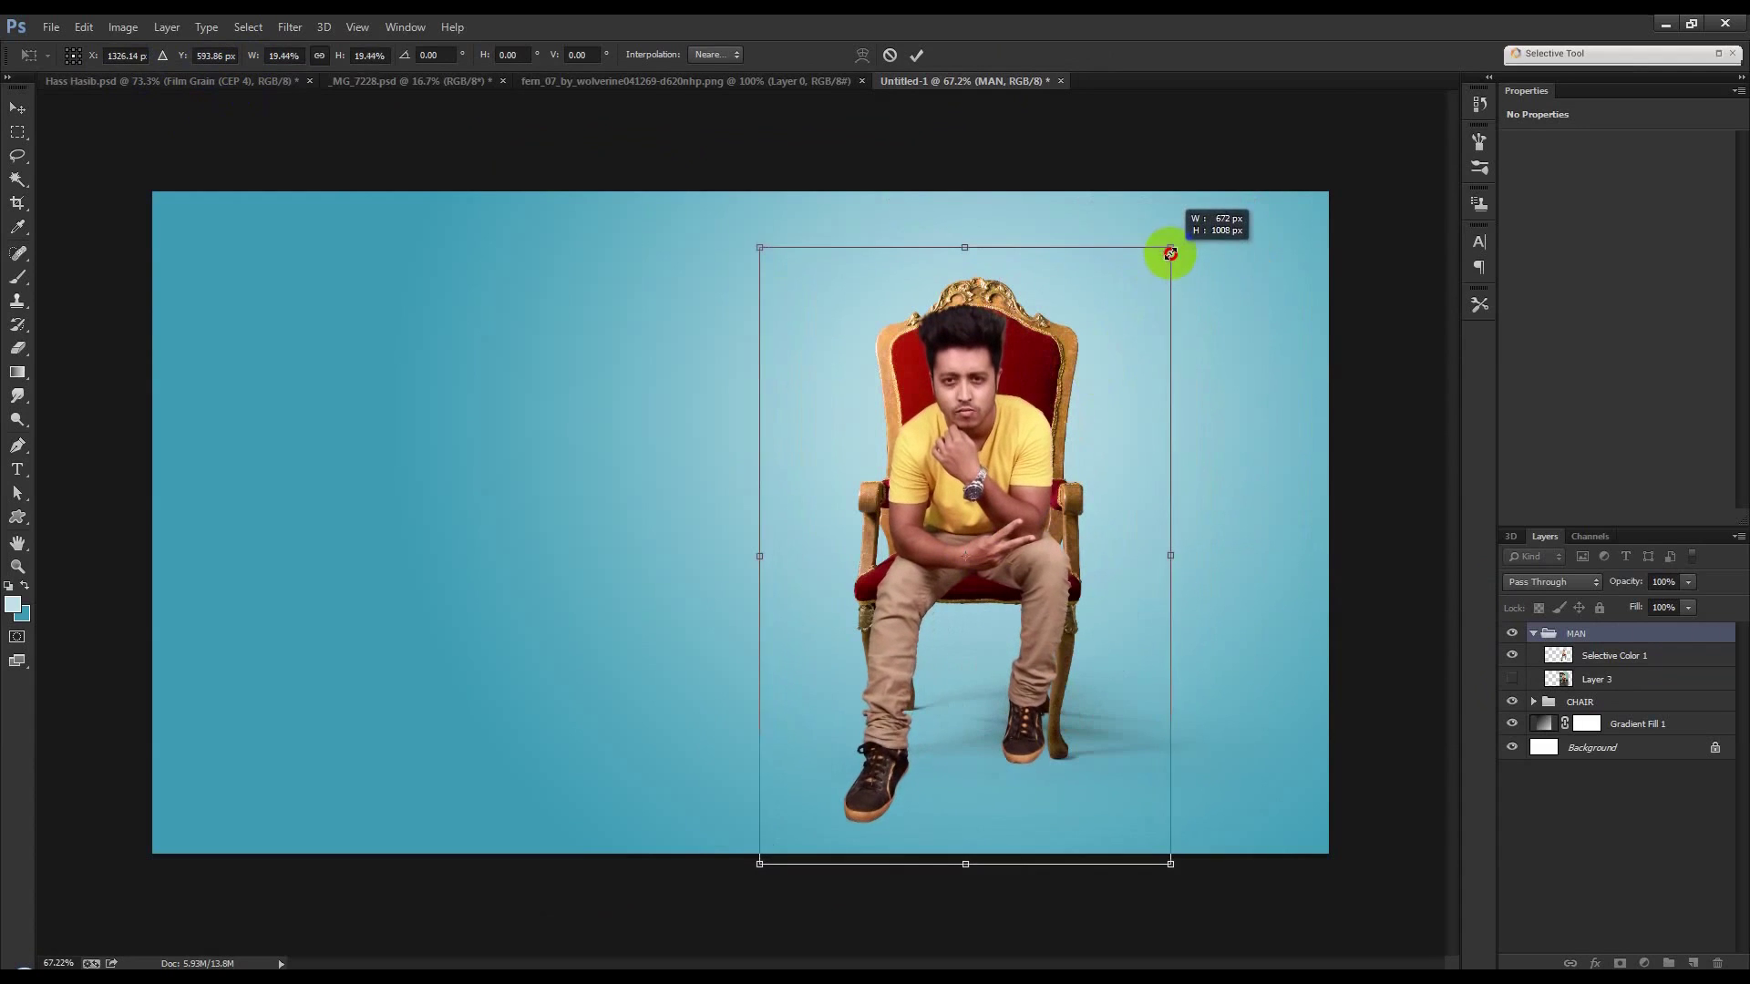
drag(1055, 352, 1071, 365)
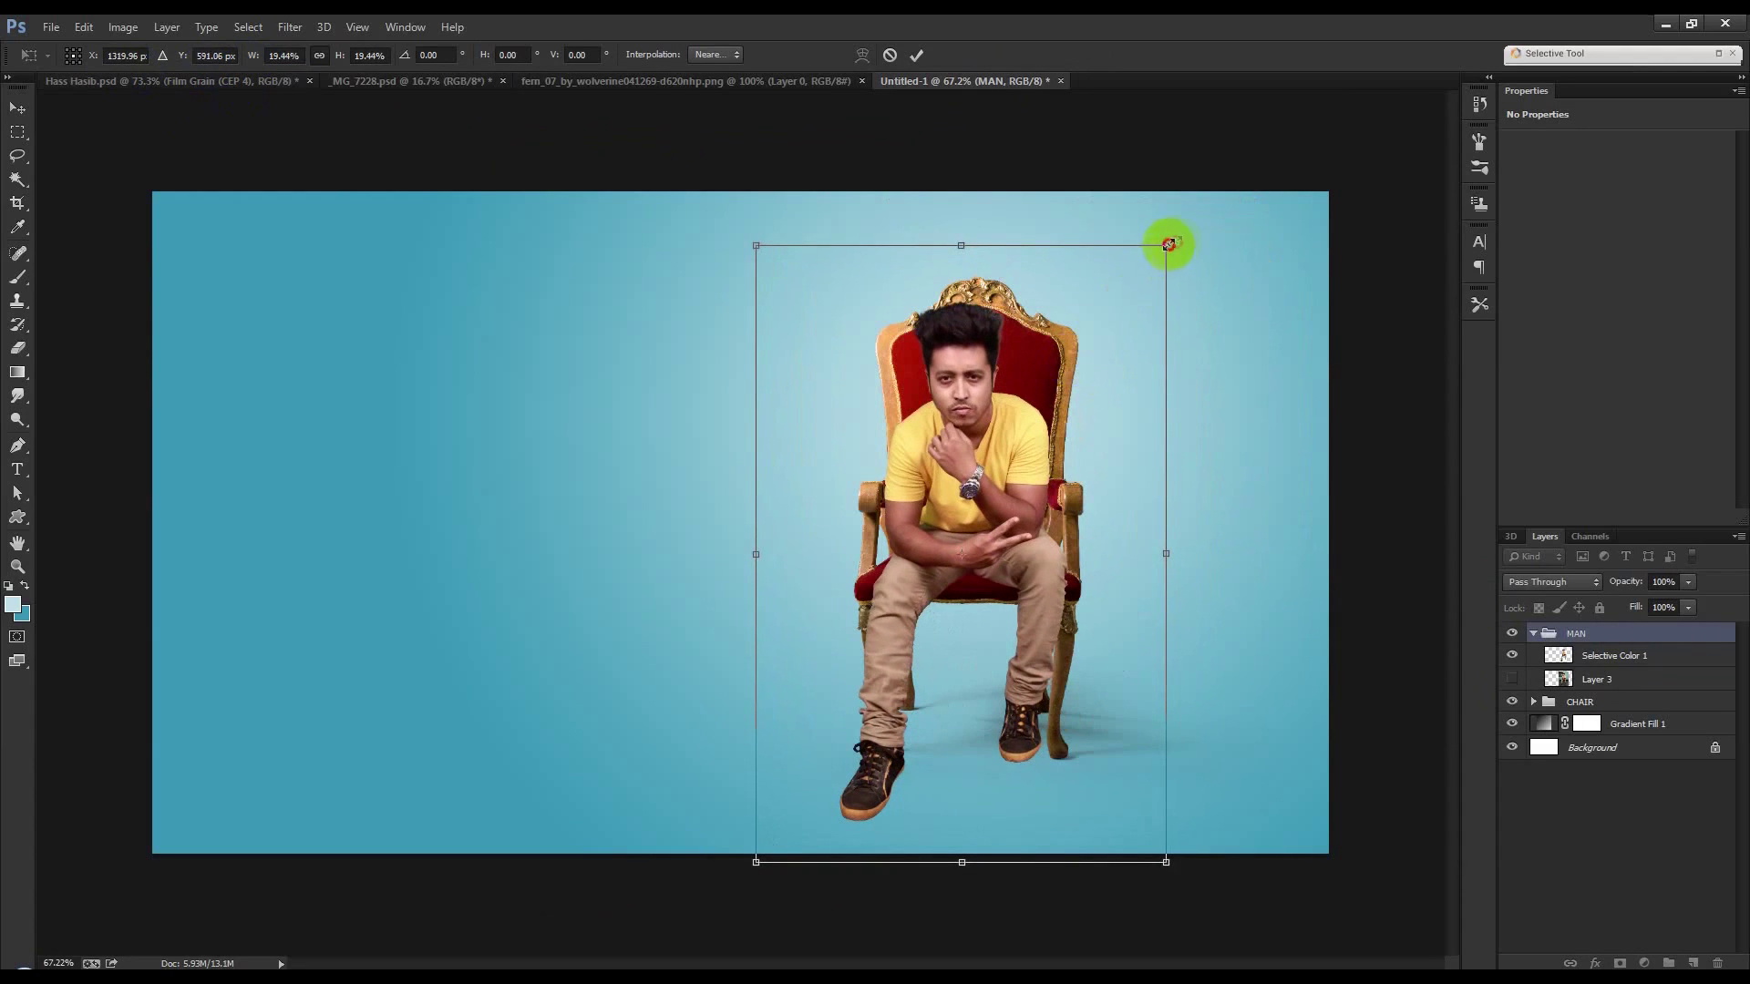
drag(1170, 244, 1210, 258)
drag(1073, 387, 1086, 392)
drag(1243, 429, 1250, 434)
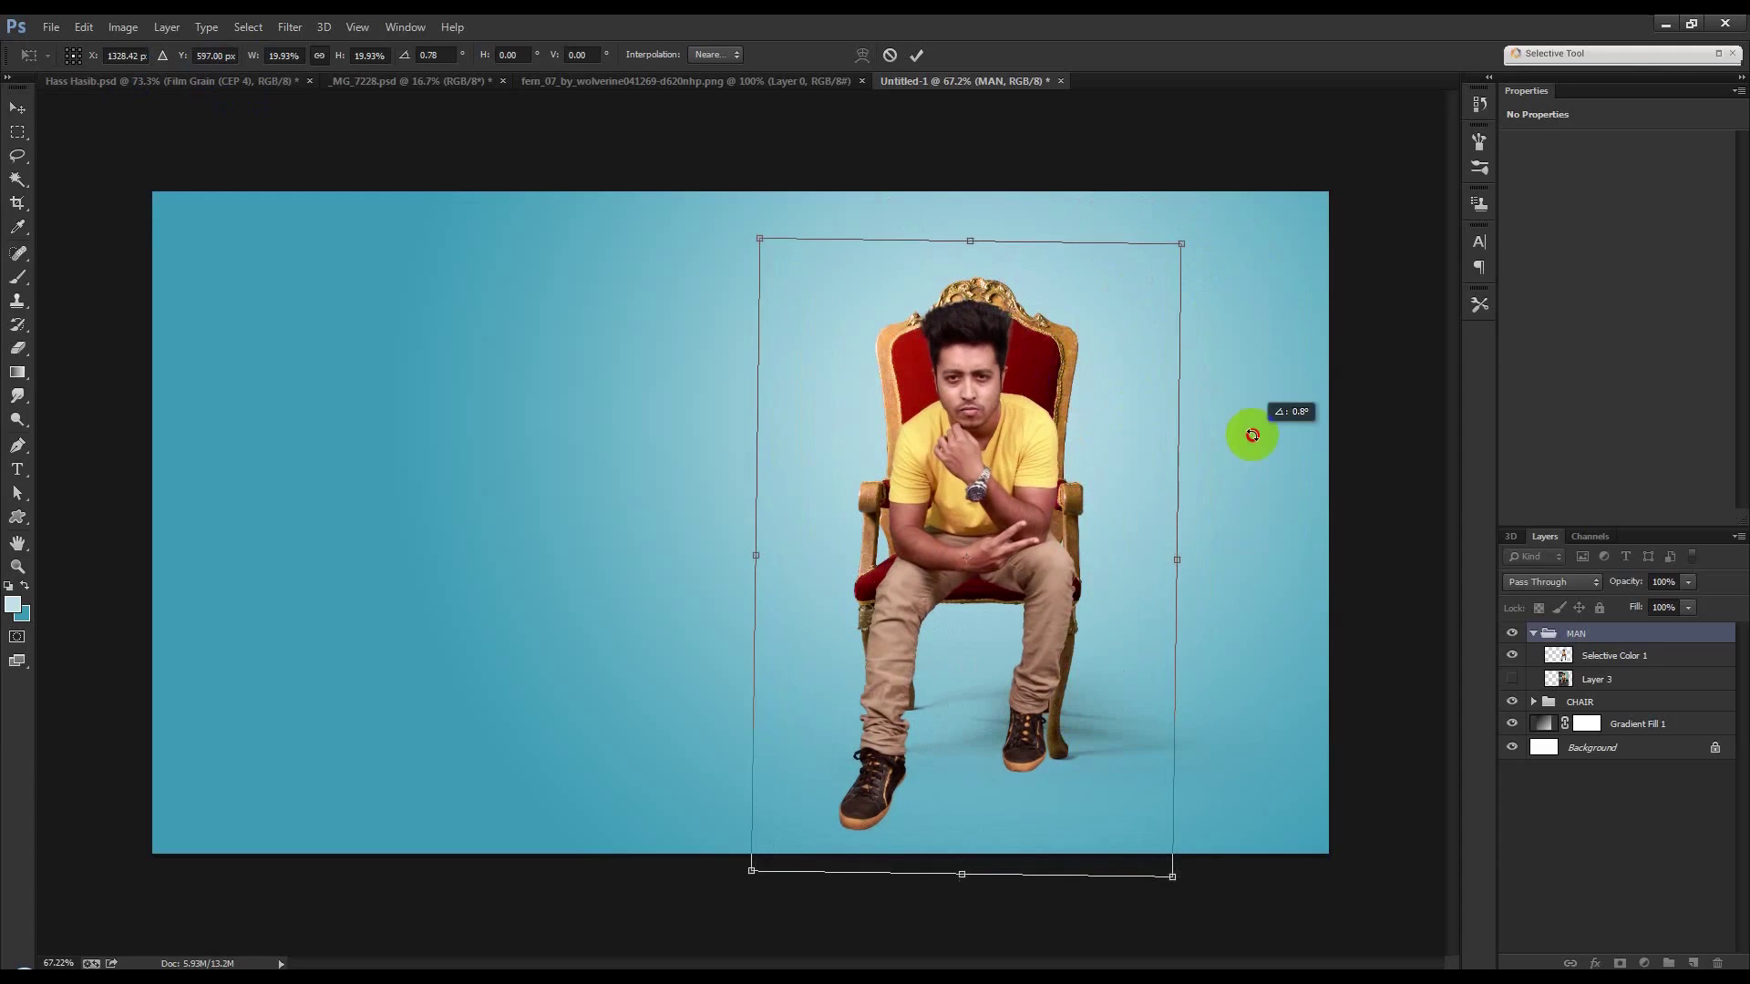
drag(1018, 438, 1014, 432)
double_click(1014, 432)
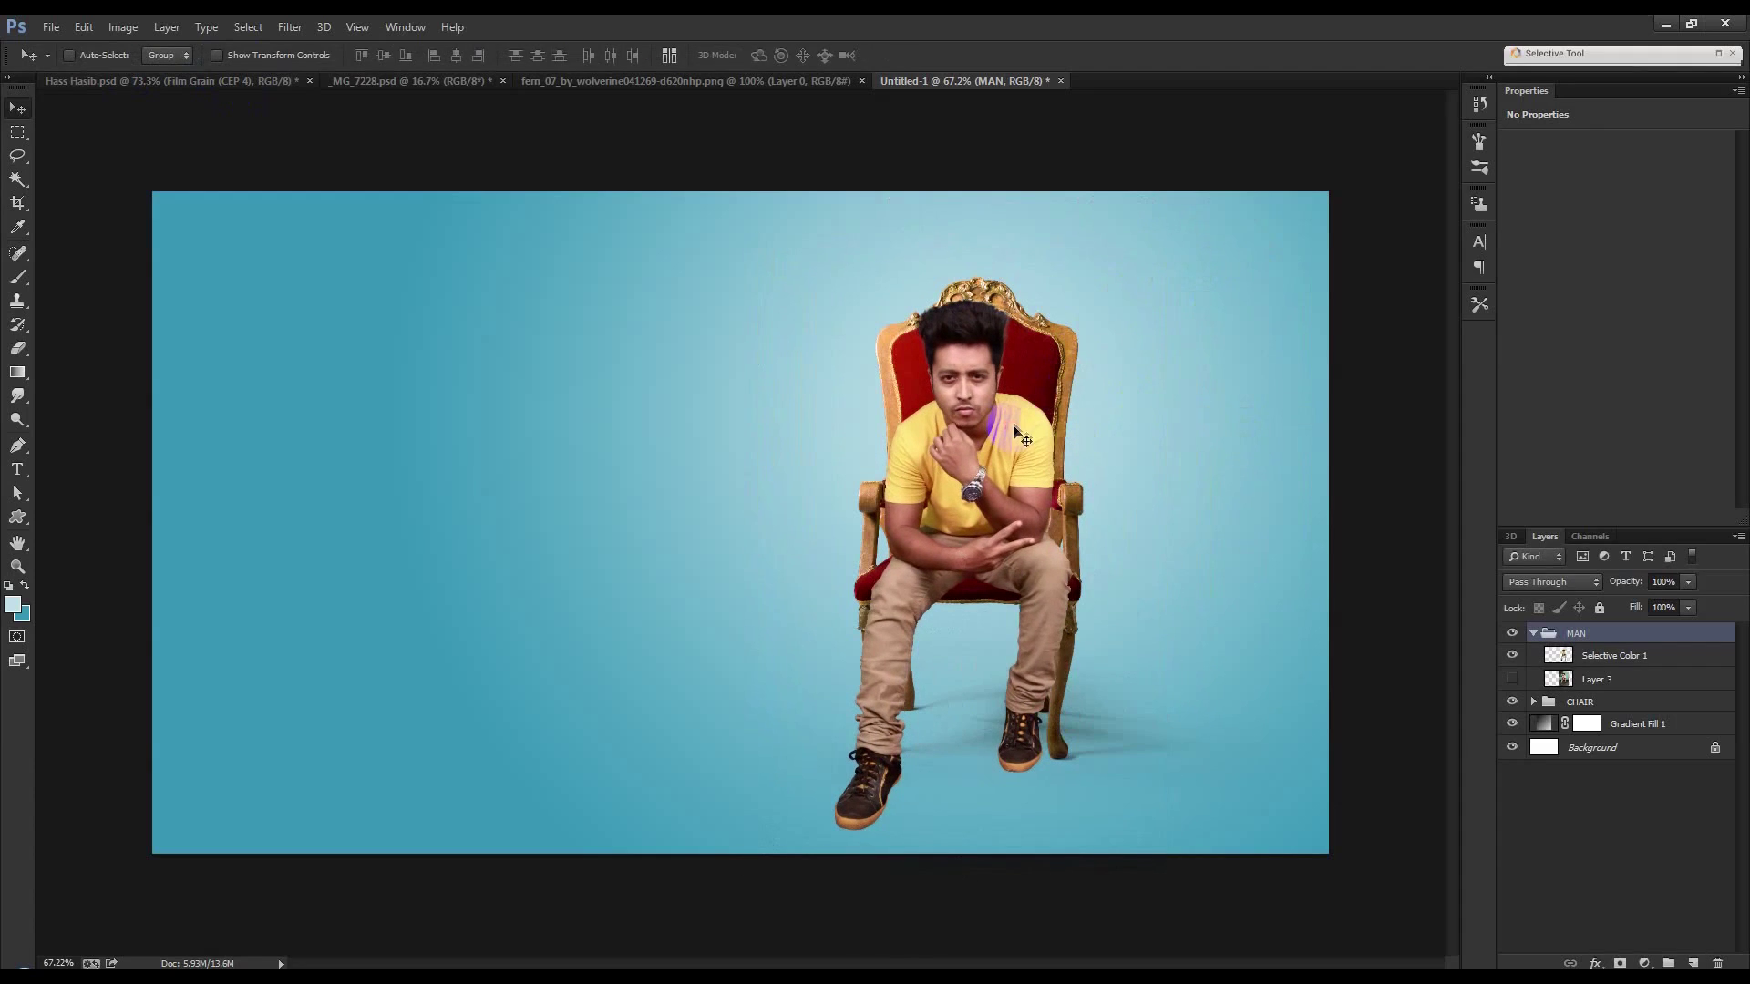
scroll(1019, 428, up, 1)
Show the room photo on Layer 3 again and apply Shadows/Highlights to lighten it.
click(1597, 679)
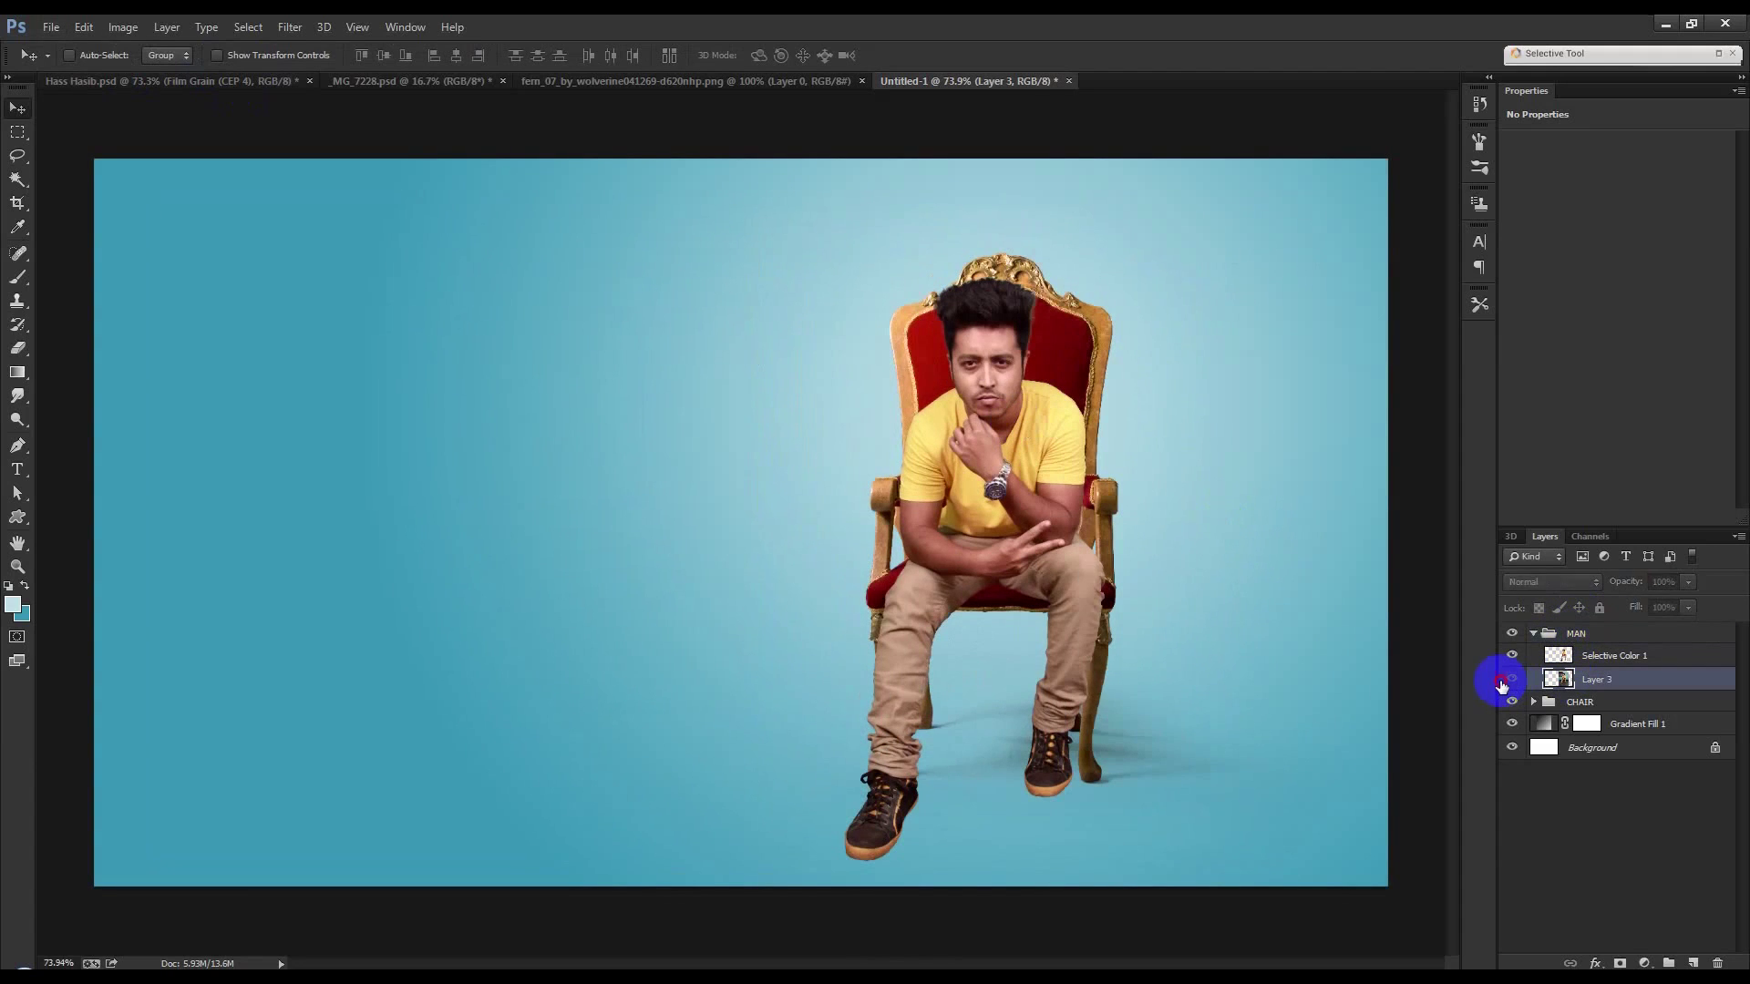
click(1513, 680)
click(122, 29)
click(429, 385)
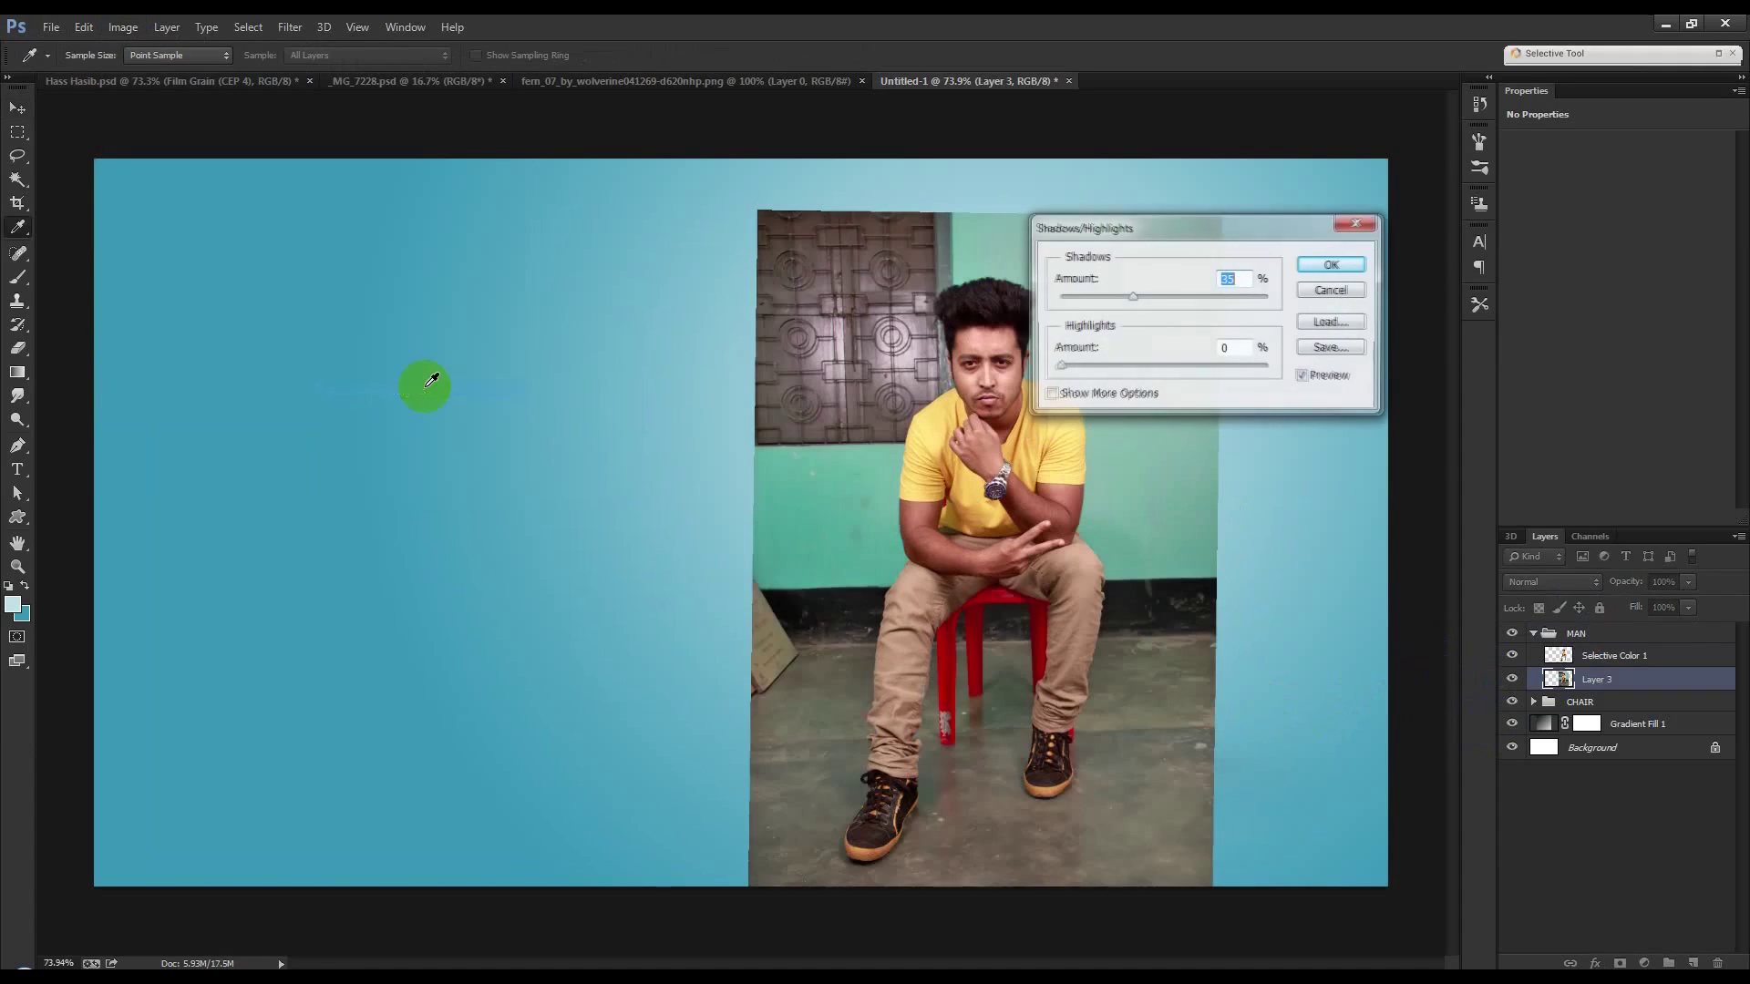
click(1329, 265)
Try Color Balance without keeping it, then convert Layer 3 to black and white.
click(124, 26)
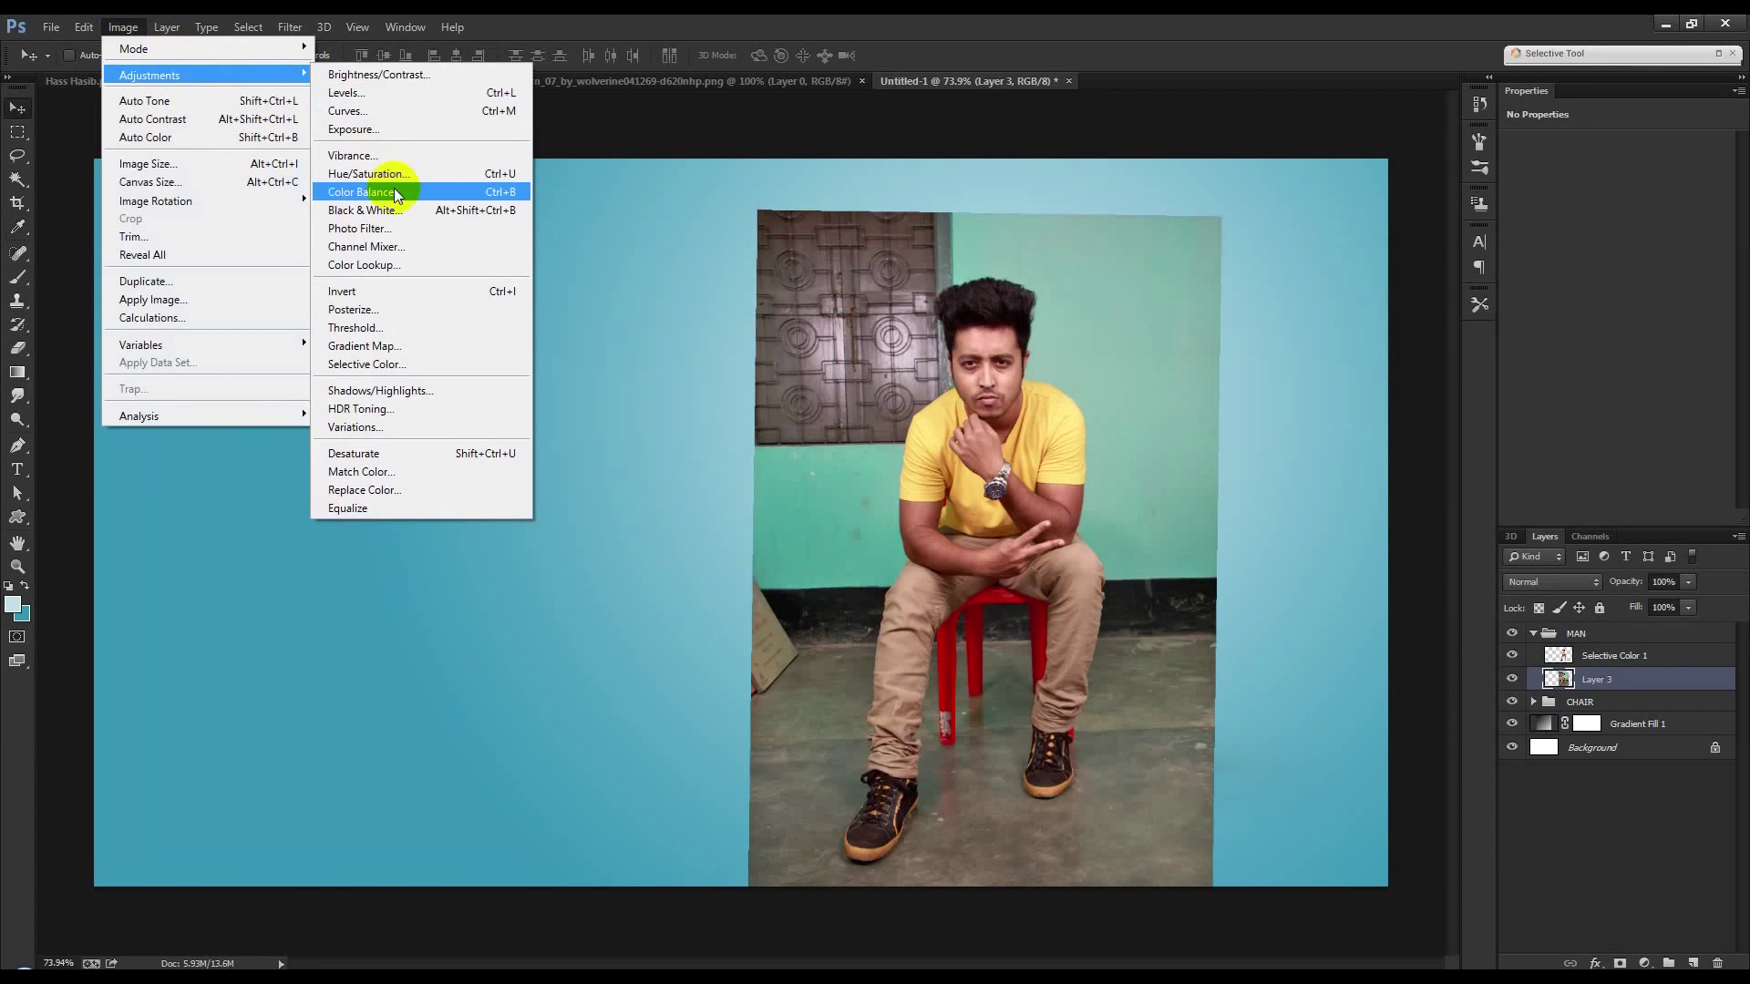
mouse_move(205, 75)
click(394, 192)
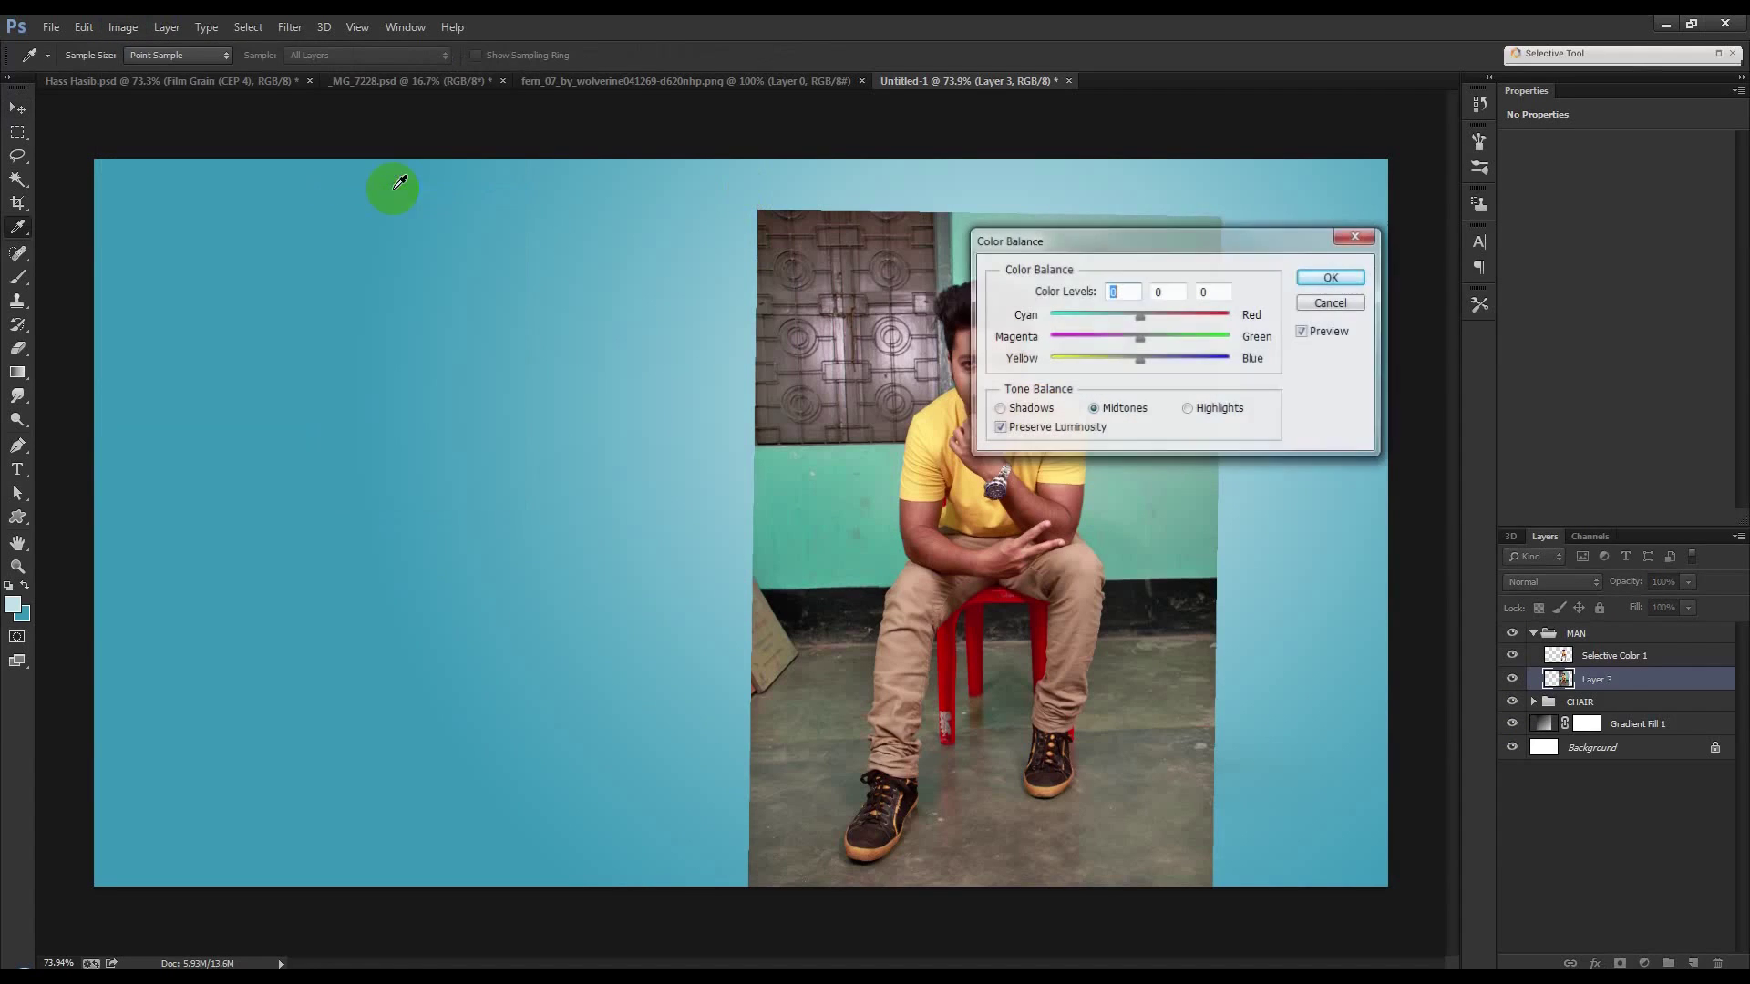
click(1323, 308)
click(123, 26)
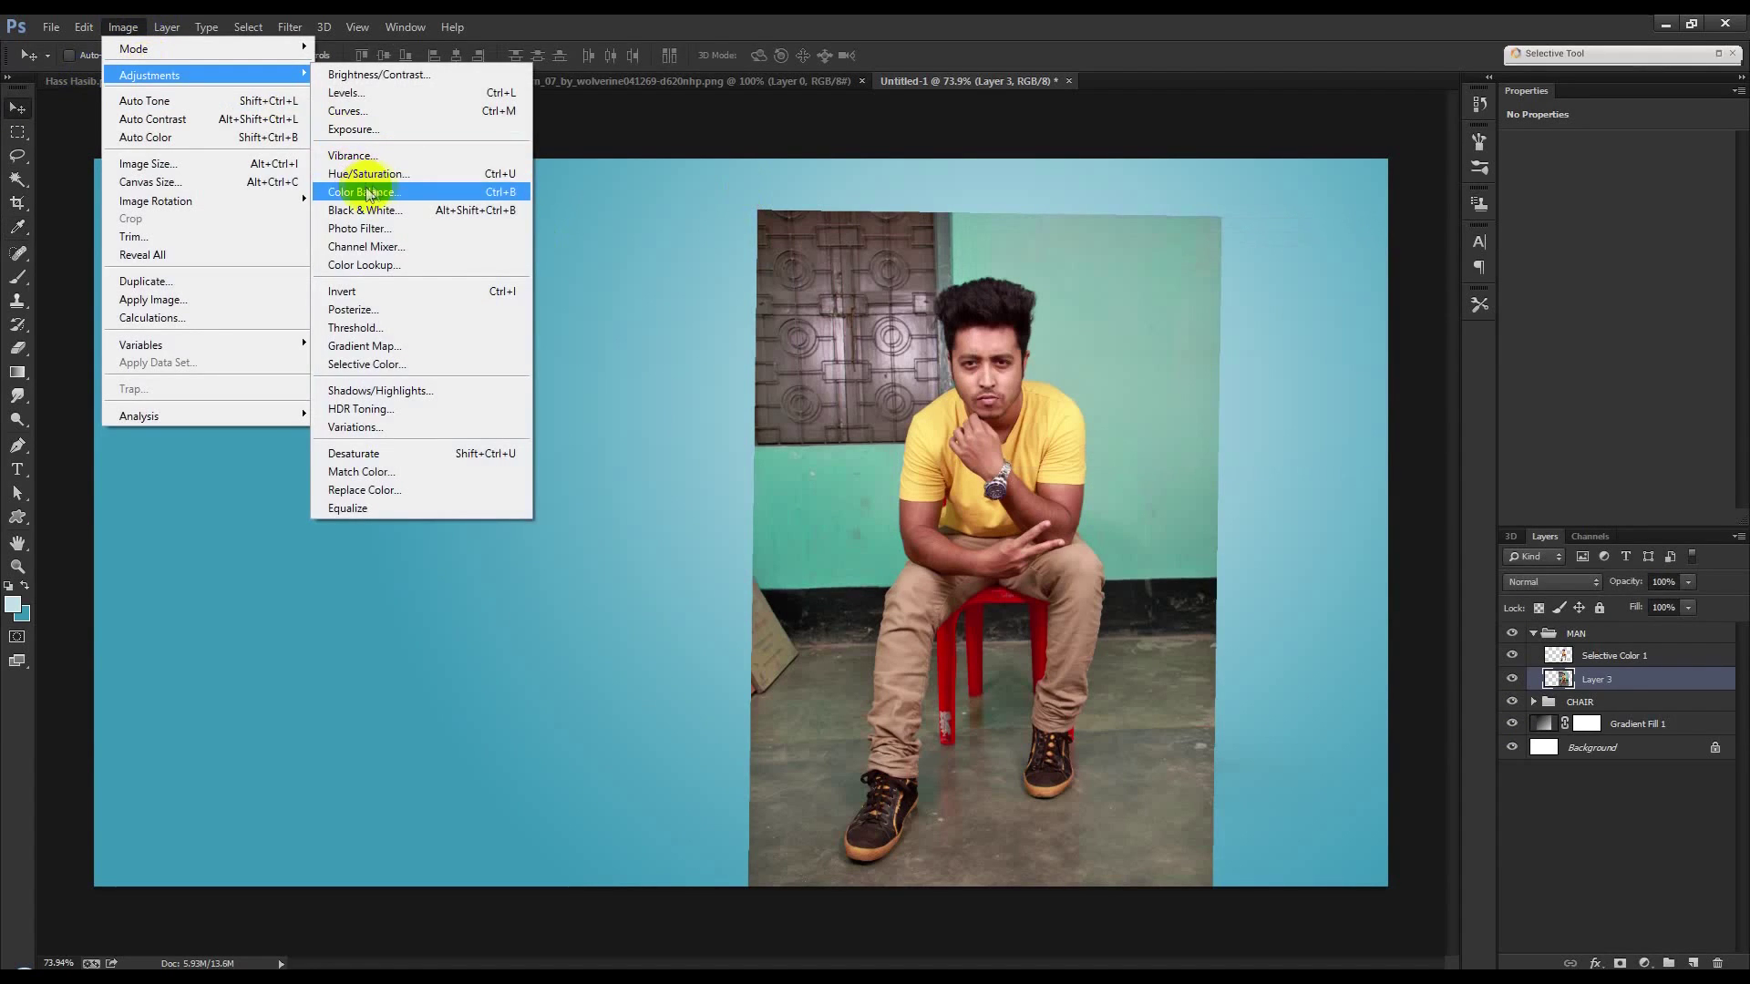
click(365, 210)
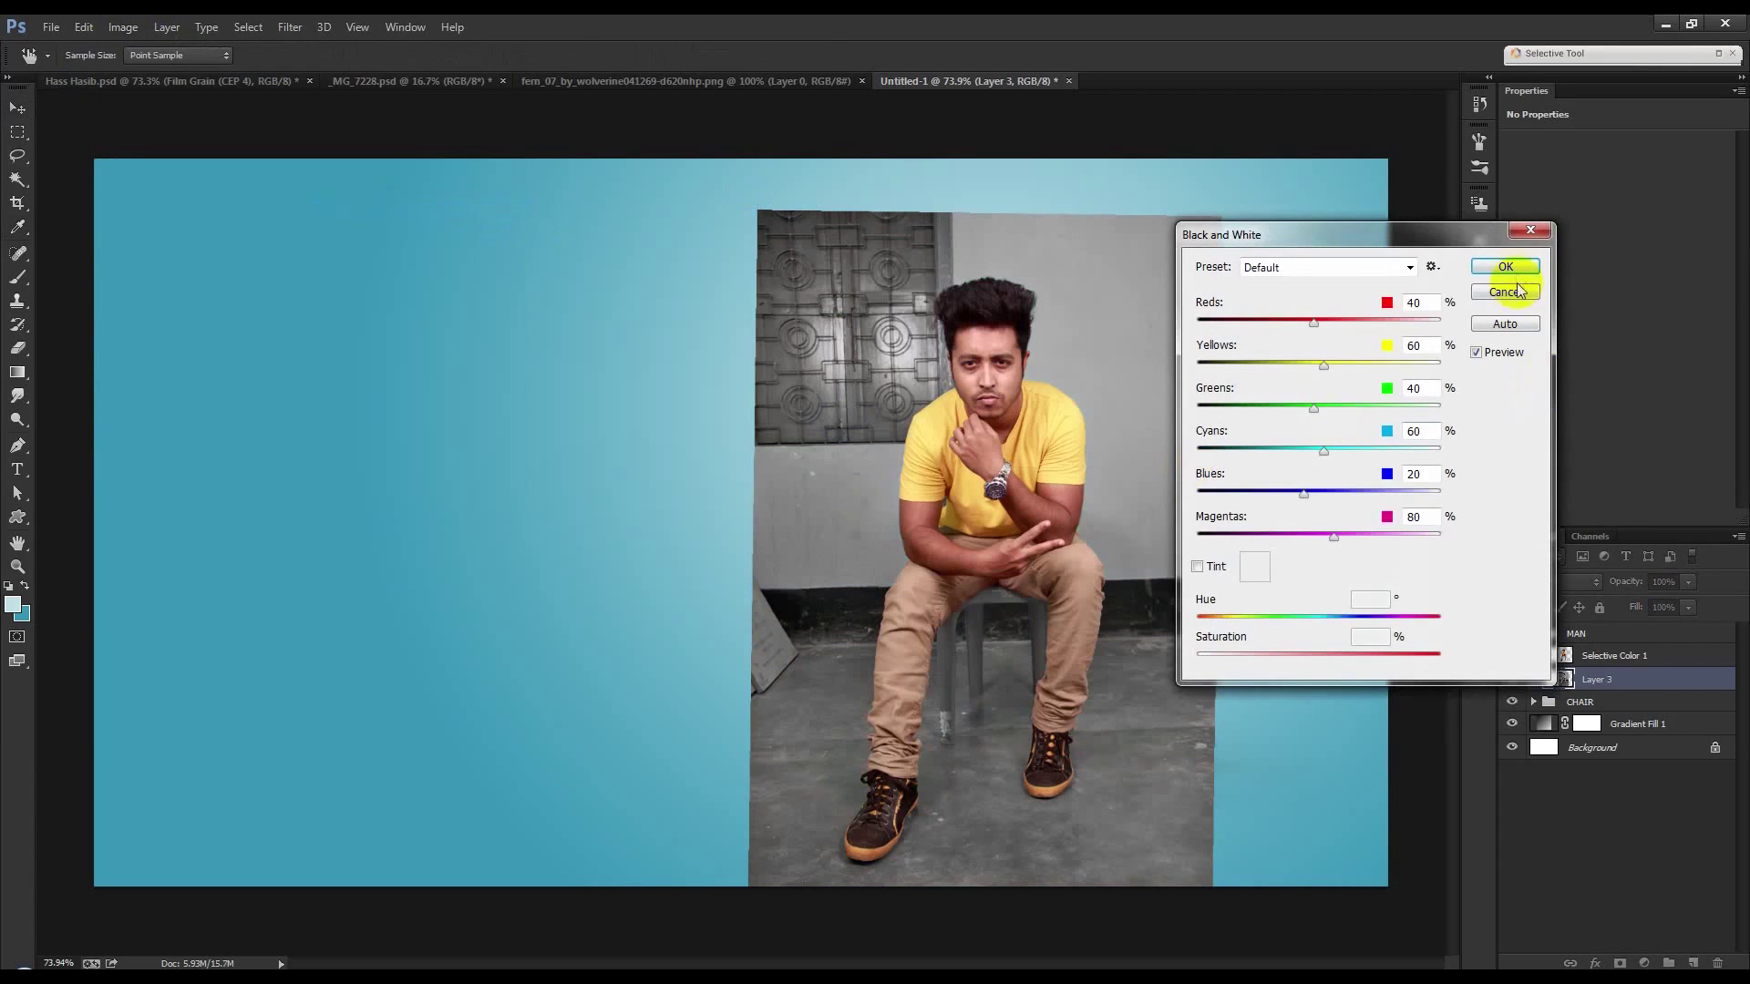
click(1504, 292)
Brighten Layer 3 with a raised Curves midpoint and give it a layer mask.
click(123, 27)
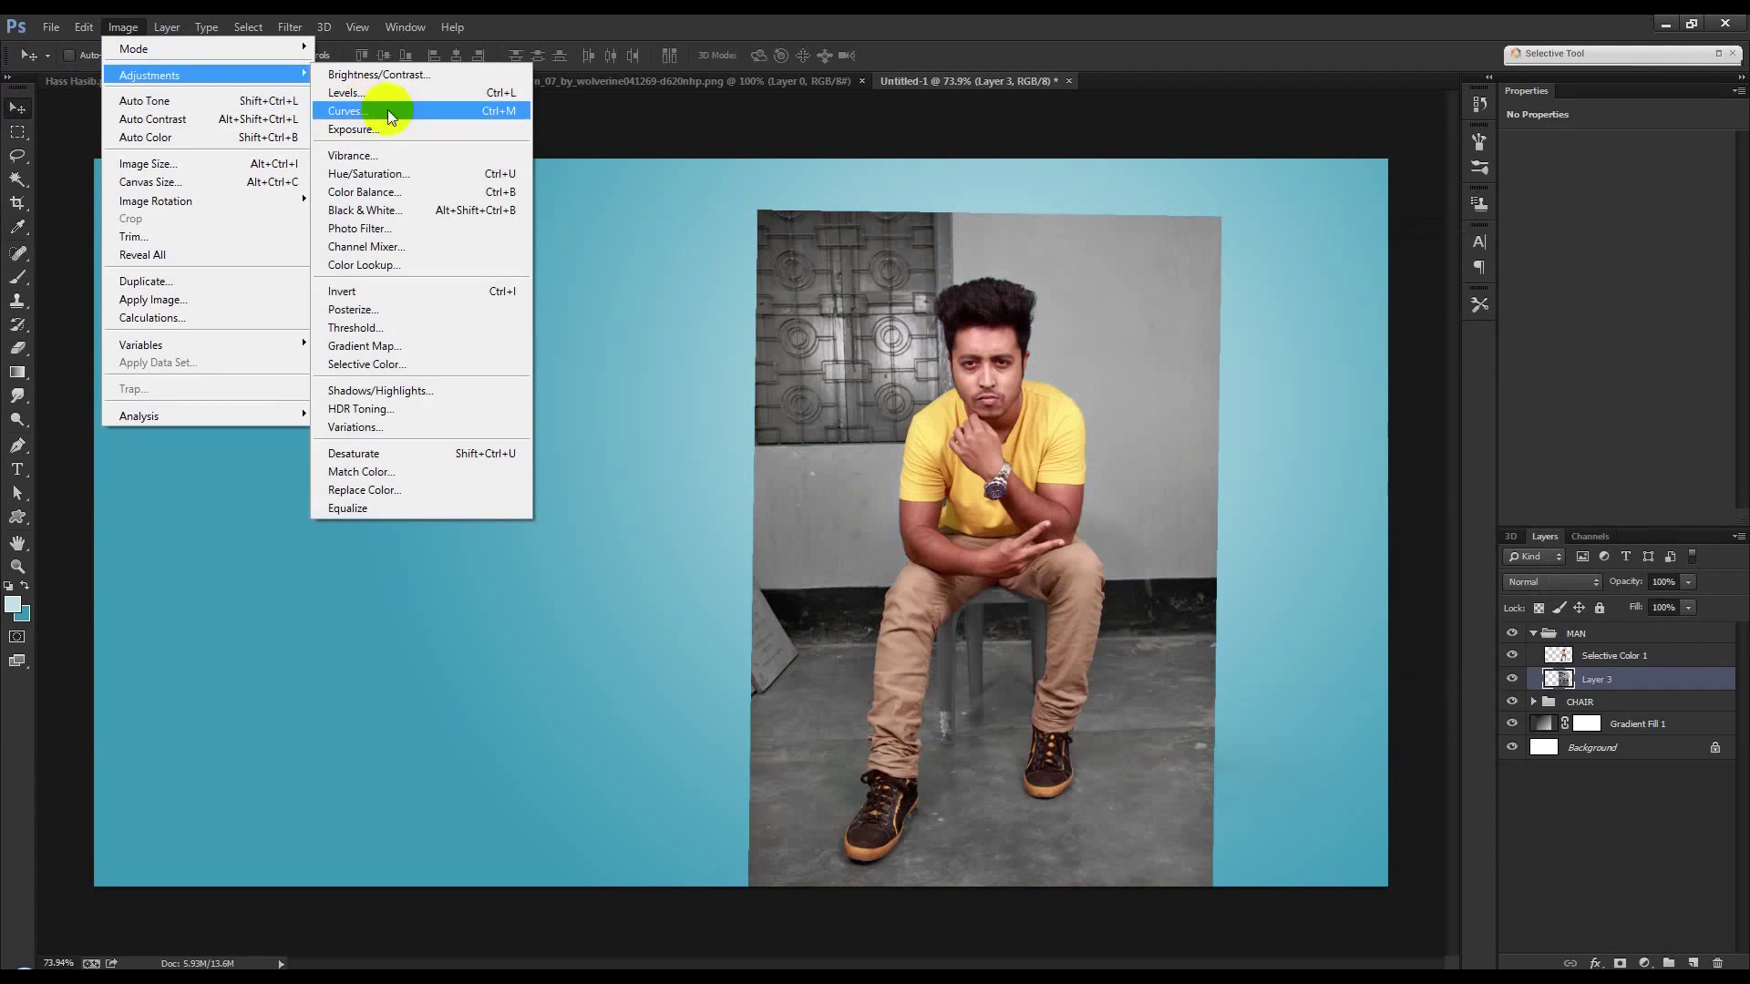
click(391, 111)
mouse_move(1223, 332)
mouse_down()
mouse_move(1184, 313)
mouse_move(1206, 325)
mouse_up()
click(1441, 184)
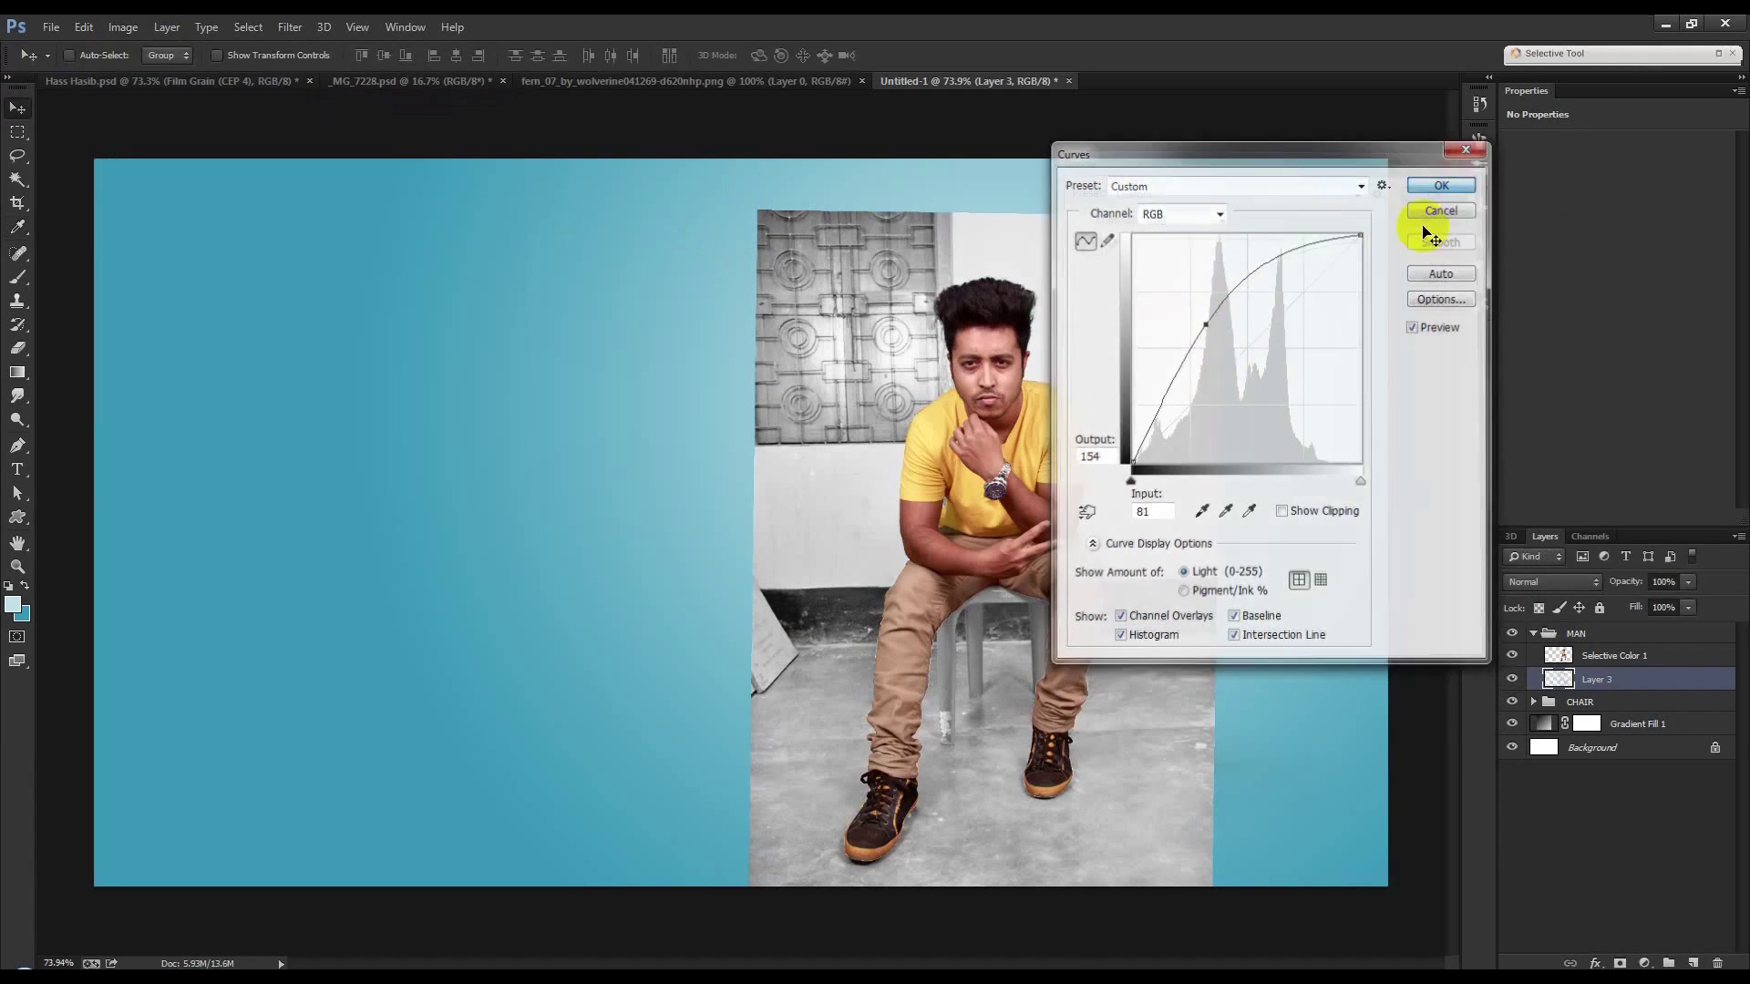
click(1620, 963)
Set Layer 3 to Multiply blending and fill its mask with black.
click(1553, 582)
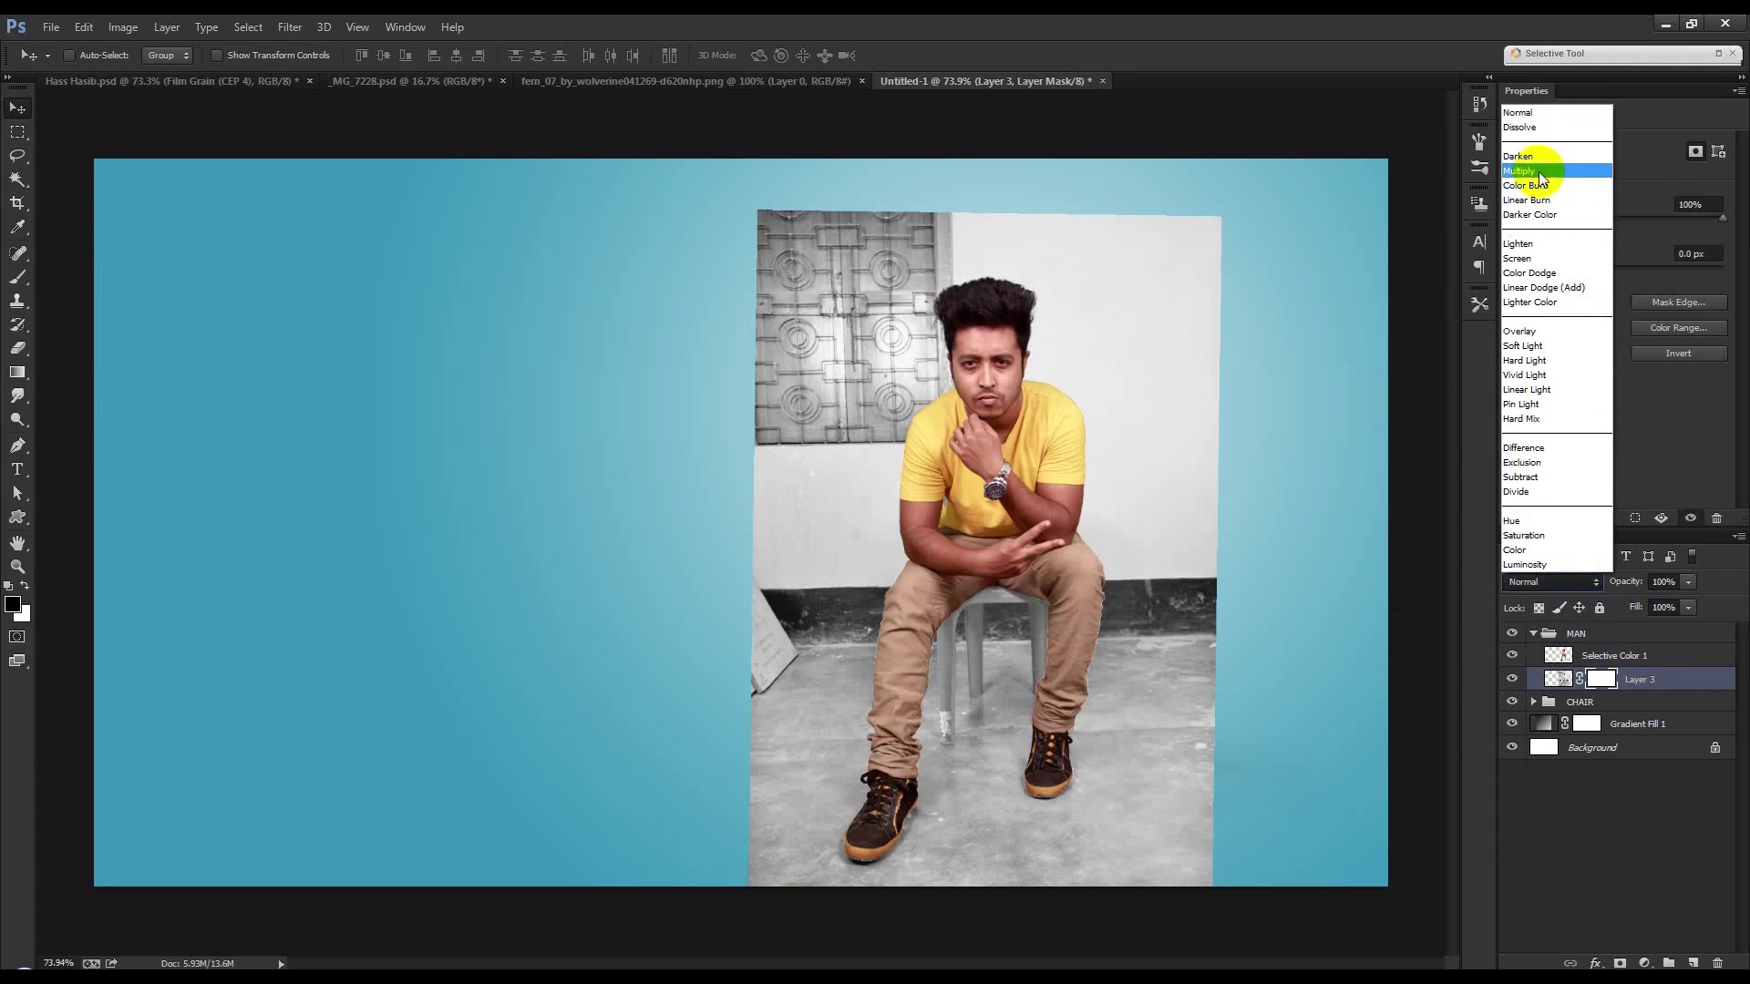
click(1538, 170)
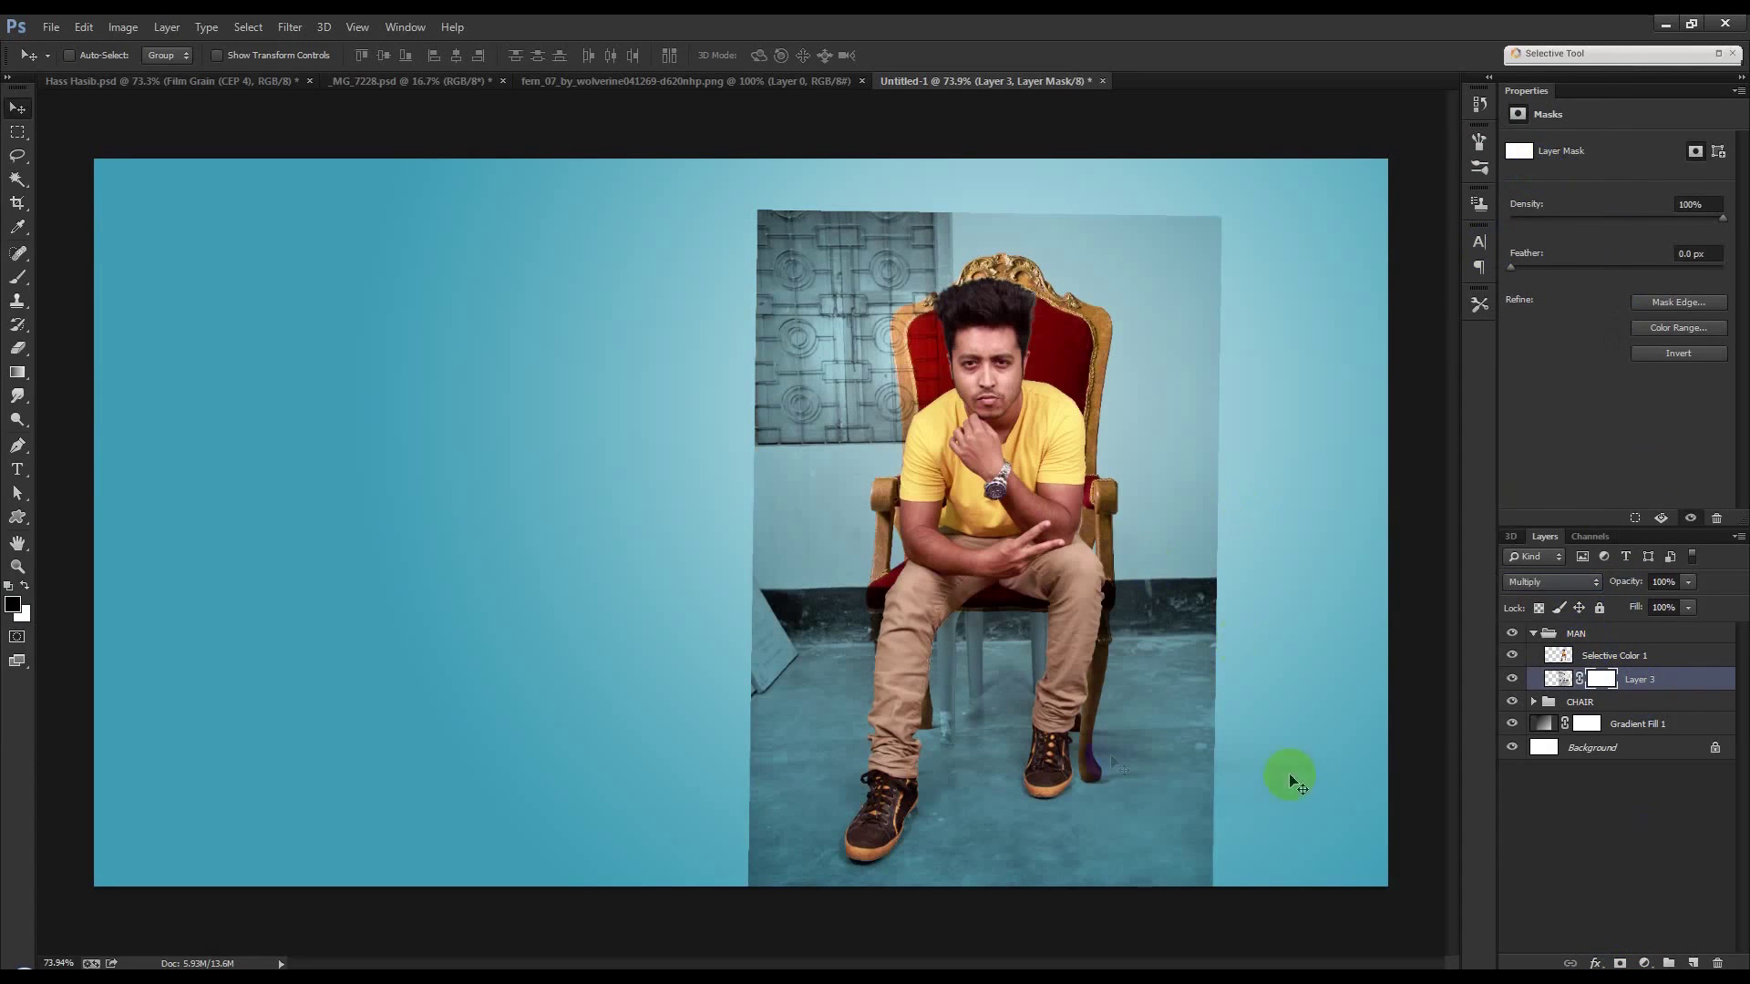
click(83, 26)
click(137, 294)
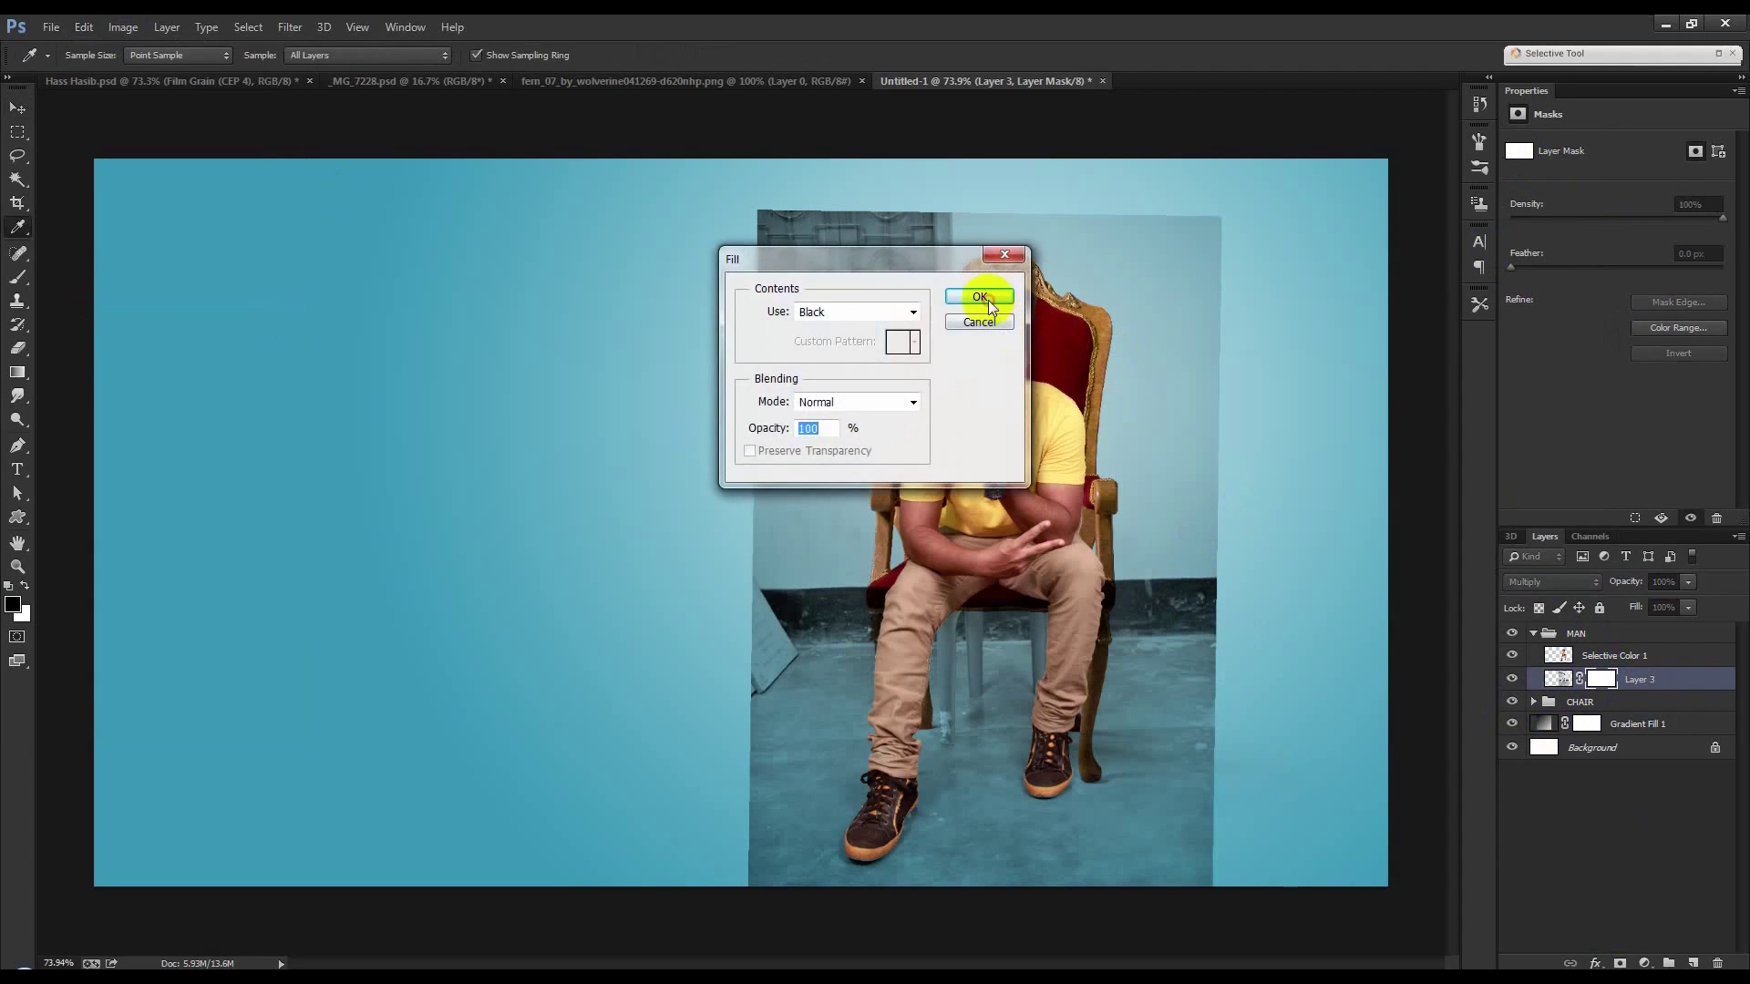
click(979, 297)
Choose a smaller brush and start painting the mask near the left shoe.
click(17, 278)
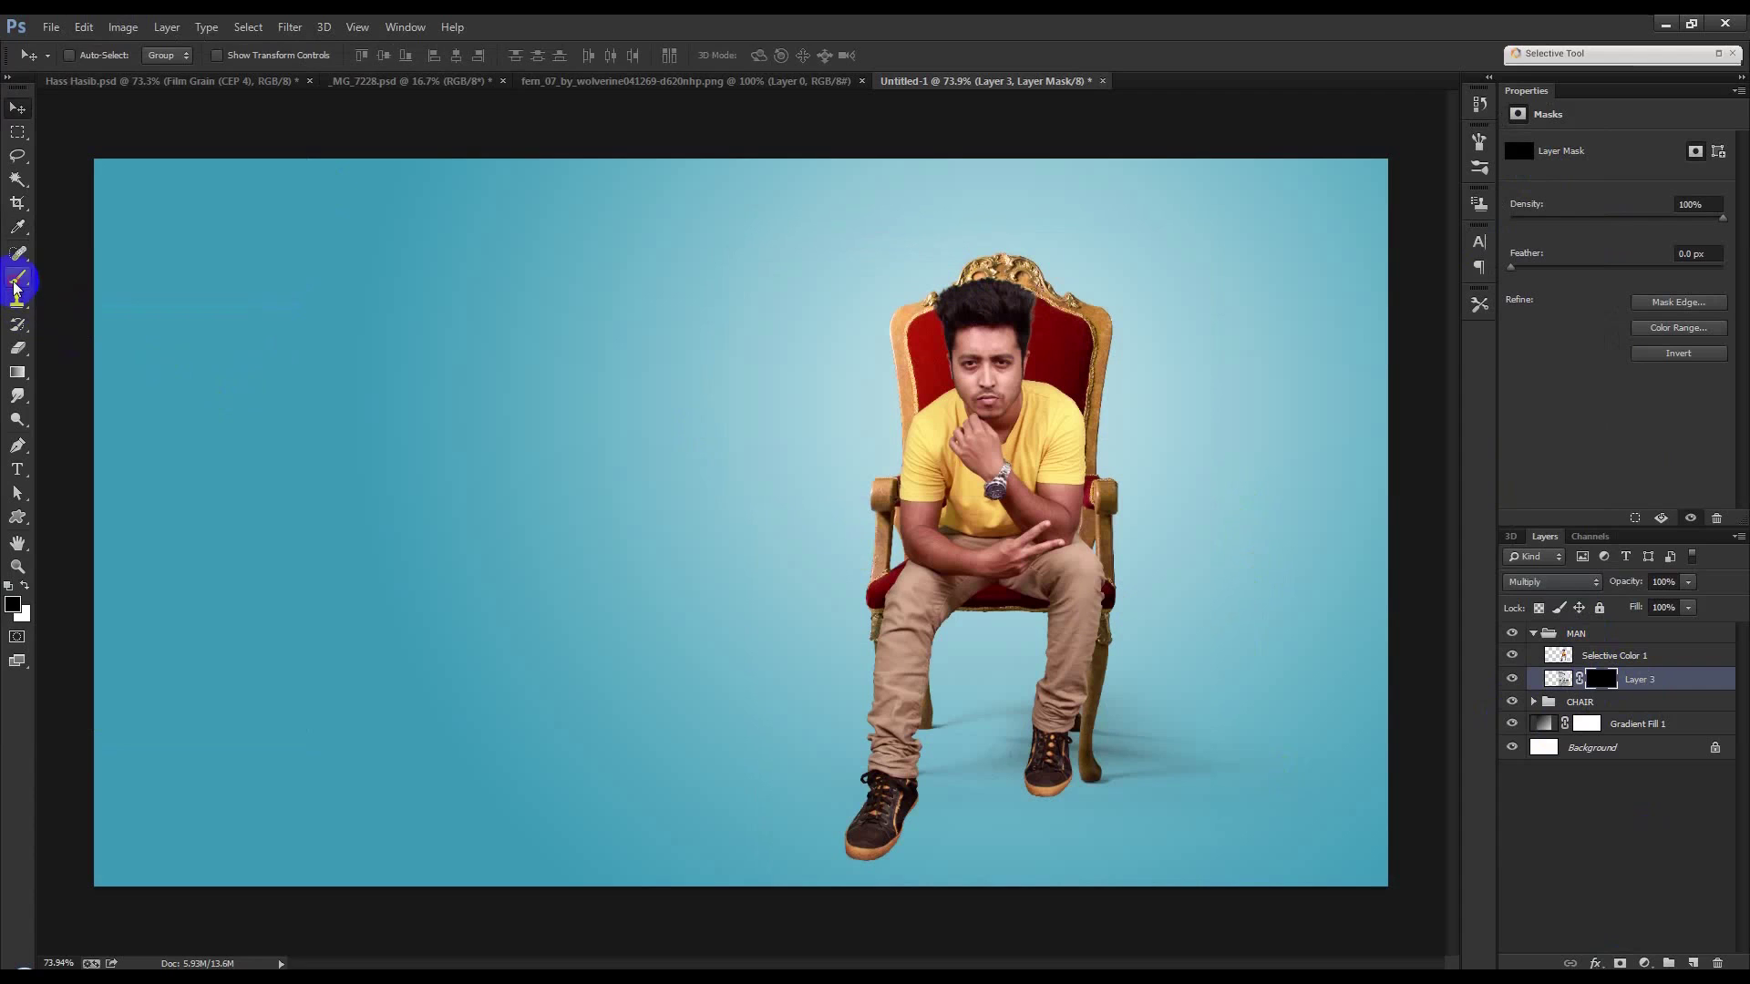
scroll(957, 756, up, 2)
scroll(939, 789, up, 2)
scroll(898, 784, up, 2)
key(bracketleft)
key(bracketleft)
key(bracketleft)
click(793, 725)
key(bracketleft)
key(bracketleft)
key(bracketleft)
Paint white on the mask to reveal shadows around the left heel and right shoe.
click(25, 590)
drag(839, 821, 896, 709)
click(869, 702)
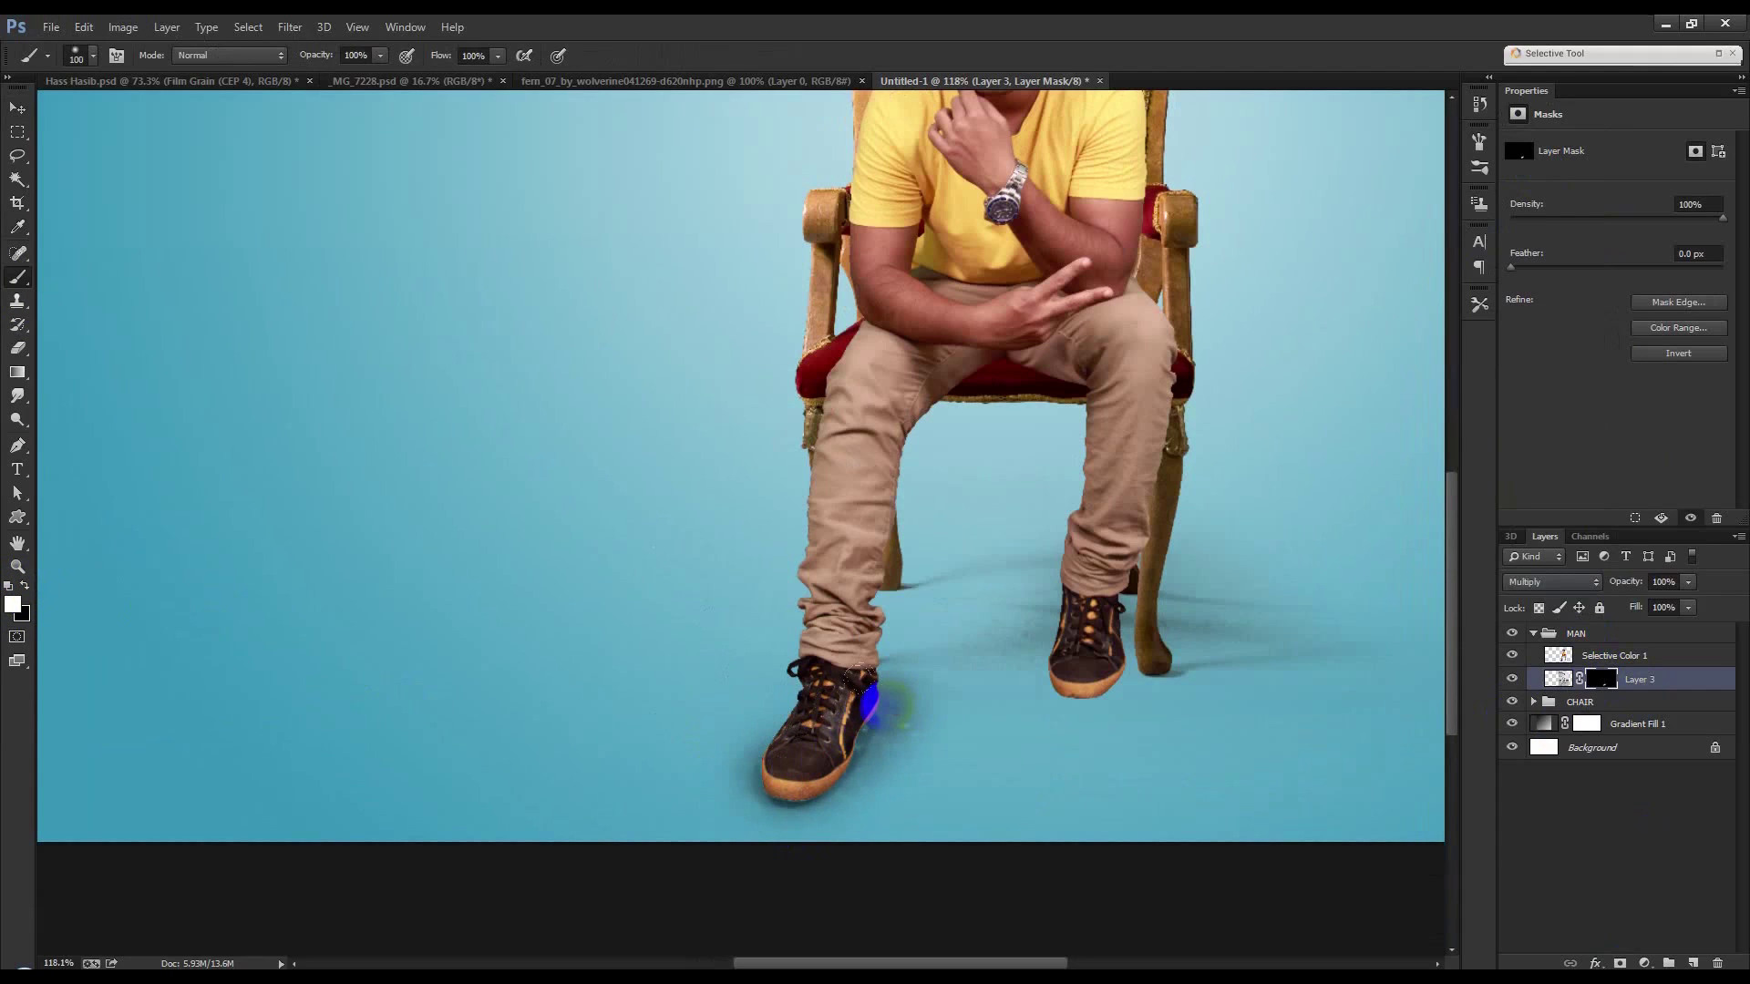
mouse_move(1085, 638)
mouse_down()
mouse_move(1063, 684)
mouse_move(1103, 663)
mouse_up()
click(816, 657)
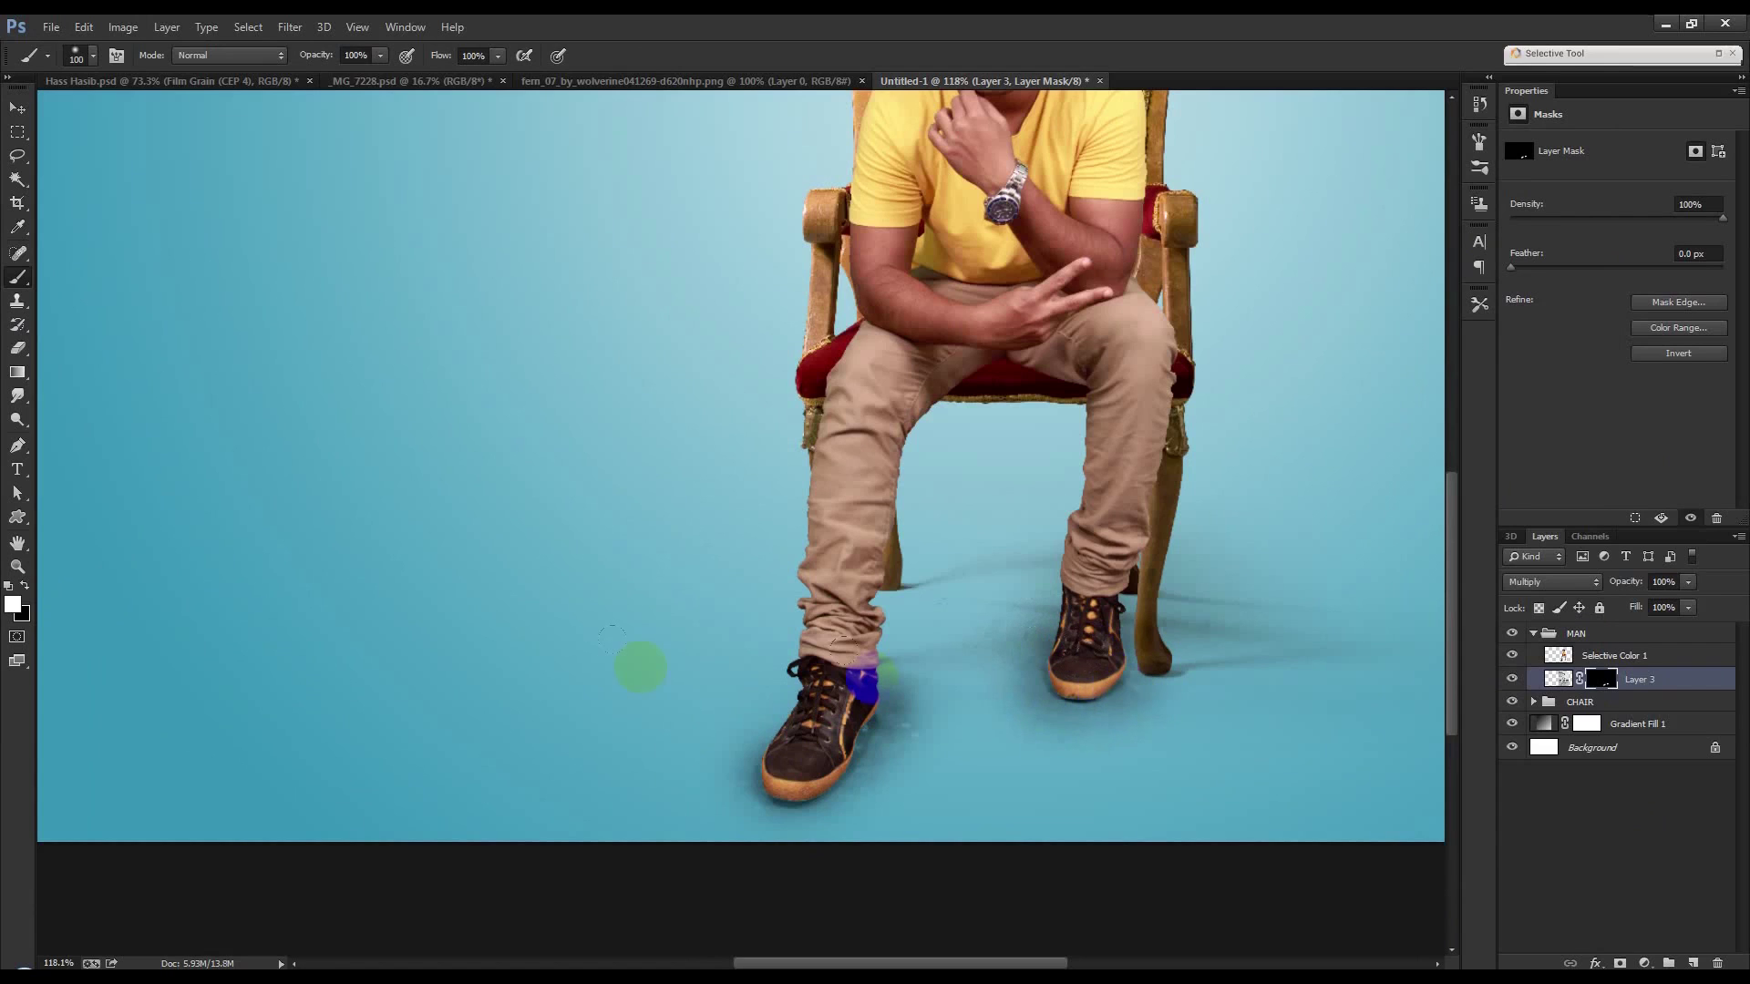
Drop the brush opacity to about 17% and softly paint floor shadows under the shoes and chair leg.
drag(356, 57, 271, 85)
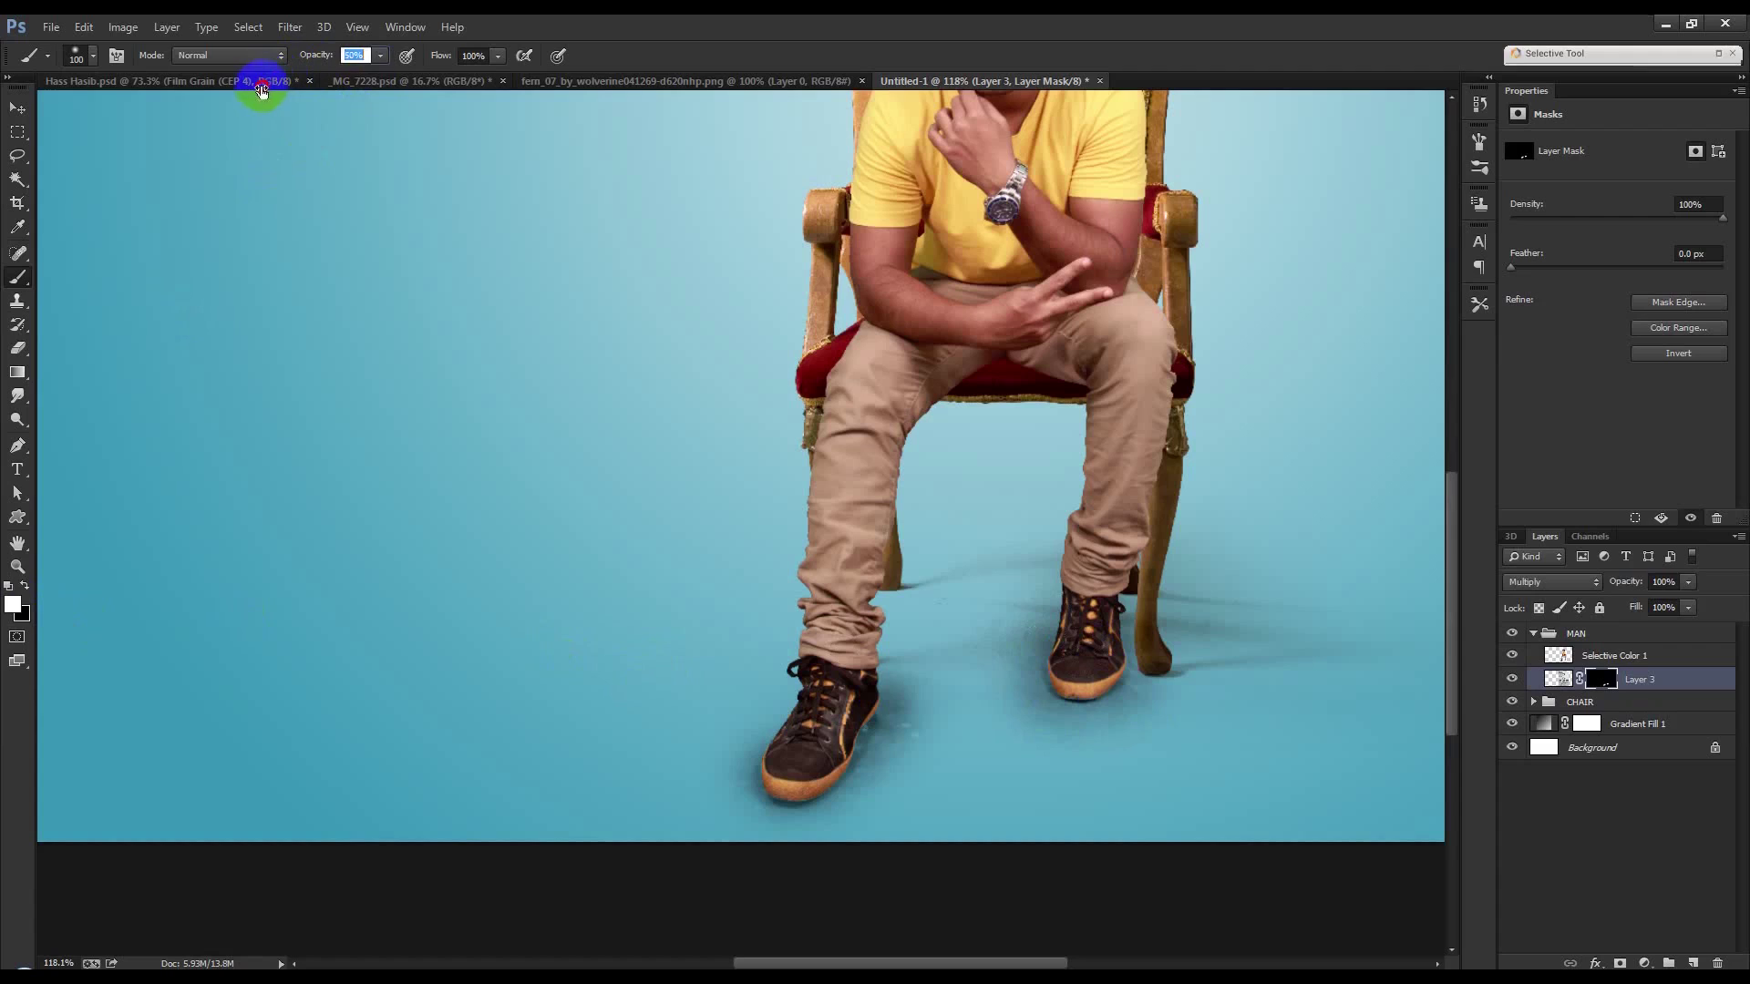
drag(232, 109, 236, 109)
drag(950, 694, 998, 714)
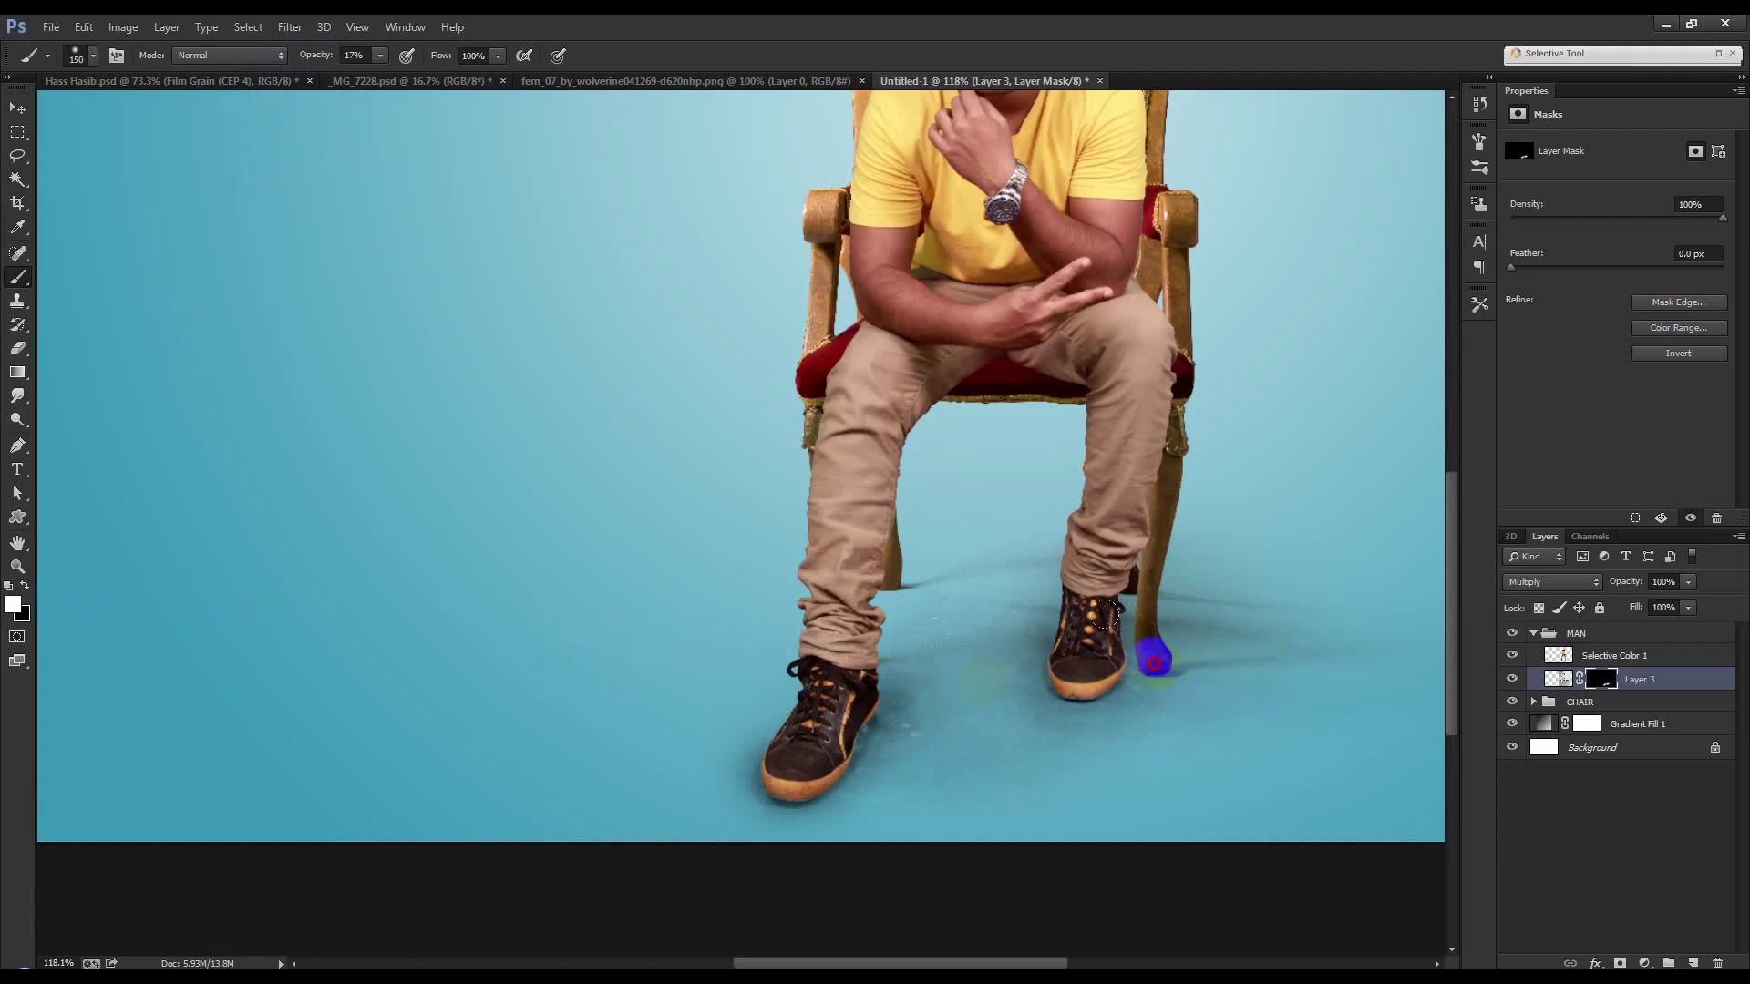
drag(802, 714, 740, 705)
click(1175, 686)
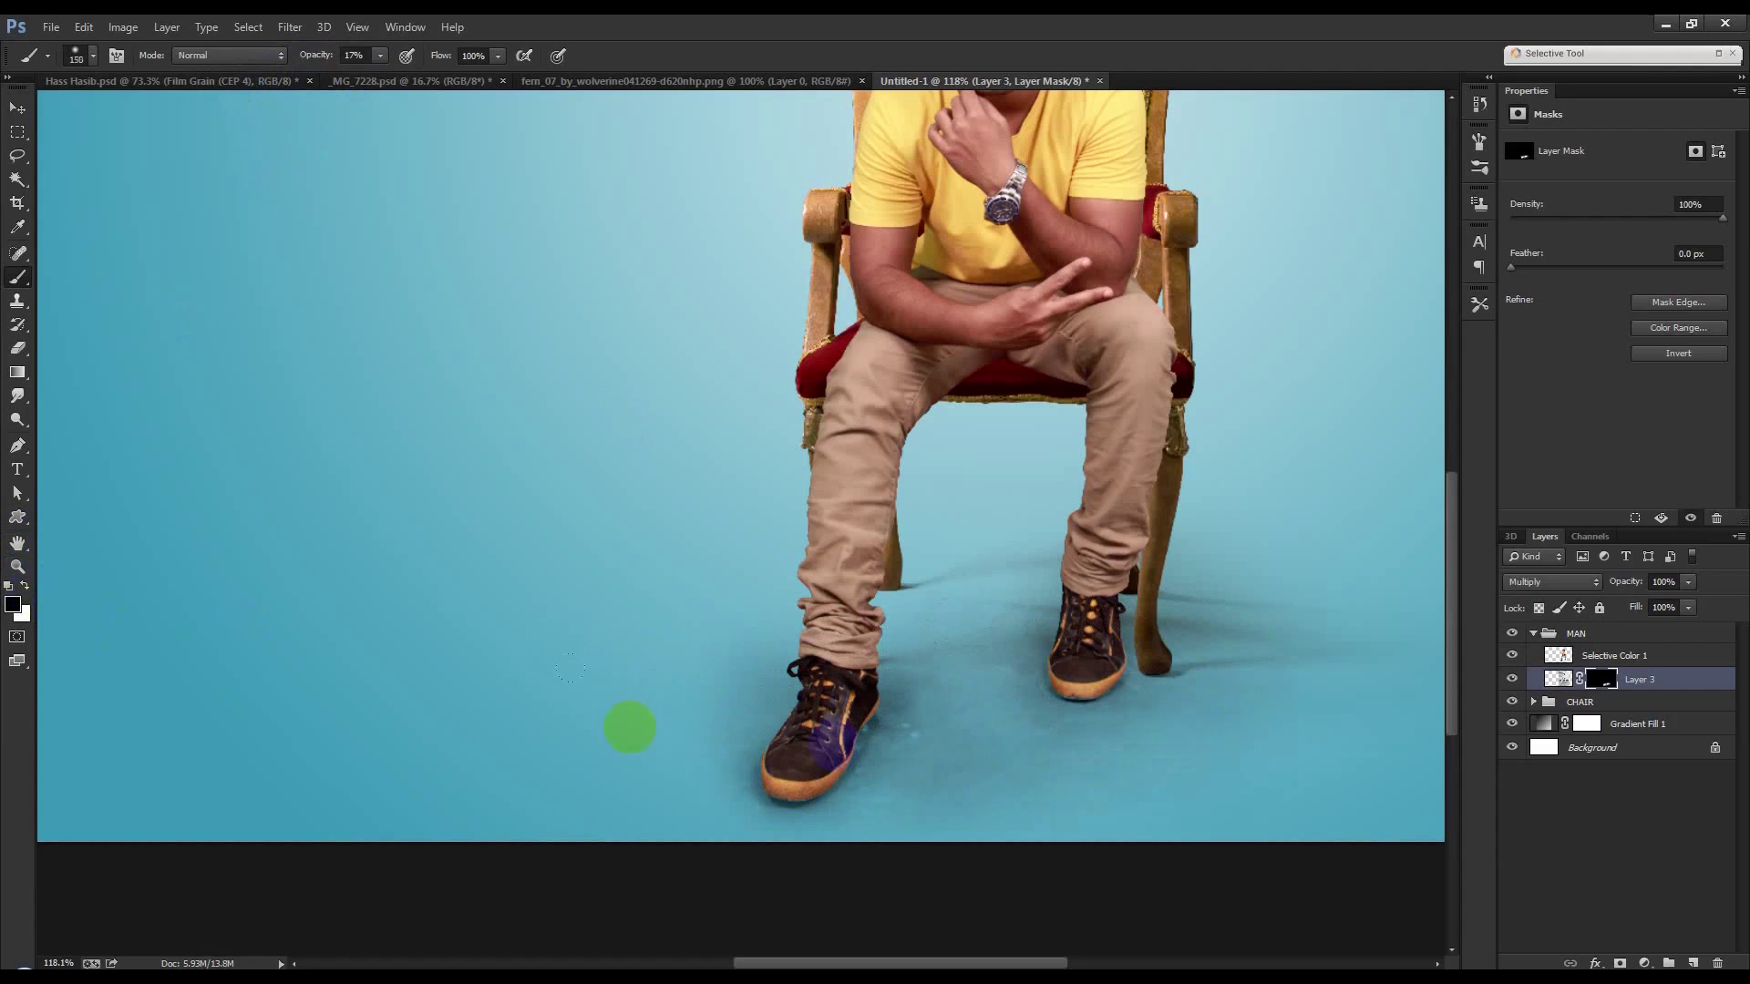
drag(931, 777, 734, 828)
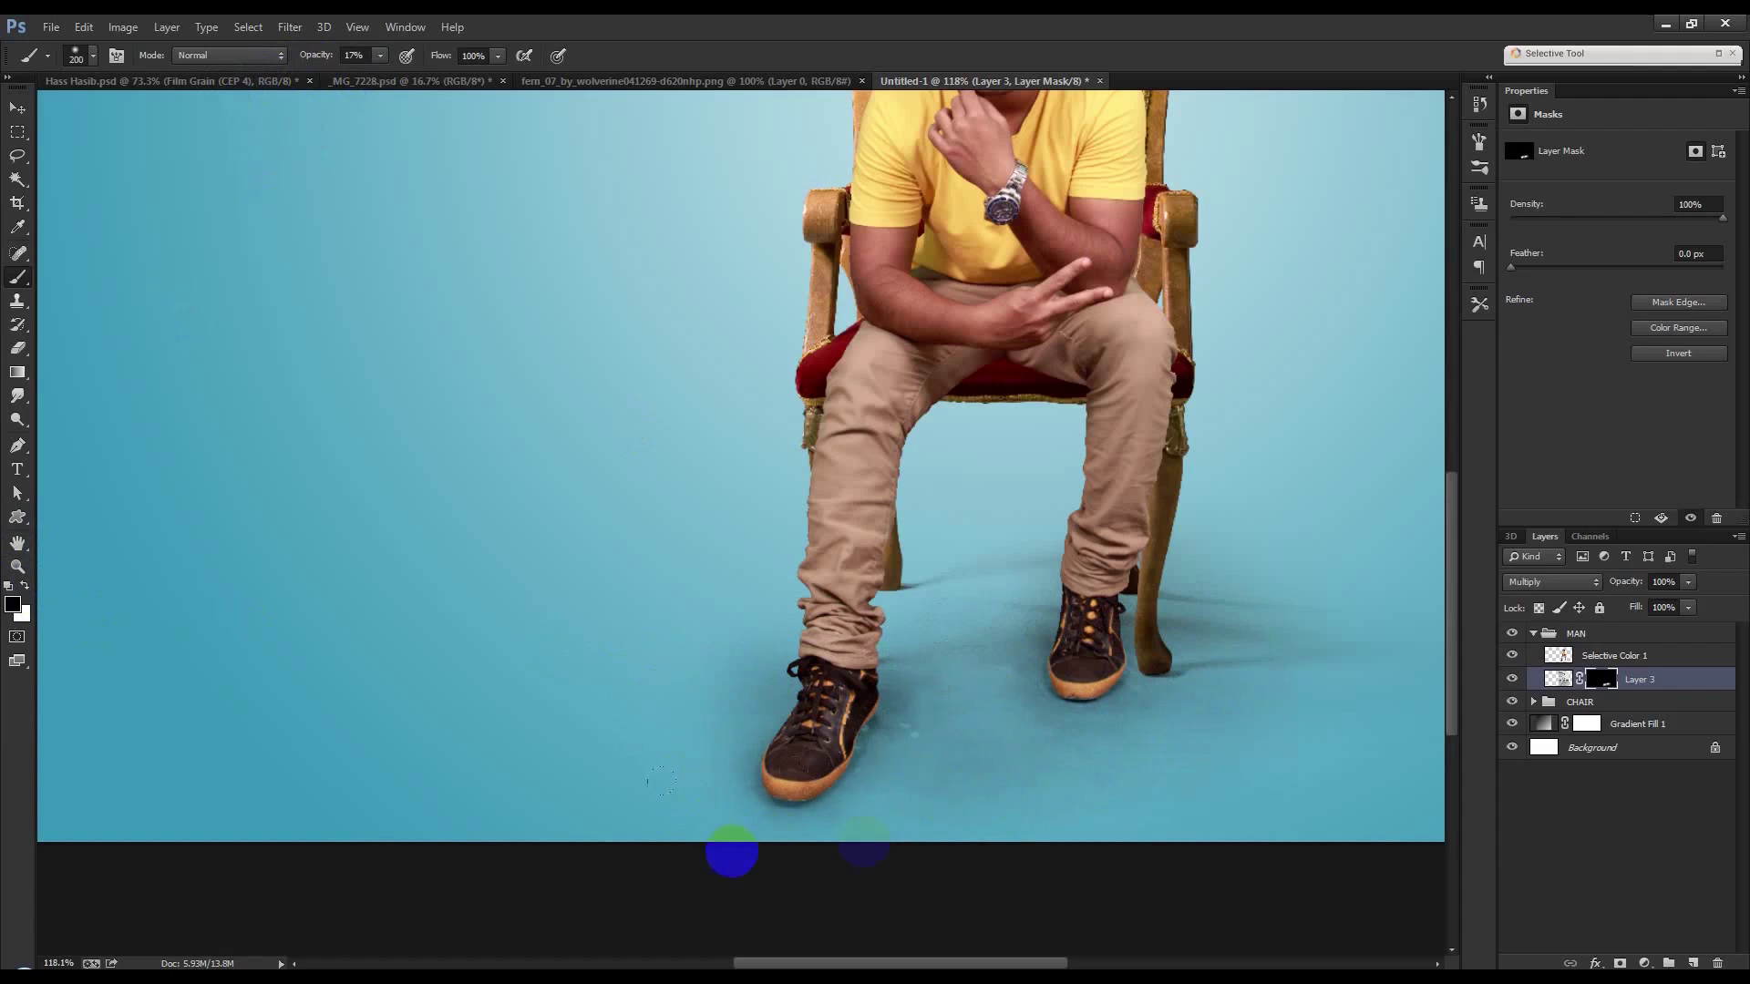
mouse_move(1164, 735)
mouse_down()
mouse_move(963, 491)
mouse_move(906, 501)
mouse_up()
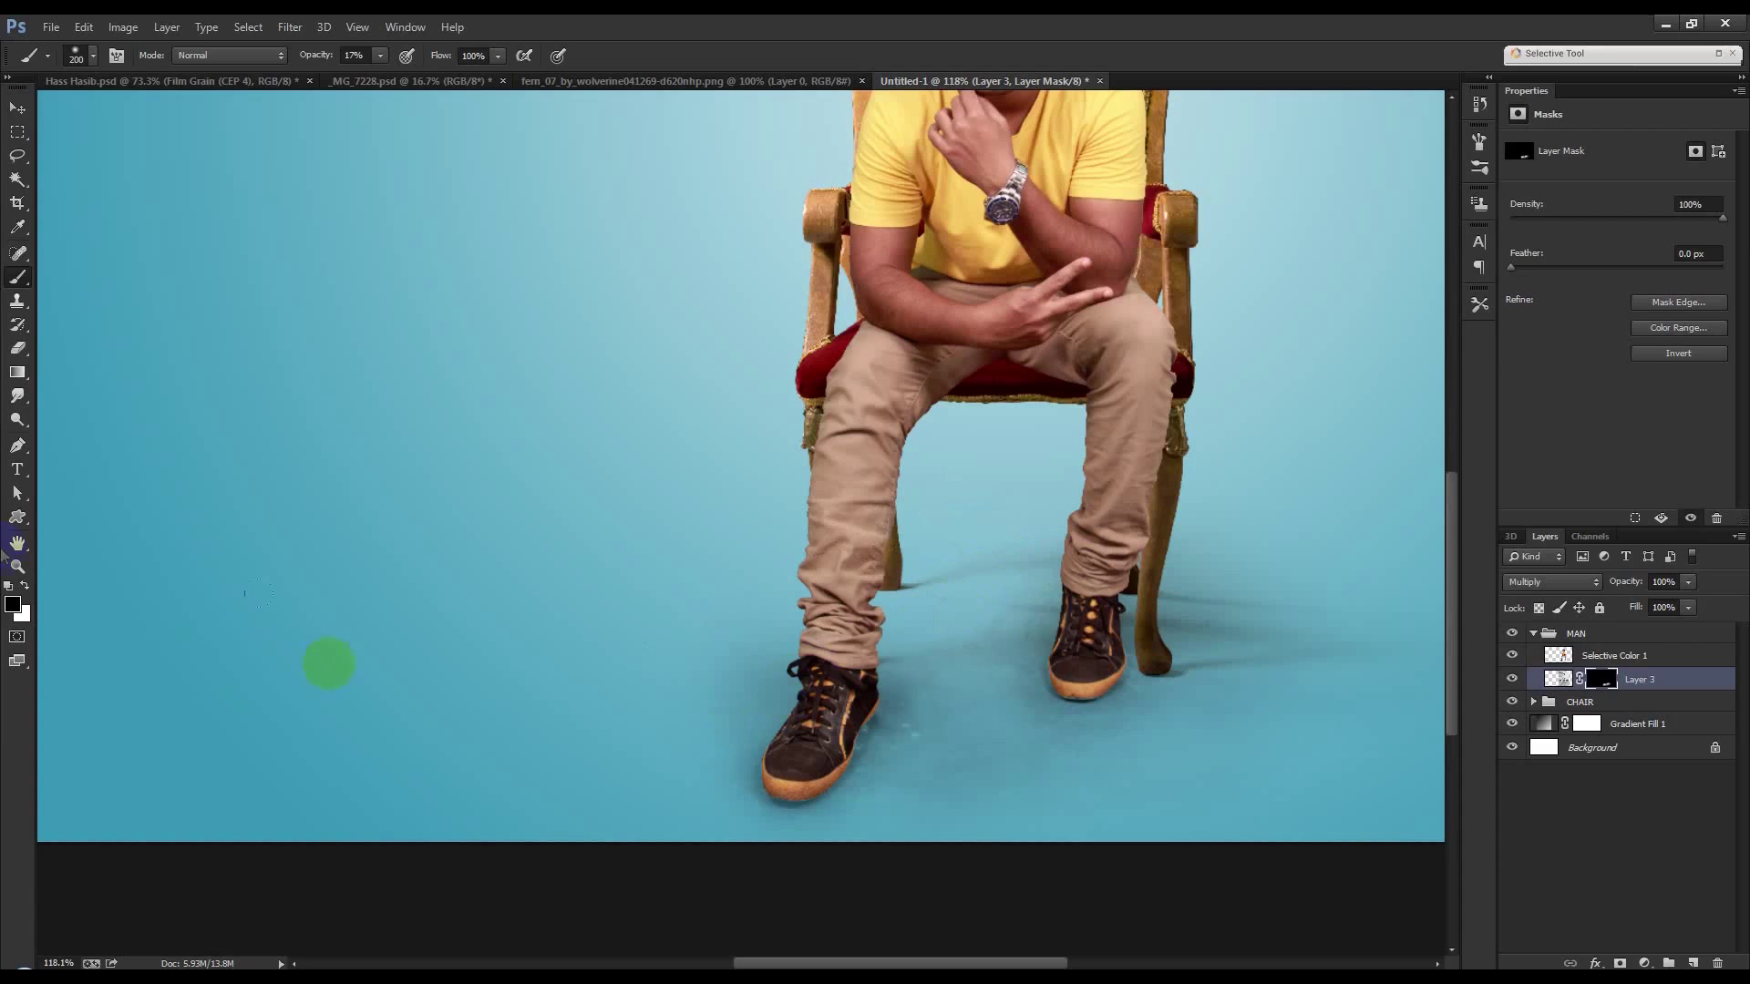
Reset the painting colour to white and lower the shadow layer's opacity to 69%.
key(d)
click(25, 586)
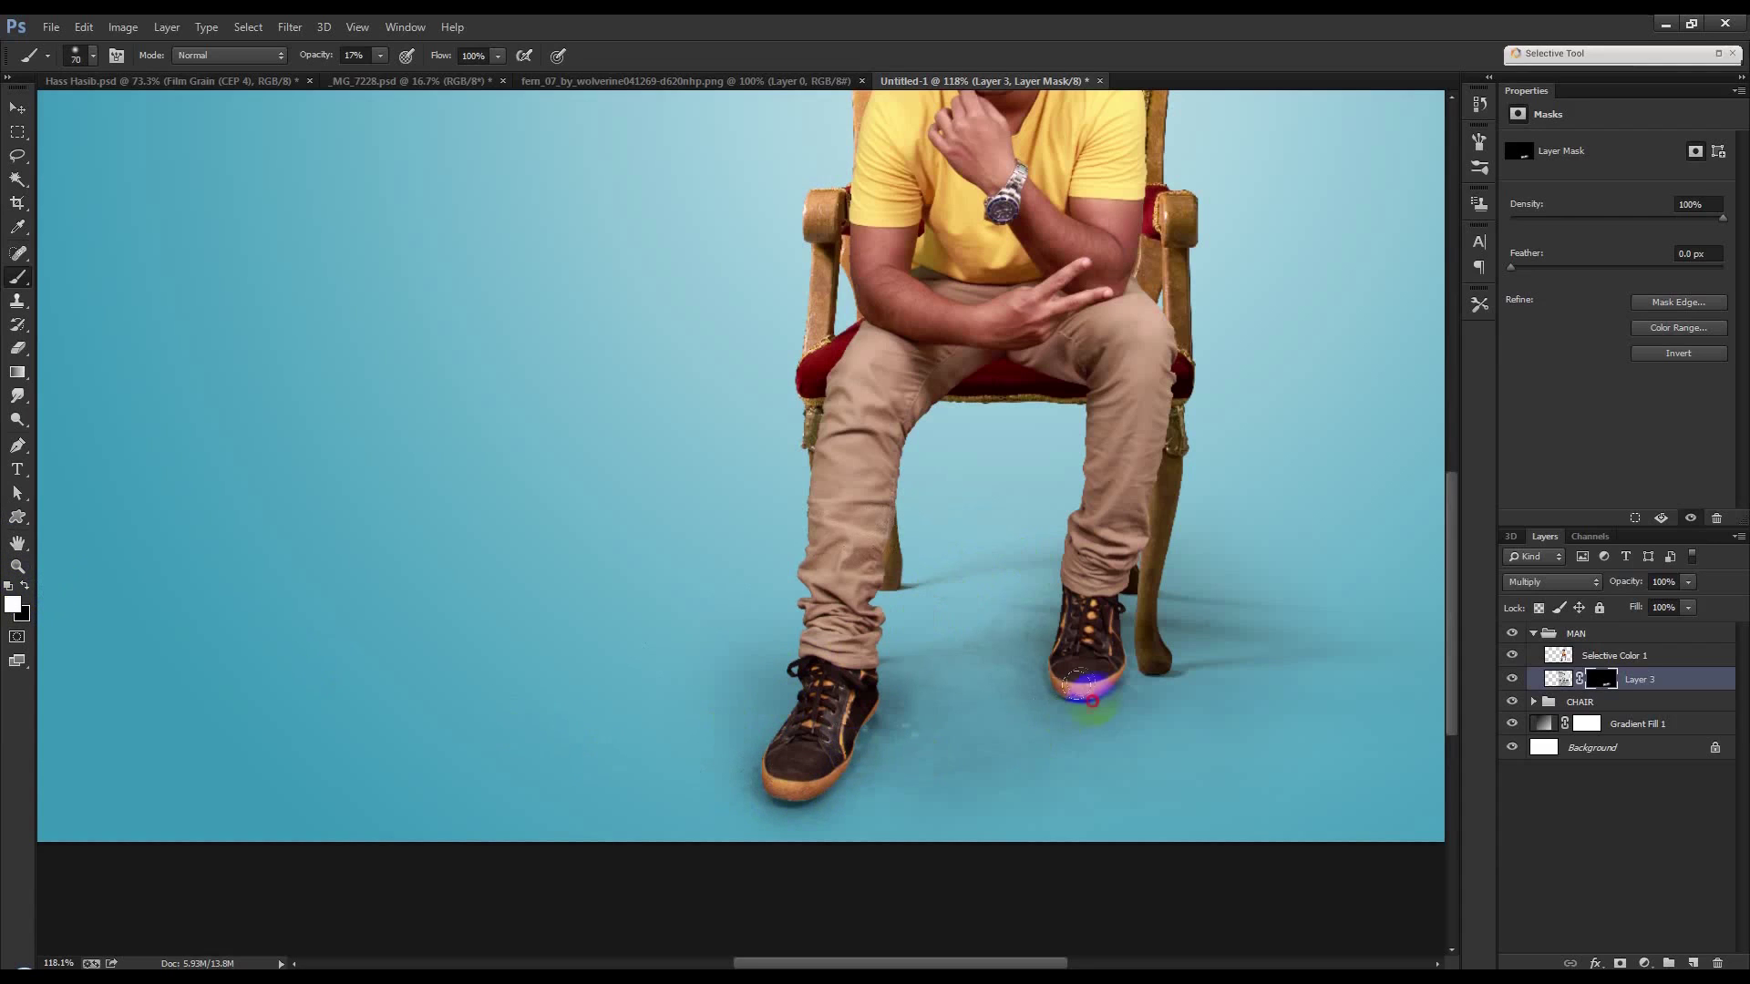
scroll(1078, 726, down, 3)
scroll(1078, 727, up, 1)
drag(1628, 585, 1623, 588)
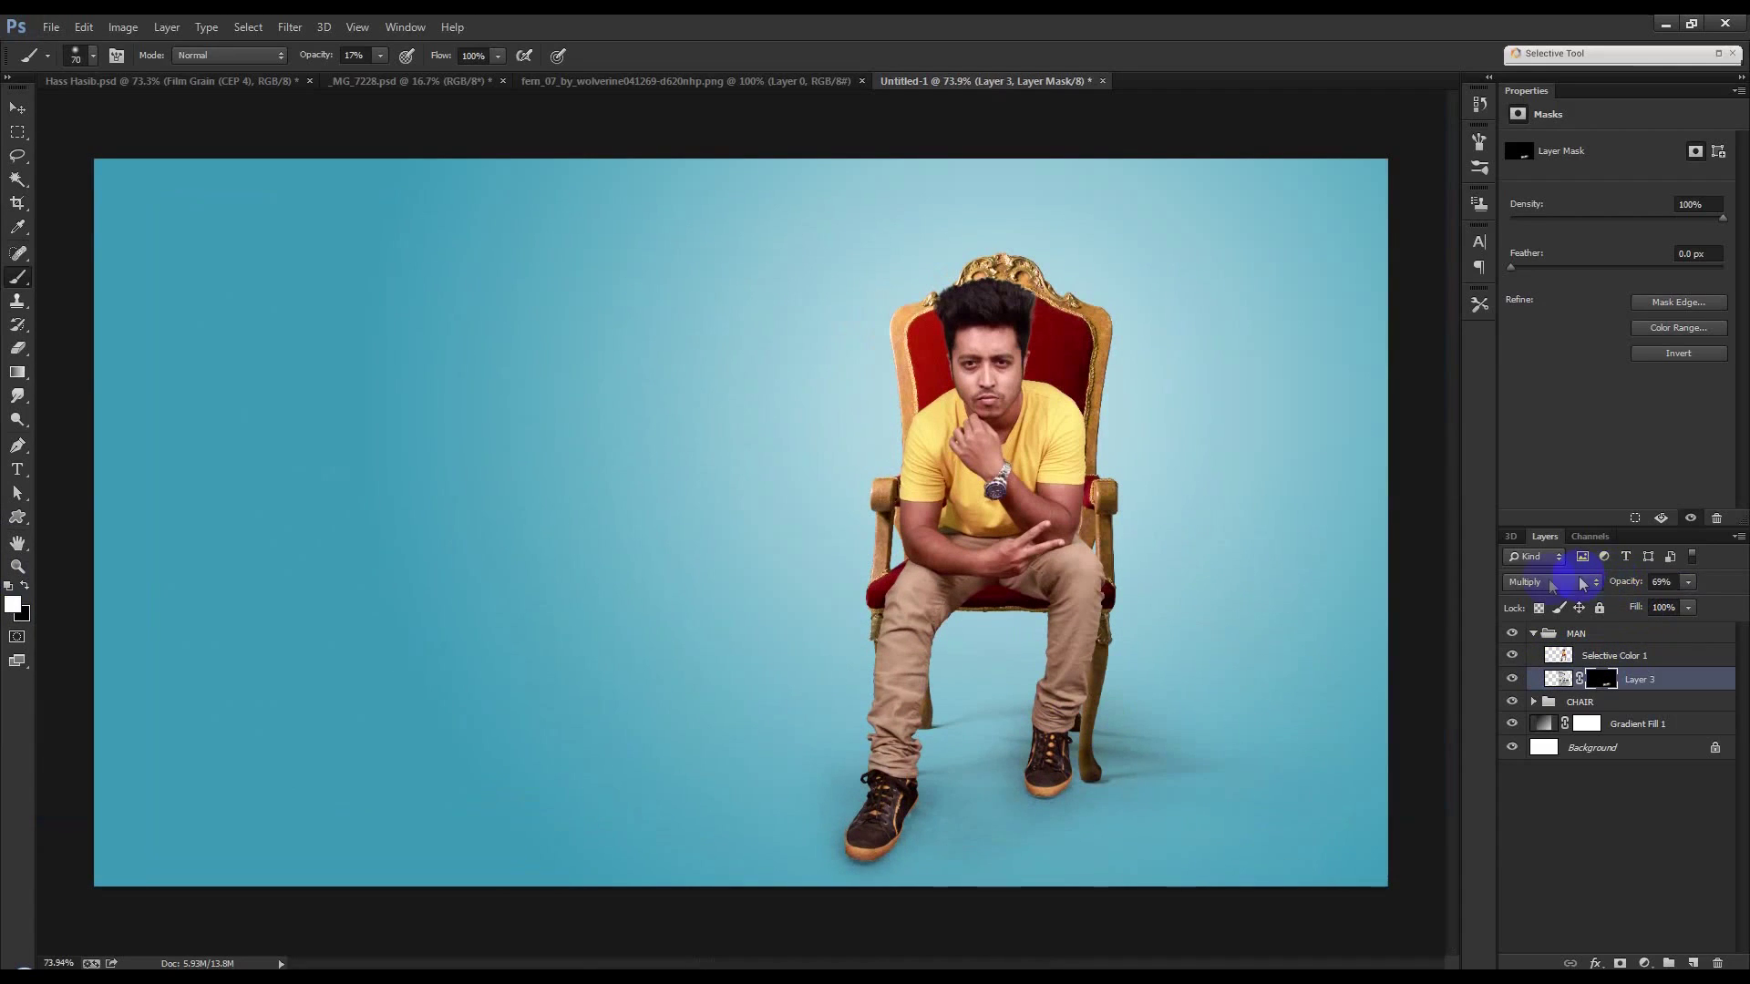
Deepen the right-shoe shadow, raise the shadow layer to 91% opacity, and collapse the MAN group.
scroll(968, 802, up, 1)
scroll(948, 809, up, 1)
scroll(1098, 820, up, 1)
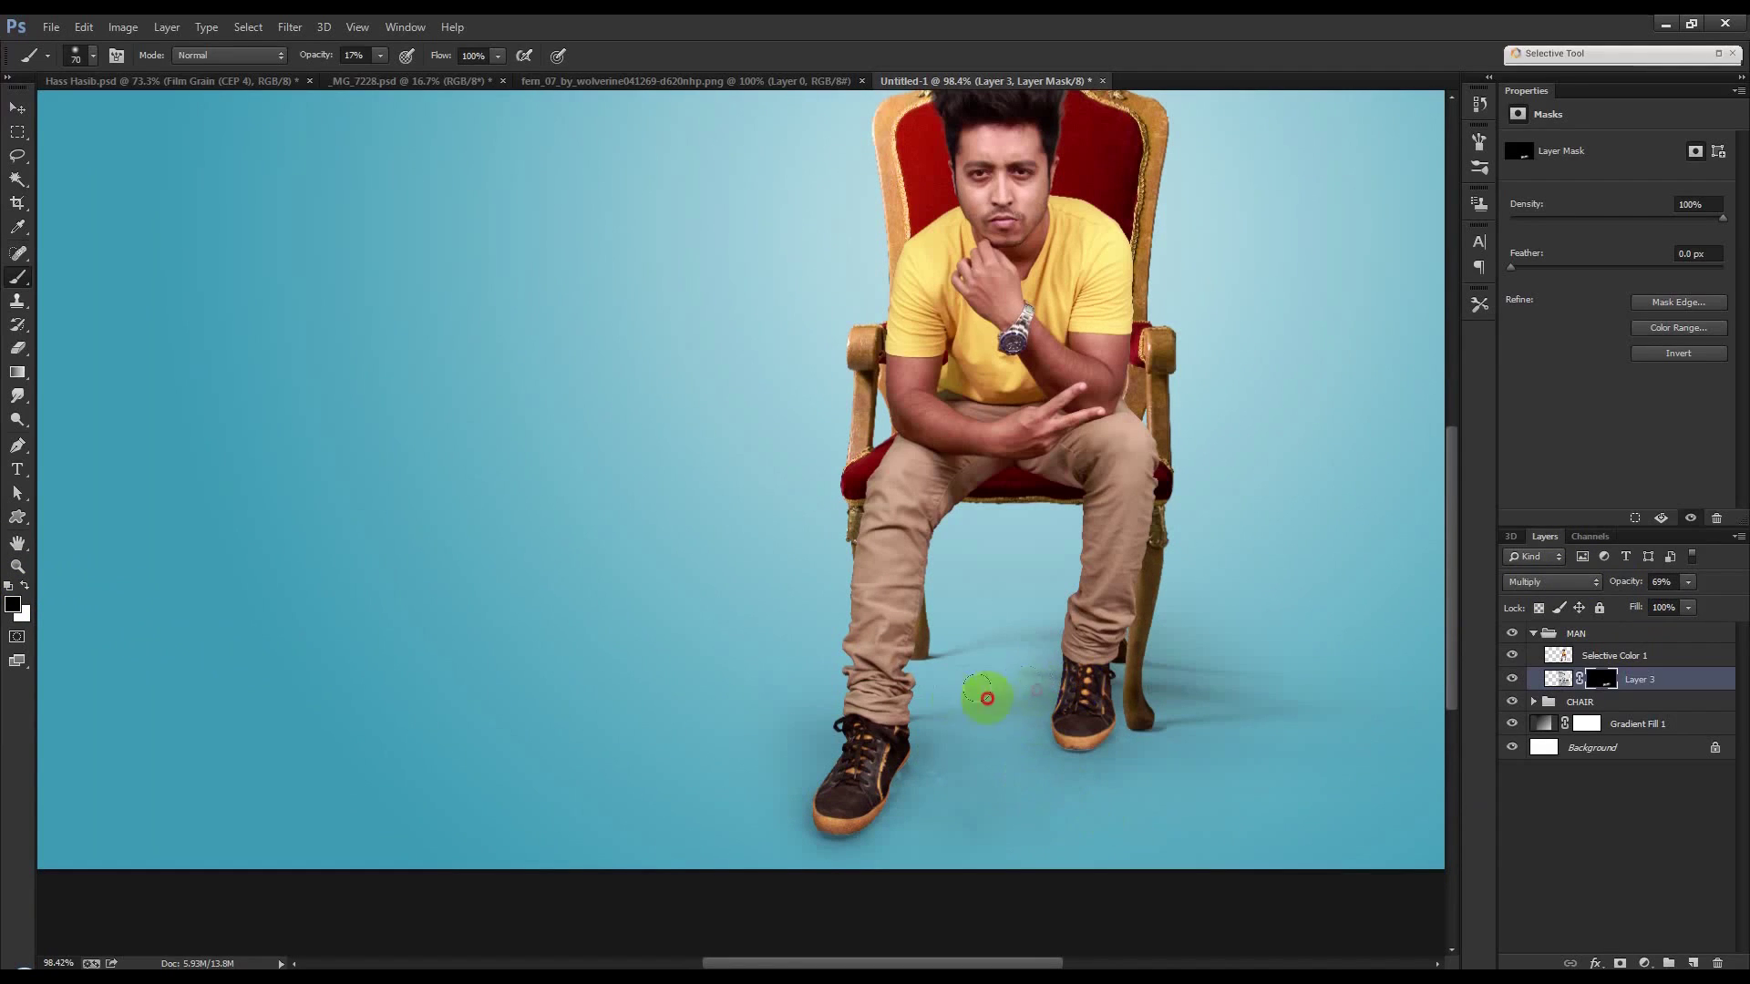
drag(917, 679, 997, 688)
mouse_move(1615, 584)
mouse_down()
mouse_move(1654, 588)
mouse_move(1638, 604)
mouse_up()
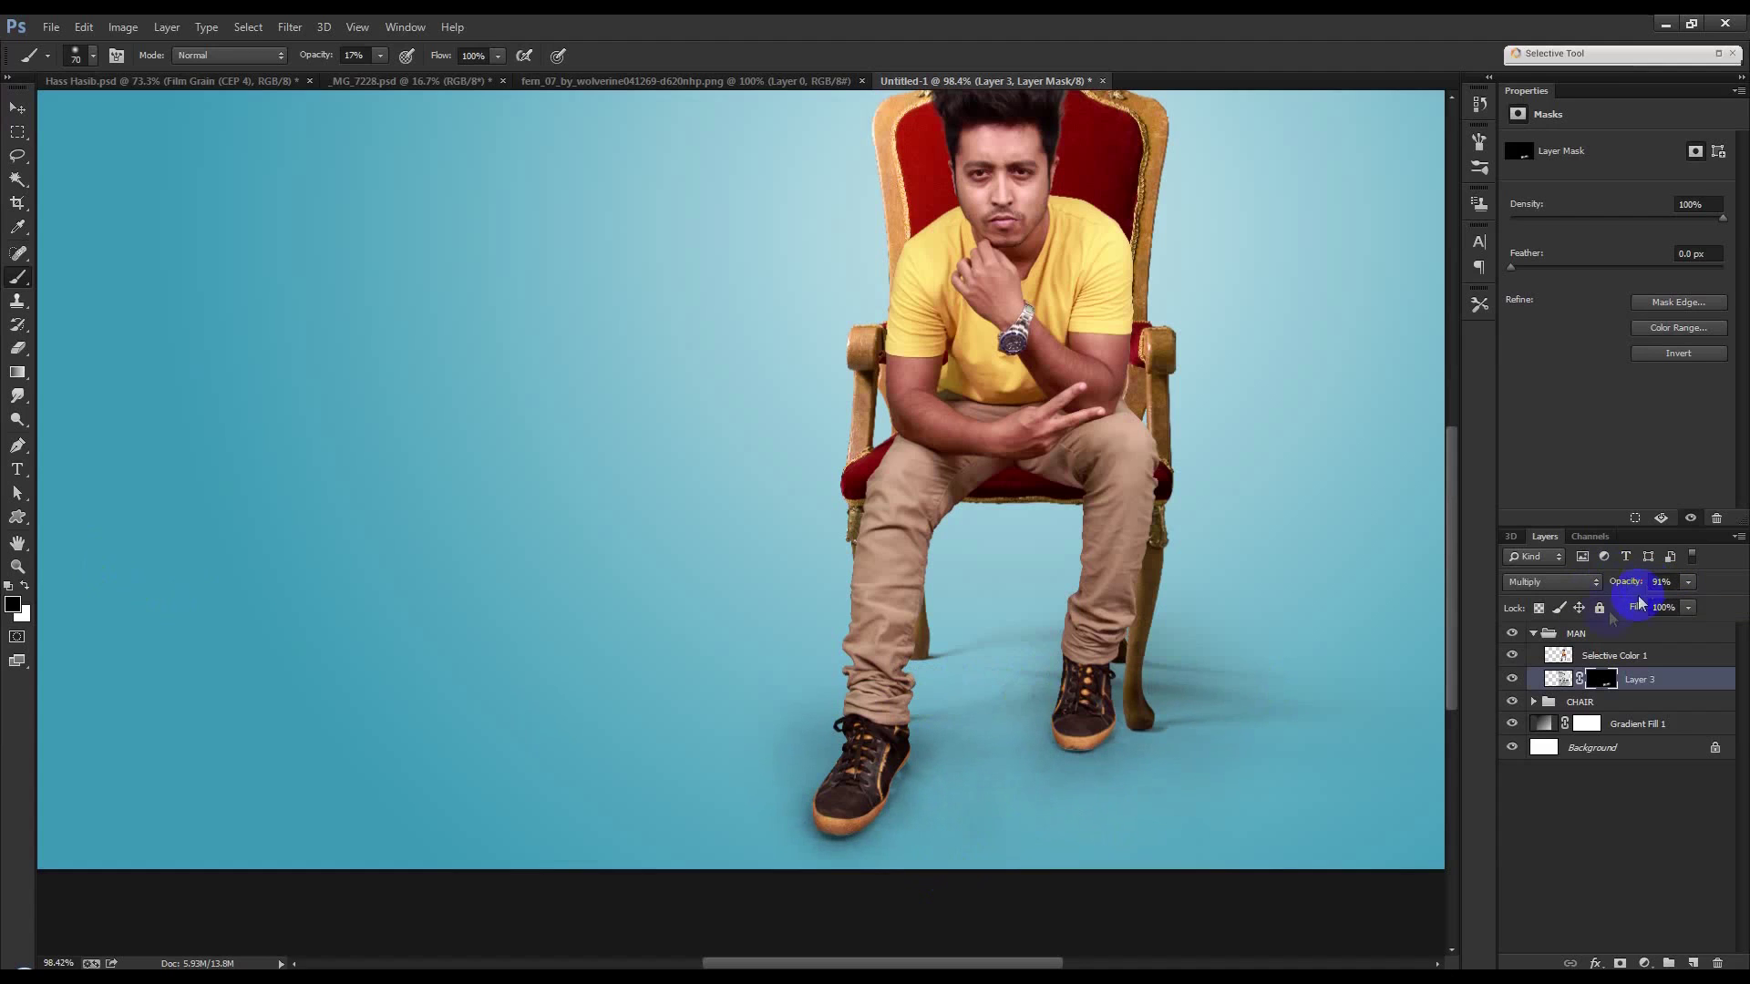
click(1541, 636)
click(18, 108)
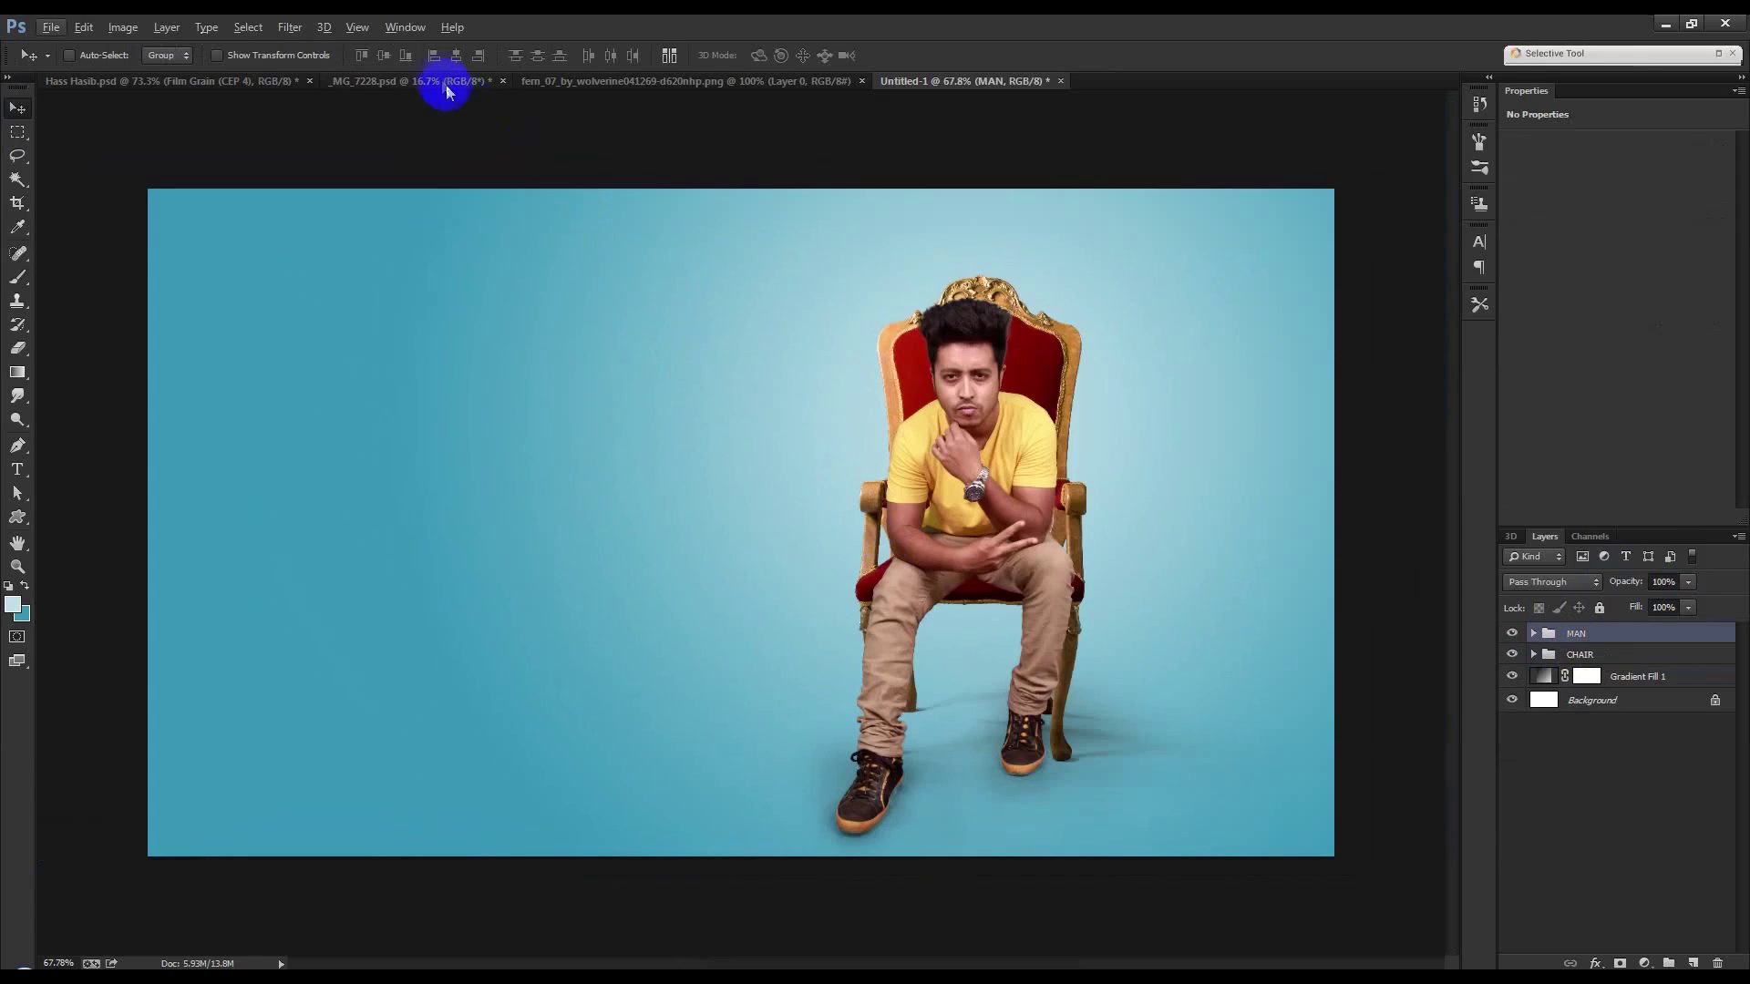
Close _MG_7228.psd without saving and bring the fern into Untitled-1 below the CHAIR group.
click(486, 86)
click(502, 81)
click(872, 377)
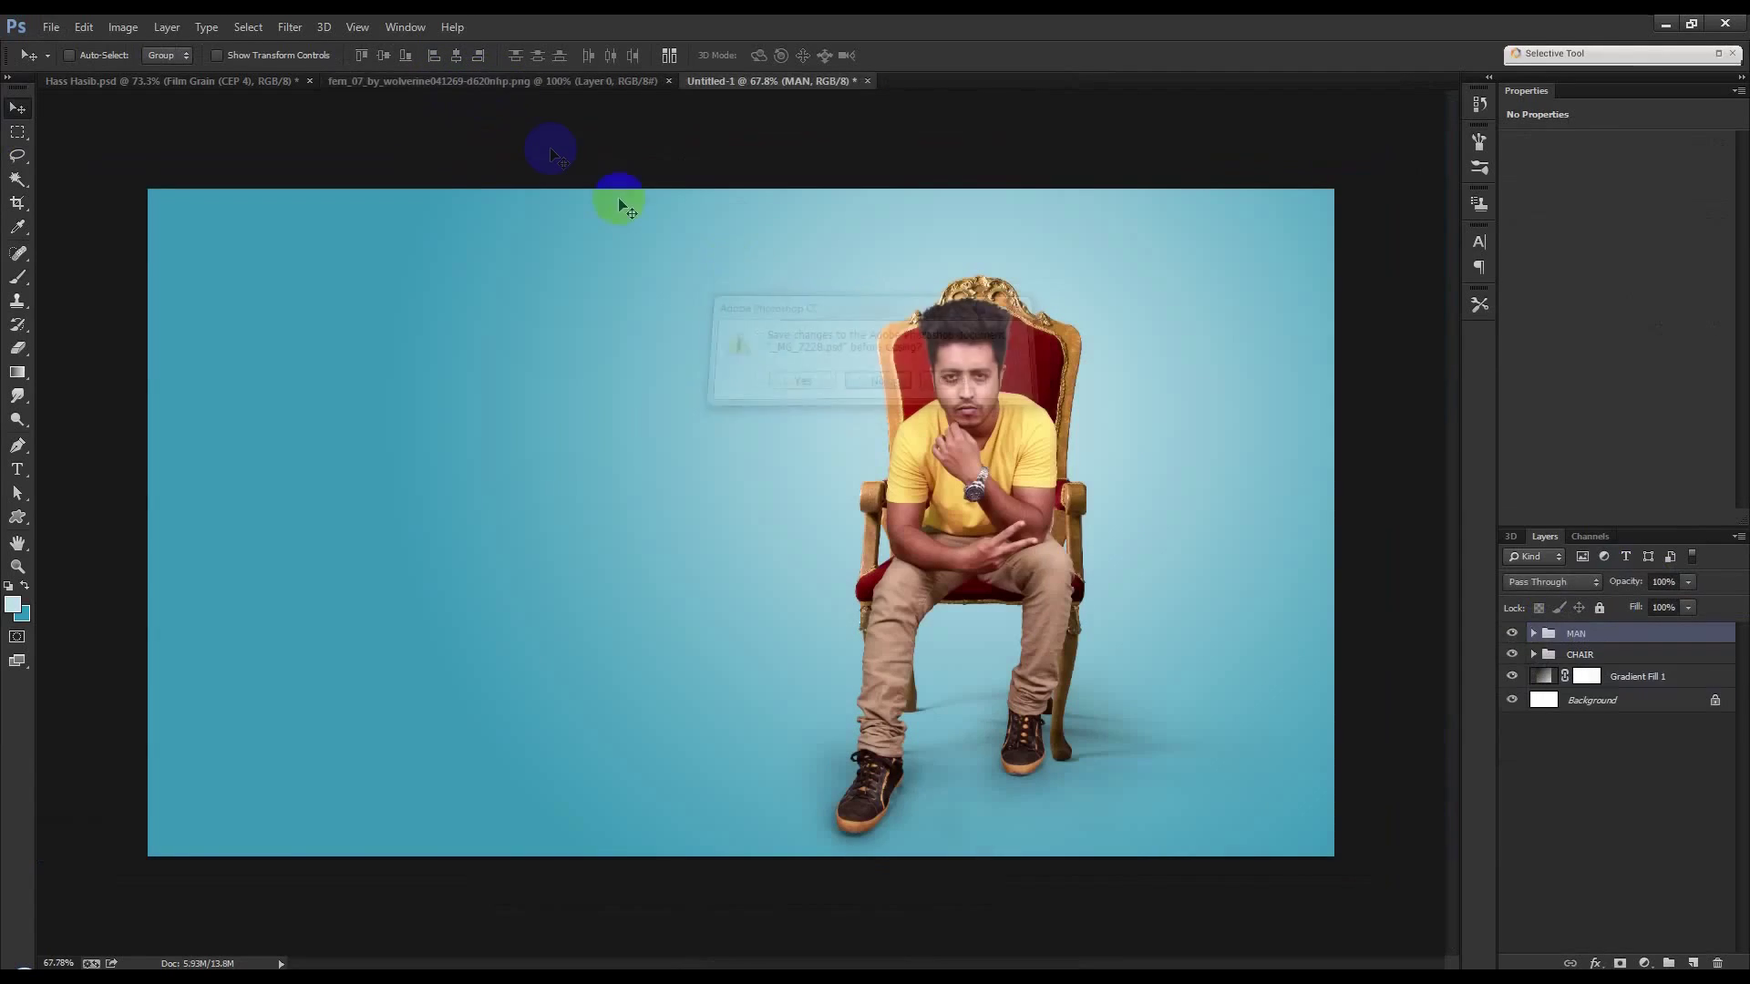
click(521, 91)
mouse_move(868, 336)
mouse_down()
mouse_move(777, 83)
mouse_move(937, 274)
mouse_up()
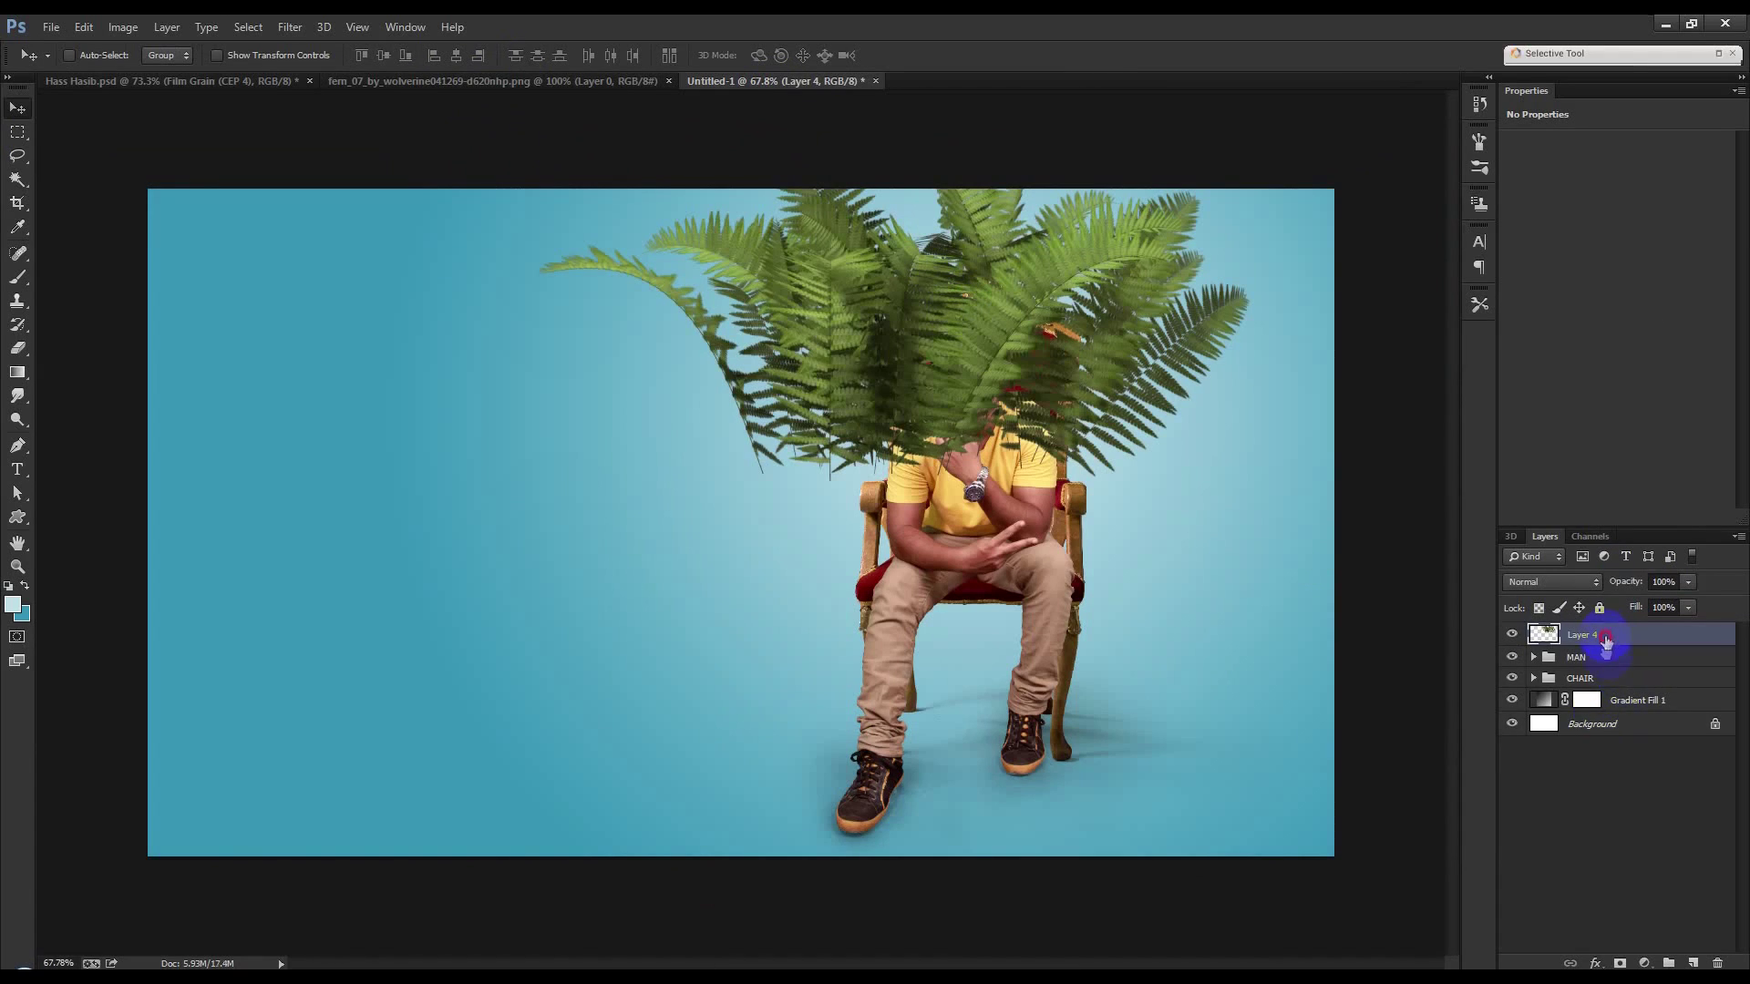
drag(1606, 641, 1602, 691)
Scale the fern to about 44%, tilt it behind the throne top, and duplicate it to the right.
drag(1122, 472, 1157, 471)
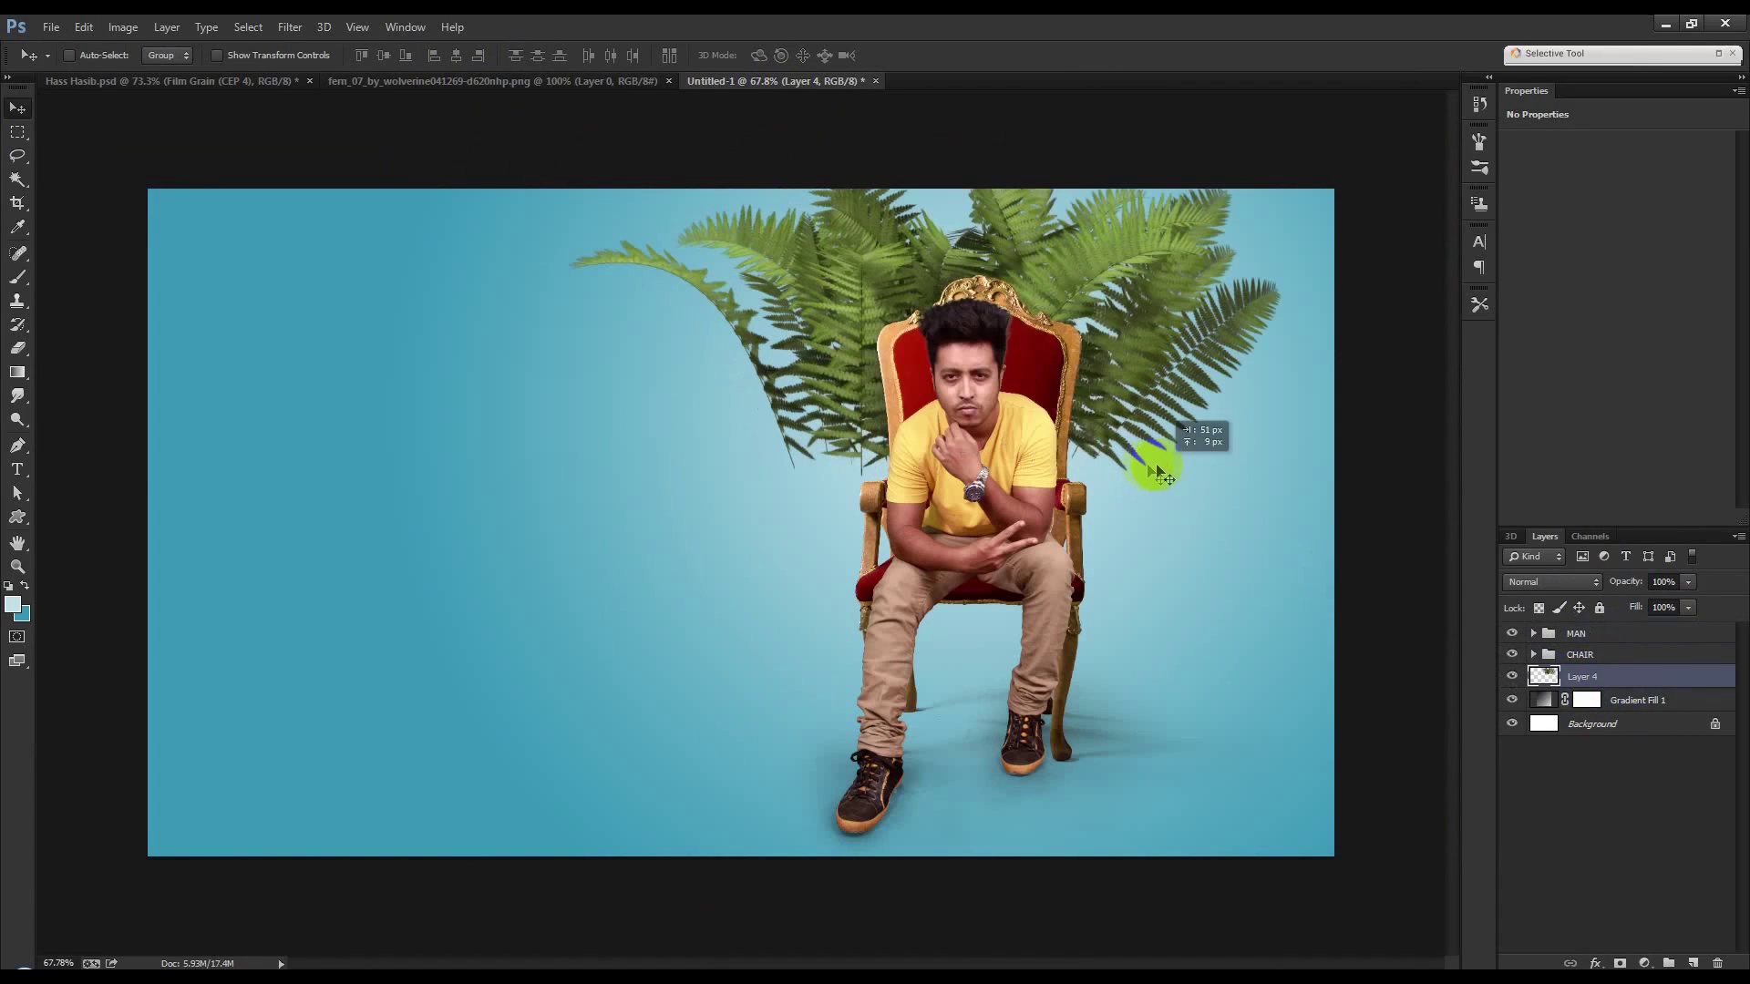
key(ctrl+t)
mouse_move(1282, 477)
mouse_down()
mouse_move(1127, 422)
mouse_move(1074, 371)
mouse_up()
drag(1011, 315, 1044, 325)
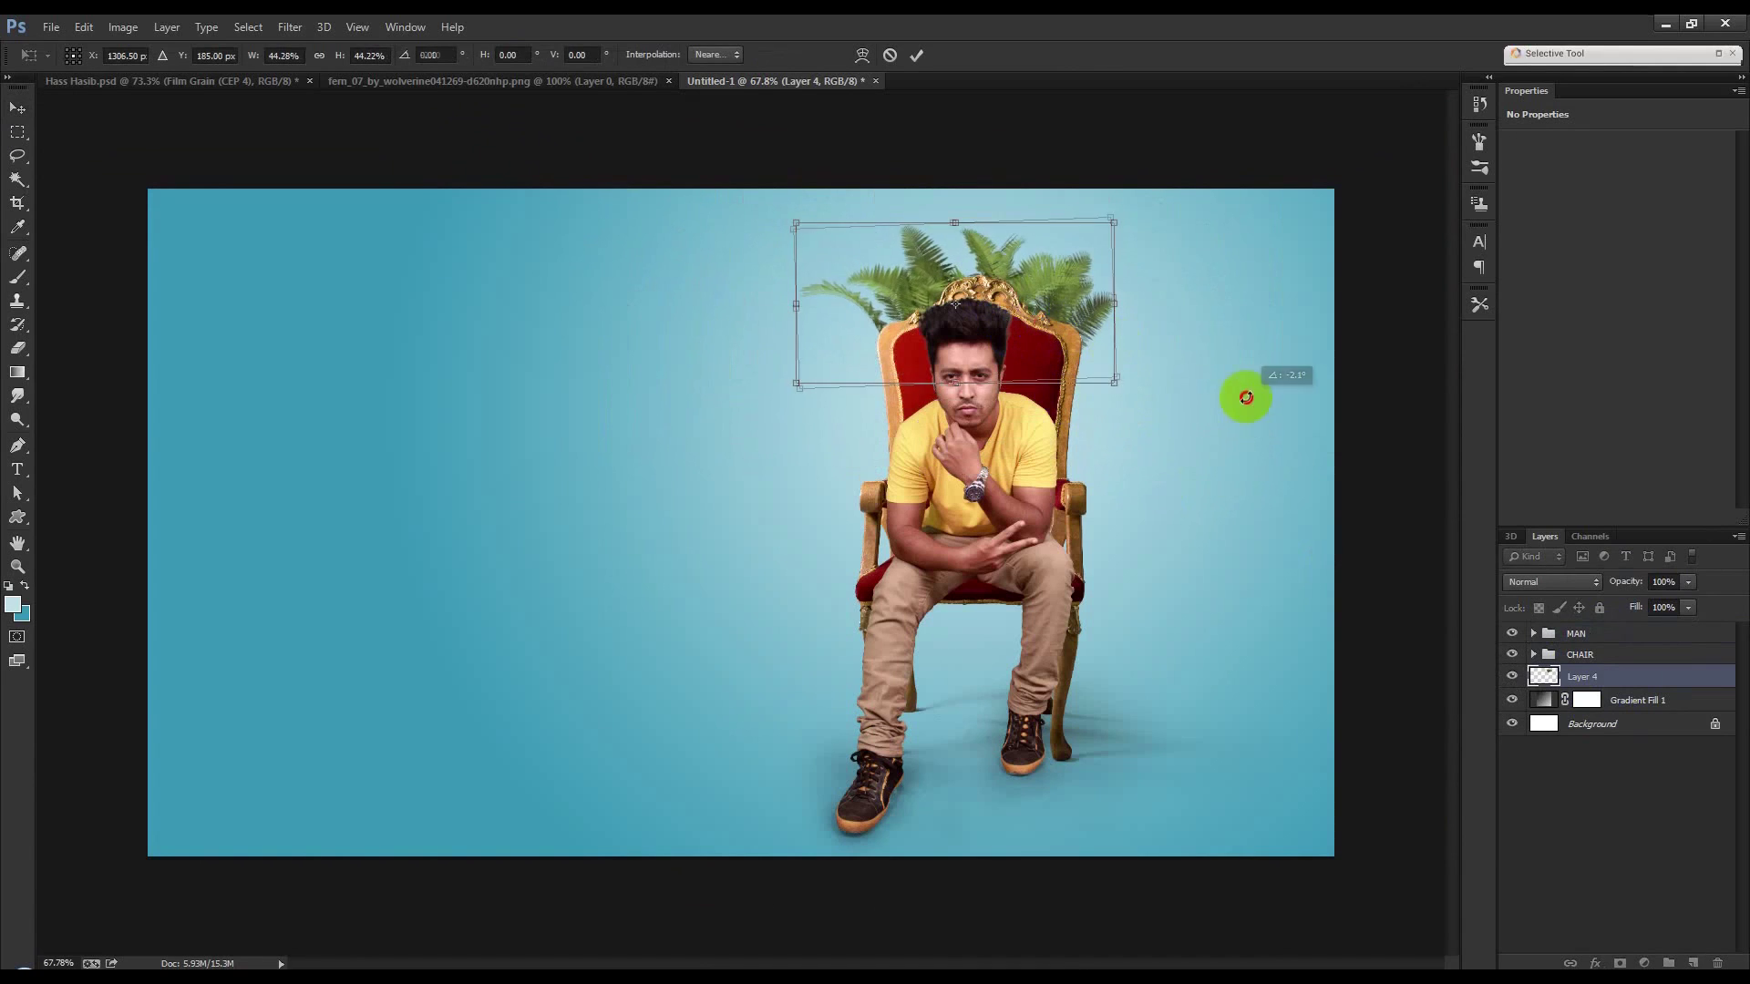
drag(1243, 395, 1239, 363)
drag(1028, 346, 1015, 331)
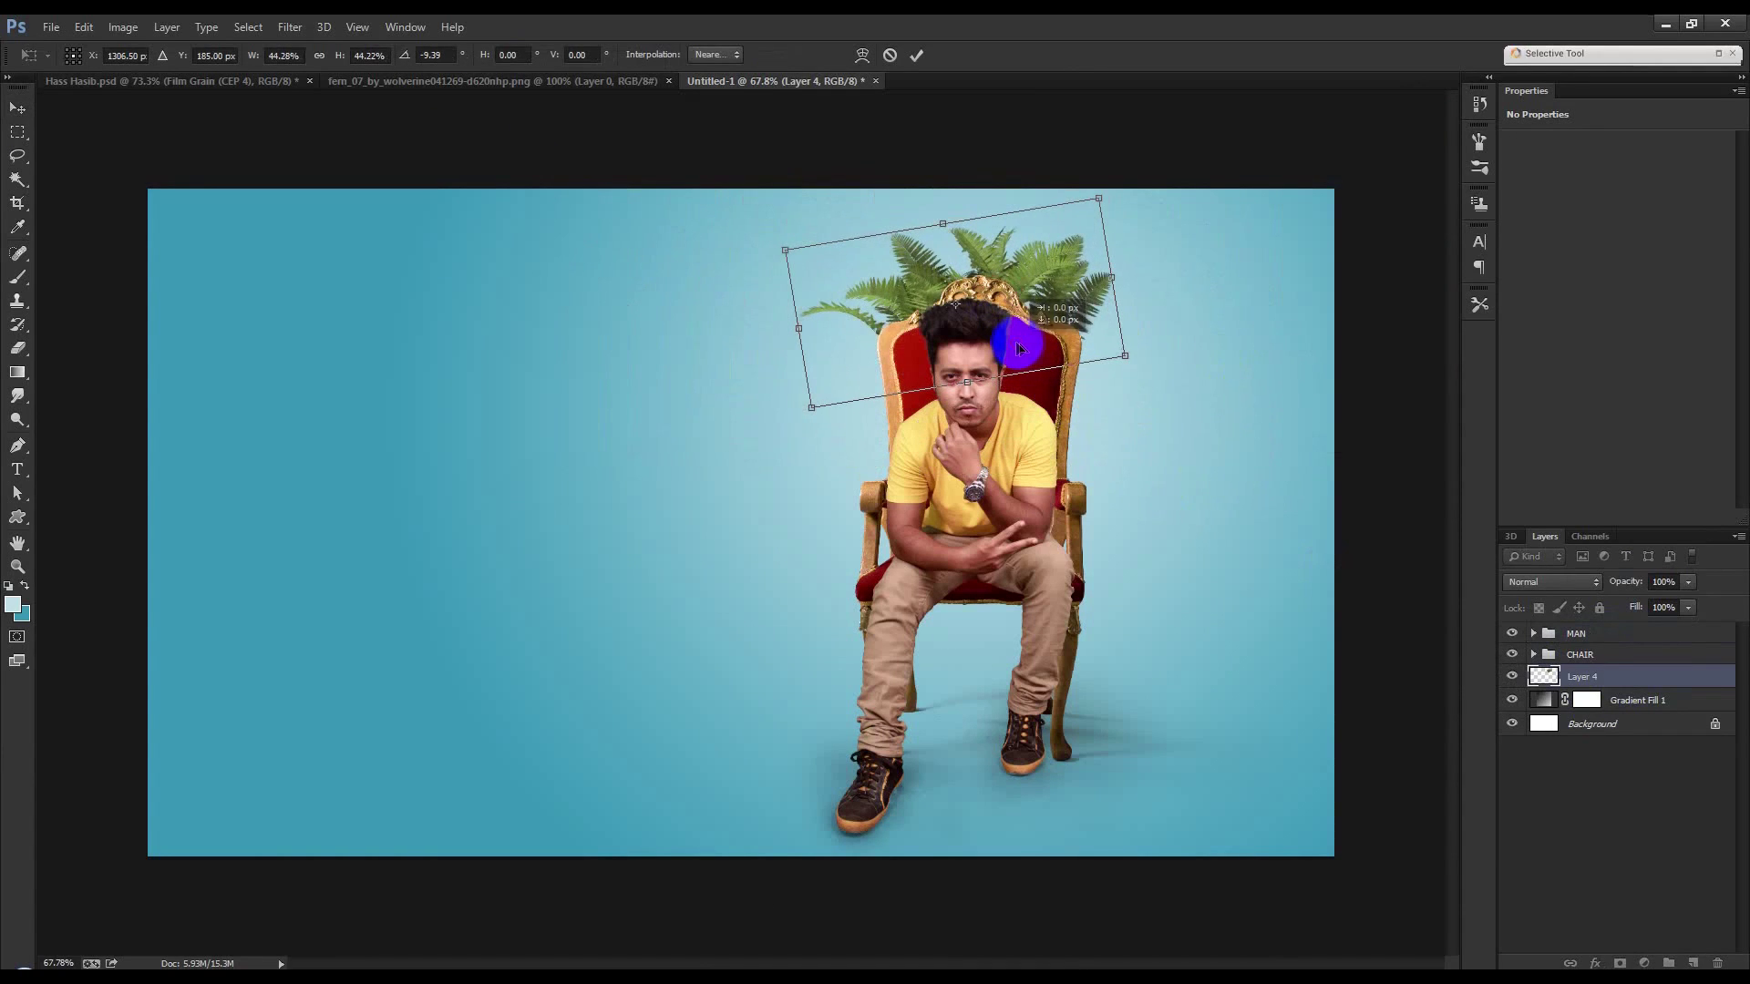
scroll(1016, 332, up, 2)
mouse_move(1231, 324)
mouse_down()
mouse_move(1203, 319)
mouse_move(1258, 319)
mouse_up()
click(916, 55)
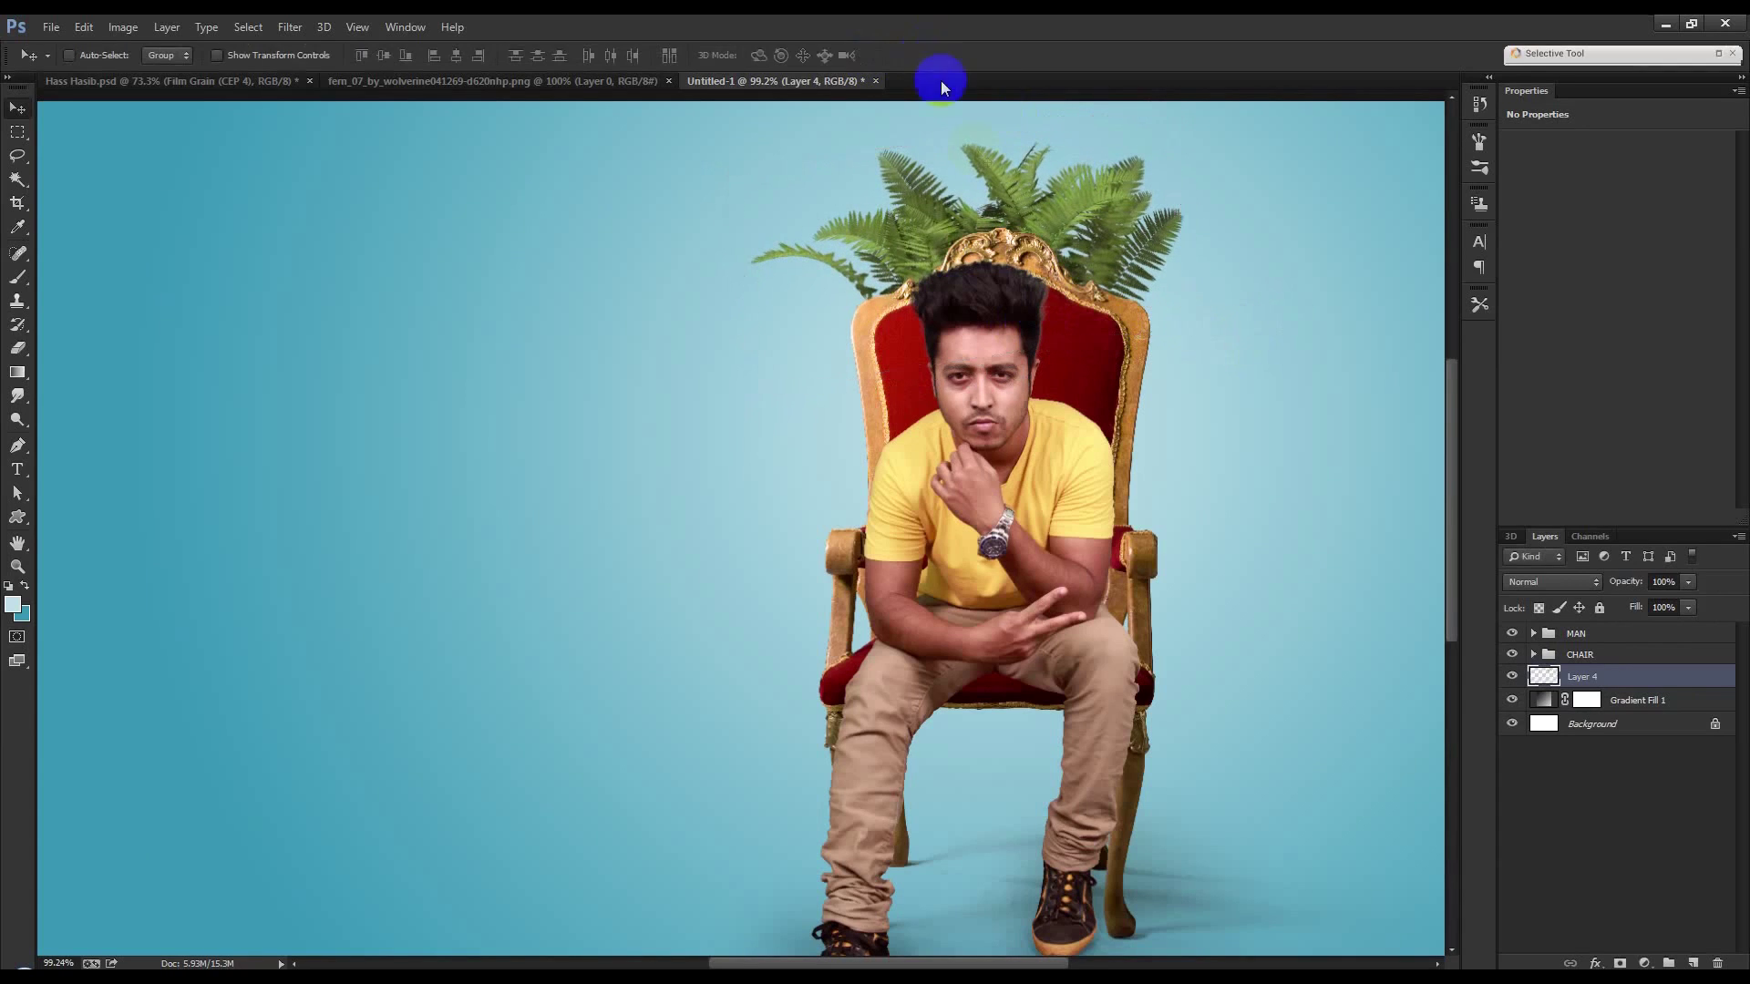
drag(1021, 259, 1156, 273)
Rotate the right fern copy about 49 degrees, shrink it, and set it beside the throne.
key(ctrl+t)
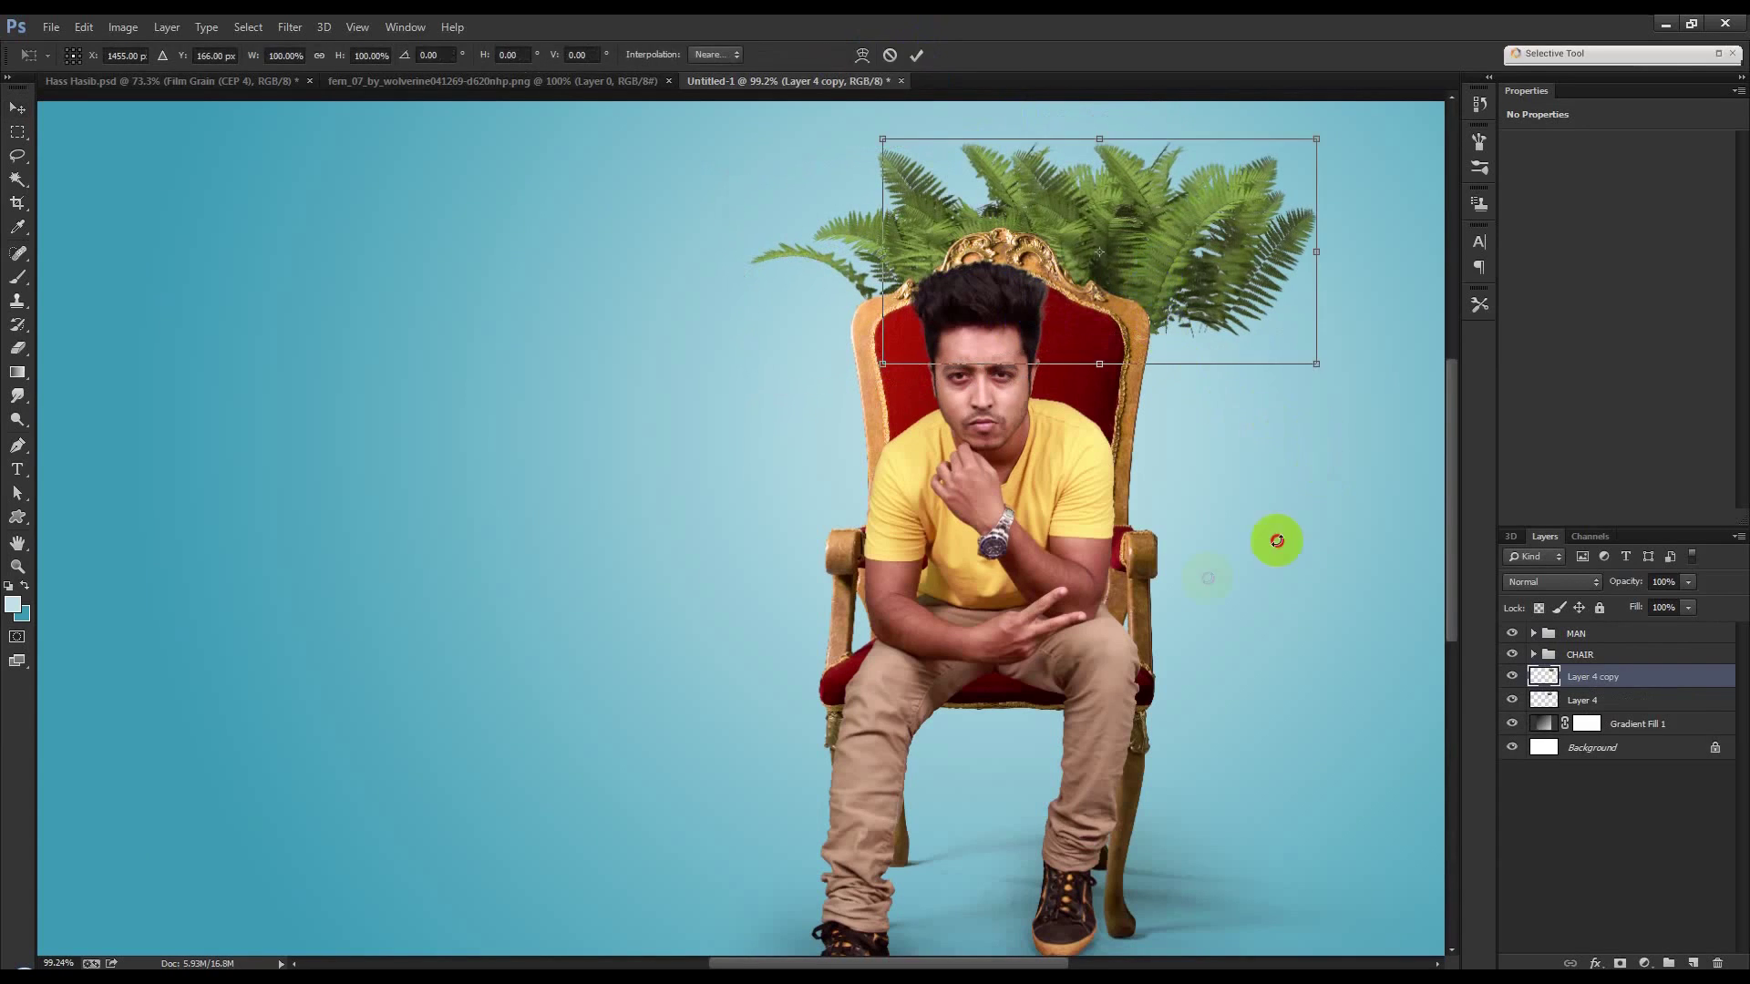
drag(1277, 539, 1075, 594)
drag(1188, 319, 1242, 398)
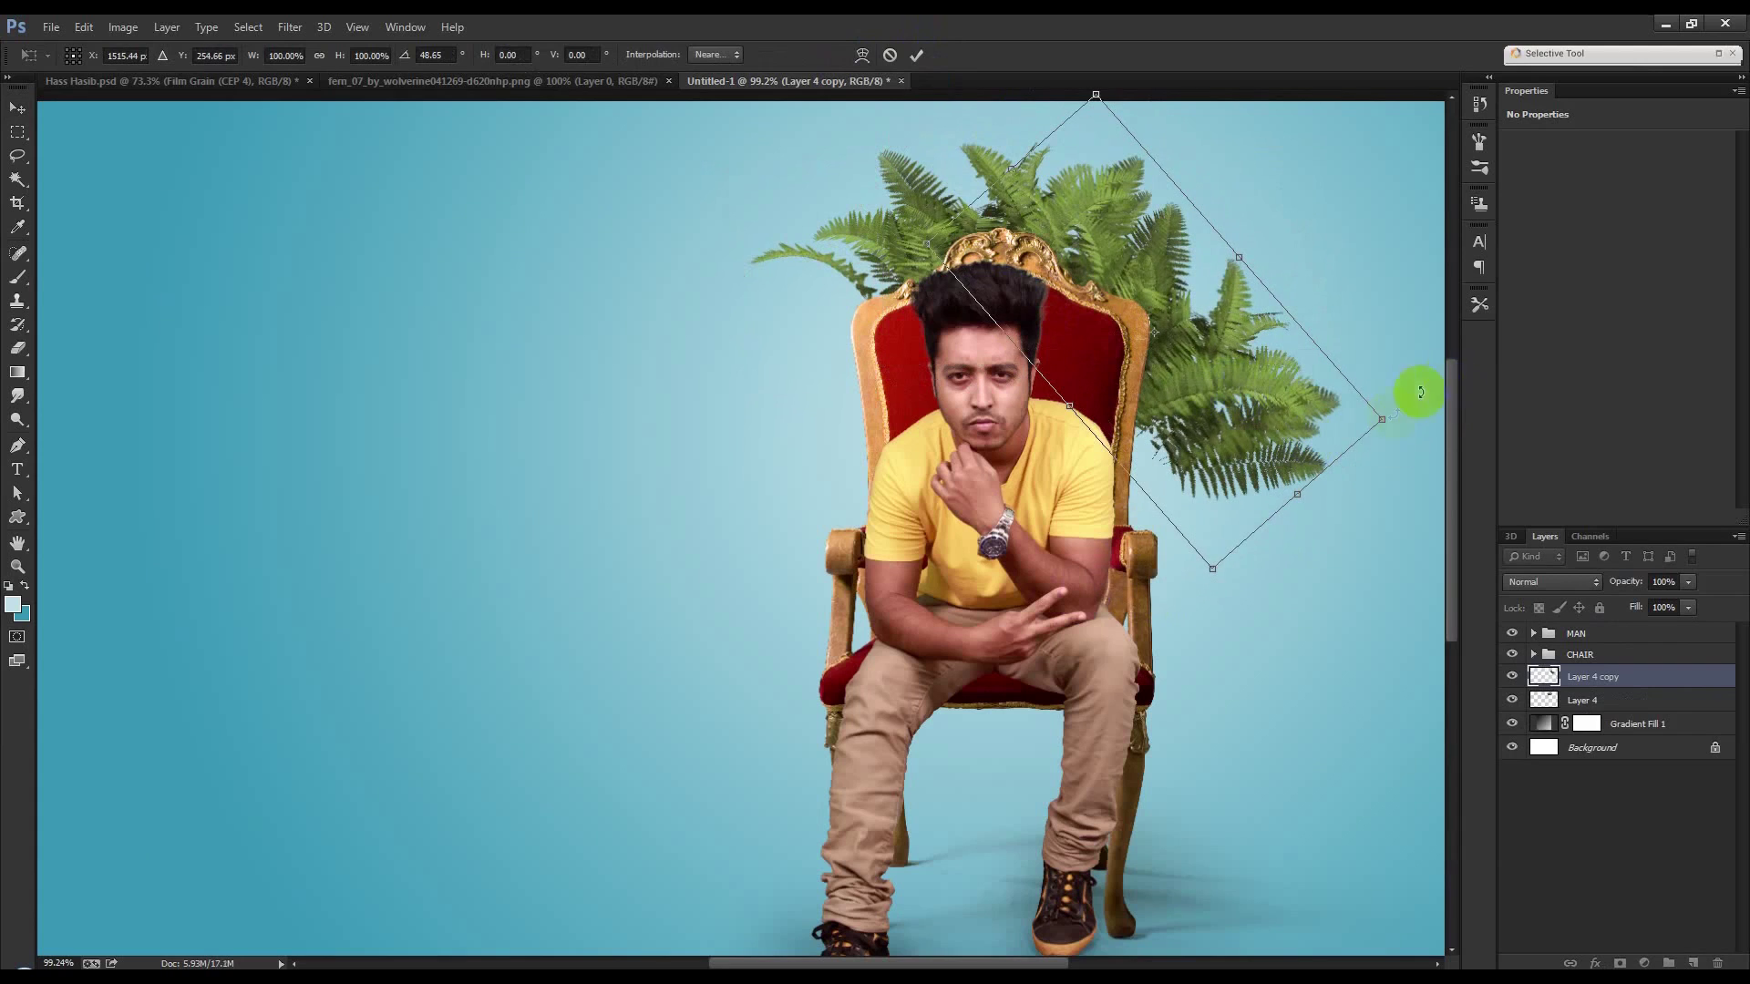
mouse_move(1347, 413)
mouse_down()
mouse_move(1382, 344)
mouse_move(1358, 479)
mouse_up()
drag(1160, 361, 1166, 383)
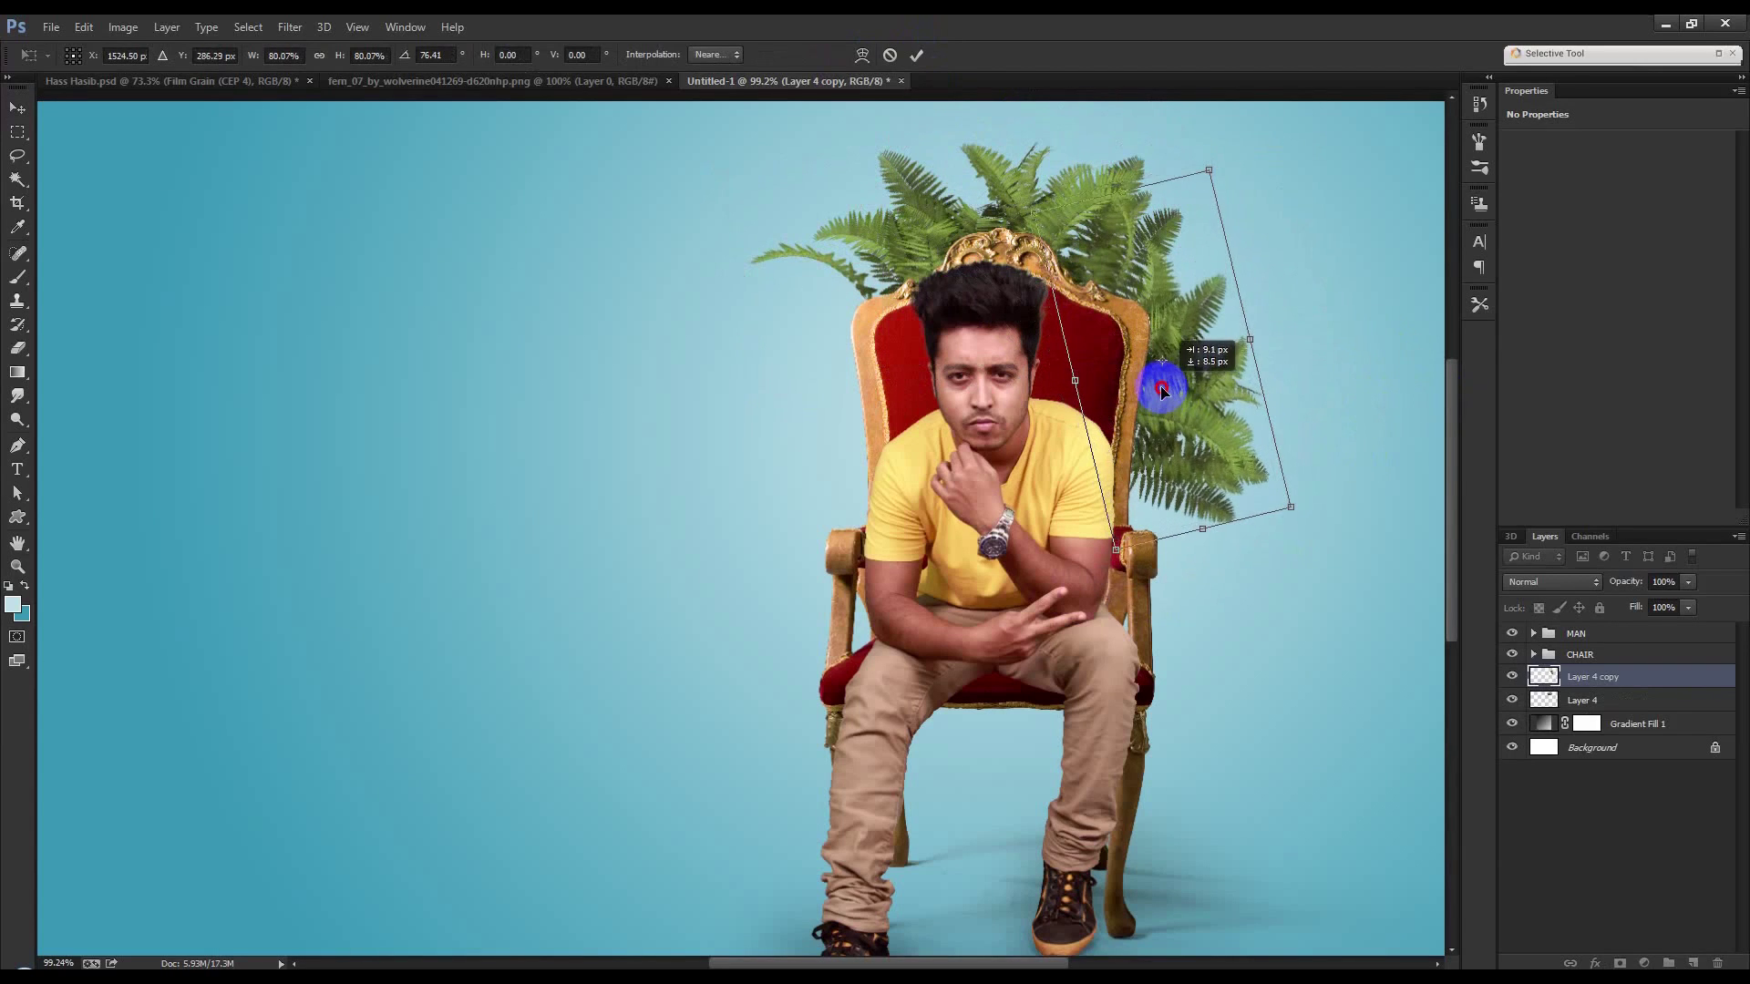
key(Return)
Add fern copies on the left, rotated and flipped to fan out beside the throne.
drag(1156, 392, 852, 404)
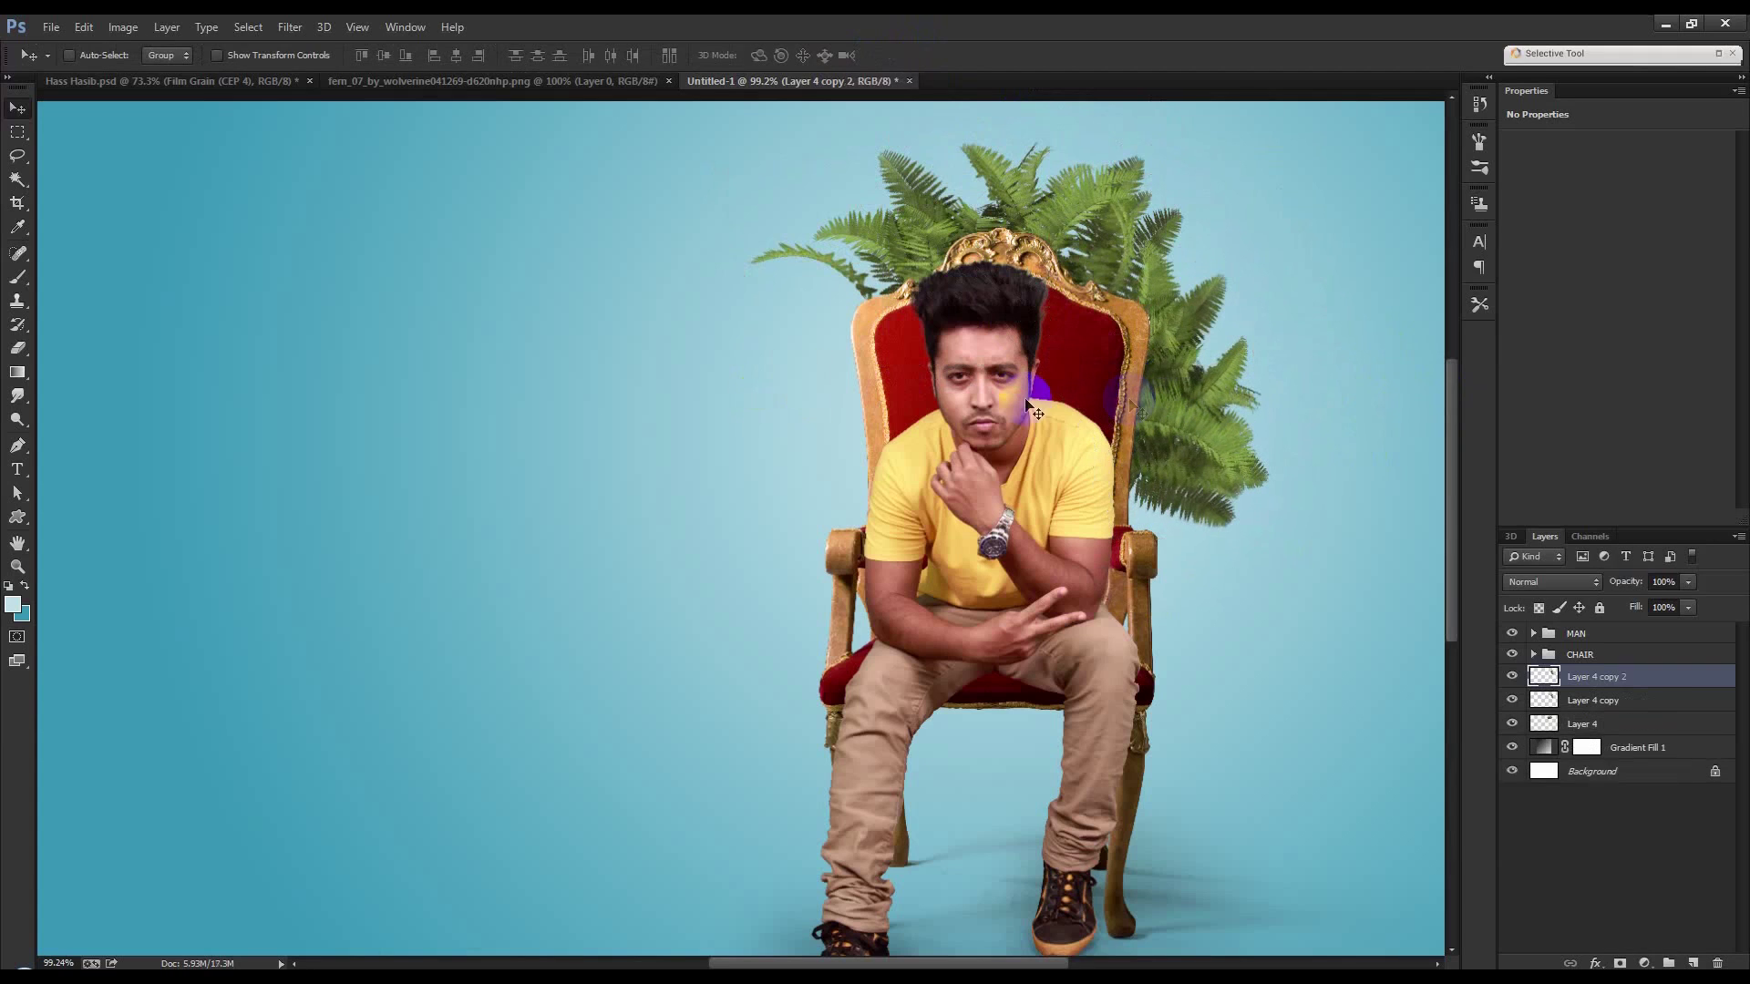
key(ctrl+alt+t)
drag(1103, 515, 811, 239)
mouse_move(903, 336)
mouse_down()
mouse_move(904, 383)
mouse_move(862, 309)
mouse_up()
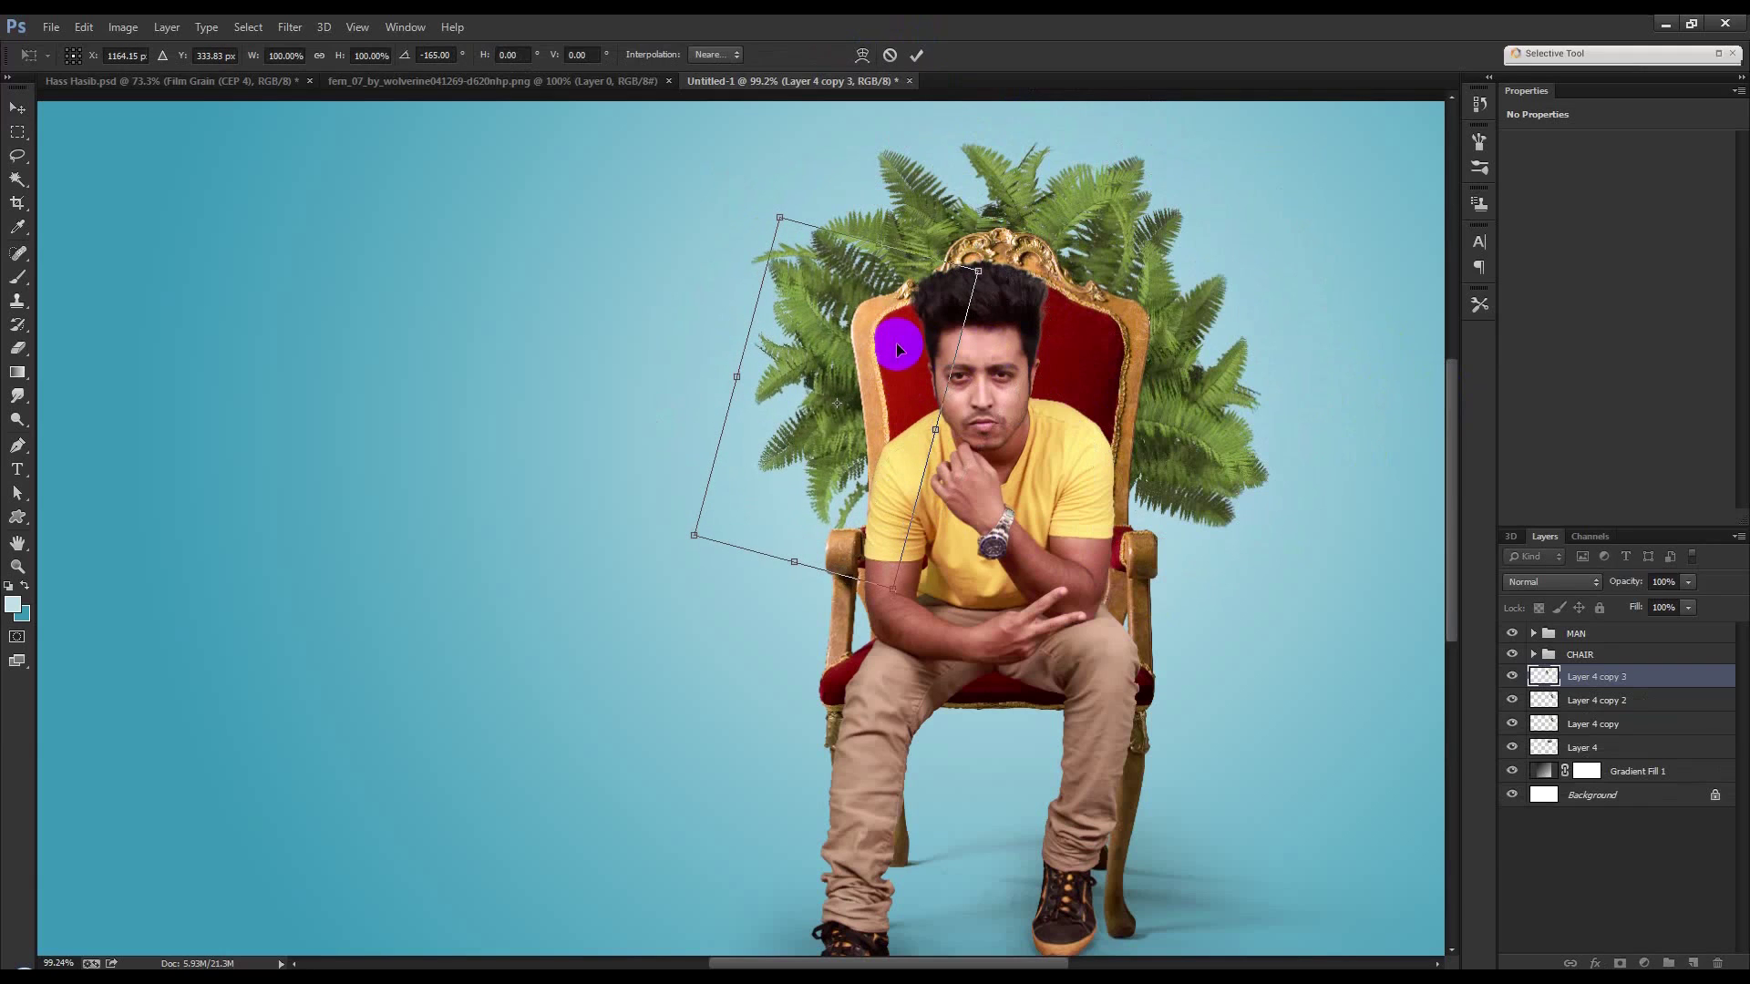
mouse_move(683, 401)
mouse_down()
mouse_move(821, 478)
mouse_move(829, 419)
mouse_move(1076, 409)
mouse_up()
right_click(834, 414)
click(925, 707)
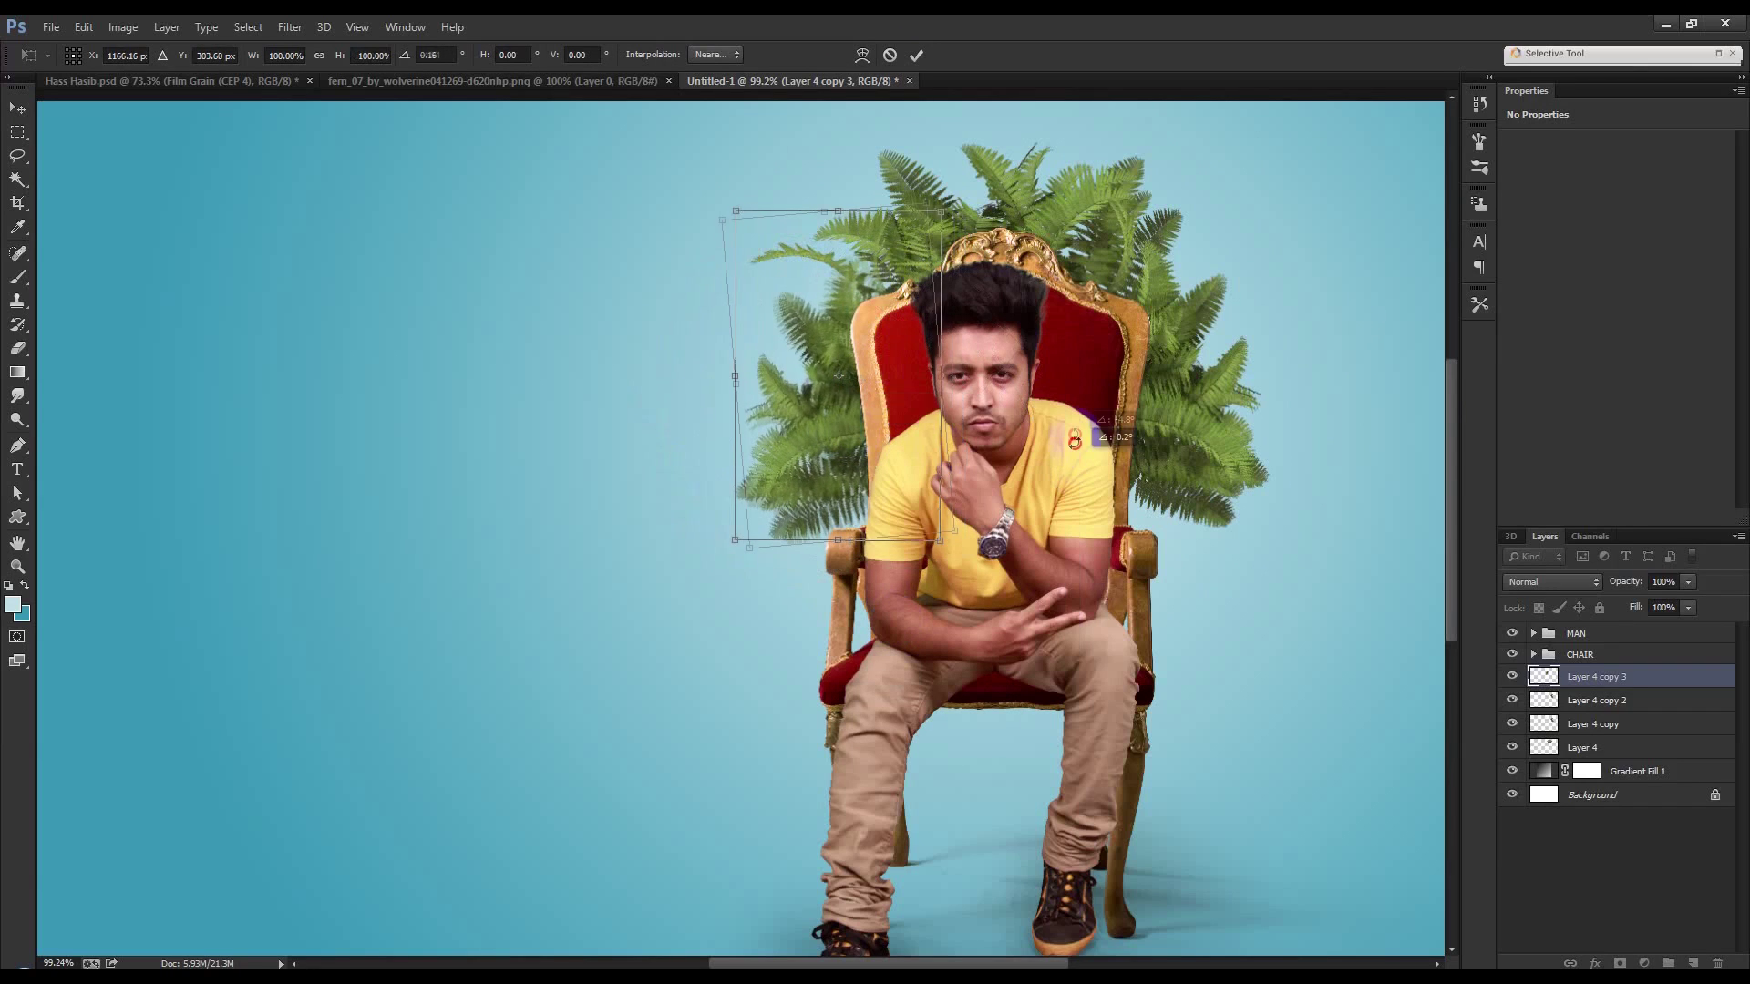
drag(948, 406, 937, 395)
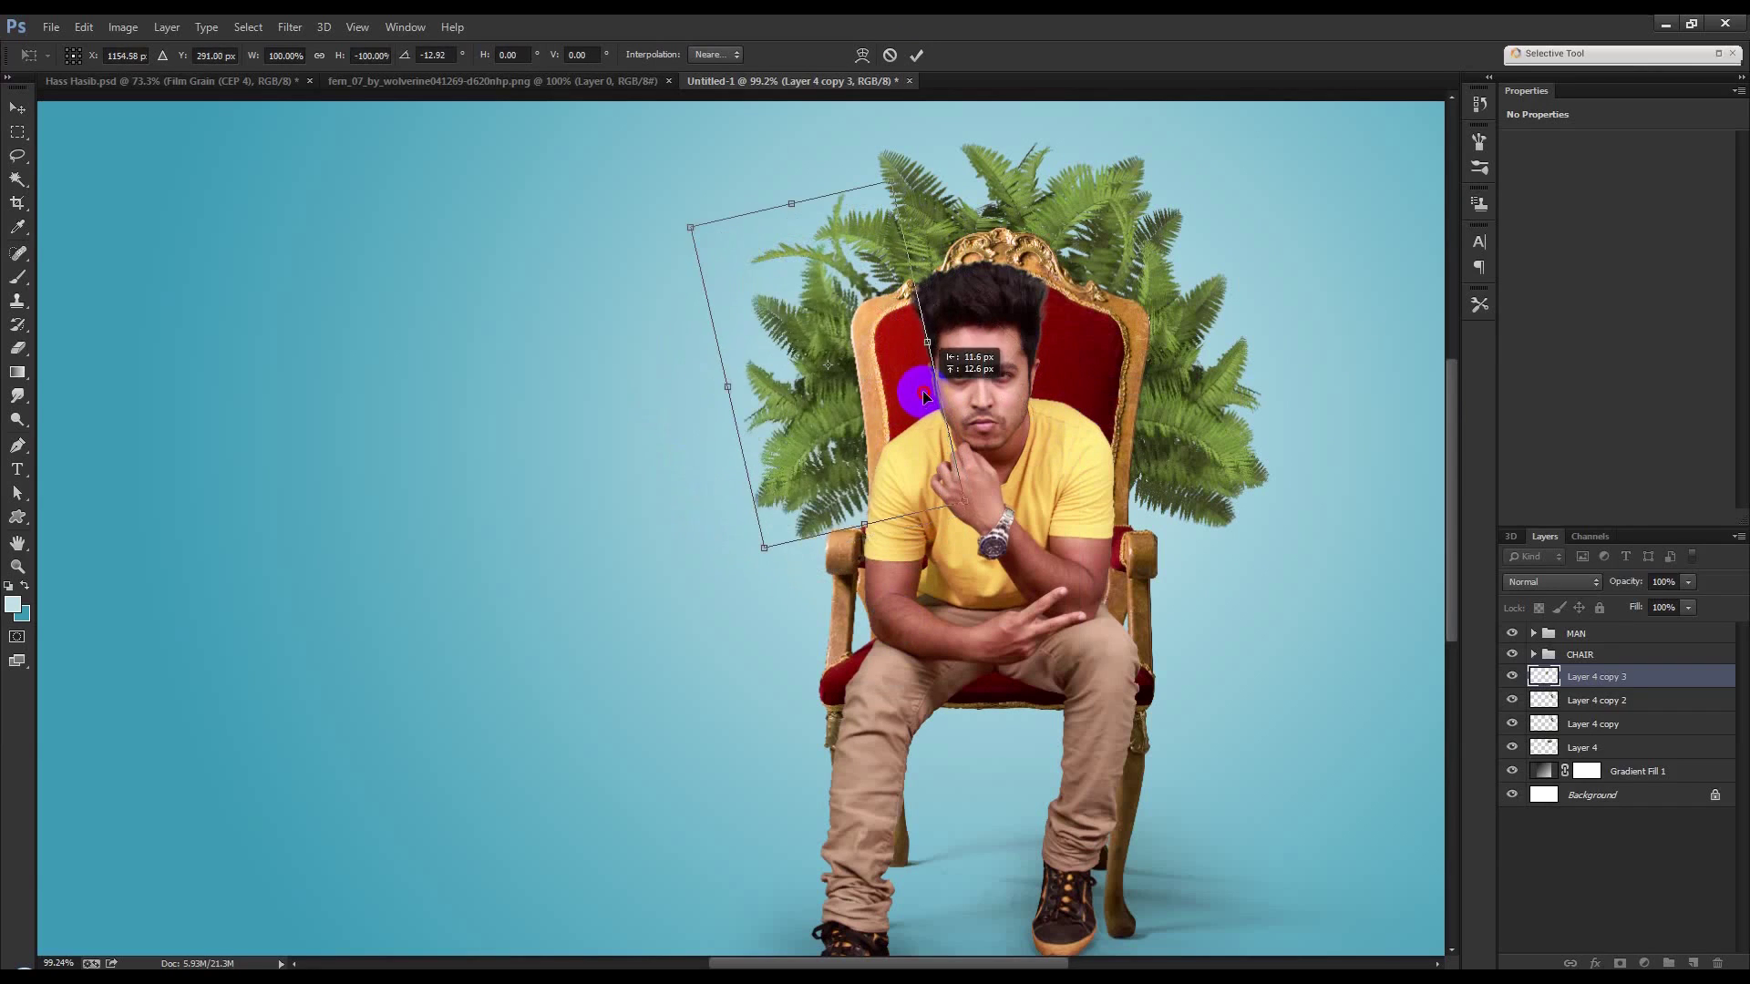
drag(1114, 407, 1070, 412)
drag(907, 404, 897, 398)
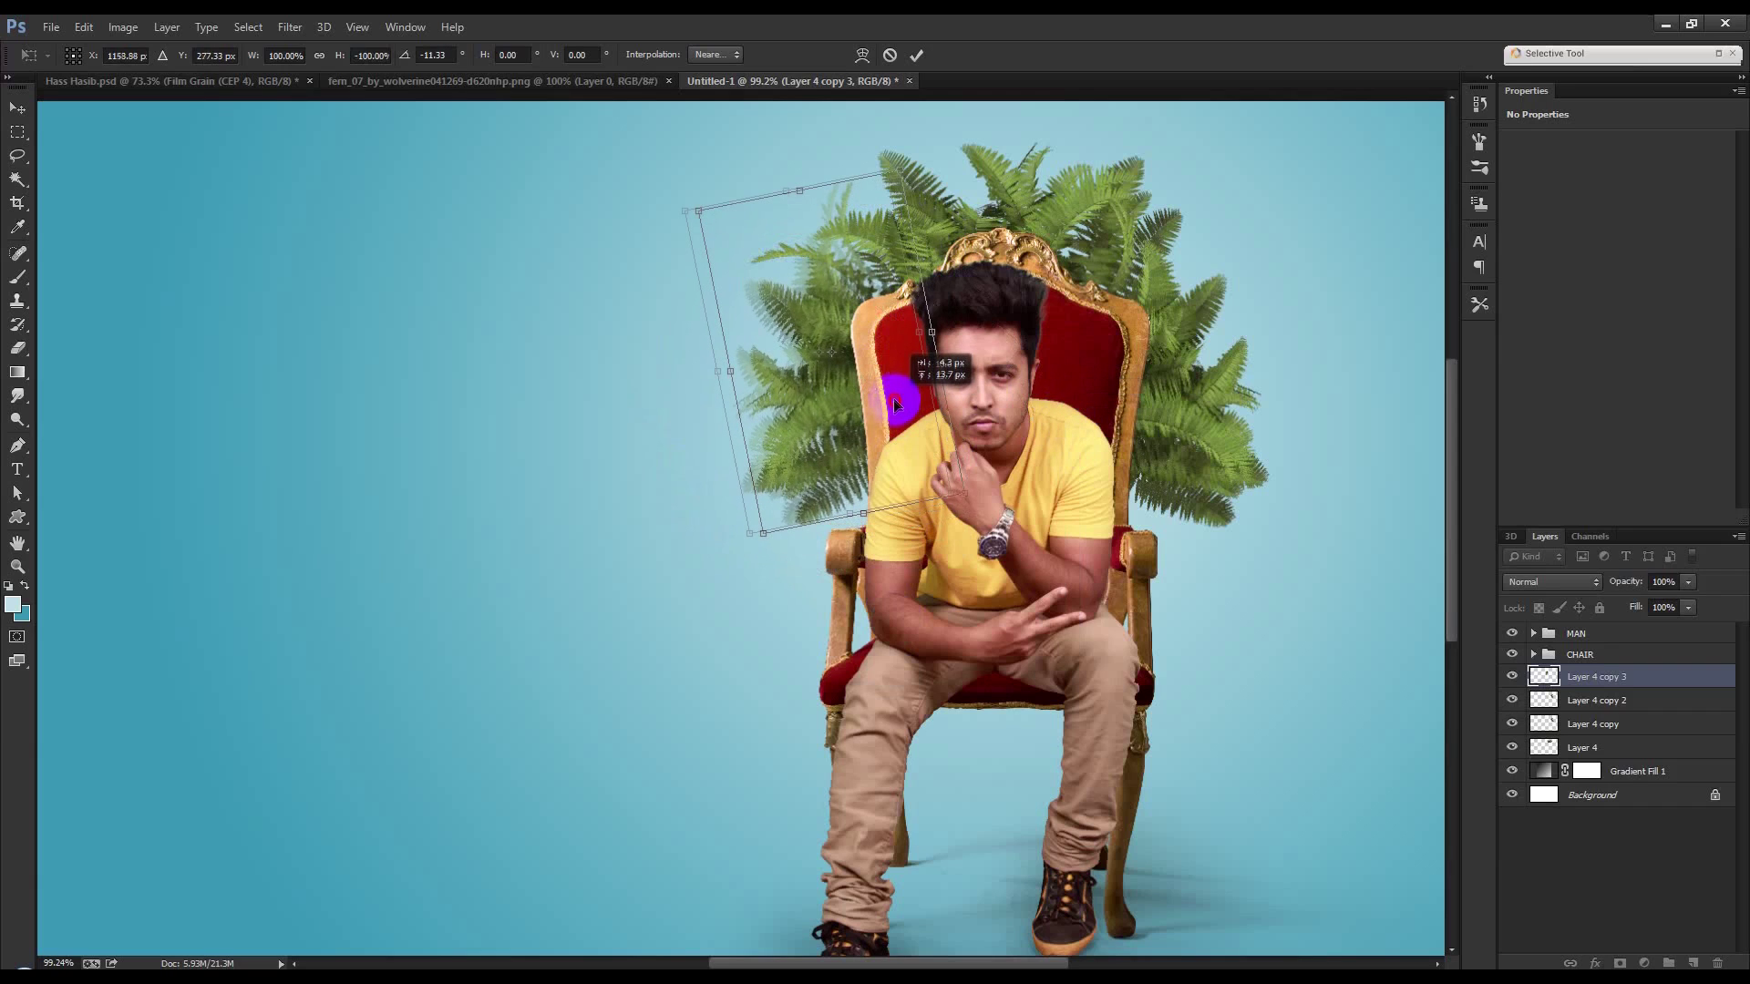
key(Return)
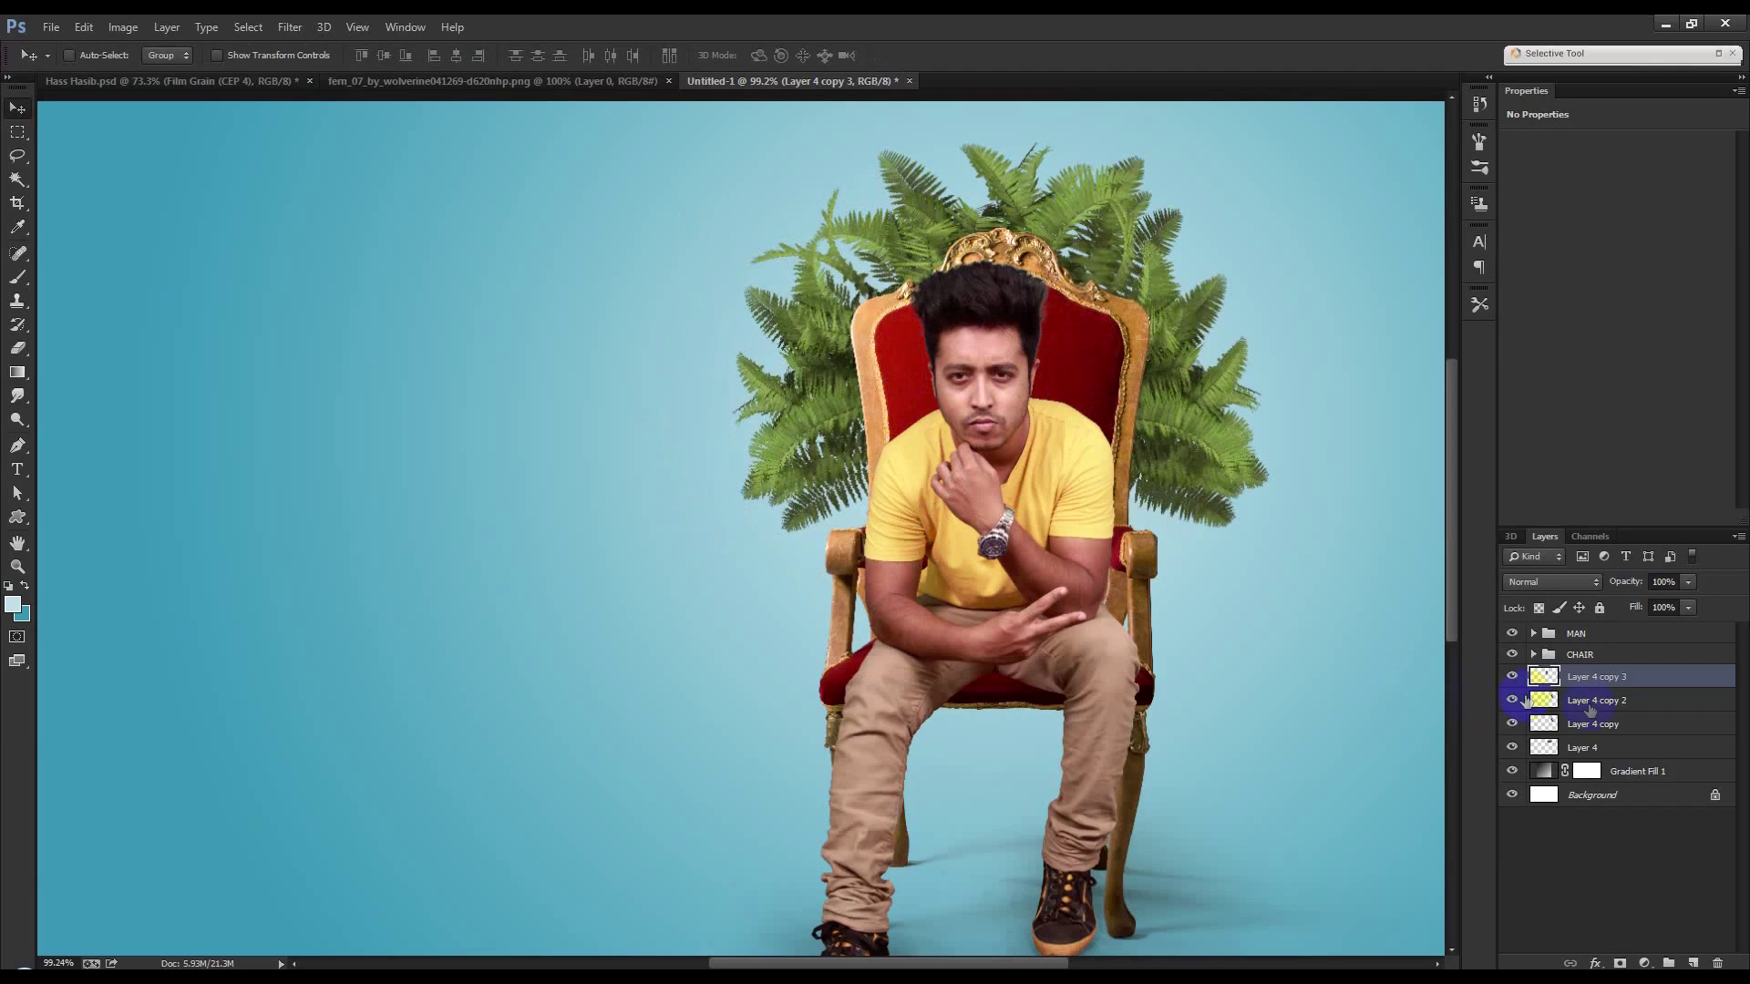
shift+click(1602, 727)
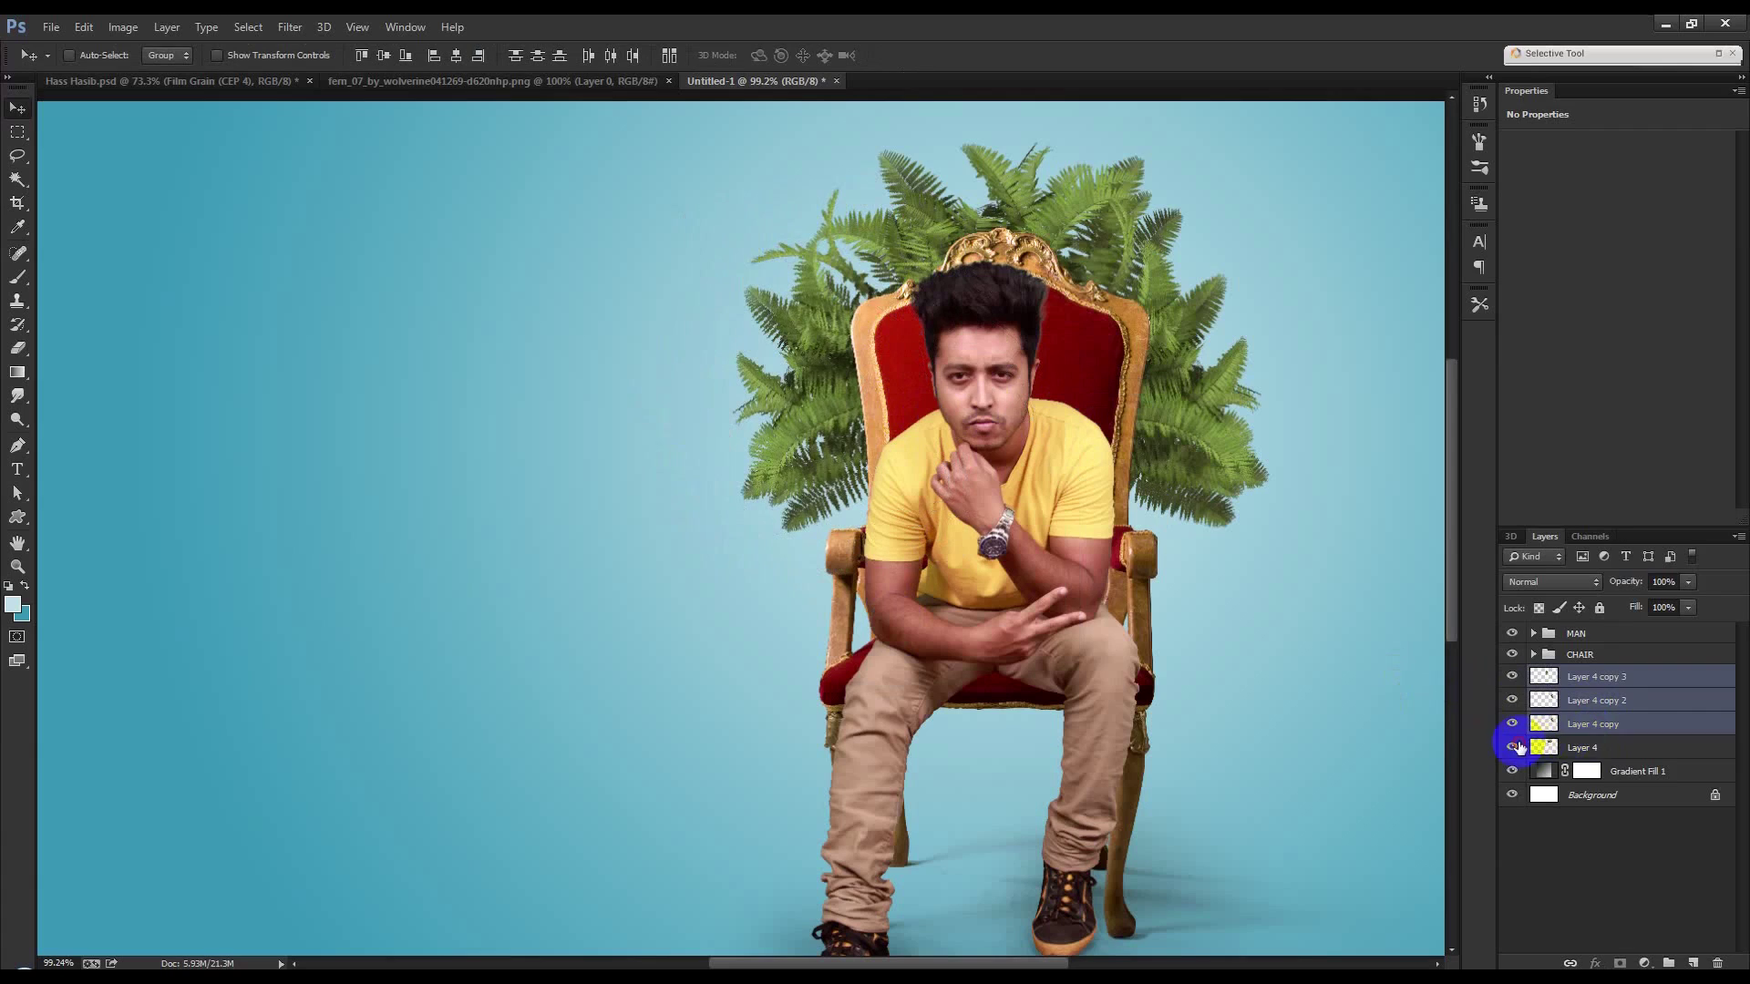
Group the four fern layers as 'Tree', then rotate and nudge the group slightly.
shift+click(1583, 747)
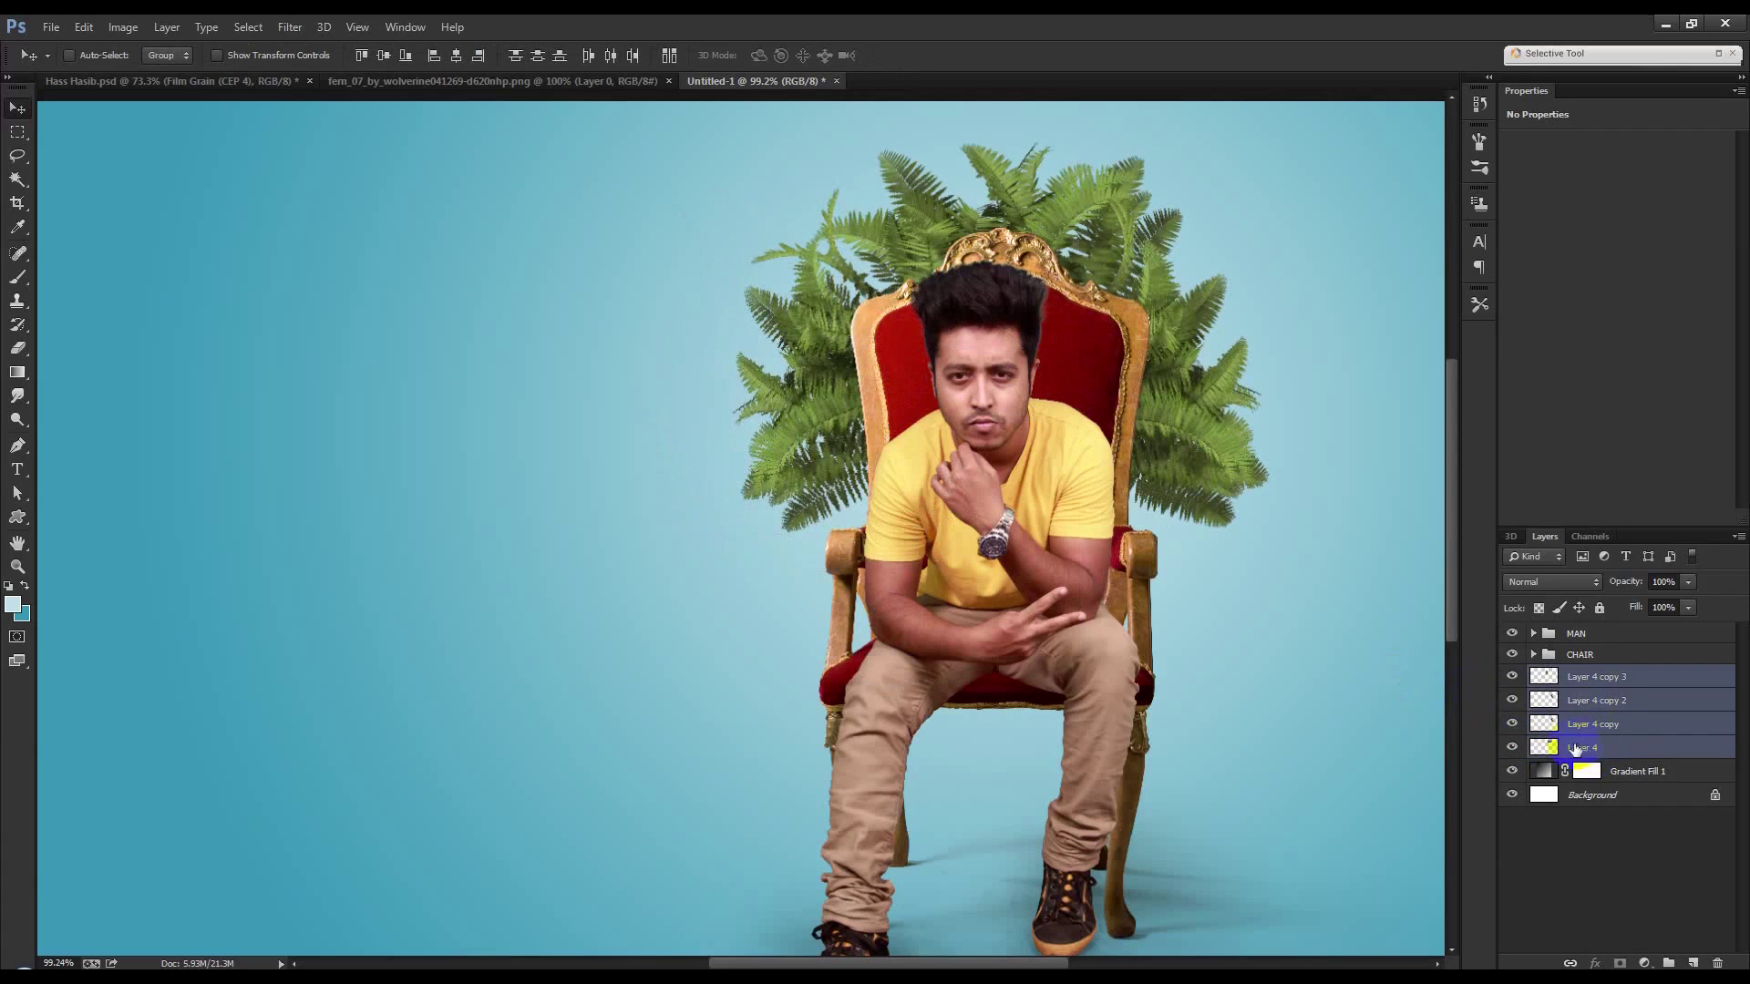
key(ctrl+g)
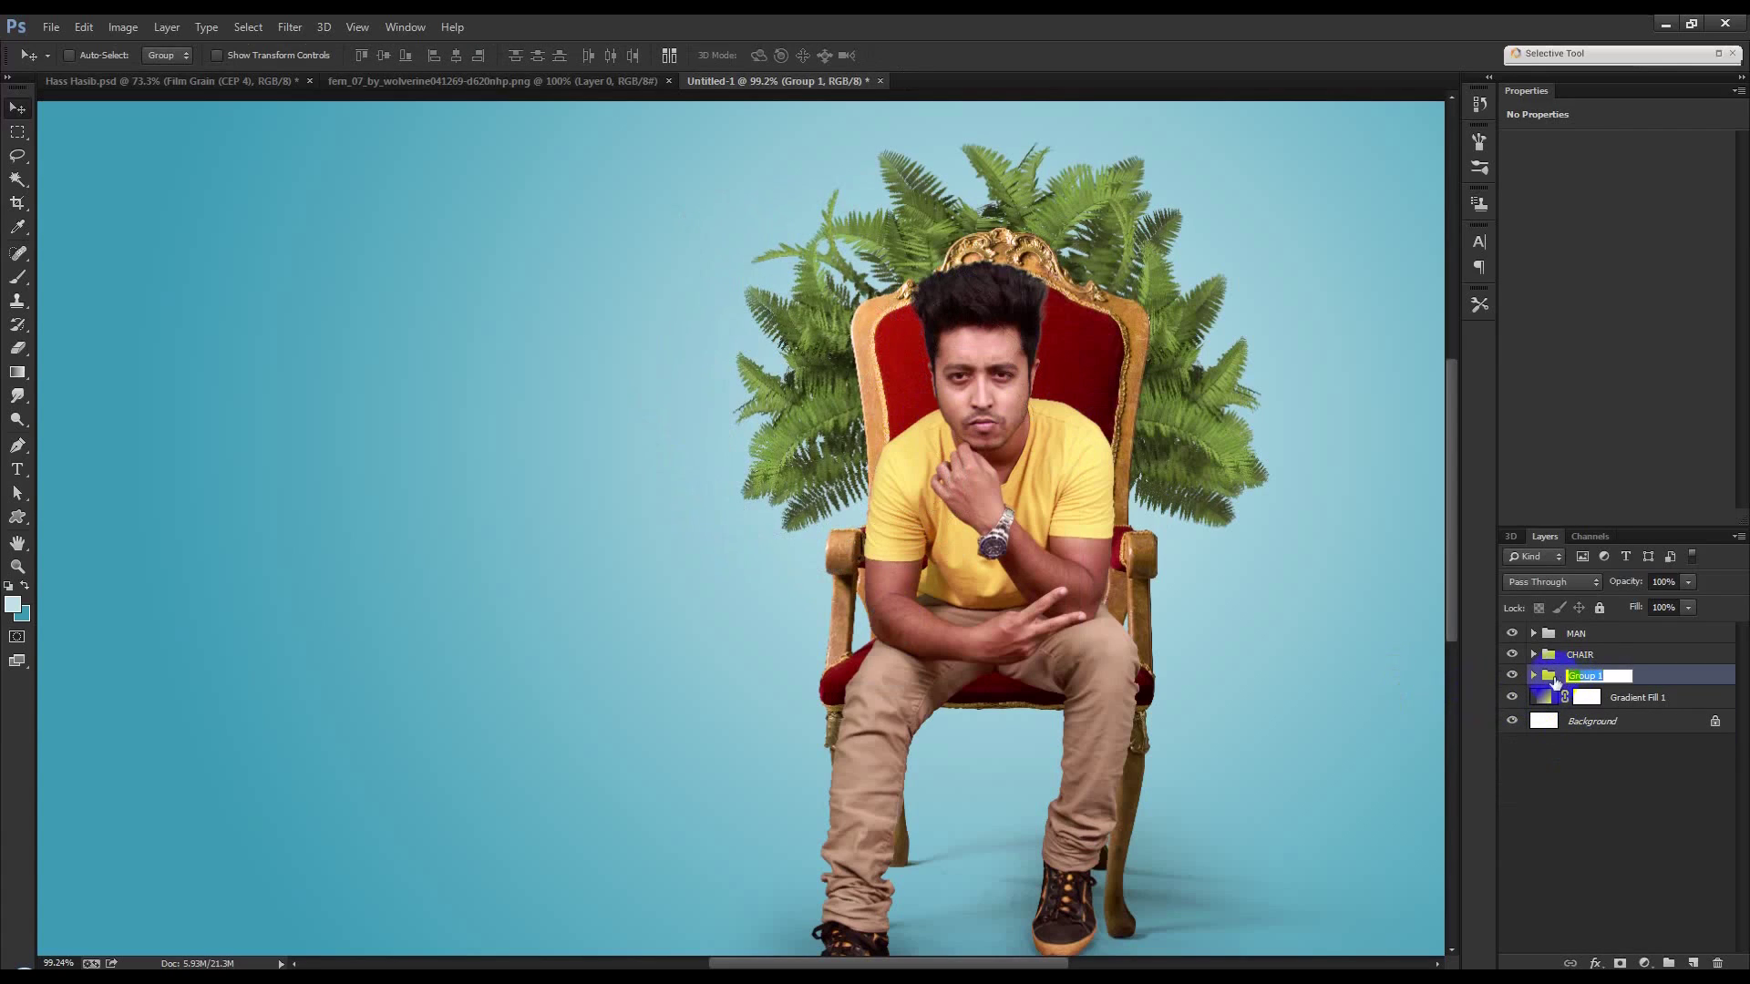
text(Tree)
click(1304, 563)
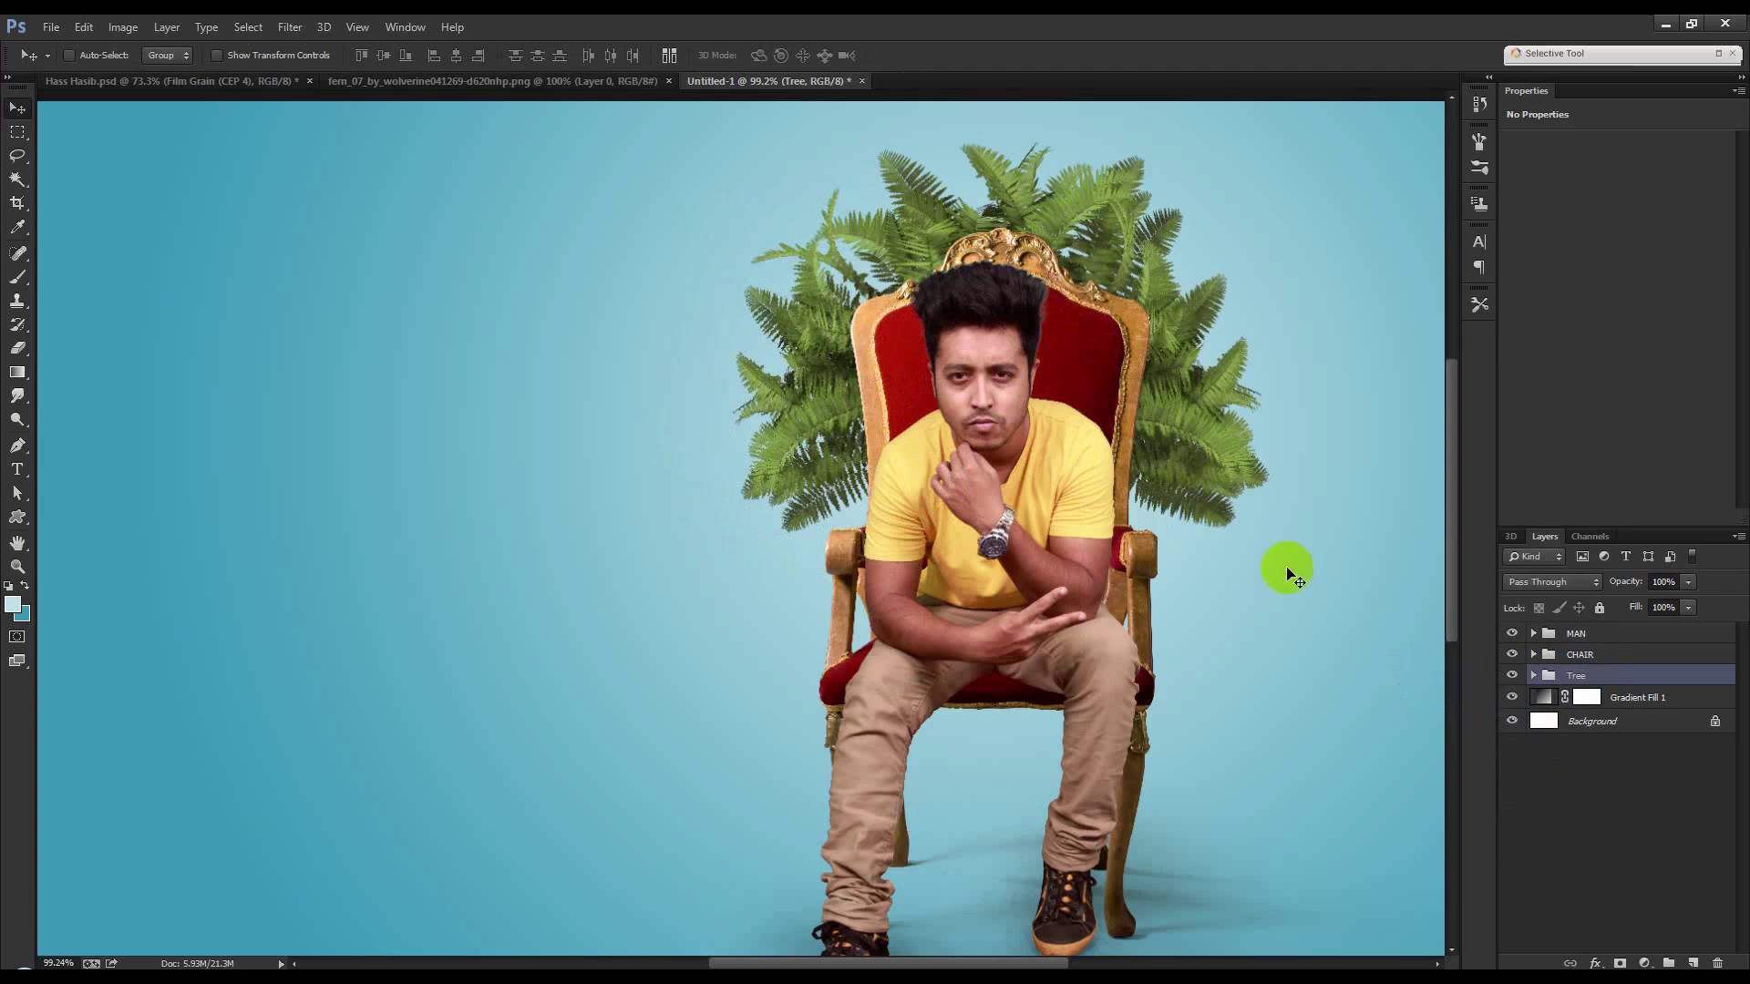
key(ctrl+t)
drag(1305, 564, 1333, 469)
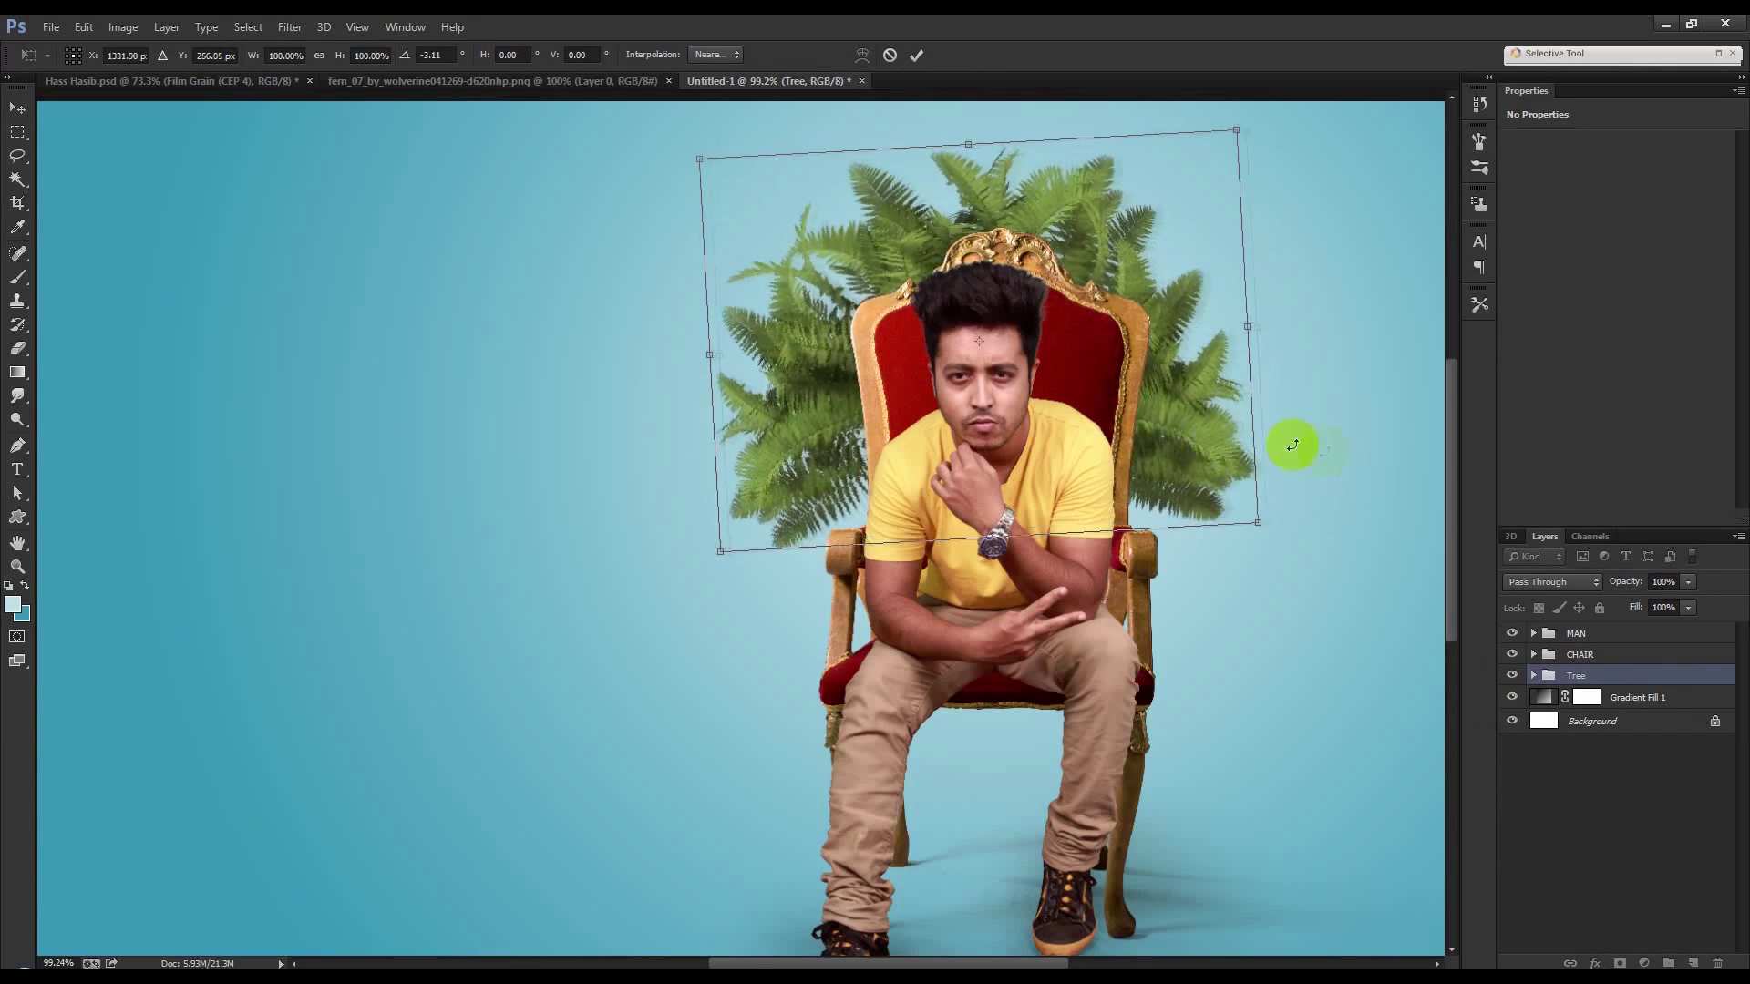
drag(1158, 441, 1172, 419)
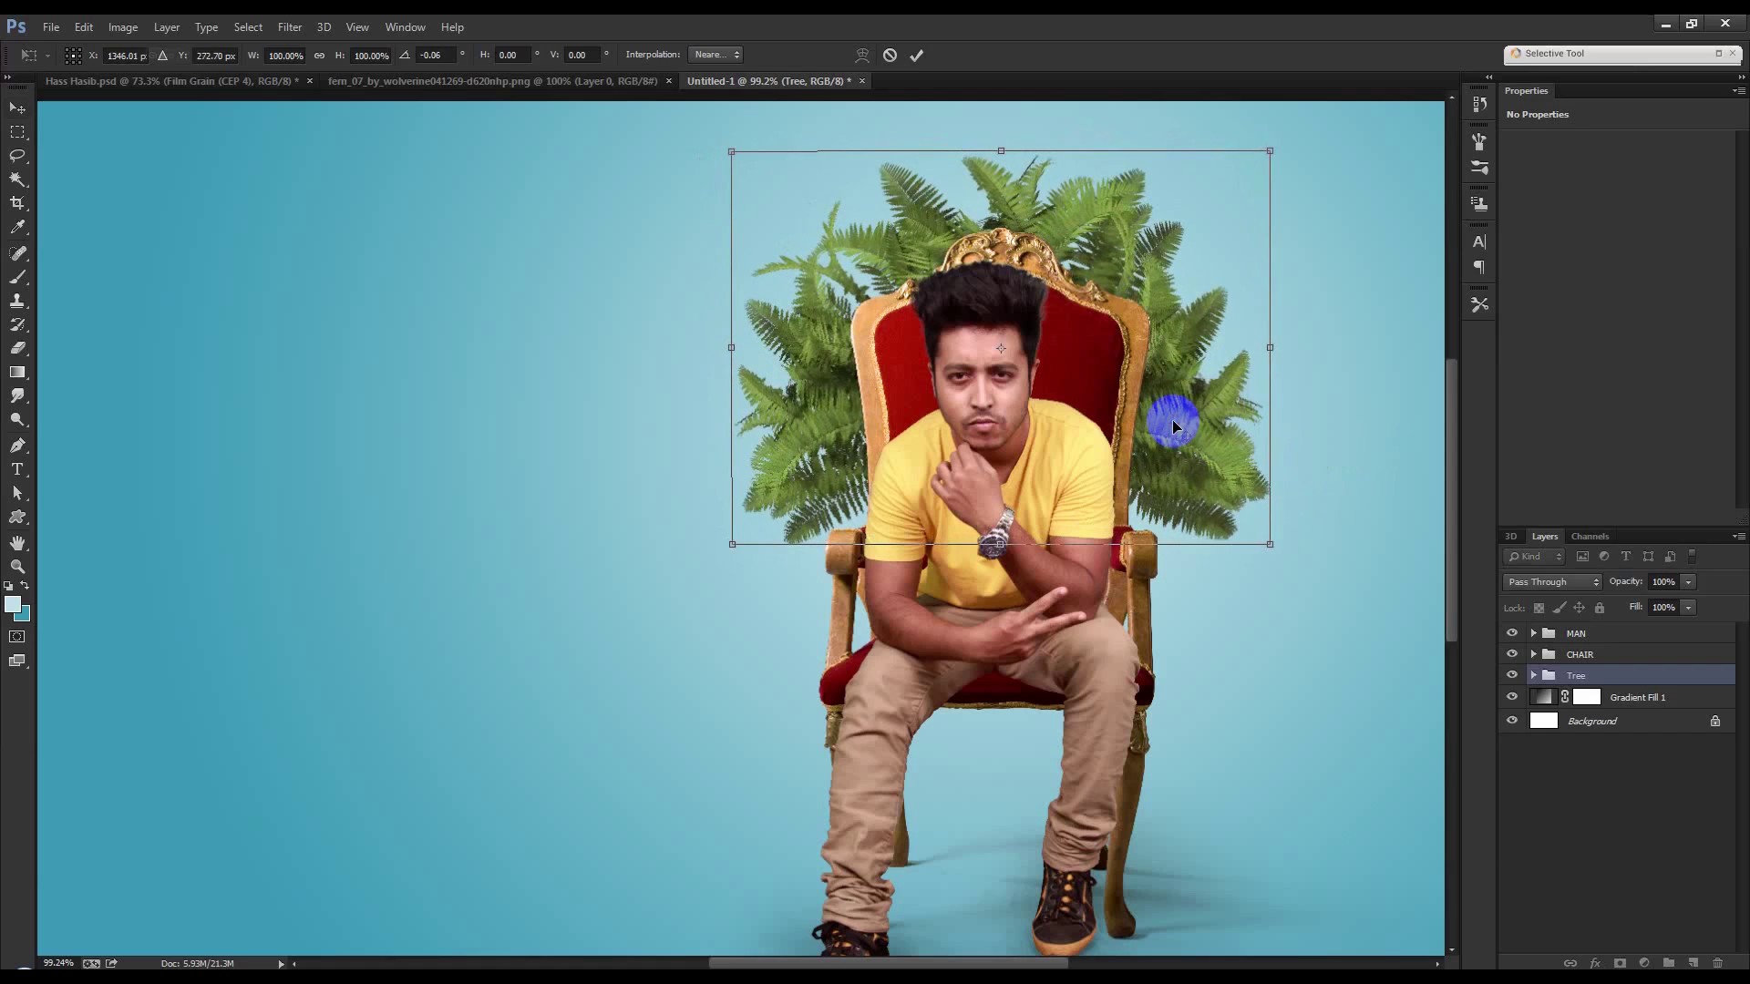
key(Return)
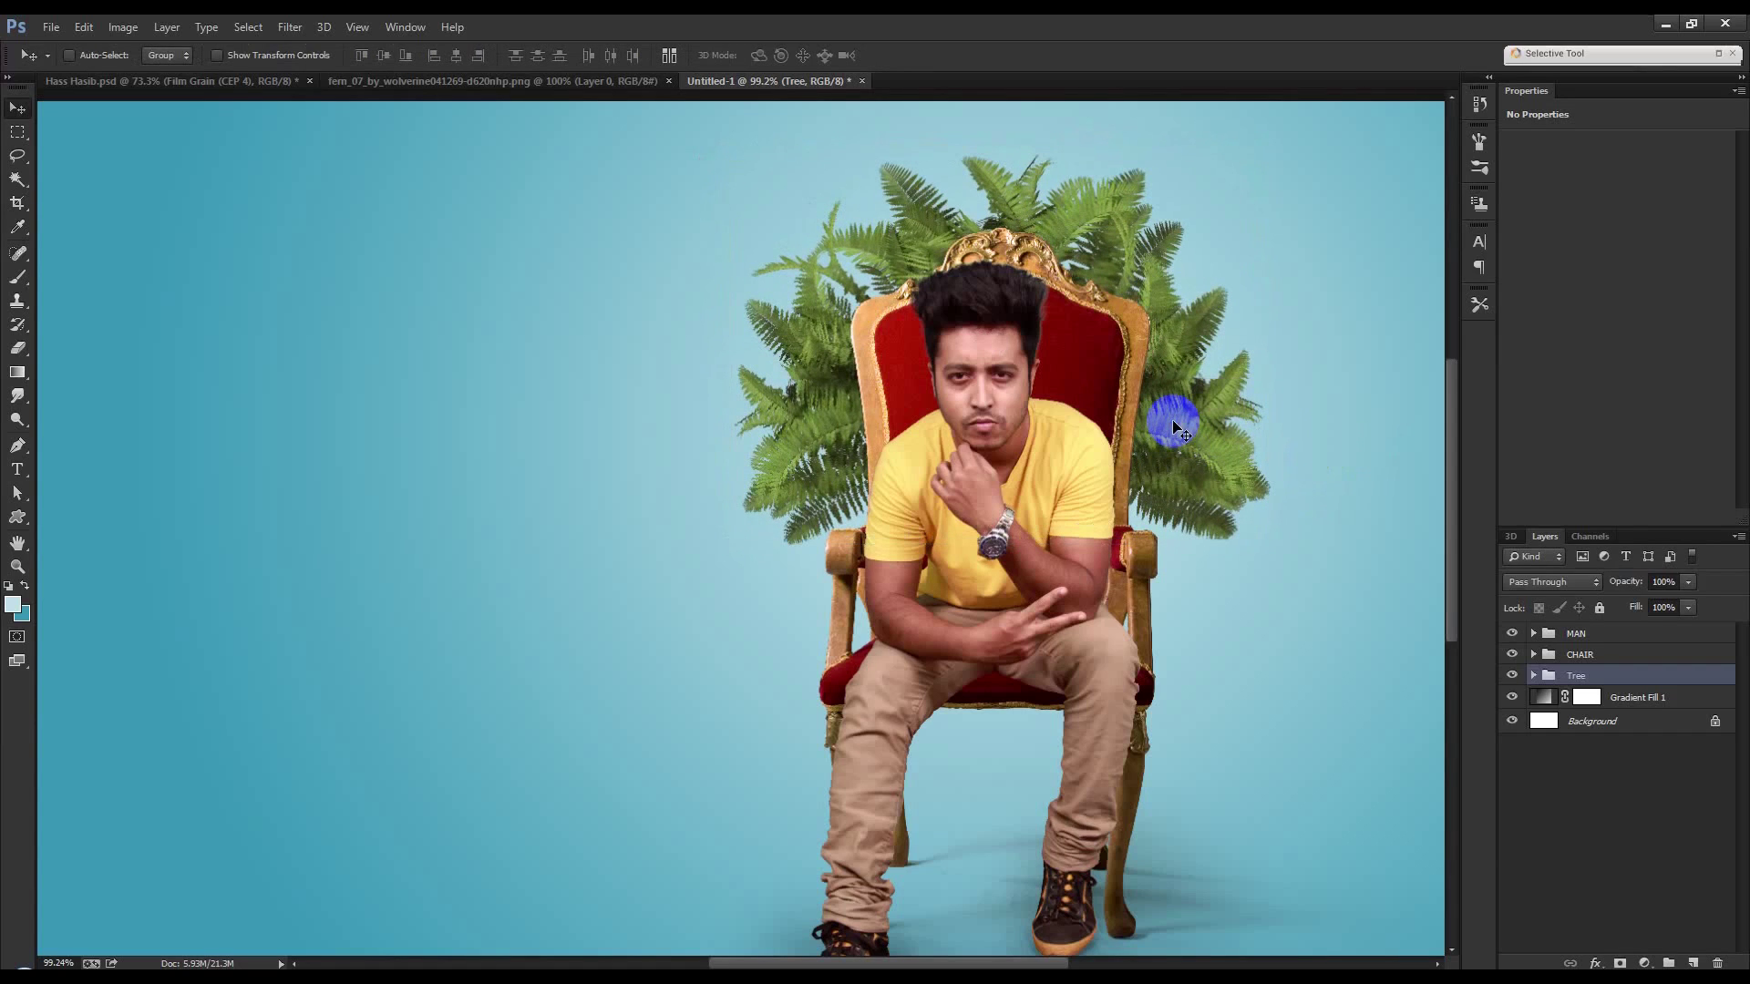
Scale the Tree group down to about 89% behind the throne.
scroll(1053, 392, down, 2)
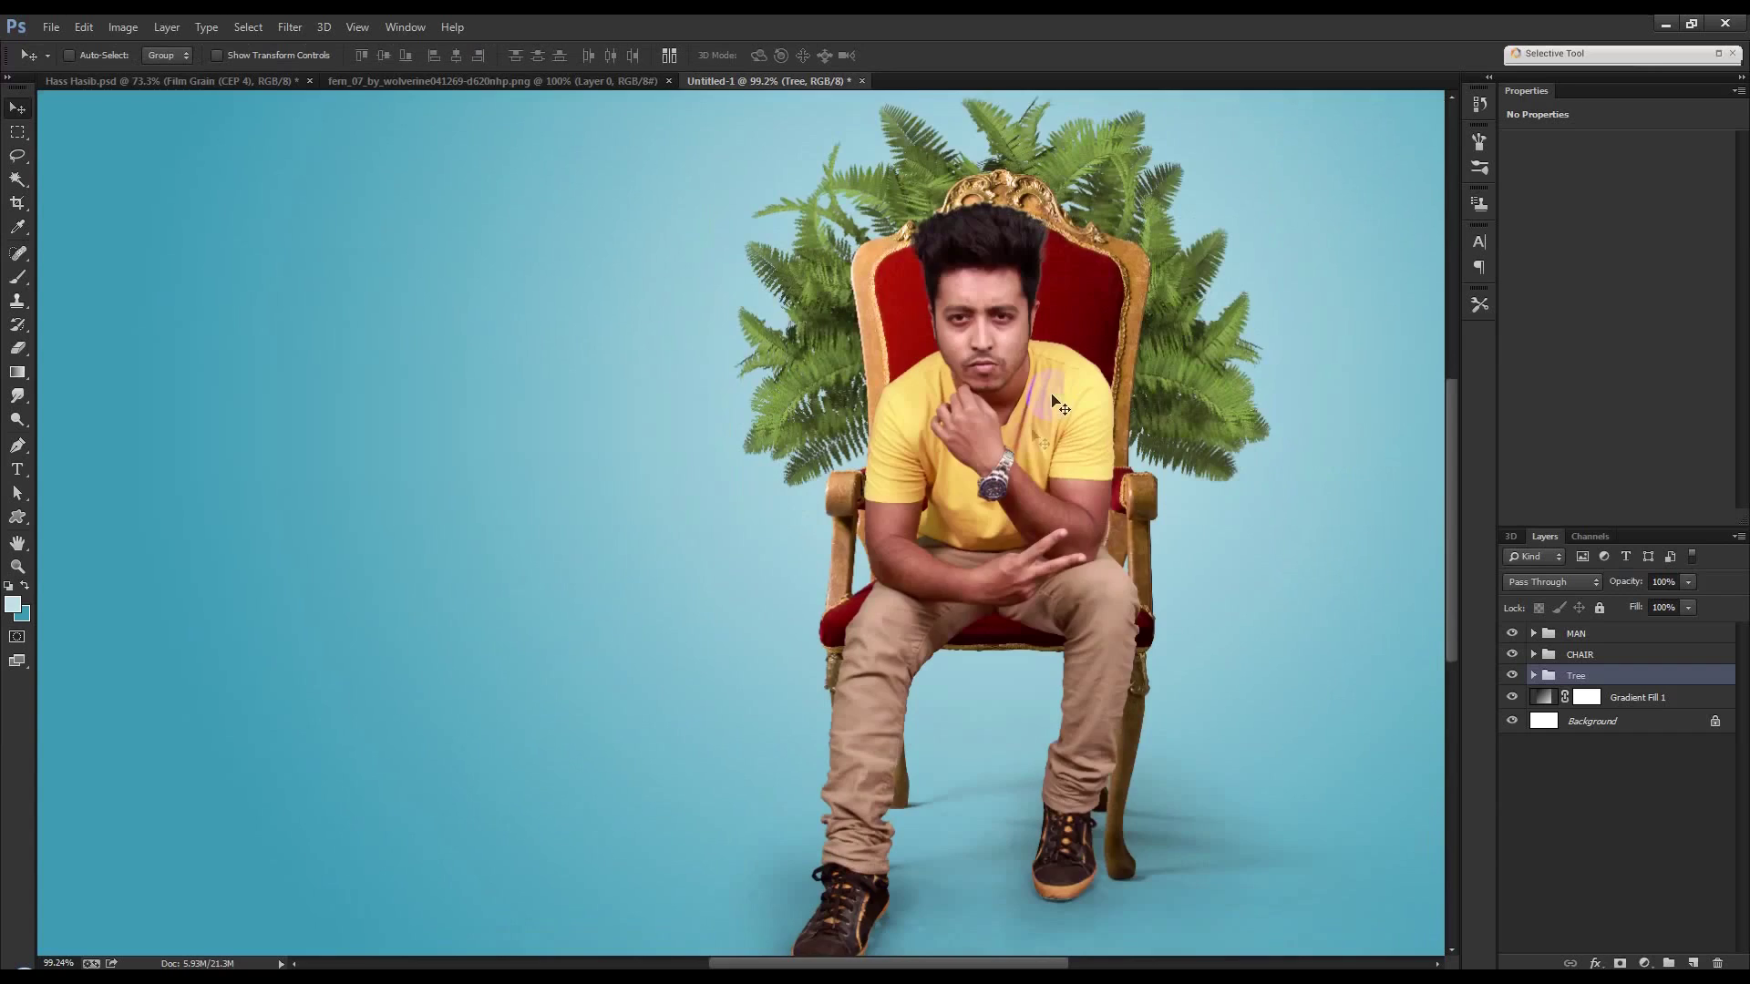
scroll(1003, 547, down, 1)
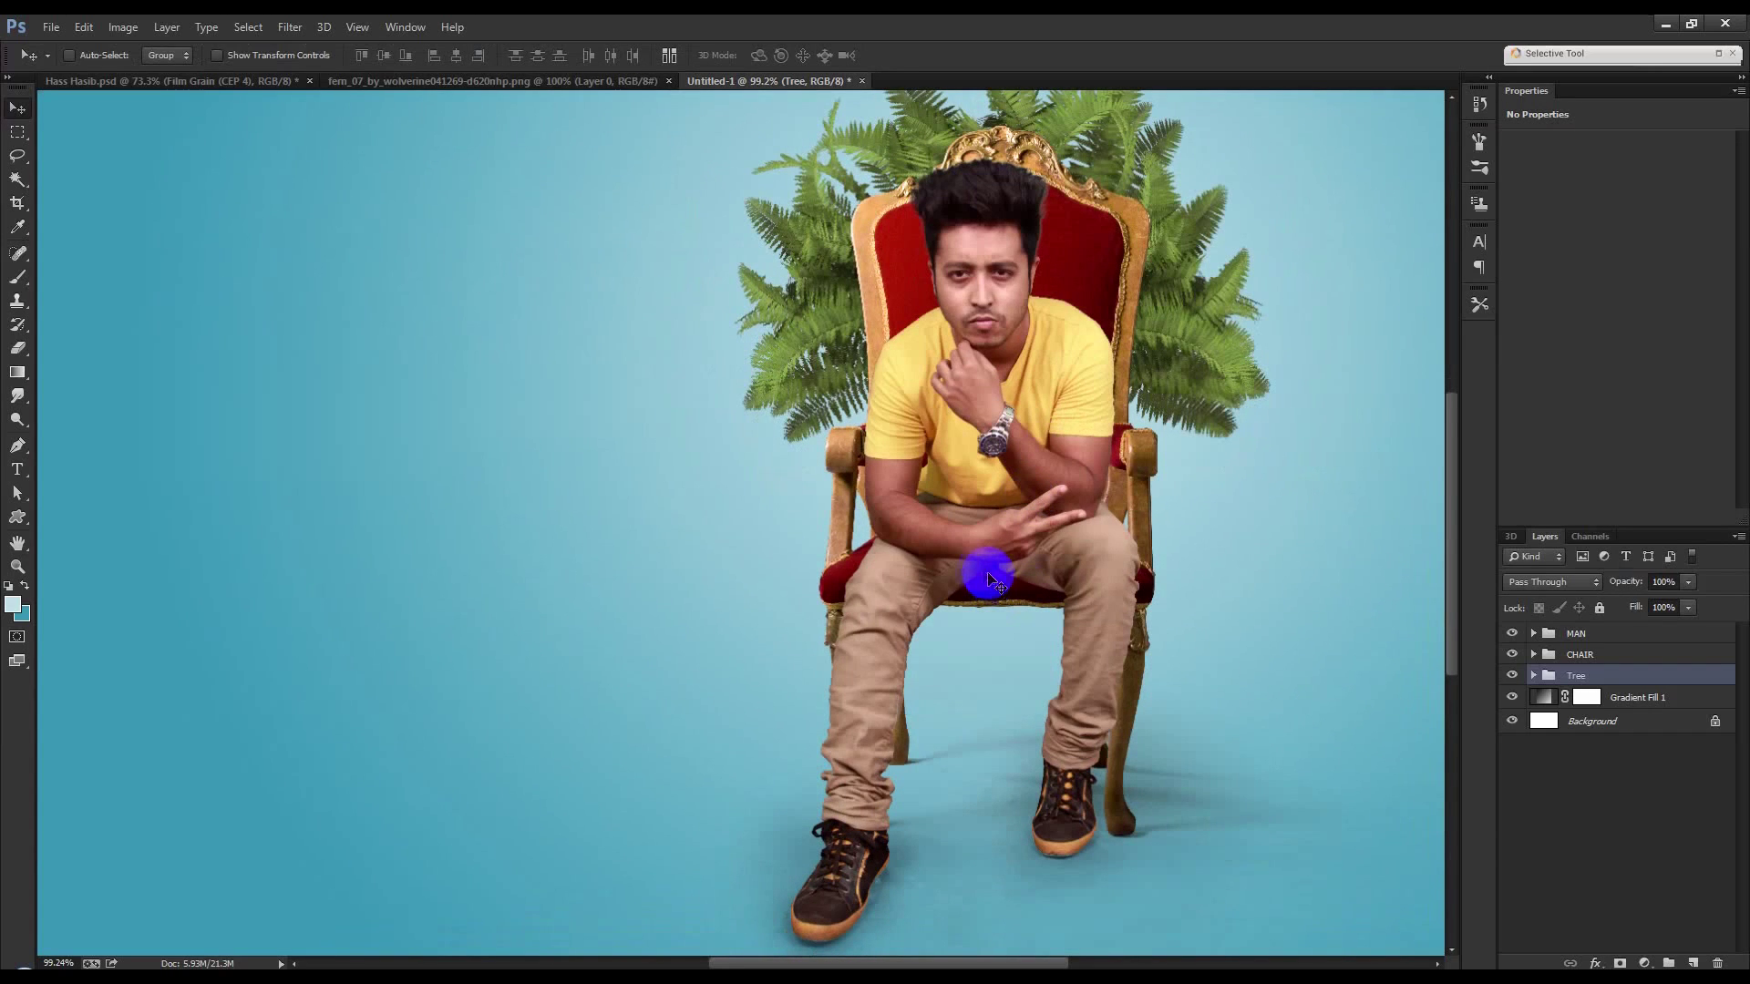
scroll(958, 572, down, 2)
scroll(949, 571, down, 2)
scroll(949, 571, up, 1)
key(ctrl+t)
drag(1088, 276, 1021, 330)
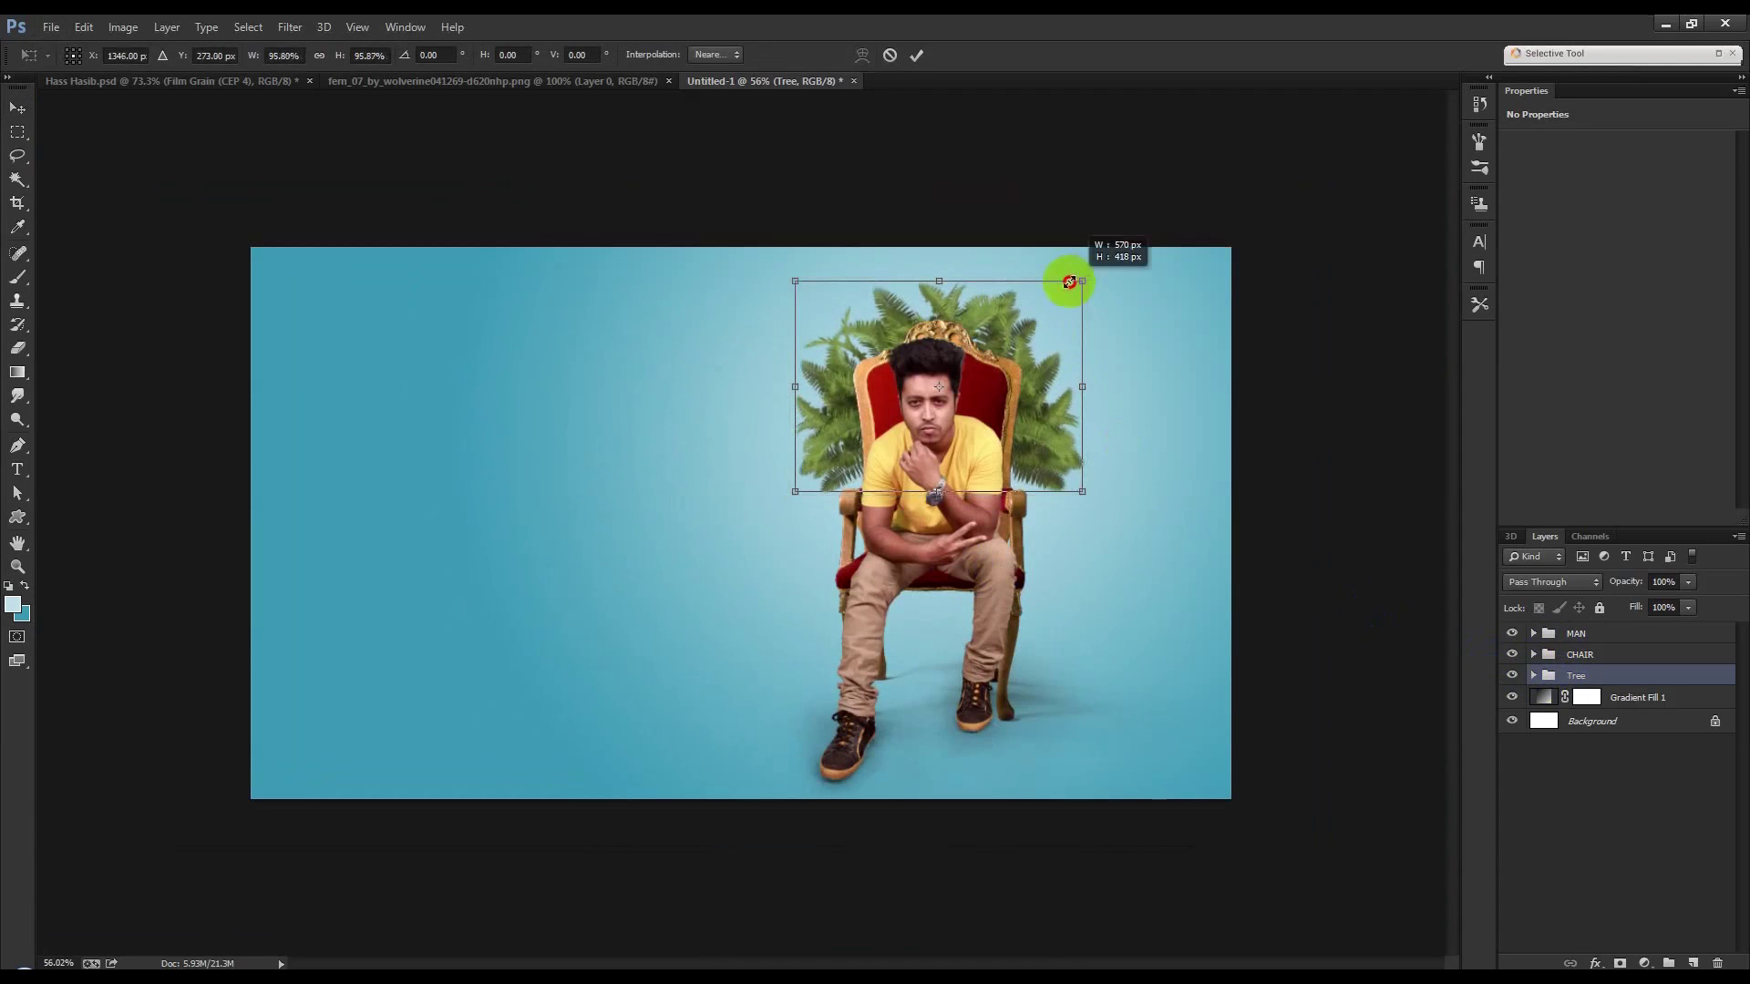
double_click(1021, 330)
Set the Gradient Fill 1 stops to pale cyan #ebfaff and teal #0b93bd.
scroll(1440, 700, up, 1)
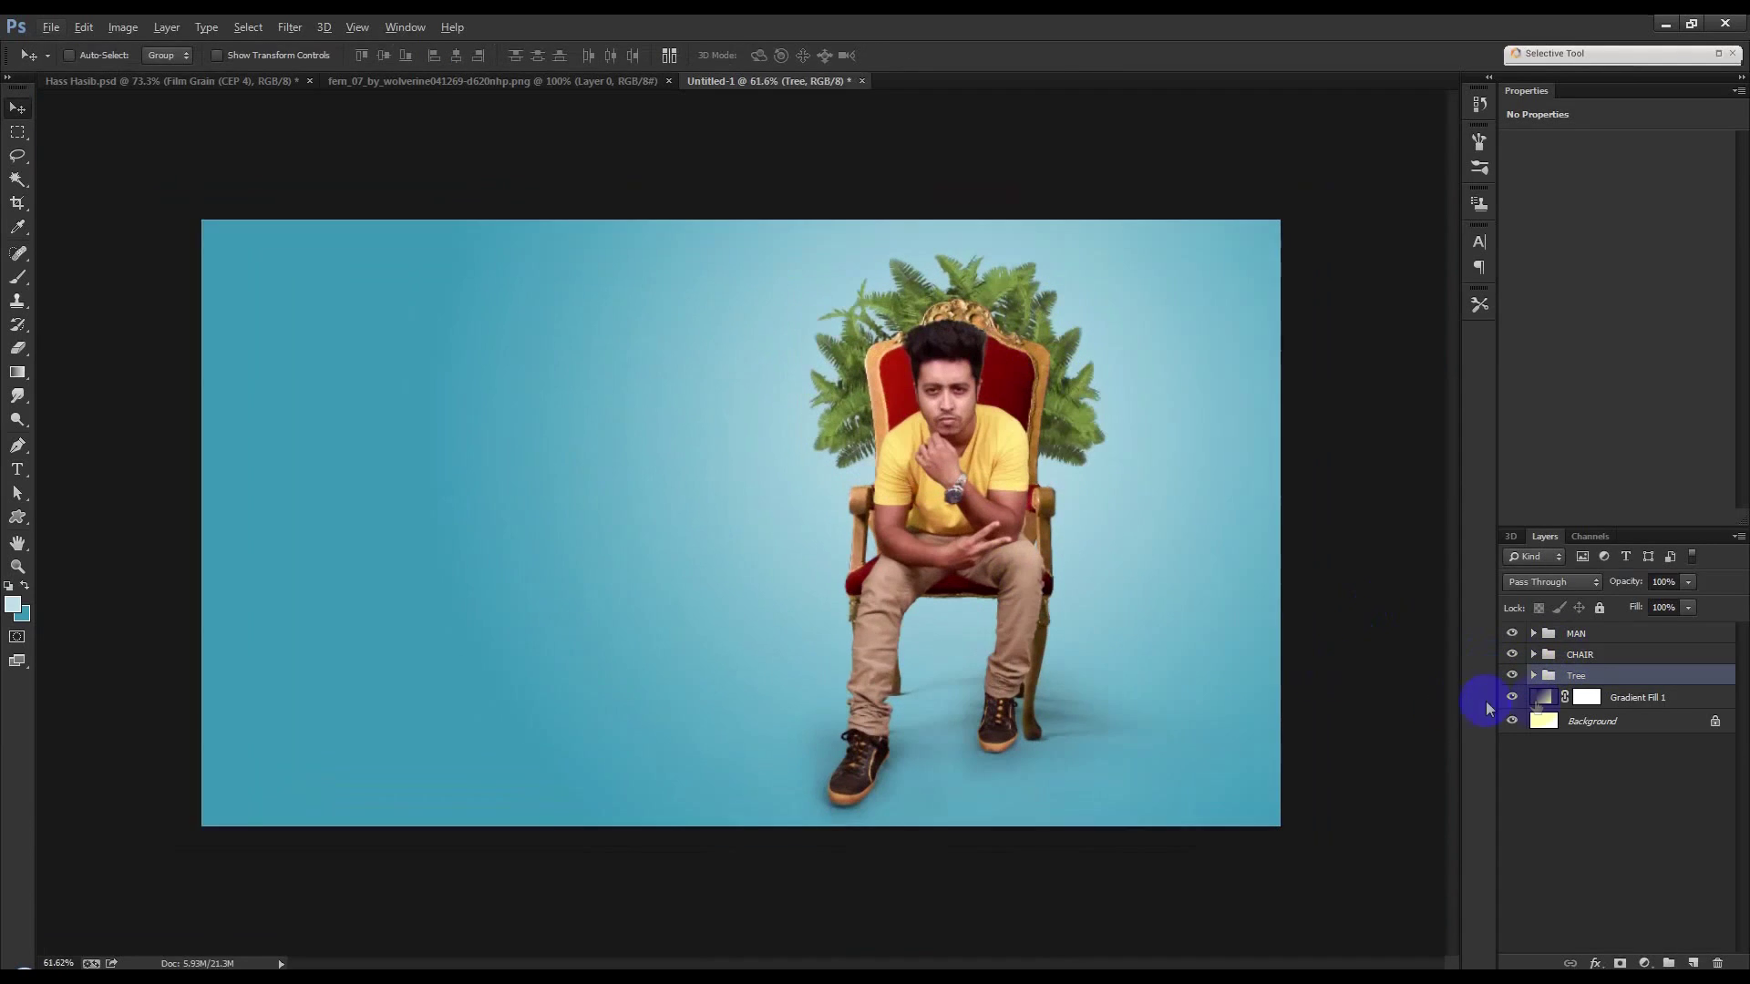
double_click(1547, 700)
click(1240, 346)
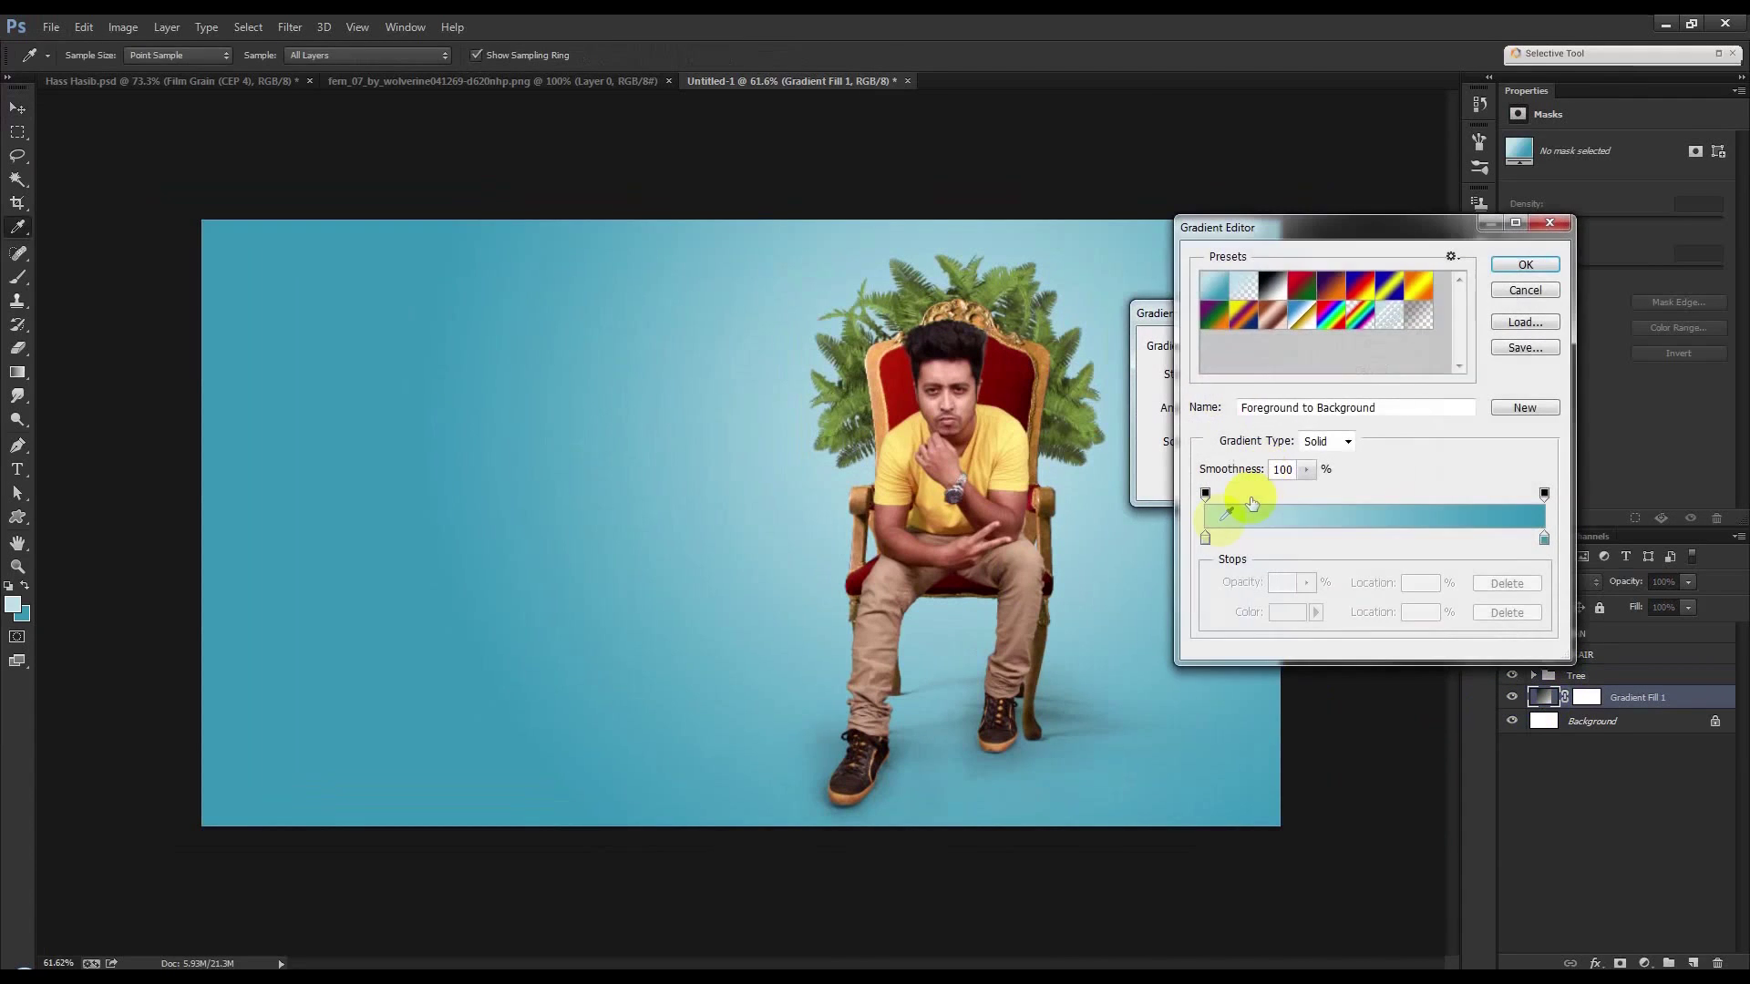
double_click(1205, 540)
drag(1016, 344, 1009, 326)
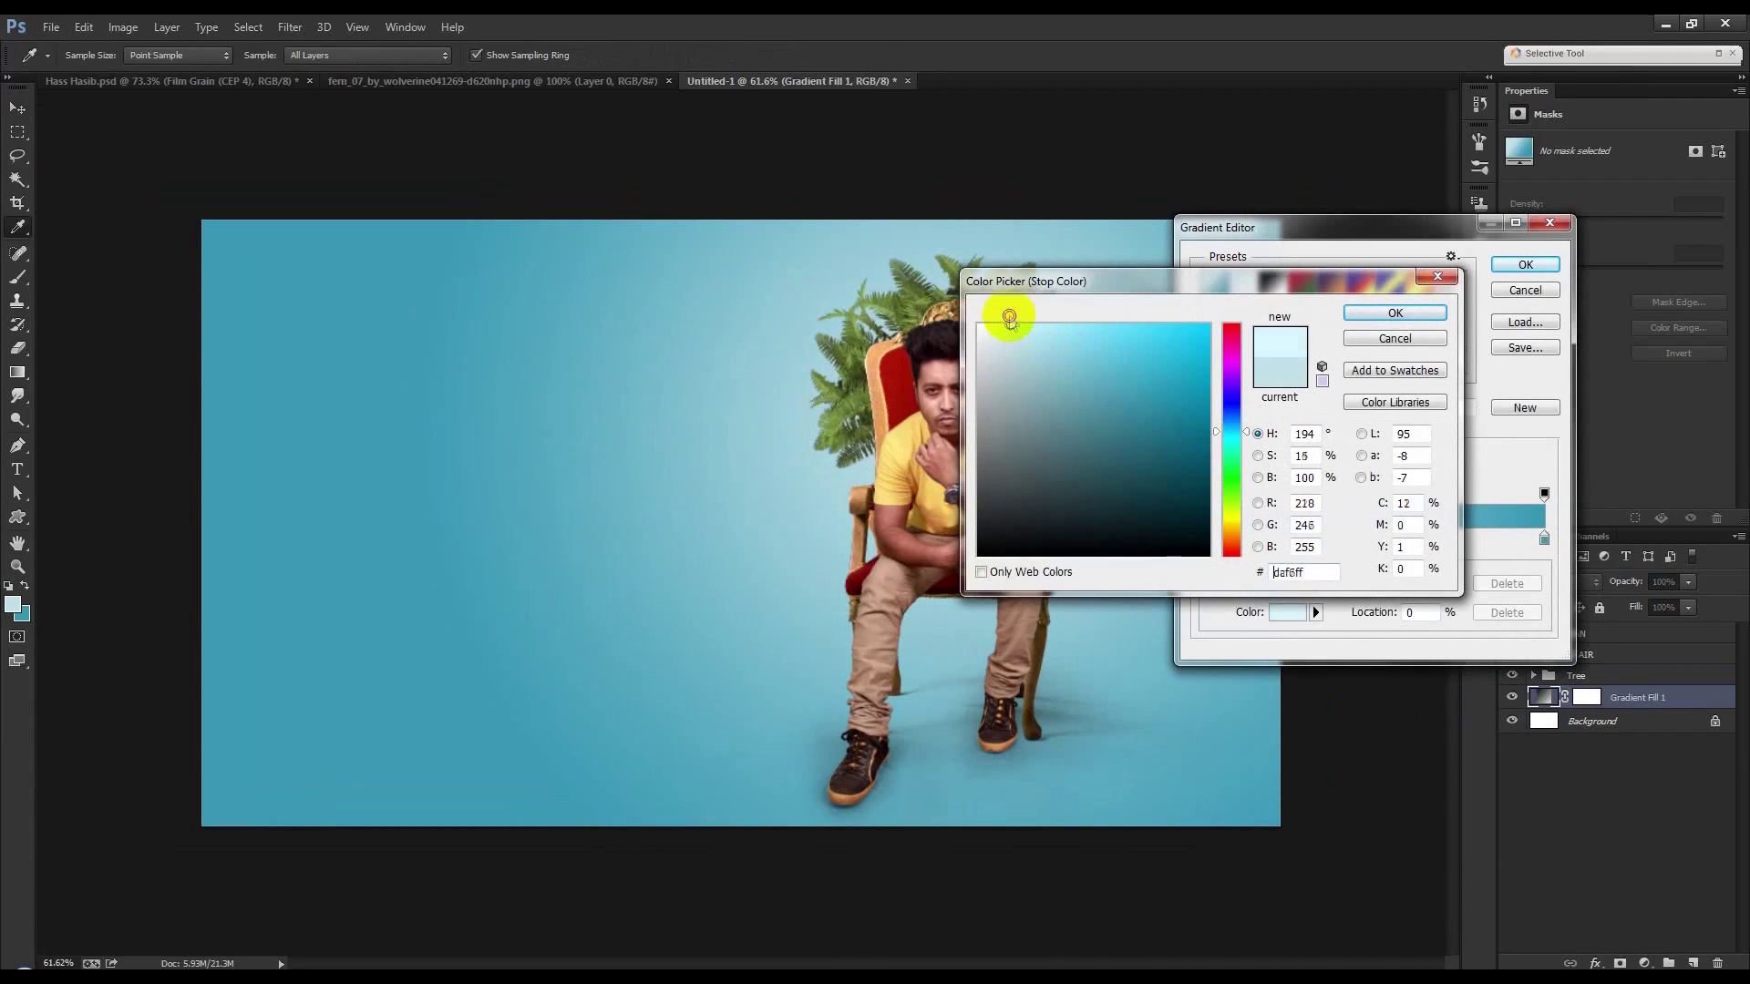
click(996, 325)
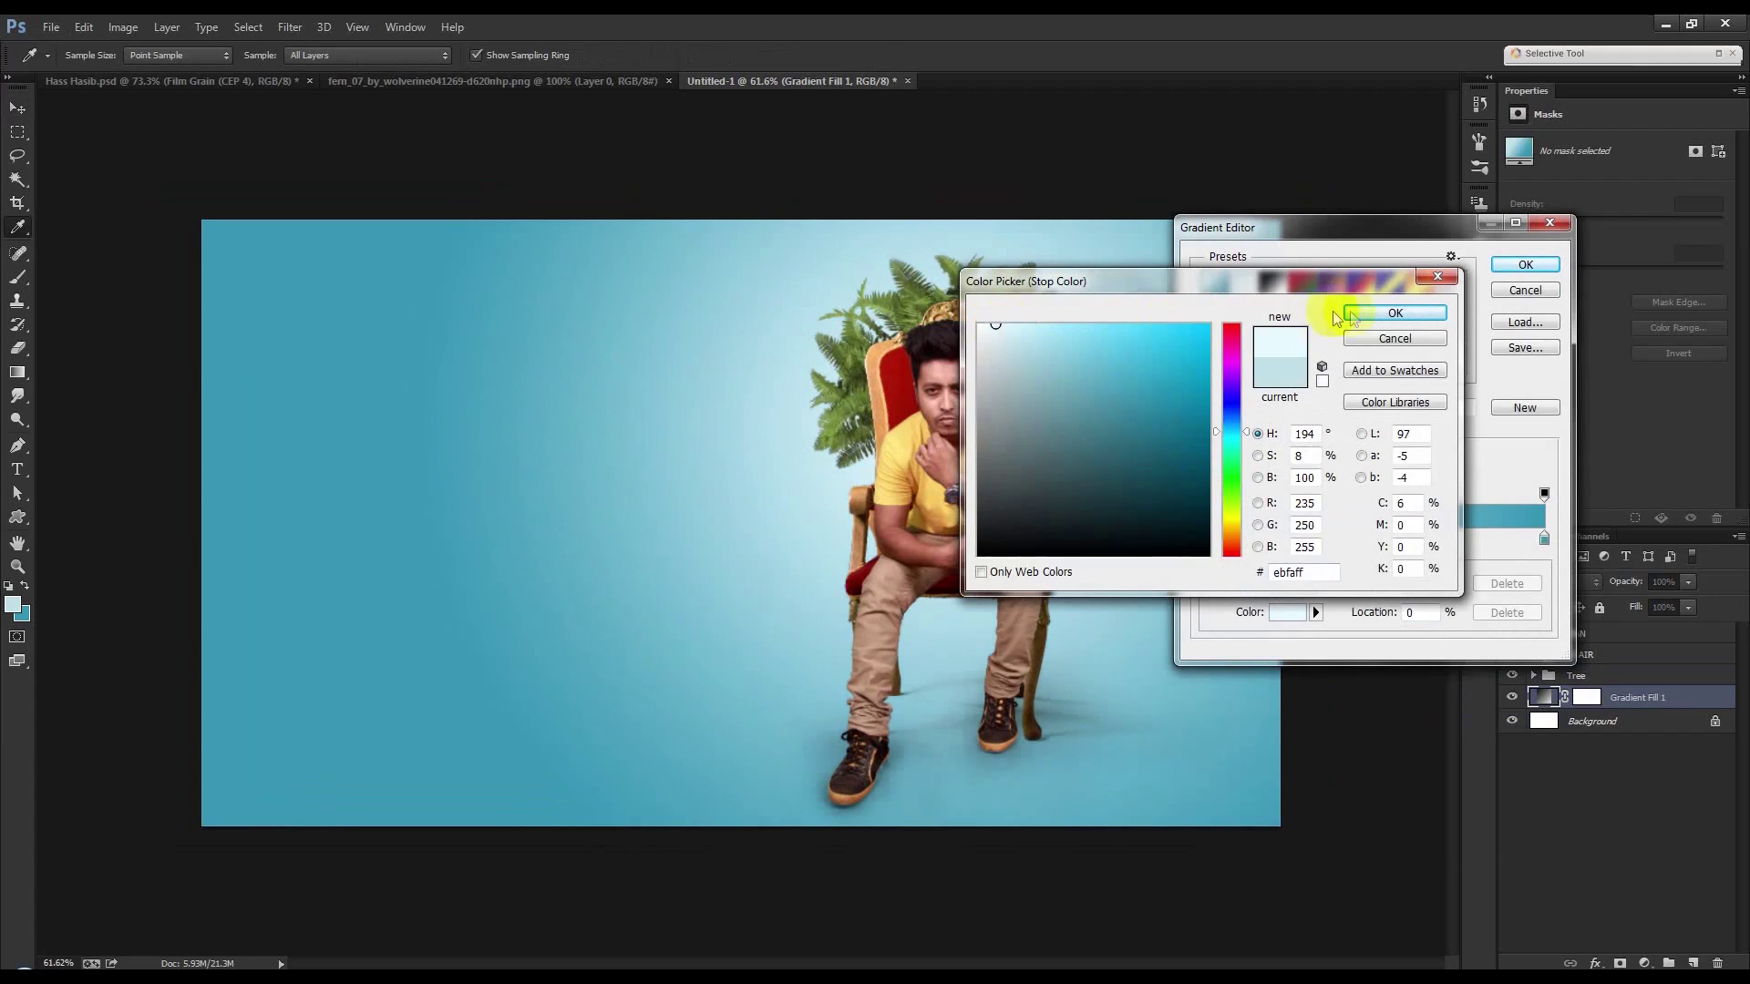
click(1395, 312)
double_click(1544, 540)
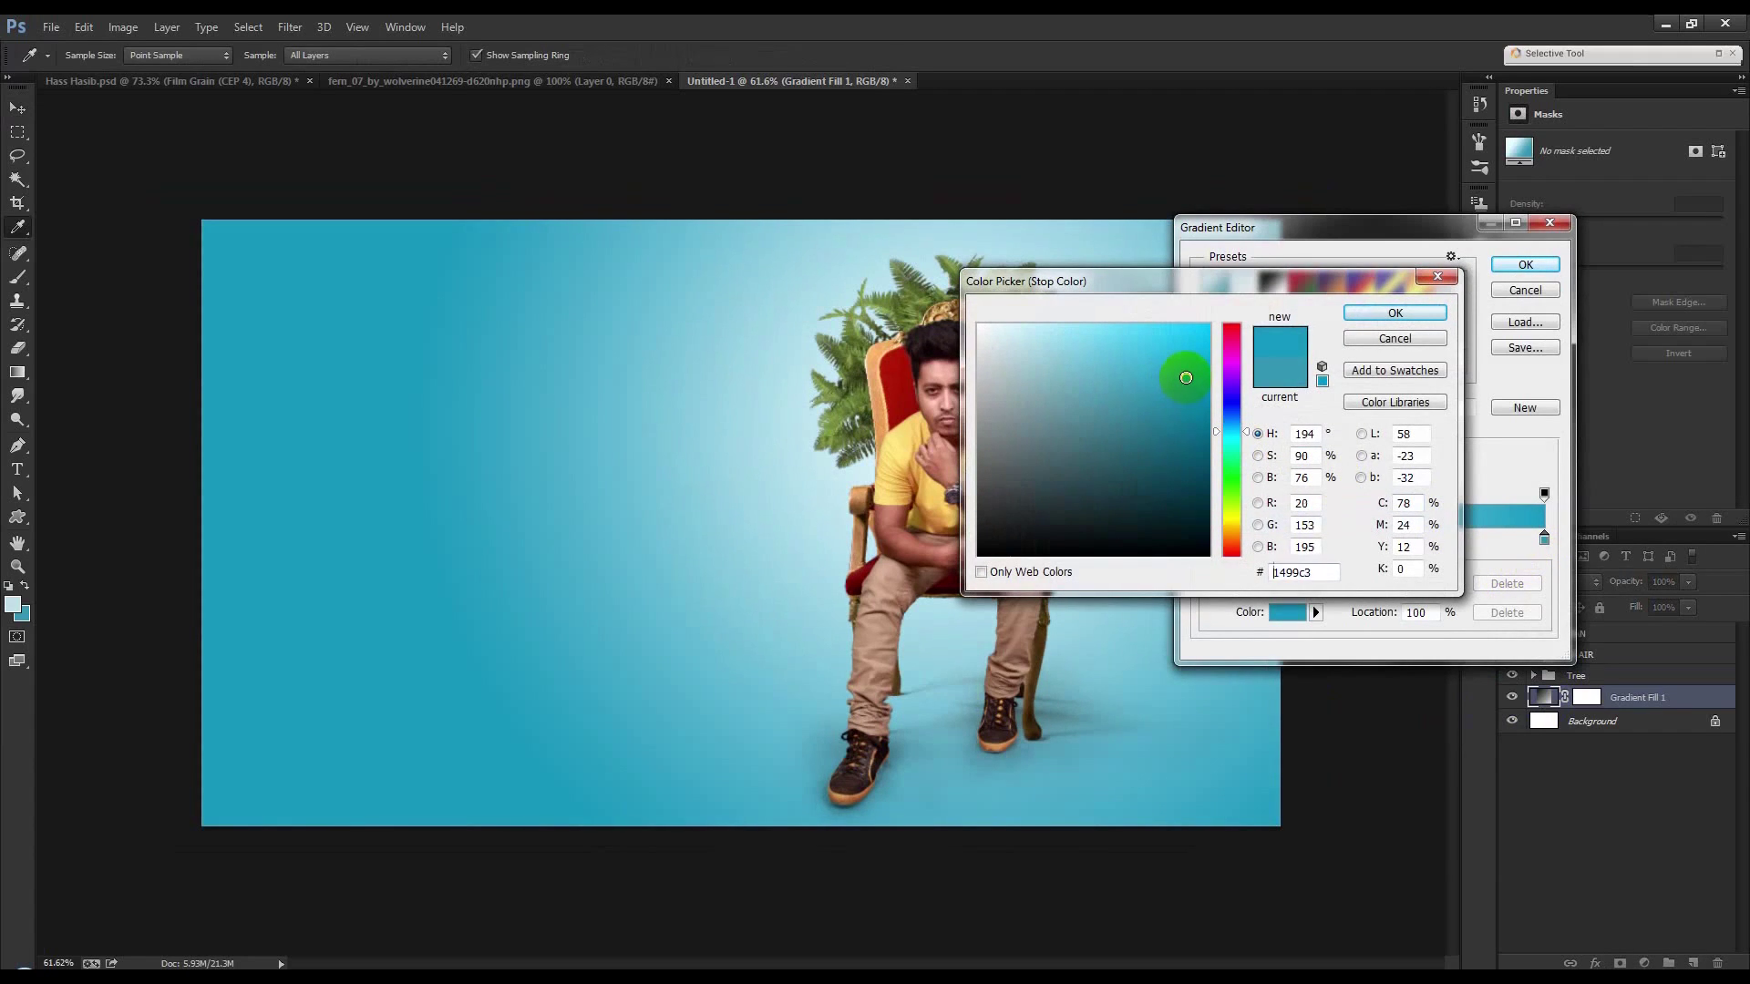
click(1395, 312)
click(1526, 265)
click(1365, 348)
Set the background gradient's scale to 150%.
click(1586, 698)
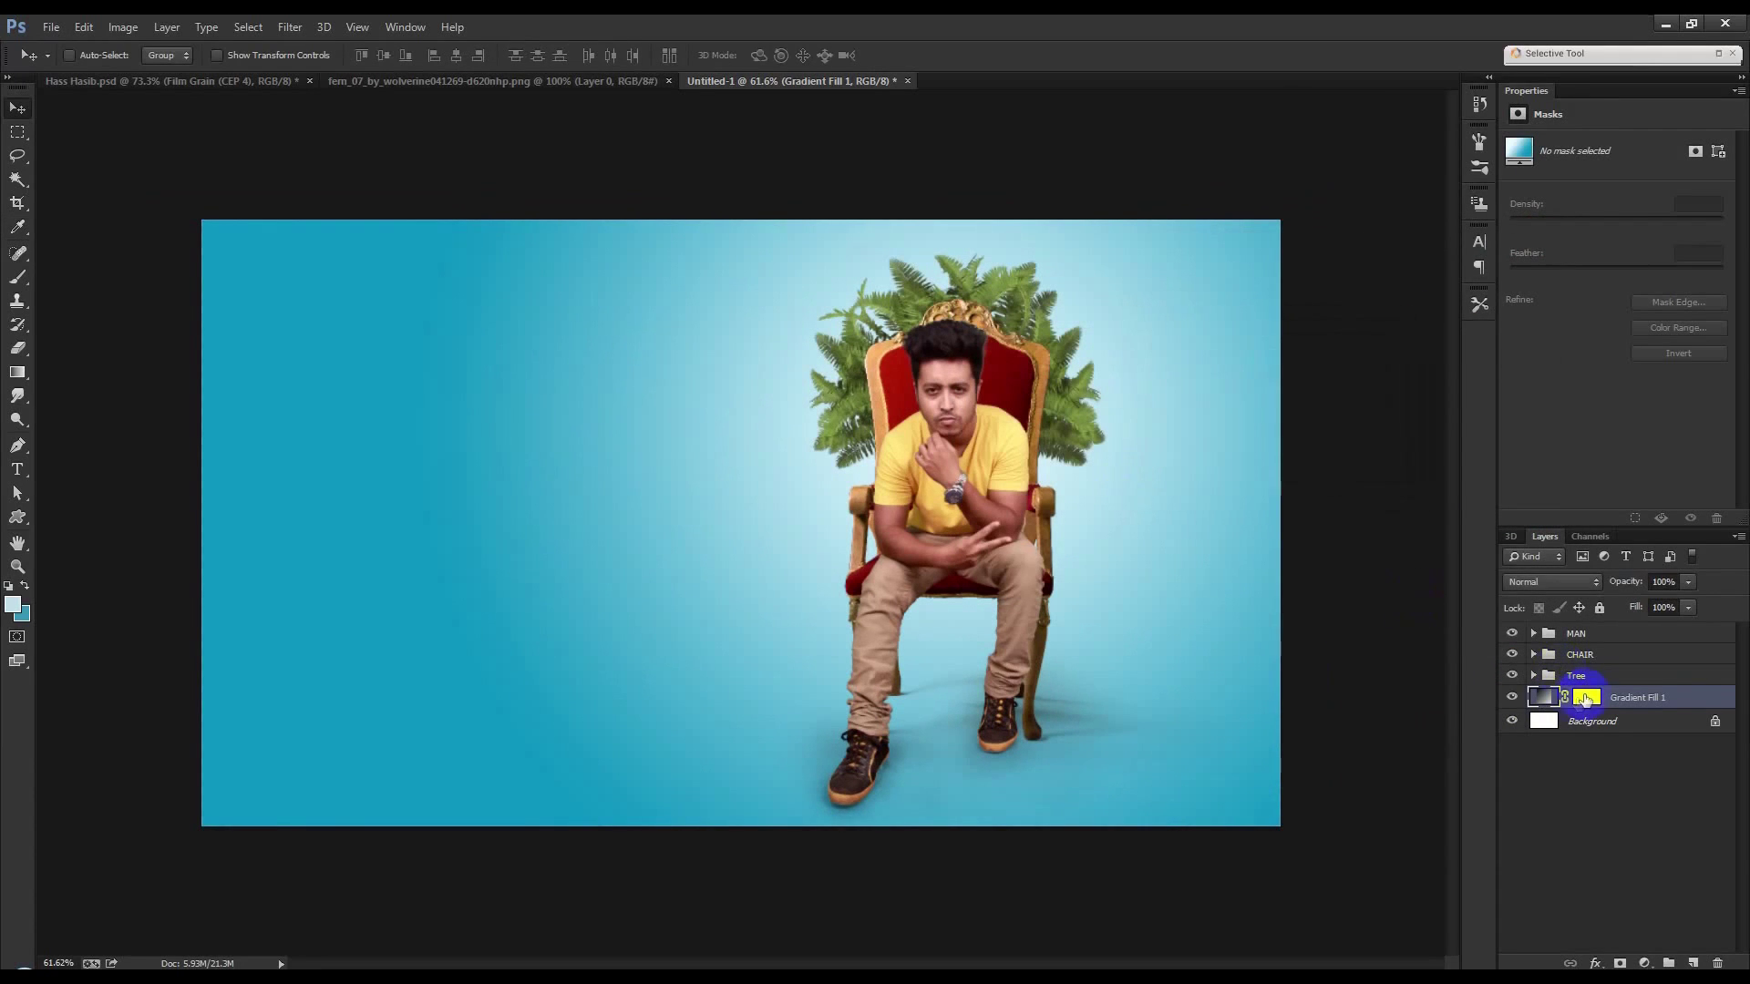
double_click(1543, 699)
click(1241, 441)
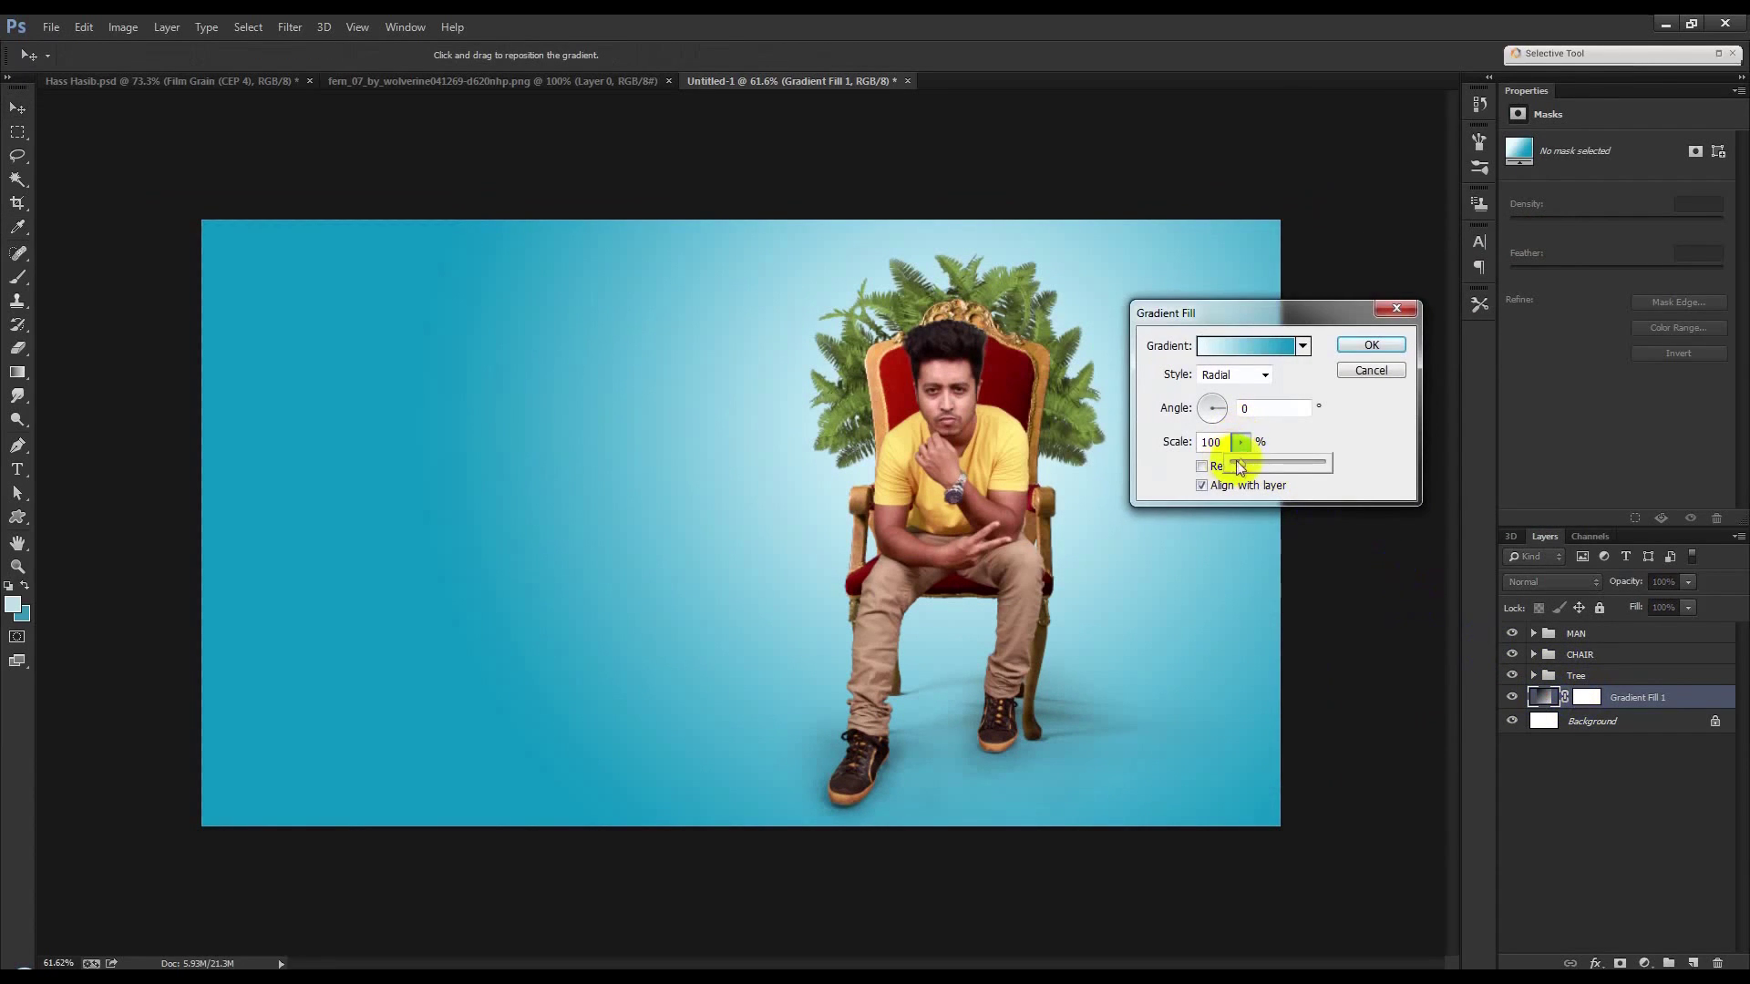
click(1211, 441)
text(150)
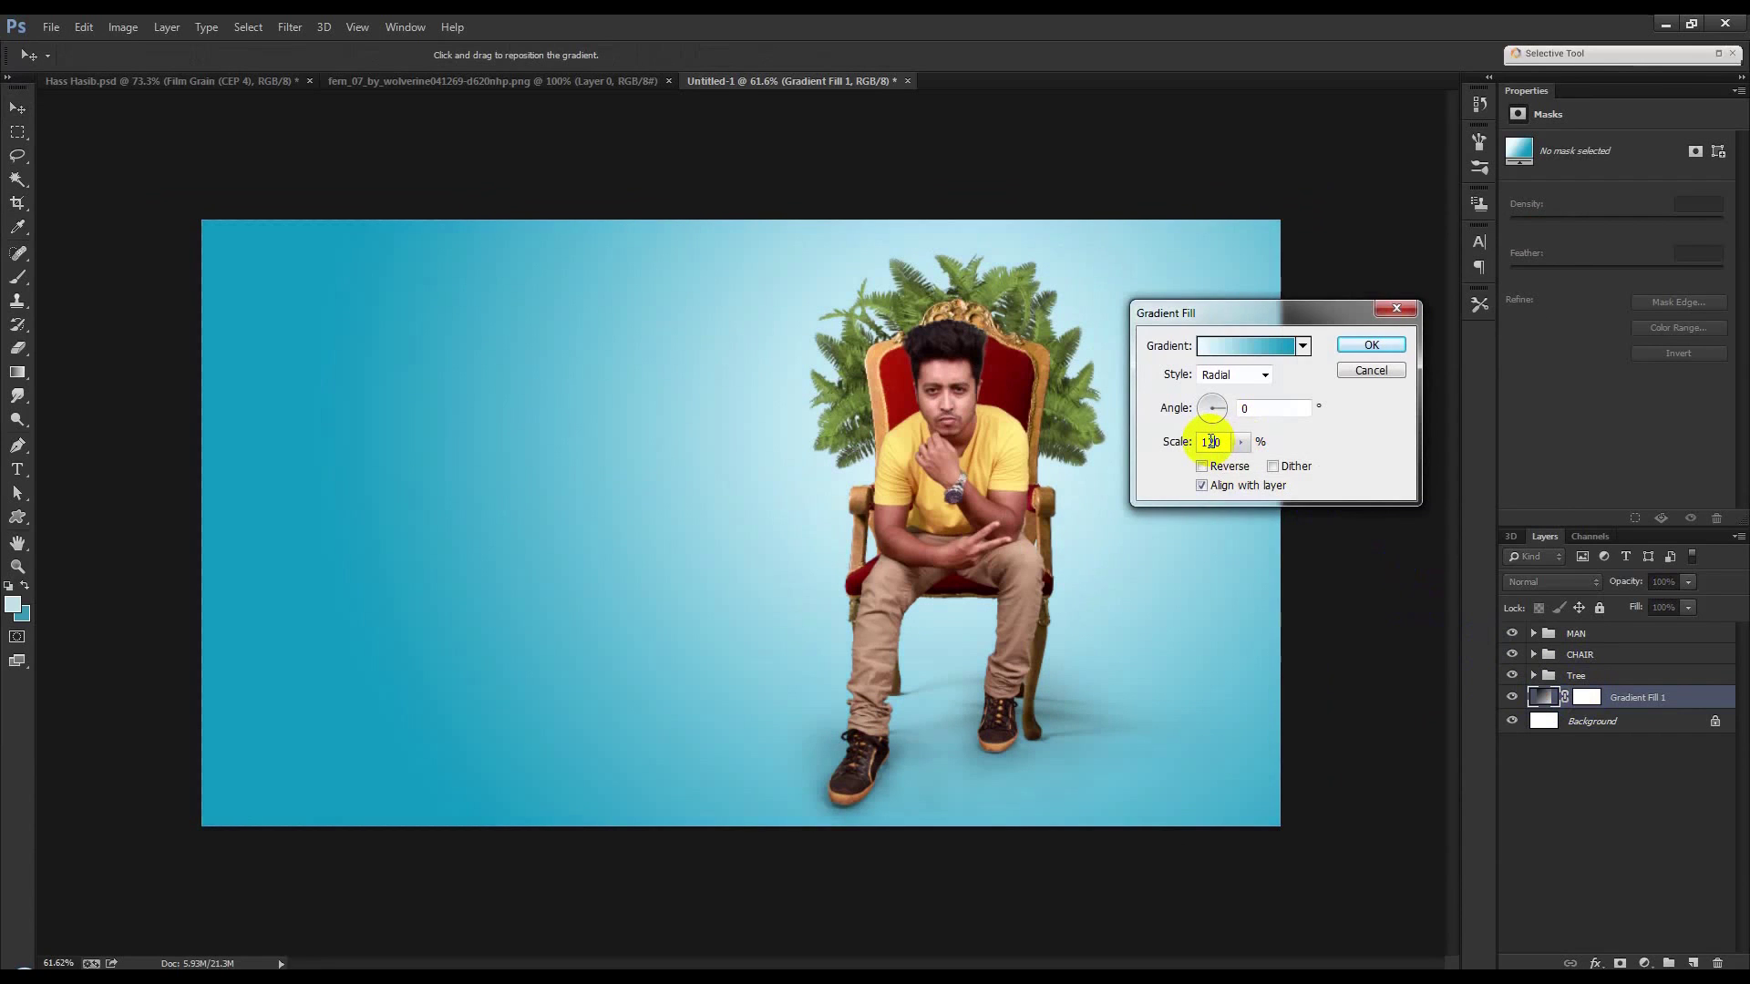
key(Return)
scroll(1130, 467, up, 1)
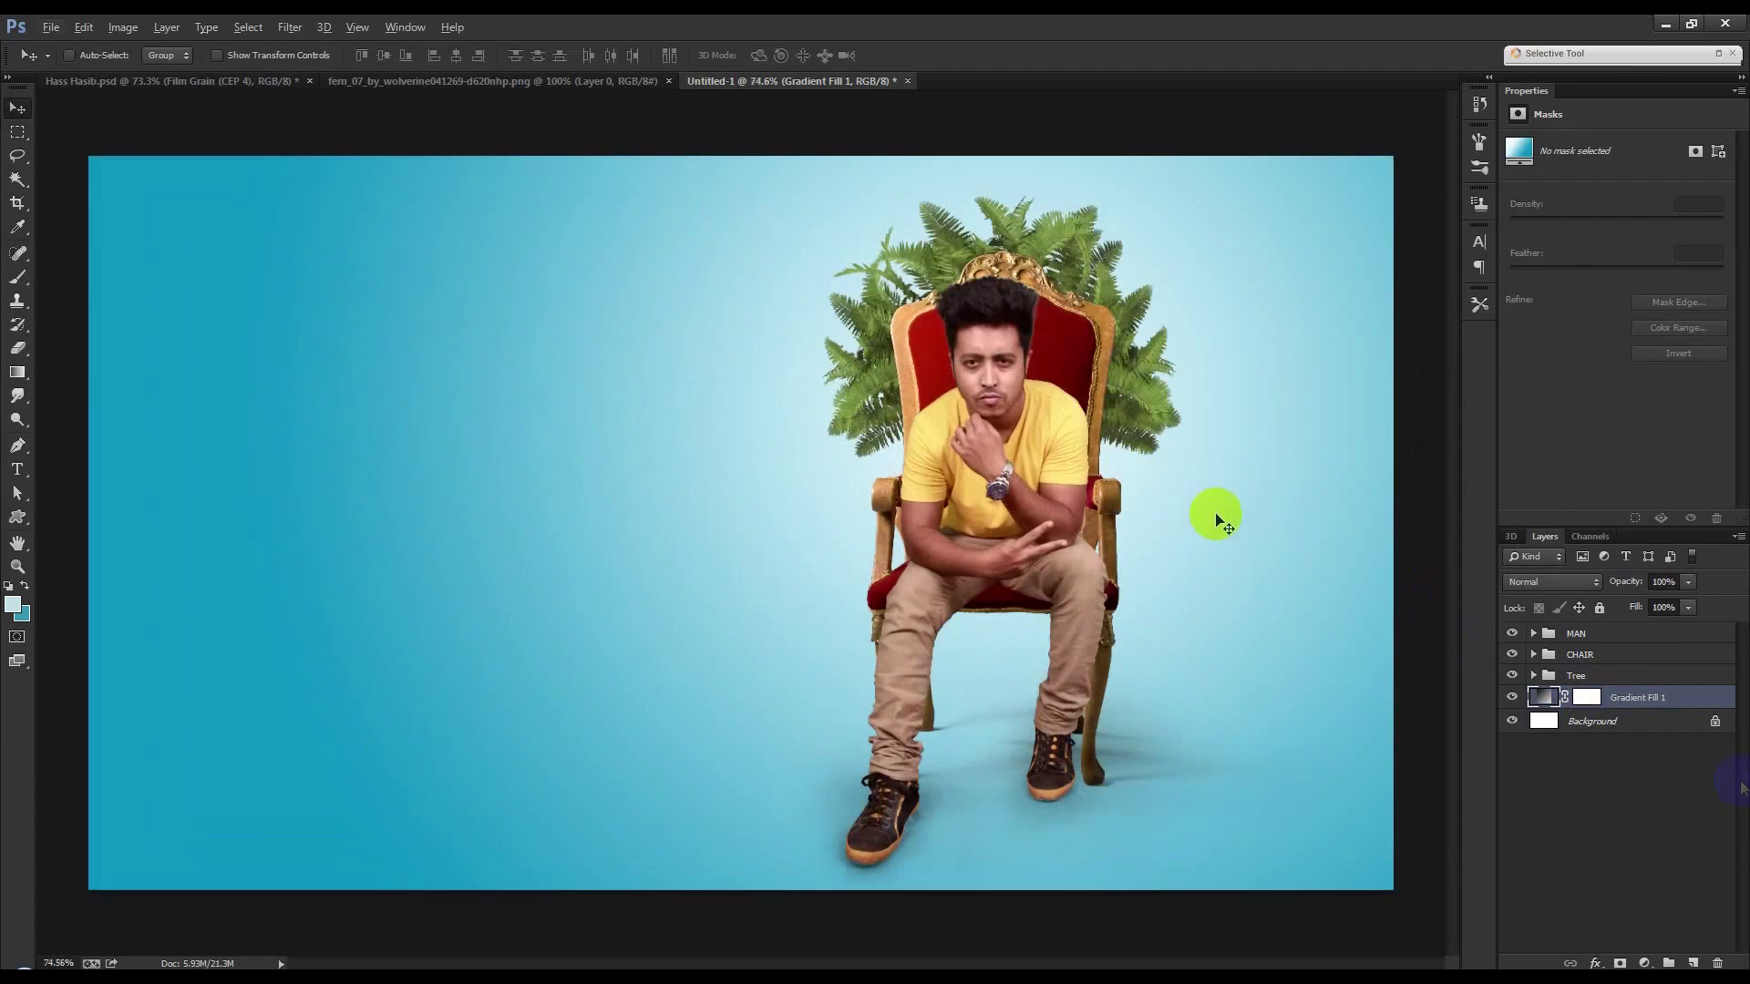
Add empty Layer 5 above the gradient and pick a soft white brush preset.
click(1691, 963)
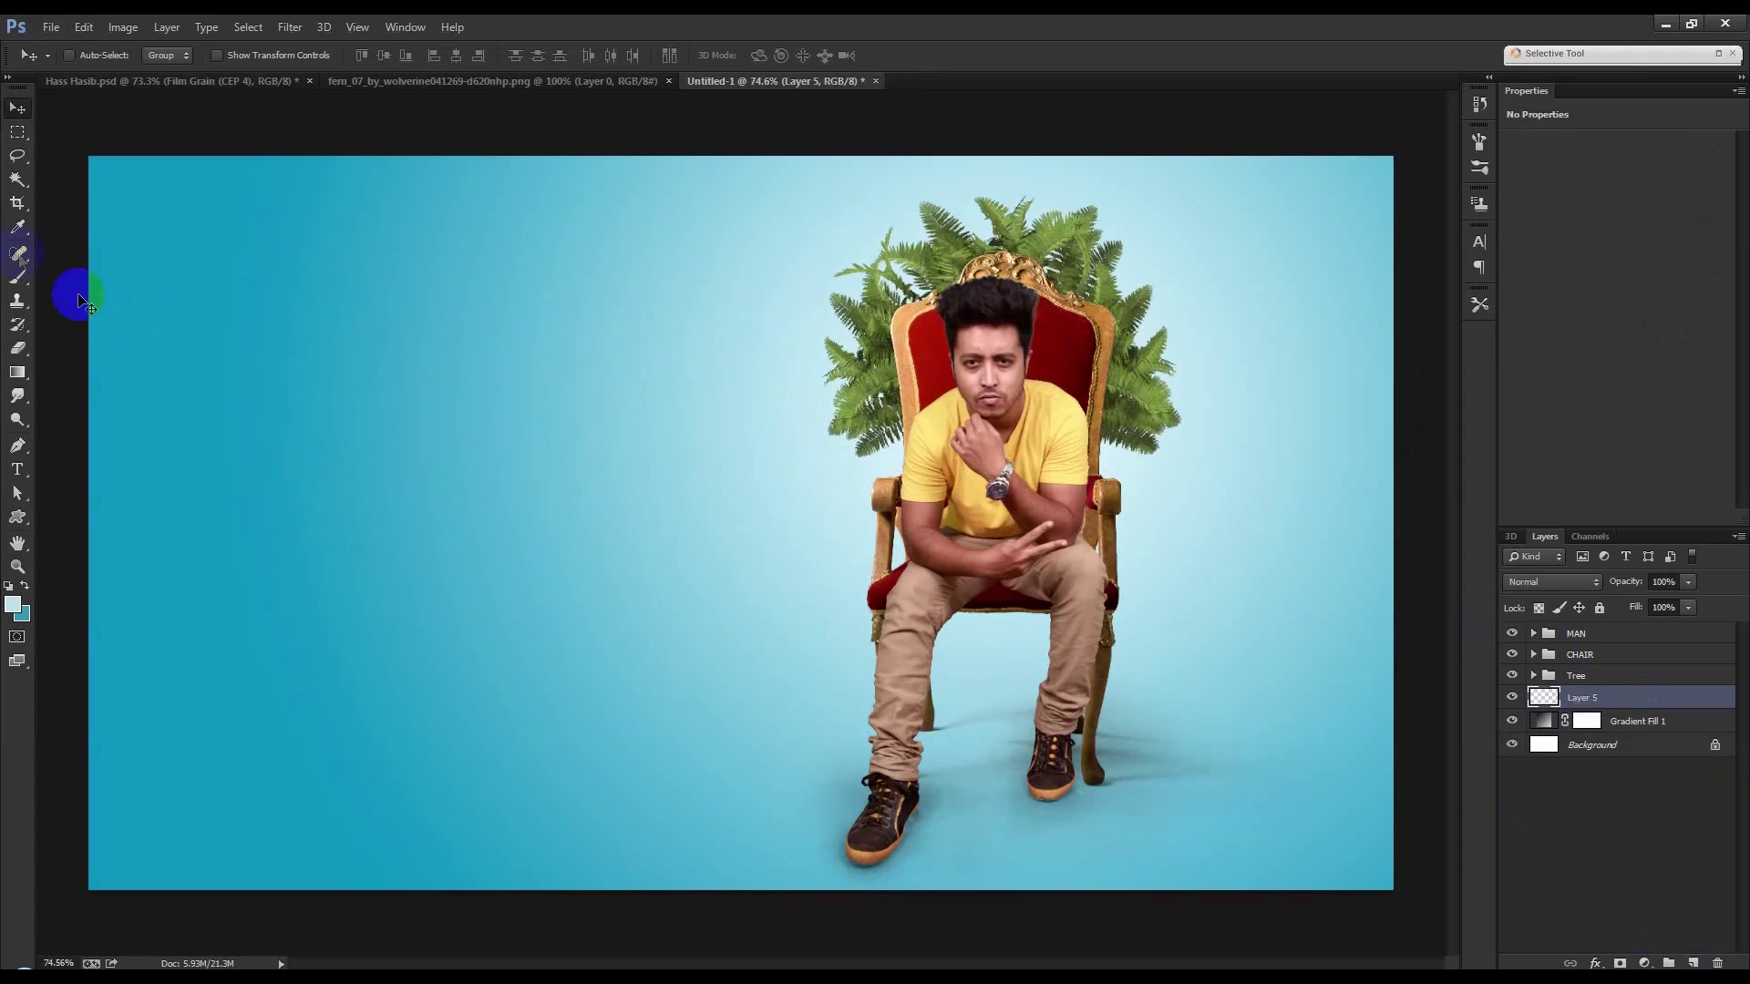
click(20, 281)
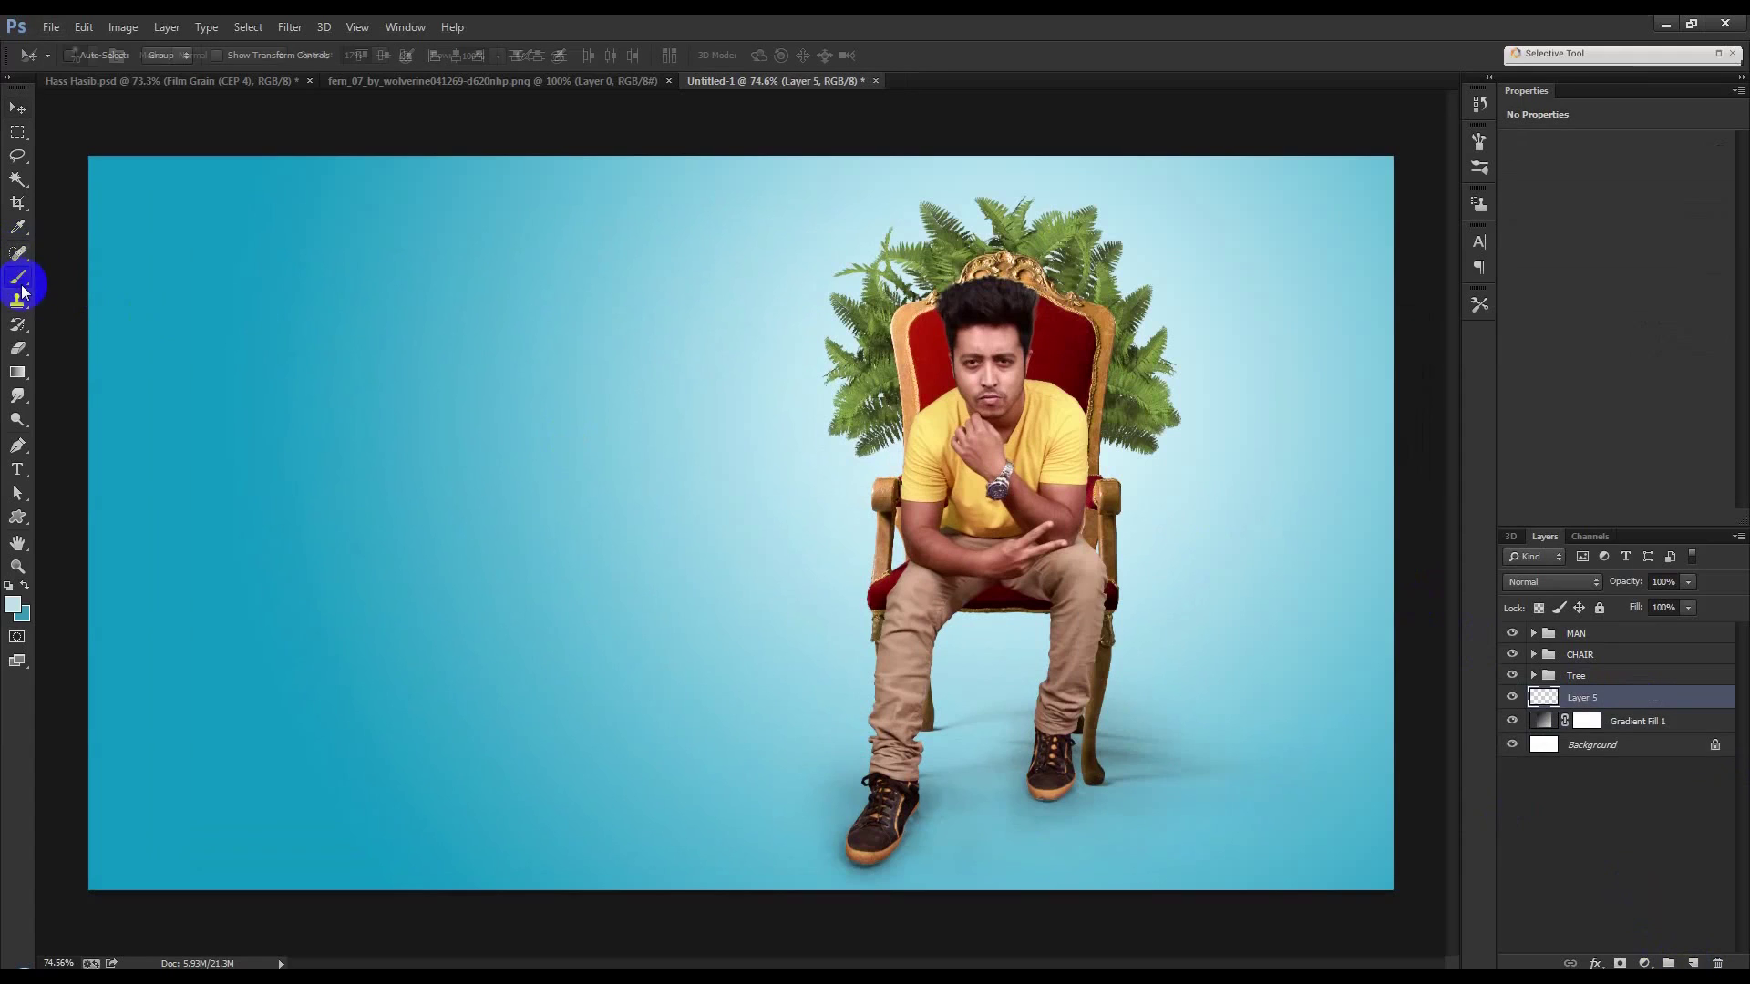
click(26, 585)
right_click(645, 345)
click(789, 563)
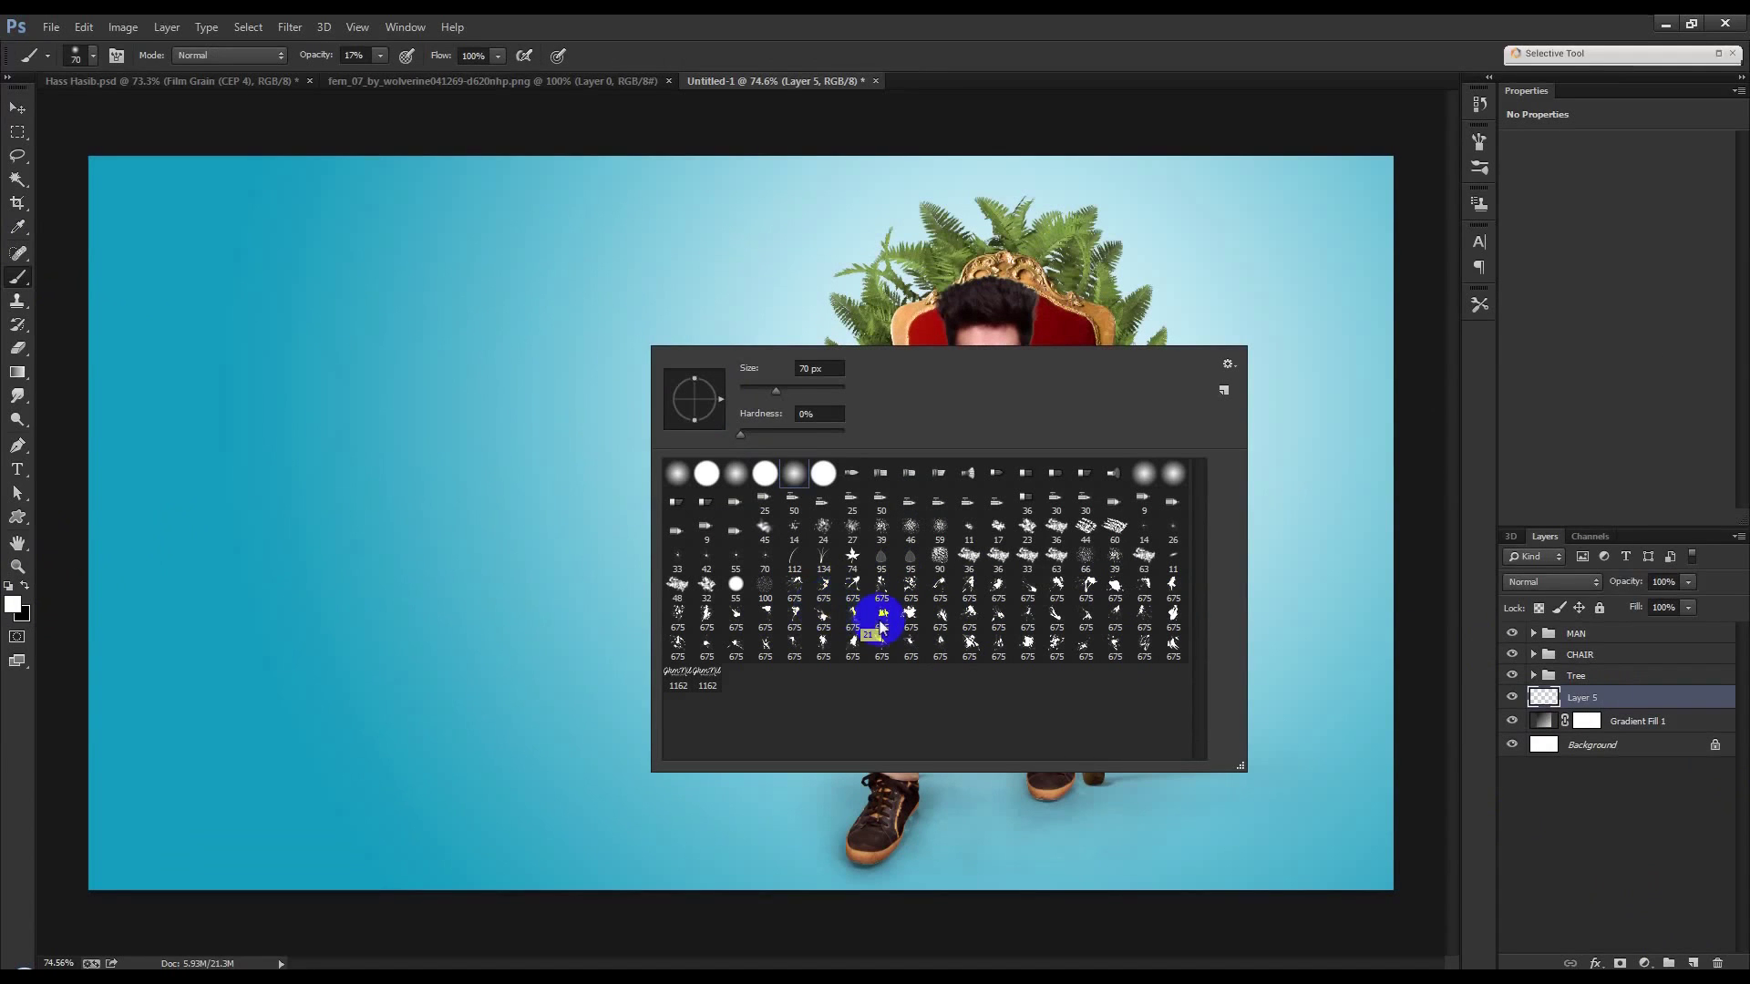
Append the cloud ABR brush set from MEDIA (D:) > SOFTWARE > MICROSOFT > ... > BRUSH to the brush presets.
click(1236, 364)
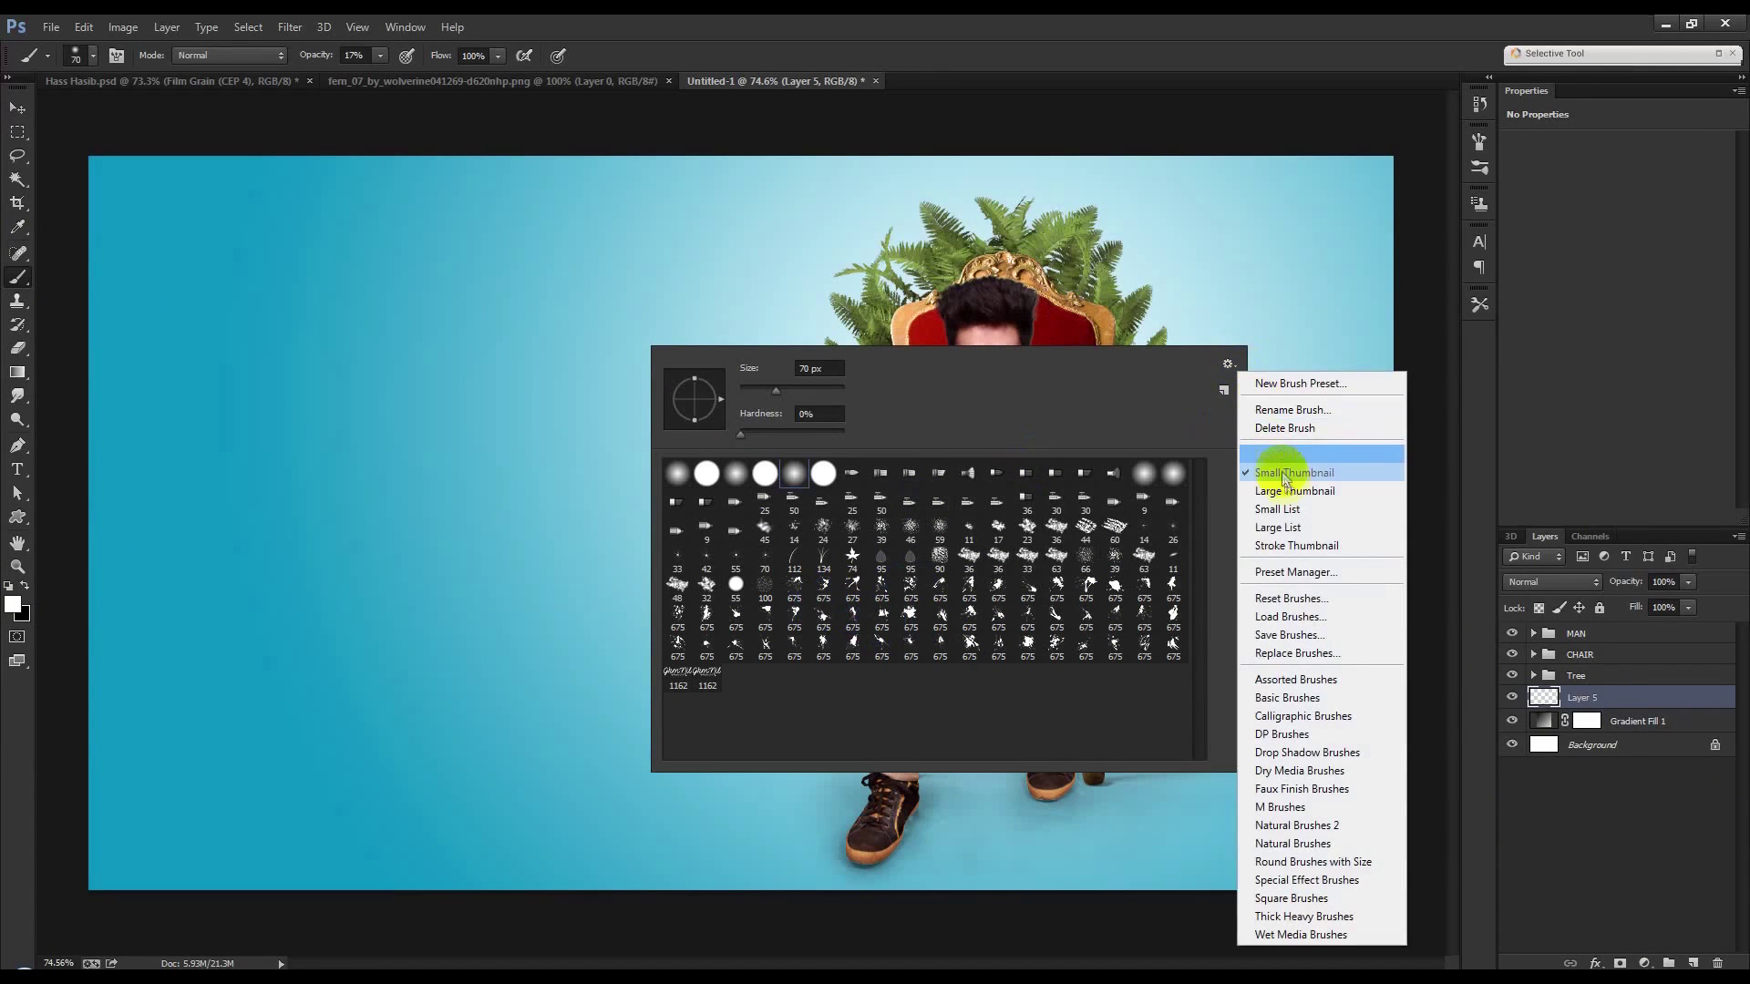
click(1313, 616)
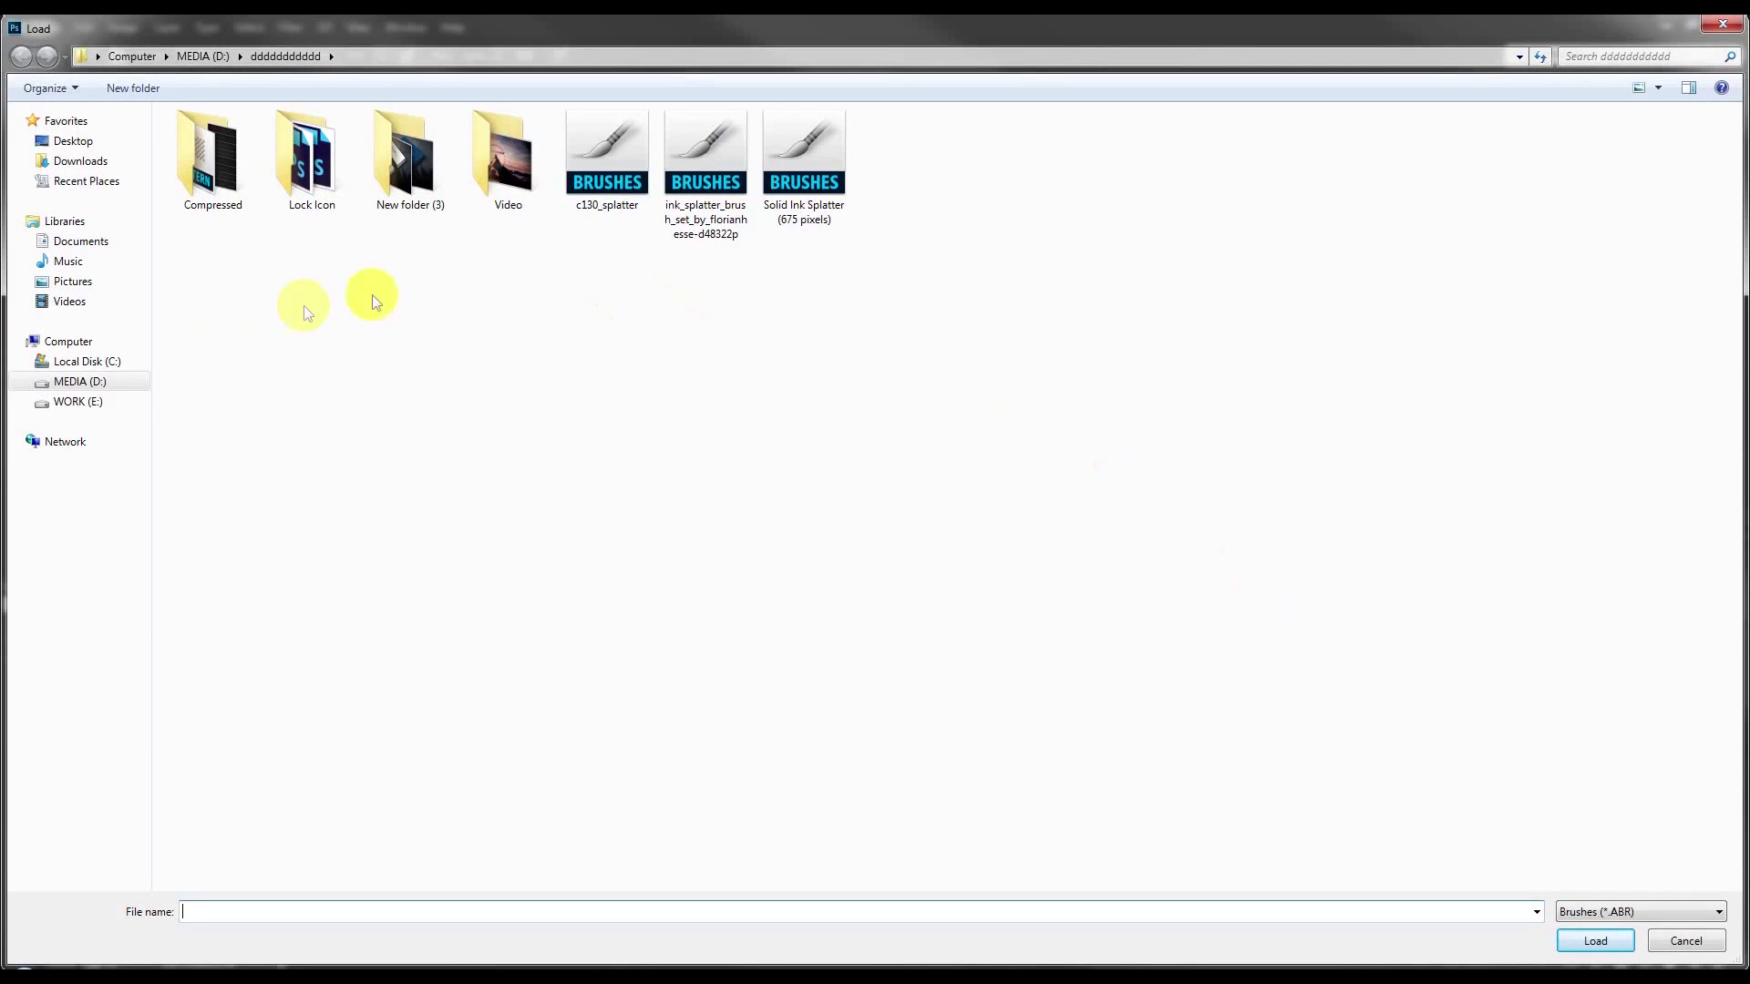
click(79, 402)
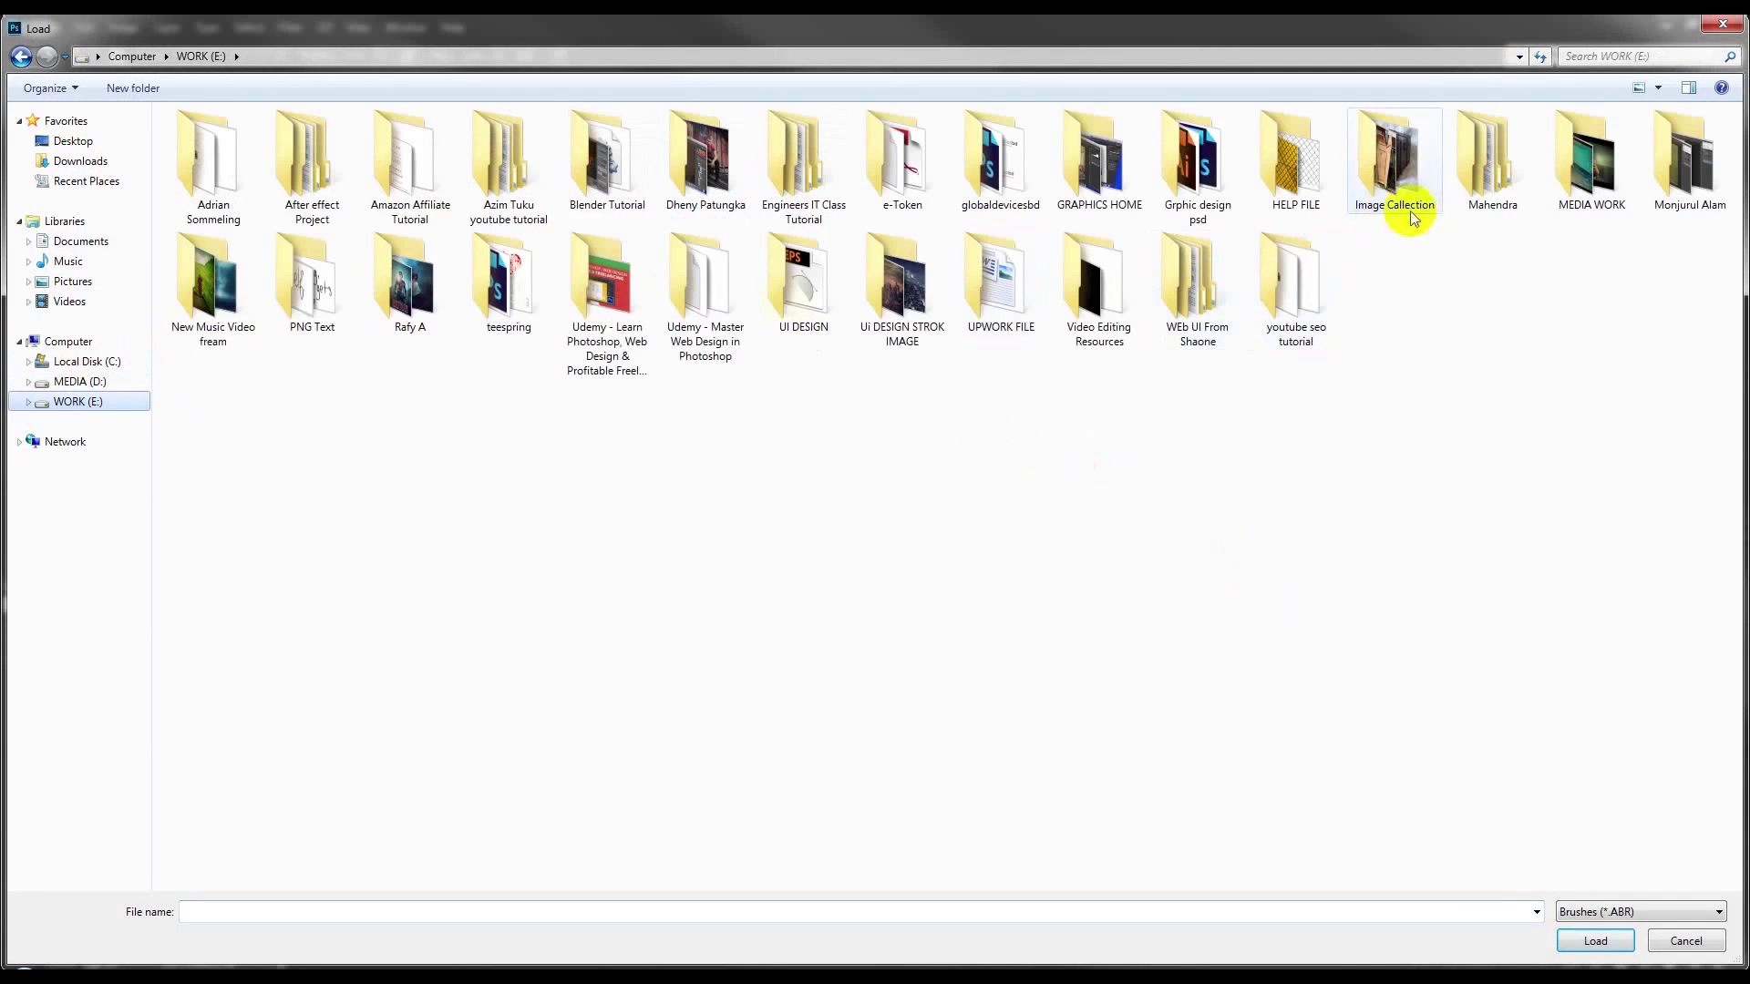
click(73, 382)
double_click(288, 399)
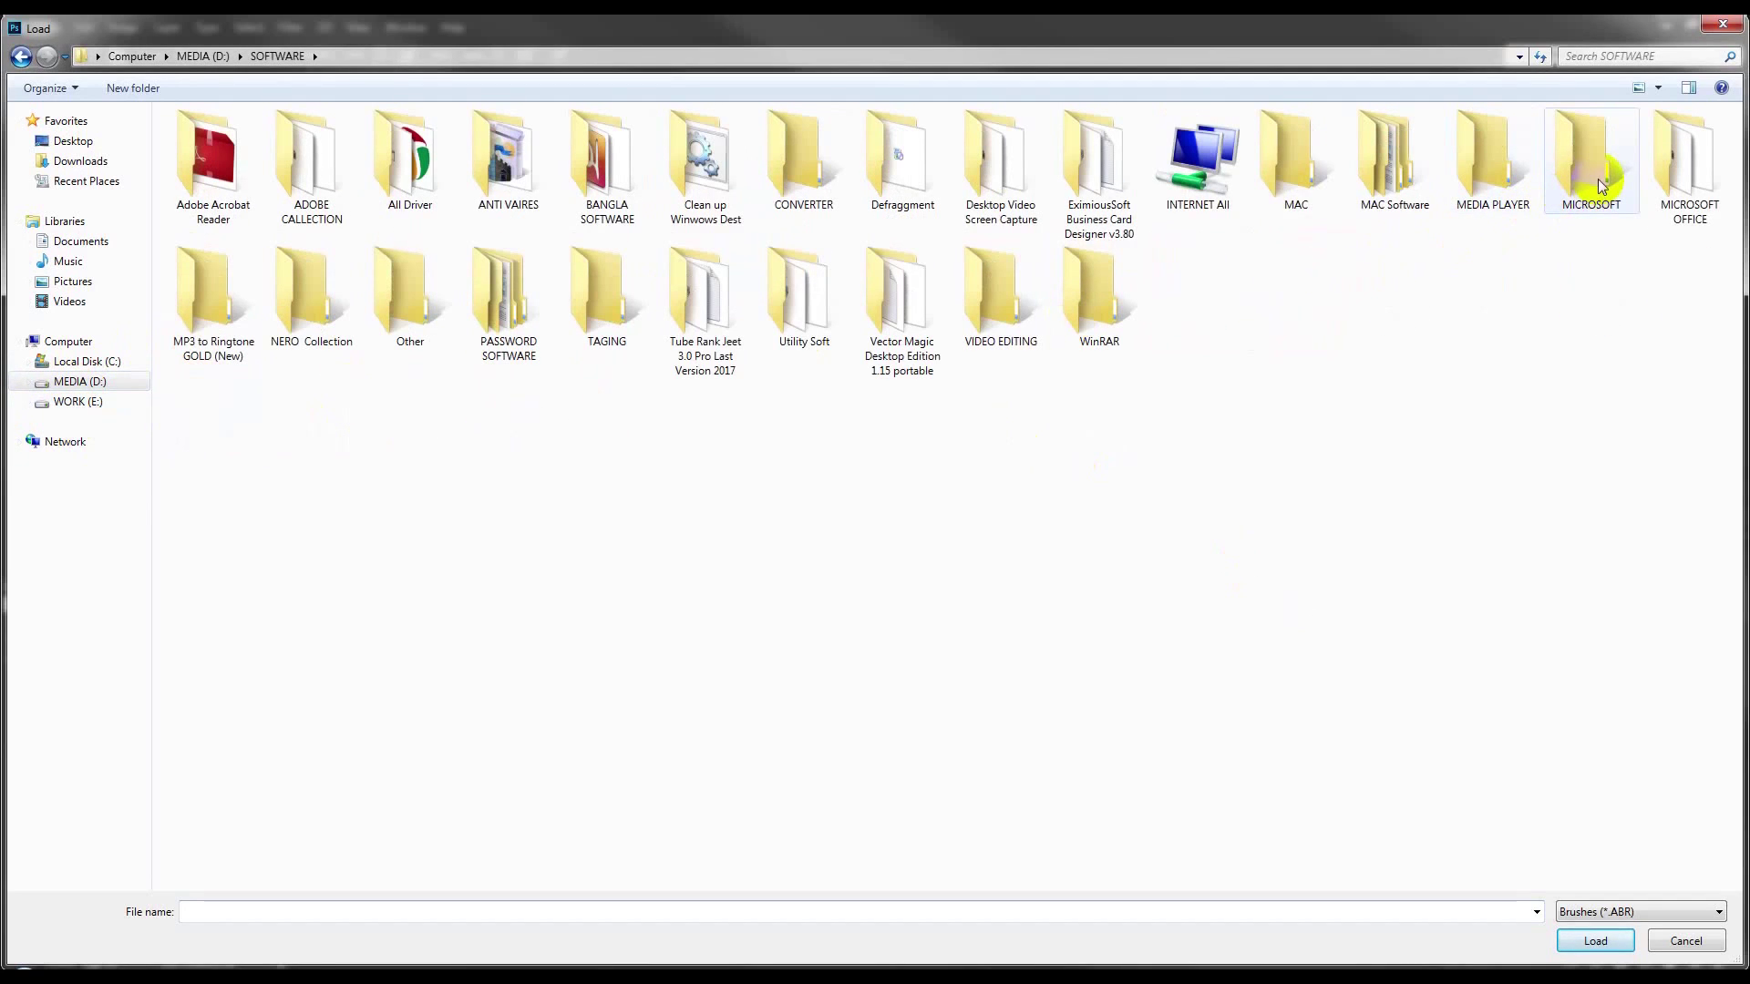
double_click(1597, 183)
click(236, 146)
double_click(235, 144)
double_click(234, 161)
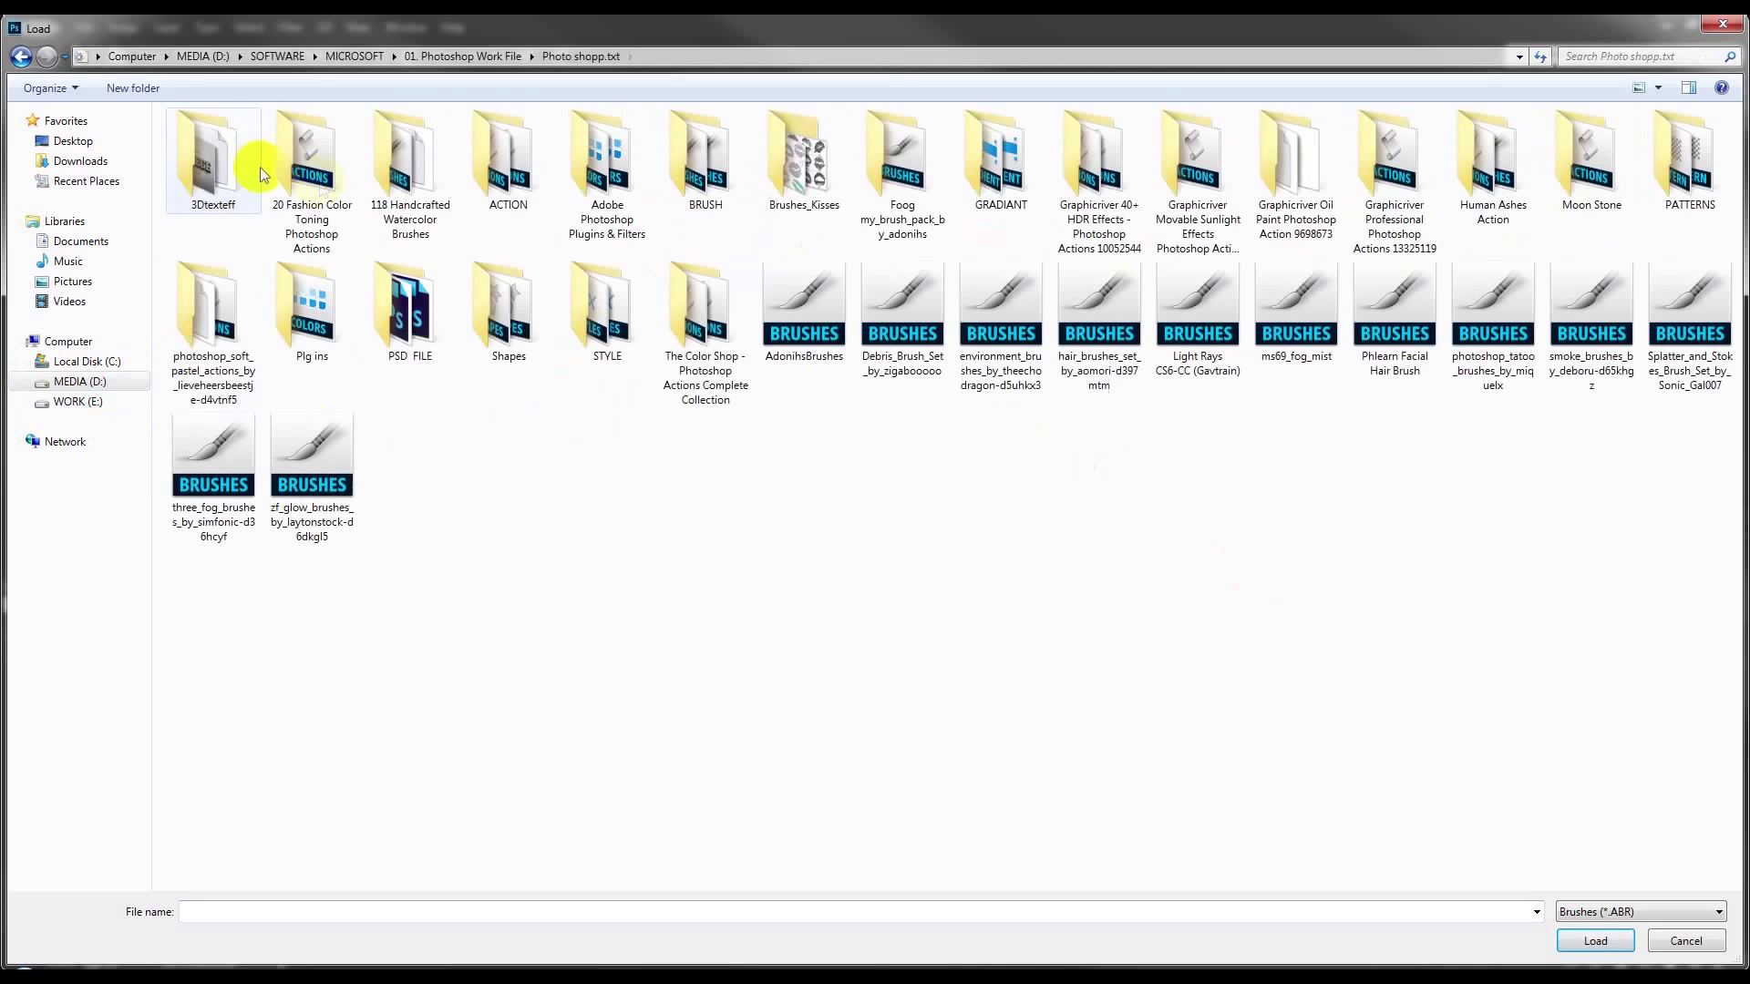
double_click(712, 178)
key(c)
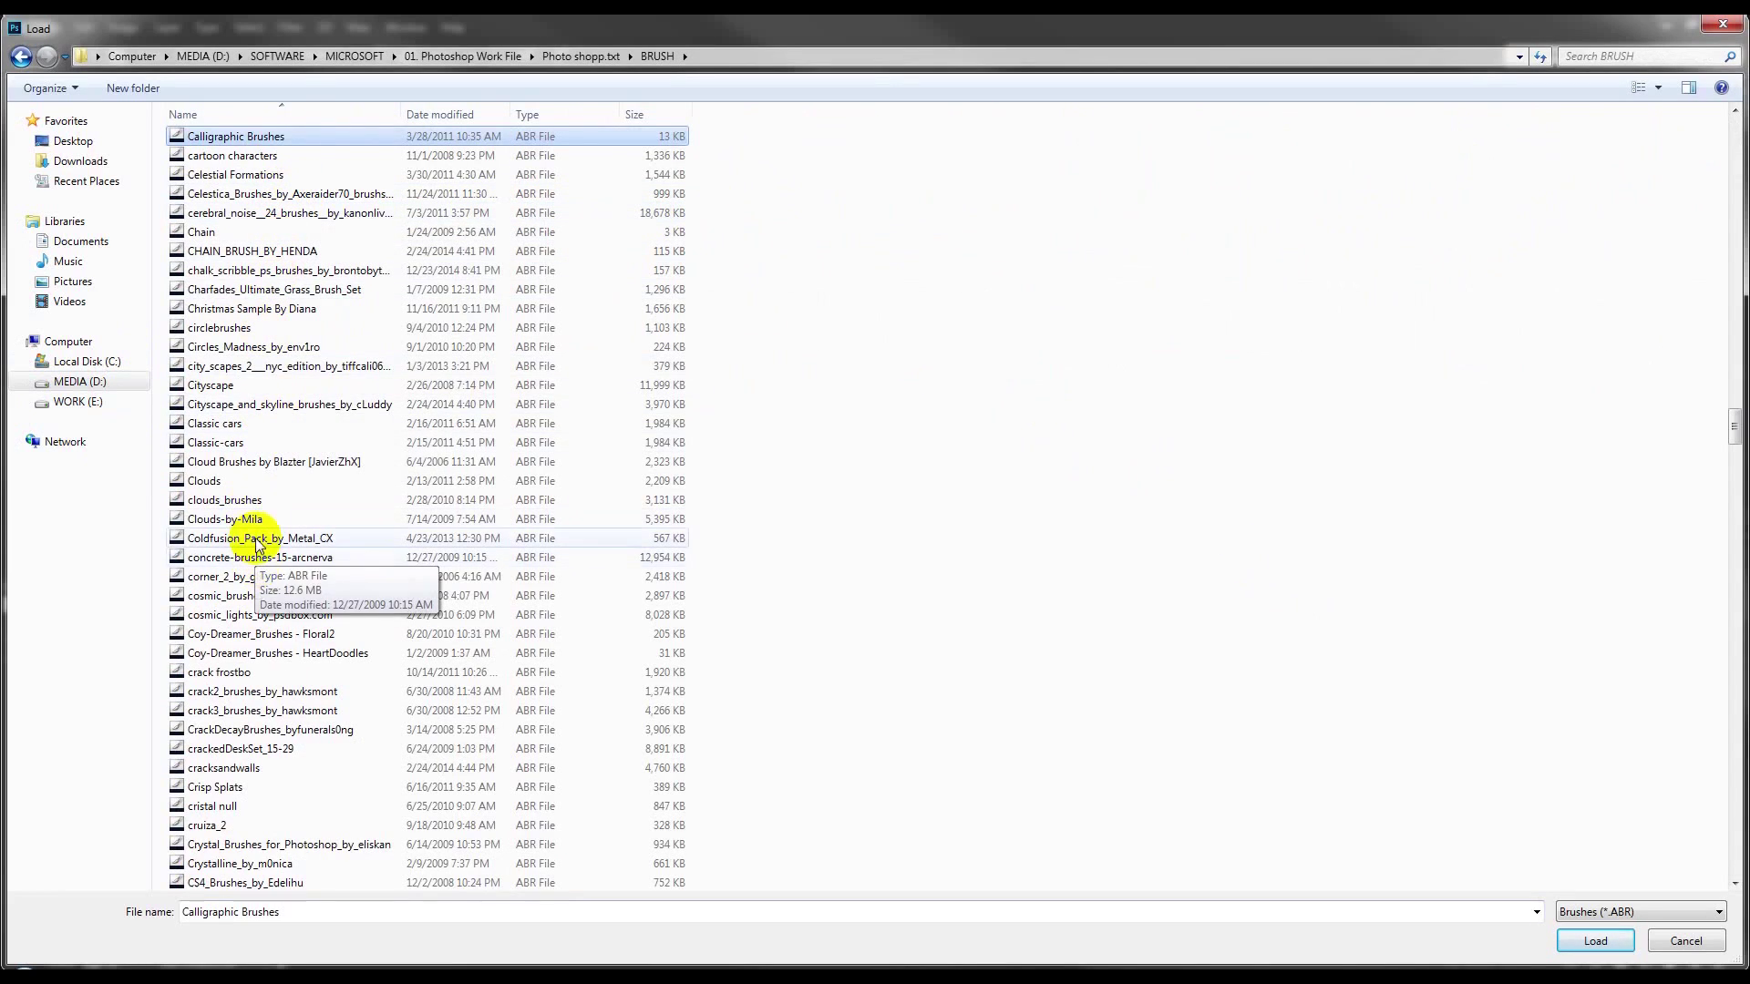
double_click(290, 465)
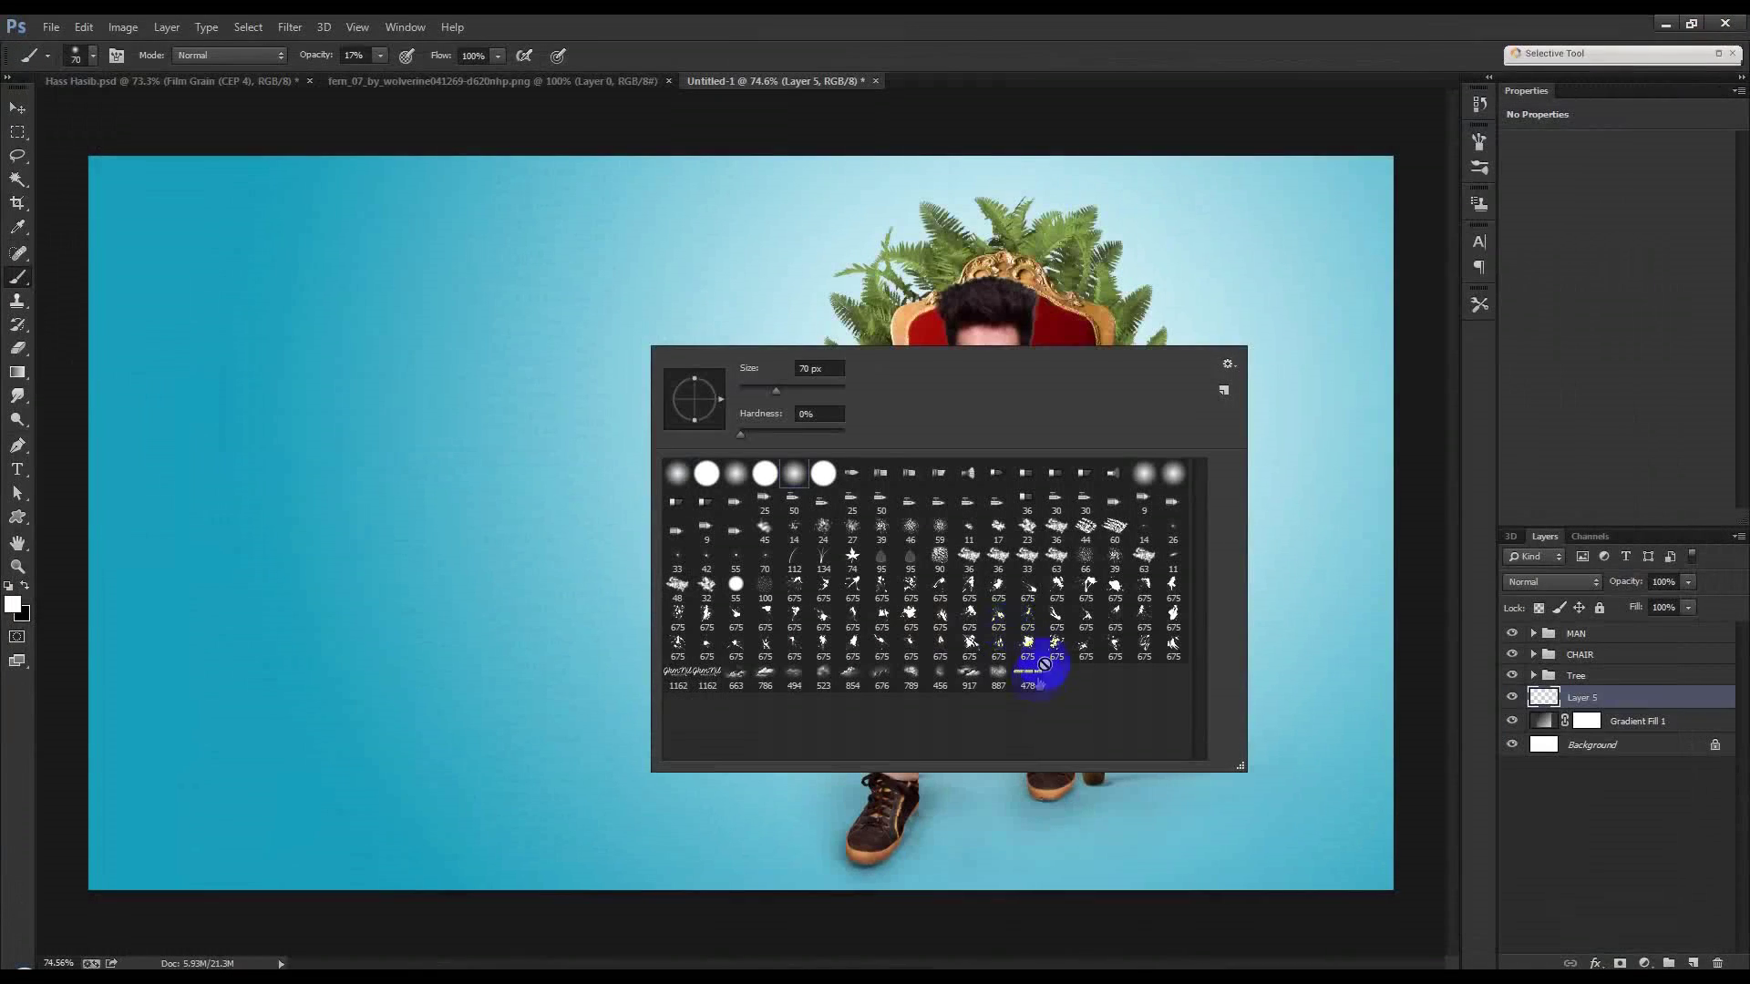
Paint a white cloud left of the ferns with a large cloud brush at 900 px and 100% opacity.
click(884, 682)
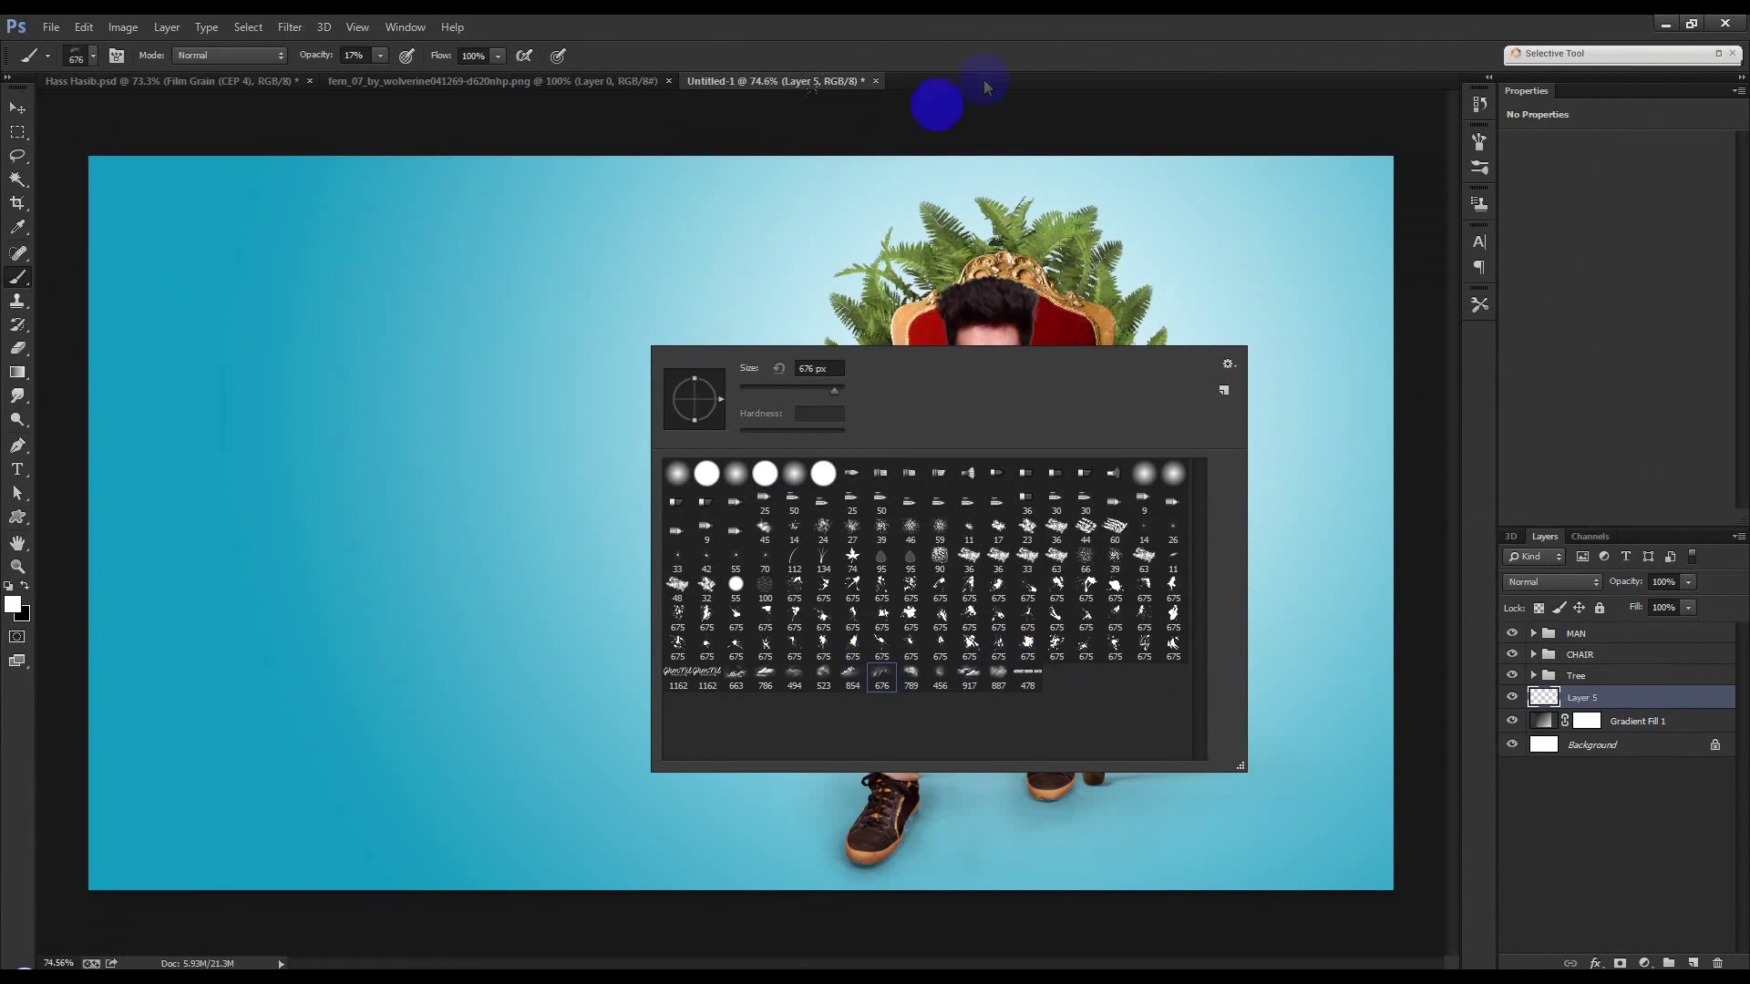
click(1023, 35)
key(bracketright)
key(bracketright)
key(bracketright)
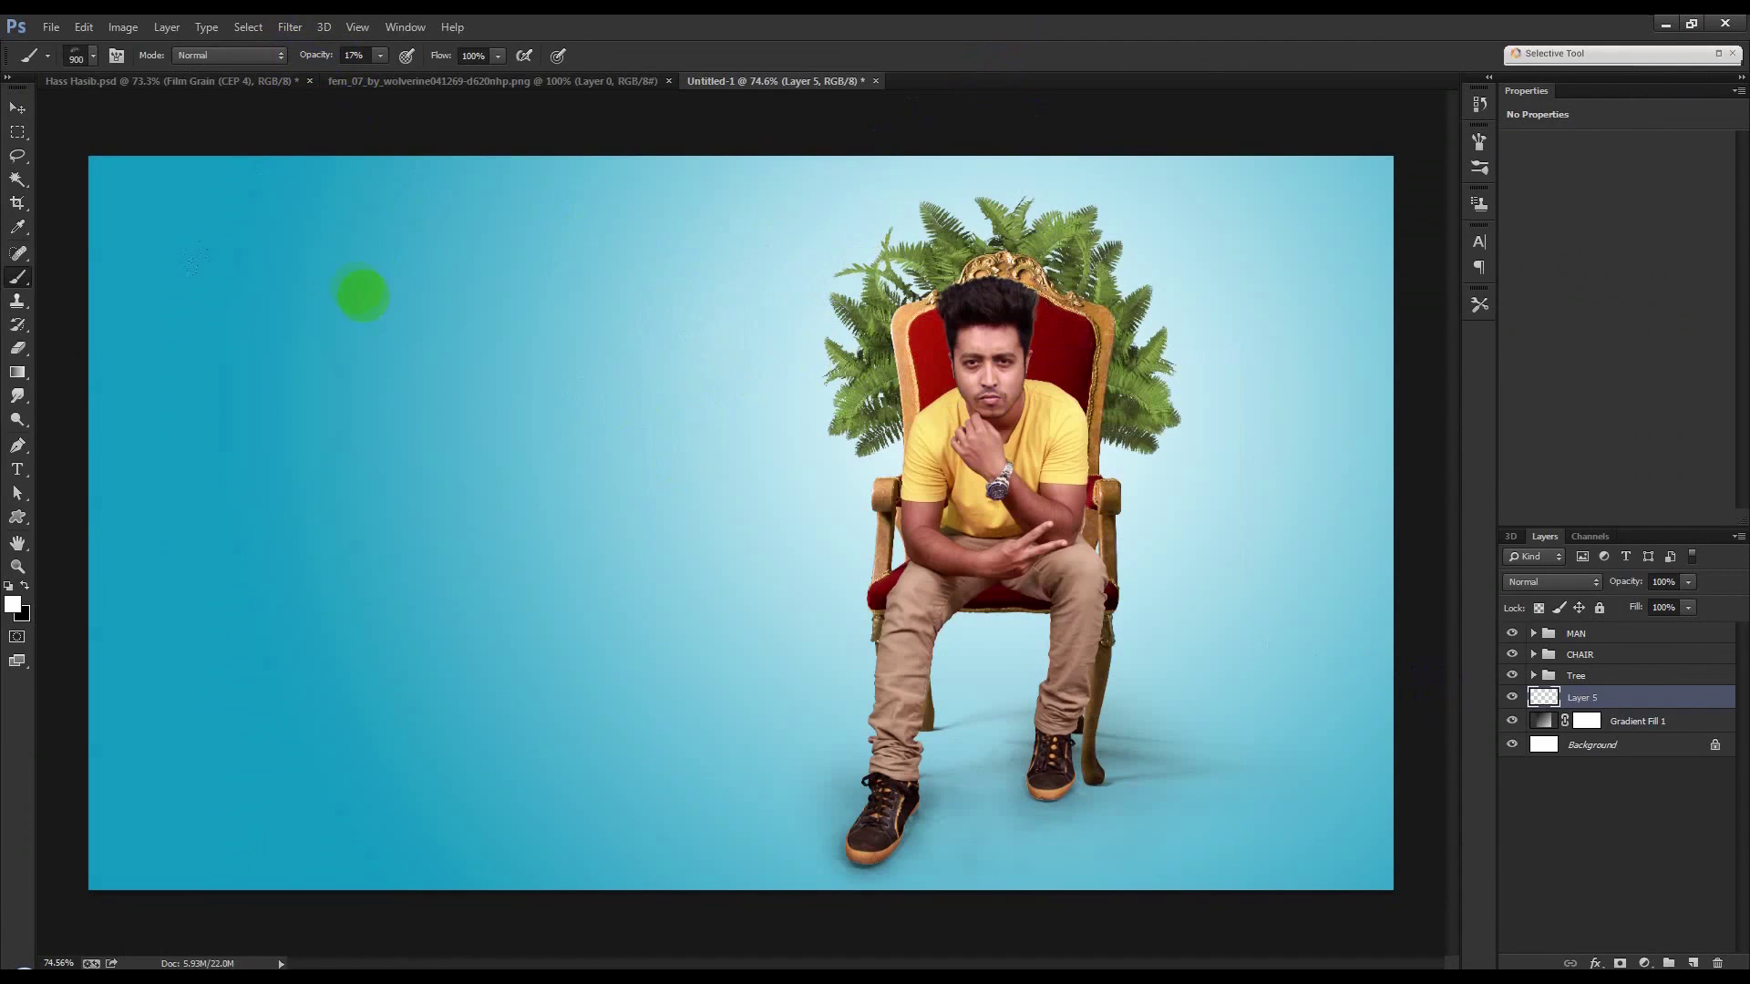
drag(318, 62, 840, 264)
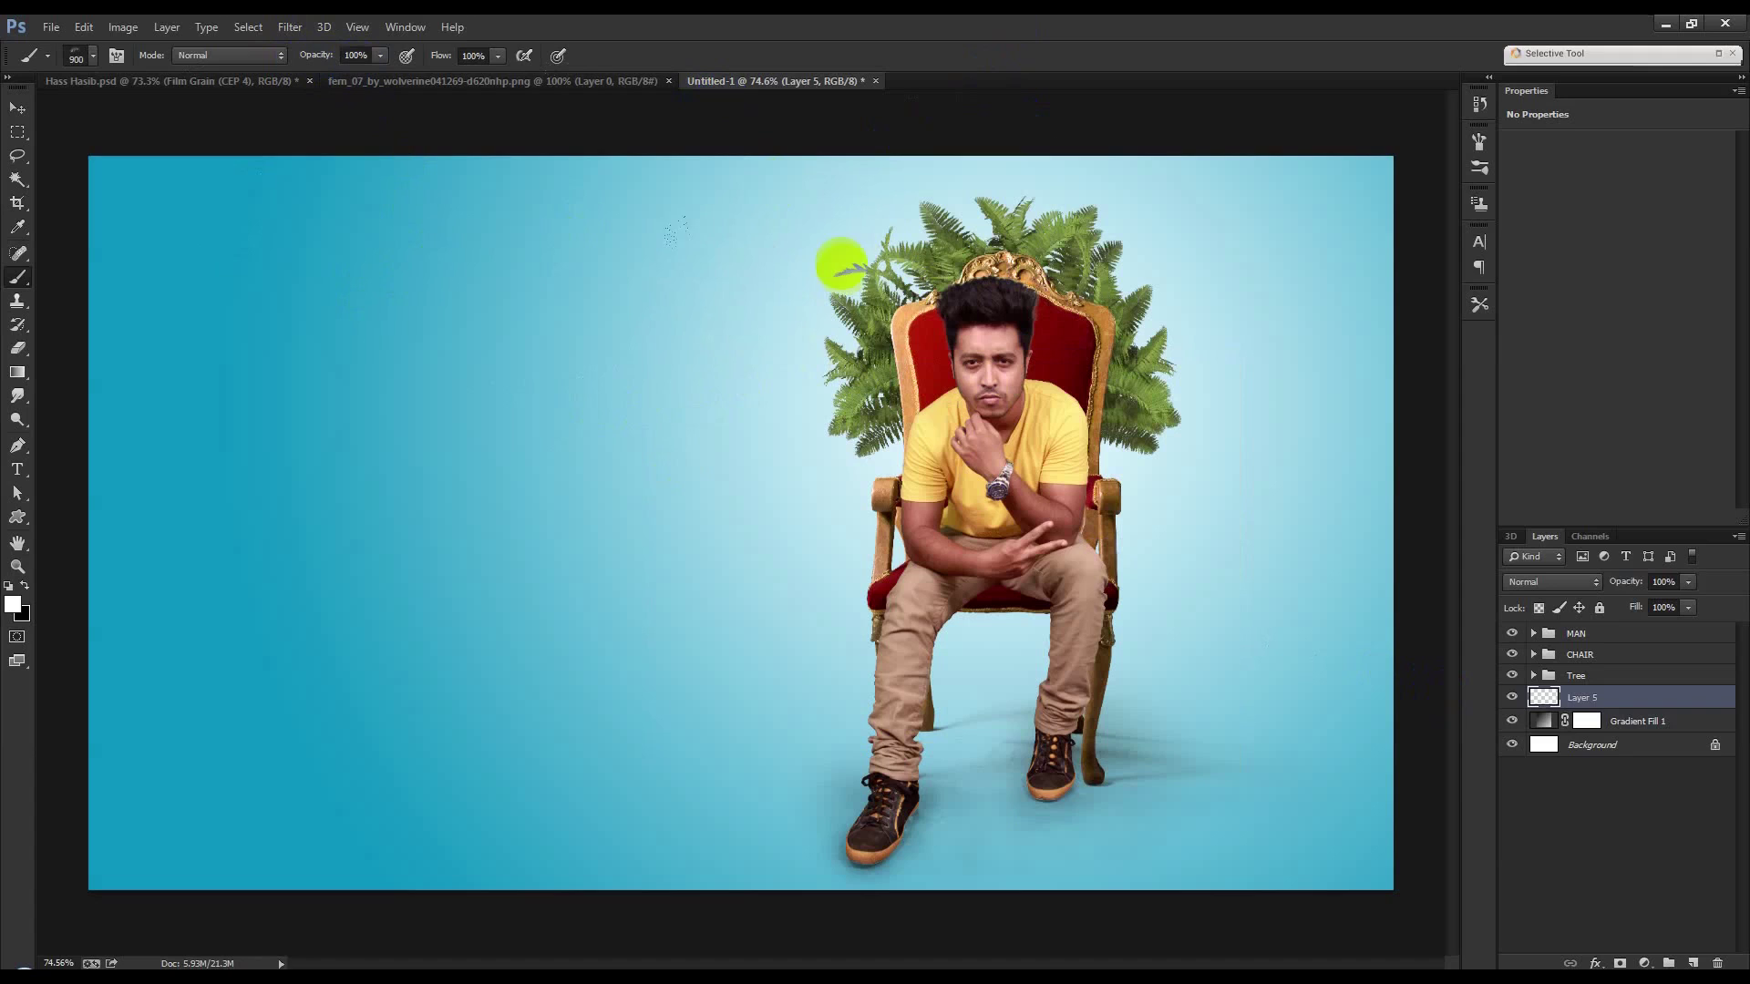
click(885, 274)
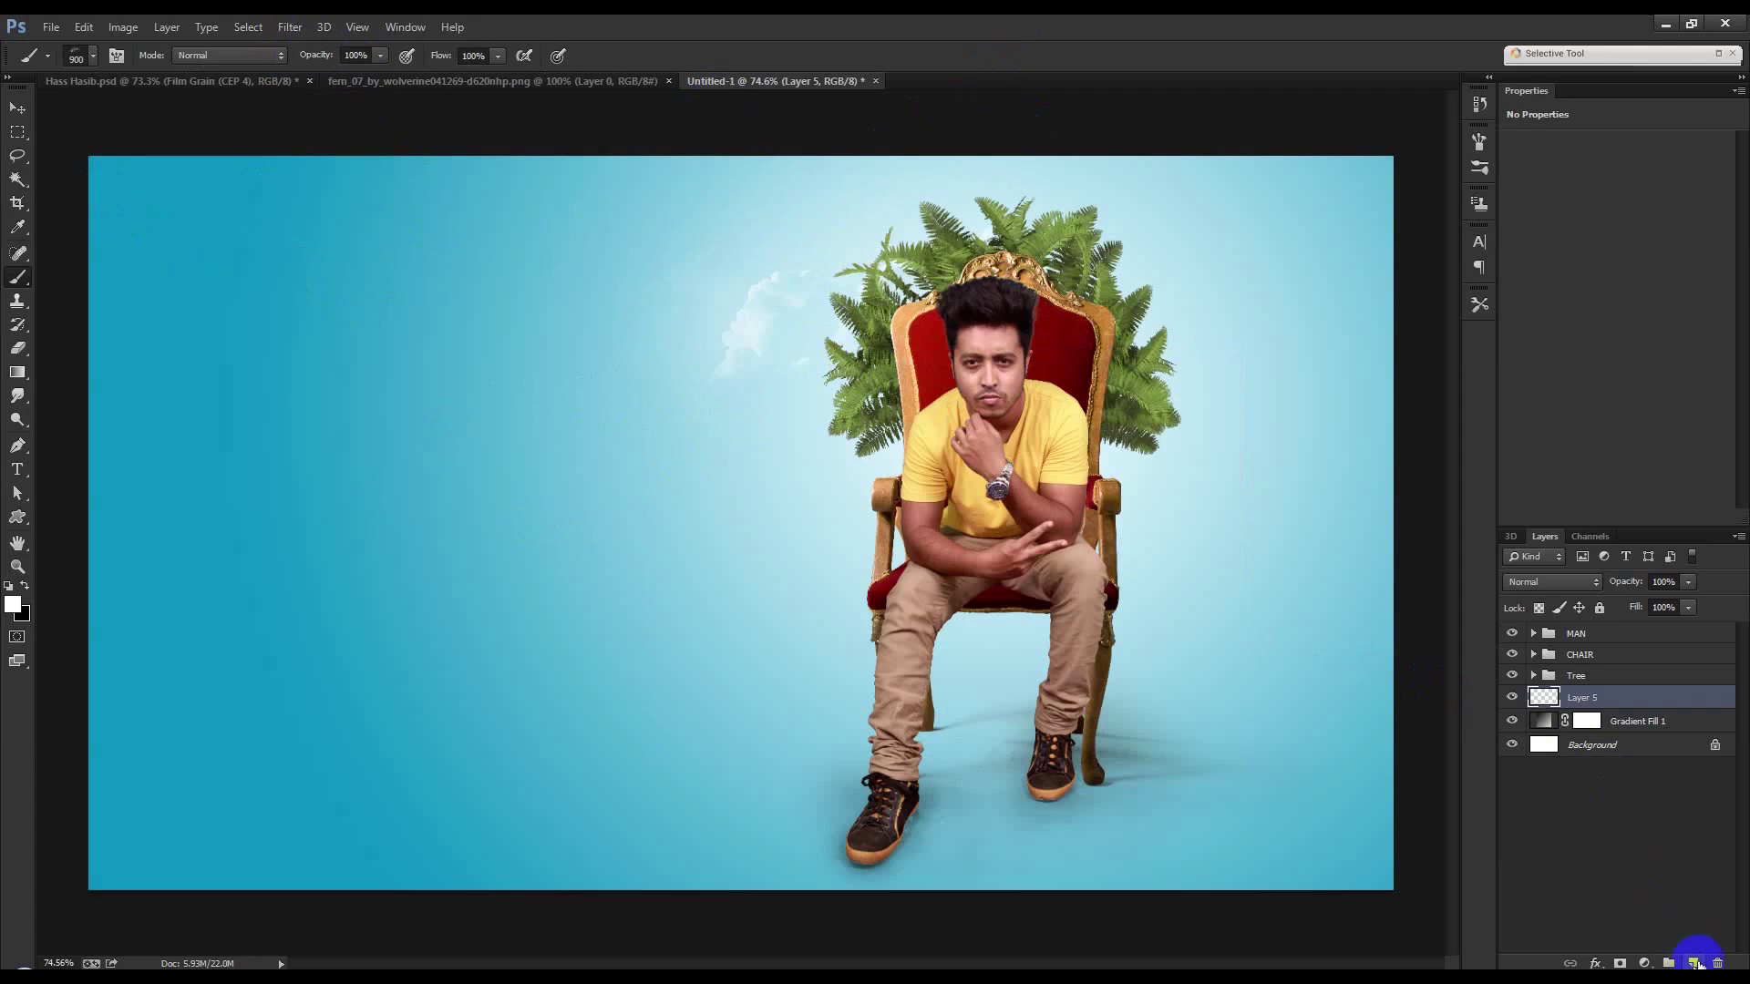
On a new layer, stamp soft clouds left of the chair and a small cloud right of the ferns.
click(1697, 963)
right_click(807, 579)
click(1141, 870)
click(1048, 496)
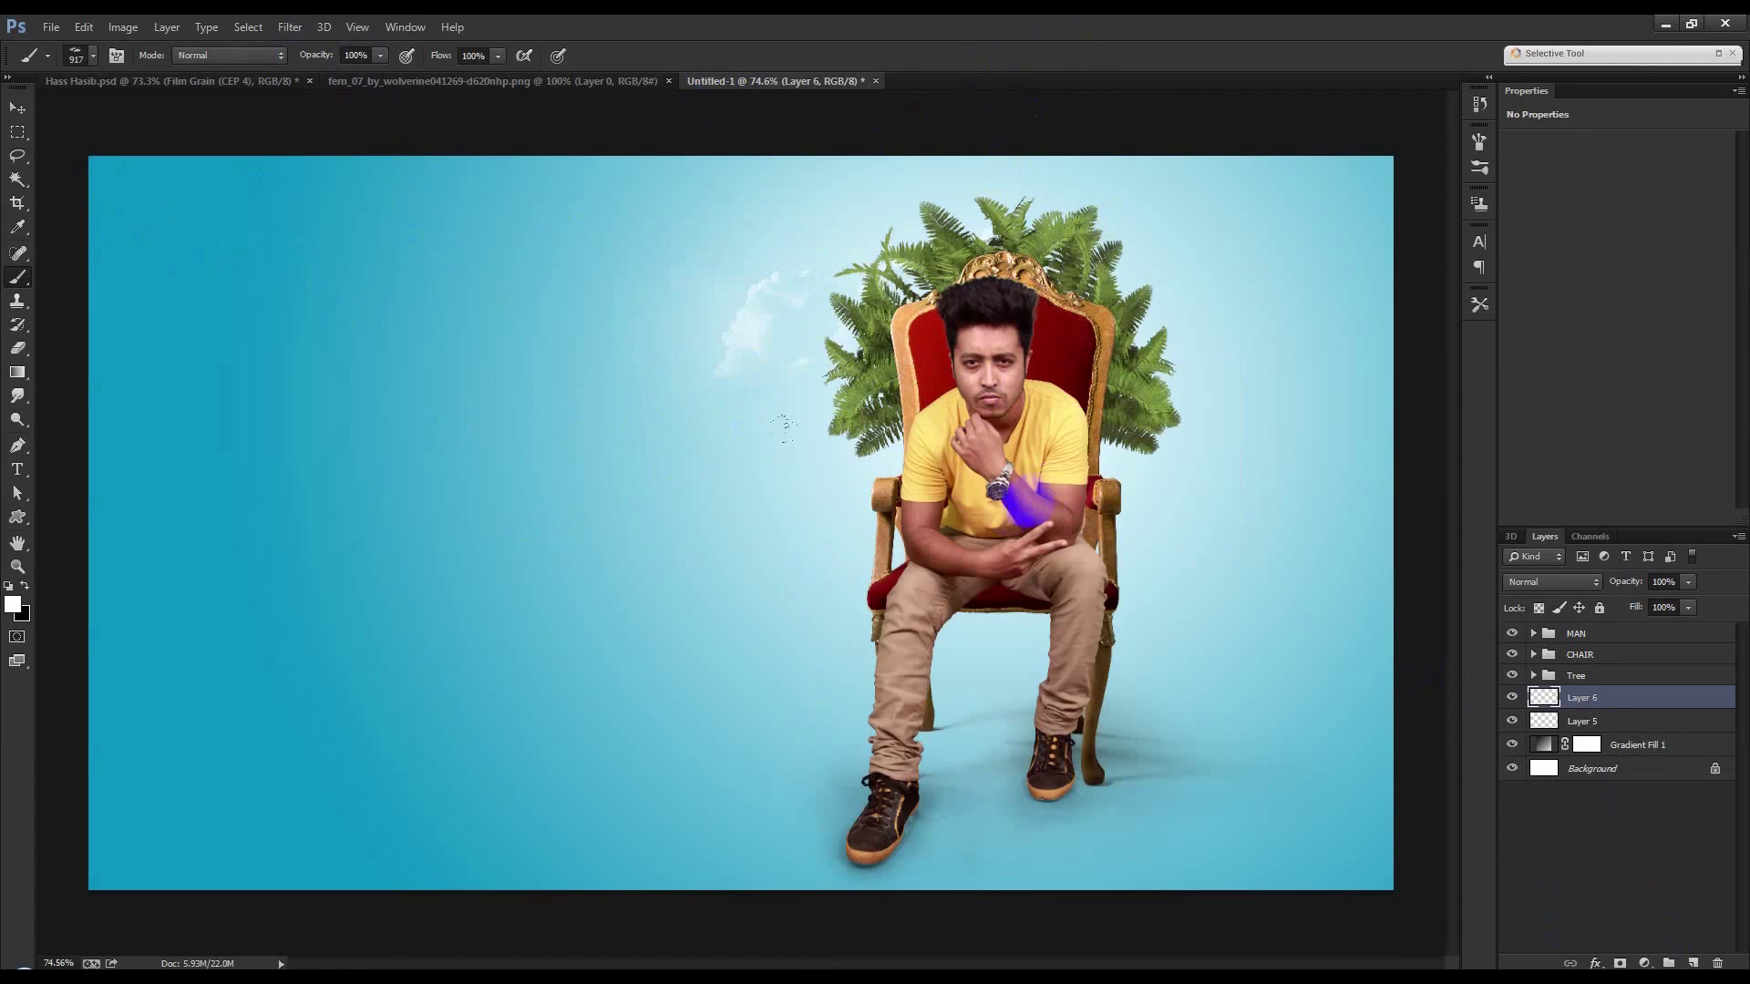
click(864, 483)
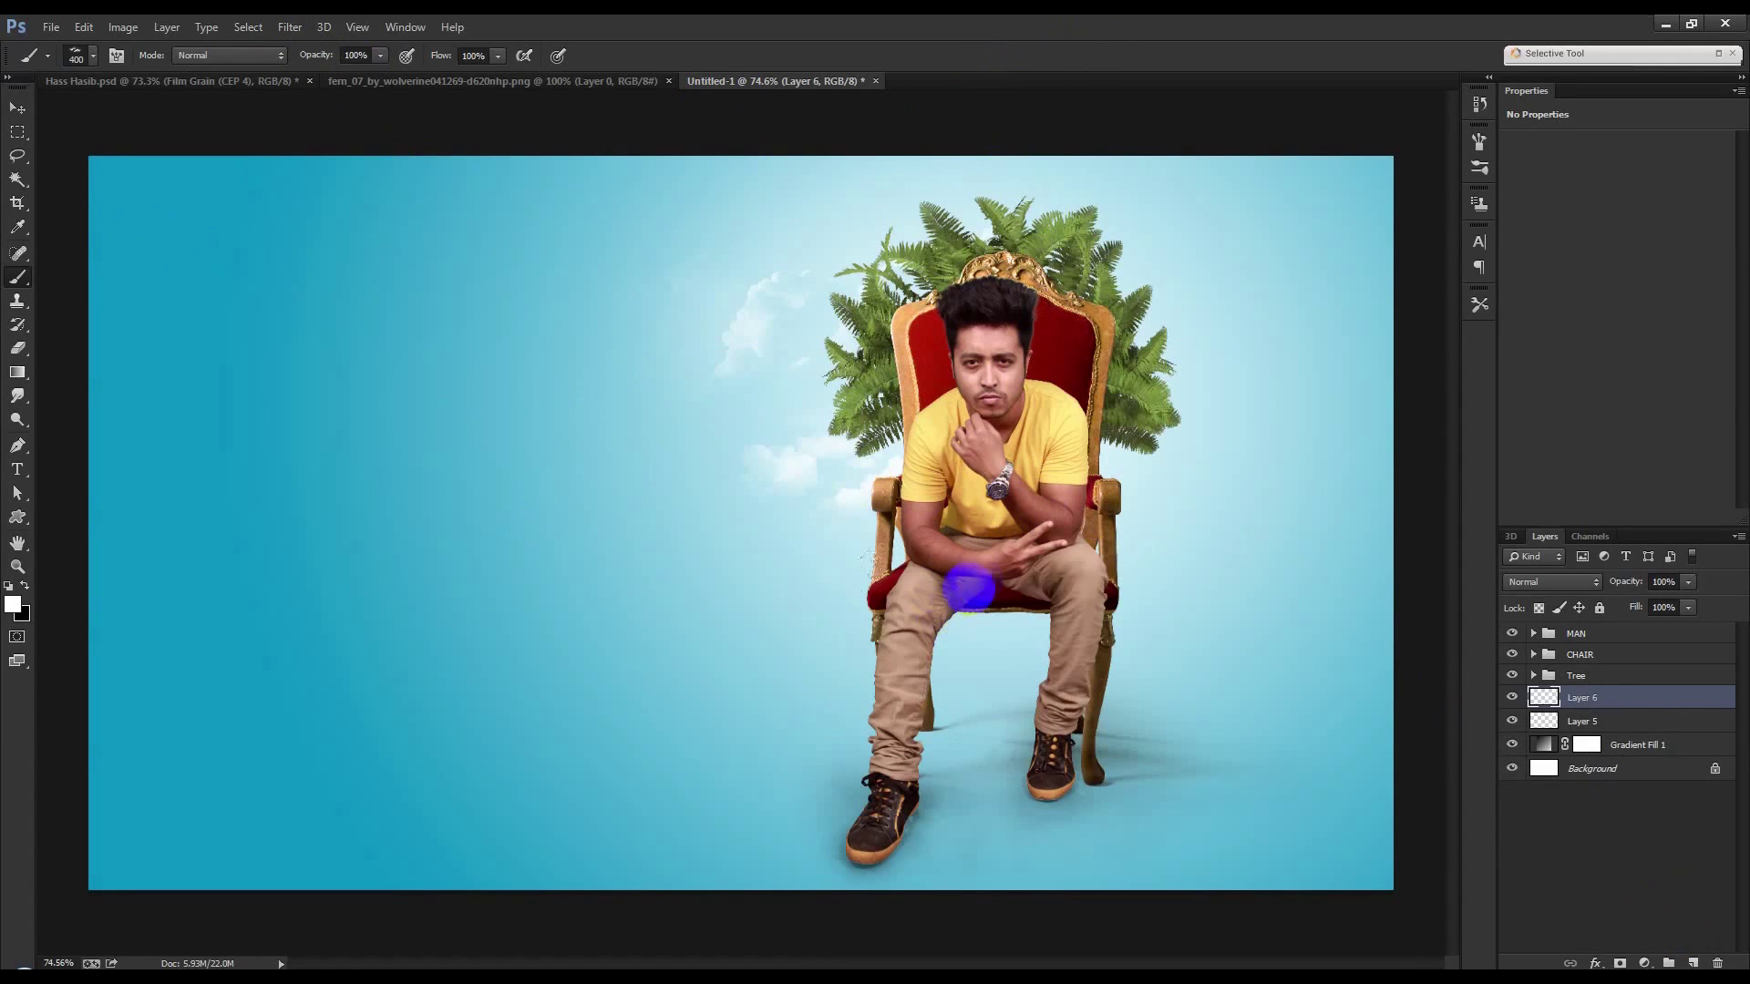
click(1217, 300)
key(bracketright)
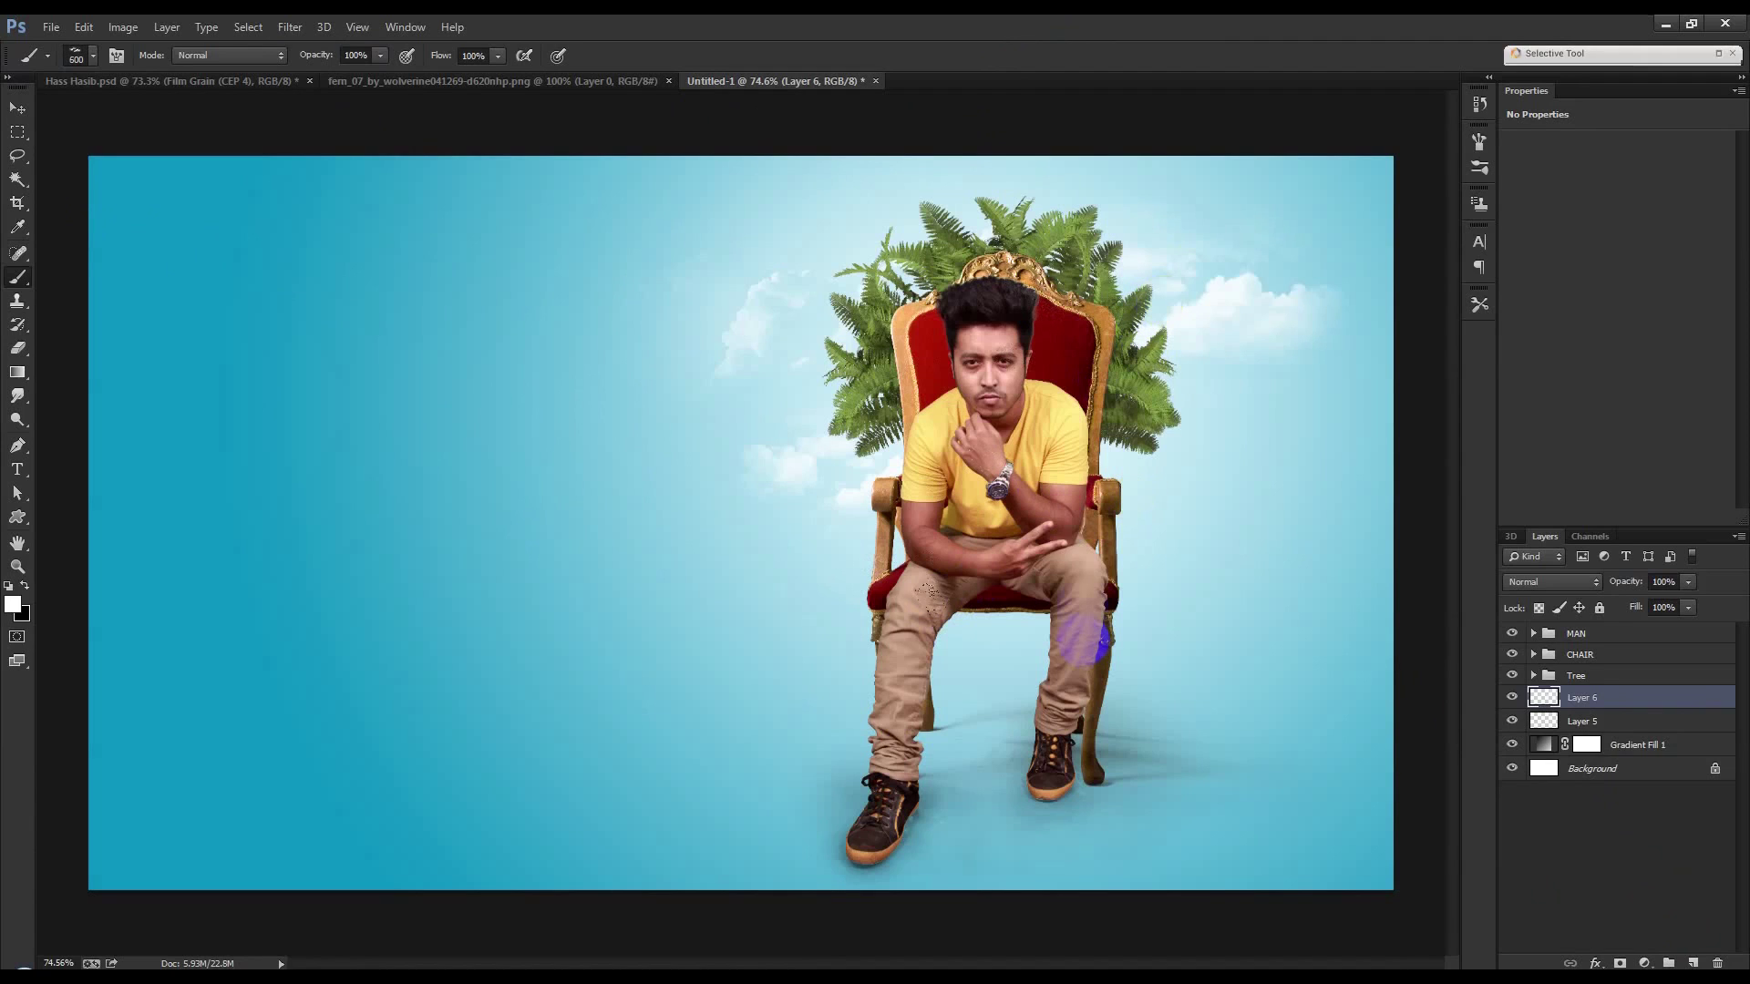
key(ctrl+z)
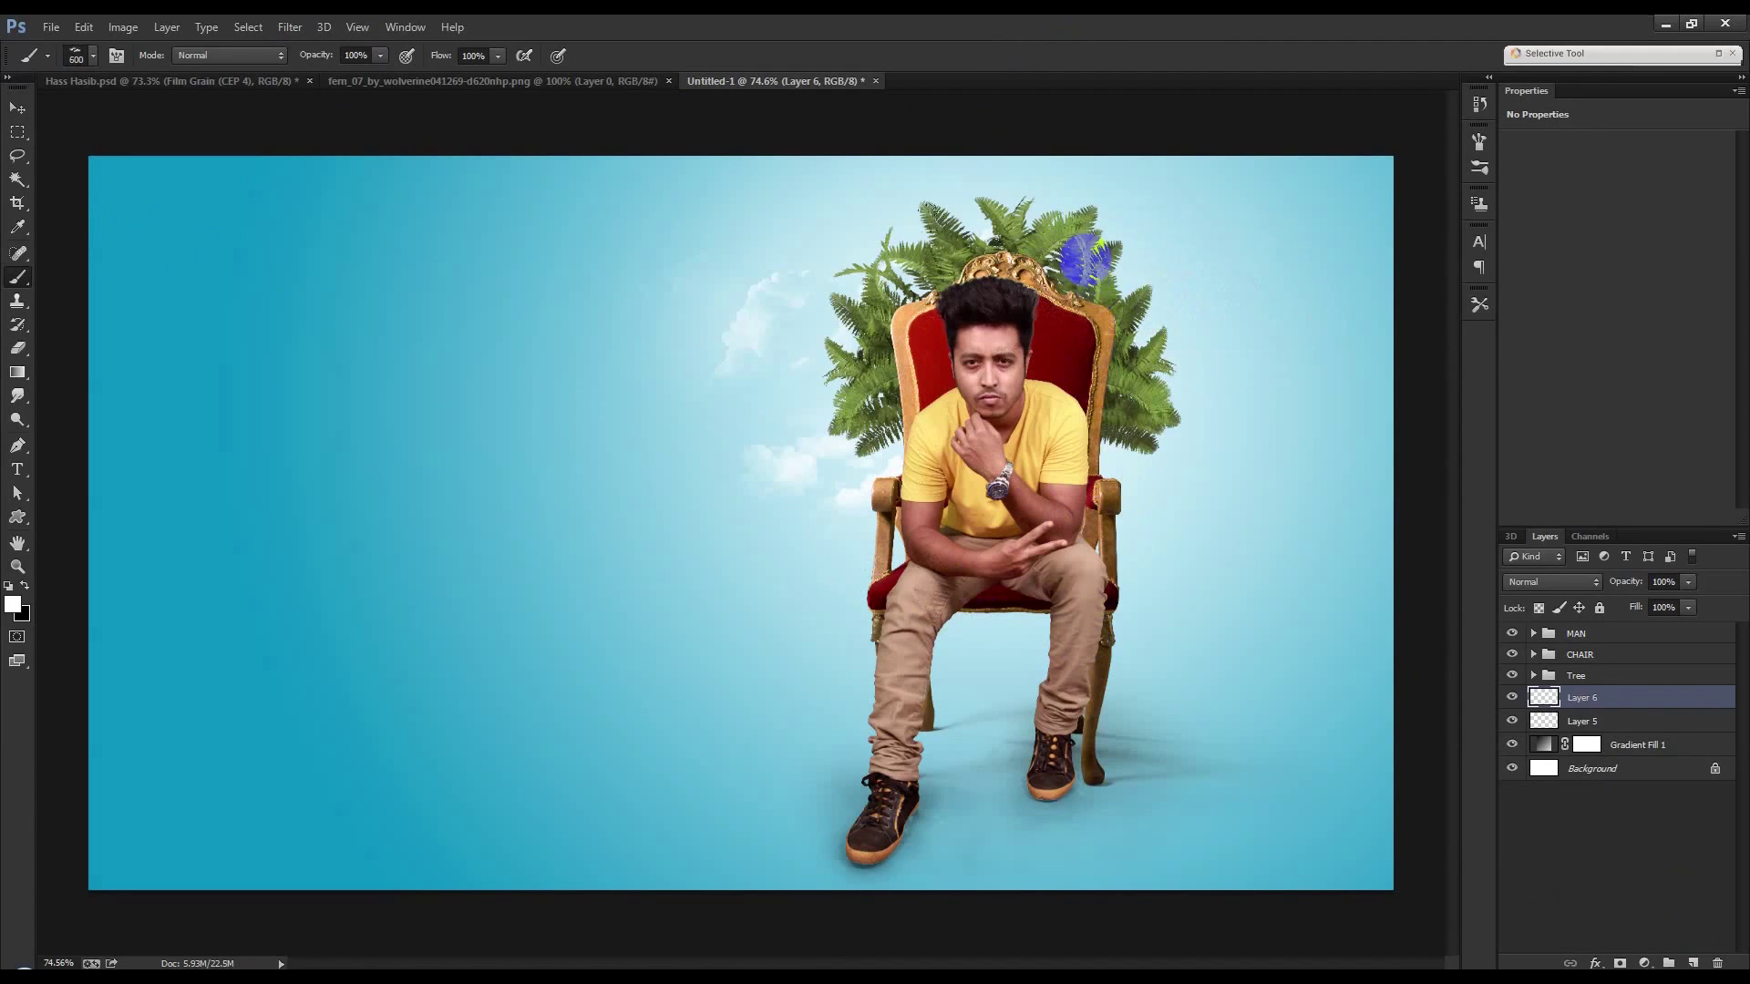
click(1081, 266)
key(ctrl+z)
click(1114, 271)
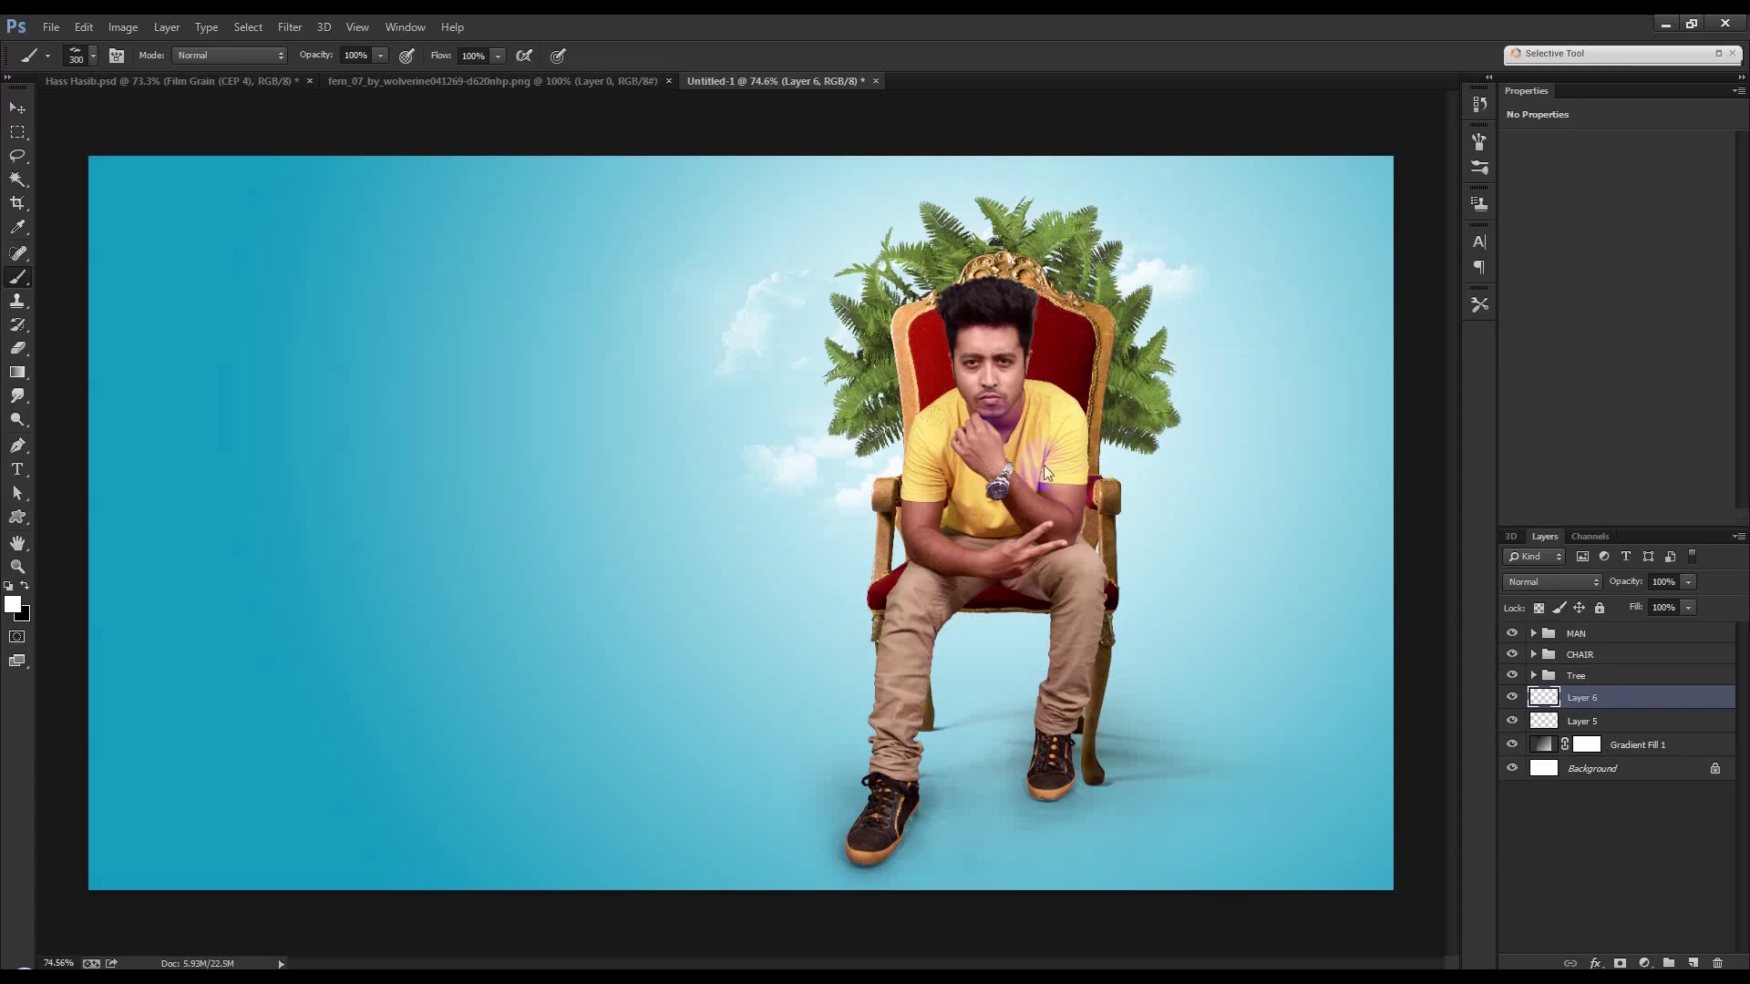
Stamp a faint cloud right of the chair with the 494 px cloud brush.
right_click(1007, 425)
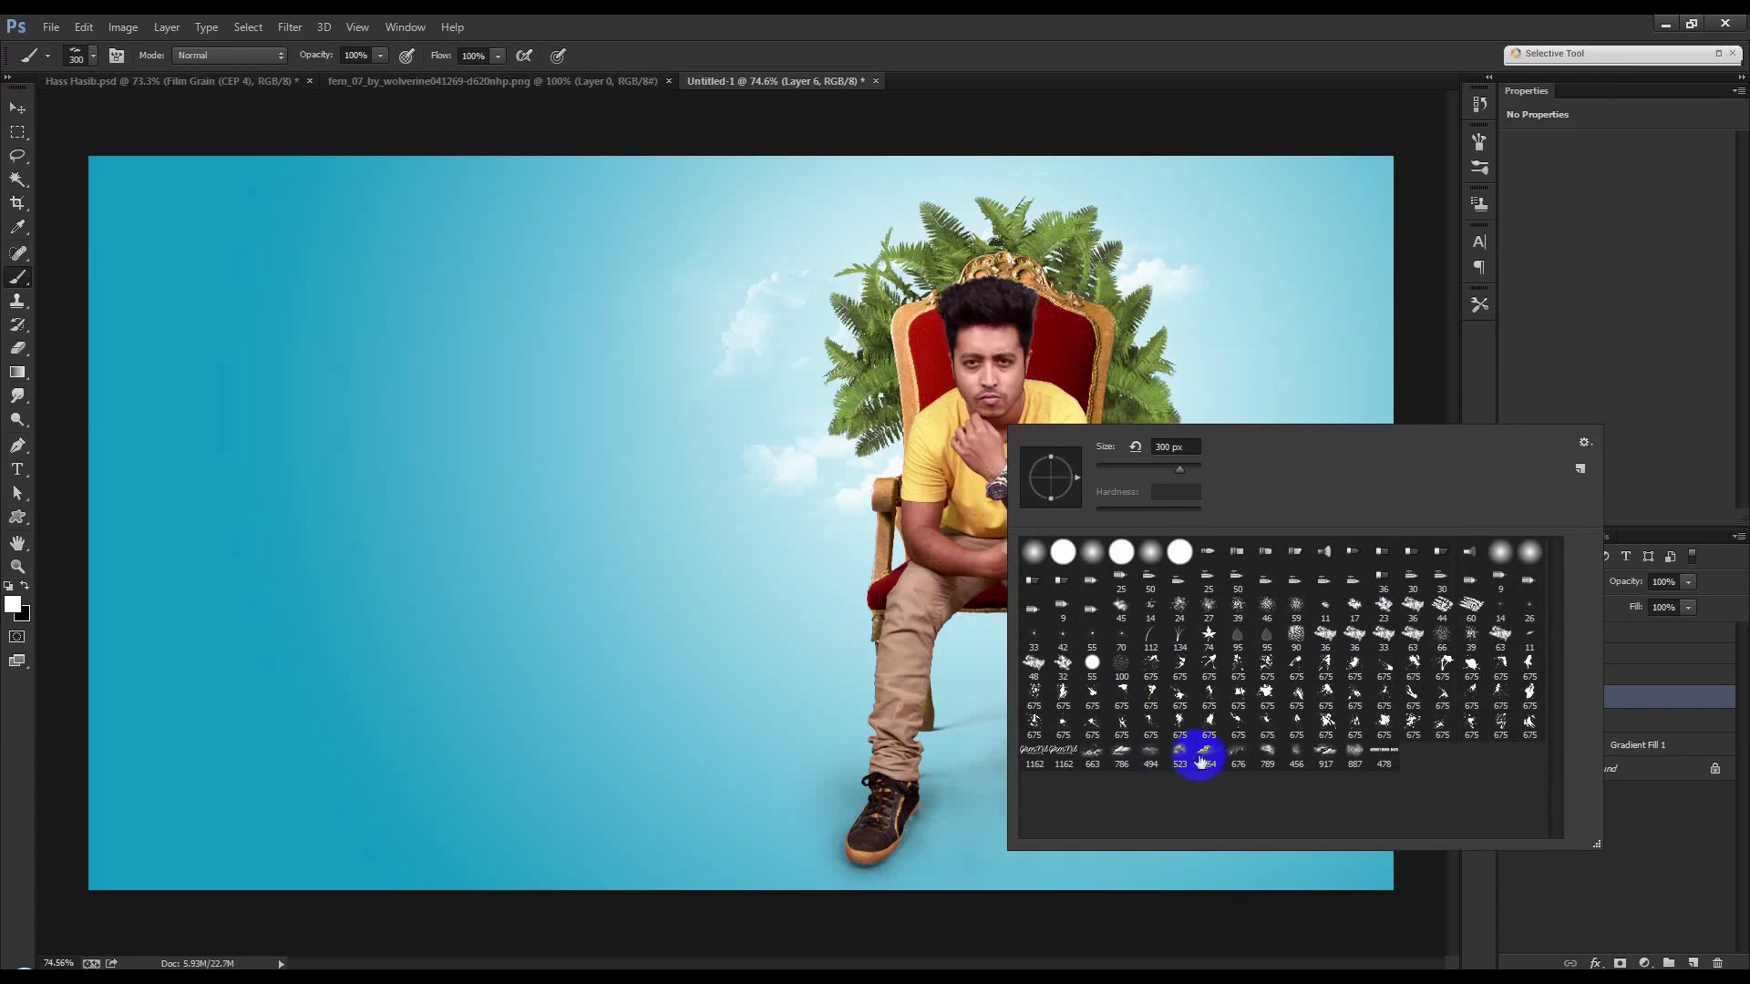
click(1151, 753)
click(1180, 23)
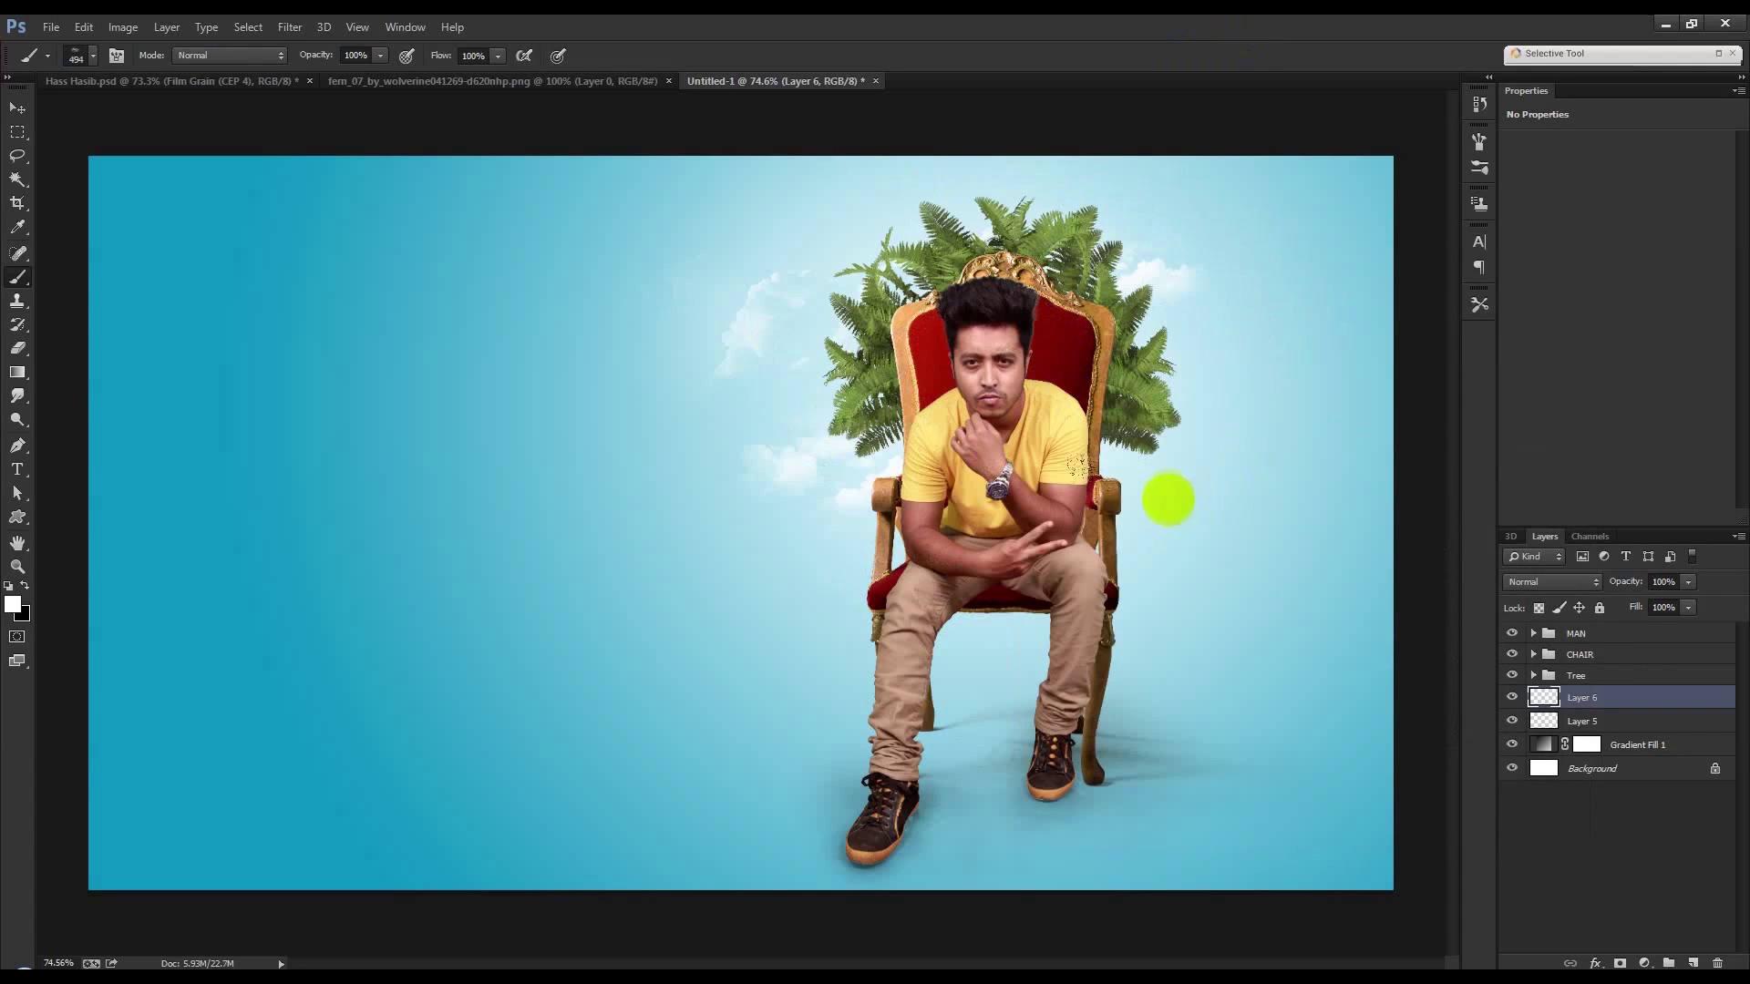
click(1176, 498)
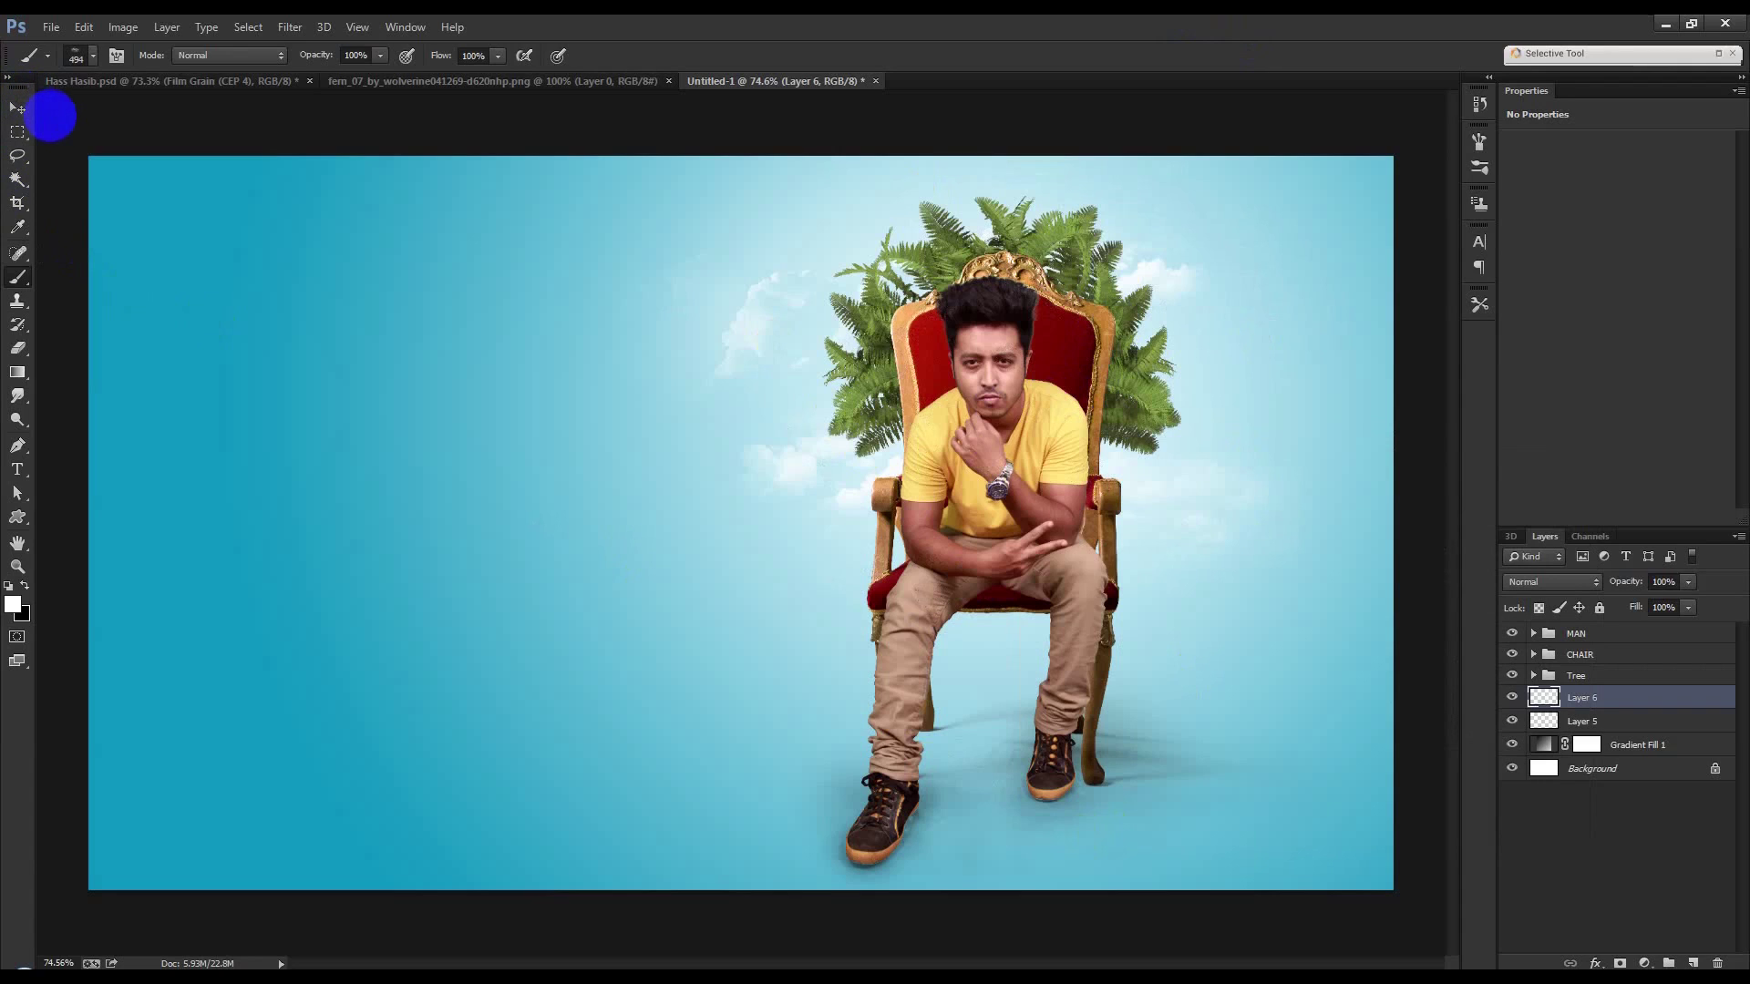
click(17, 108)
Group Layer 5 and Layer 6 into a group named Cloude.
shift+click(1599, 721)
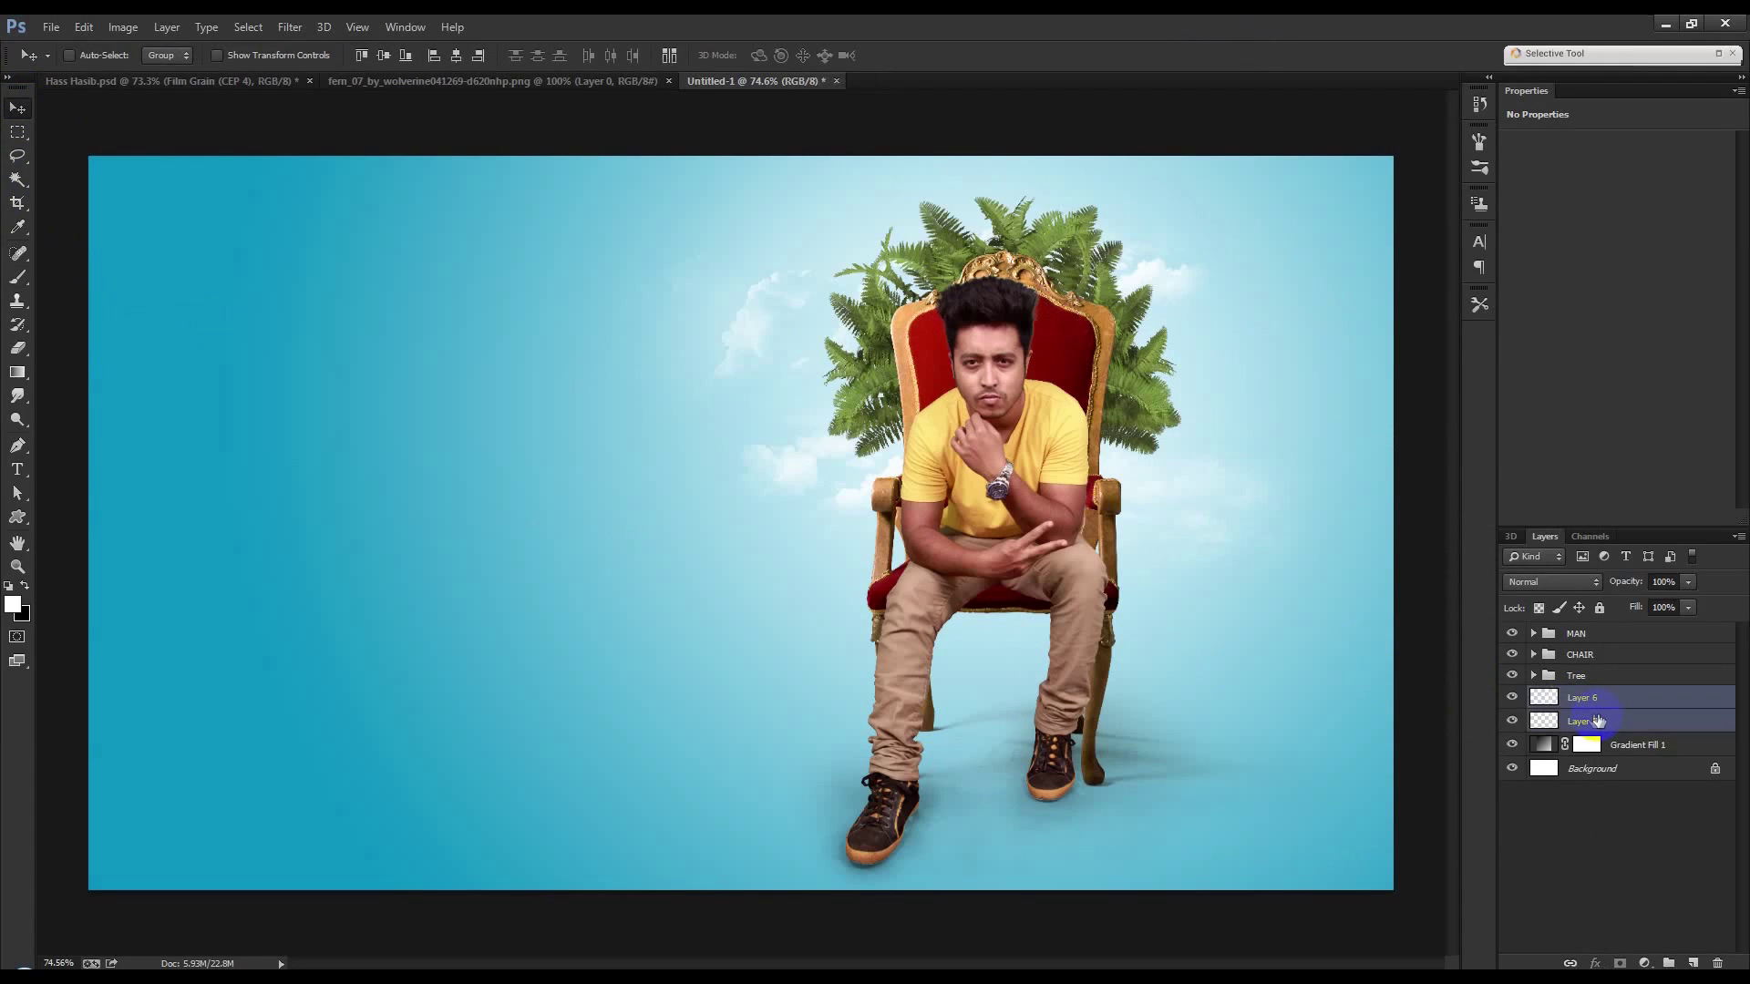
key(ctrl+g)
text(Cloude)
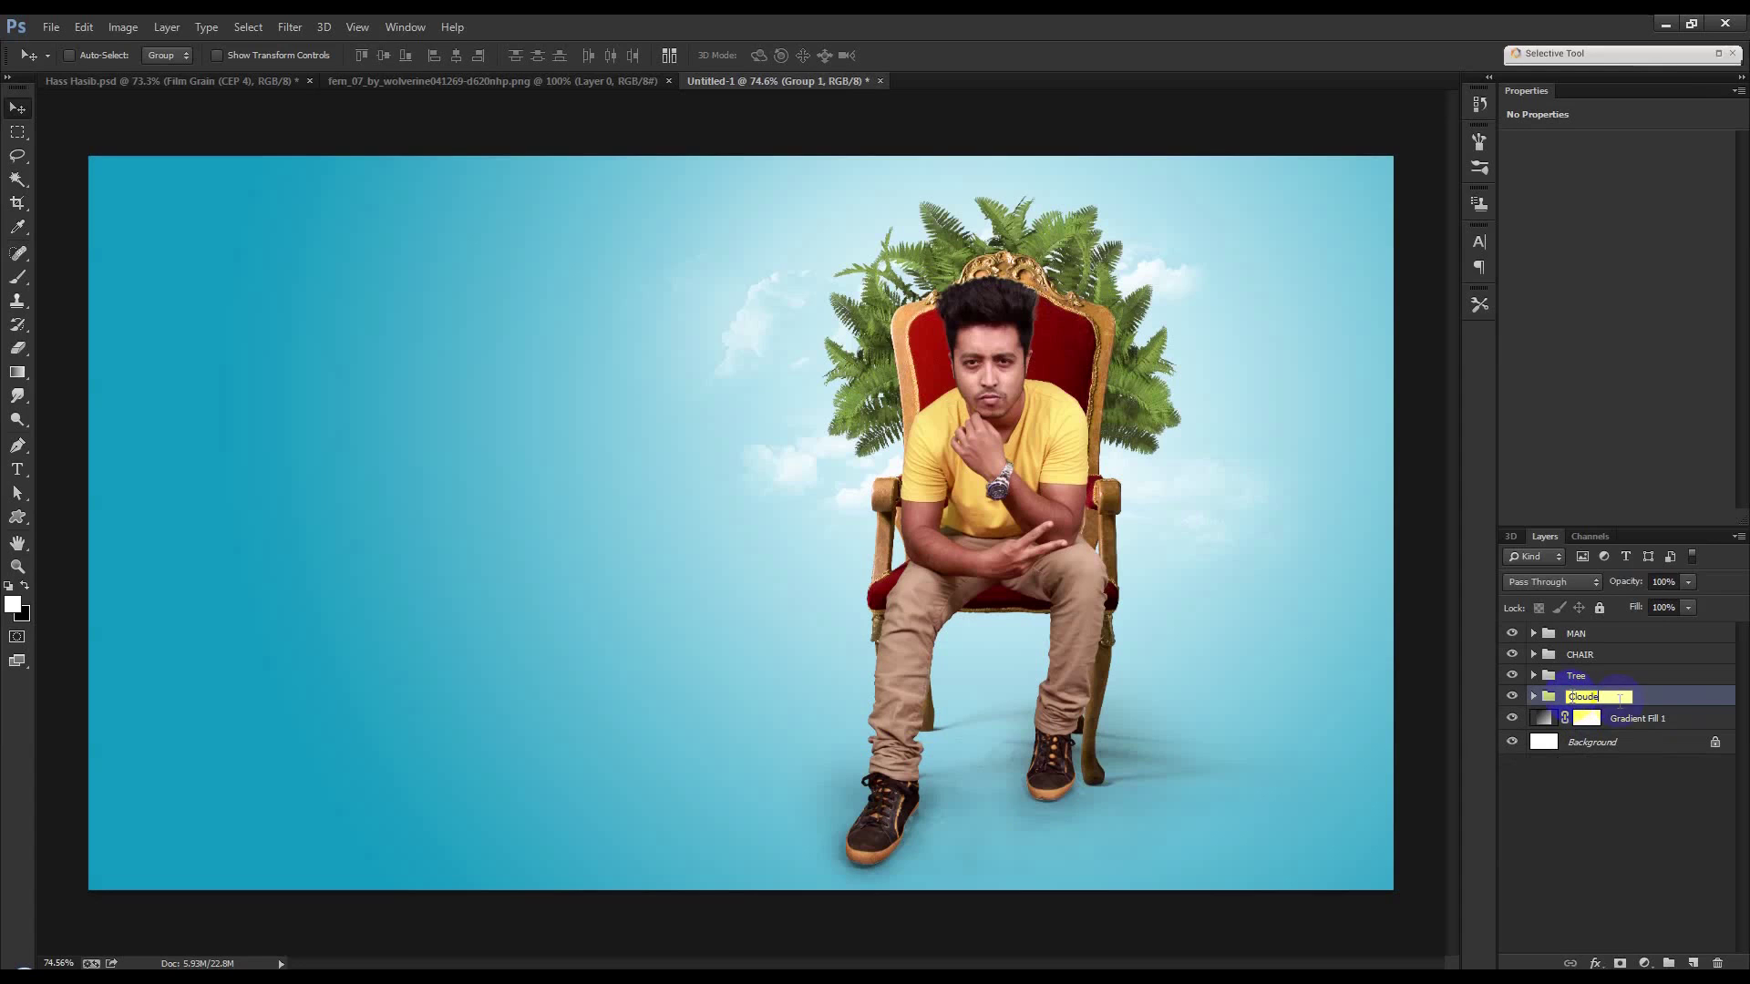
click(1693, 710)
scroll(1039, 656, down, 1)
scroll(1041, 649, up, 1)
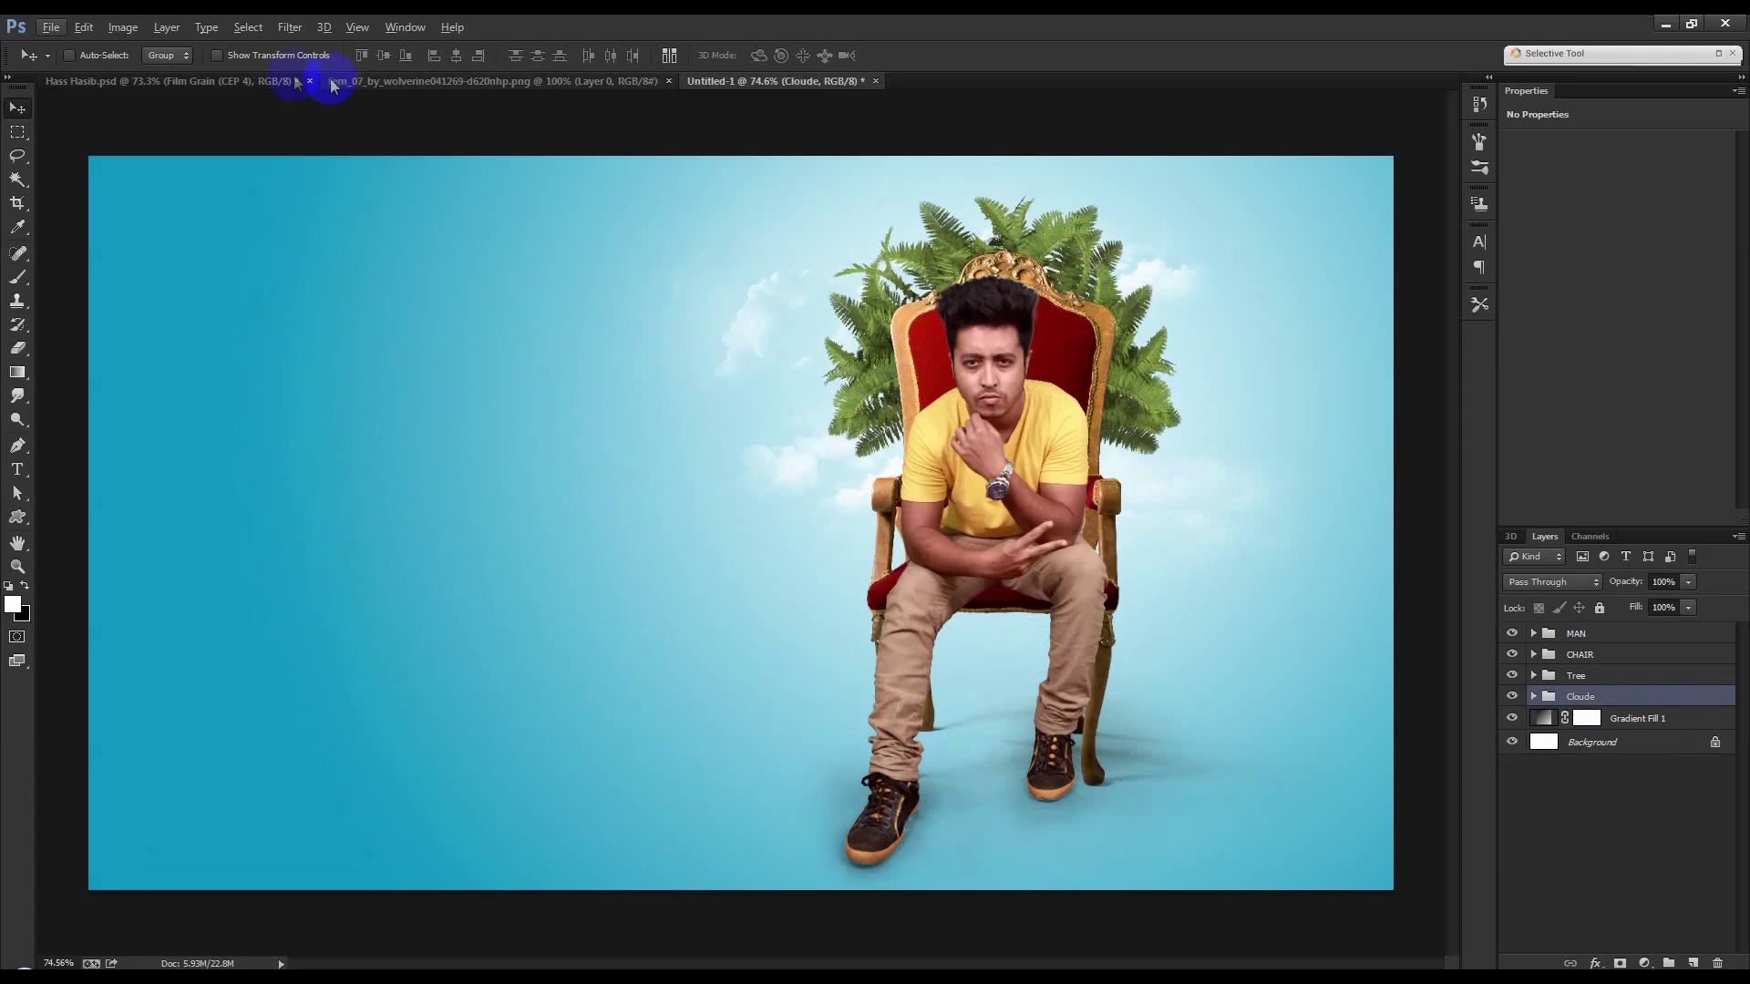
Close the fern image and bring up the finished reference poster.
click(410, 80)
click(668, 82)
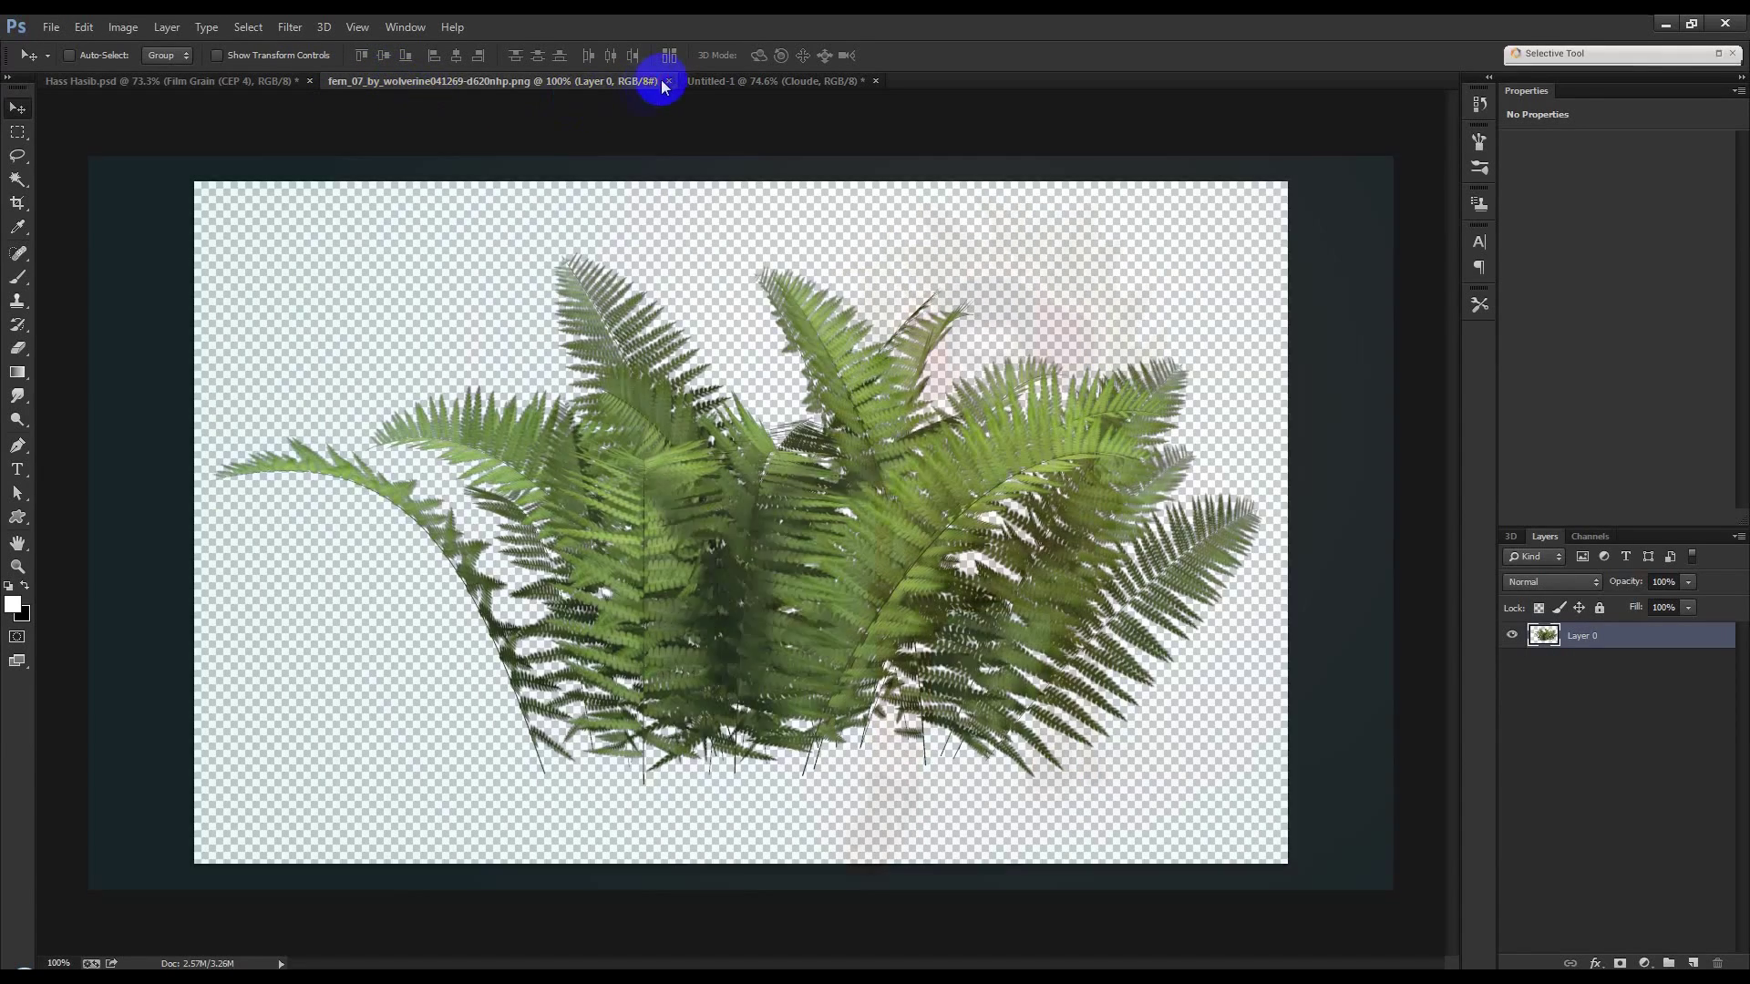
click(248, 81)
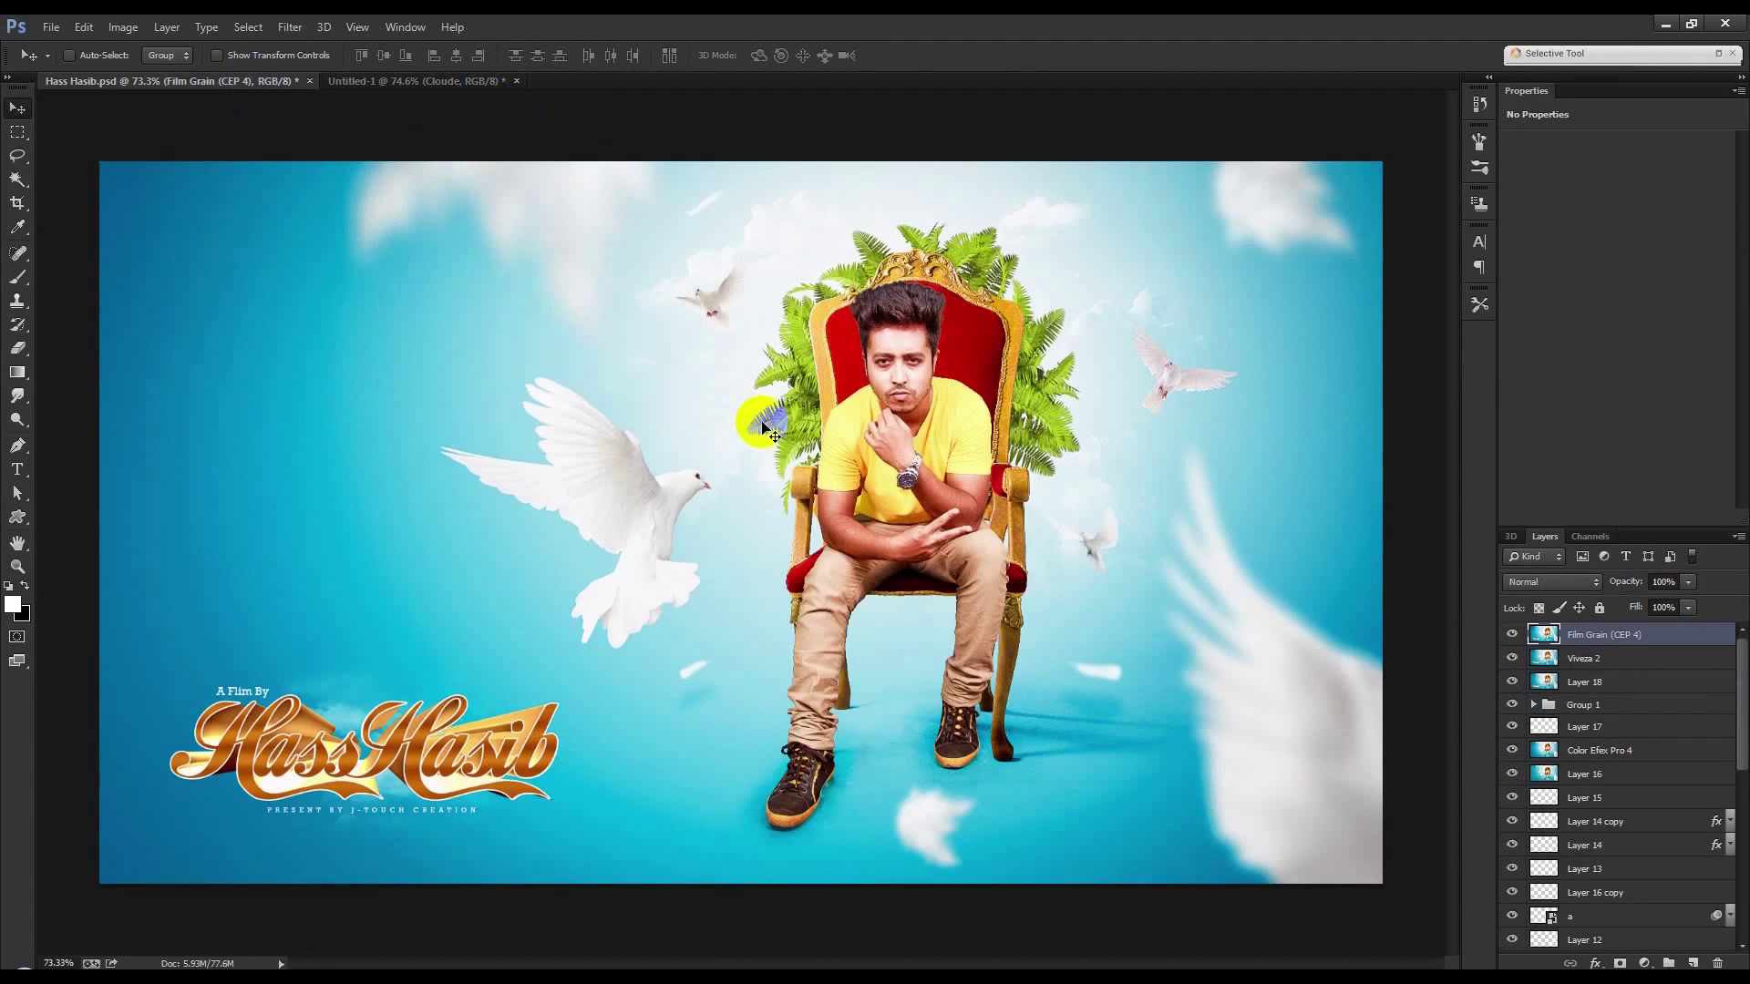
drag(769, 428, 476, 102)
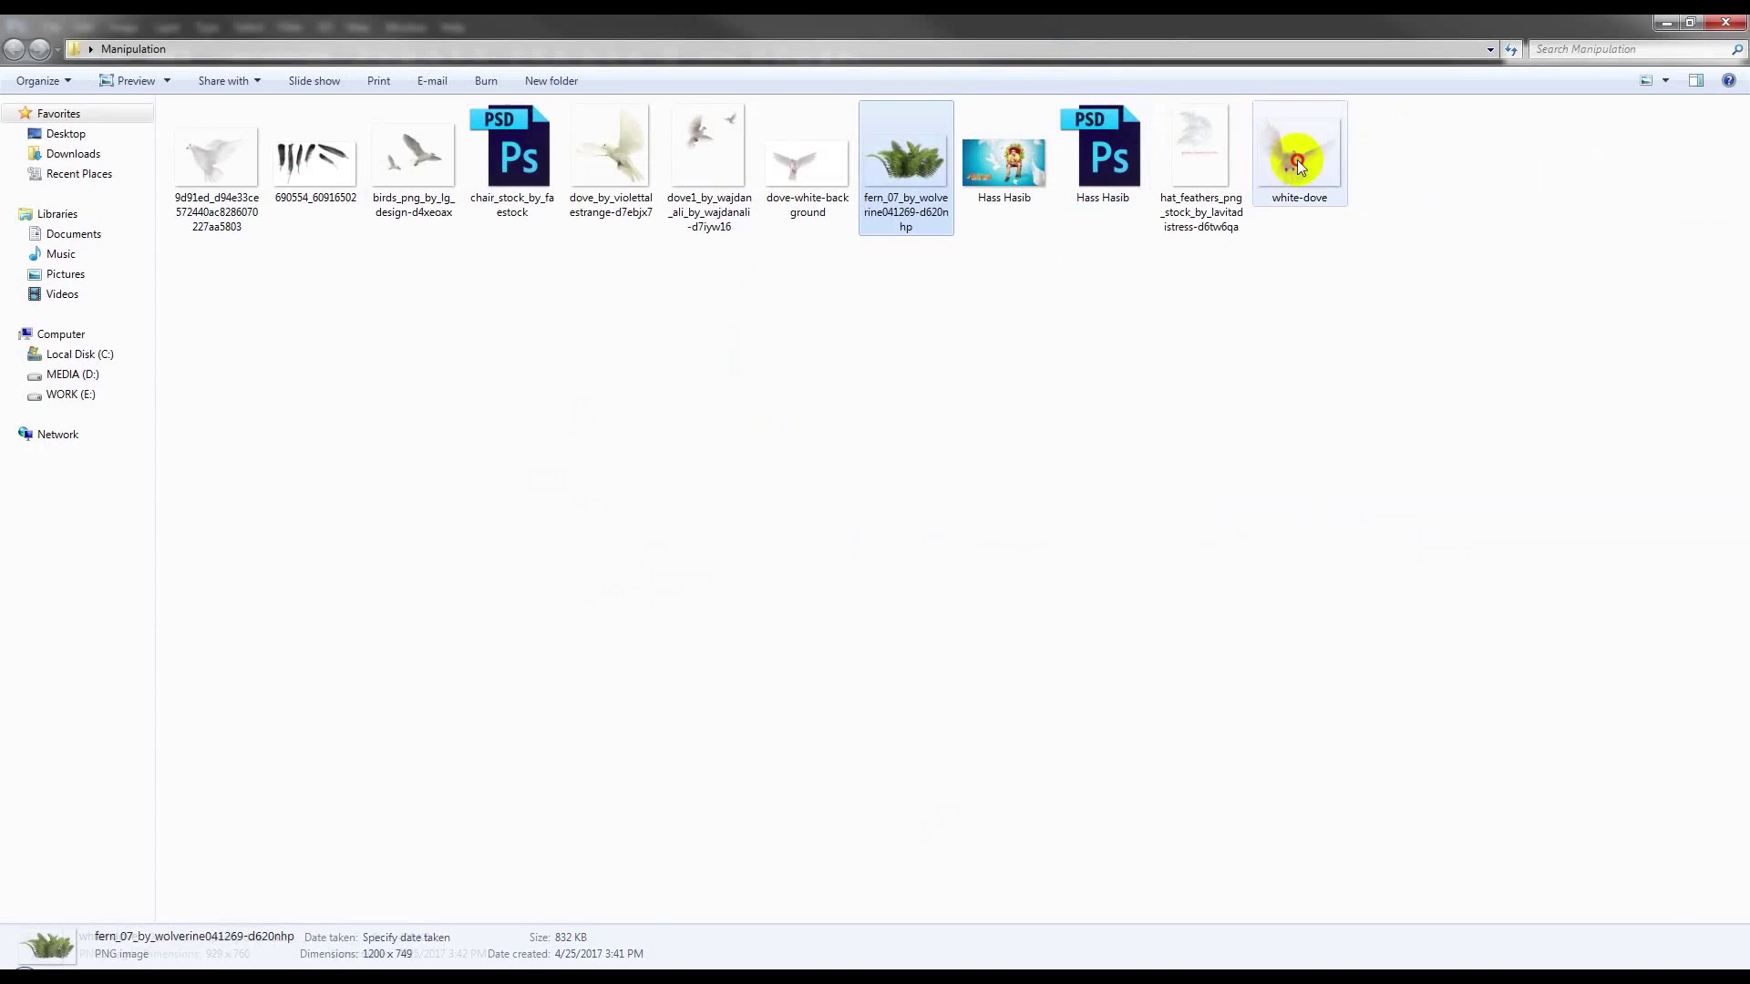
double_click(1298, 174)
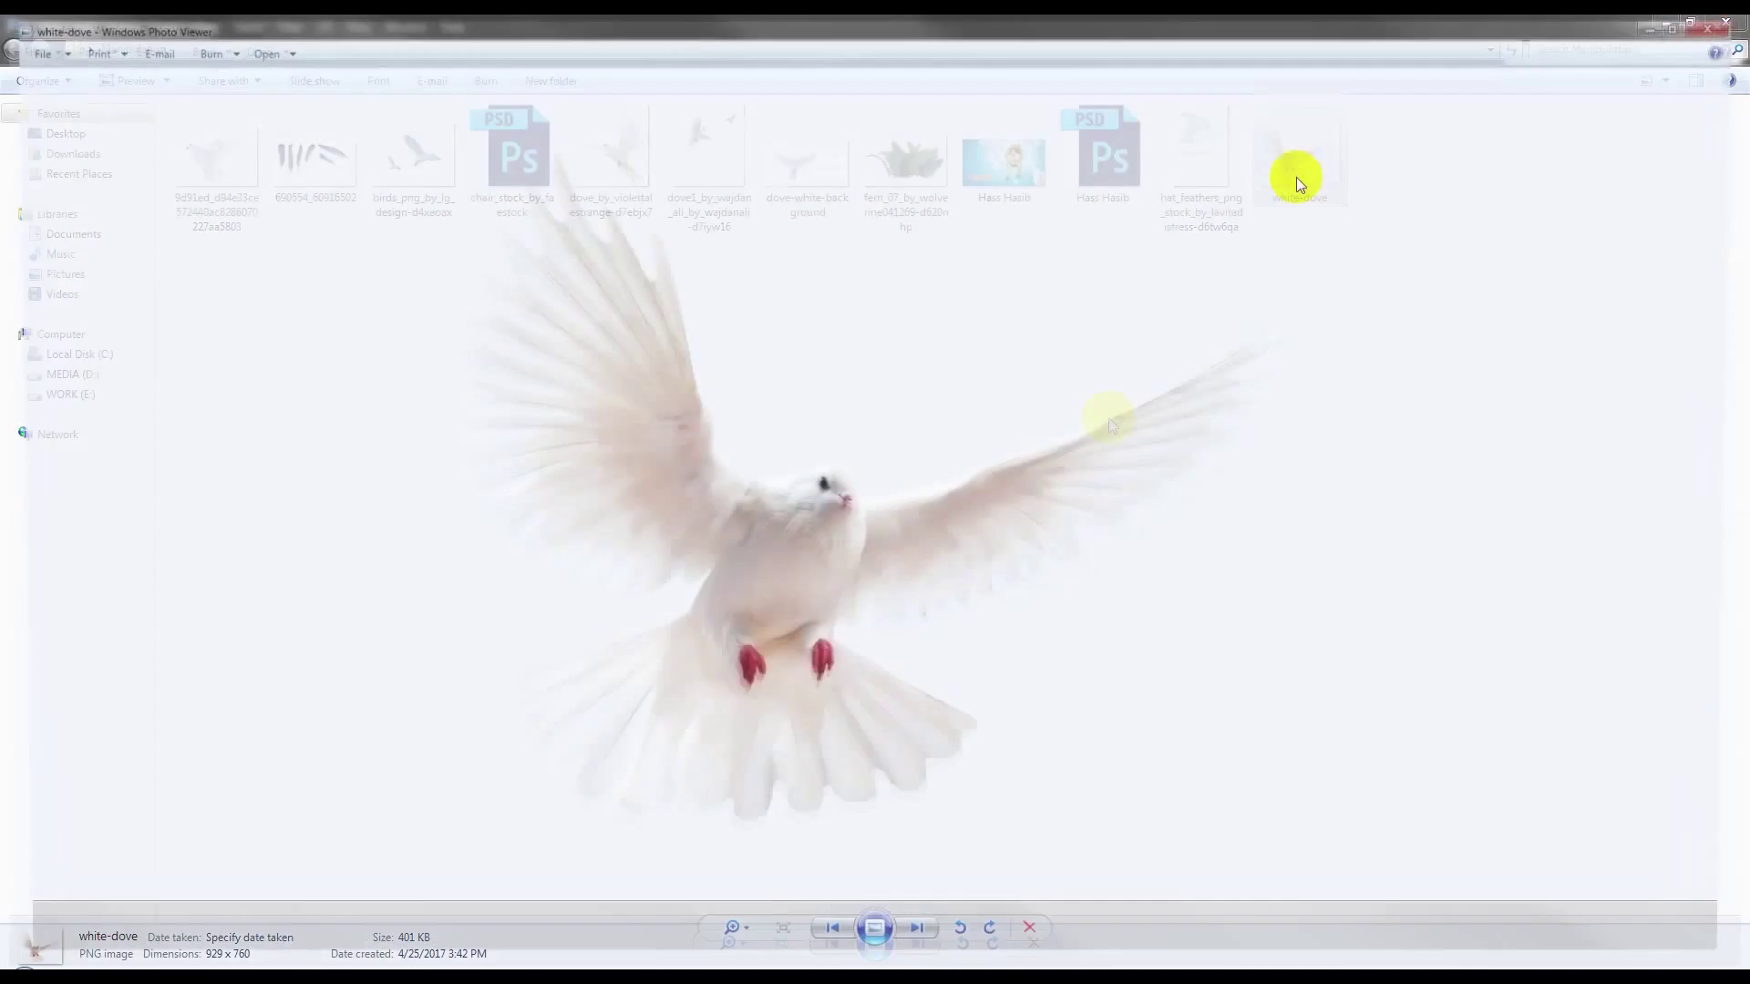
click(831, 948)
click(830, 948)
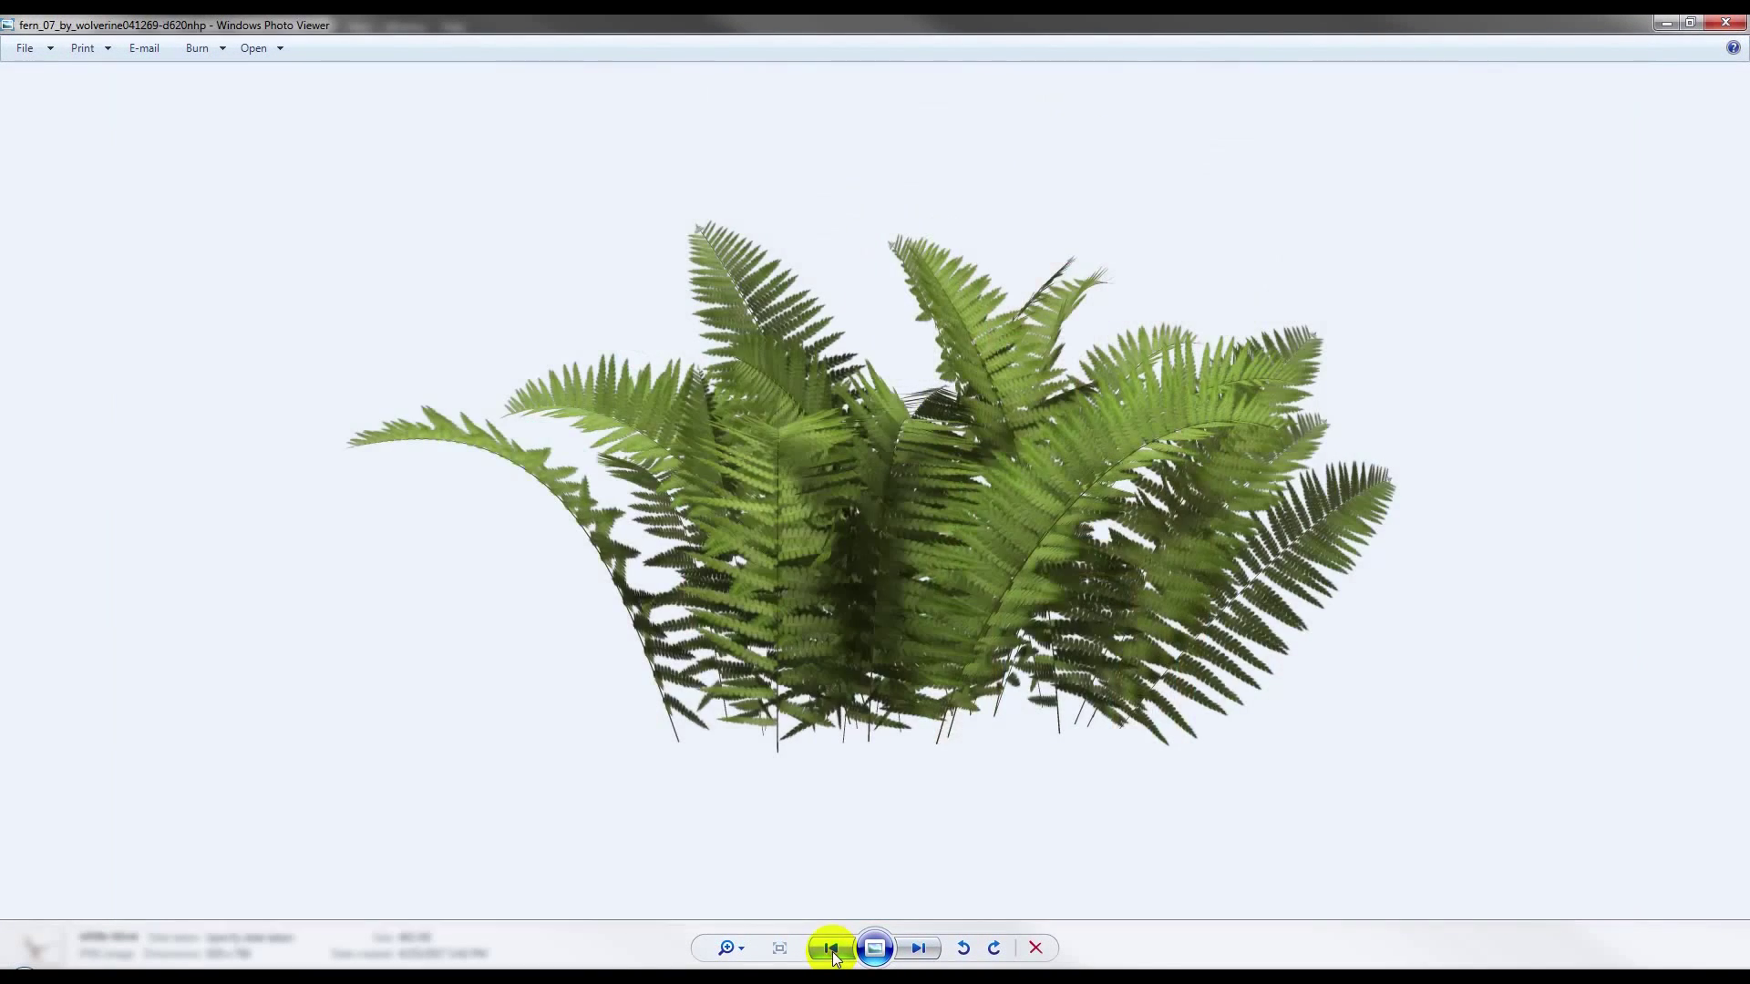
click(831, 948)
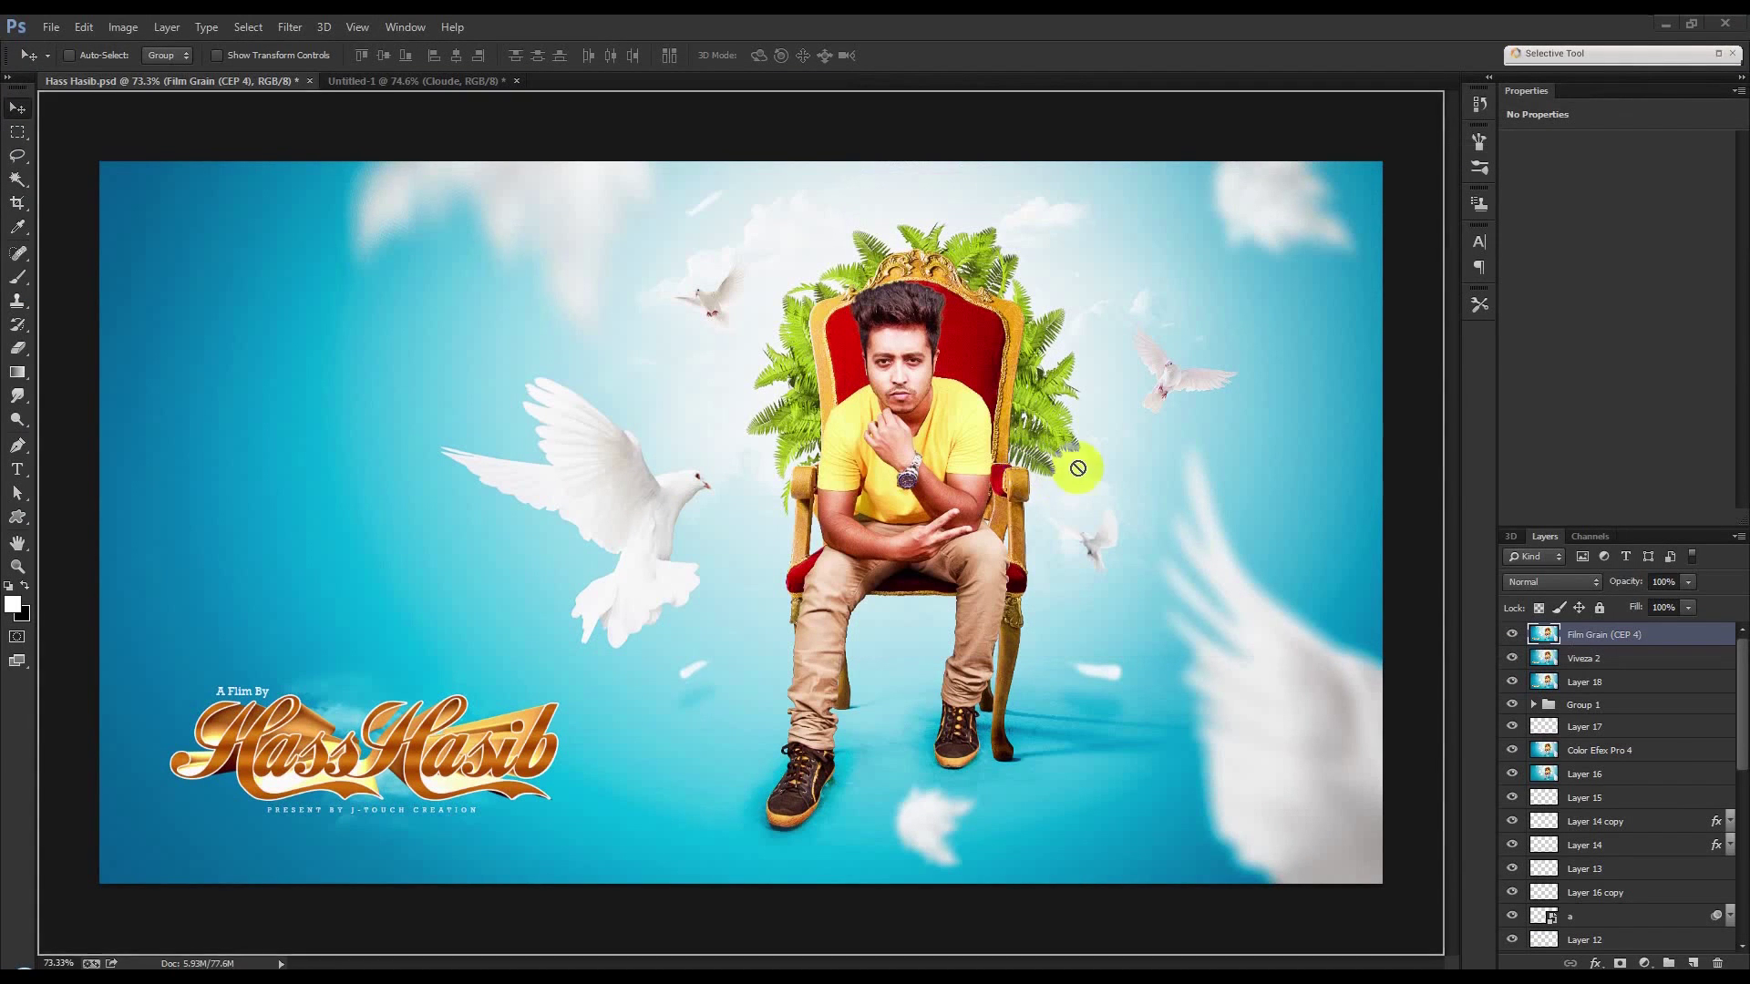
mouse_move(1028, 473)
mouse_down()
mouse_move(472, 80)
mouse_move(622, 348)
mouse_up()
Scale the dove to about 13% and place it in the upper-left sky.
drag(1179, 165, 820, 453)
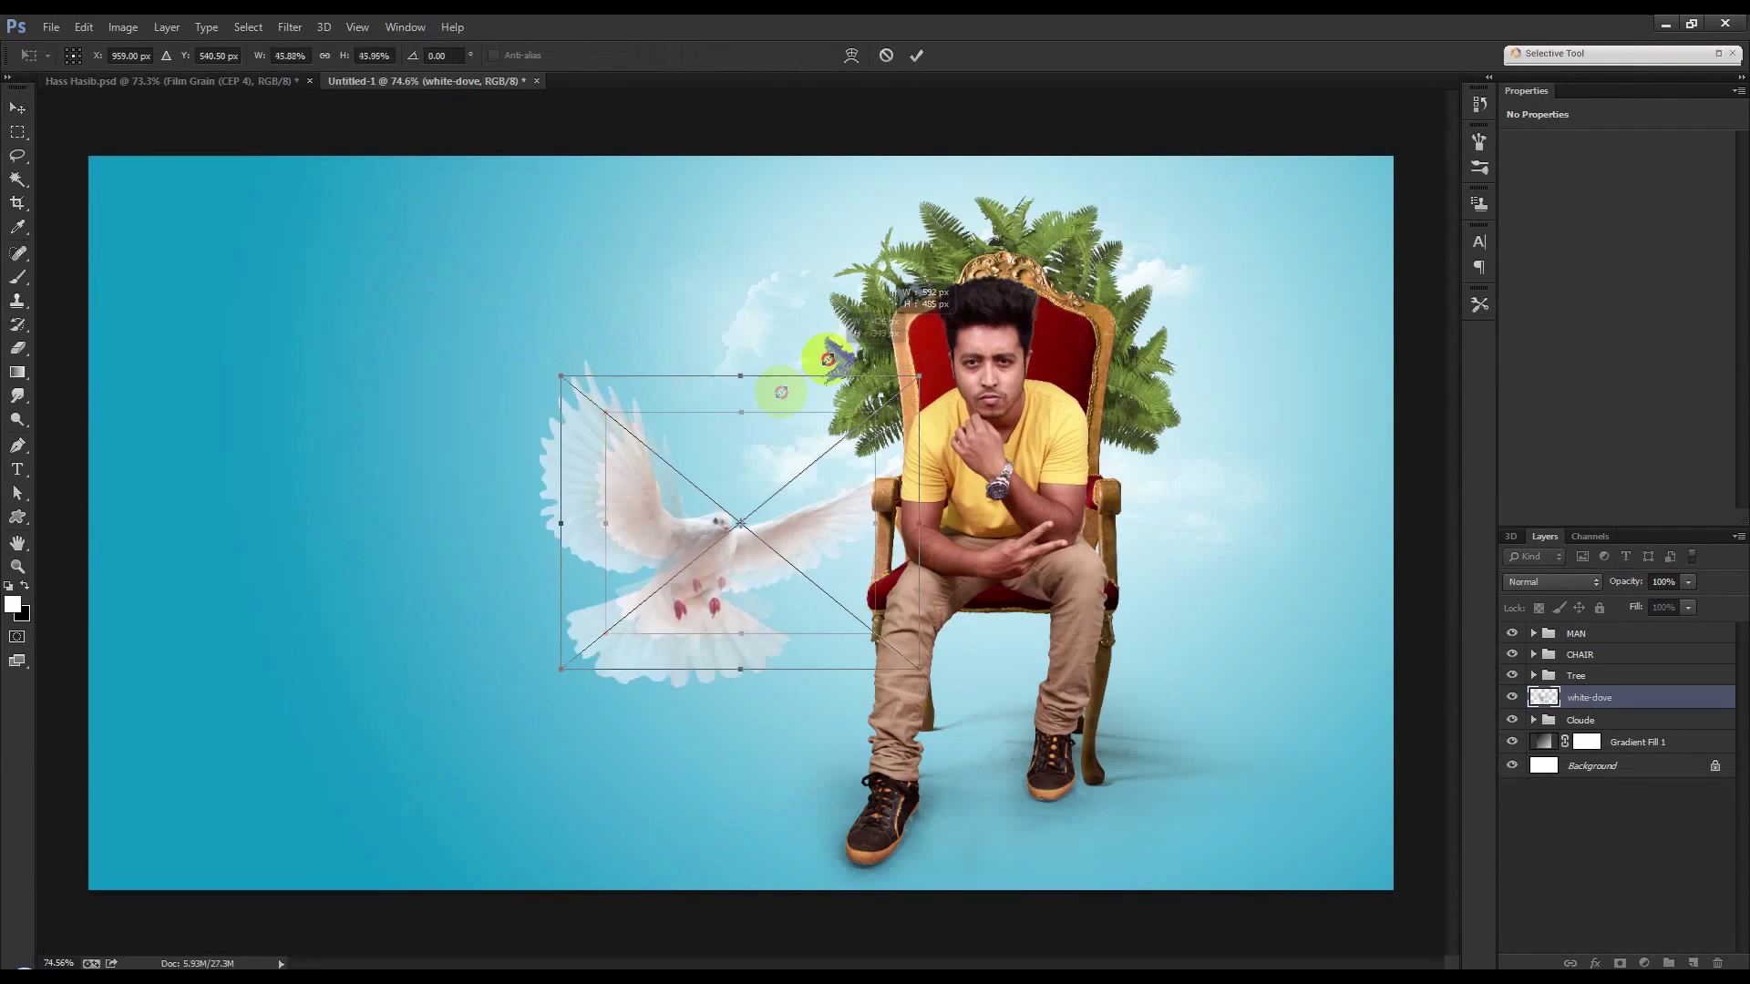
drag(748, 509, 675, 257)
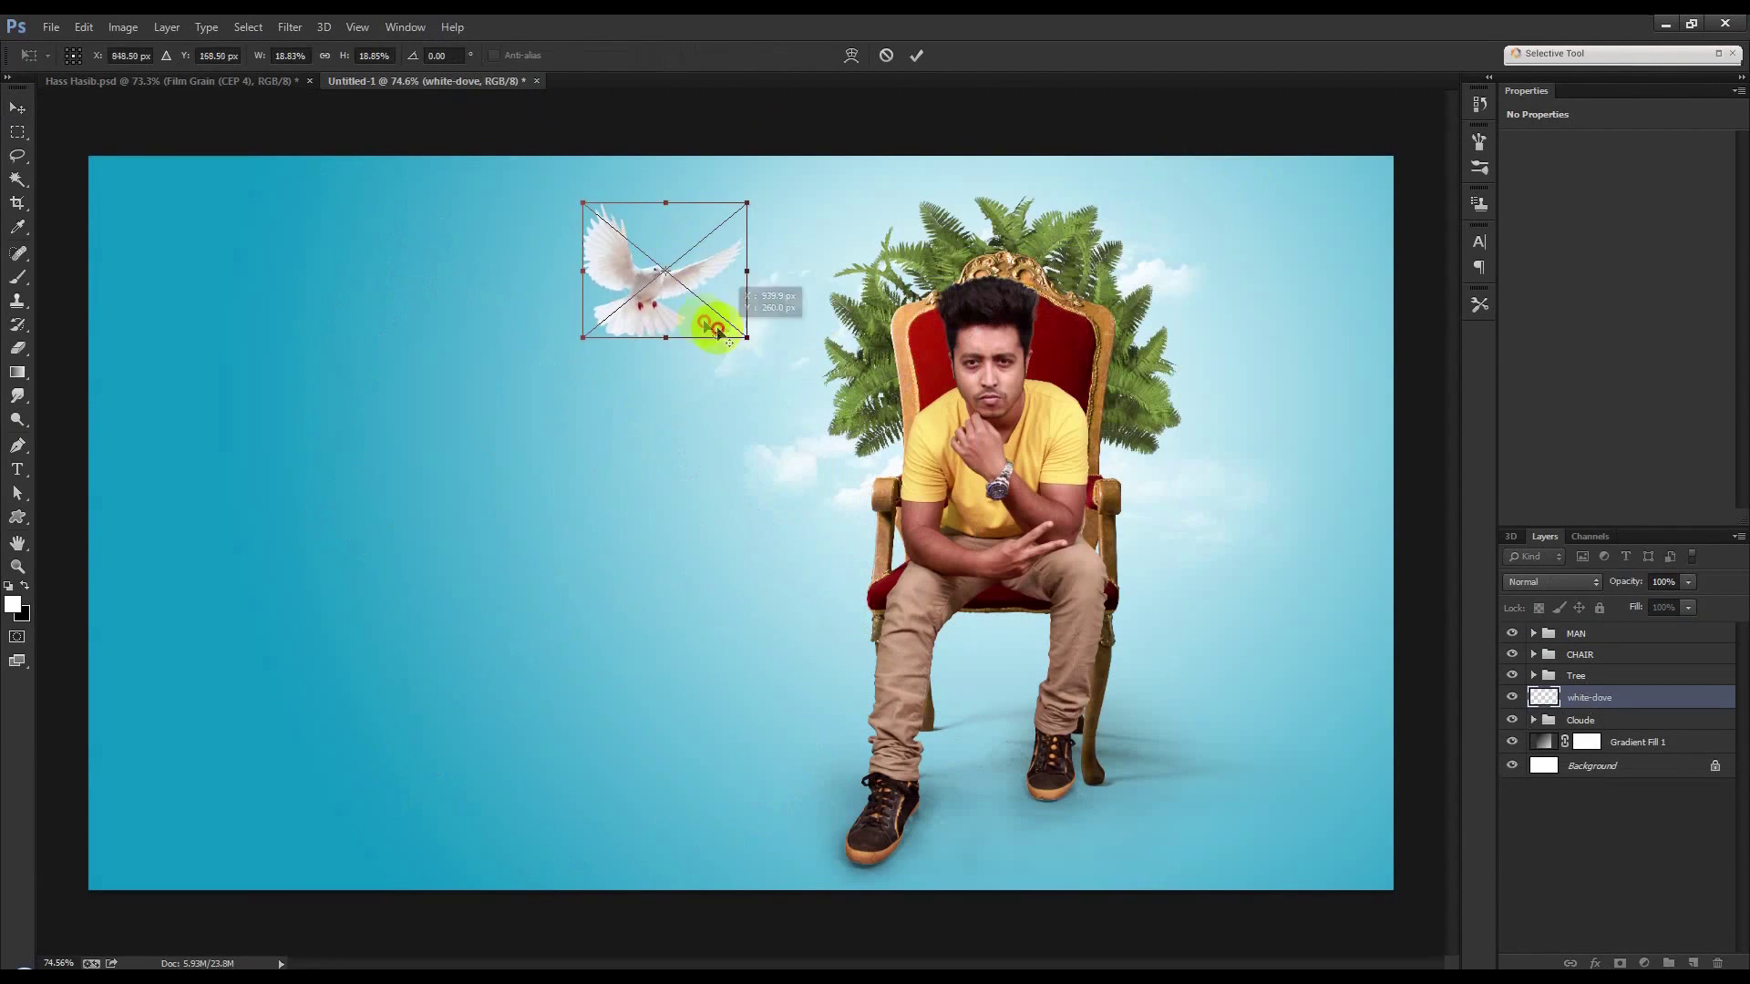
mouse_move(732, 331)
mouse_down()
mouse_move(784, 299)
mouse_move(792, 327)
mouse_up()
key(Return)
Add a smaller, horizontally flipped dove copy tilted about 10° right of the man; open dove-white-background.jpg.
drag(1212, 351, 1270, 546)
key(ctrl+t)
right_click(1270, 545)
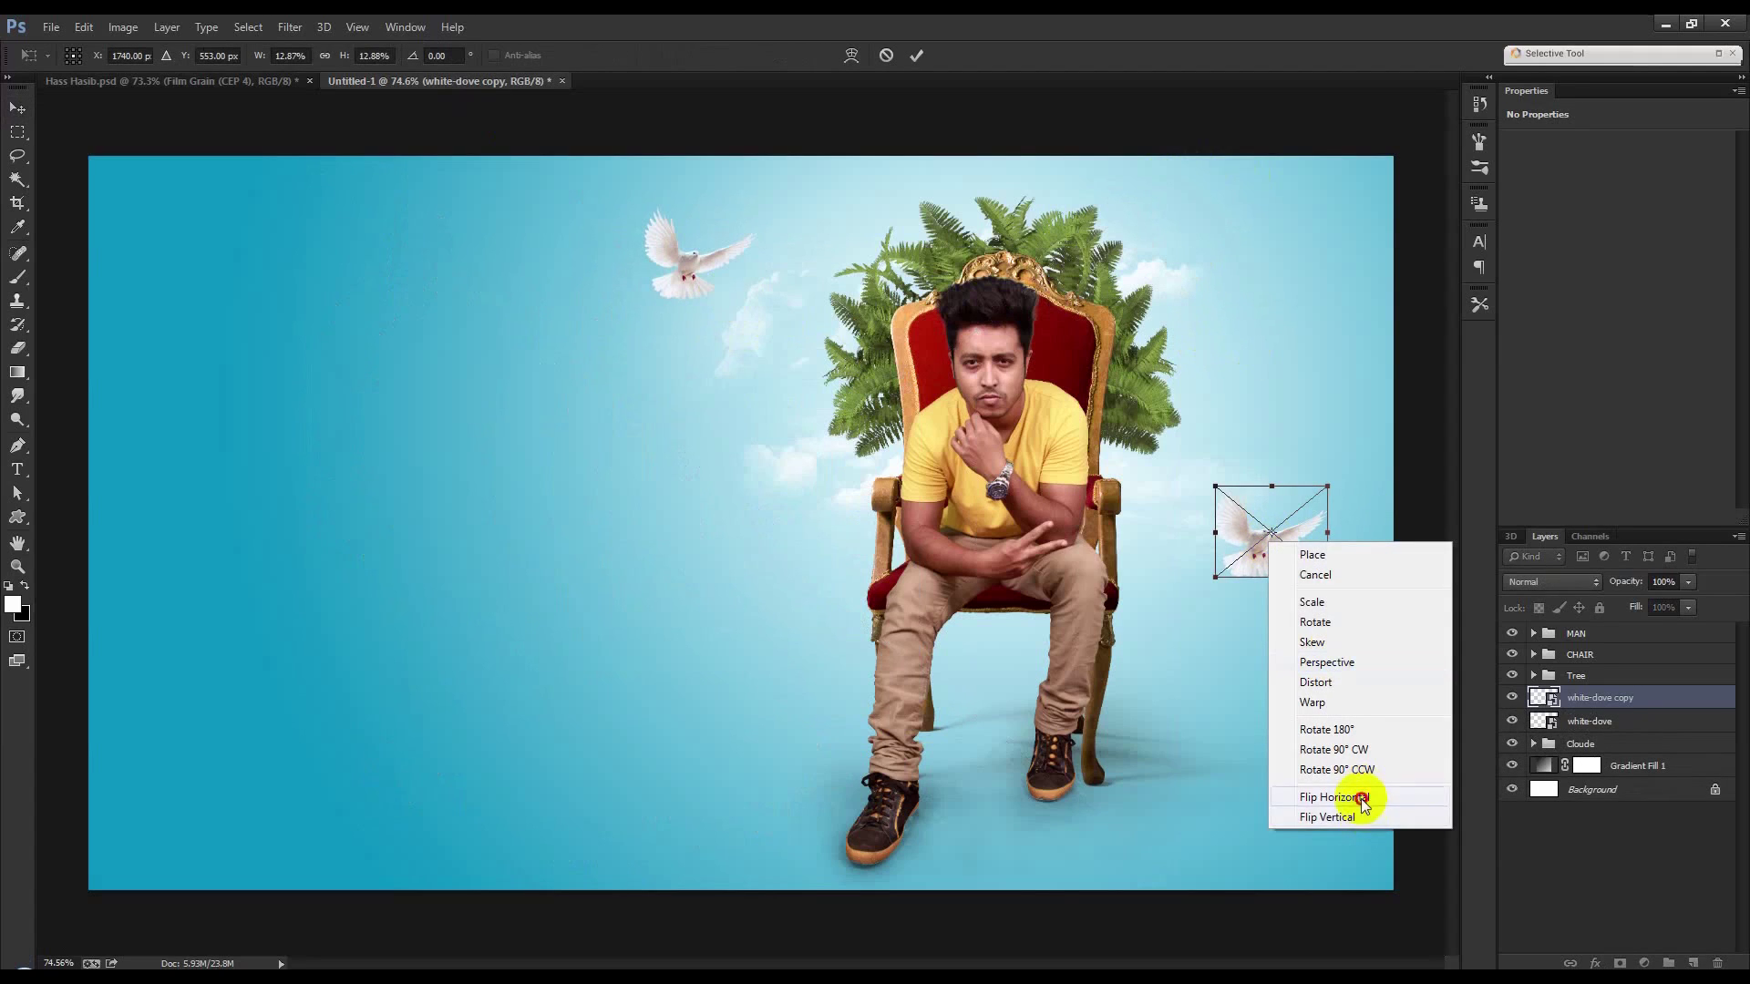
click(1364, 792)
drag(1328, 578, 1290, 574)
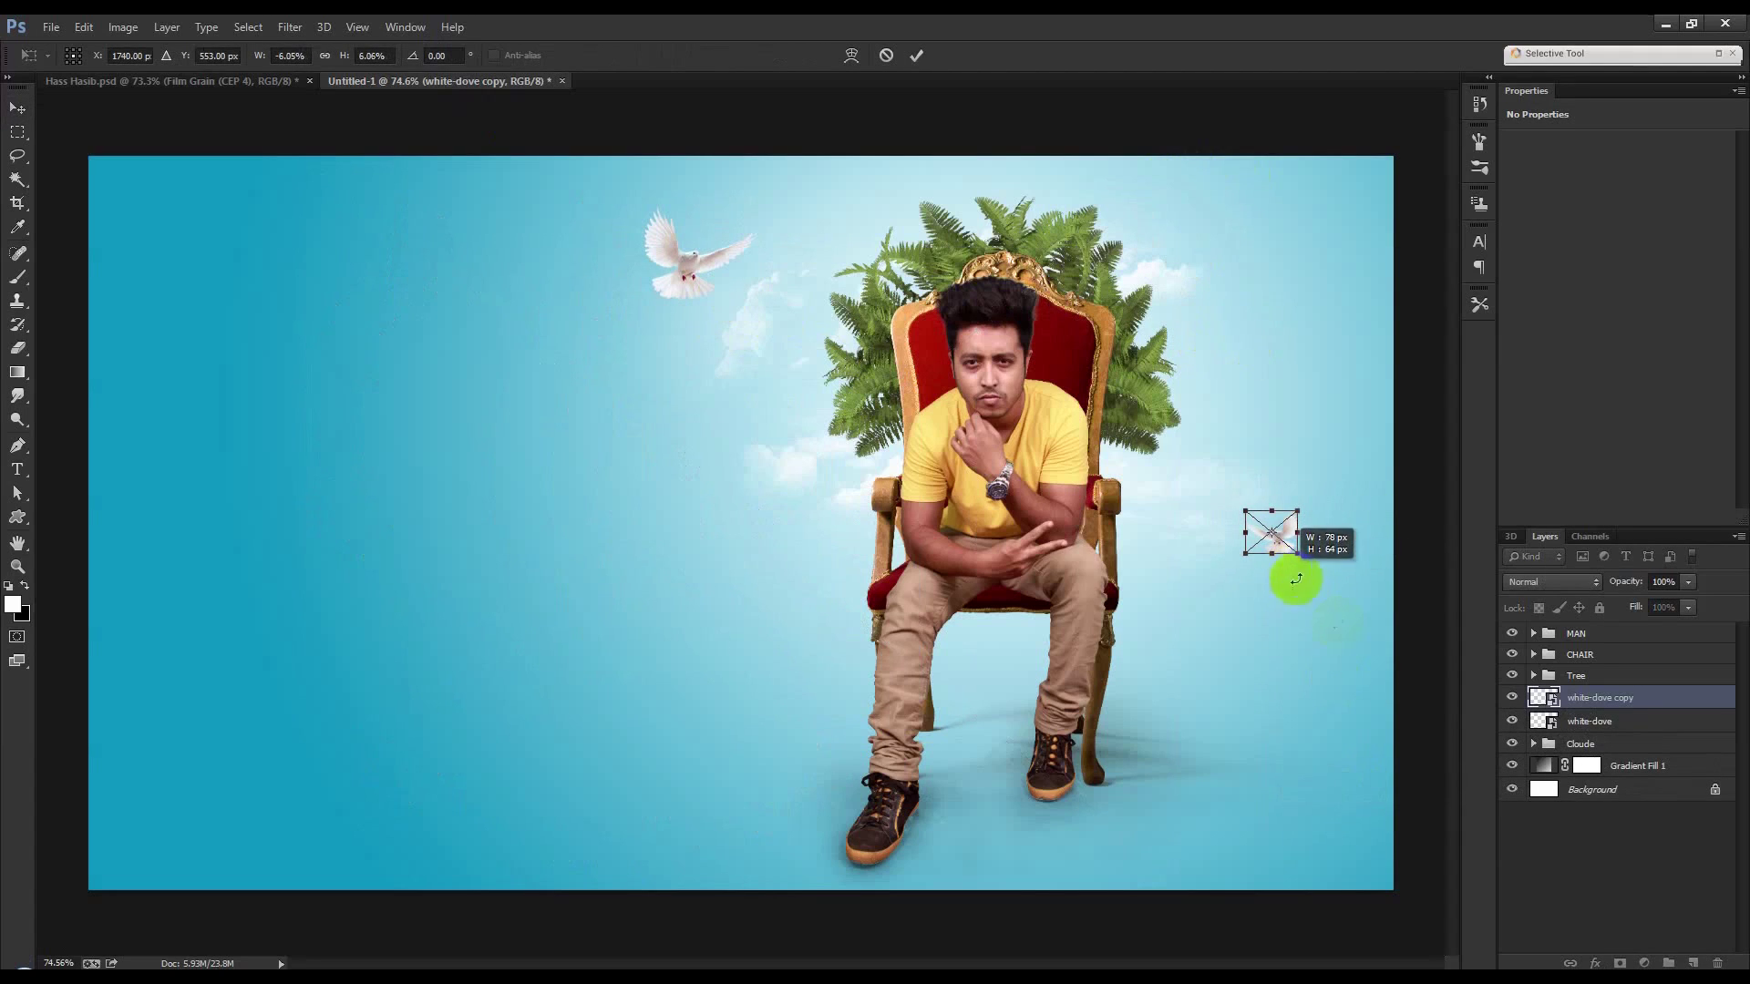
mouse_move(1345, 628)
mouse_down()
mouse_move(1331, 655)
mouse_move(1332, 564)
mouse_up()
key(Return)
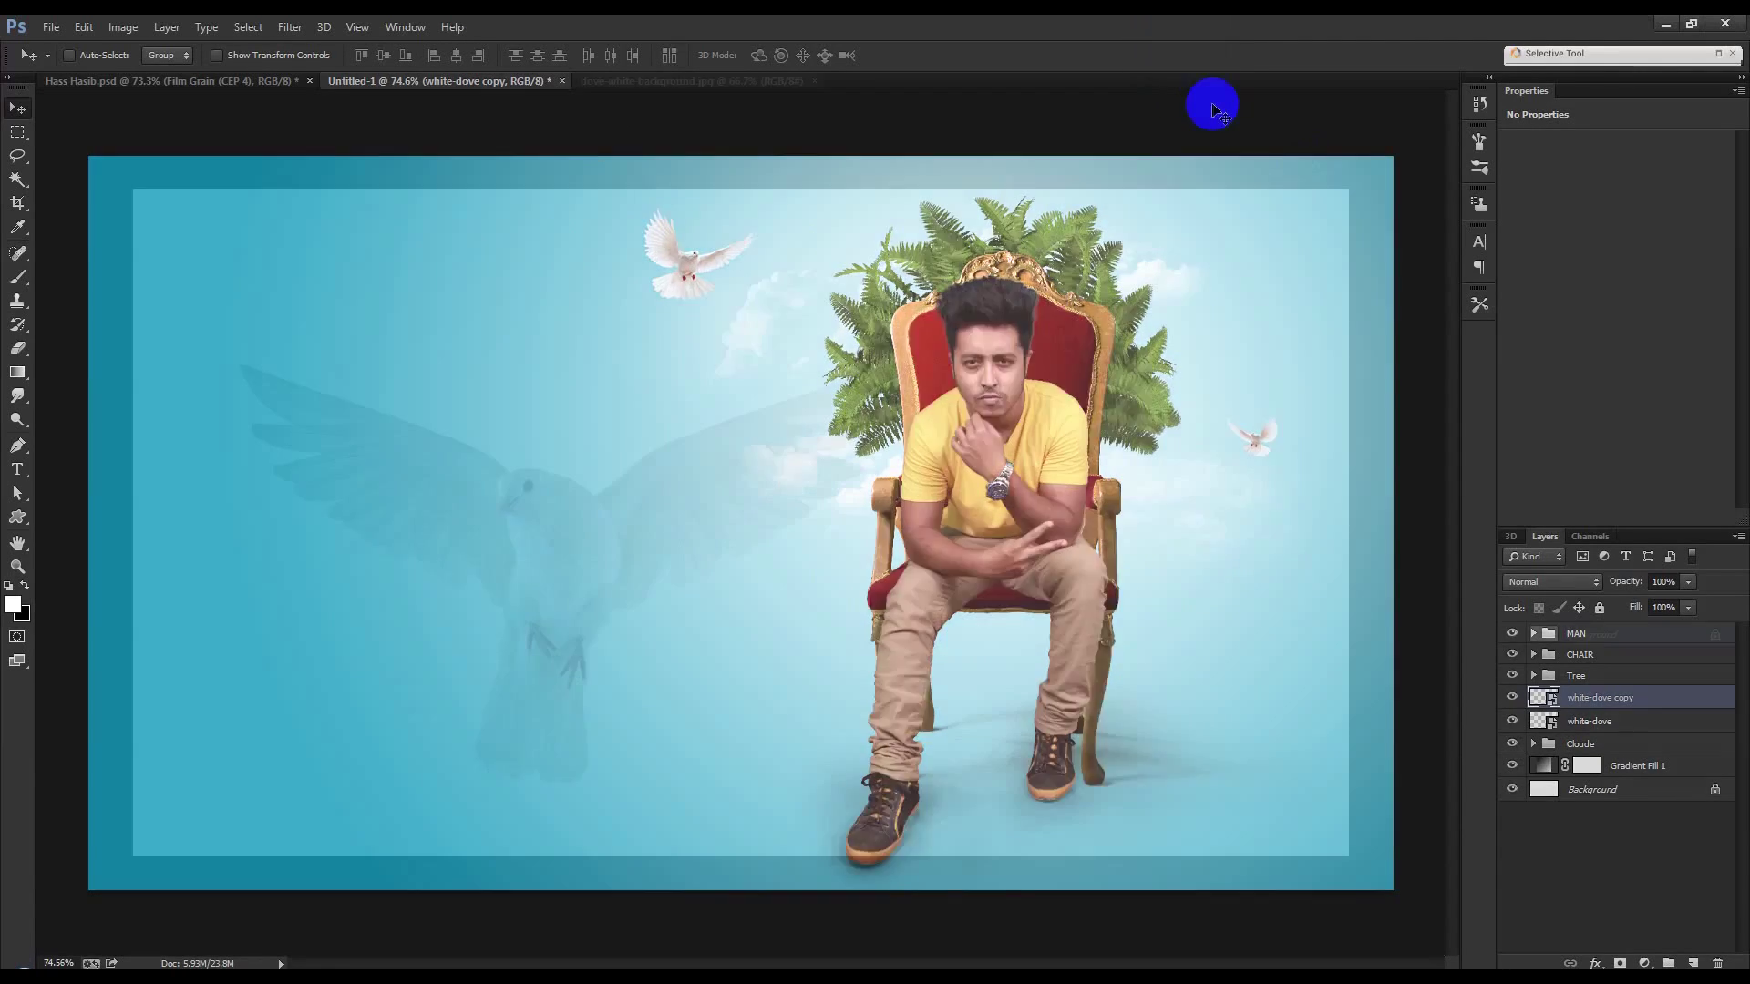
drag(1305, 170, 1210, 106)
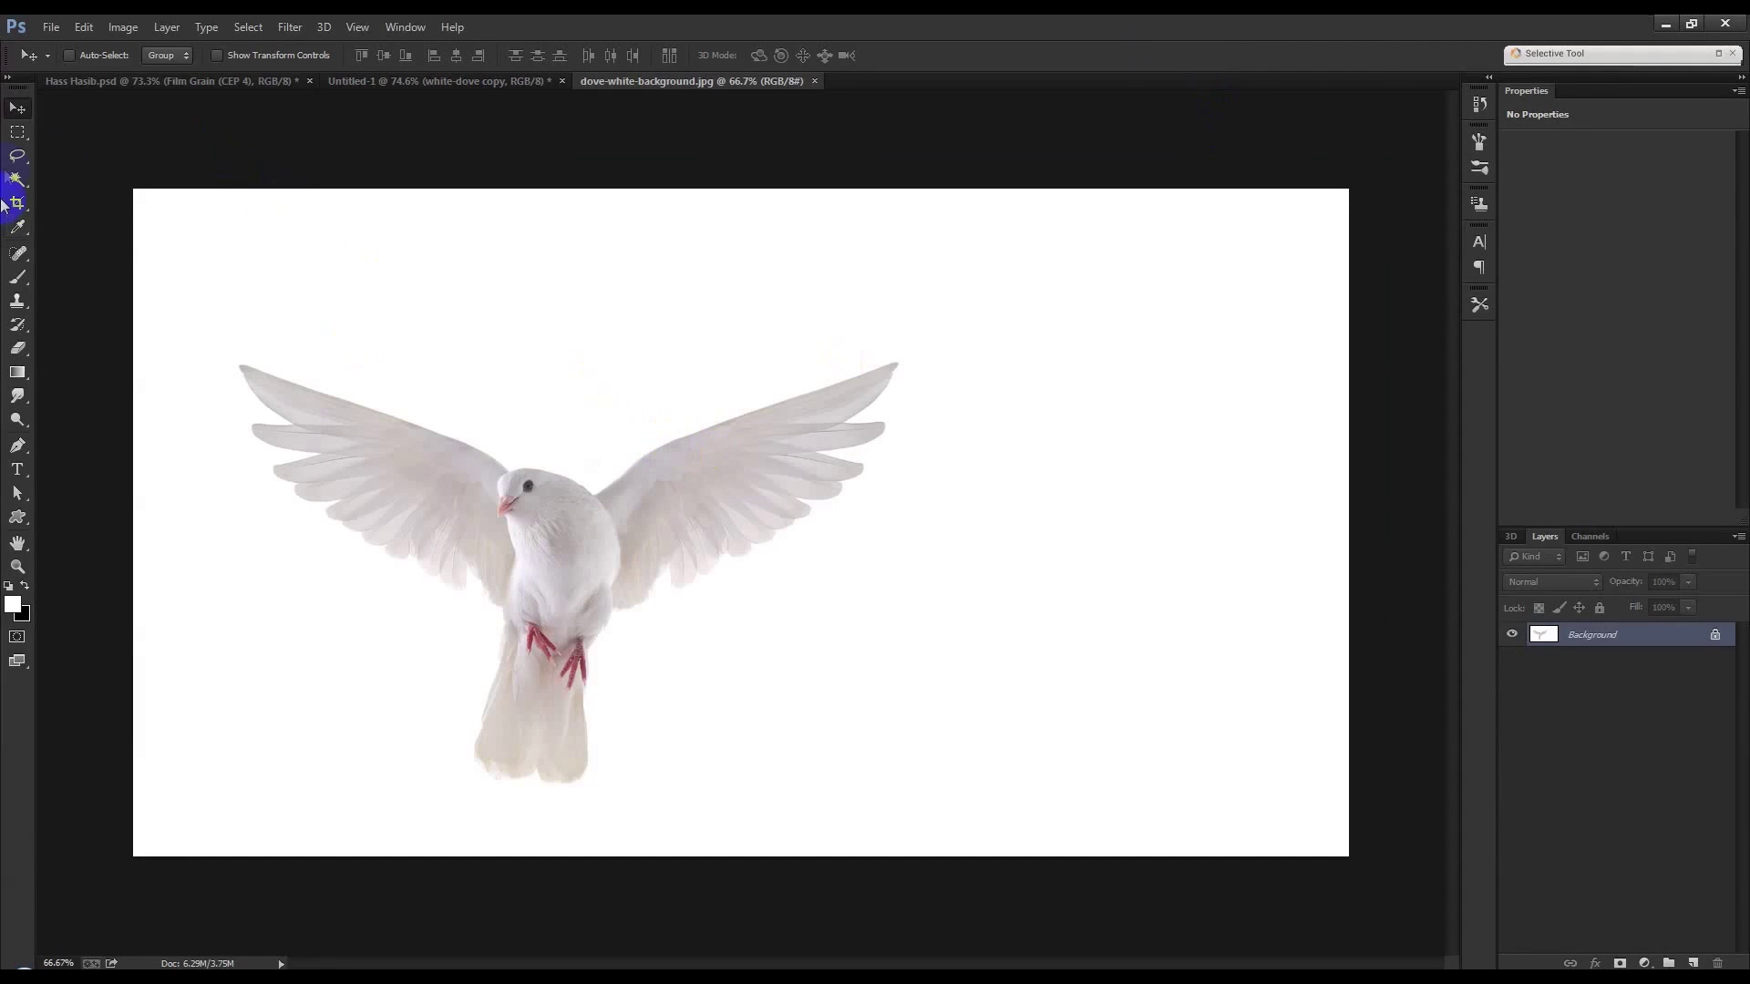
Add a temporary Levels adjustment with black input 162 to darken the dove against white.
click(124, 27)
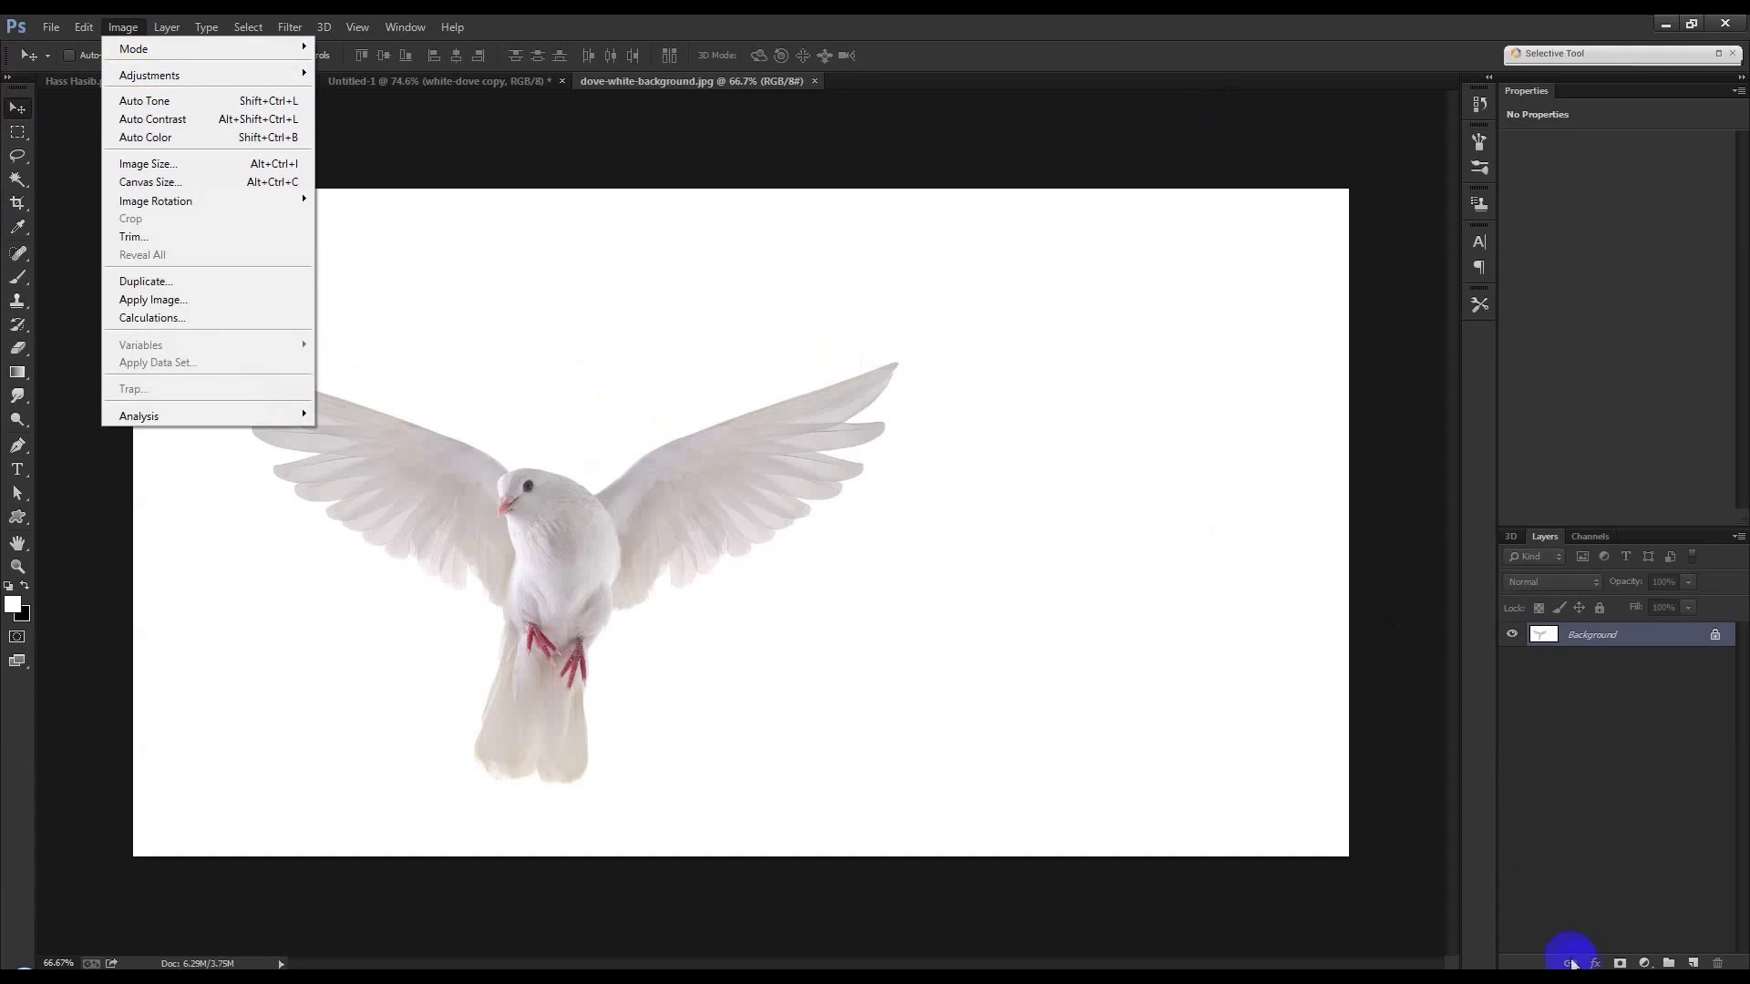
click(1644, 963)
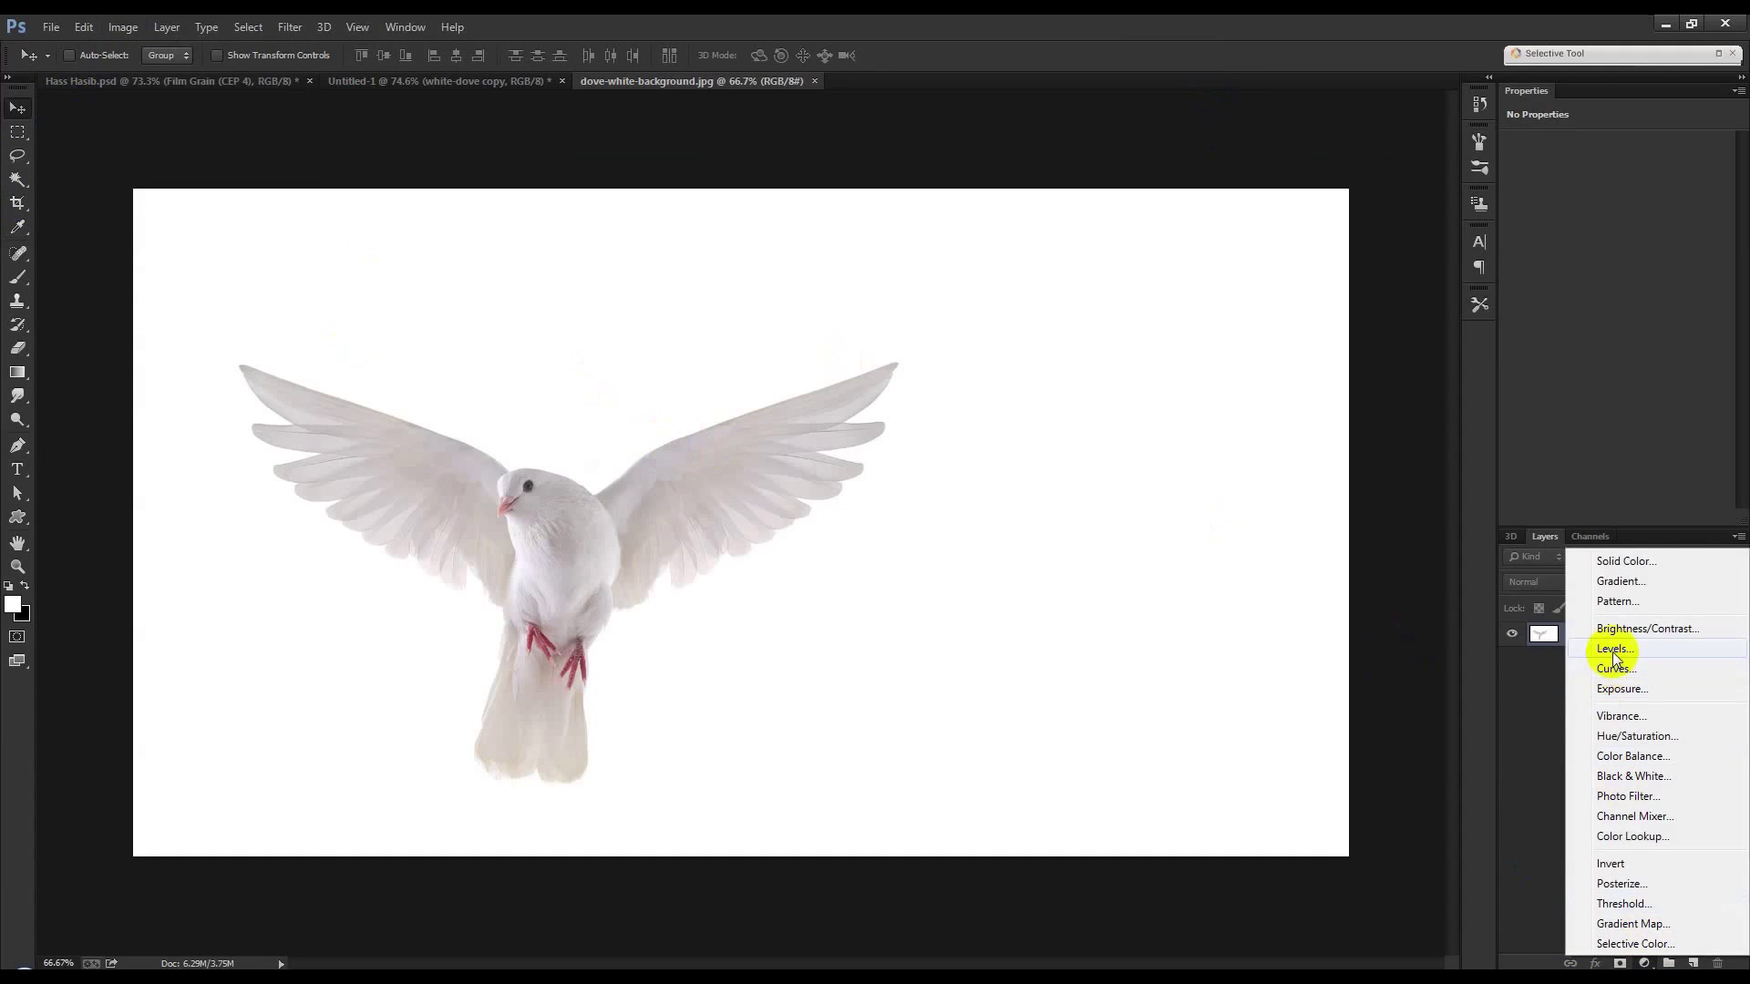
click(1613, 651)
drag(1546, 287, 1655, 284)
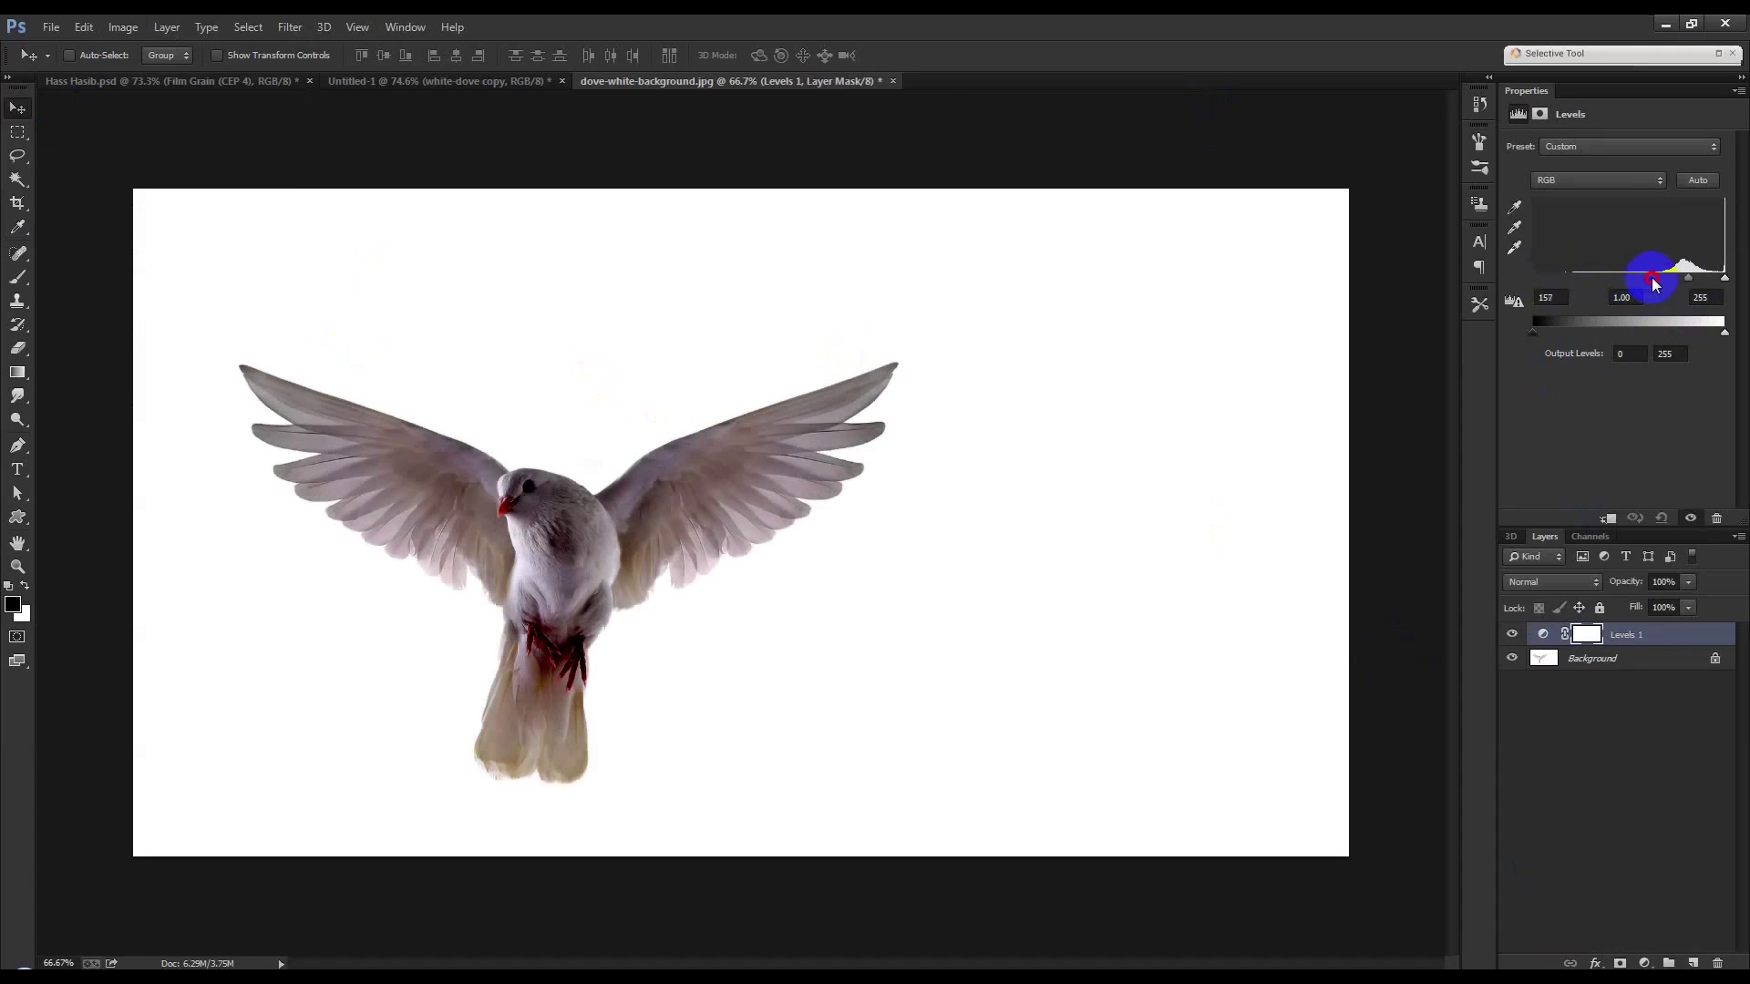
drag(1654, 285, 1656, 284)
click(1567, 643)
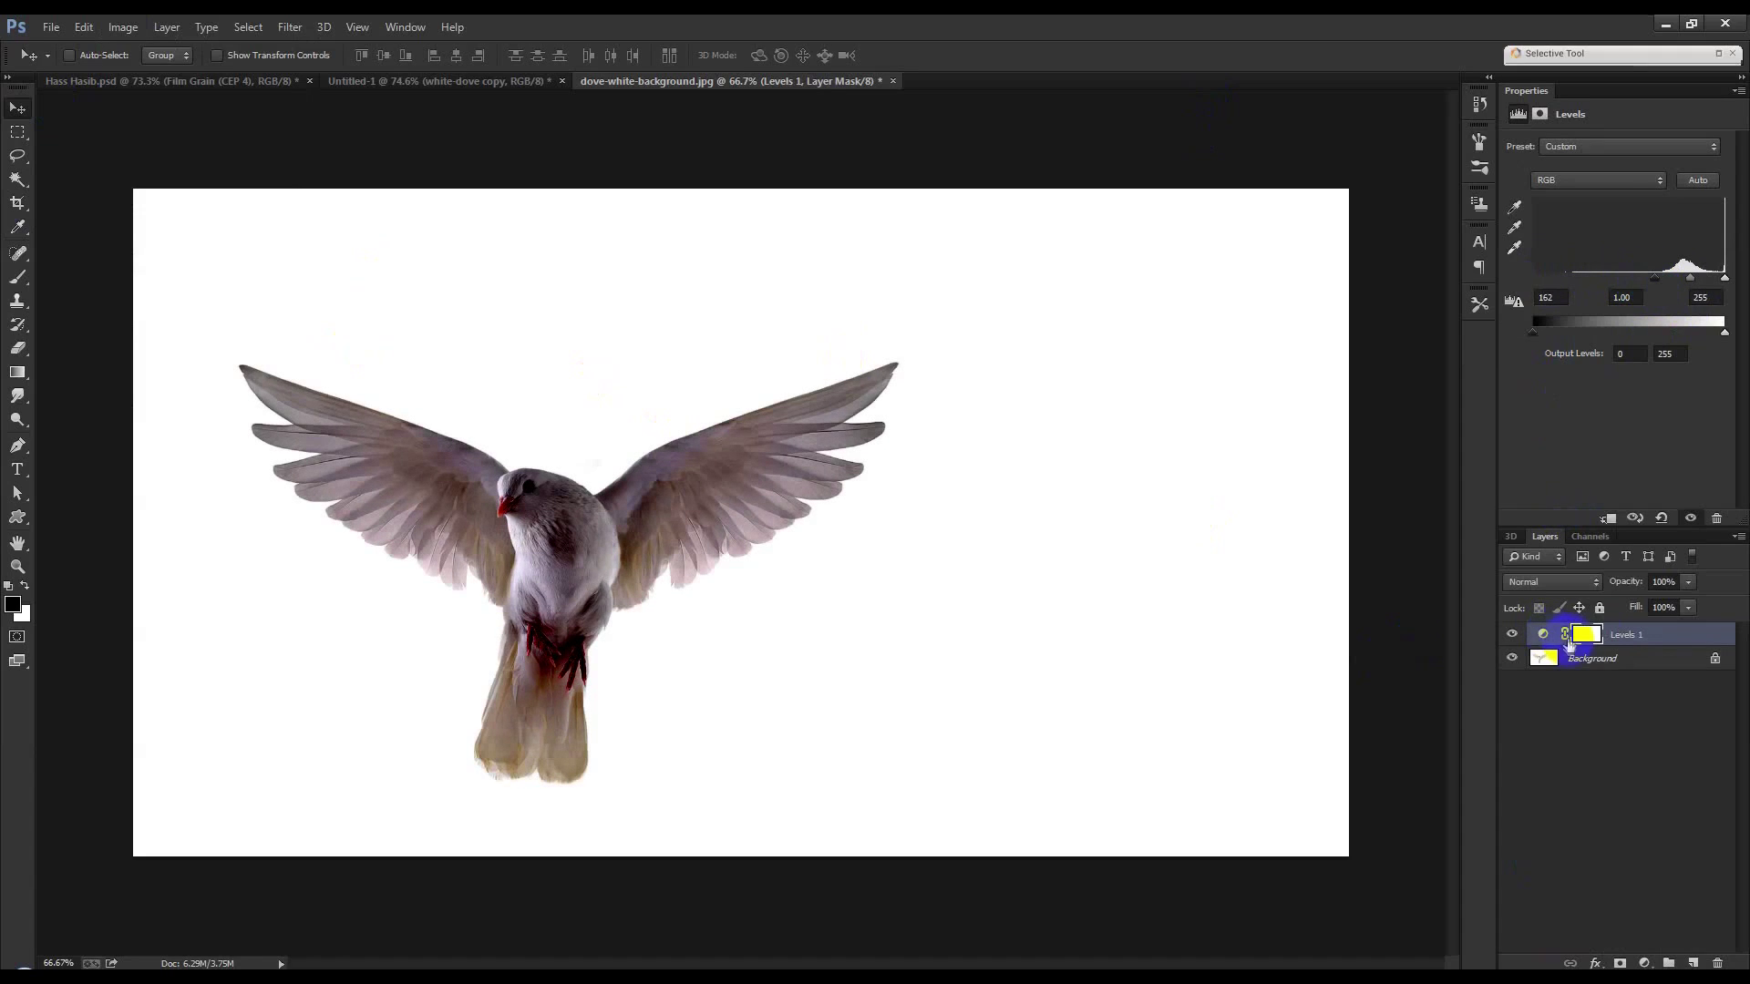
Select the dove with Magic Wand and Inverse, delete the Levels layer, and mask out the background.
click(18, 179)
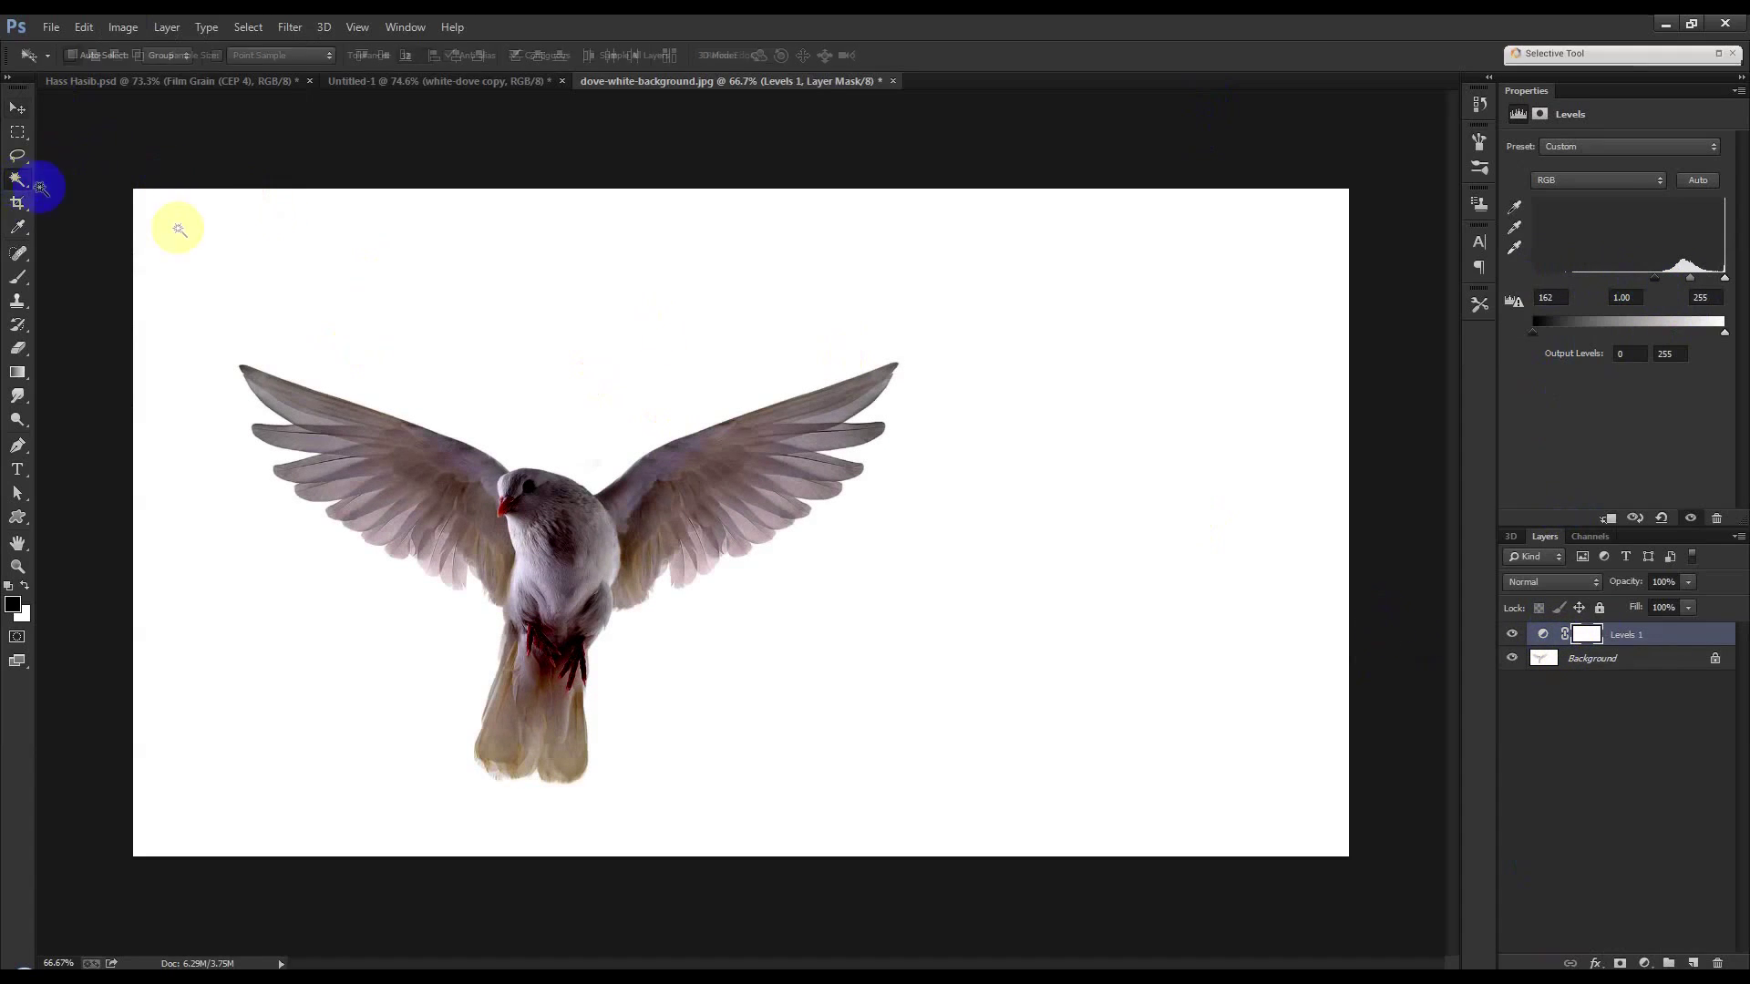
click(314, 269)
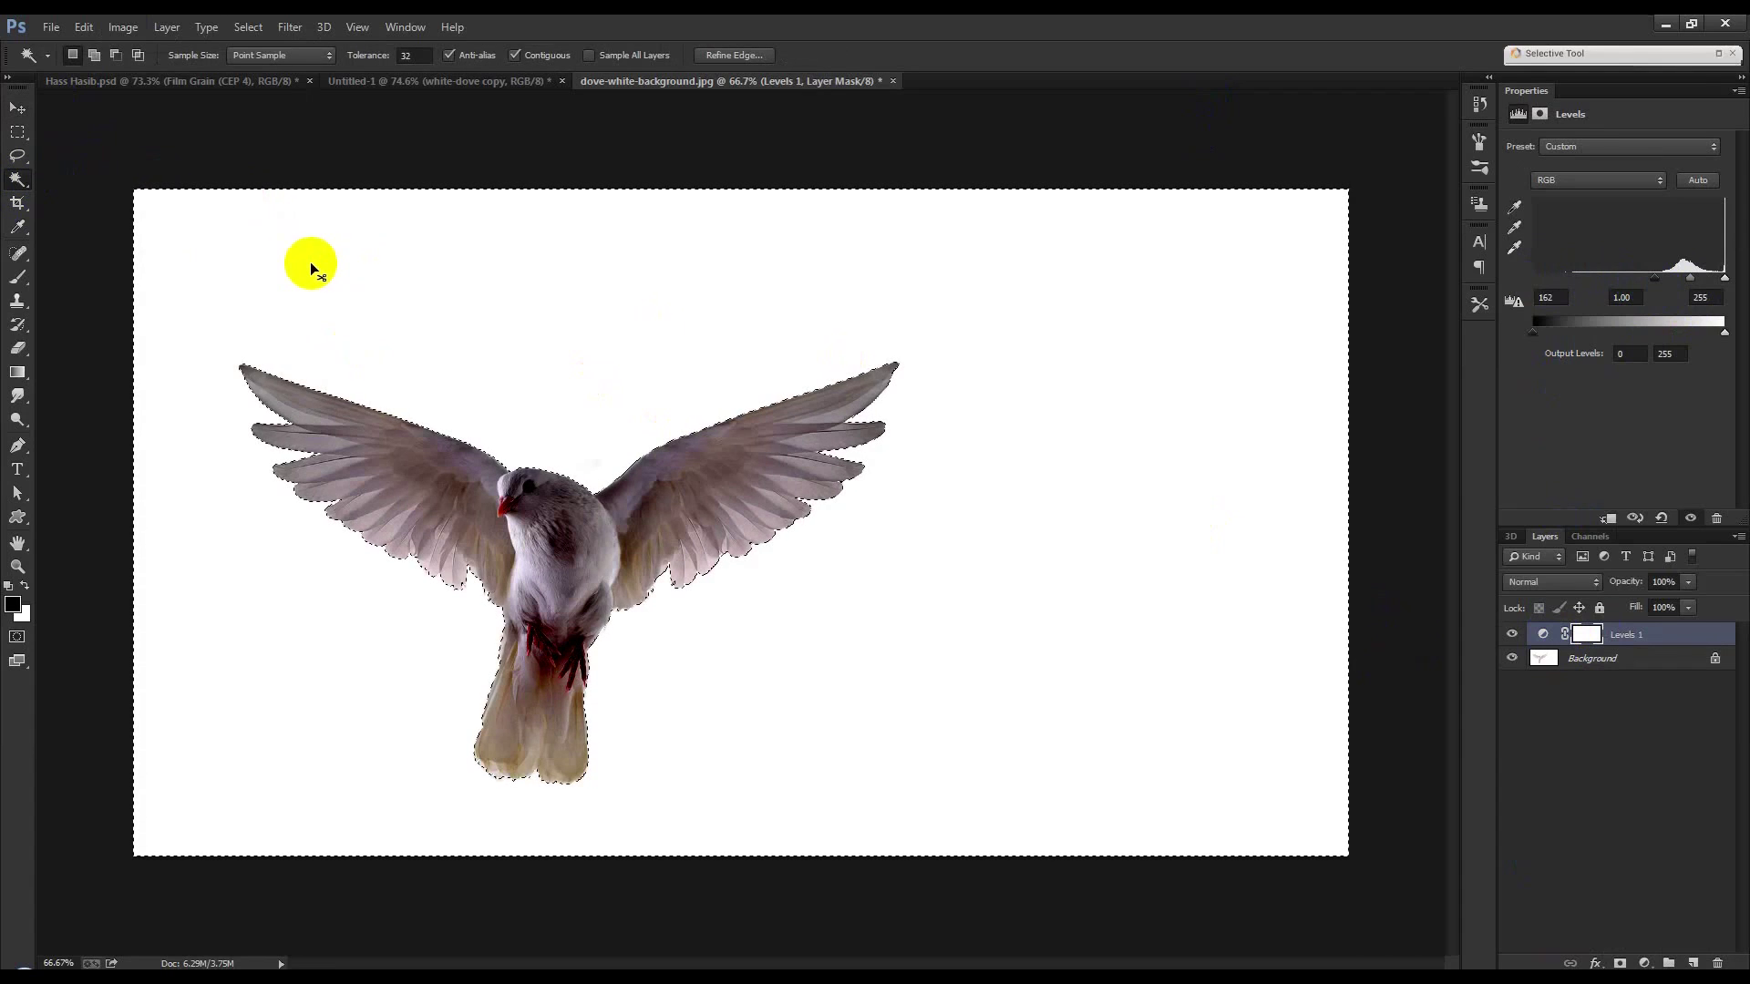
click(263, 26)
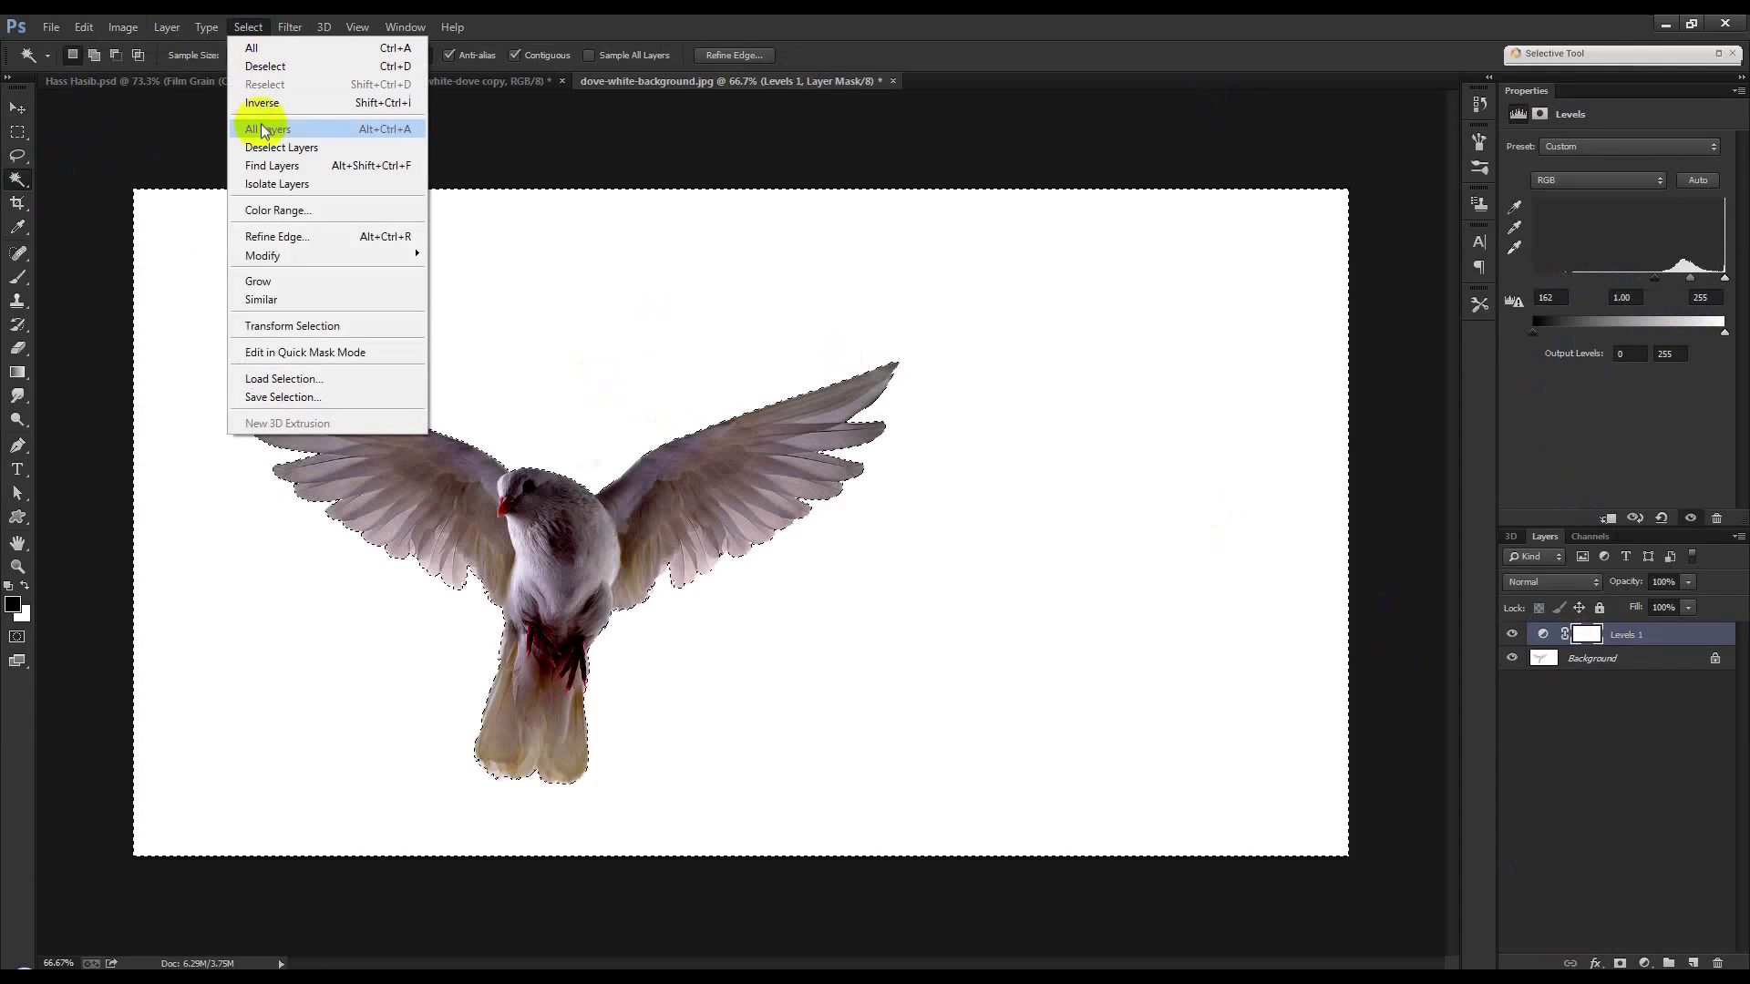
click(260, 101)
drag(1629, 635, 1722, 957)
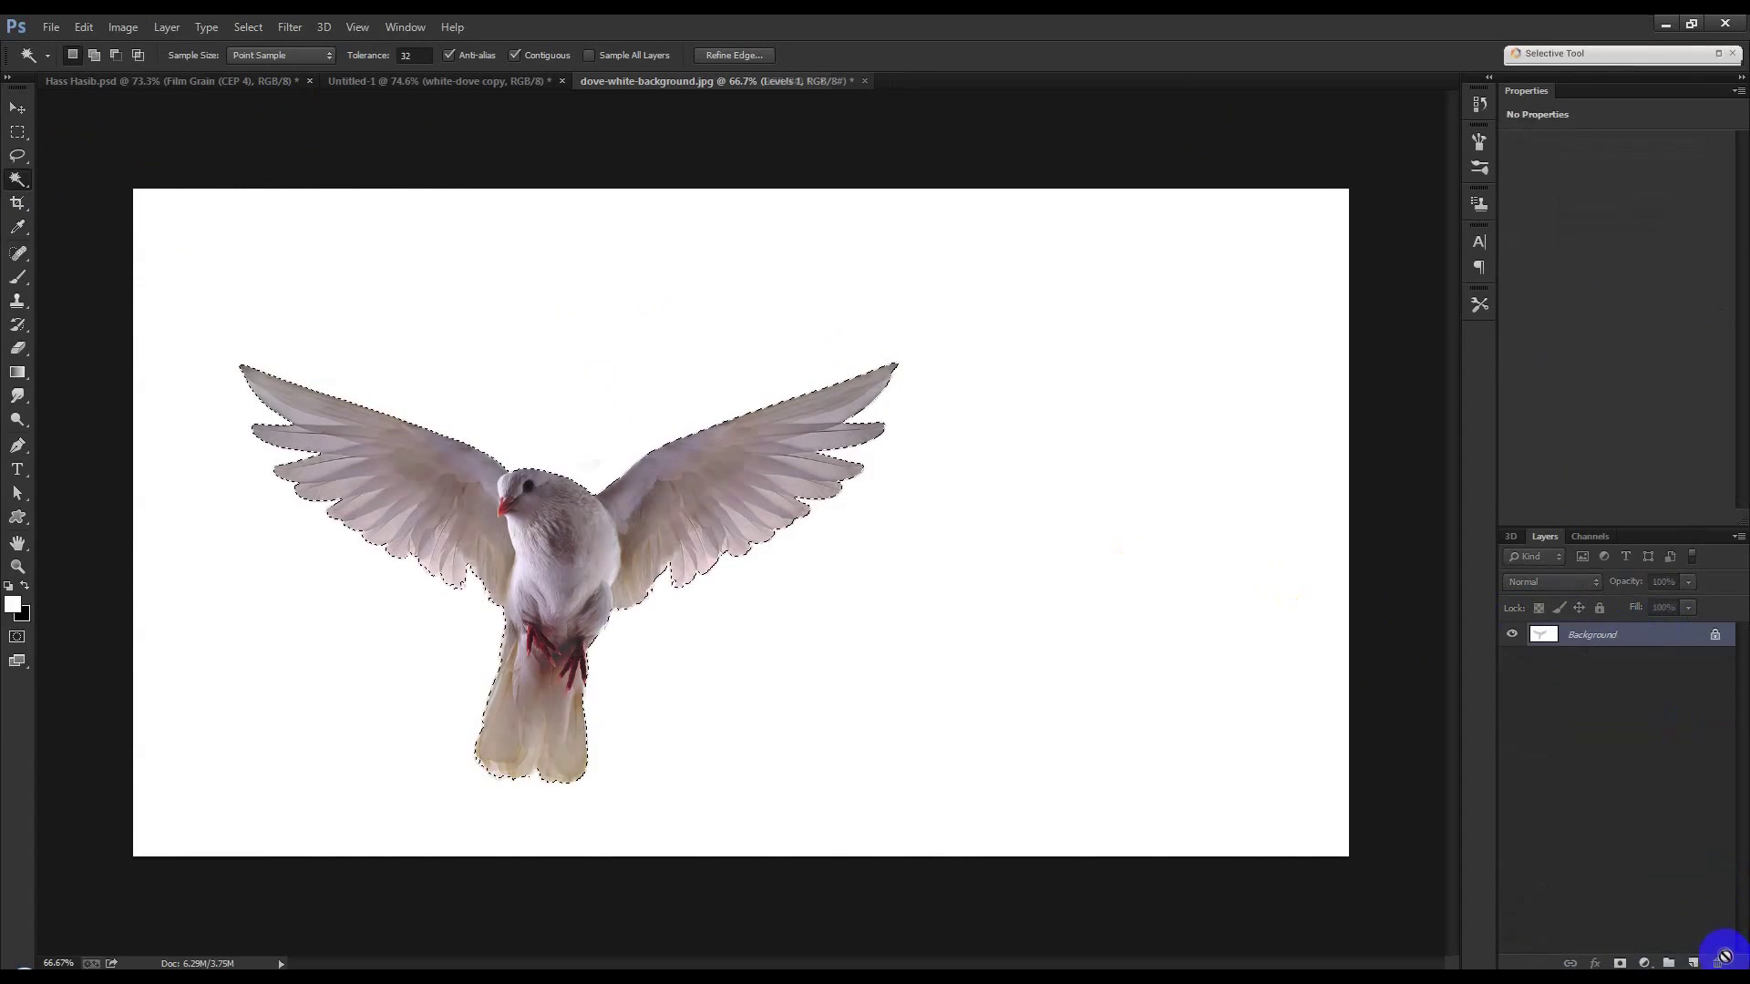
click(1620, 964)
Bring the cut-out dove into Untitled-1 as a smart object scaled to about 25% at top-right.
click(18, 107)
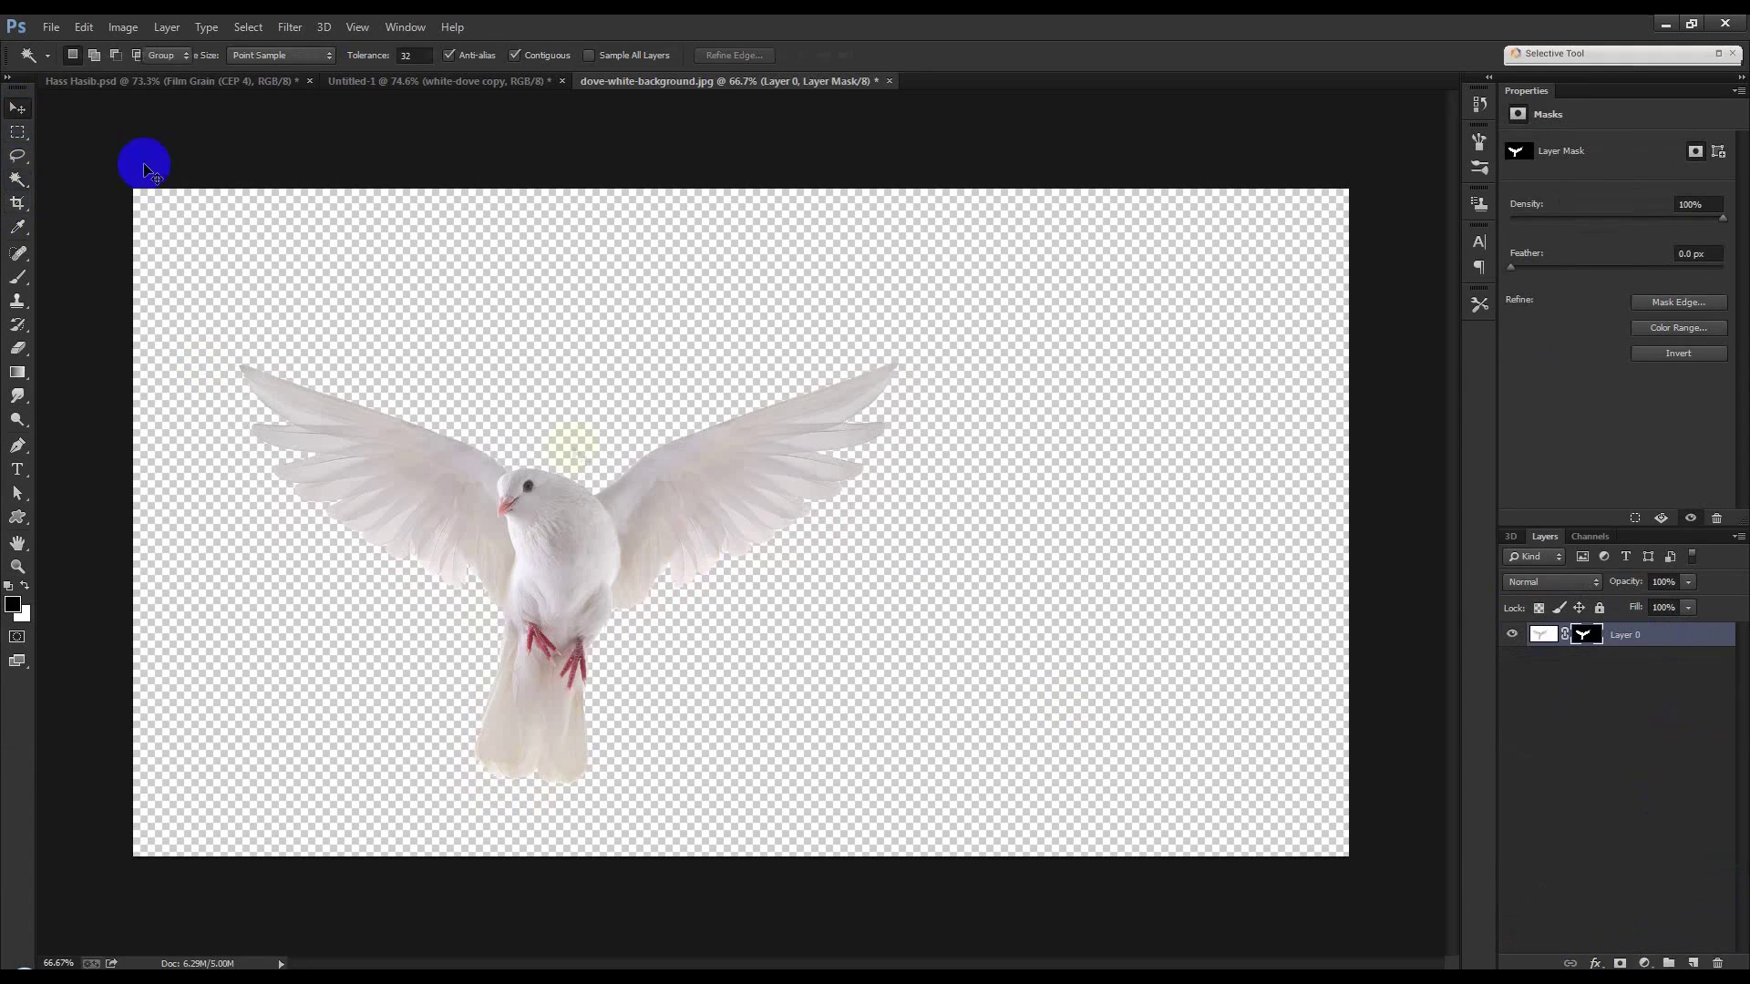
drag(144, 164, 591, 164)
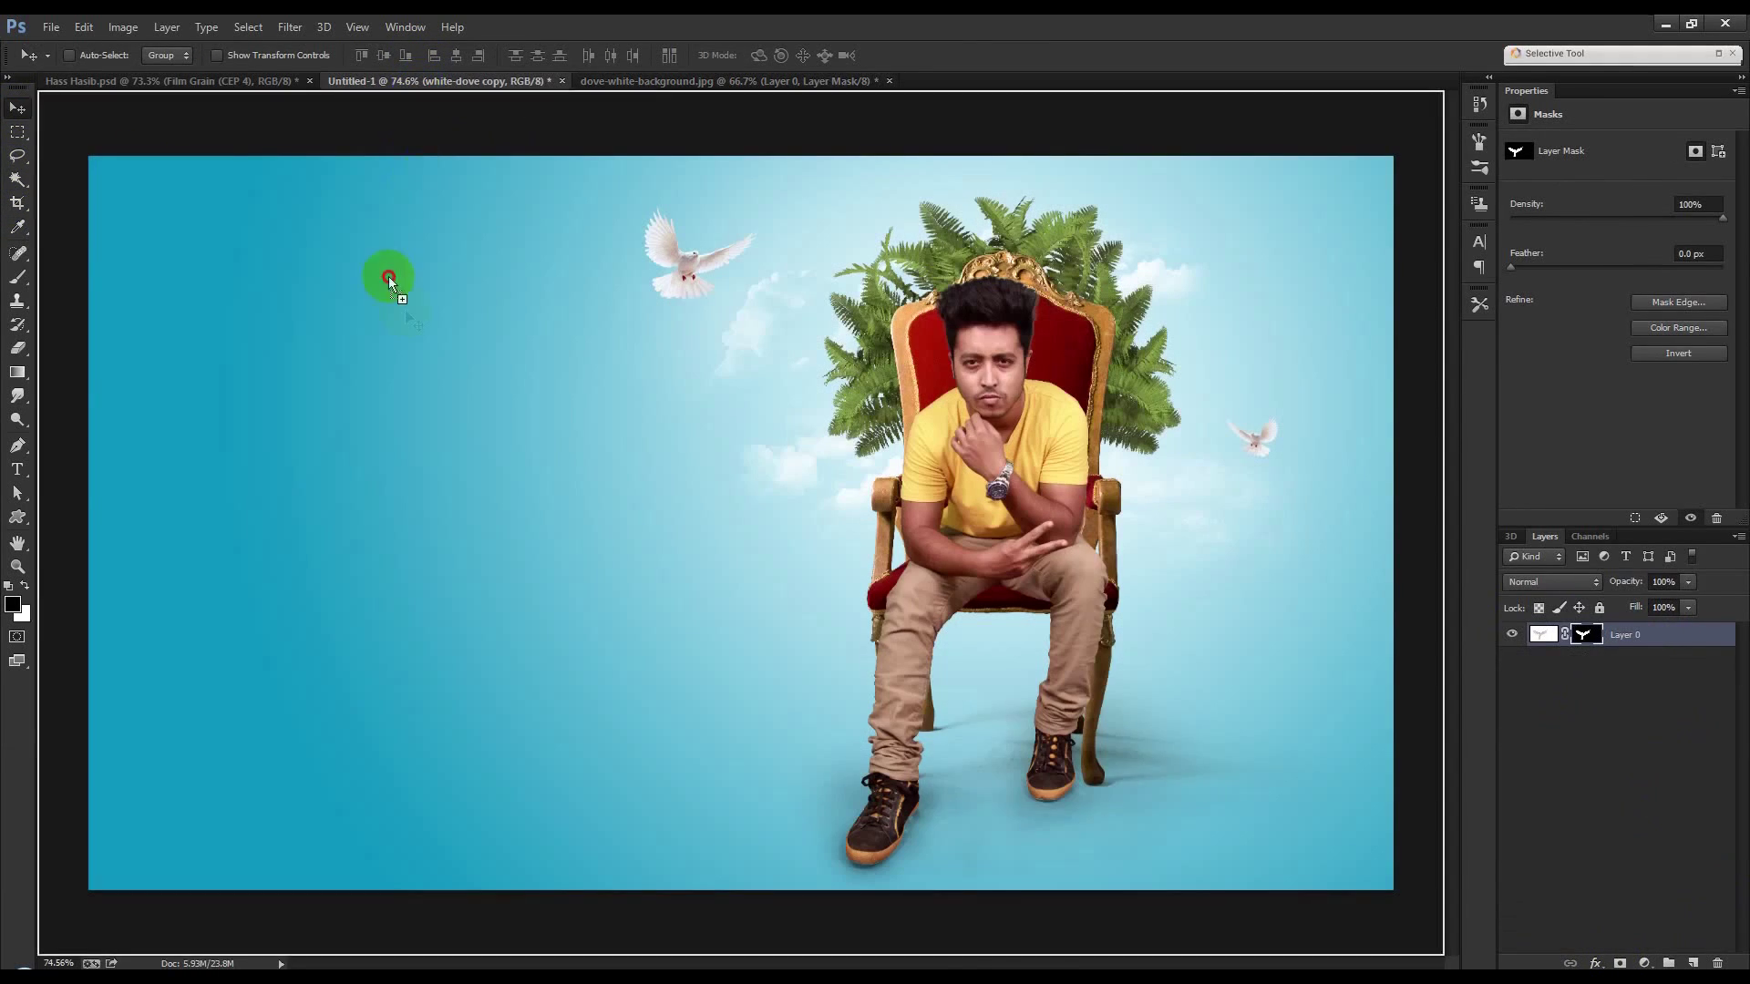
mouse_move(419, 86)
mouse_down()
mouse_move(851, 566)
mouse_move(527, 394)
mouse_up()
right_click(1626, 708)
click(1422, 354)
key(ctrl+t)
mouse_move(944, 322)
mouse_down()
mouse_move(625, 489)
mouse_move(1360, 194)
mouse_move(1270, 195)
mouse_move(1291, 233)
mouse_move(1300, 222)
mouse_move(1291, 274)
mouse_up()
Commit the big dove, move the small dove copy down-left, and close the white-background dove photo.
key(Return)
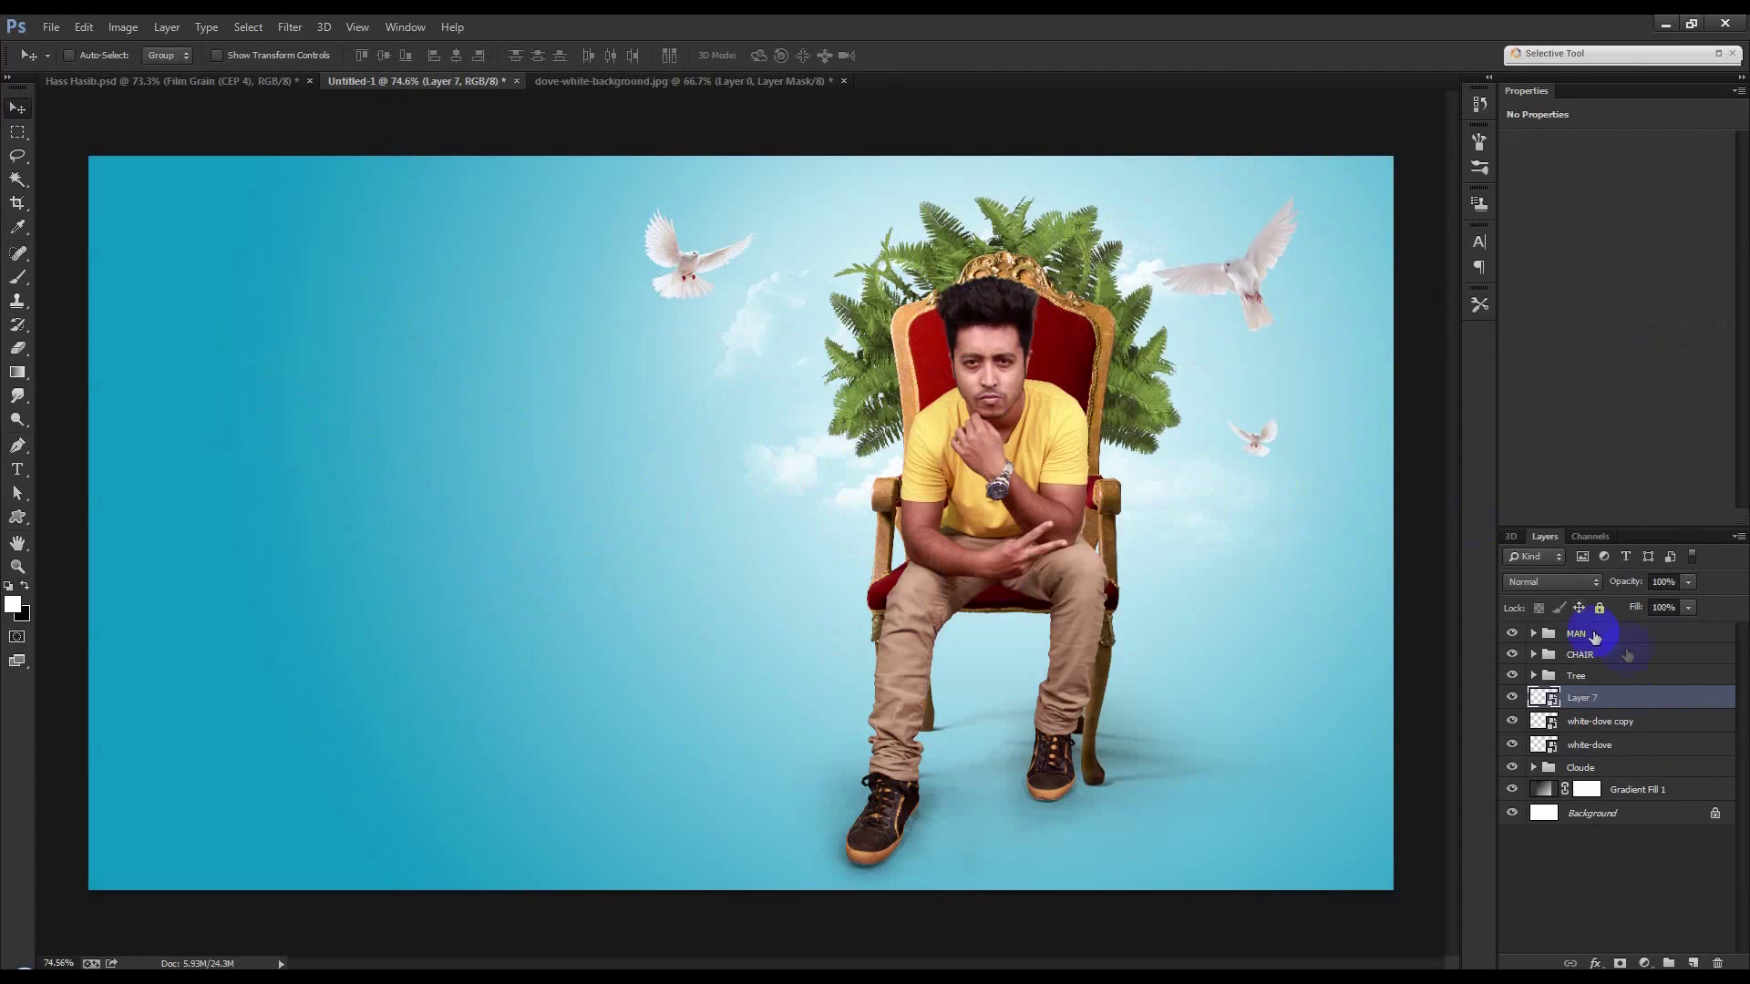
click(1615, 724)
drag(1369, 537, 1324, 659)
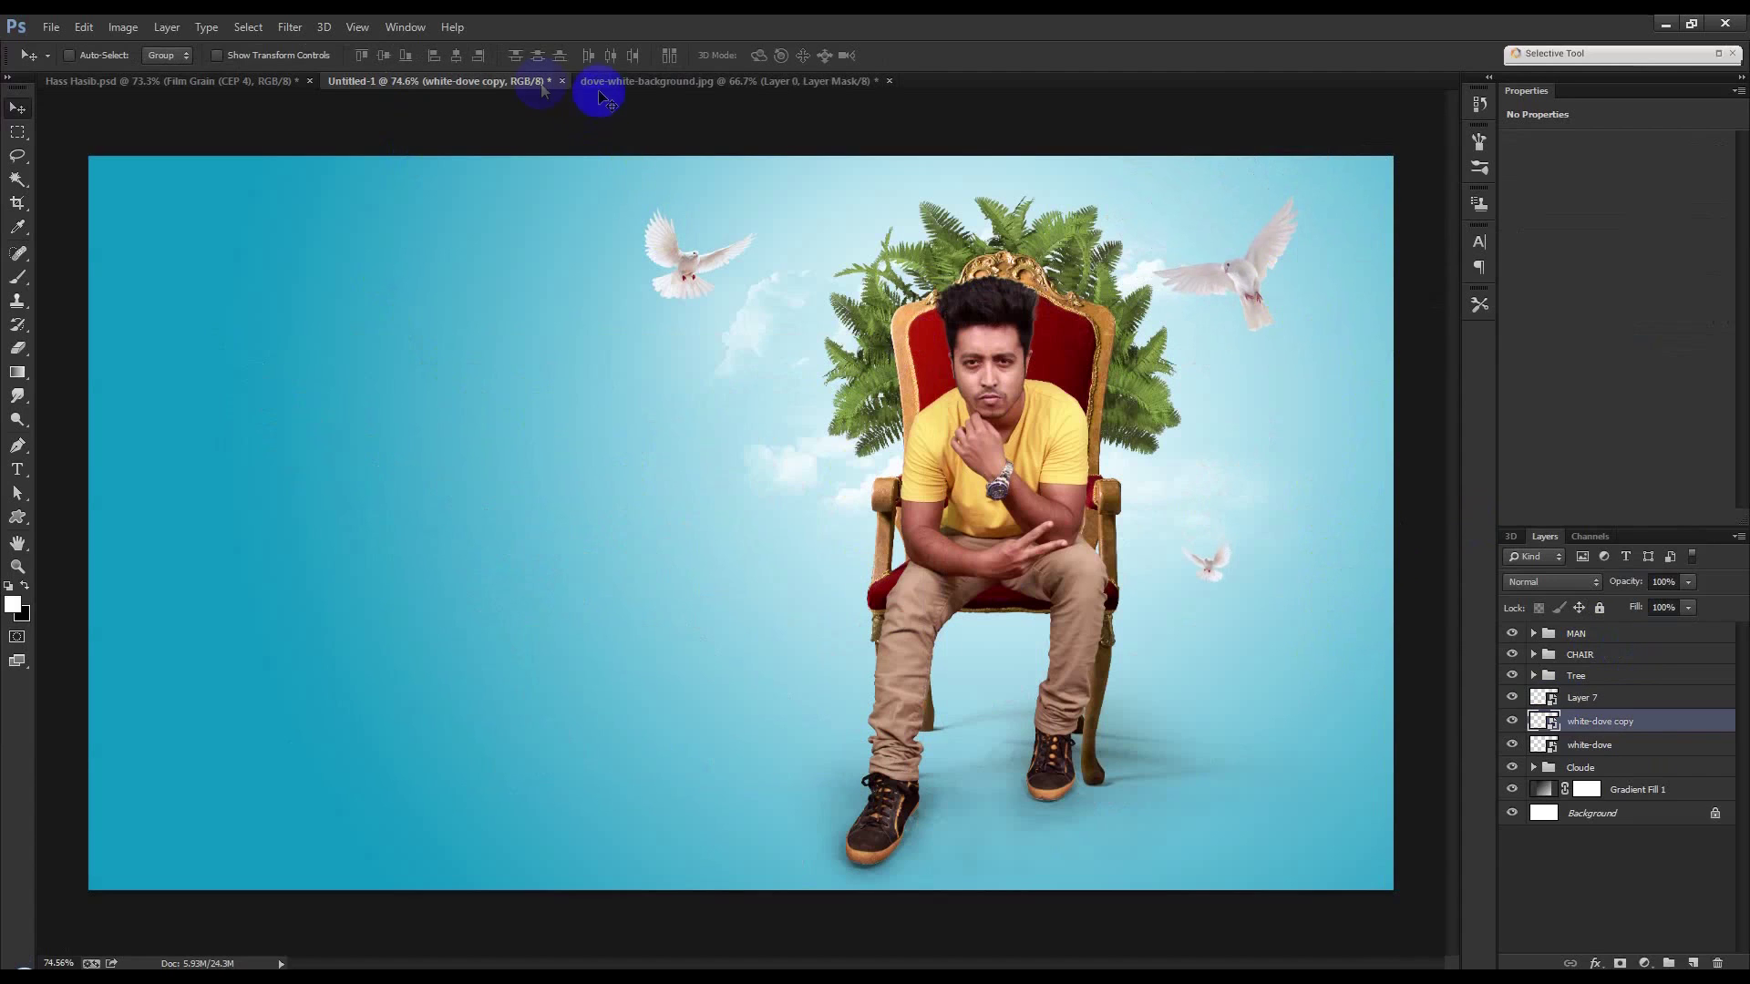
click(241, 80)
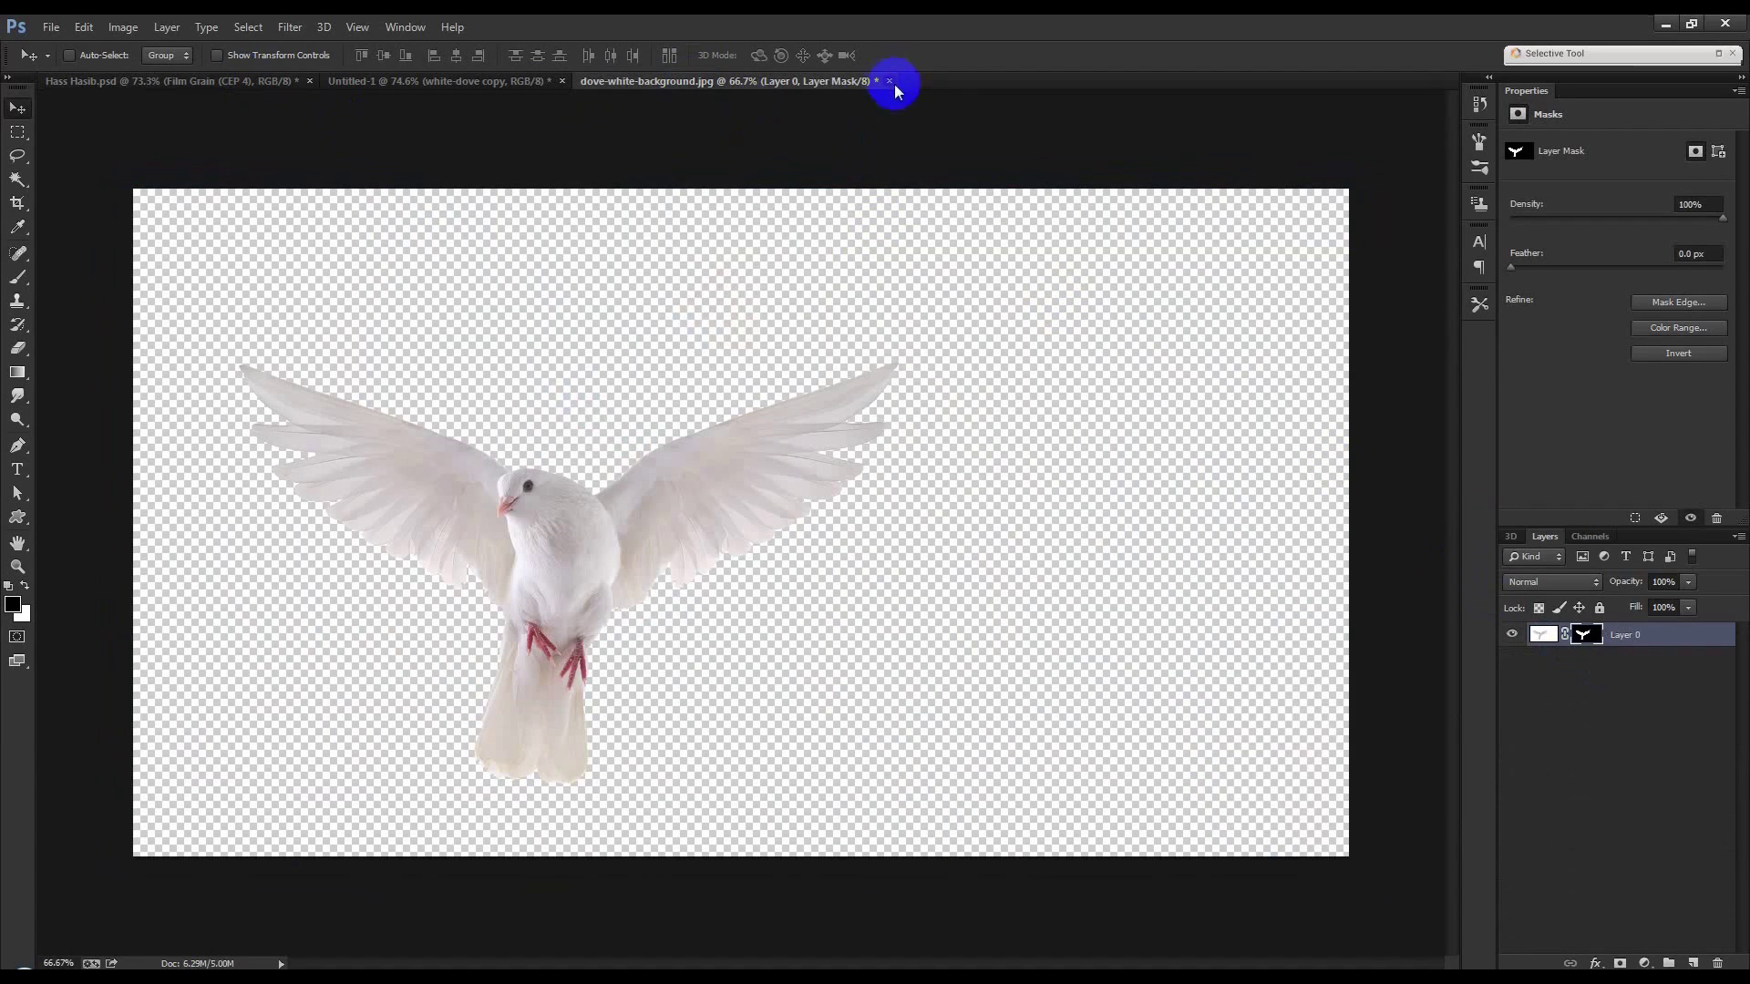
click(889, 81)
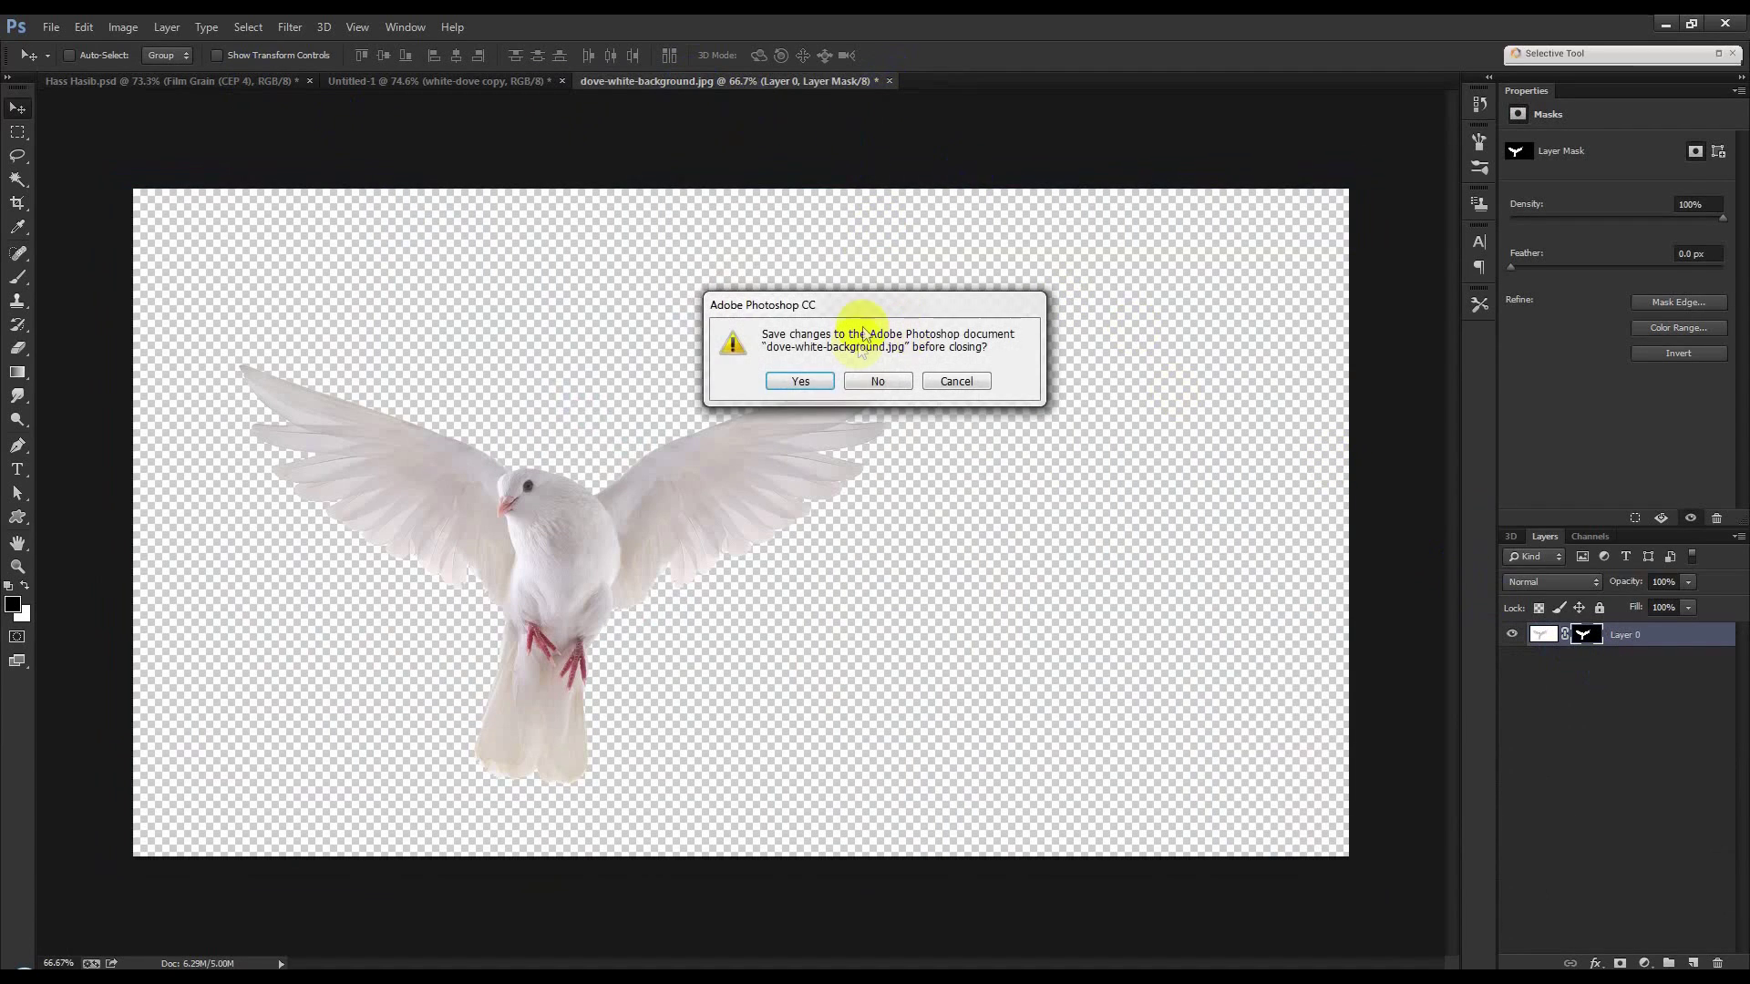
click(879, 379)
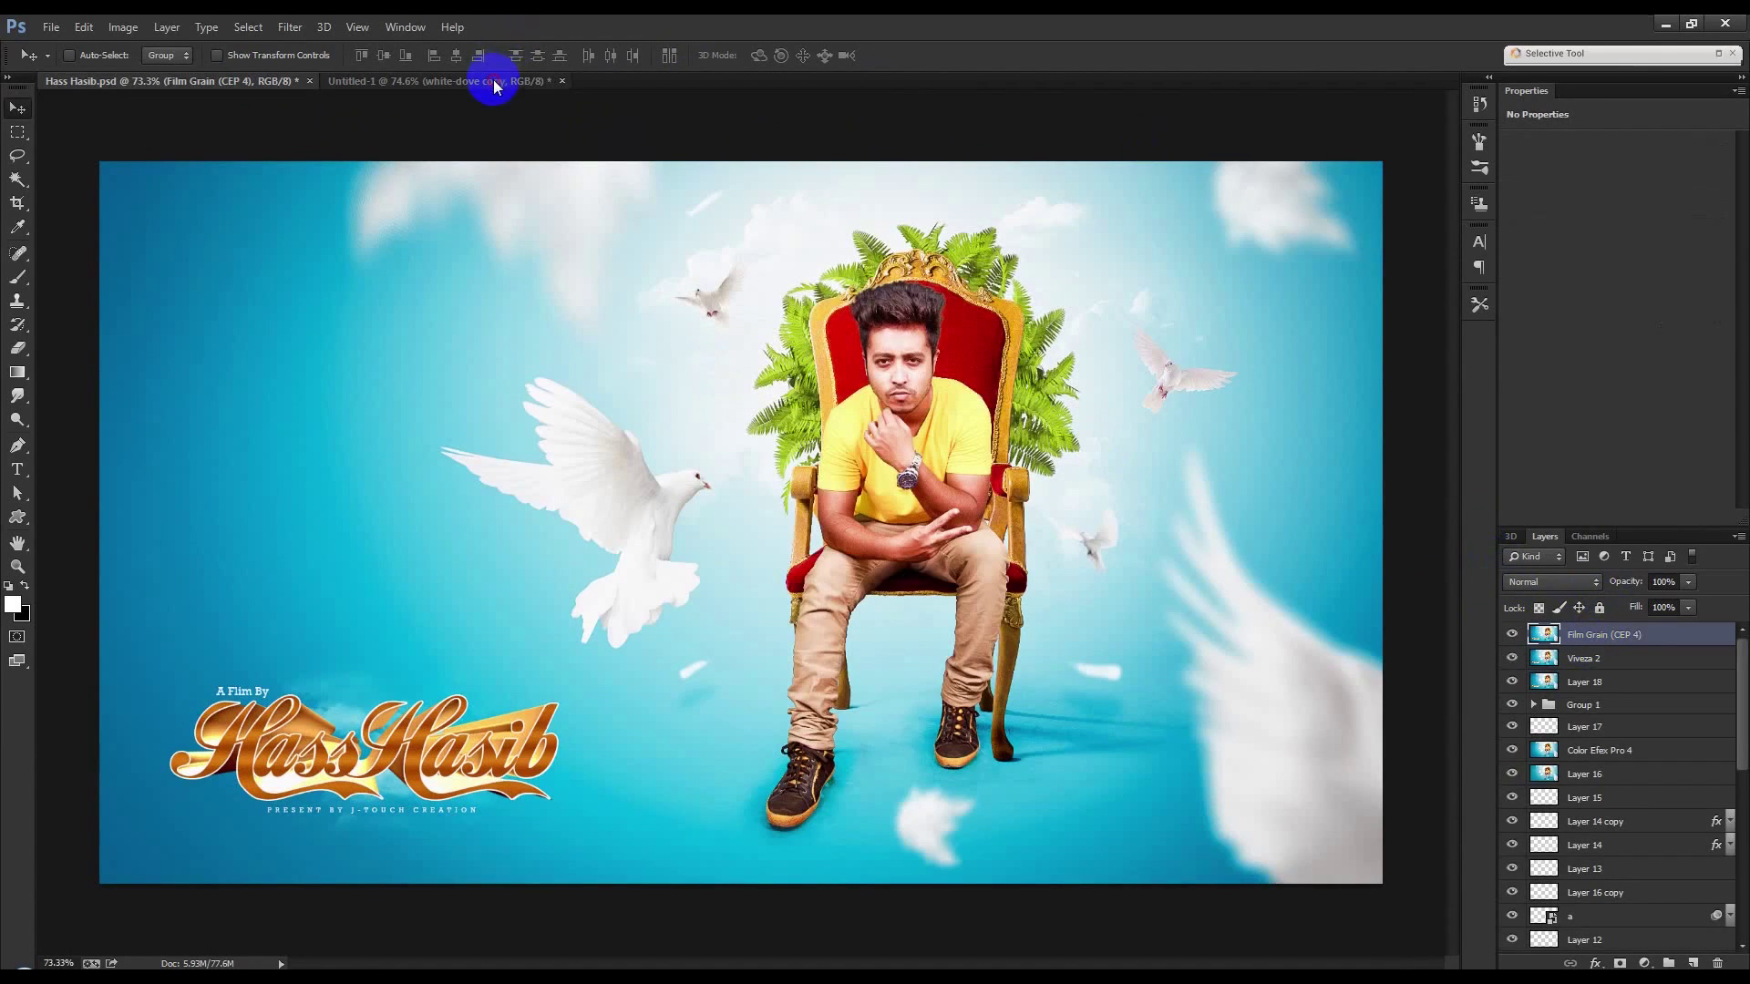
click(495, 82)
Rotate the Layer 7 dove to 26.55°, then open the dove1 PNG as its own document.
click(1612, 708)
key(ctrl+t)
mouse_move(1250, 430)
mouse_down()
mouse_move(1270, 484)
mouse_move(1141, 496)
mouse_up()
drag(1269, 313, 1301, 277)
drag(1340, 392, 1345, 485)
double_click(1289, 328)
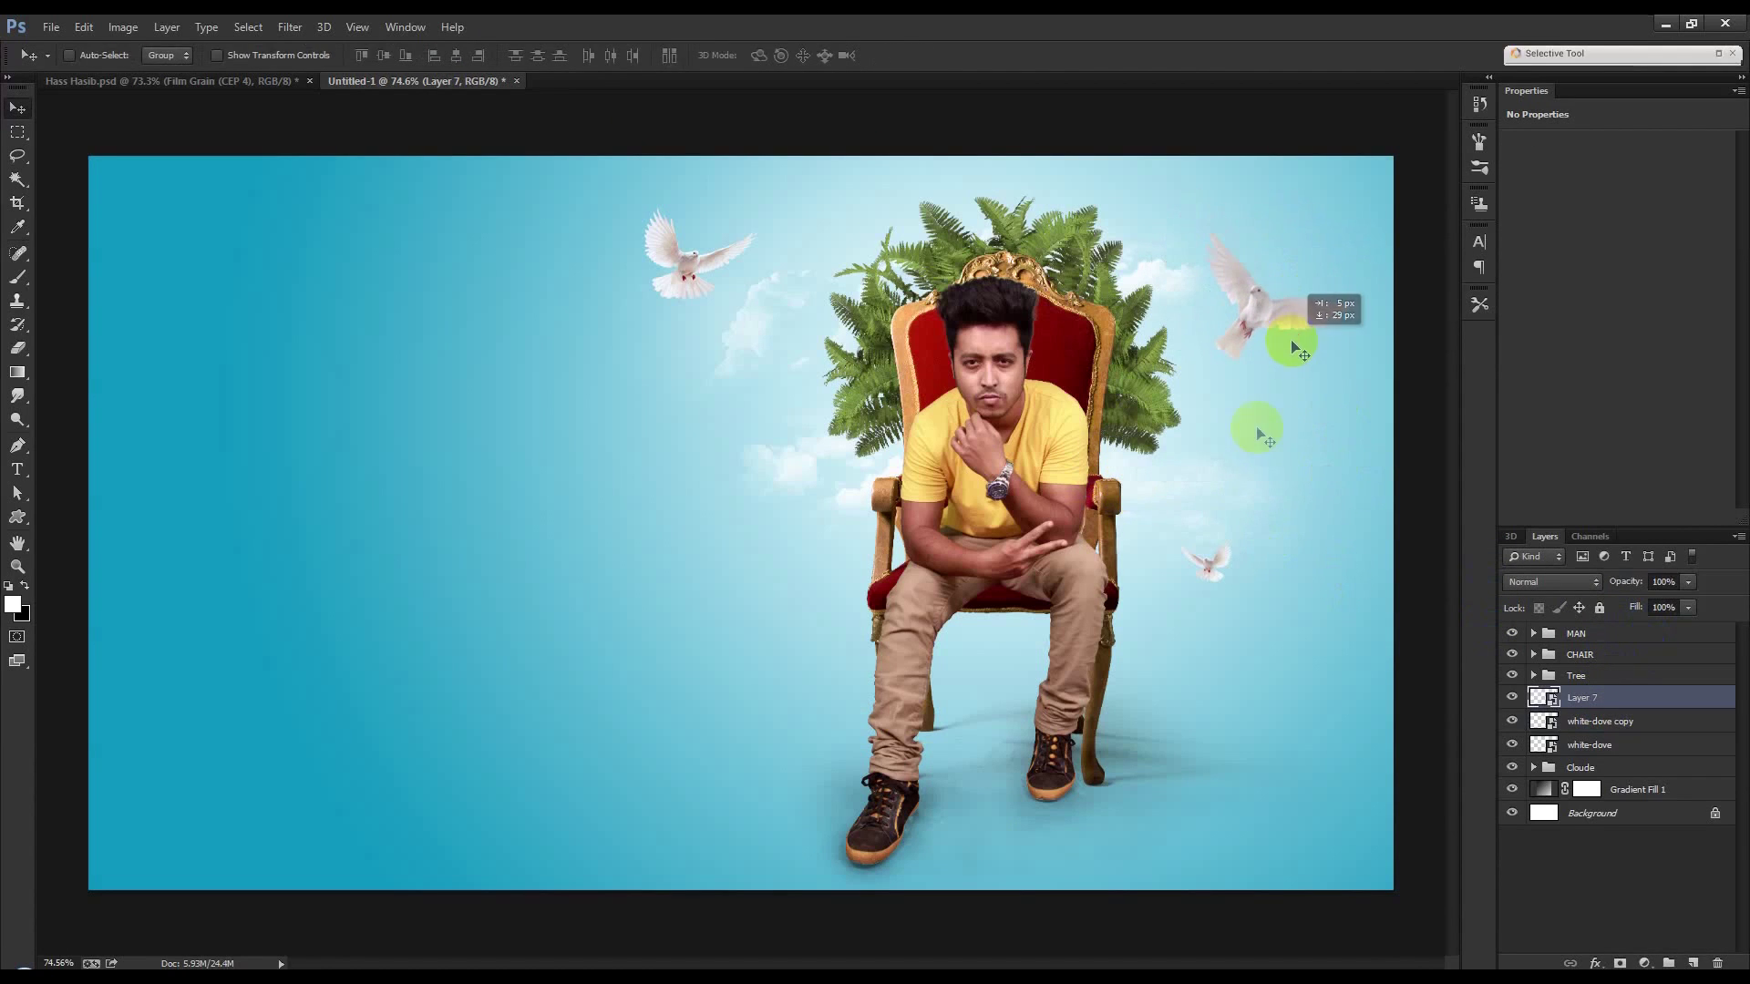
click(237, 82)
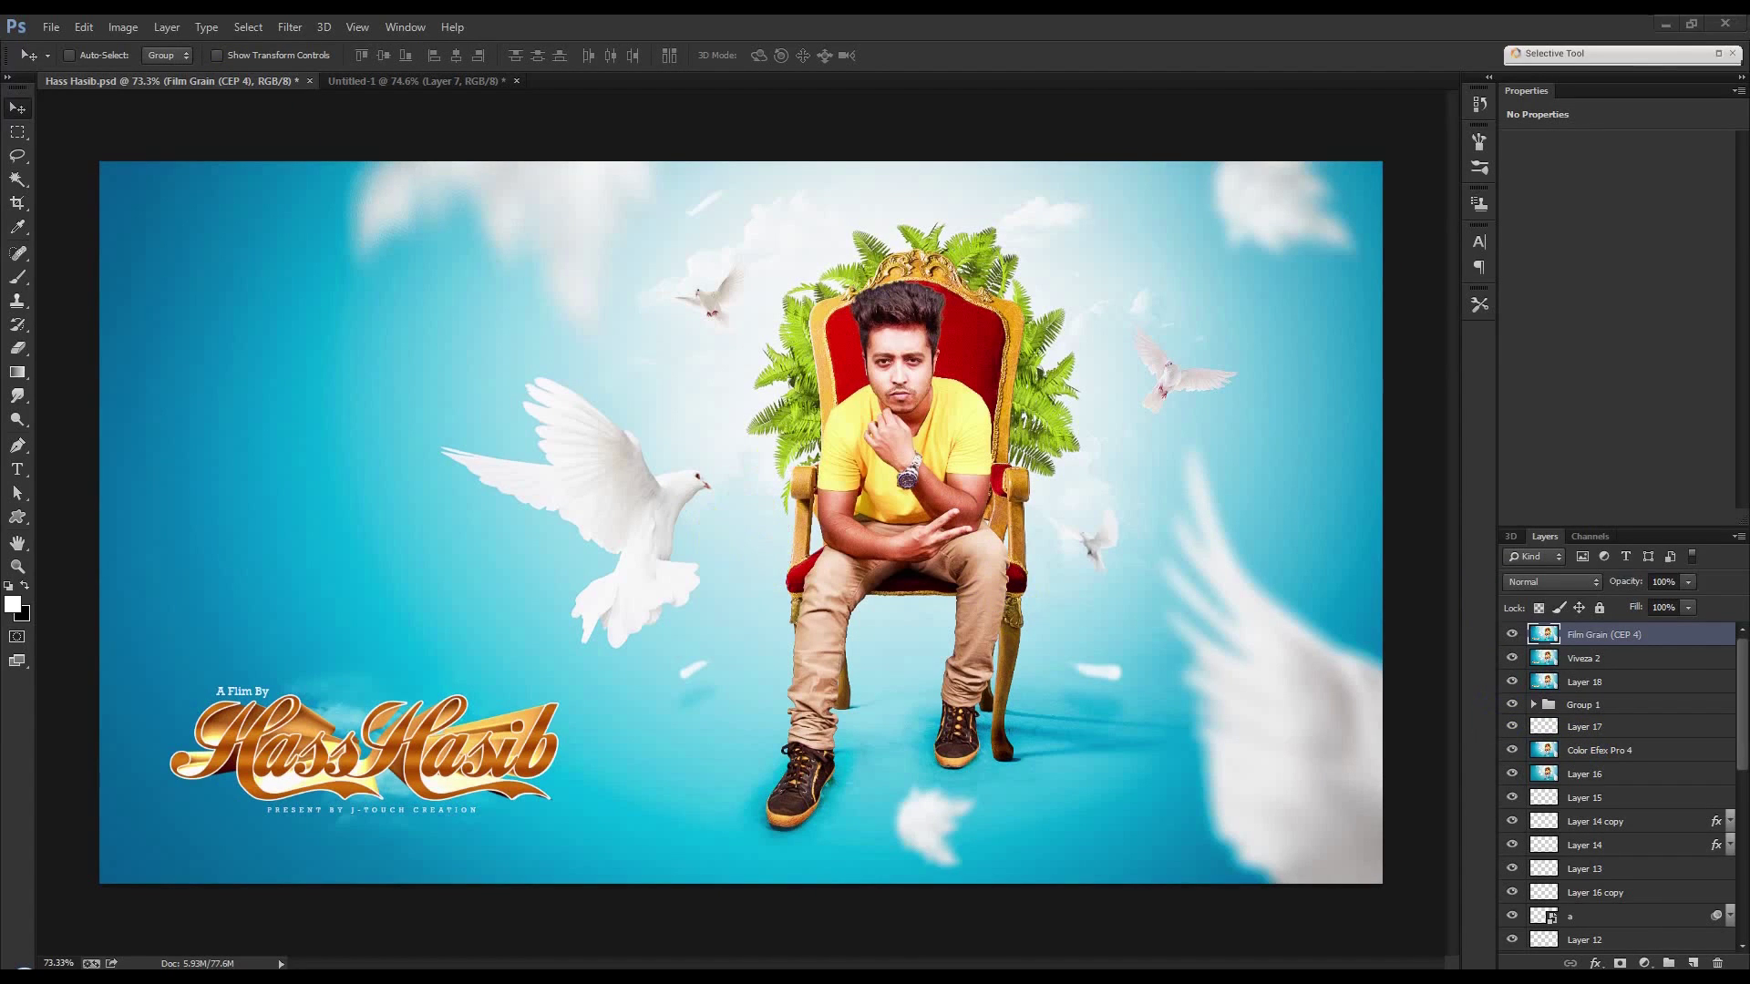
drag(1385, 303, 942, 80)
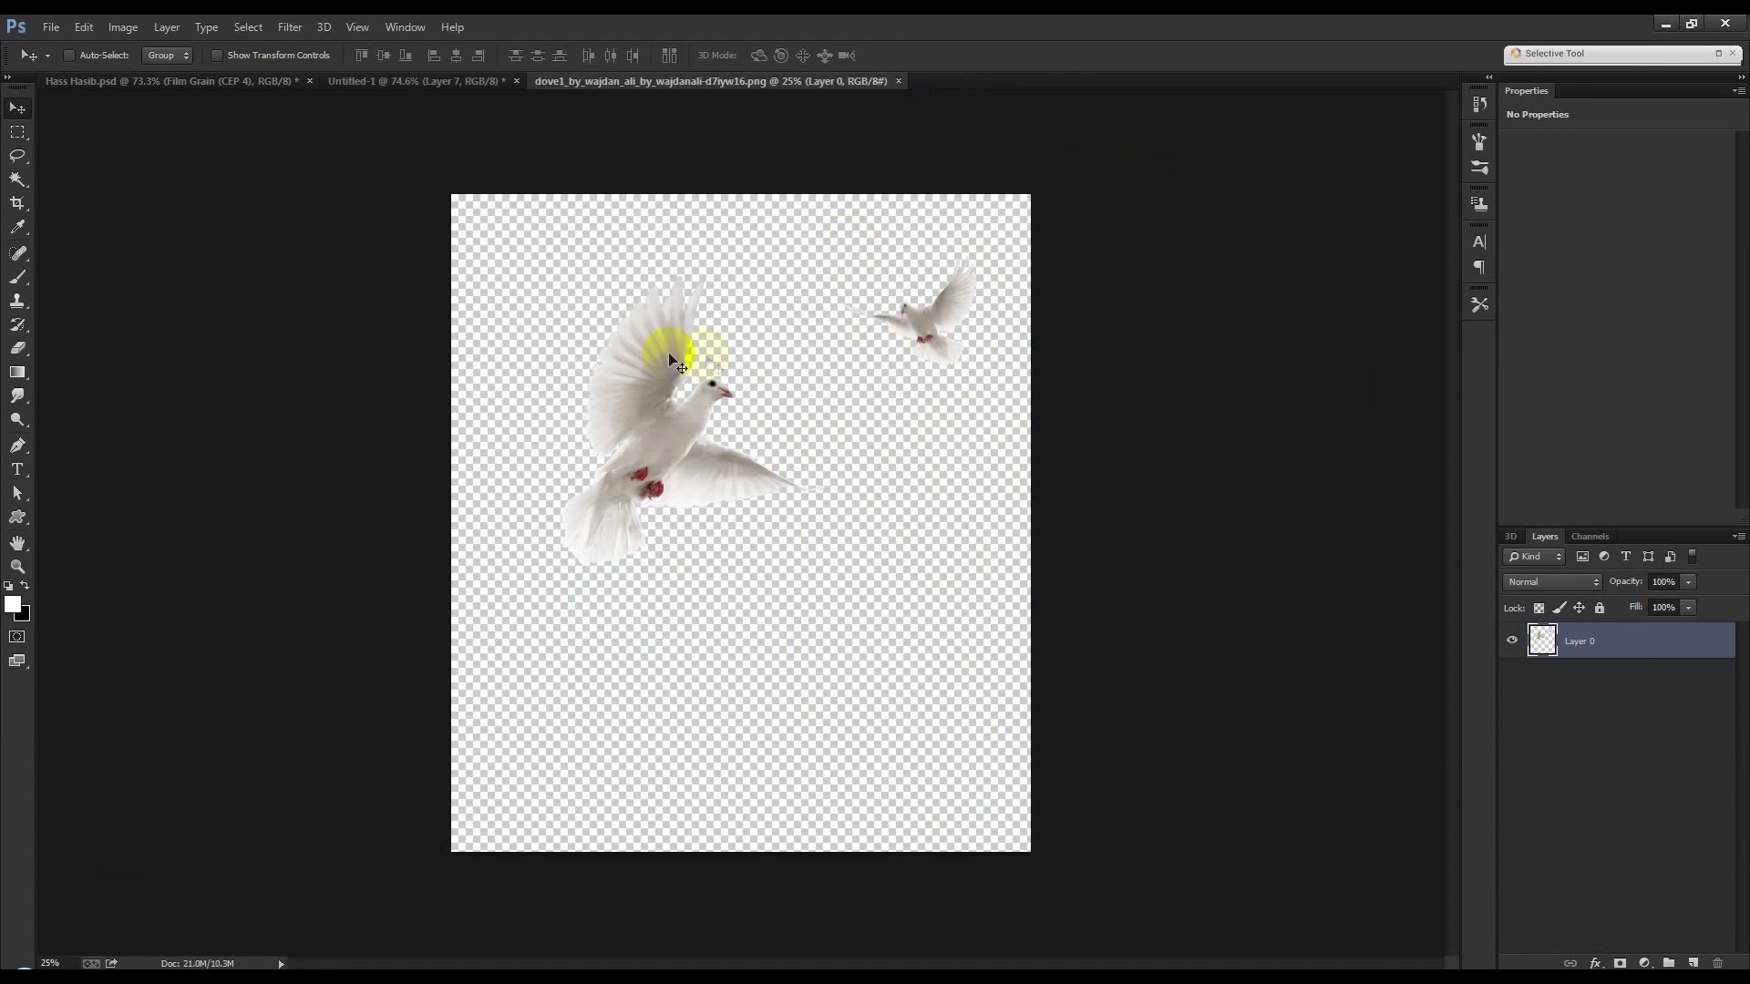
Lasso the large spread-wing dove in dove1 and paste it into the composite.
click(18, 158)
mouse_move(814, 351)
mouse_down()
mouse_move(770, 589)
mouse_move(820, 365)
mouse_up()
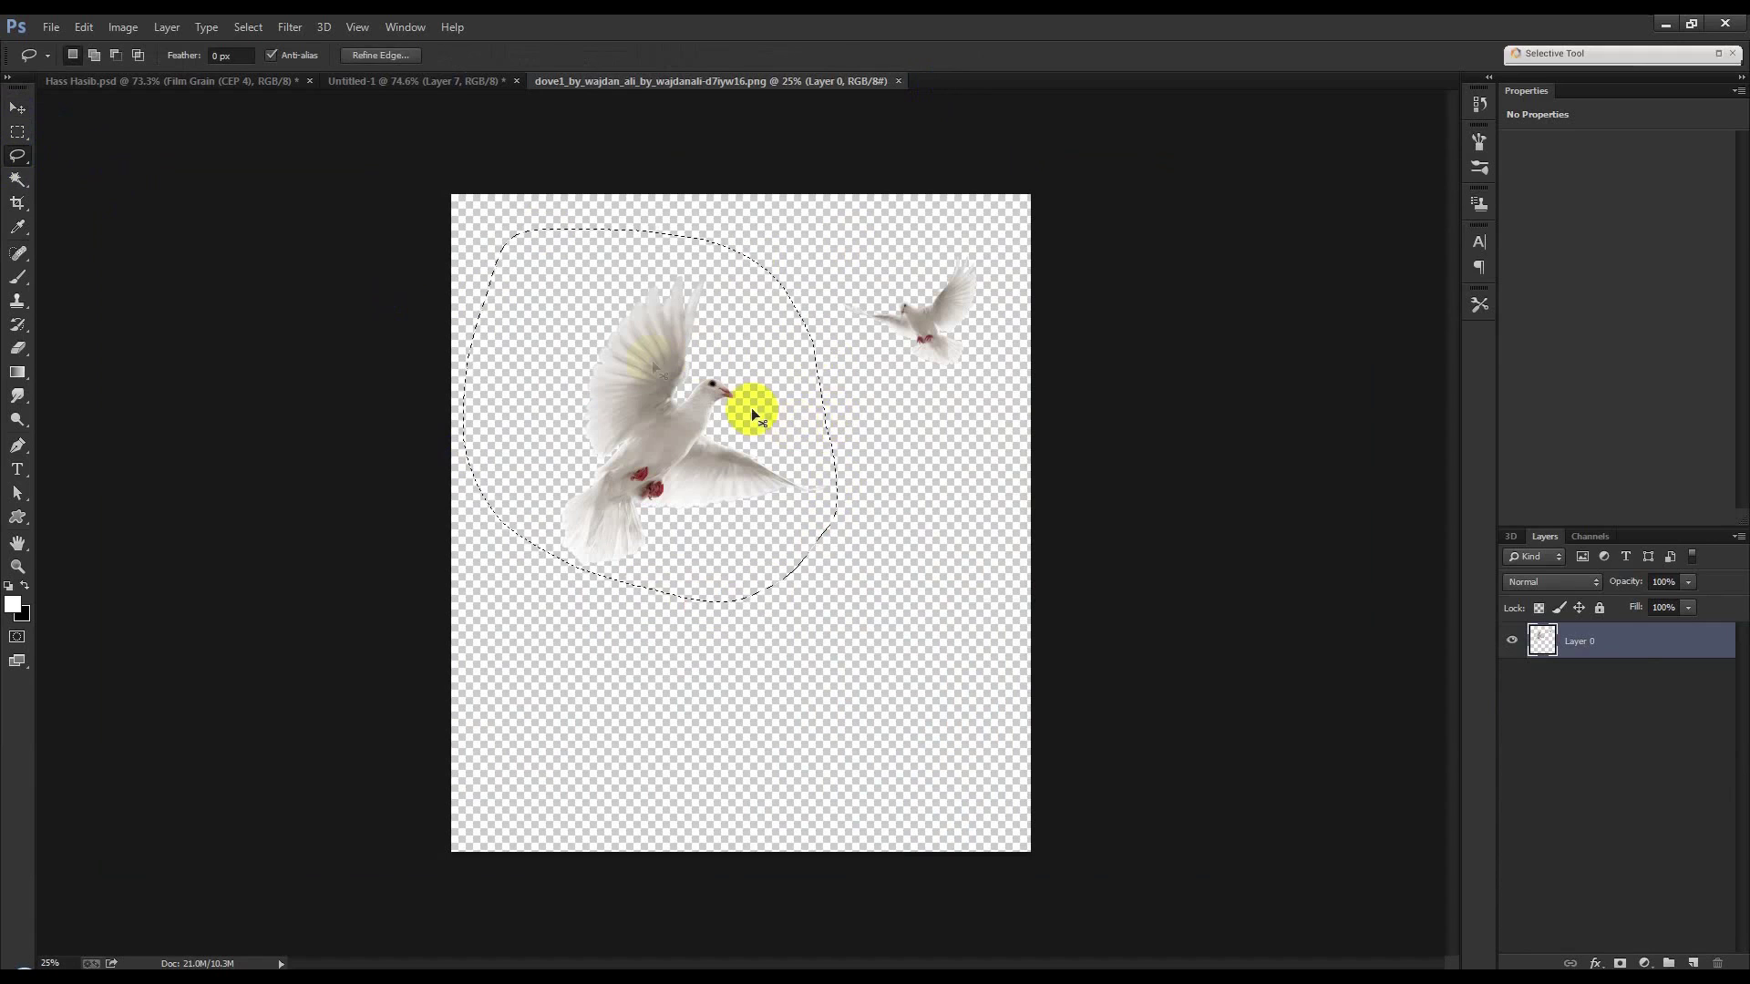
click(401, 82)
key(ctrl+v)
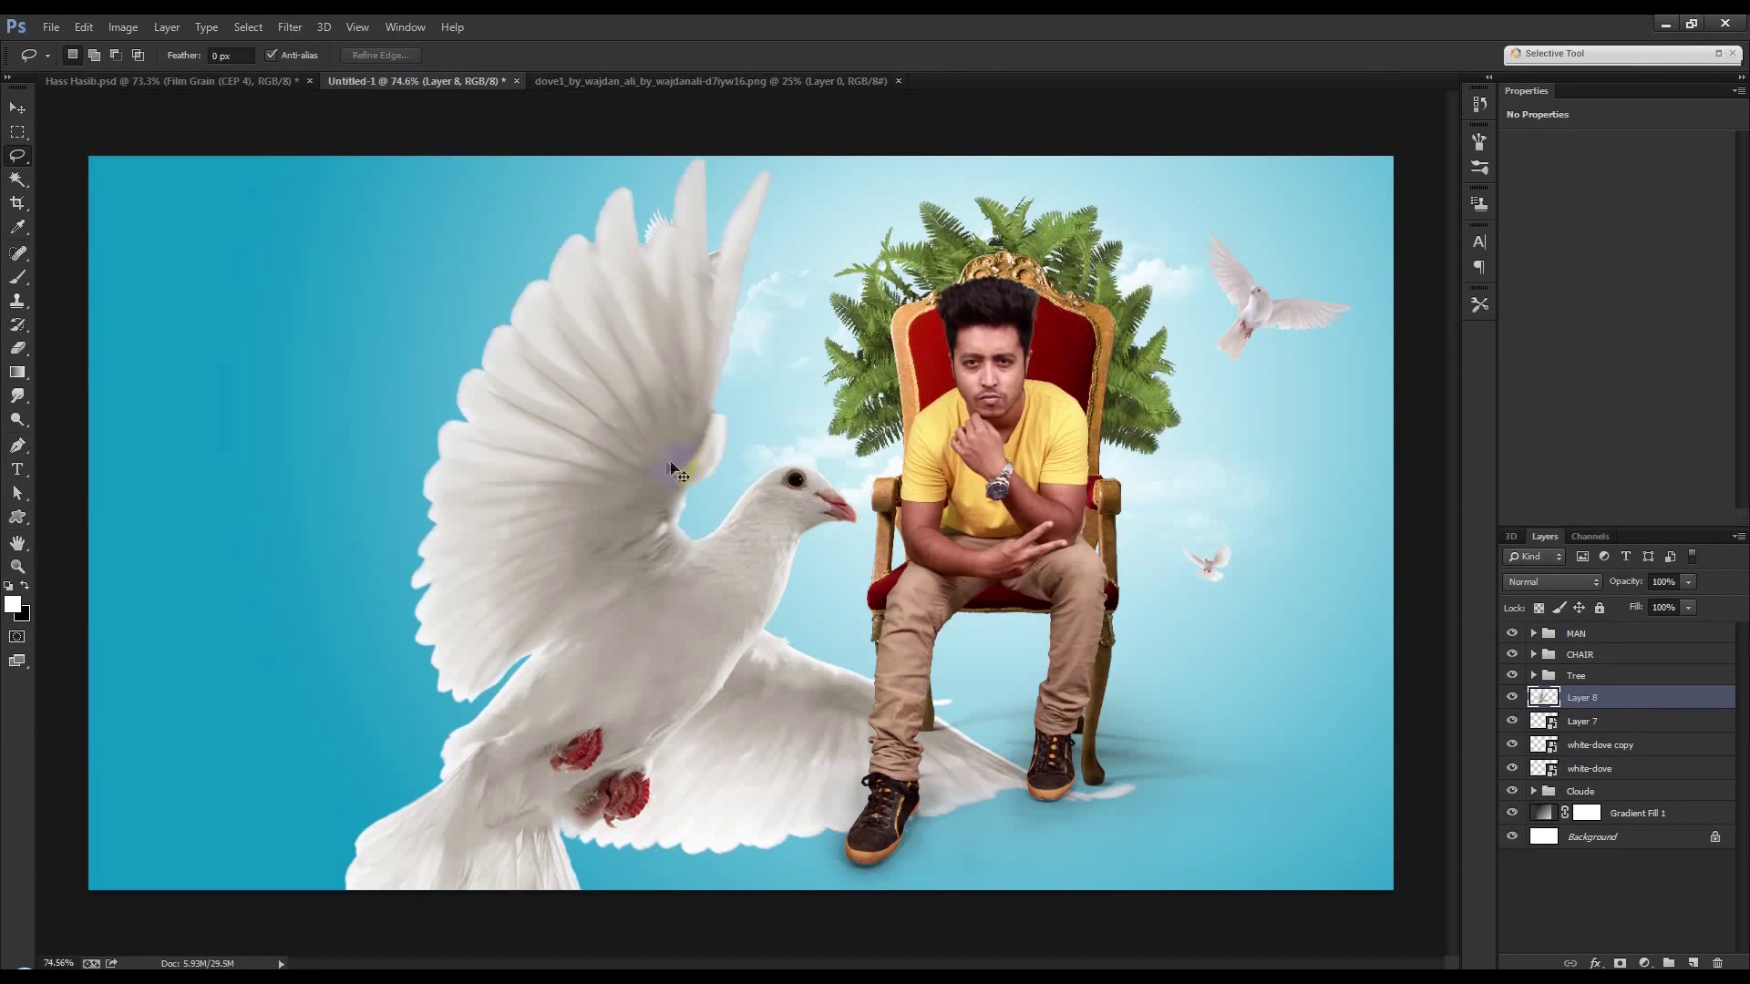
Scale the pasted dove to about 34%, tilt it about -26°, and place it left of the man.
key(ctrl+t)
mouse_move(1138, 157)
mouse_down()
mouse_move(805, 391)
mouse_move(708, 425)
mouse_up()
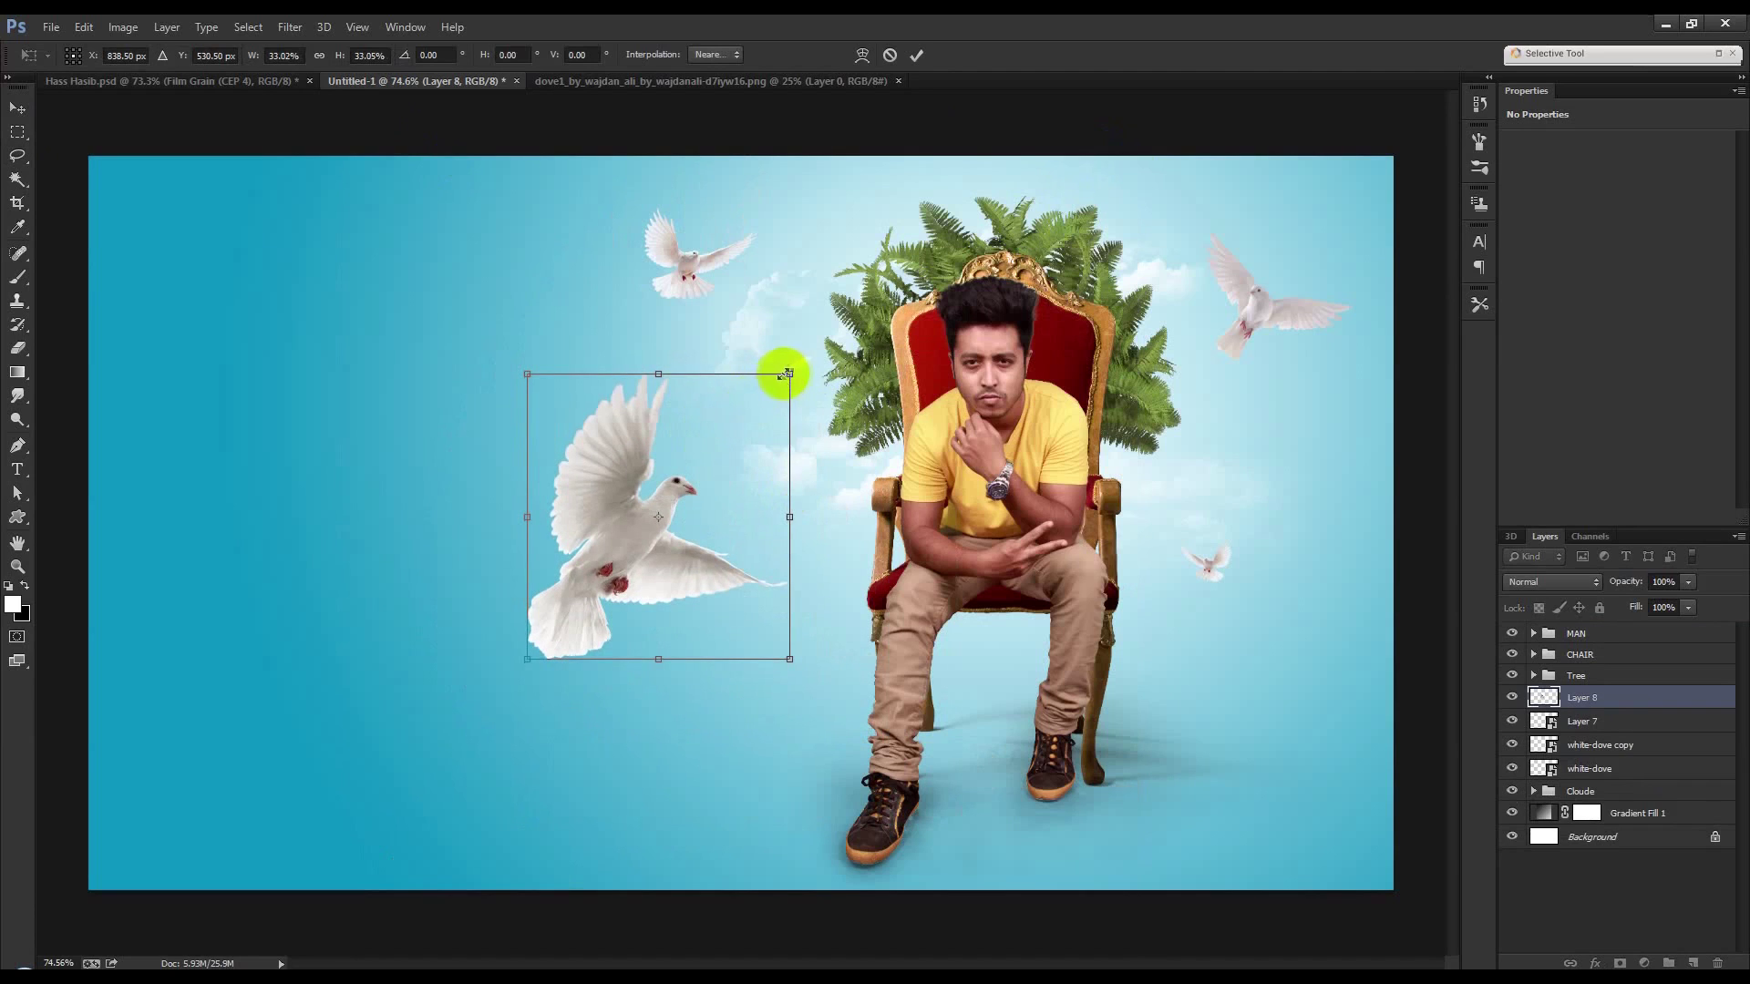
drag(794, 367, 808, 351)
drag(907, 405, 847, 291)
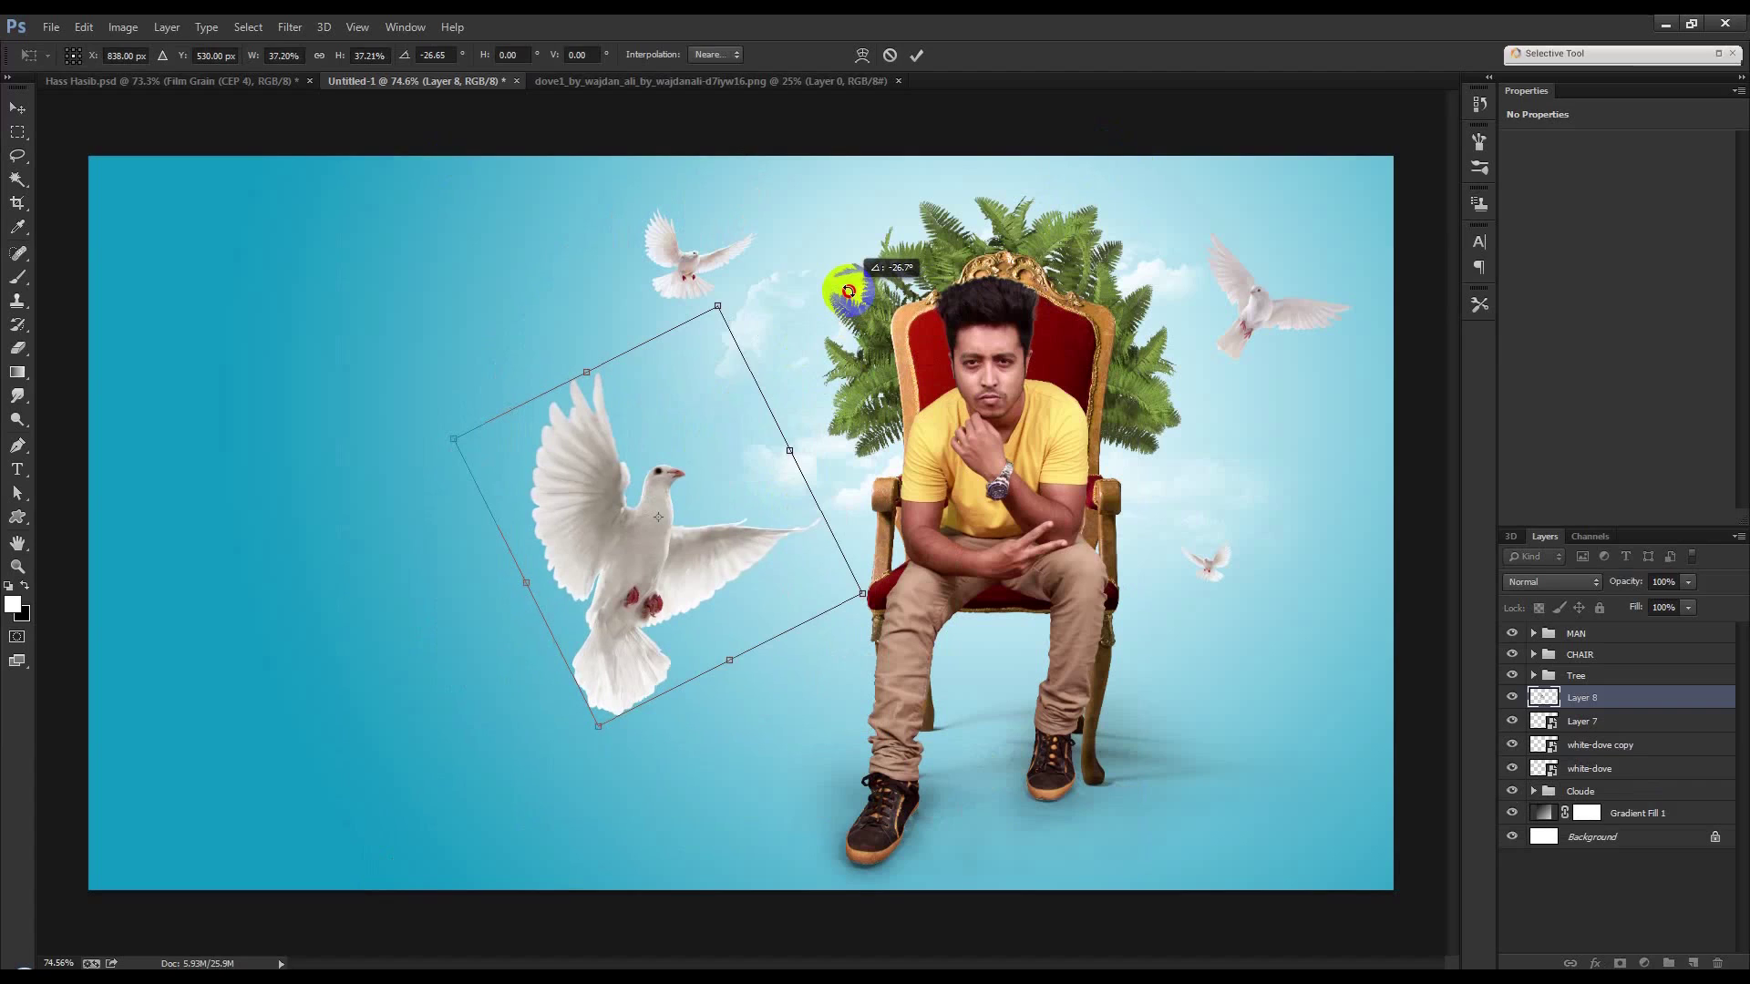
drag(861, 594, 830, 590)
key(Return)
Lasso the small dove at the top right of the dove photo.
key(l)
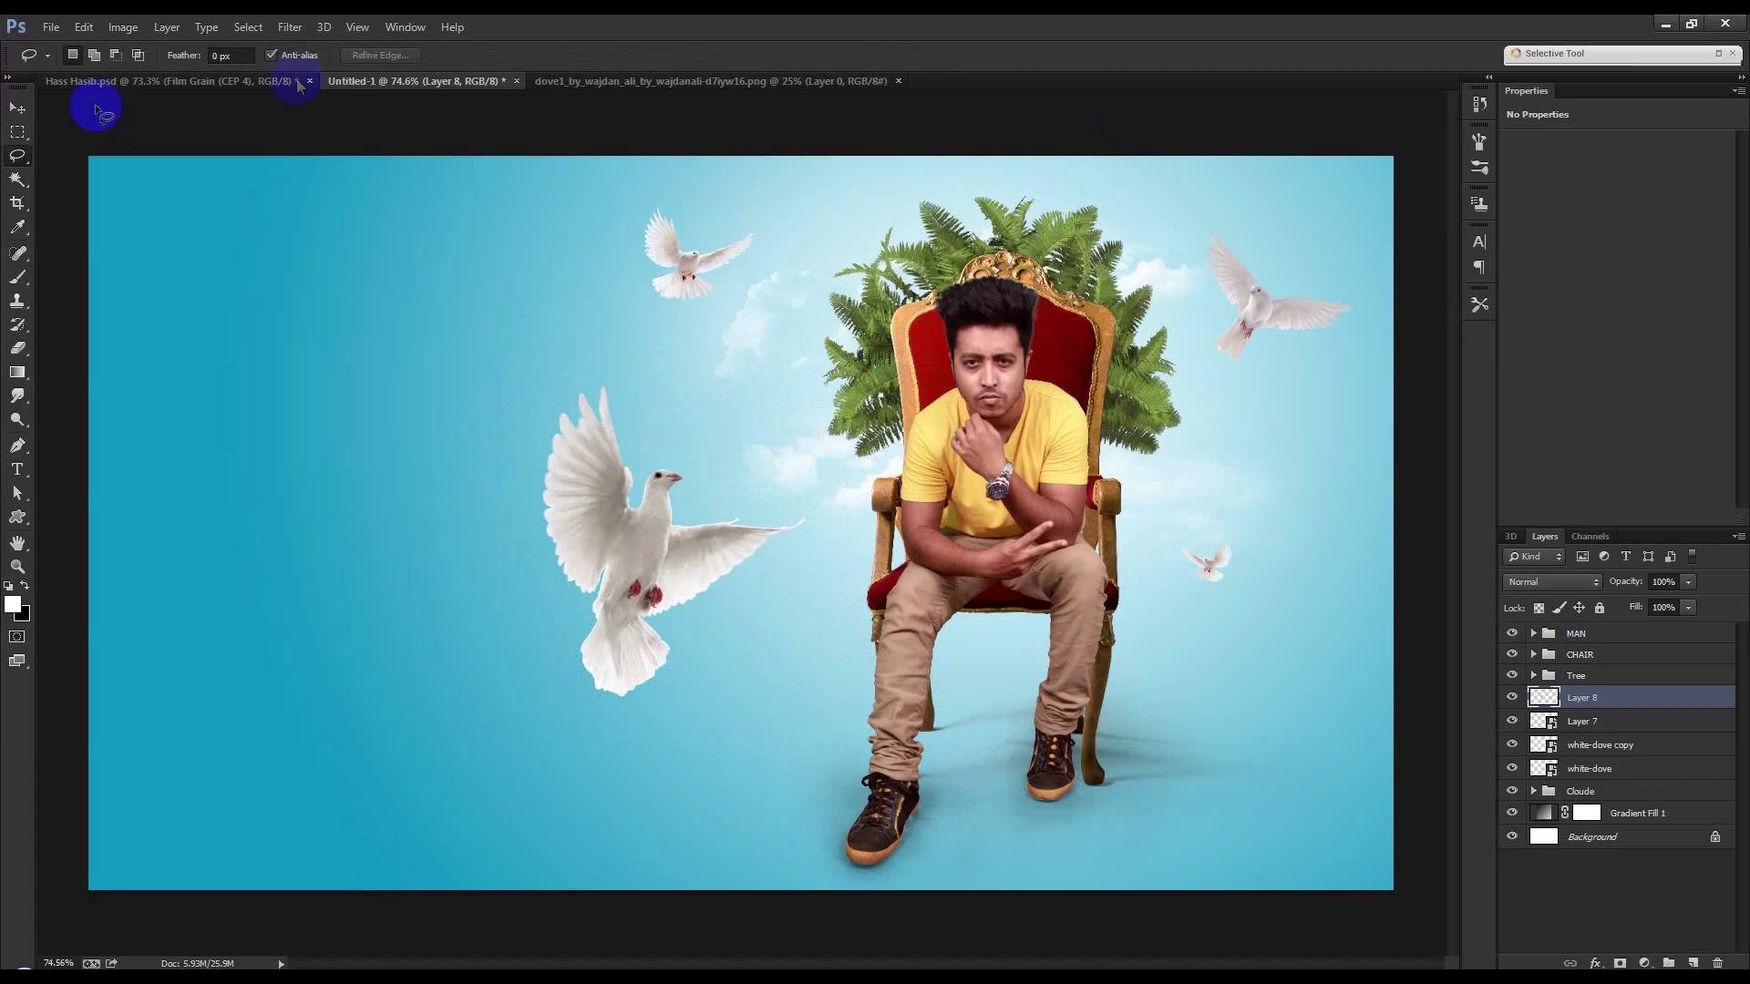
click(653, 80)
drag(851, 275, 999, 321)
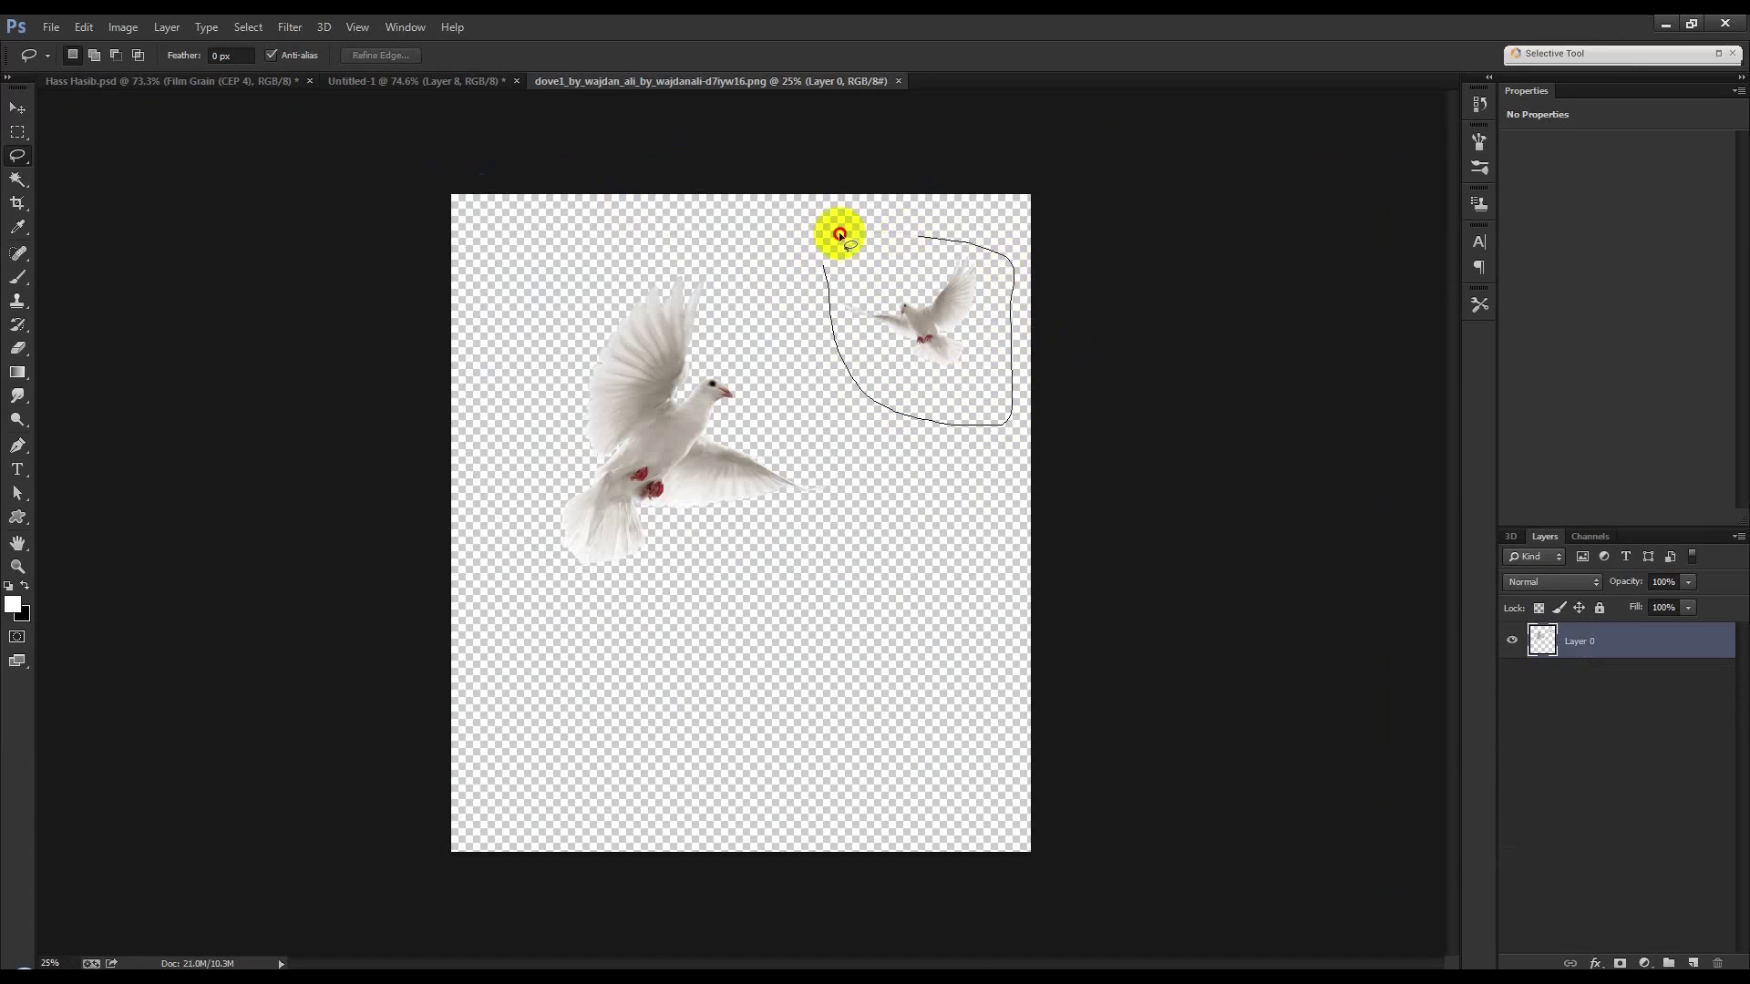
Paste the small dove into Untitled-1 as Layer 9, shrunk to about 18% beside the ferns.
key(ctrl+c)
click(401, 82)
key(ctrl+v)
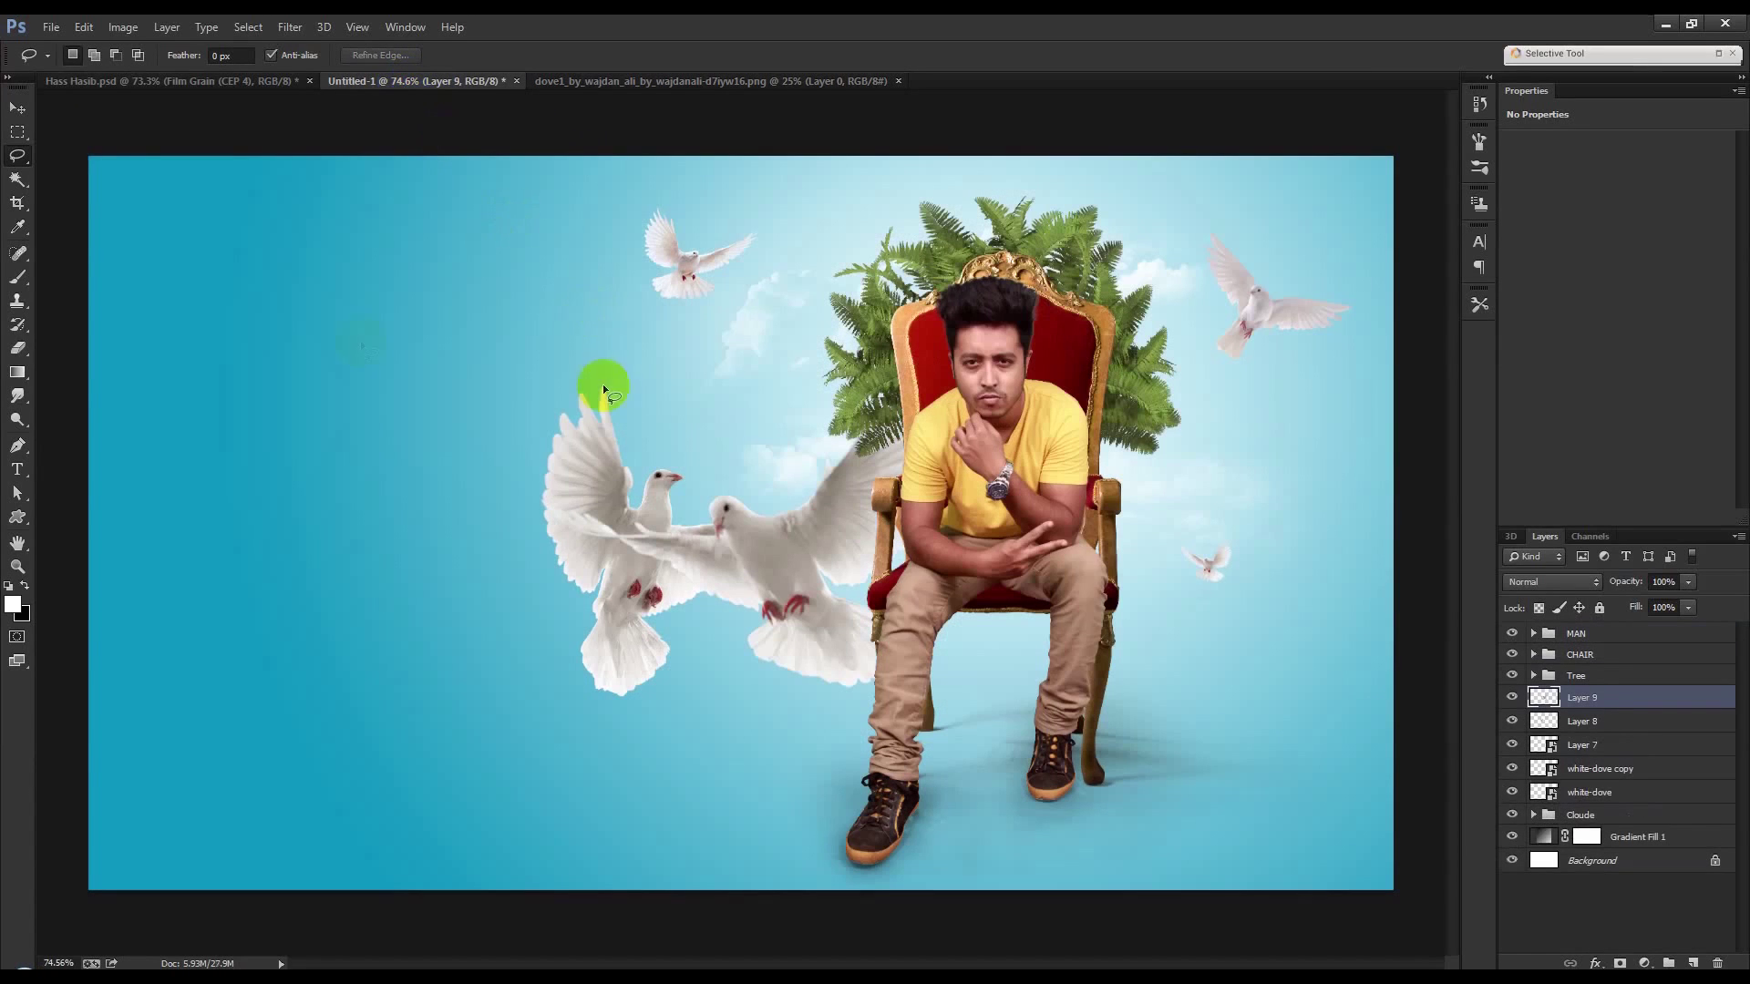
click(16, 133)
key(ctrl+t)
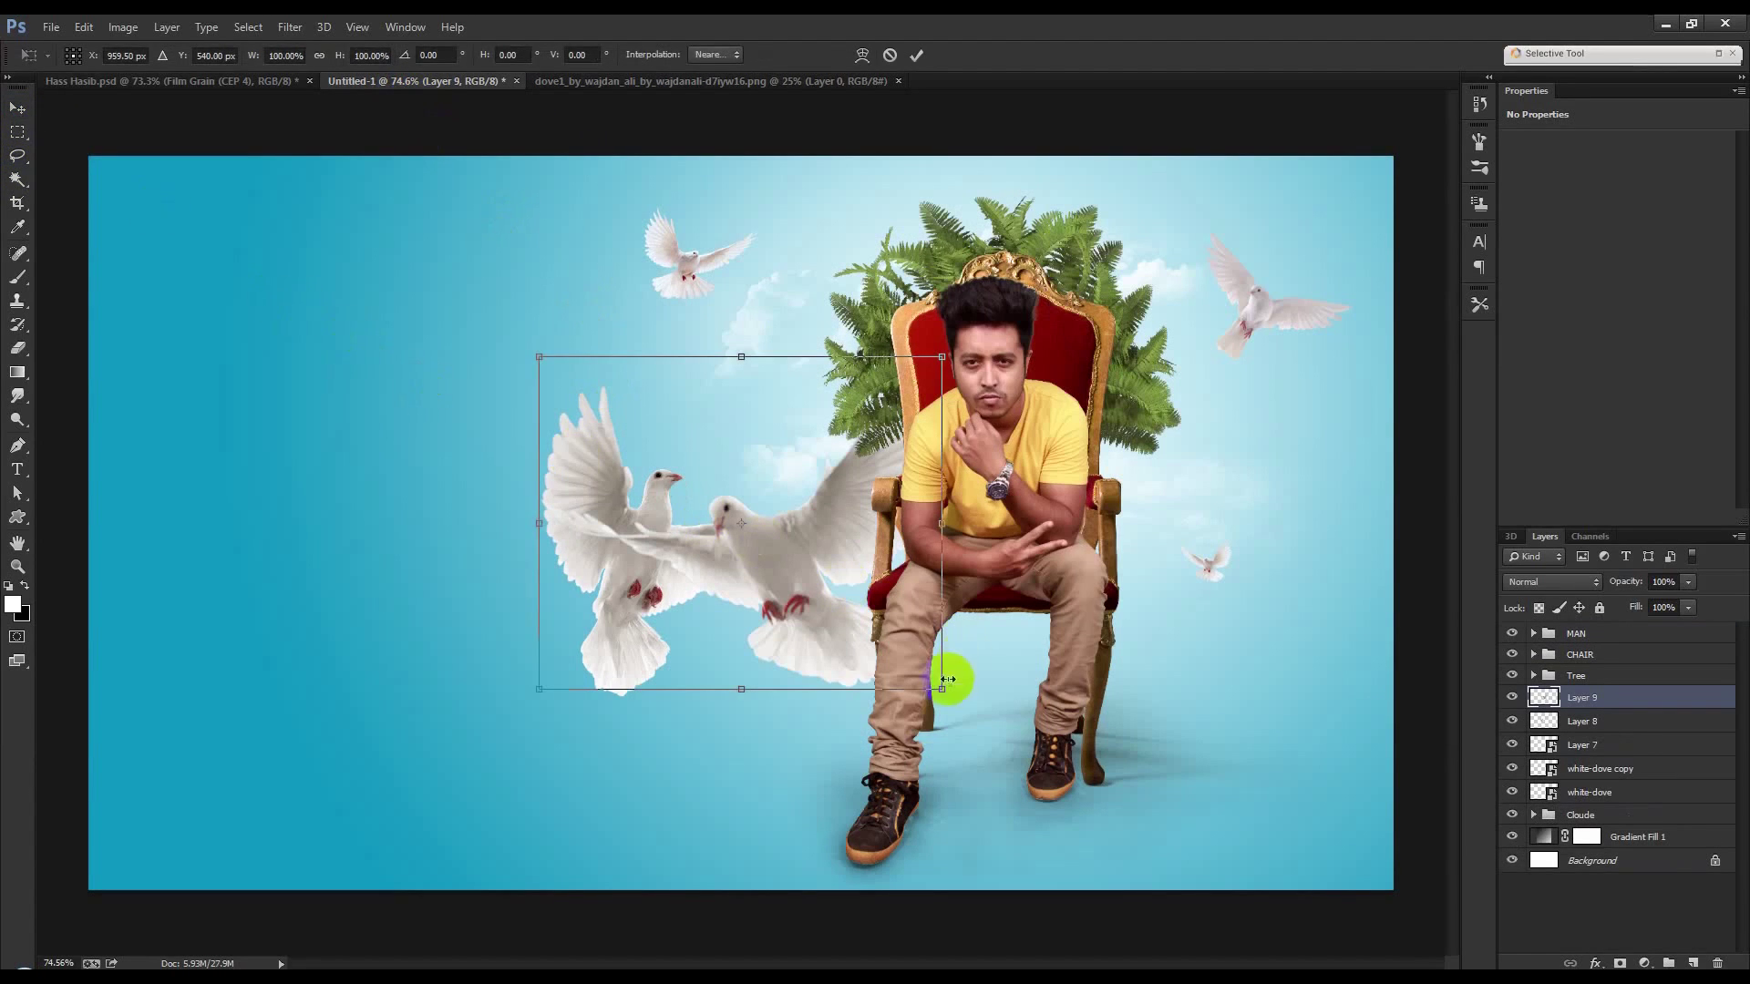
mouse_move(801, 606)
mouse_down()
mouse_move(784, 572)
mouse_move(1163, 201)
mouse_move(1187, 201)
mouse_move(792, 423)
mouse_move(1139, 446)
mouse_move(902, 547)
mouse_move(797, 429)
mouse_up()
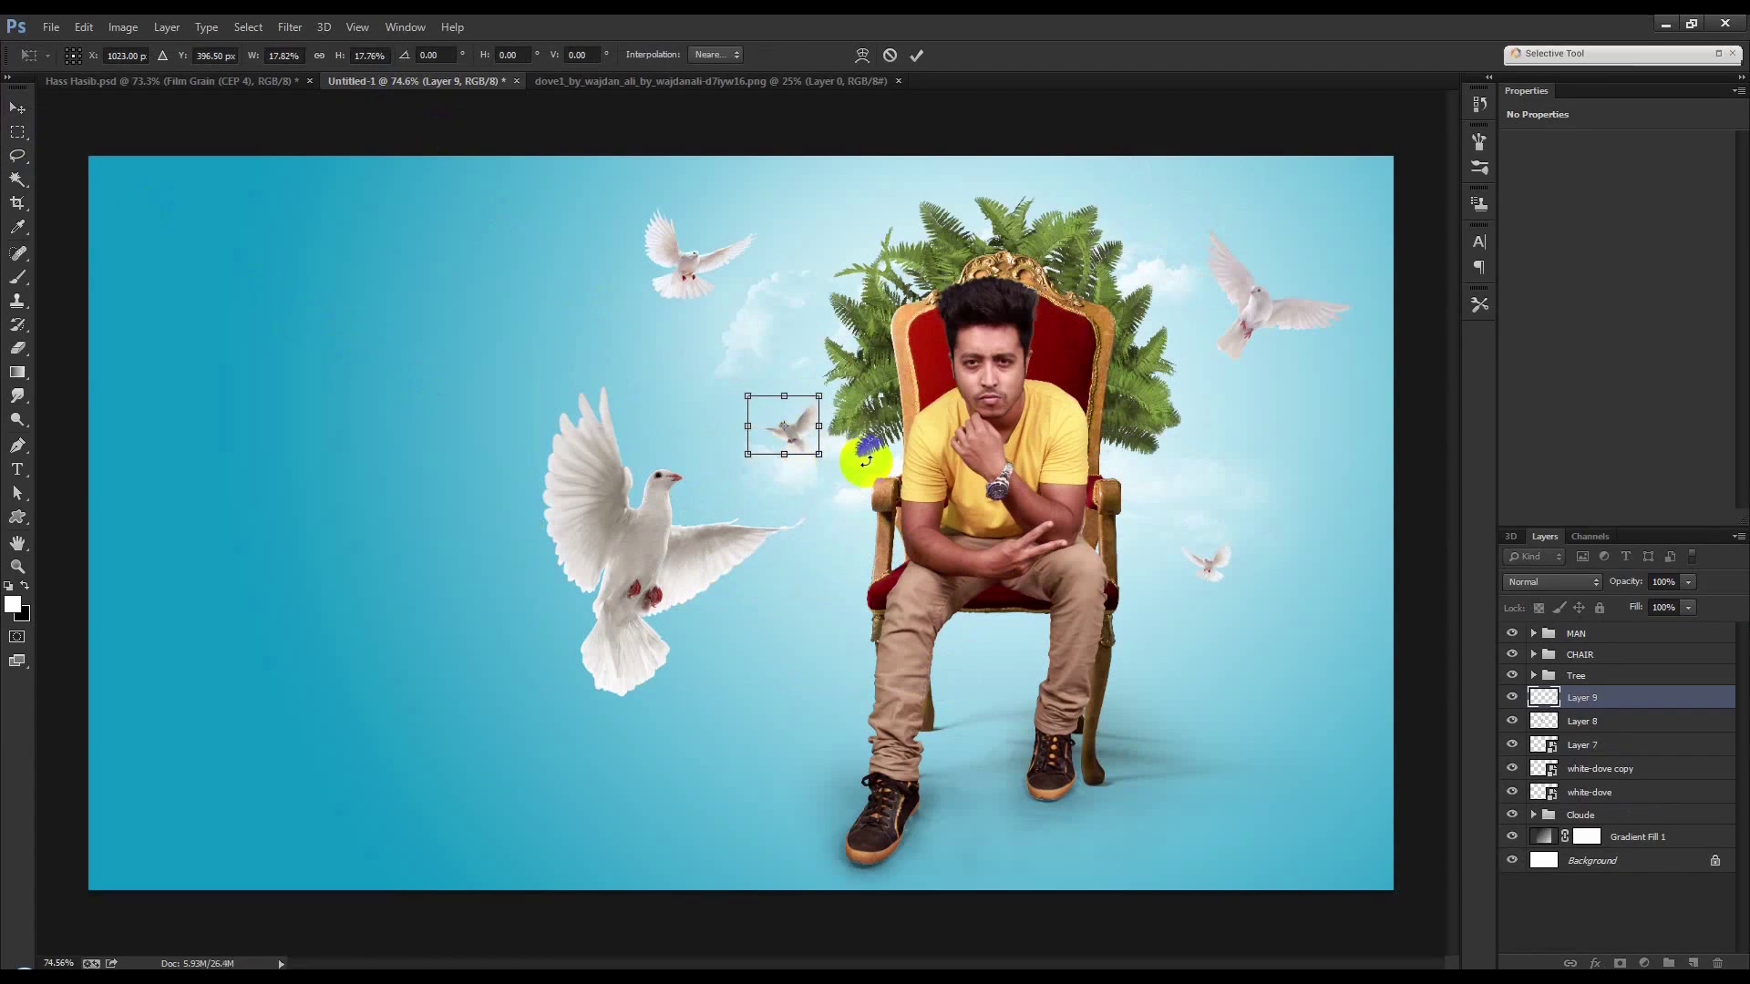
key(Return)
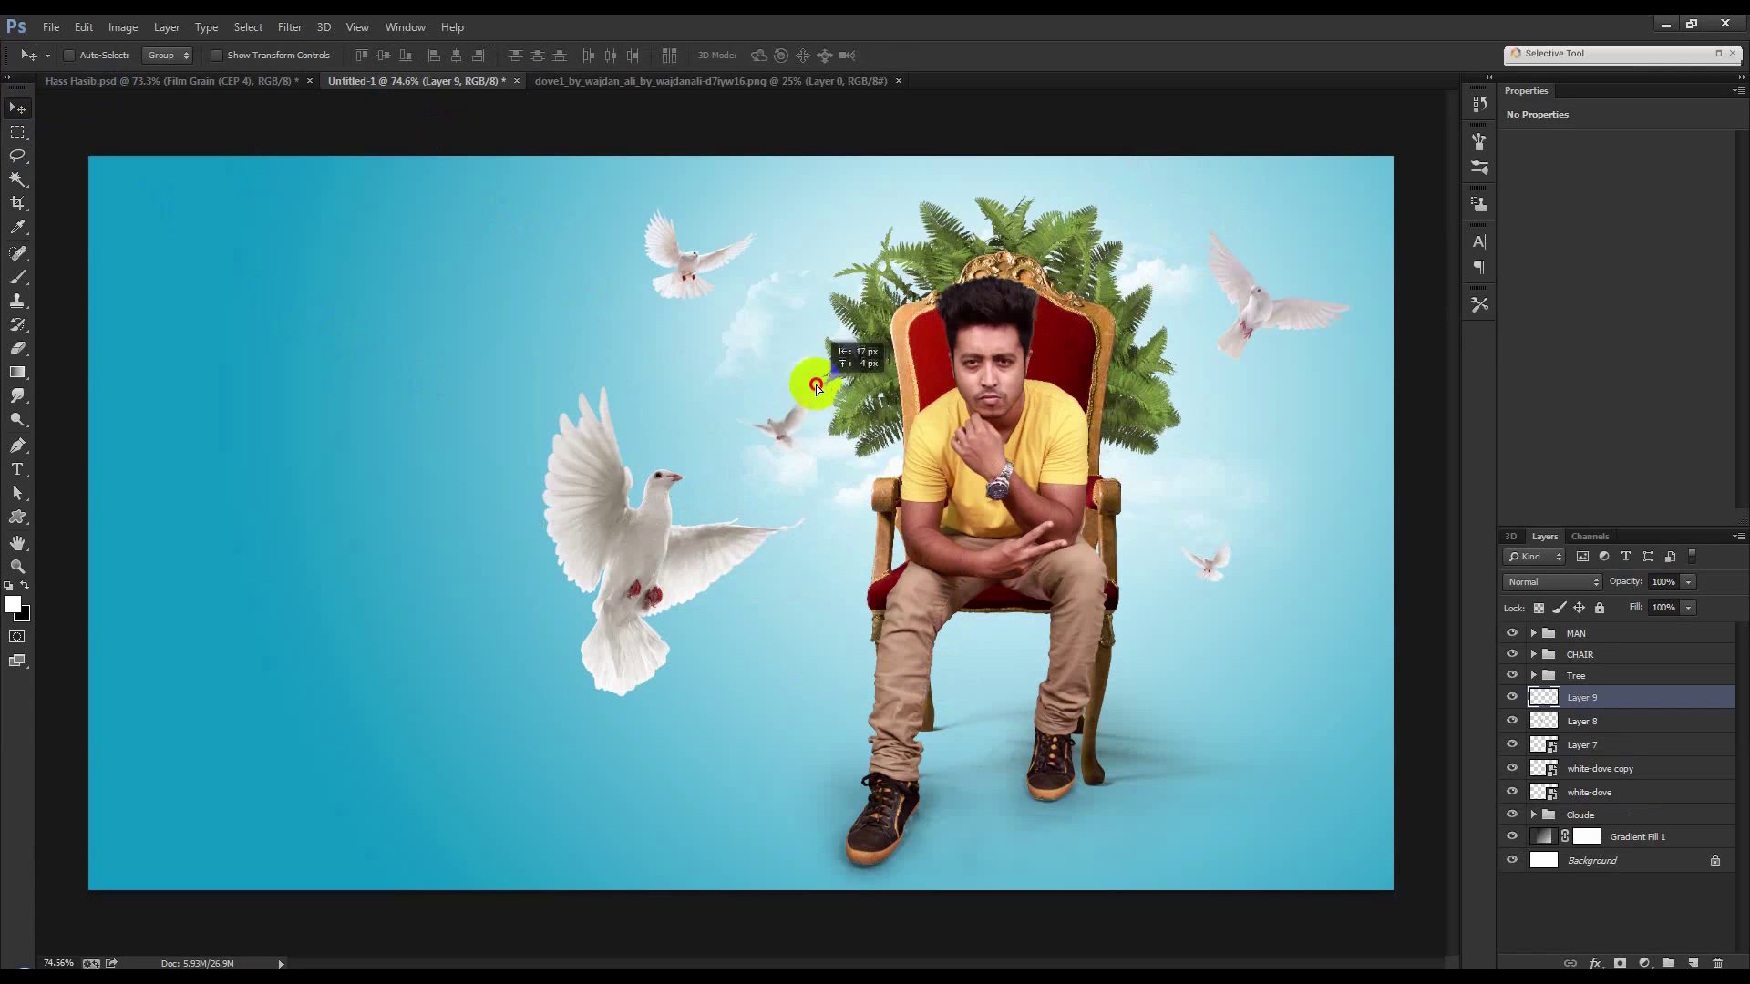
Close the dove1 photo and place another dove file as a layer.
click(210, 81)
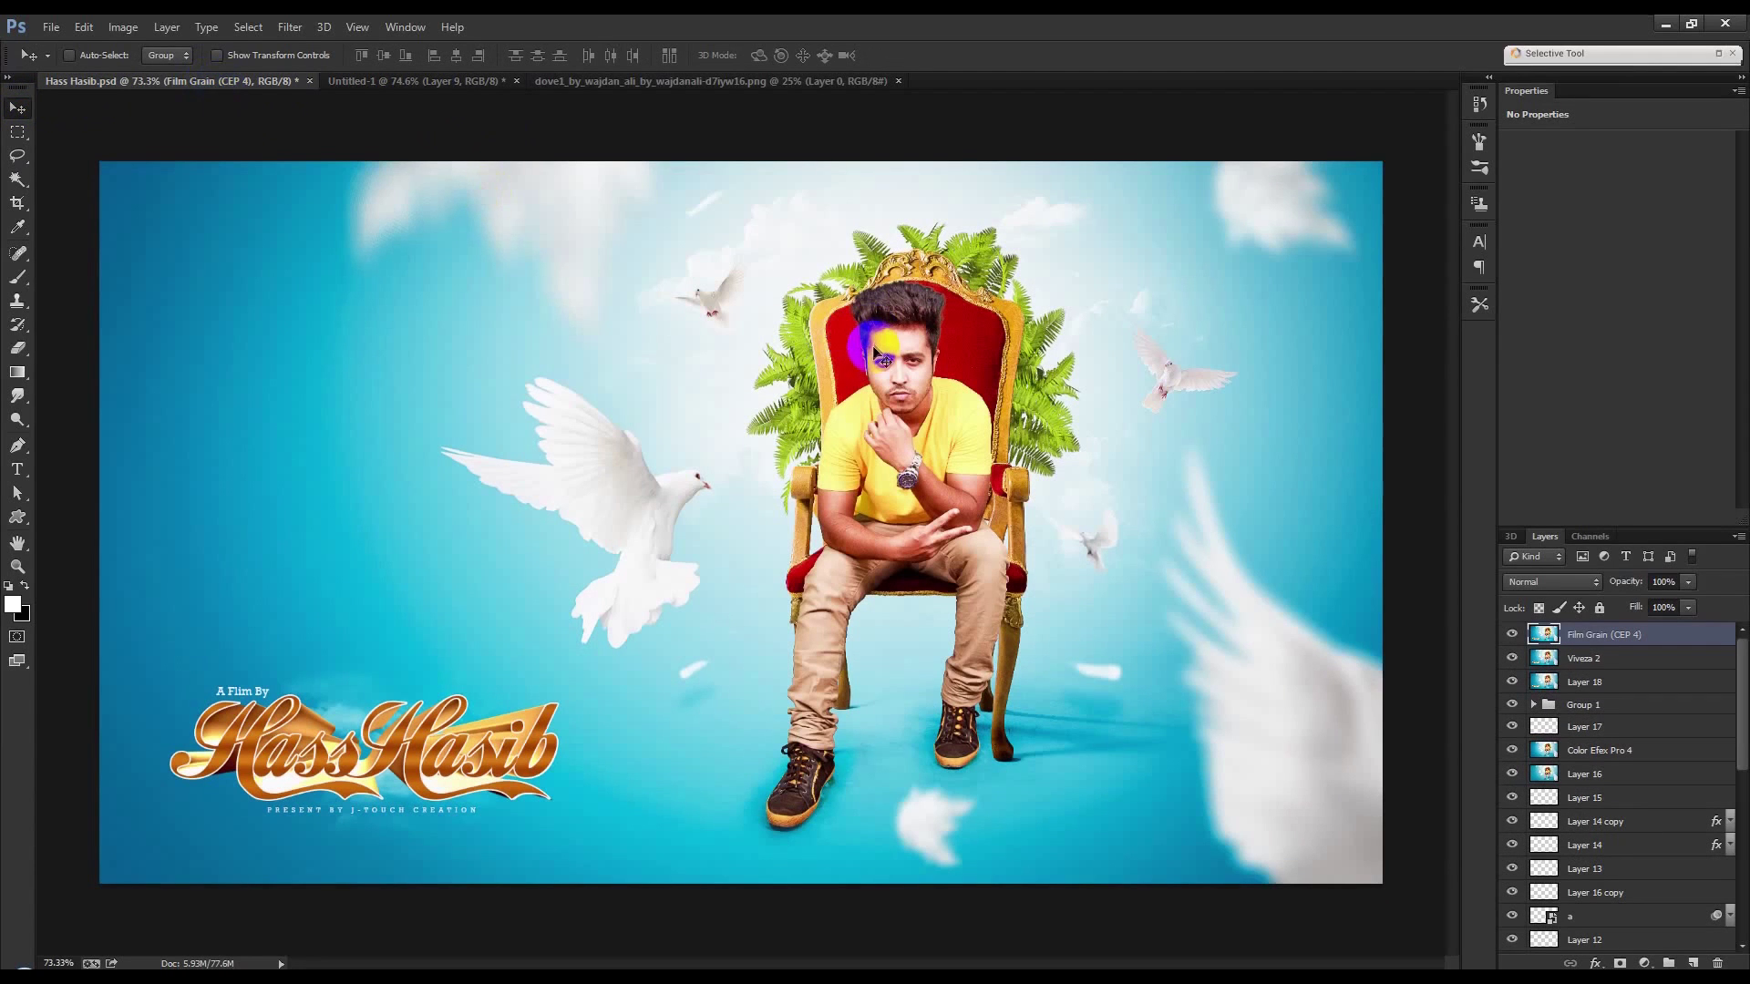
click(770, 84)
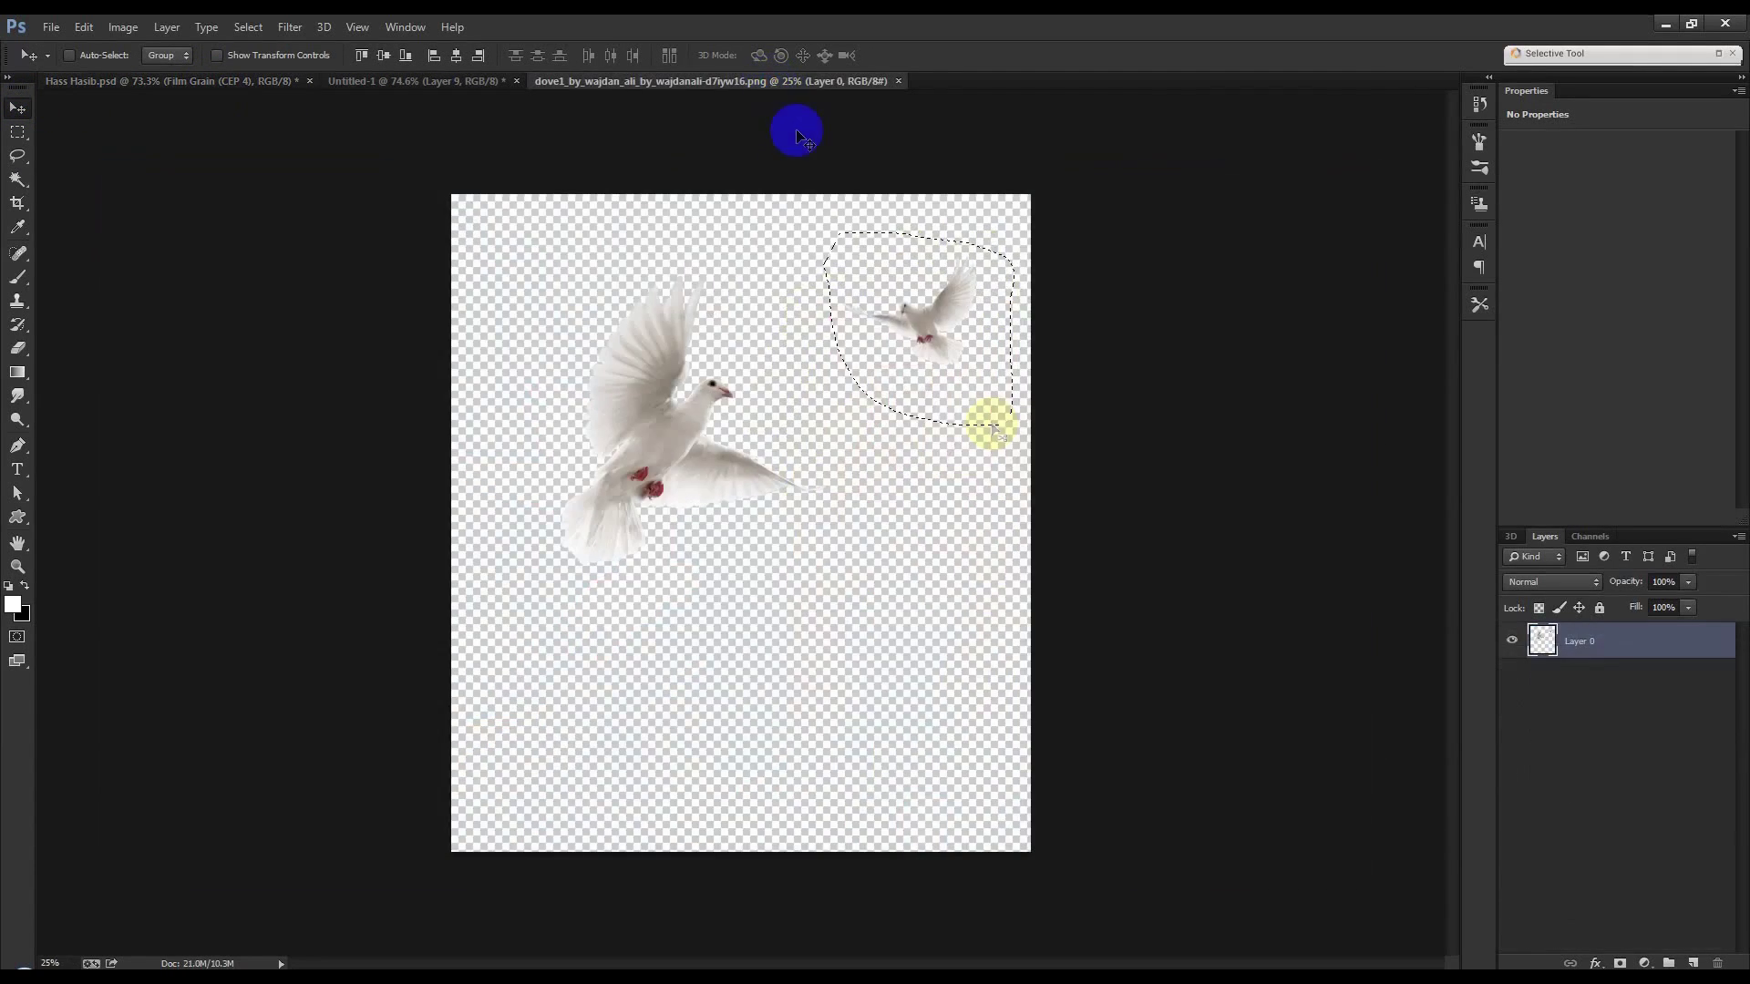
key(ctrl+w)
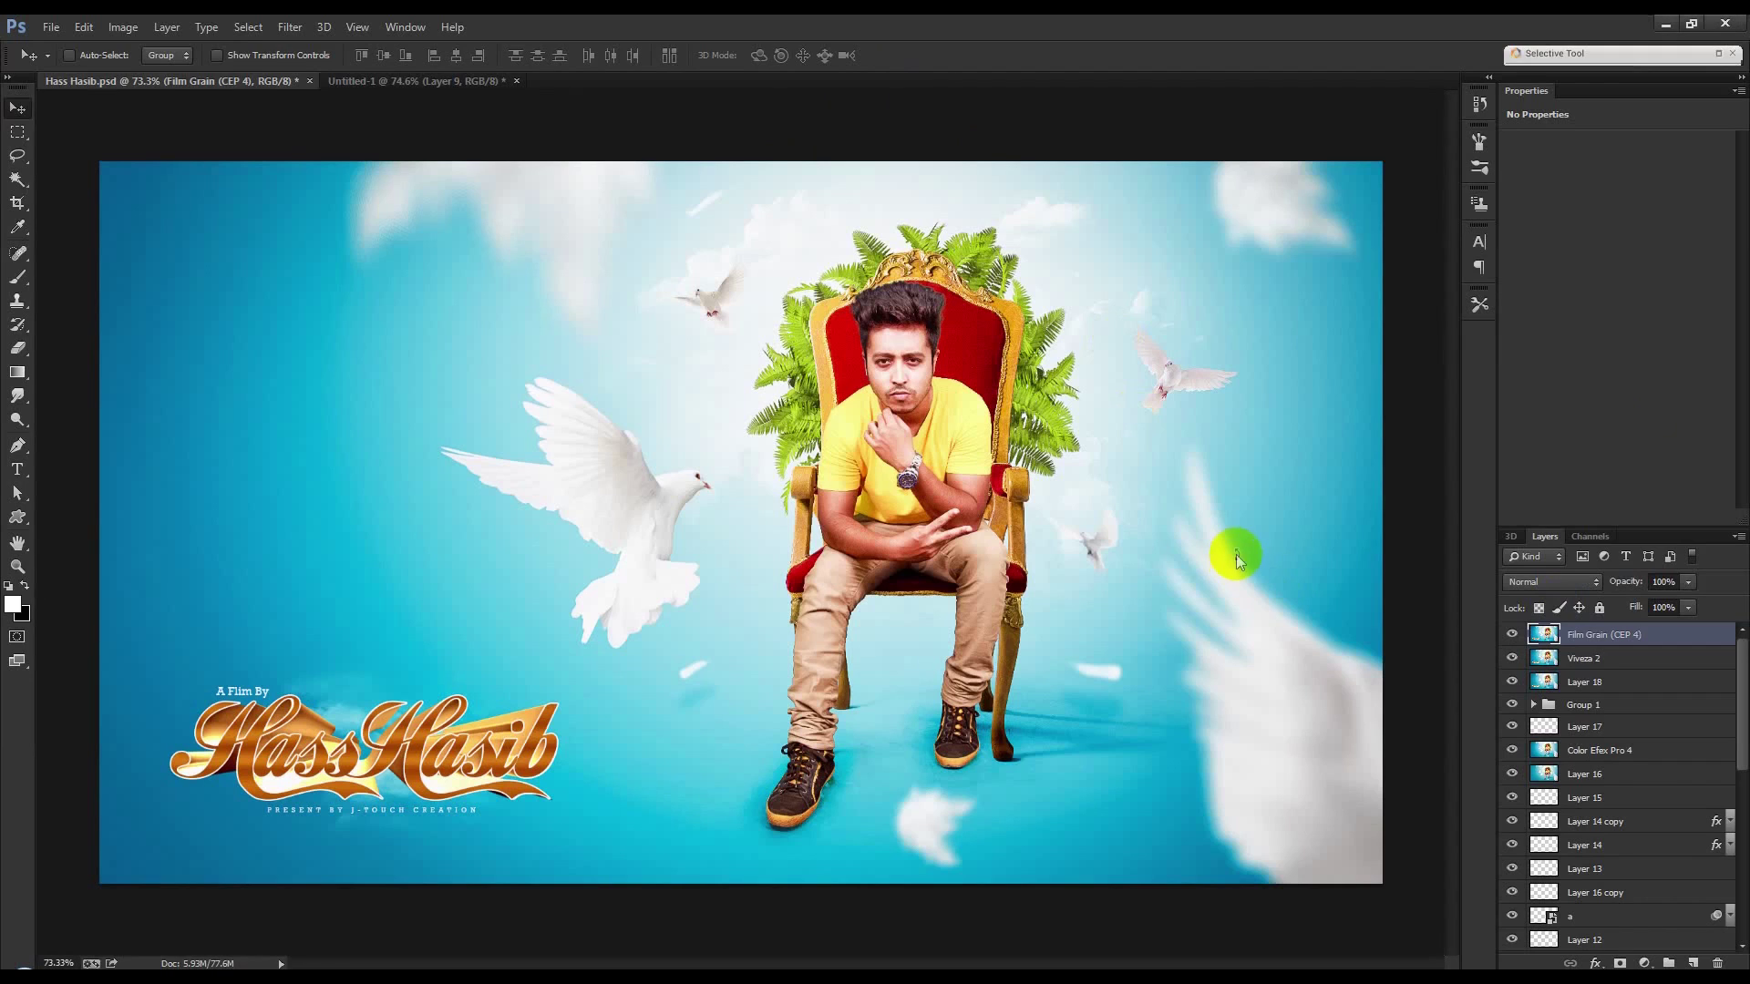
key(ctrl+v)
key(ctrl+t)
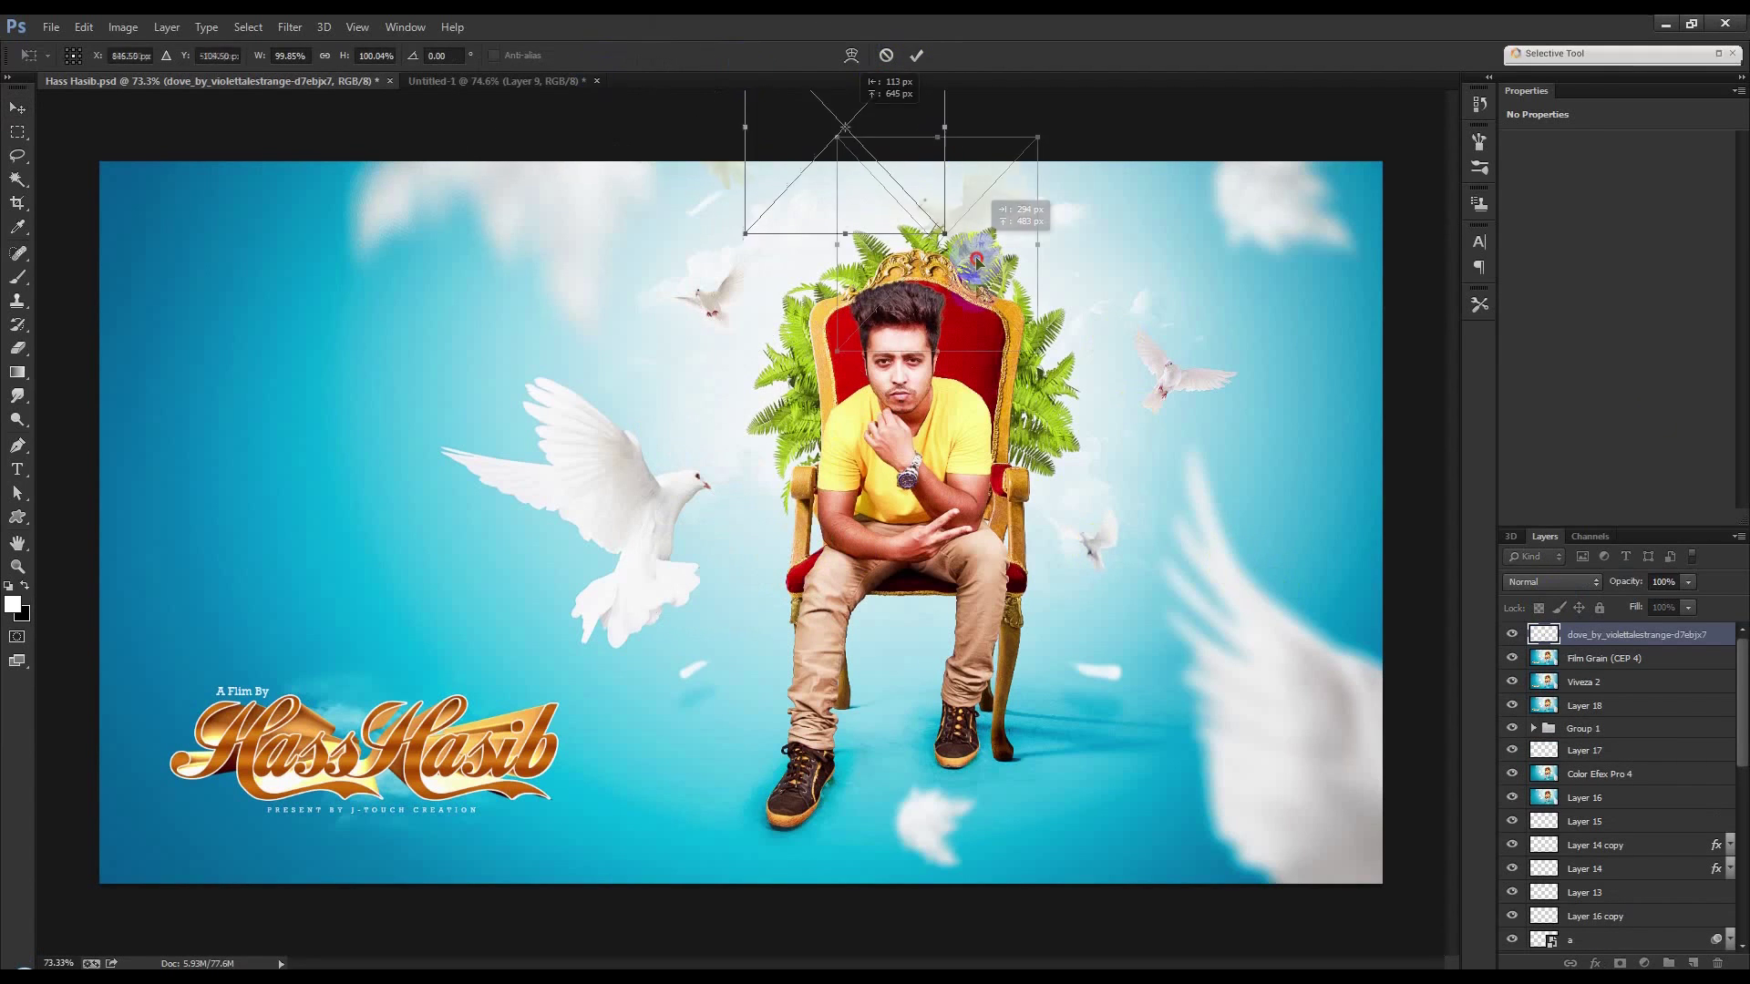
Place the new dove in Untitled-1's bottom-right corner and move its layer to the top.
click(886, 54)
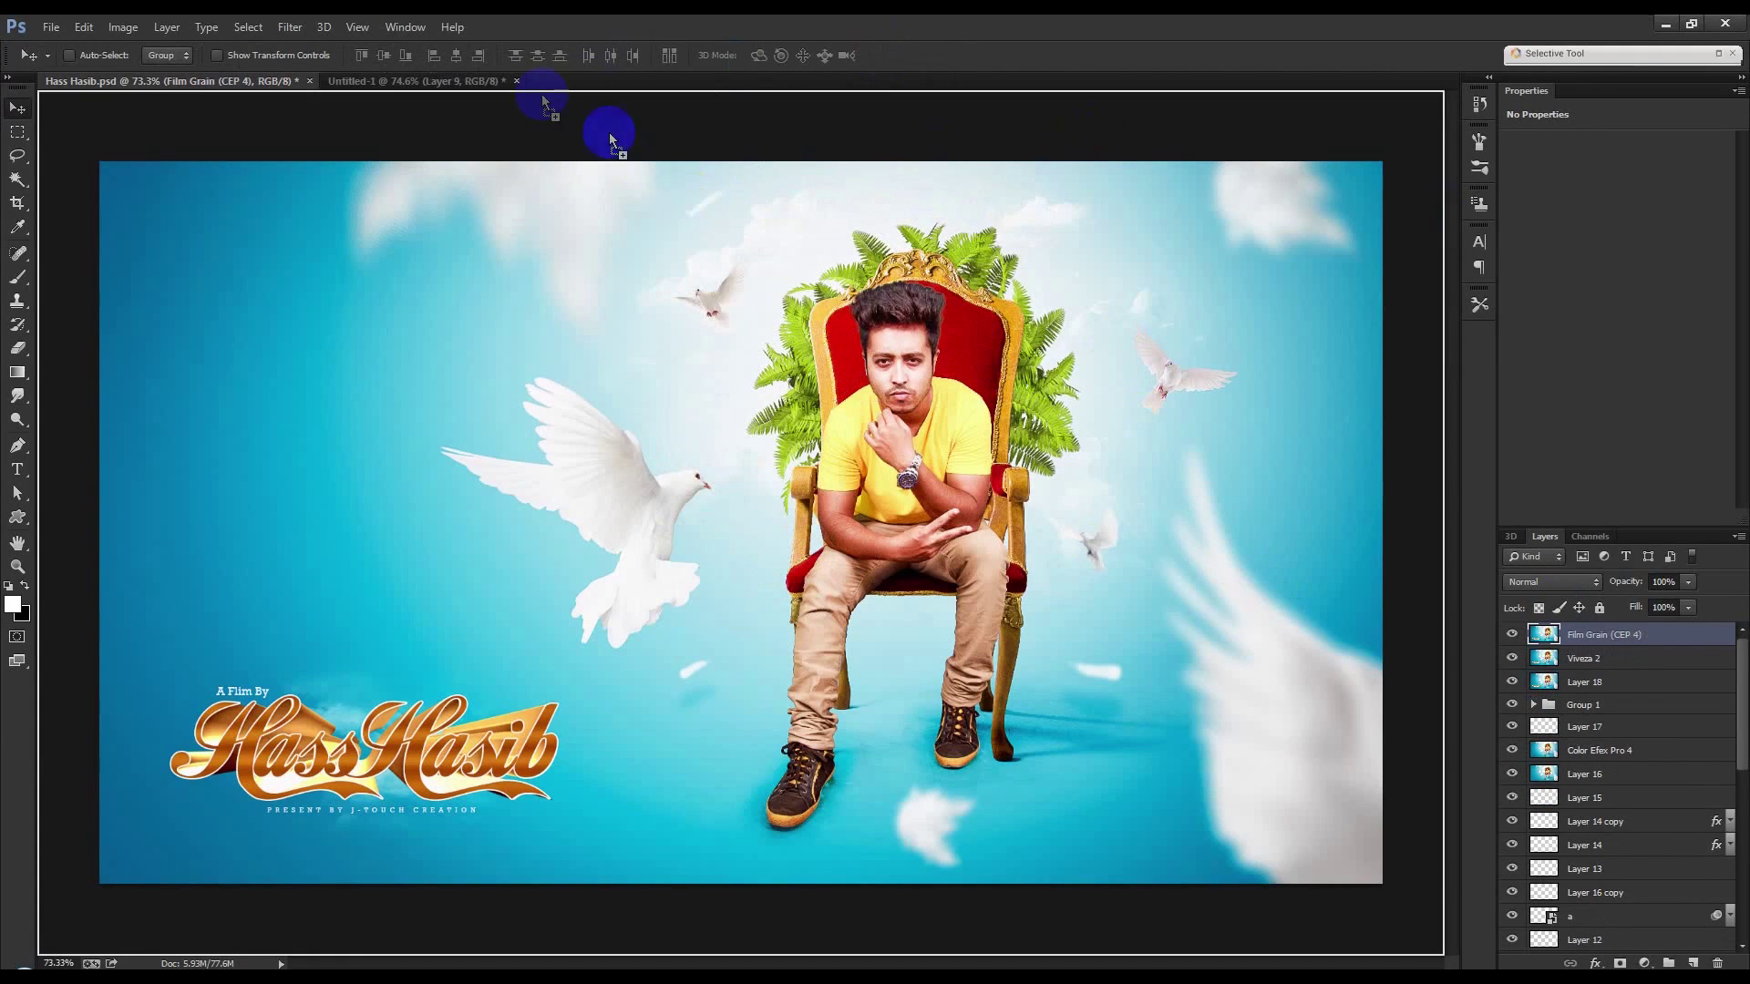
click(496, 79)
key(ctrl+t)
key(ctrl+v)
mouse_move(848, 495)
mouse_down()
mouse_move(1387, 632)
mouse_move(1486, 483)
mouse_up()
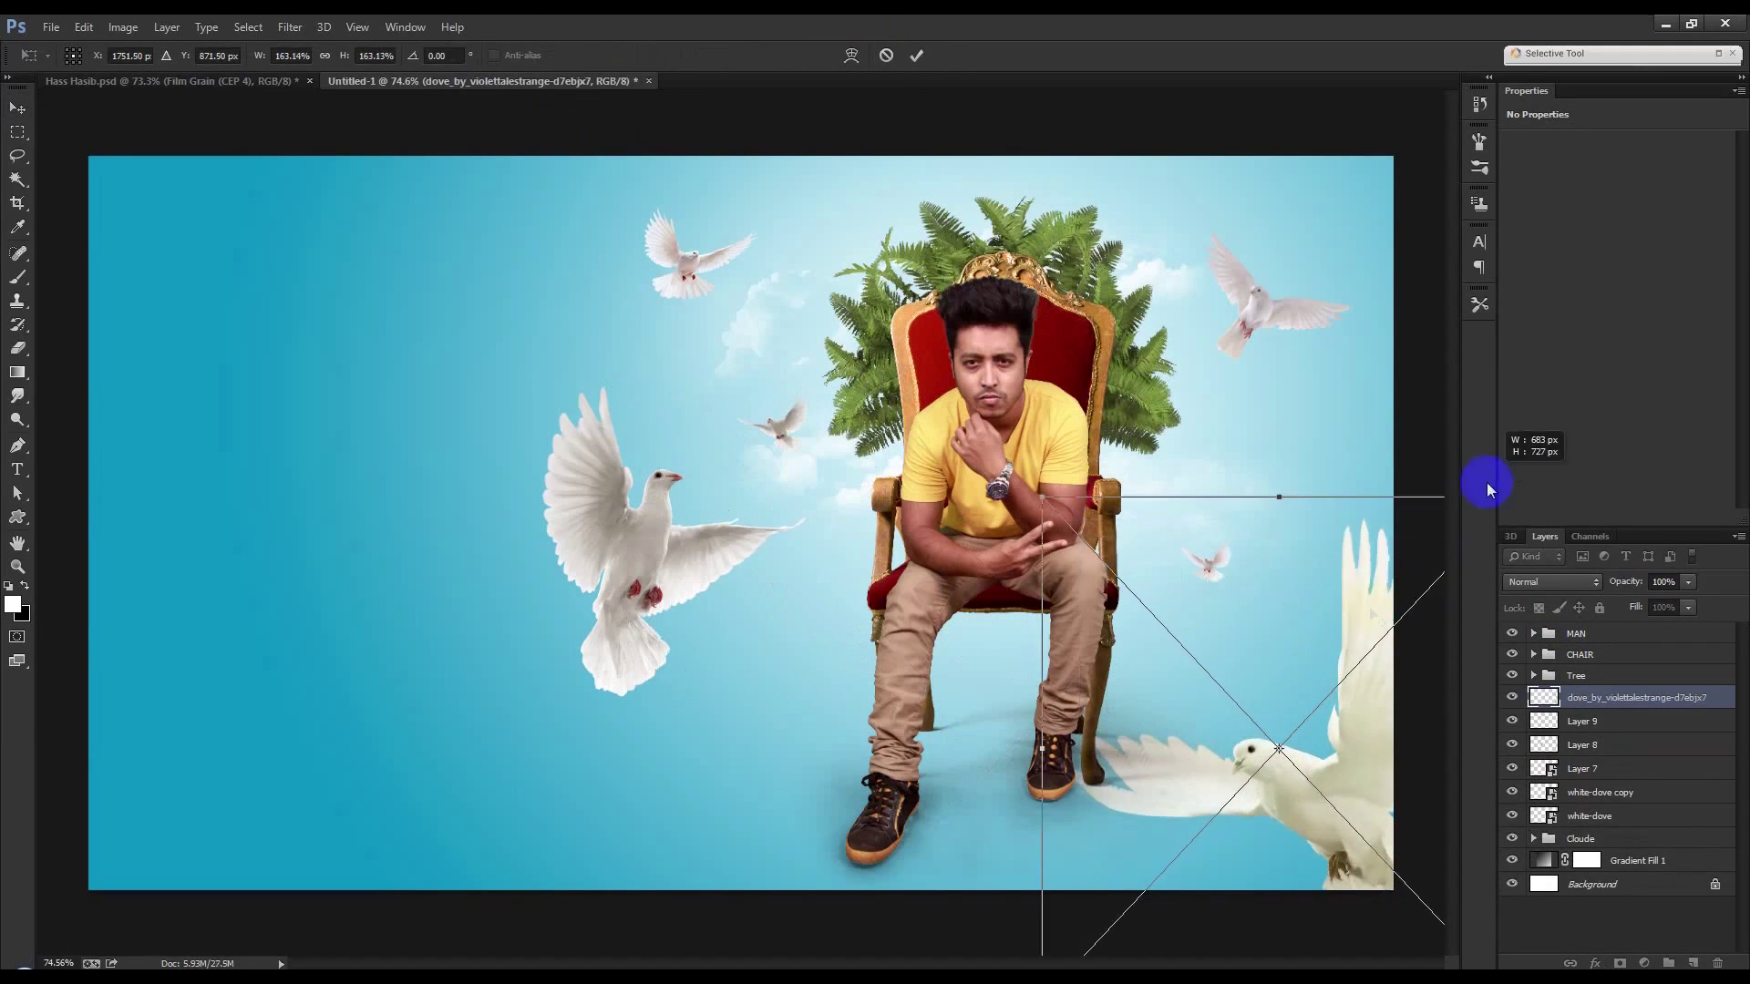
click(1620, 713)
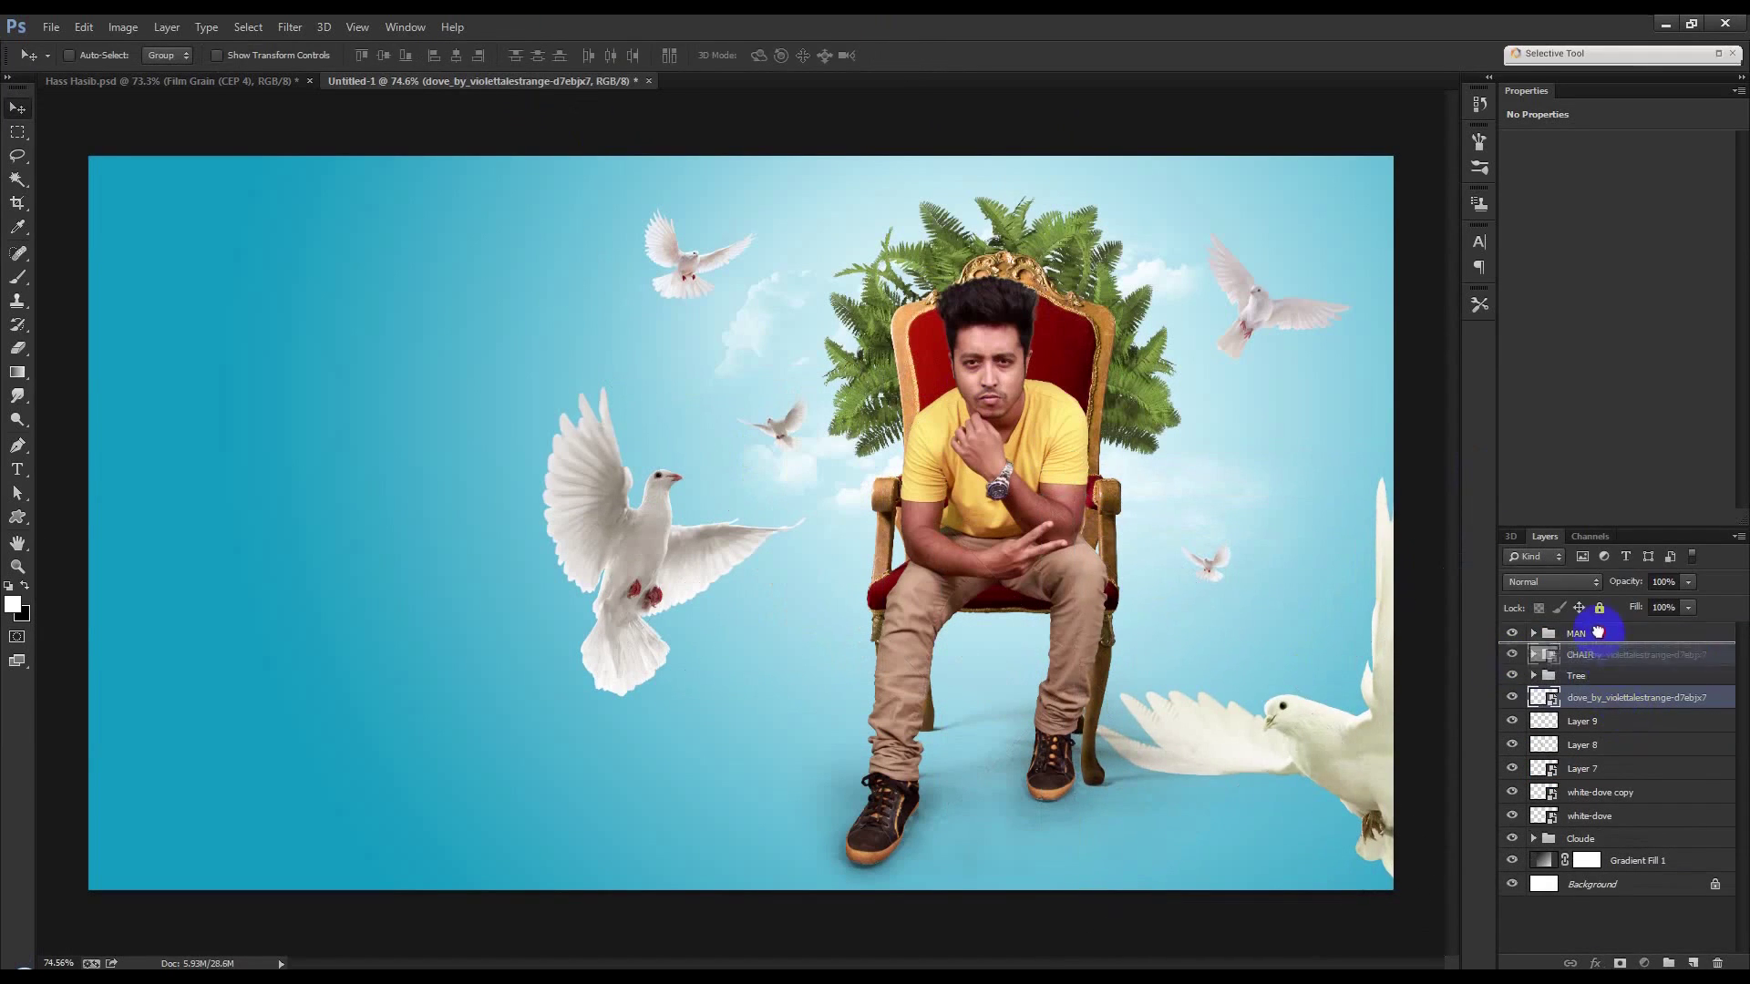
drag(1616, 704, 1617, 629)
drag(1226, 607, 1212, 663)
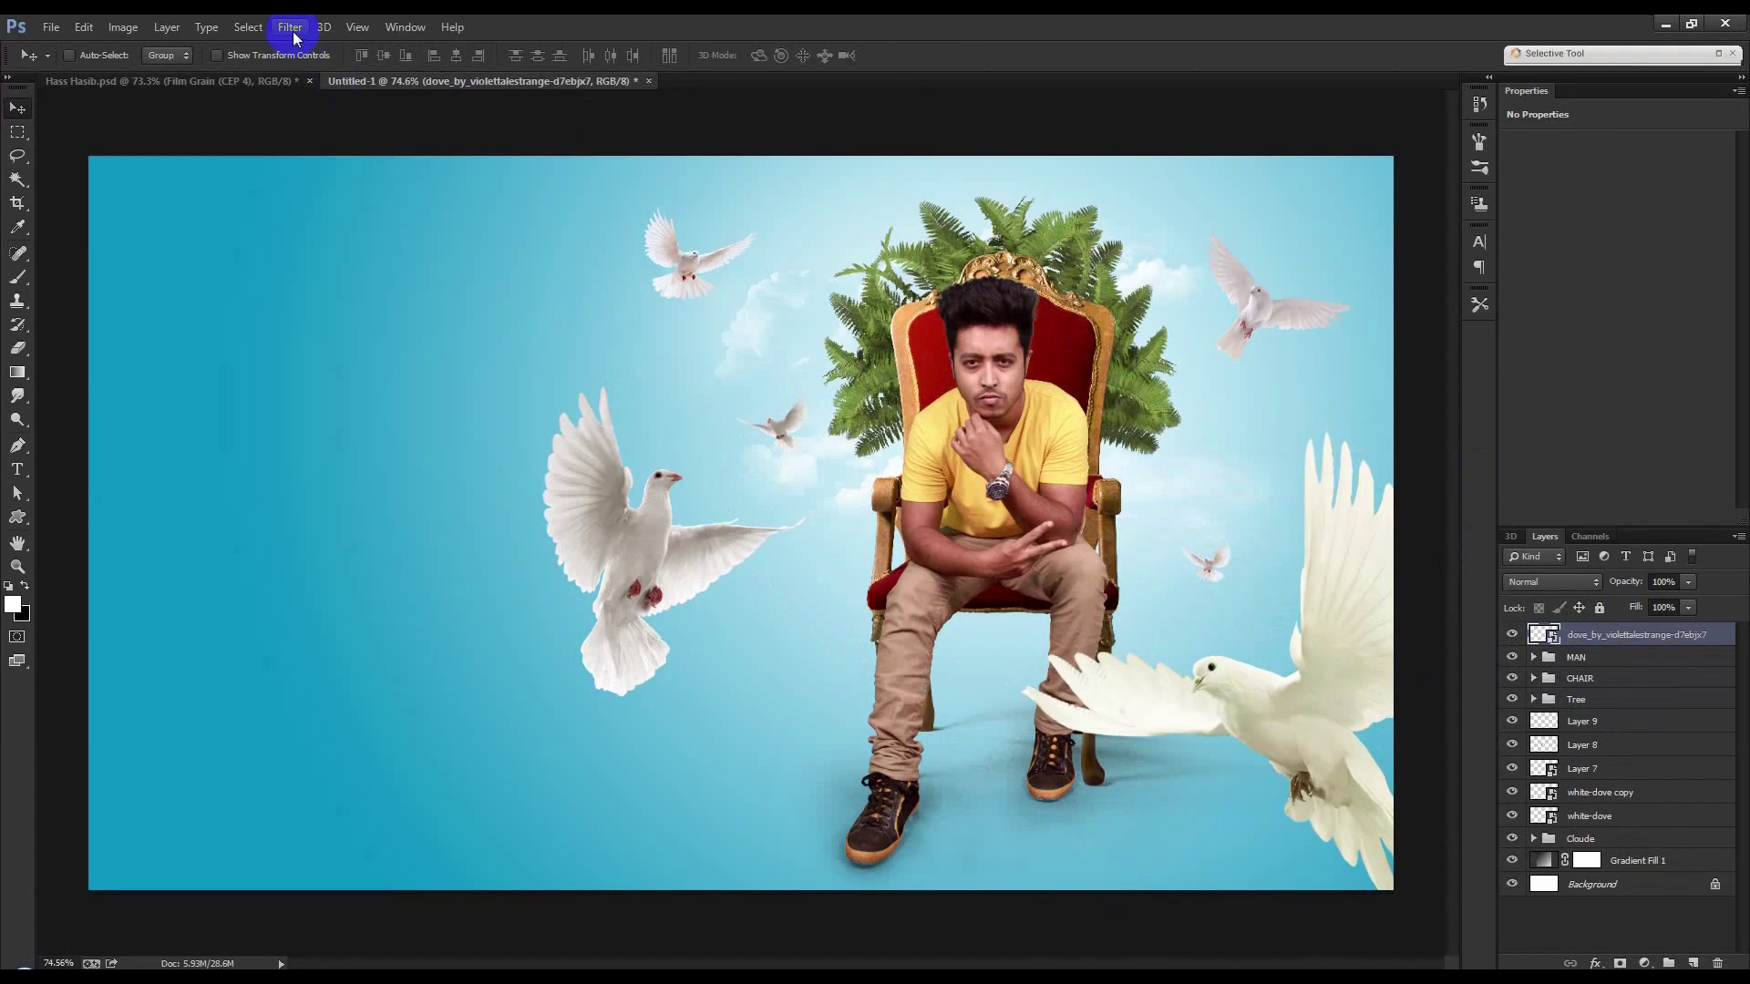
Rasterize the dove layer, make it Black & White, and apply a 12.7 px Gaussian Blur.
right_click(1613, 637)
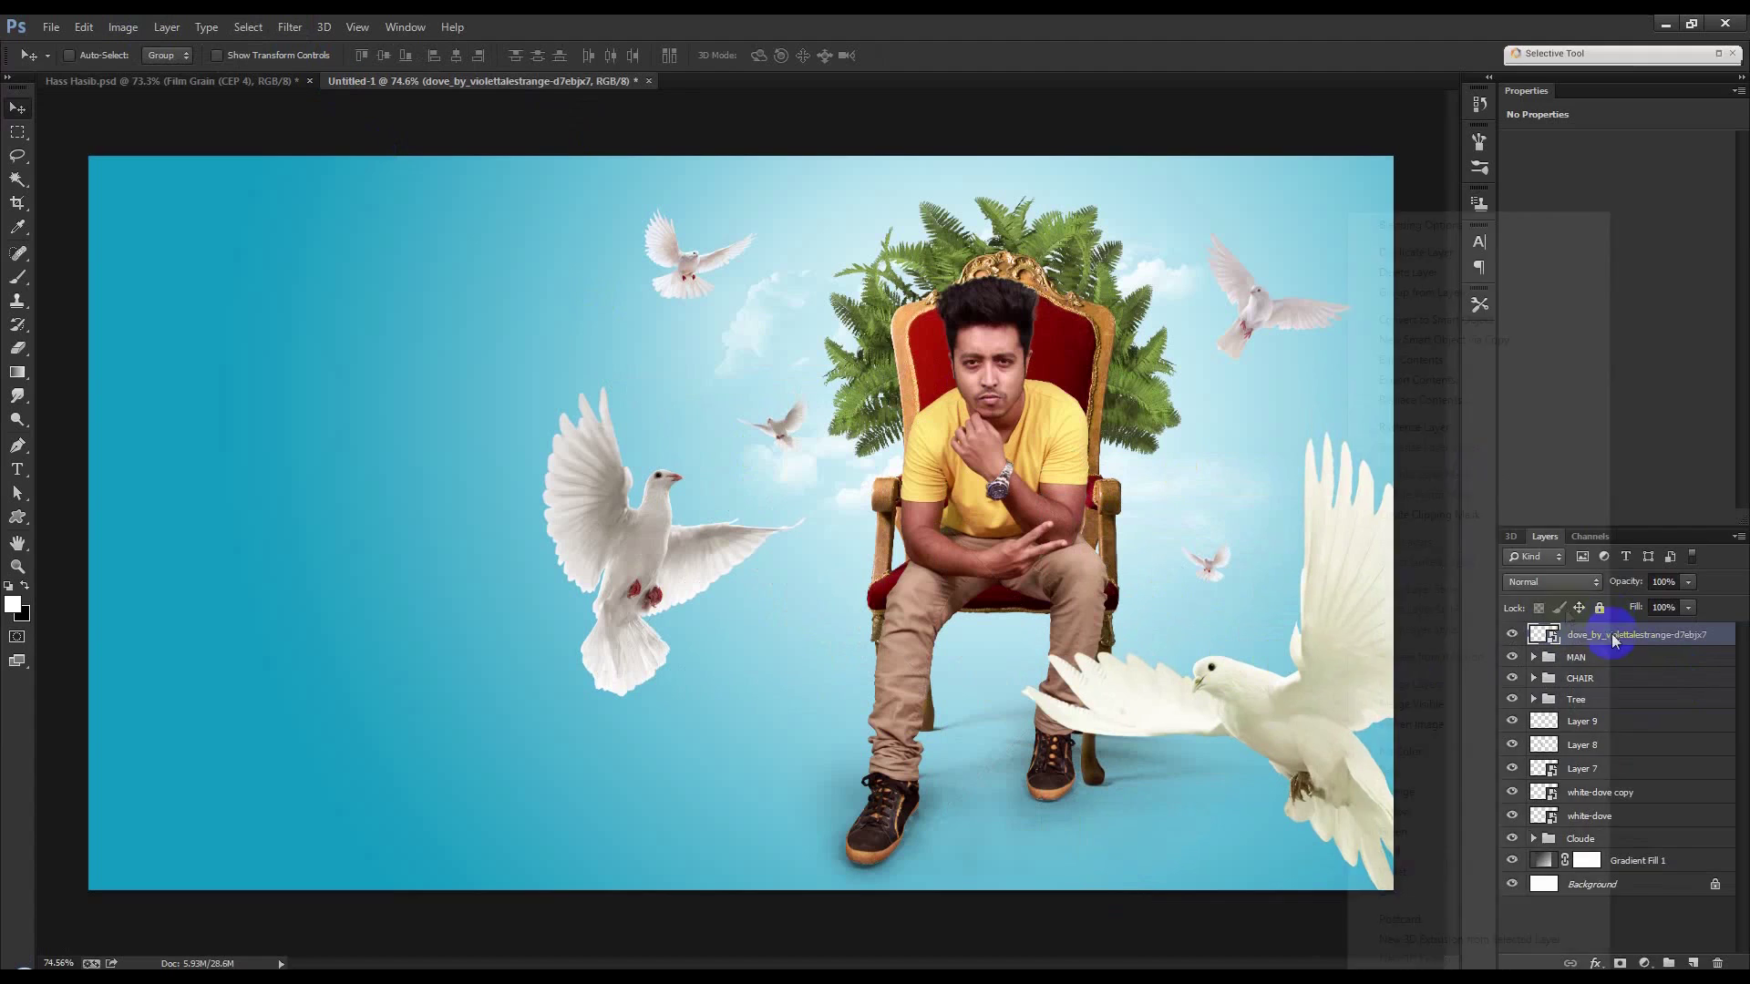
click(1449, 427)
click(110, 26)
mouse_move(149, 74)
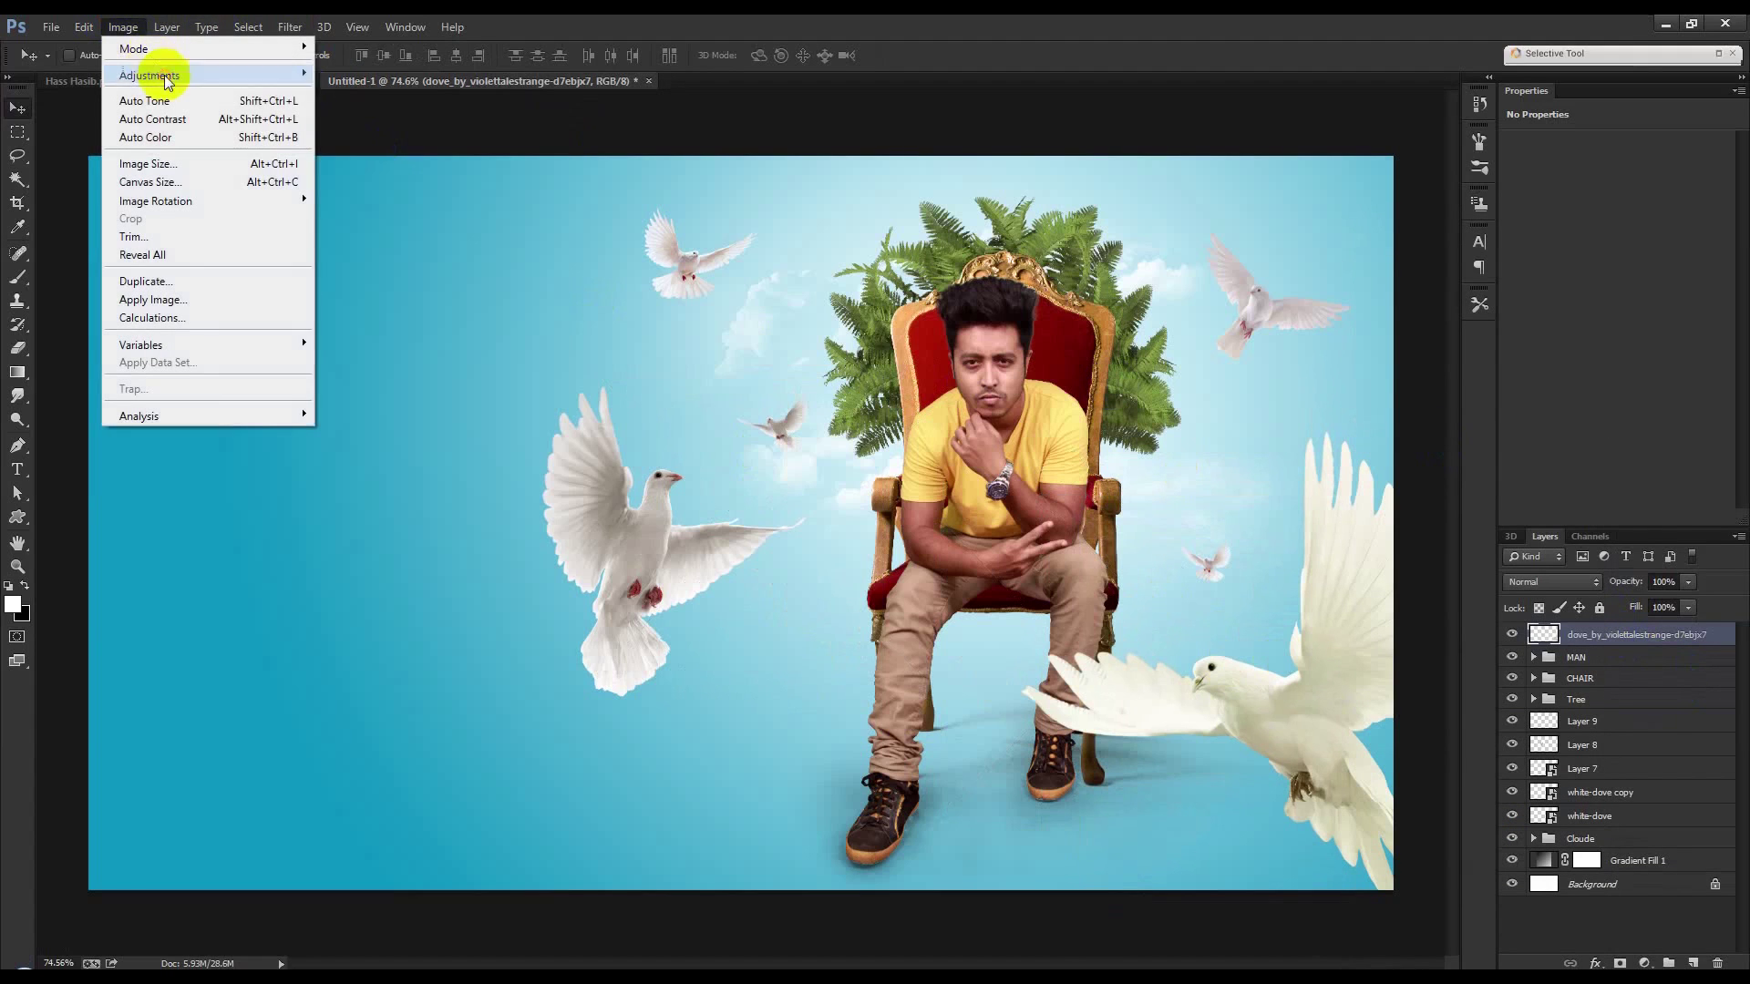
click(392, 210)
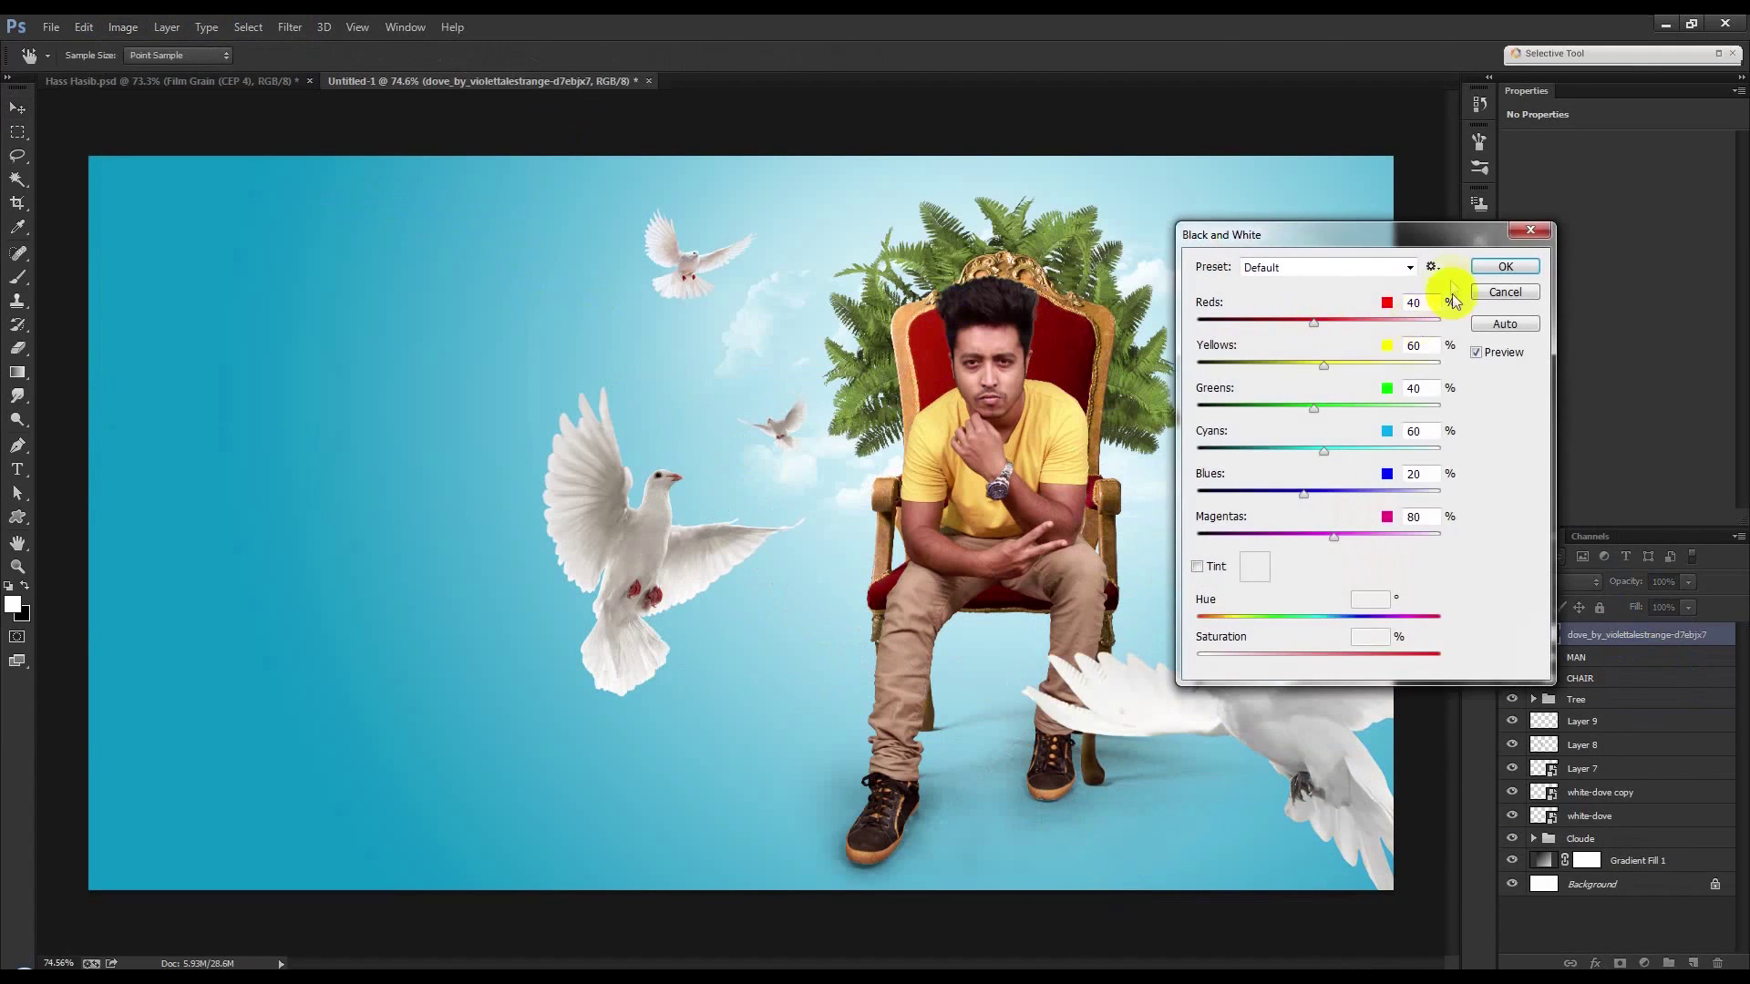
click(1502, 269)
click(289, 27)
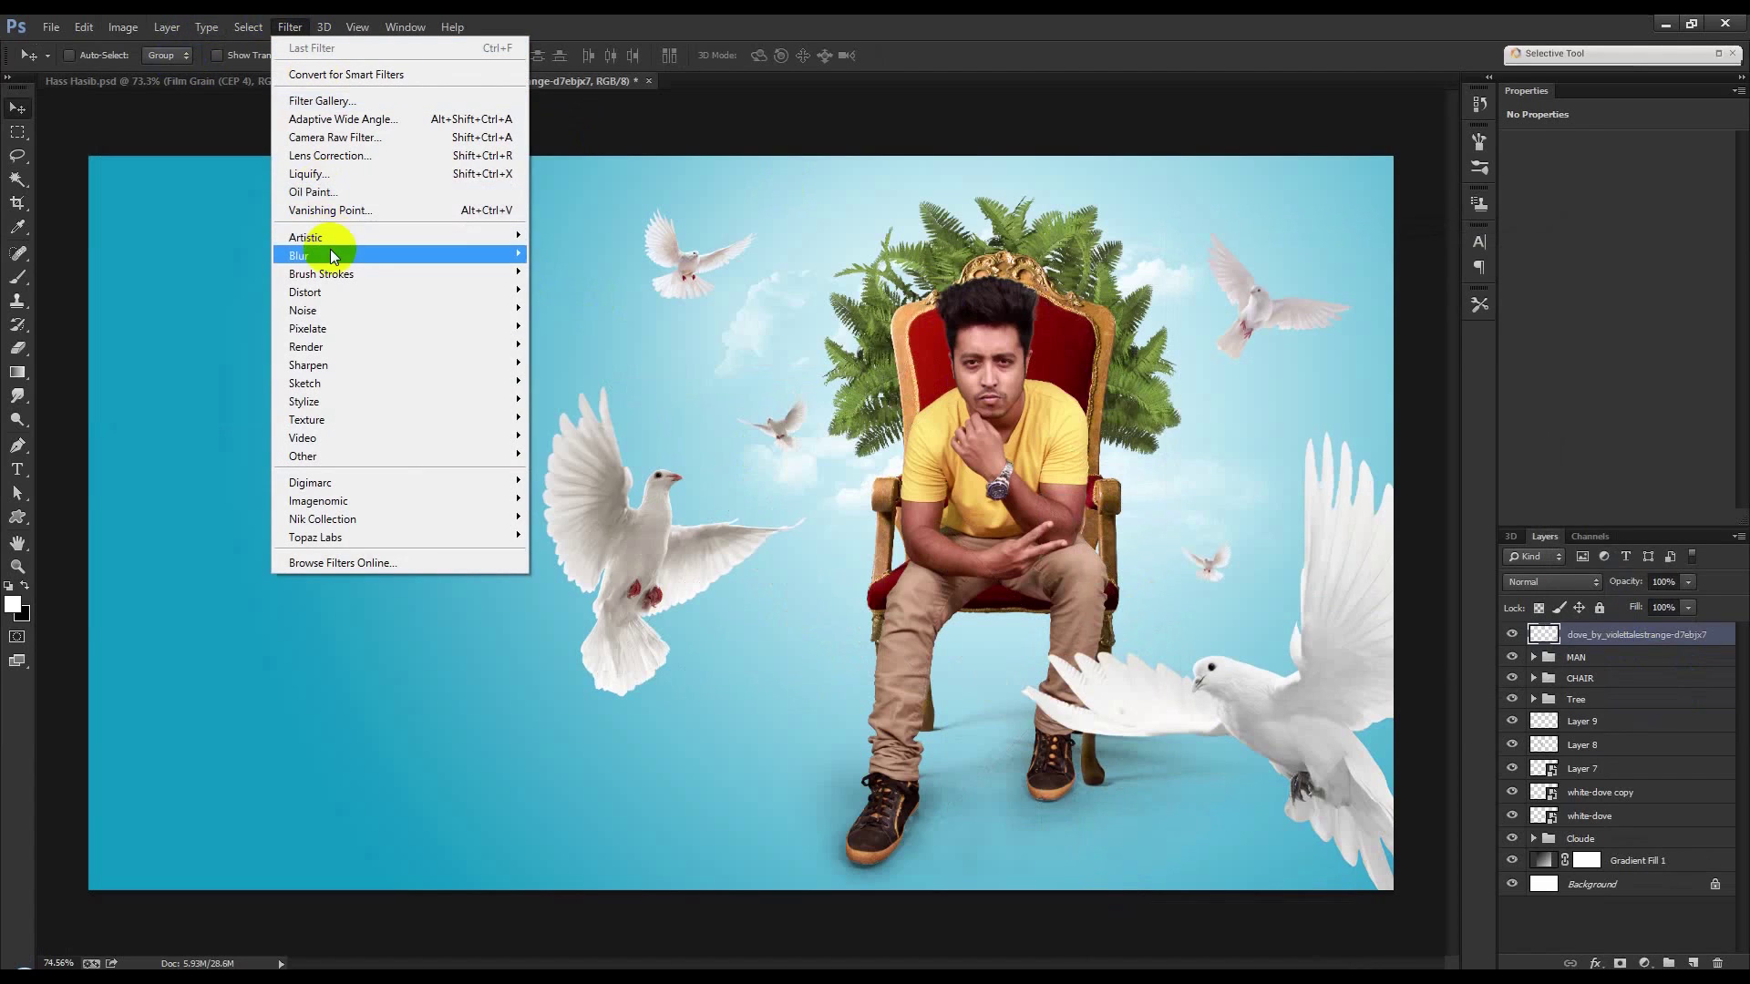
click(625, 383)
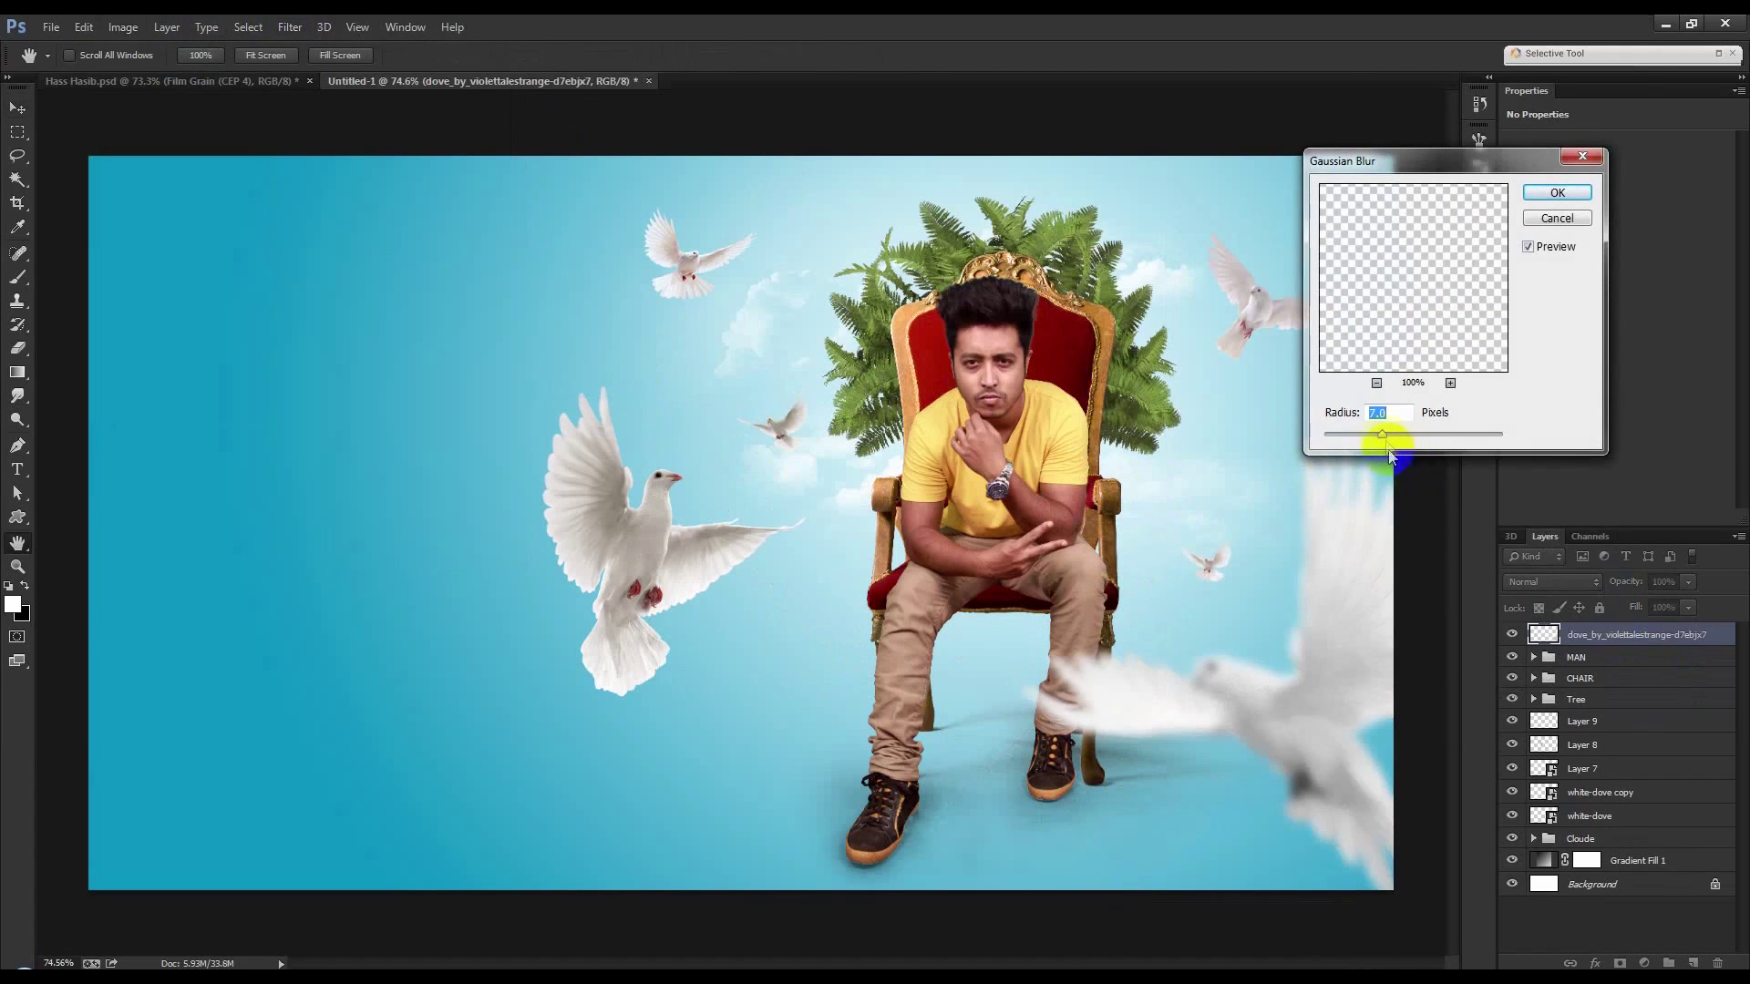
drag(1397, 436, 1397, 434)
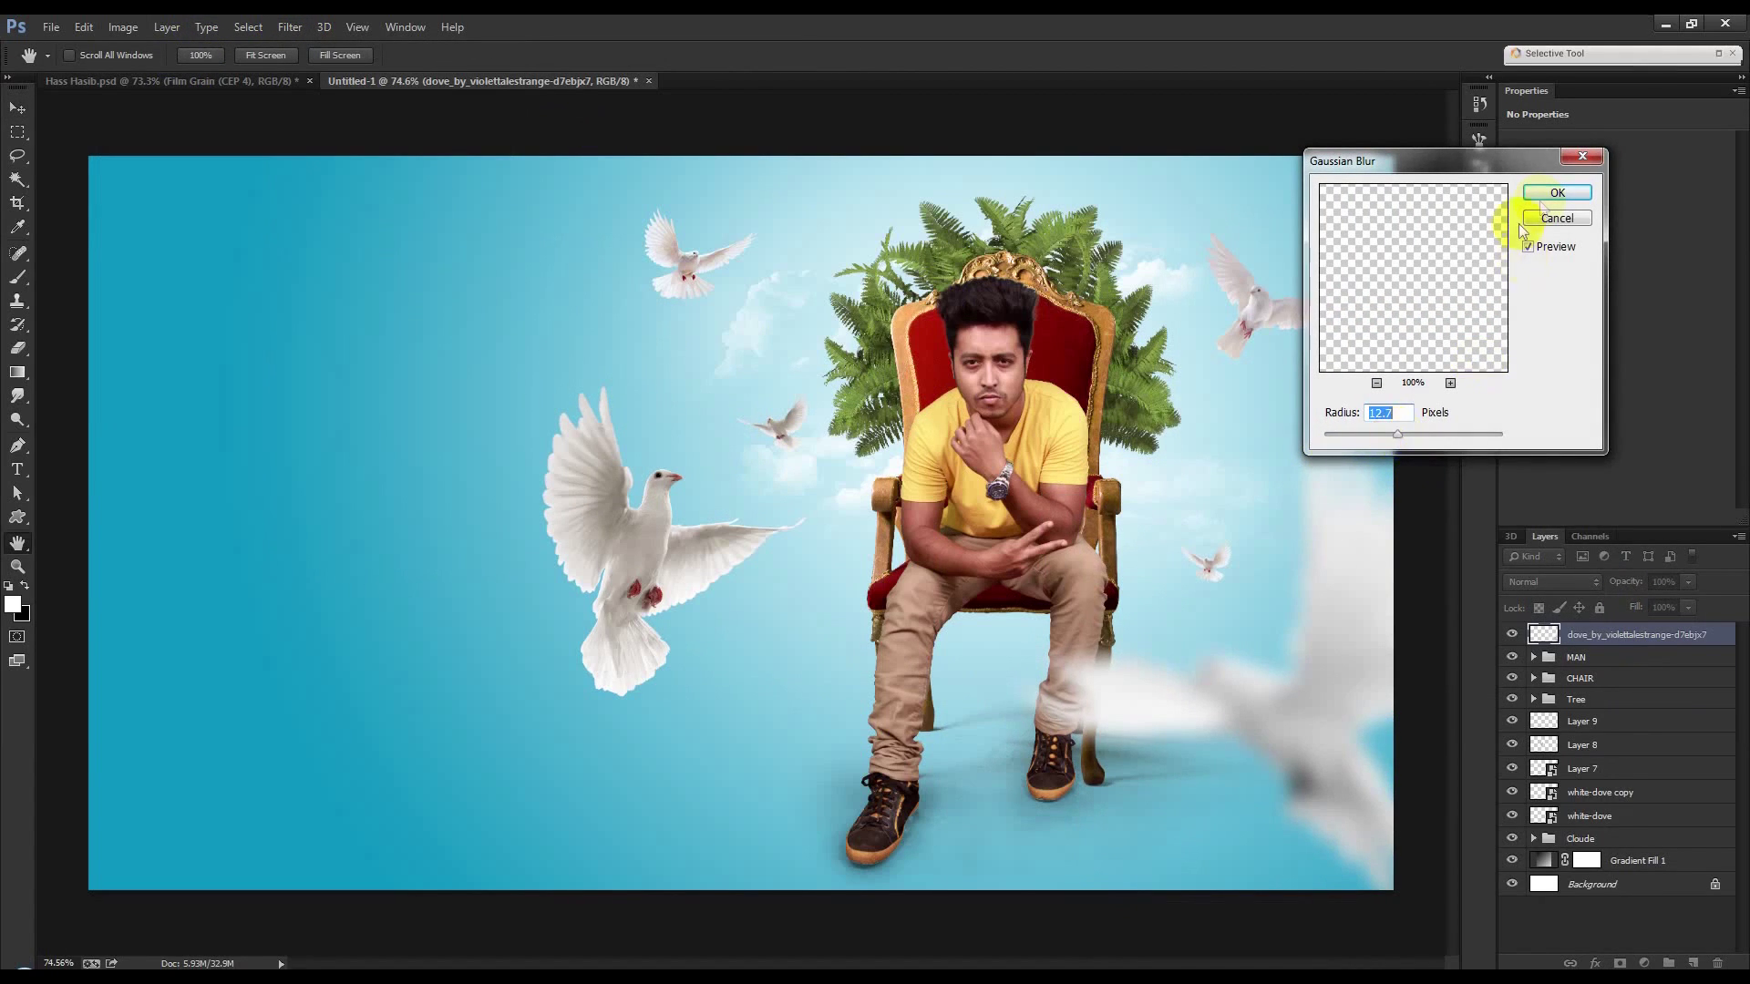
click(1559, 193)
Enlarge the blurred dove to about 132% and fit it into the bottom-right corner.
key(ctrl+t)
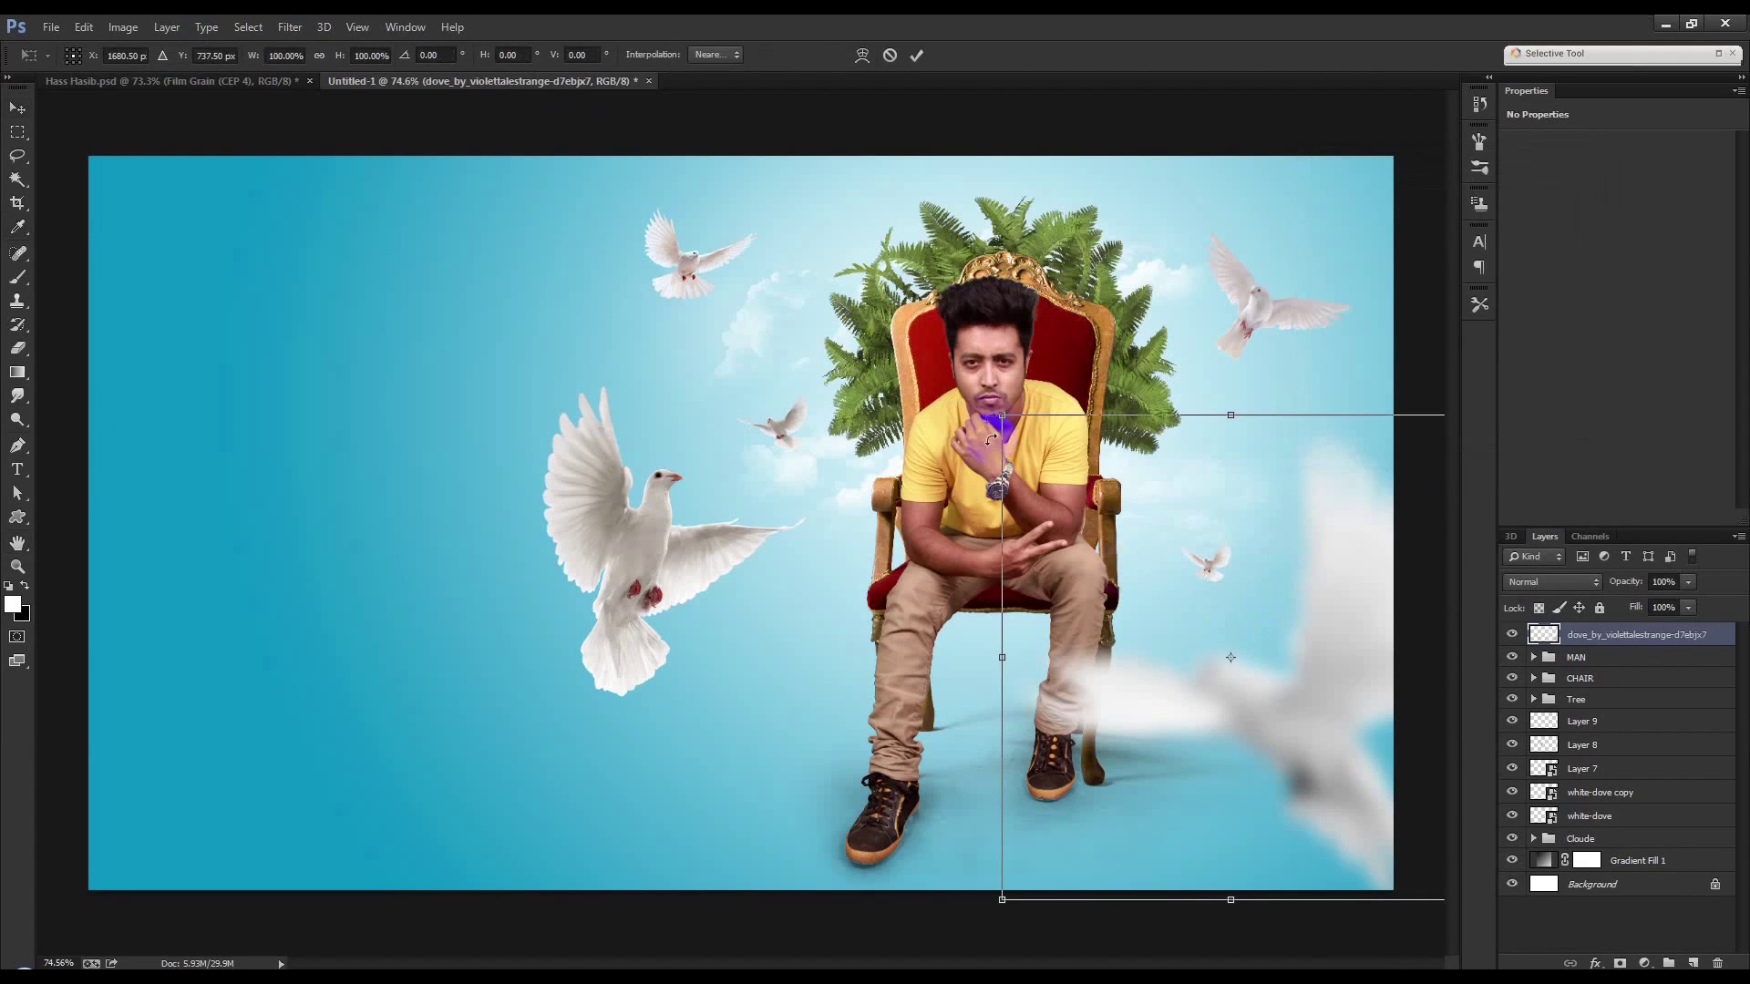
drag(1000, 414, 978, 343)
drag(1164, 547, 1367, 313)
key(Return)
drag(1178, 475, 1187, 475)
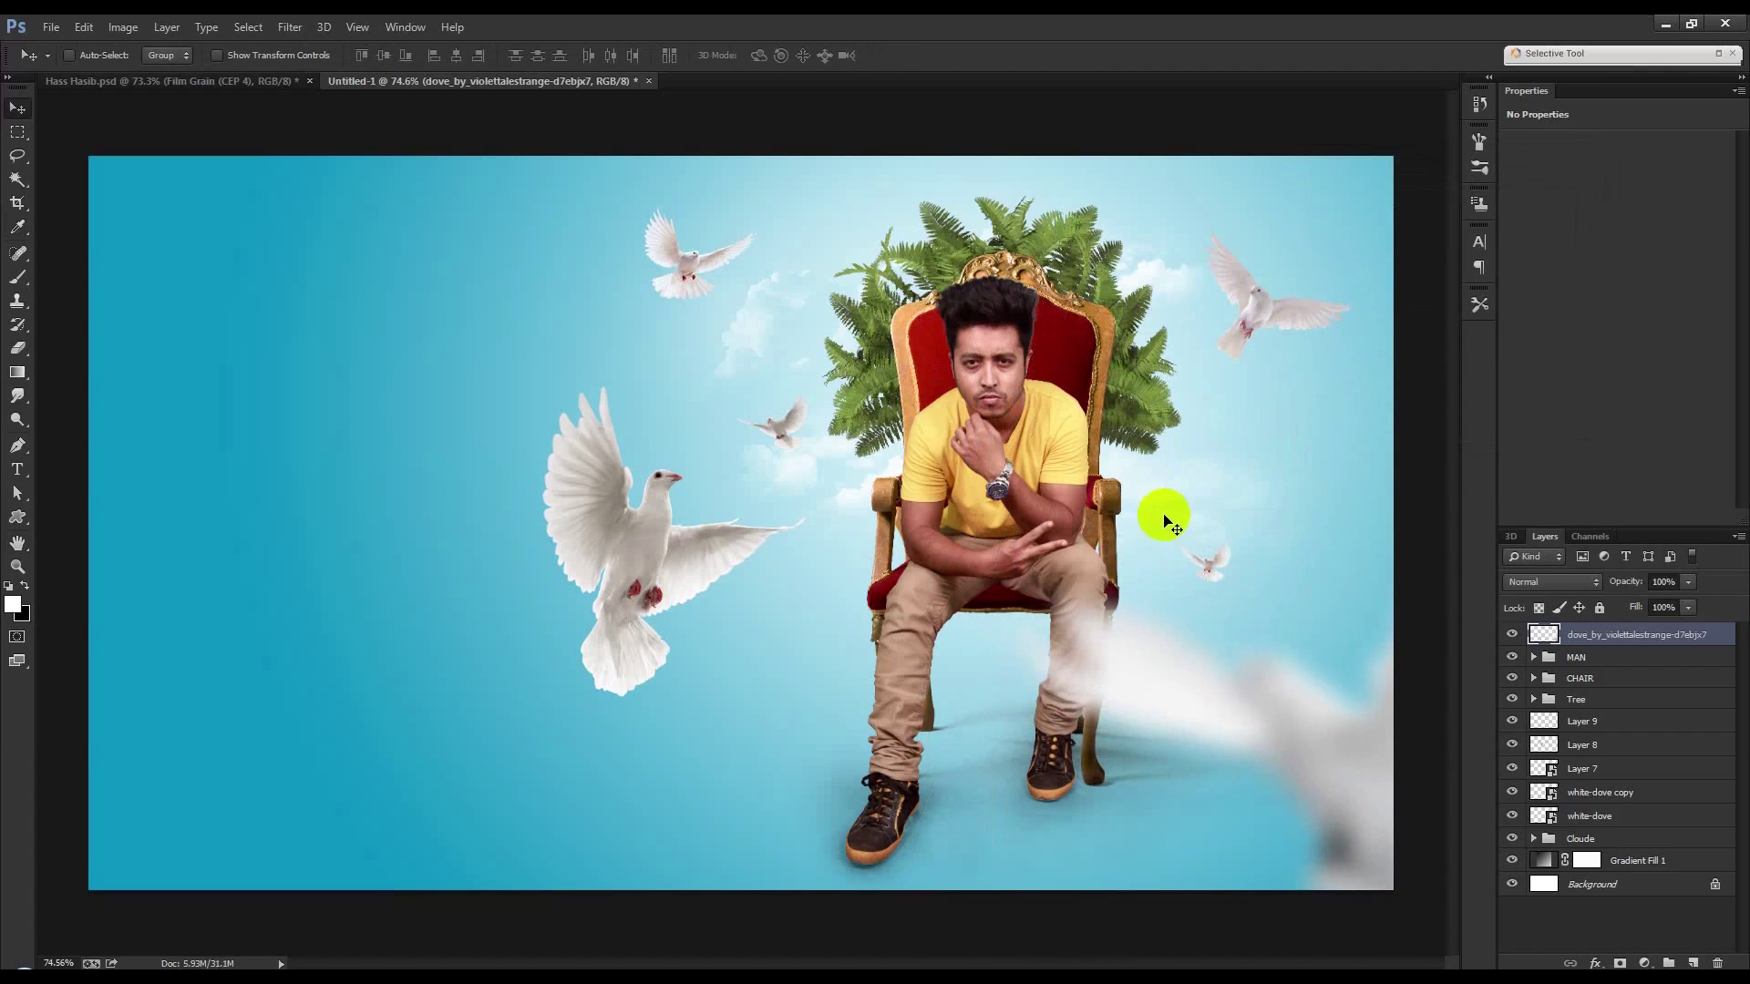
Apply a Gaussian blur to Layer 9, the small dove.
click(1586, 724)
click(290, 28)
mouse_move(299, 255)
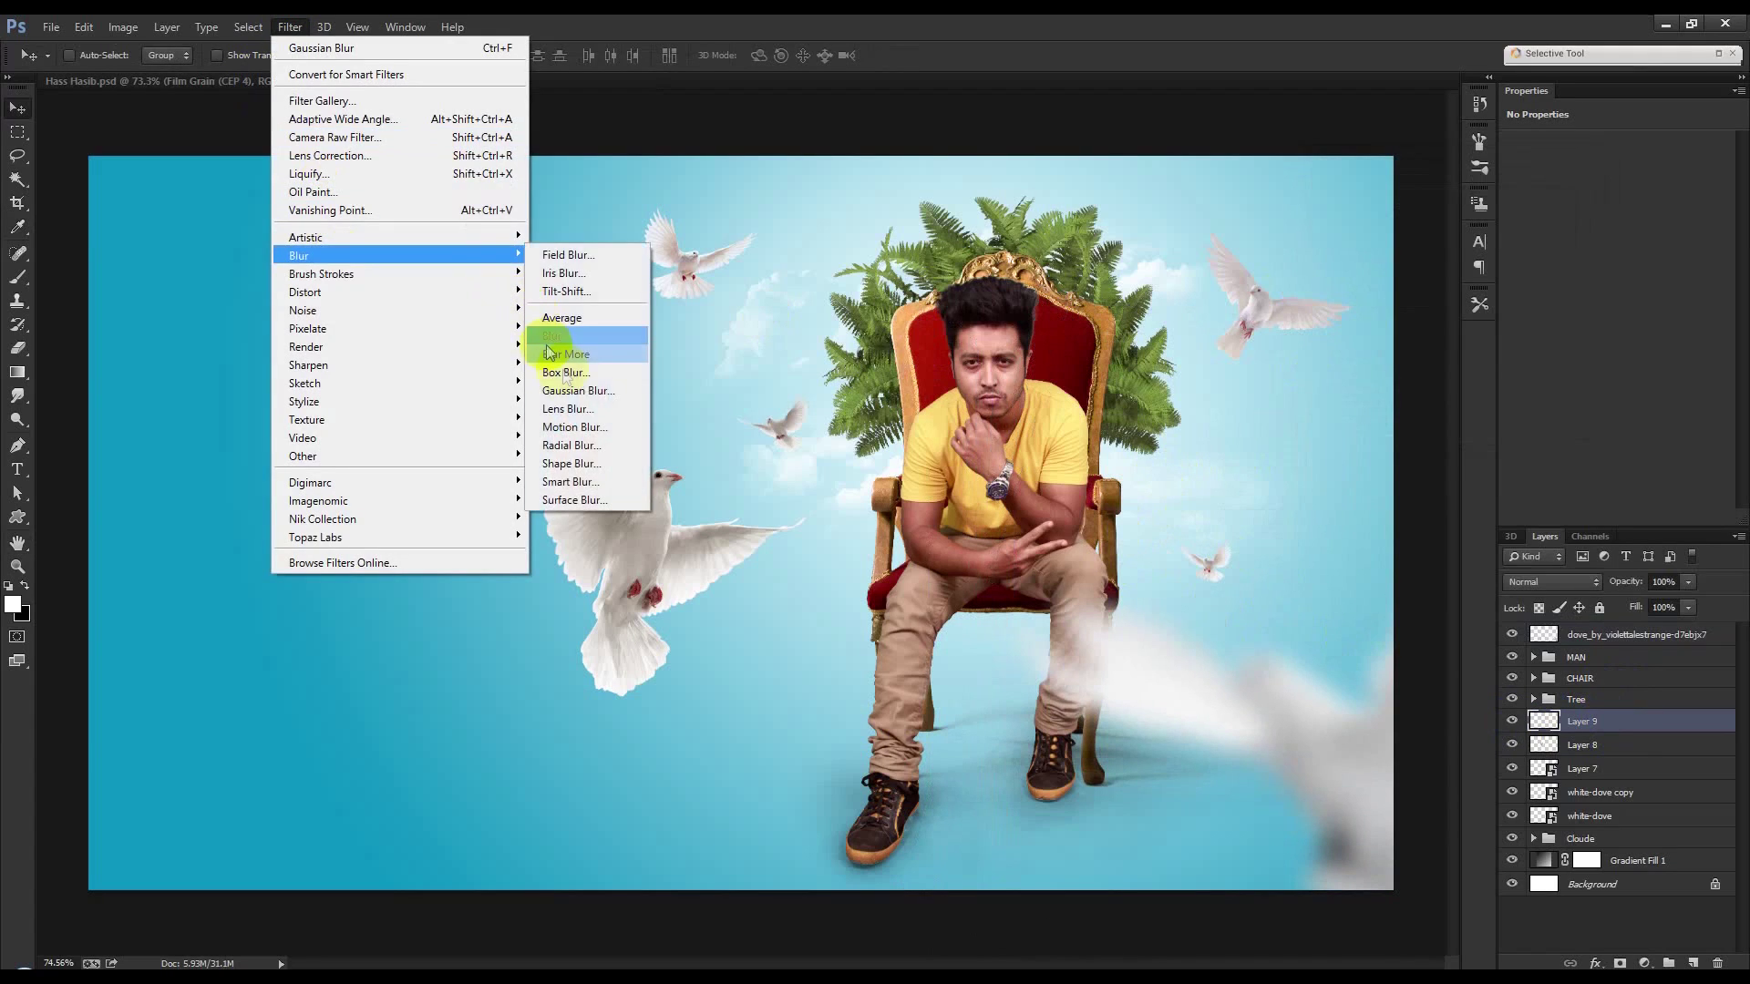
click(629, 390)
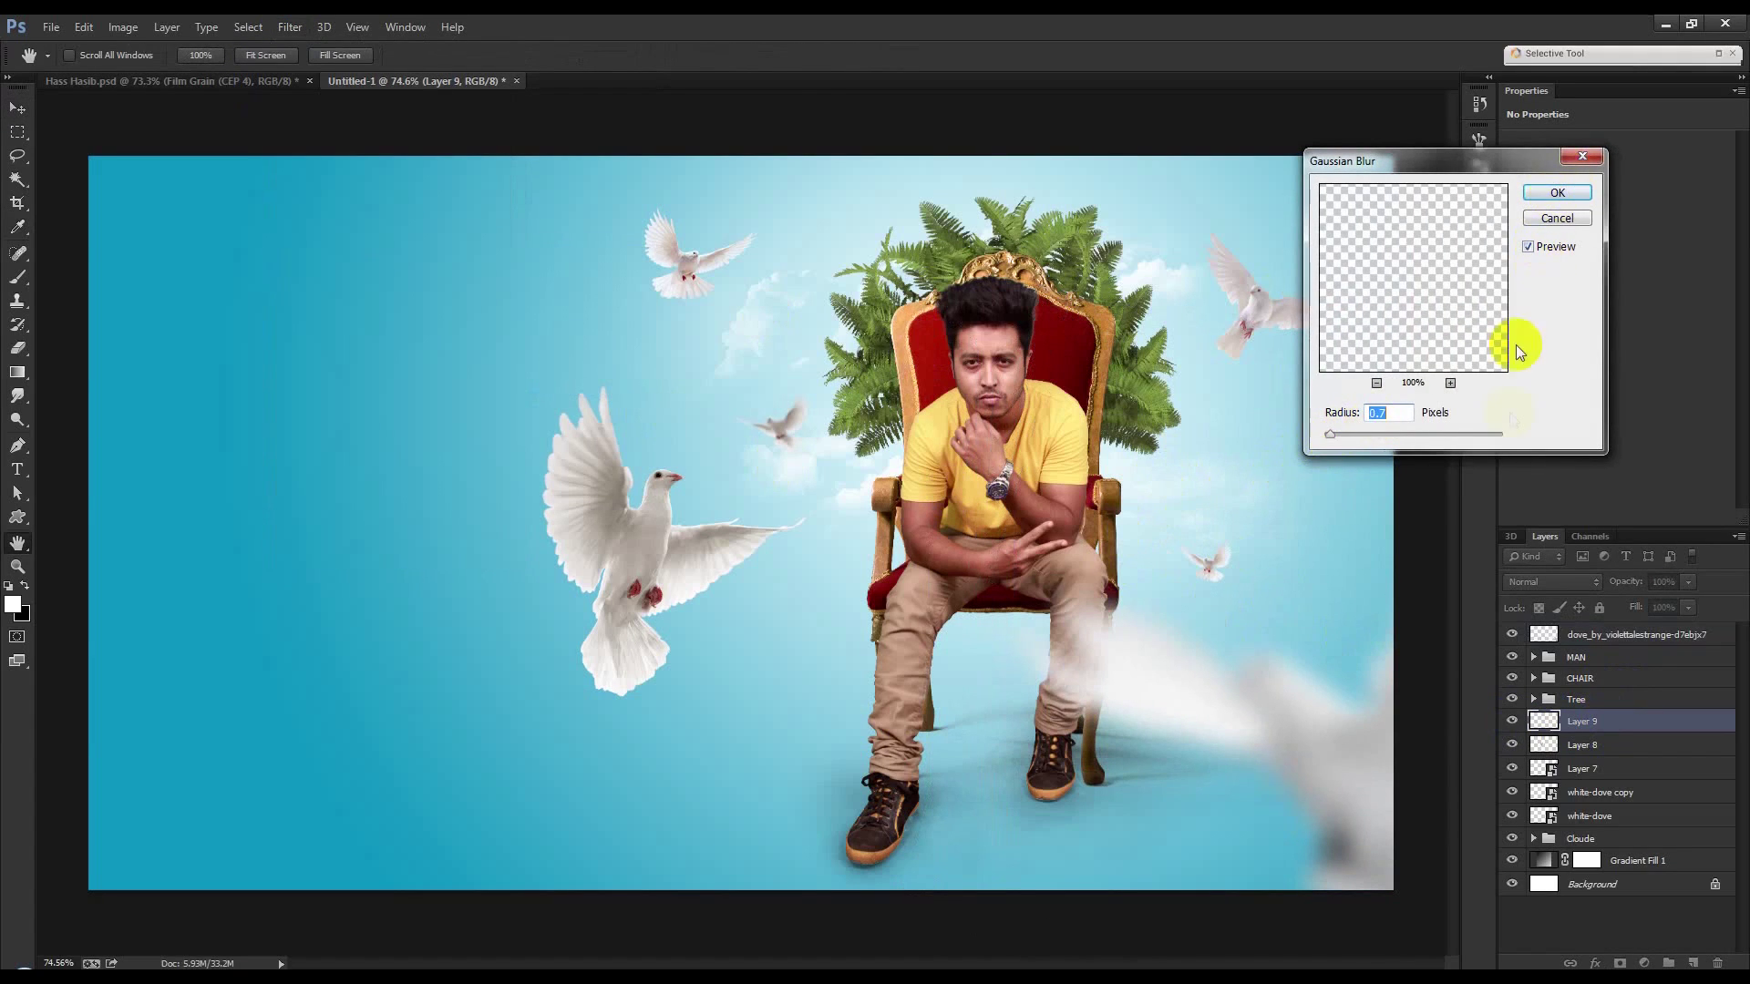
click(1557, 193)
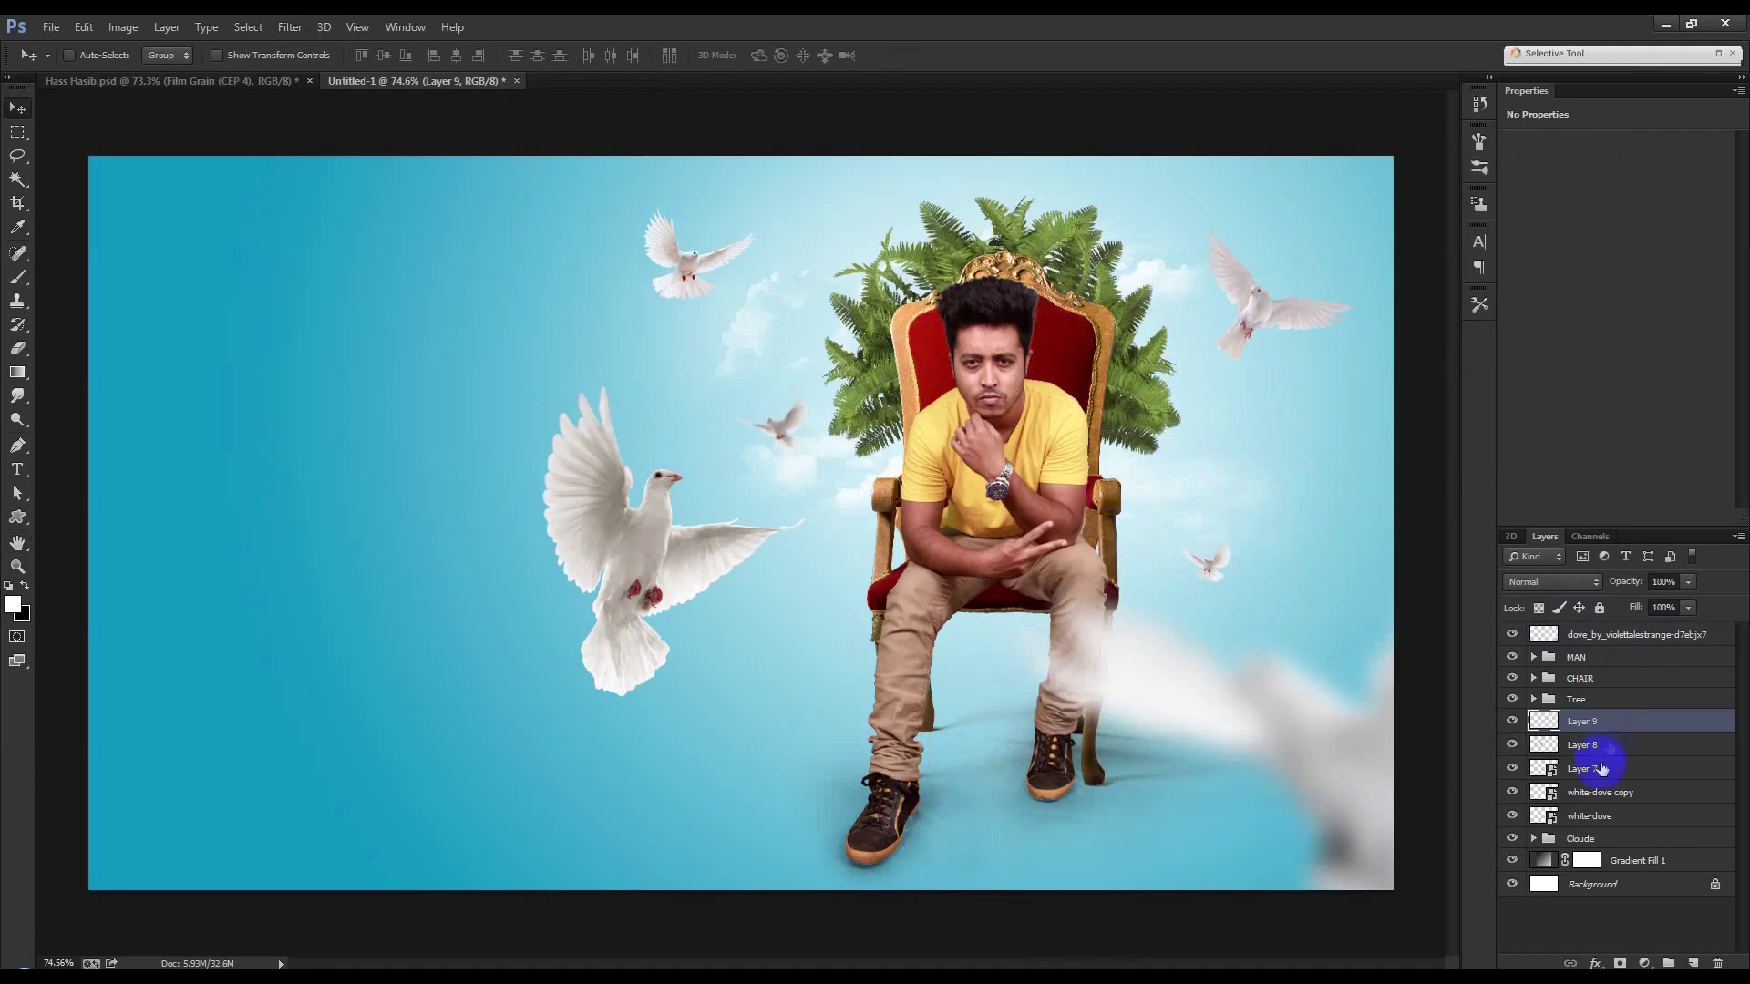
Try nudging the Layer 8 dove and undo it, then bring in the white feather stock PNG.
click(1610, 748)
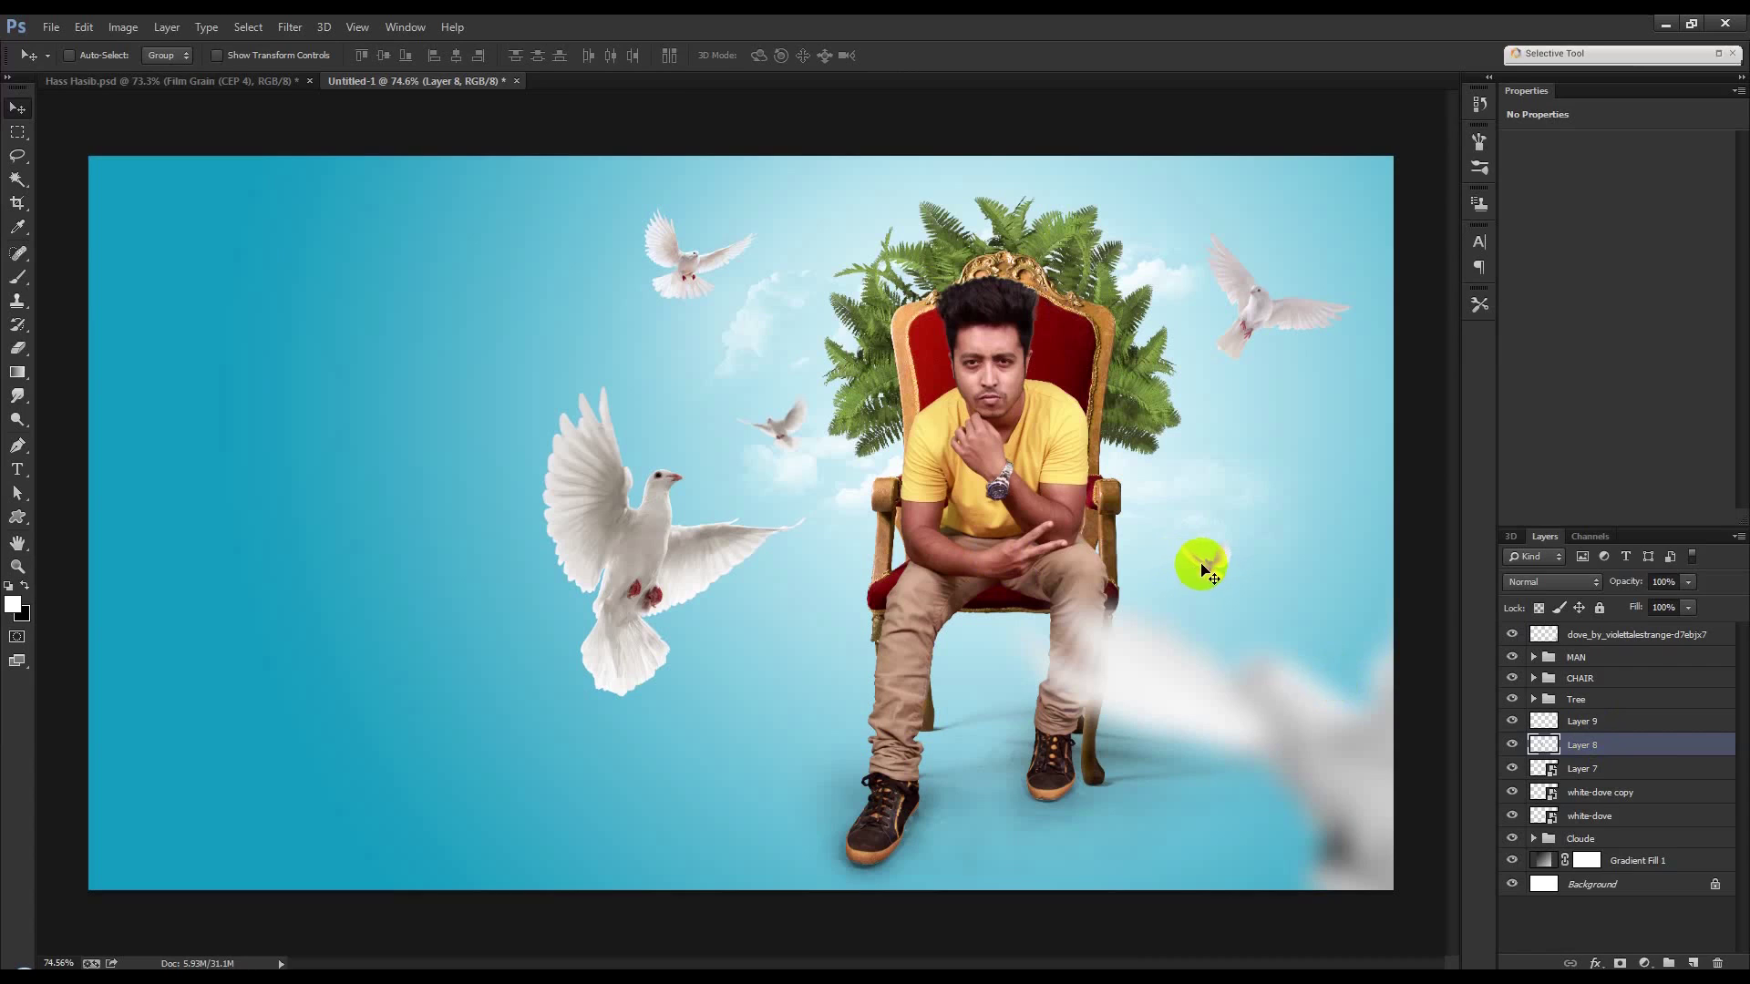
drag(1113, 568, 1137, 588)
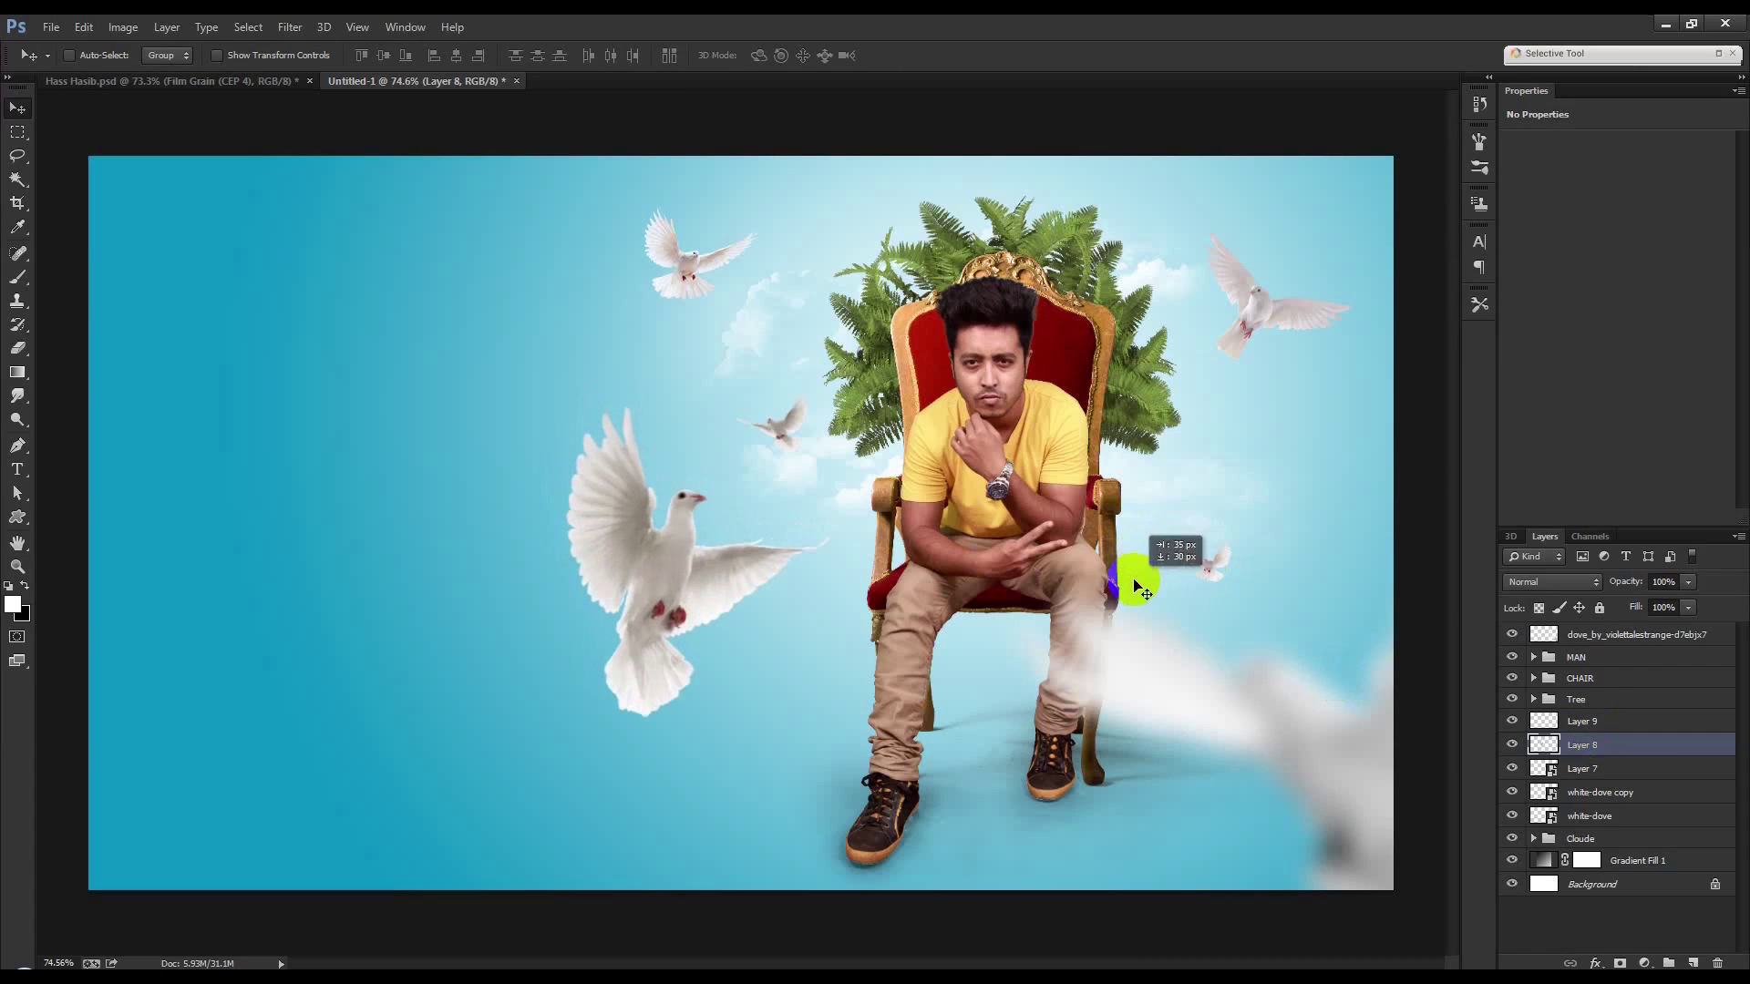
key(ctrl+z)
ctrl+click(1131, 578)
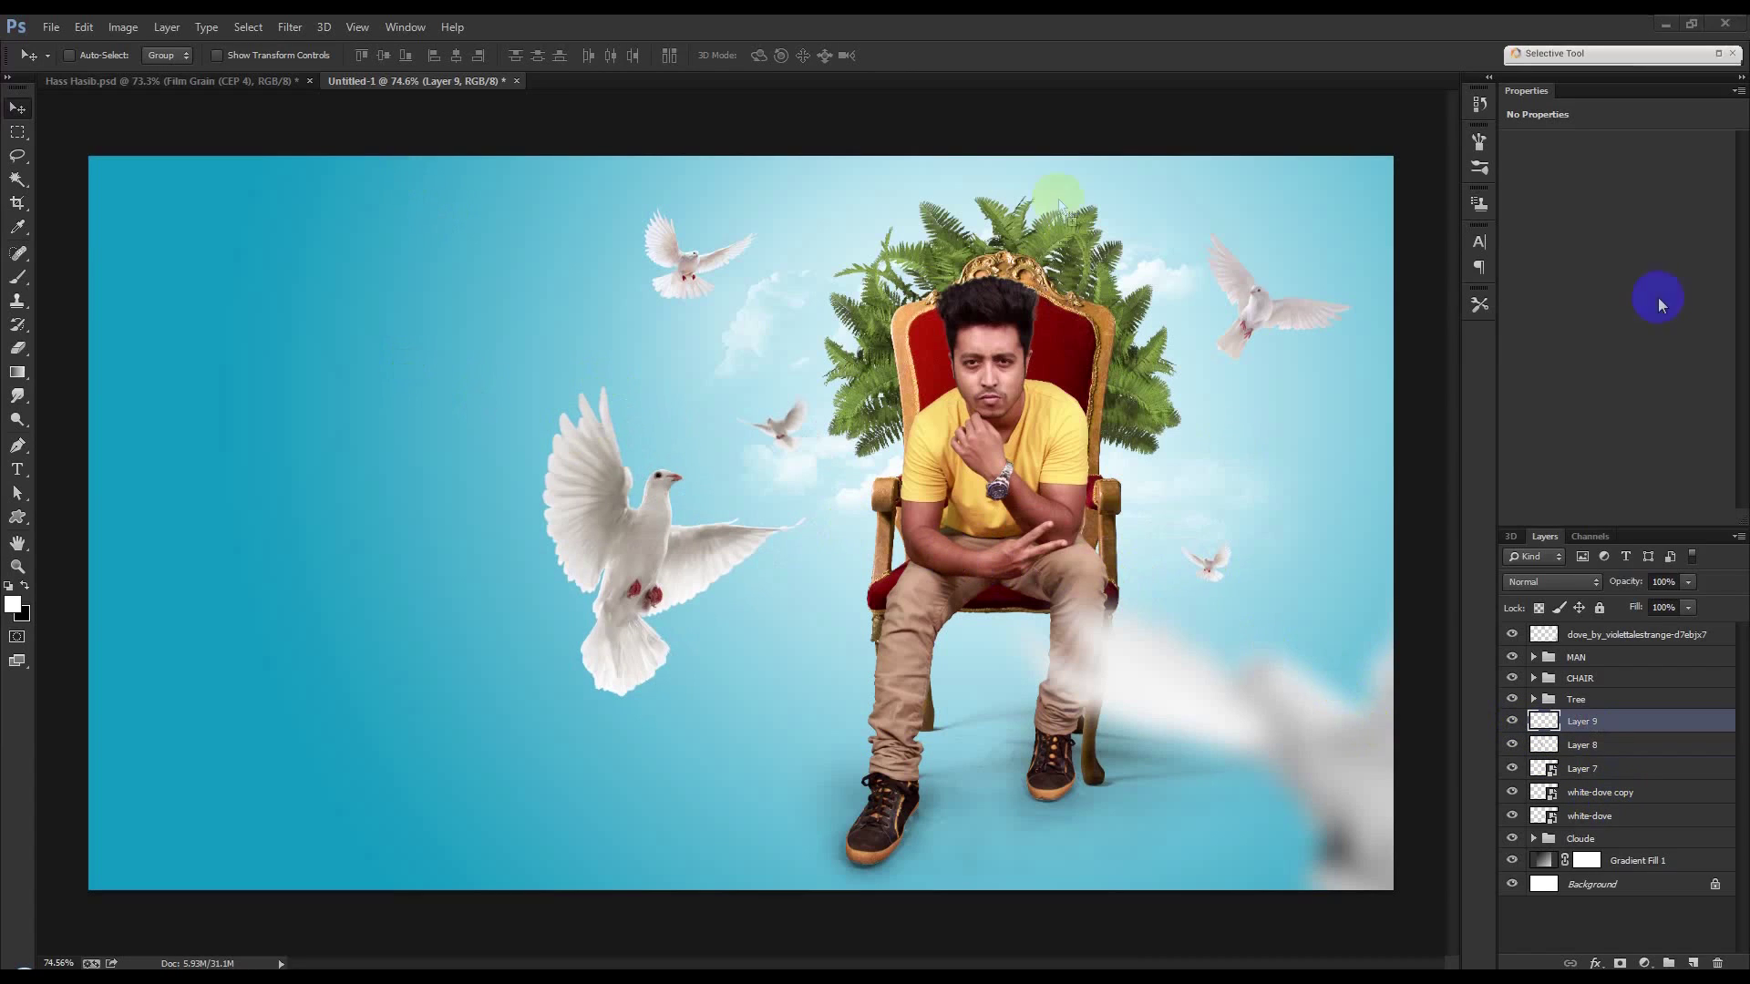
drag(1659, 297, 937, 125)
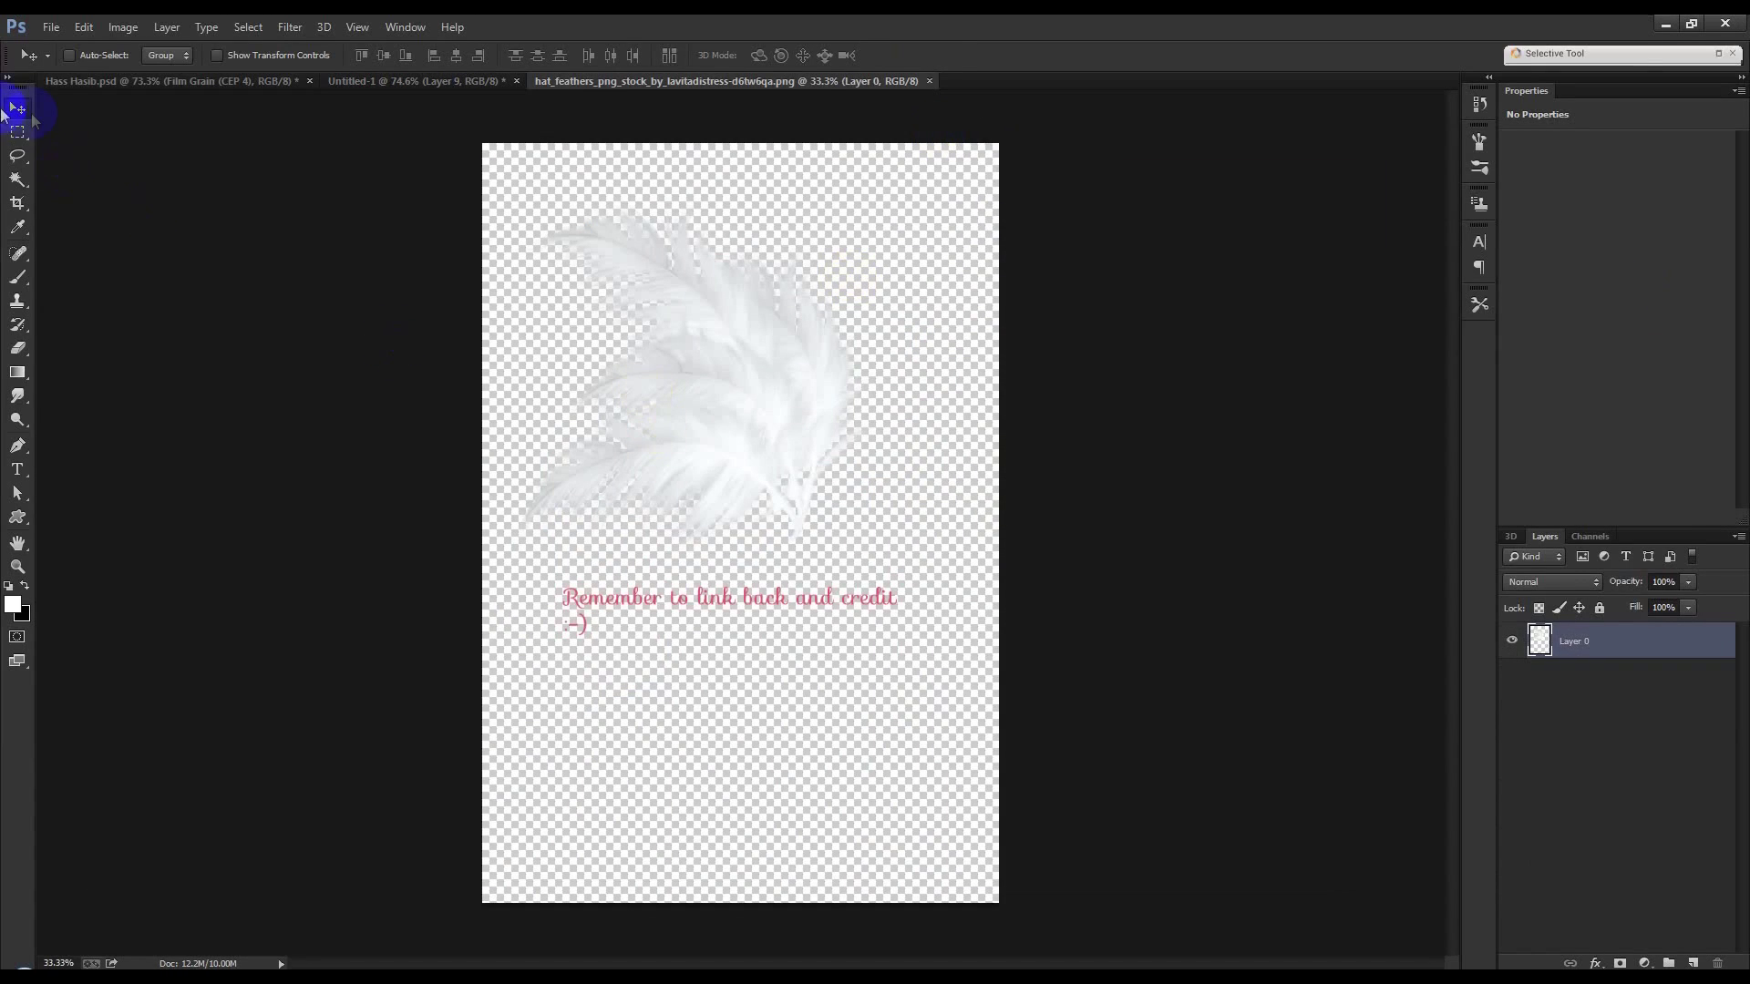
Erase the pink credit text from the feather image and save it.
click(20, 133)
drag(519, 580, 951, 679)
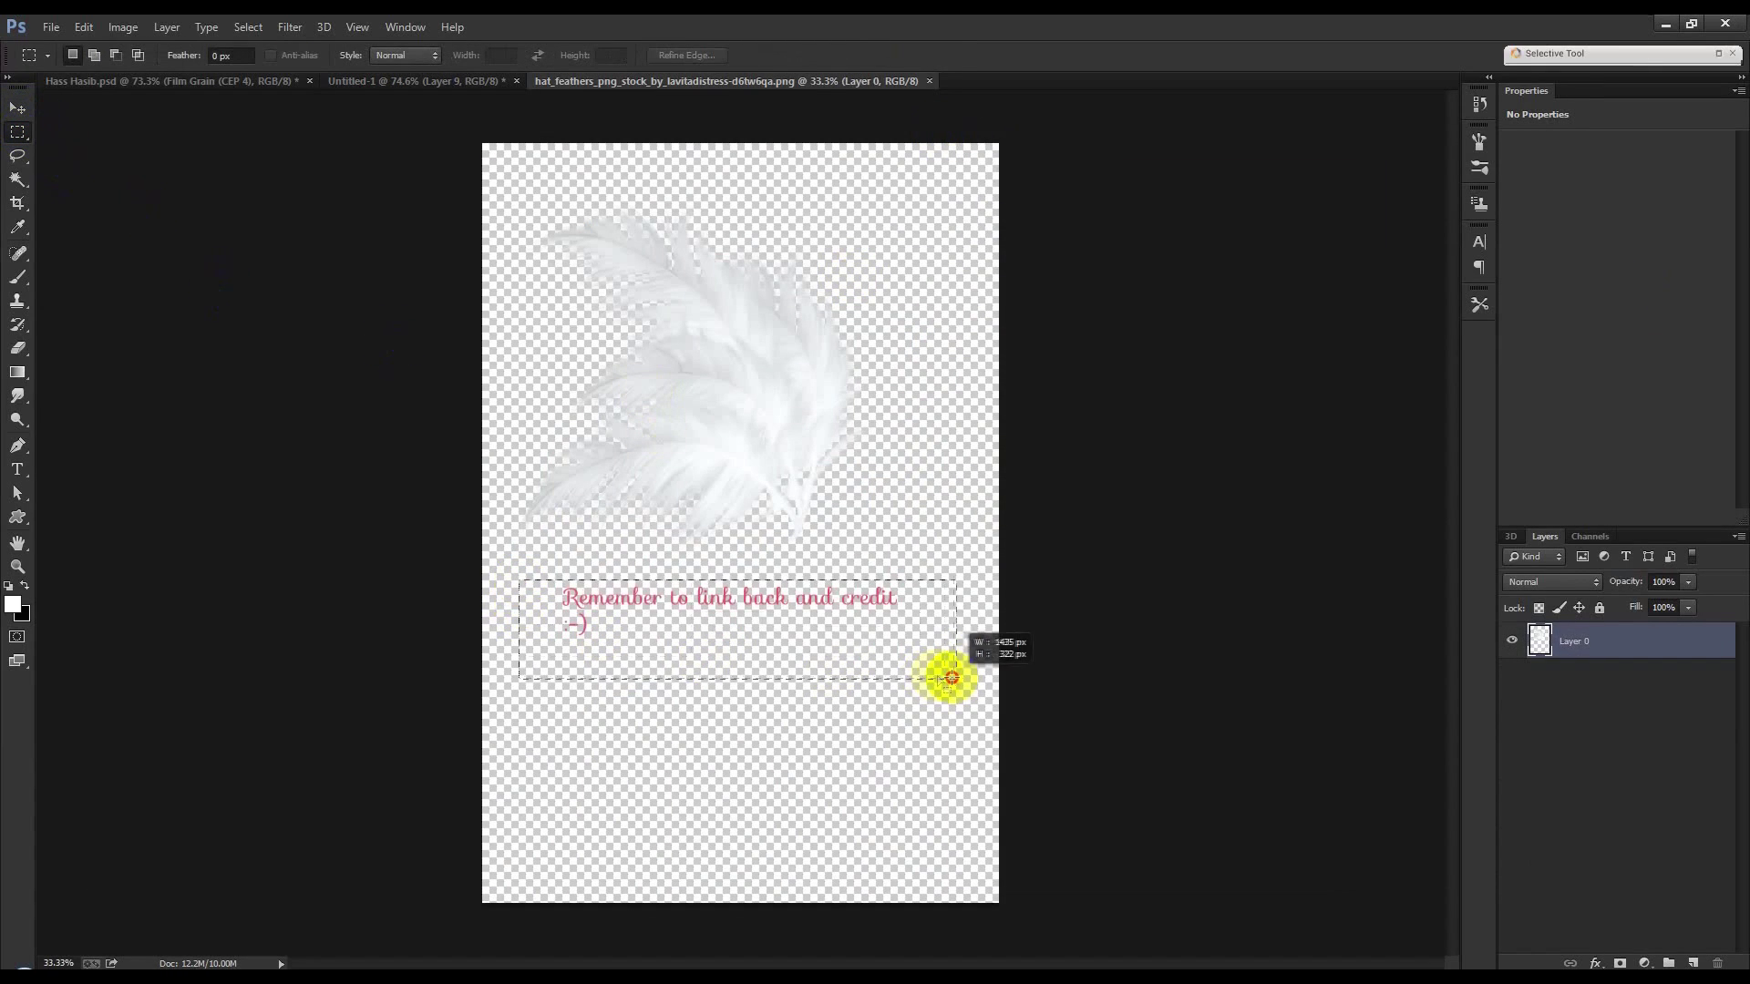
key(Delete)
key(ctrl+d)
key(ctrl+s)
Move the feather into the poster and shrink it to about a tenth of its size.
click(22, 114)
mouse_move(563, 293)
mouse_down()
mouse_move(374, 85)
mouse_move(671, 425)
mouse_up()
key(ctrl+t)
mouse_move(1032, 668)
mouse_down()
mouse_move(629, 243)
mouse_move(643, 233)
mouse_move(586, 203)
mouse_move(1262, 500)
mouse_up()
key(Return)
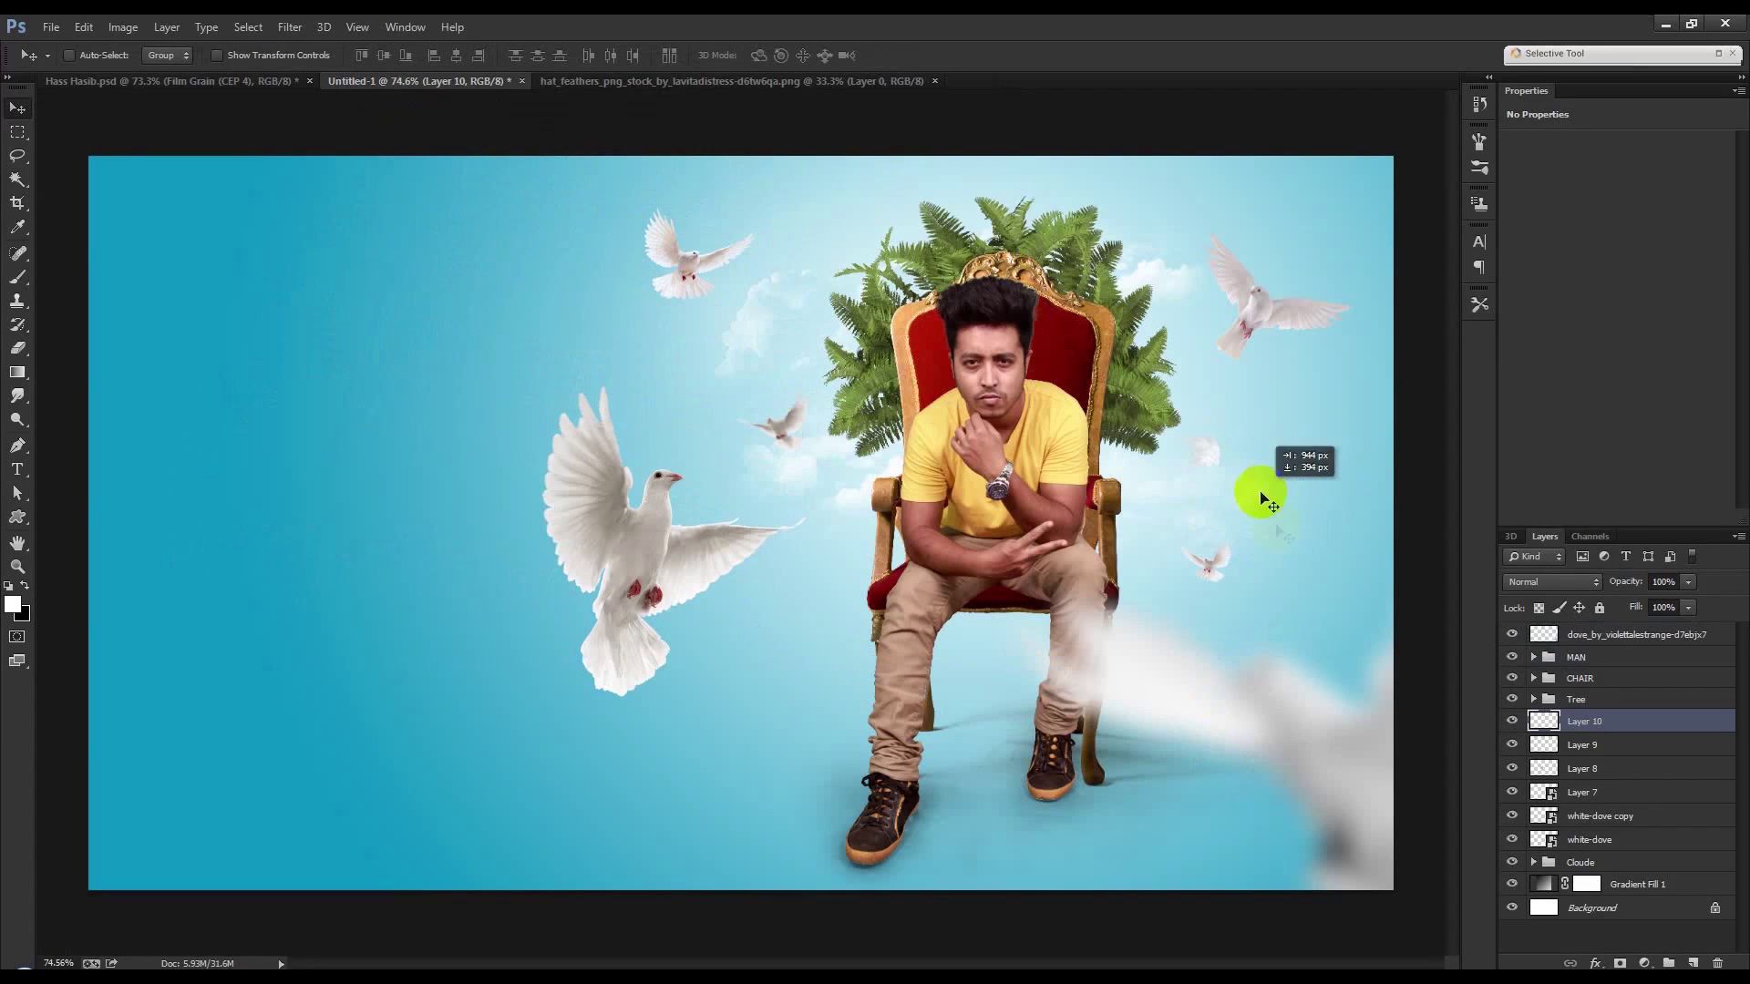
Gaussian-blur the small feather and reposition it slightly.
click(289, 27)
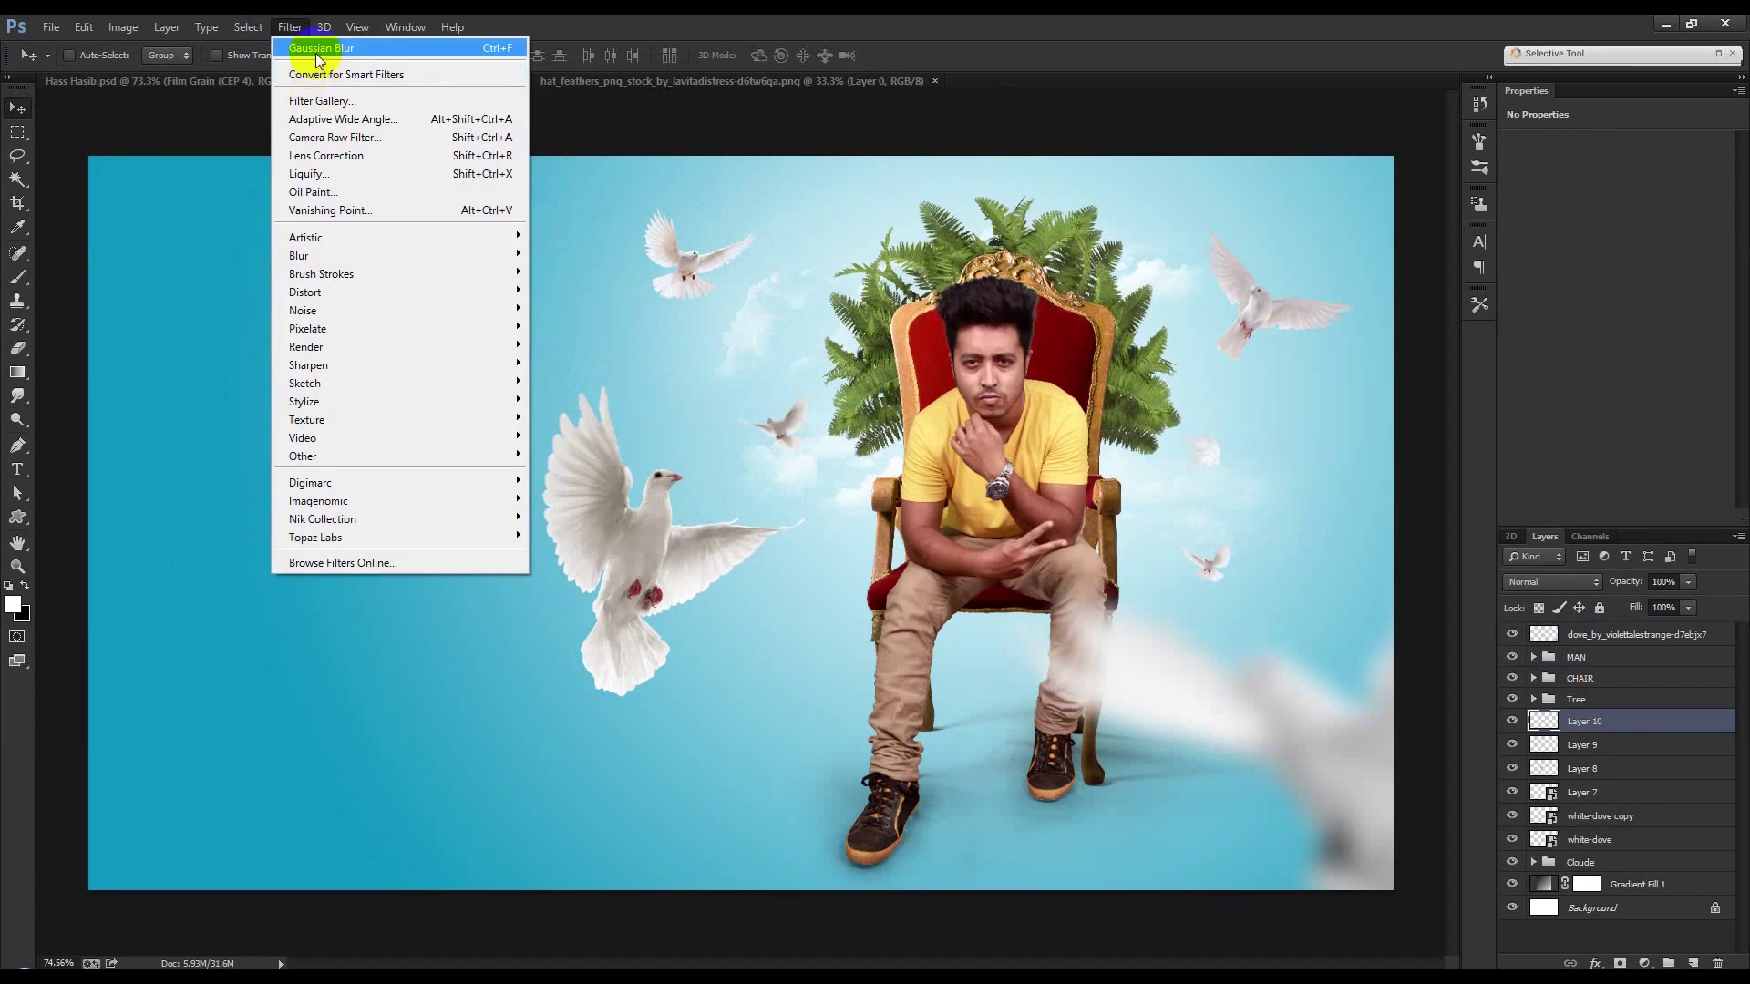
click(309, 42)
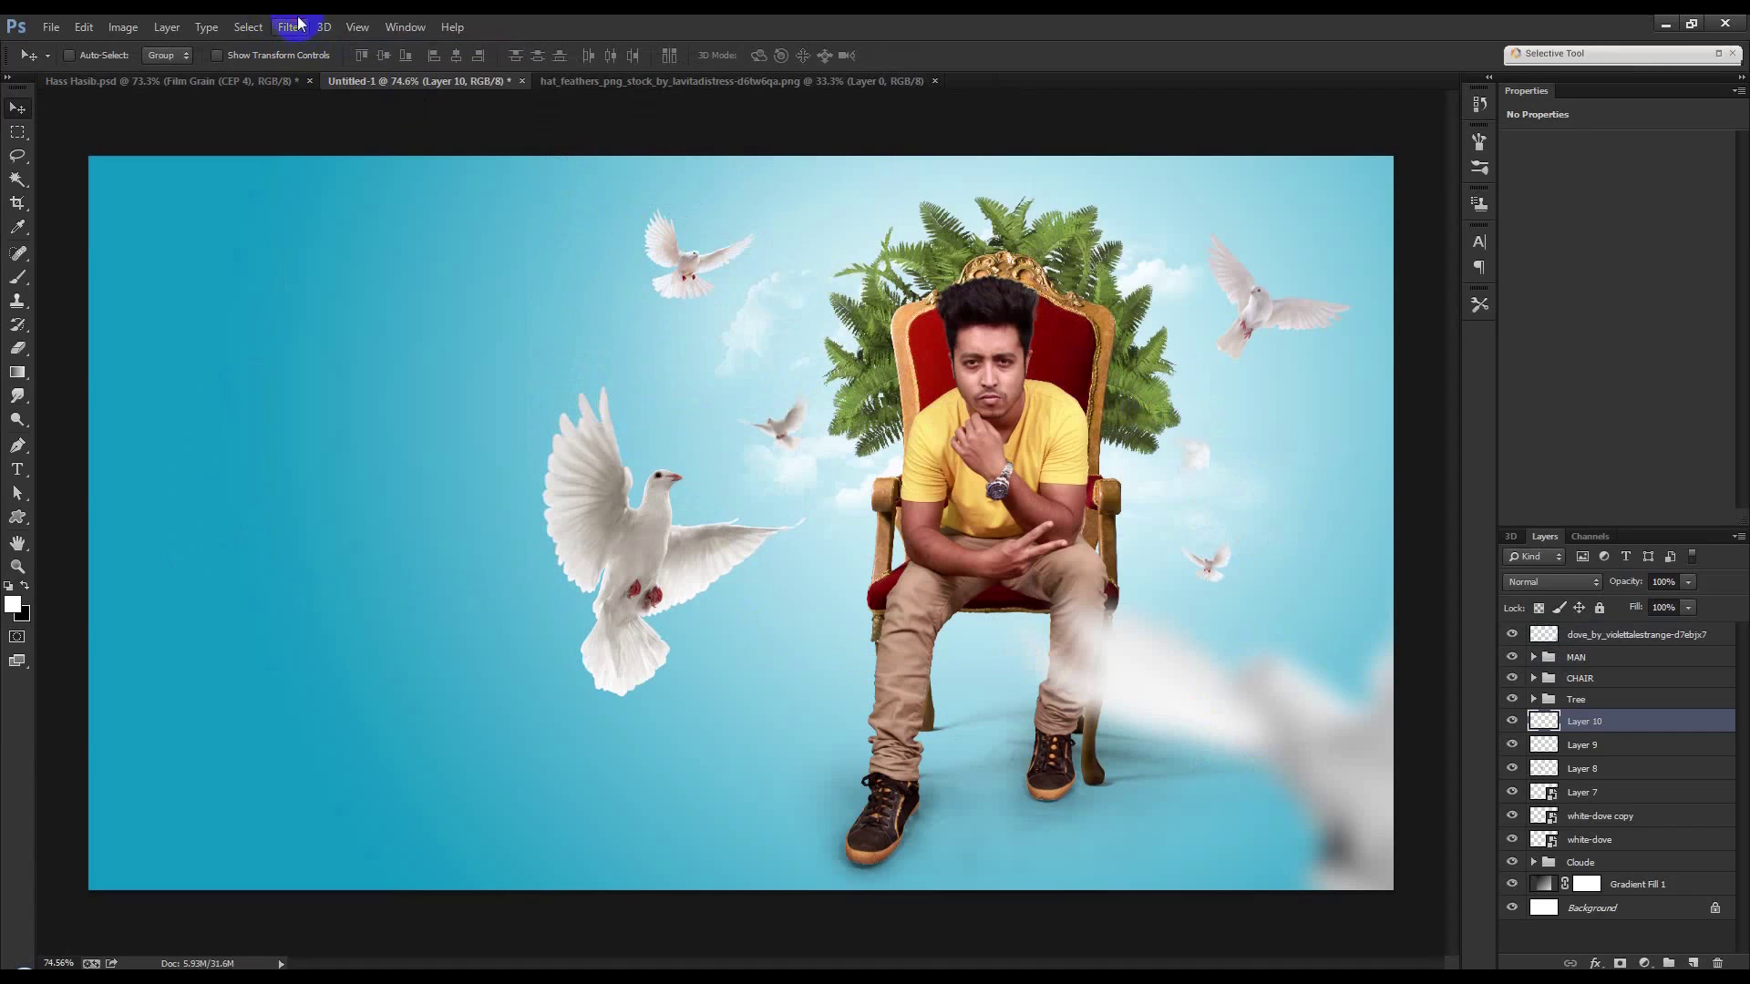
click(290, 28)
mouse_move(298, 255)
click(340, 256)
click(583, 390)
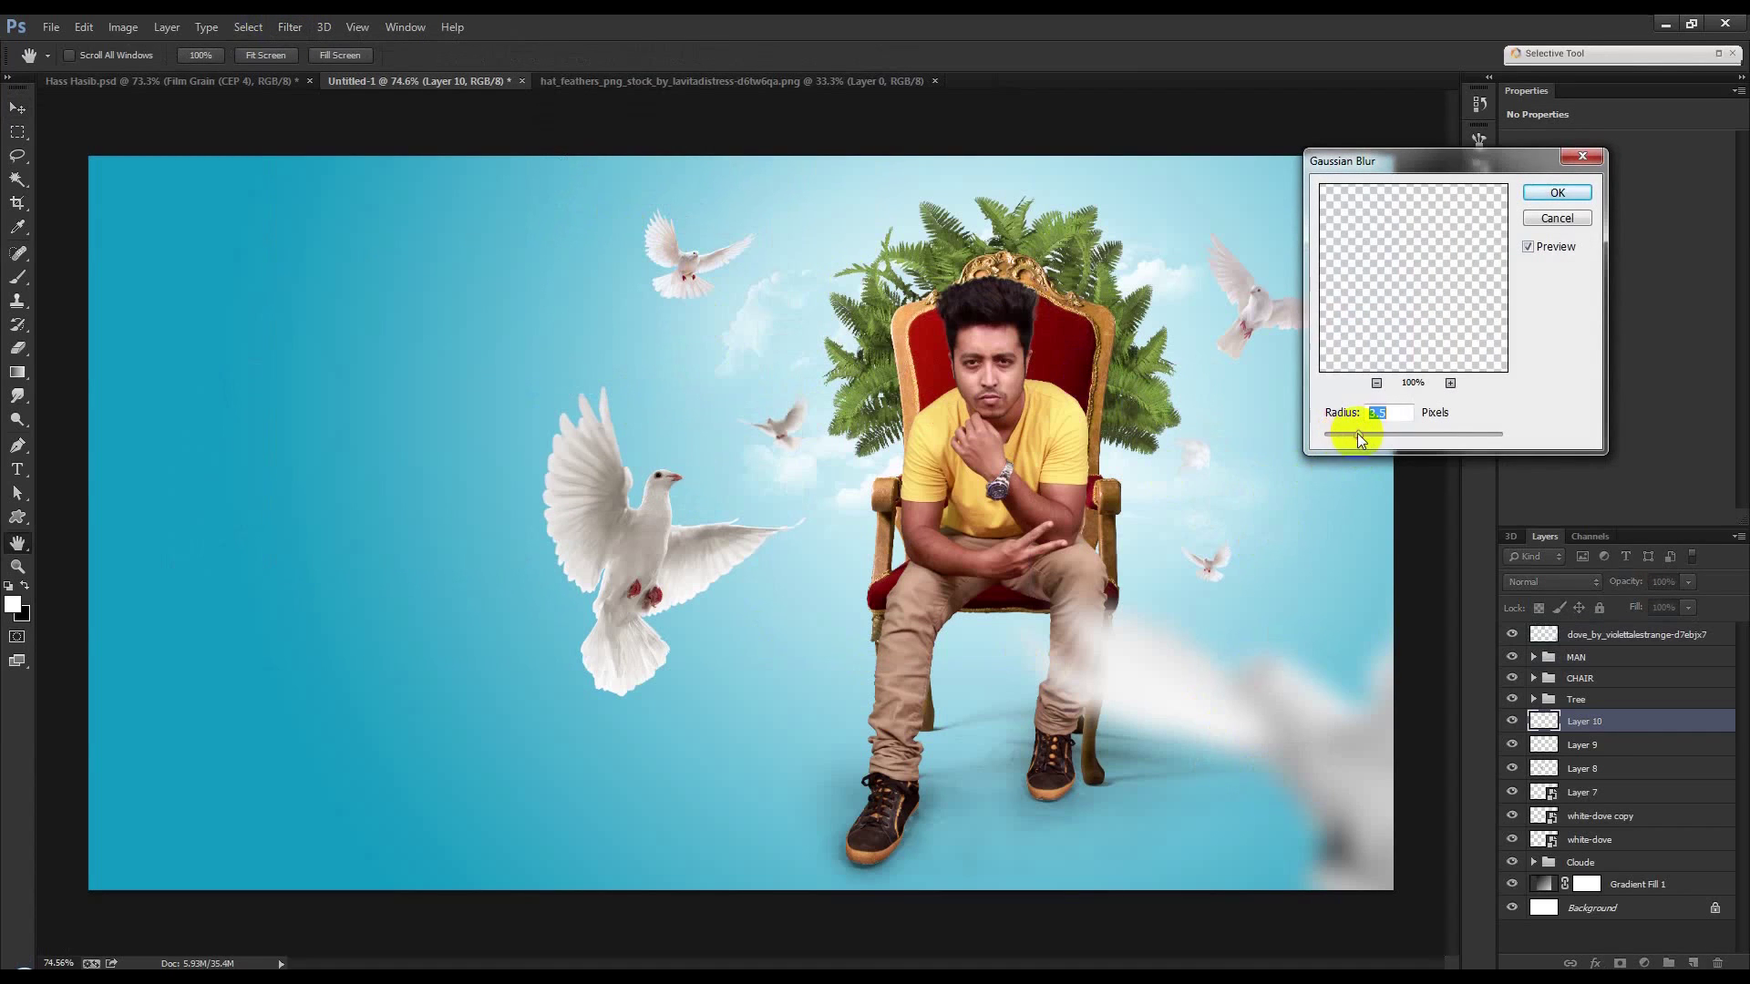
click(1562, 190)
key(v)
drag(1259, 471, 1273, 492)
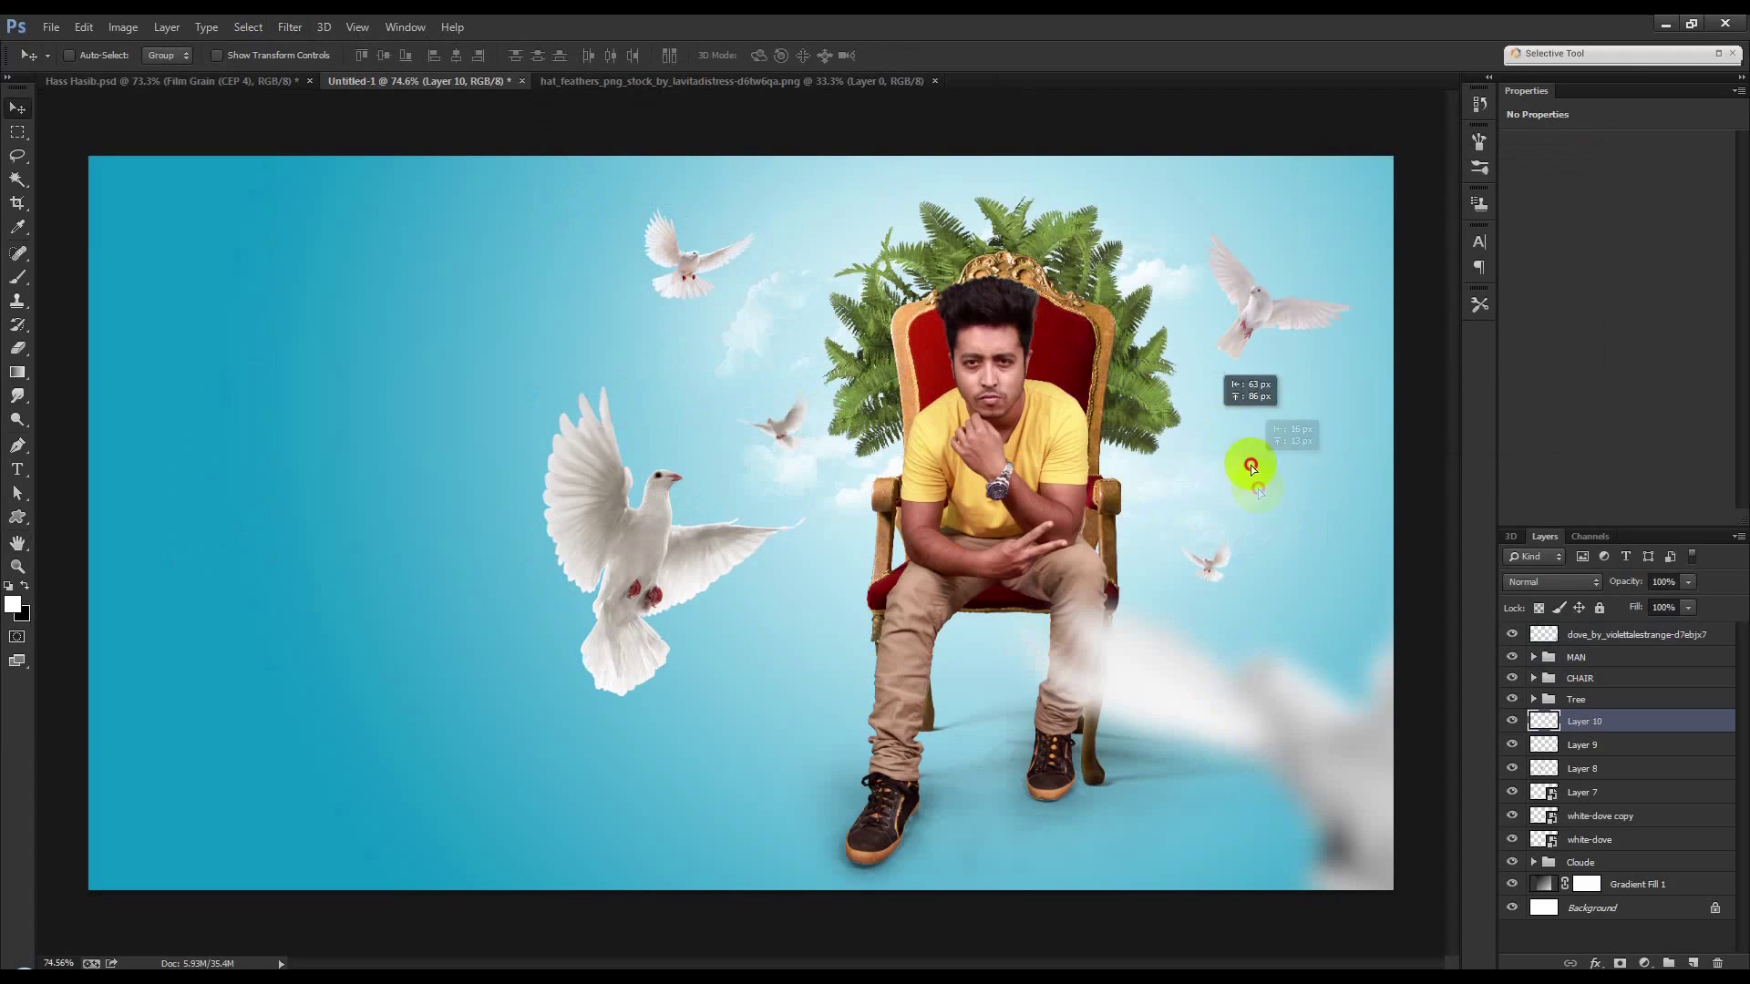
Duplicate feathers to the lower left and near the top edge, rotating and shrinking the top copy.
mouse_move(898, 561)
mouse_down()
mouse_move(796, 606)
mouse_move(728, 608)
mouse_up()
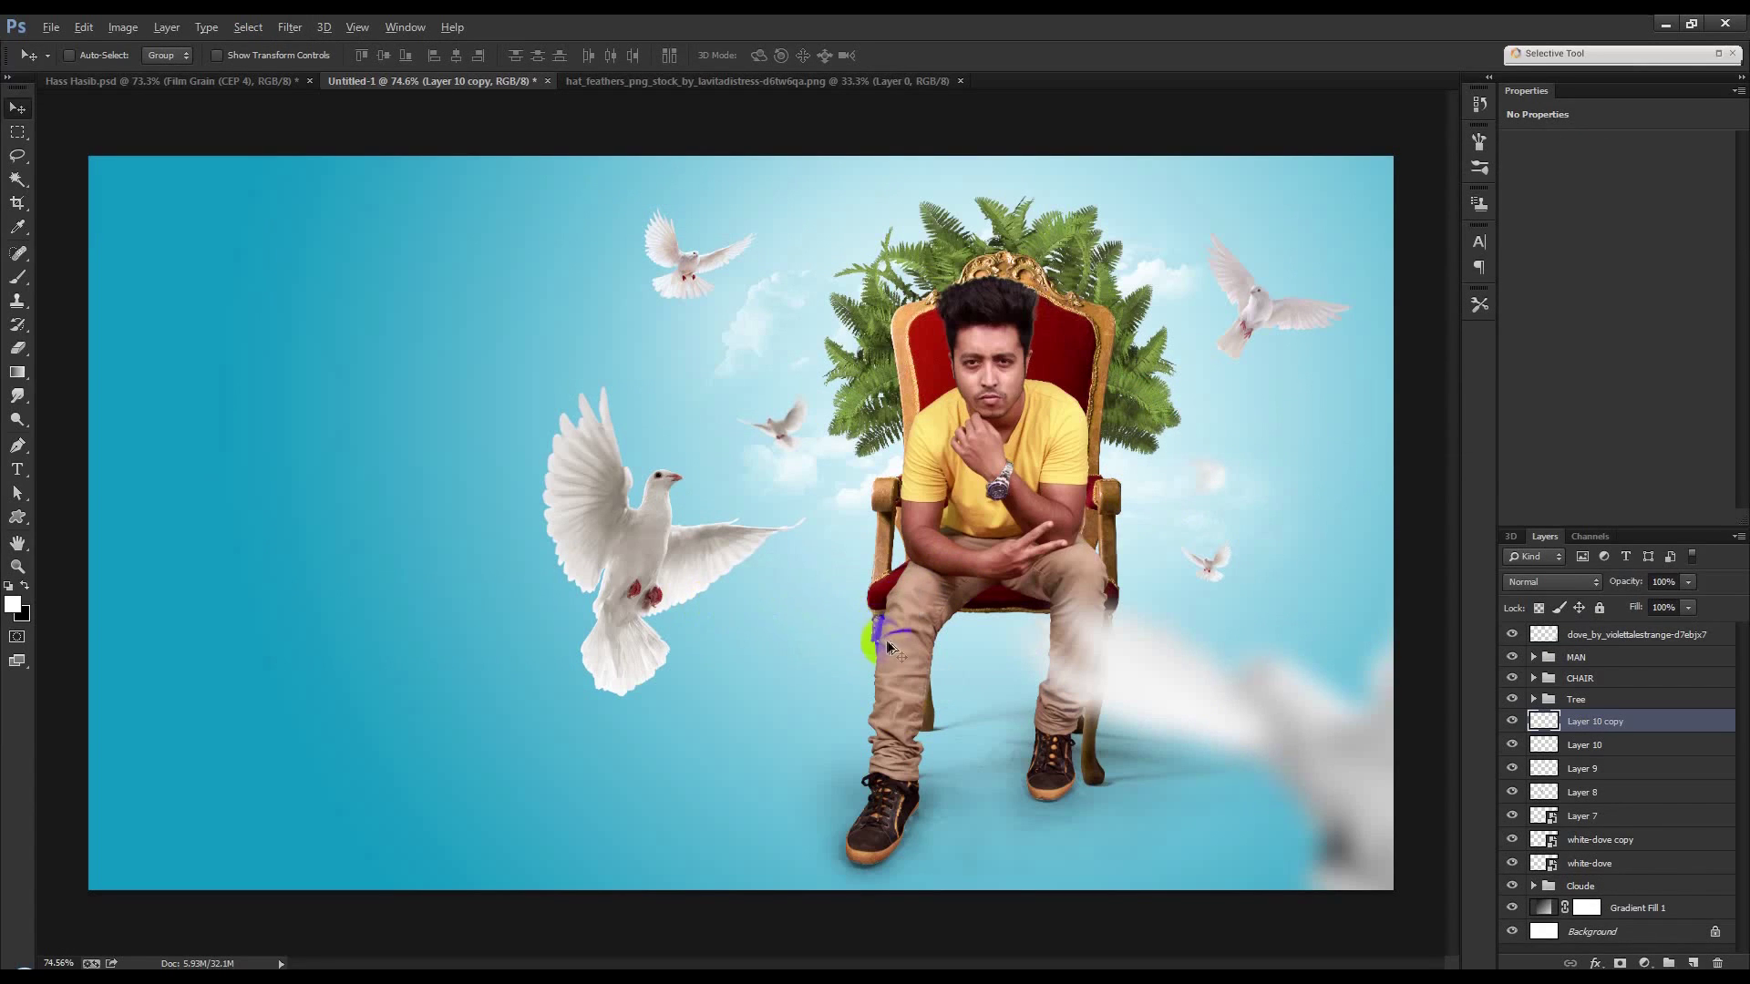
drag(877, 627, 860, 641)
mouse_move(966, 430)
mouse_down()
mouse_move(881, 157)
mouse_move(906, 156)
mouse_move(865, 172)
mouse_up()
key(ctrl+t)
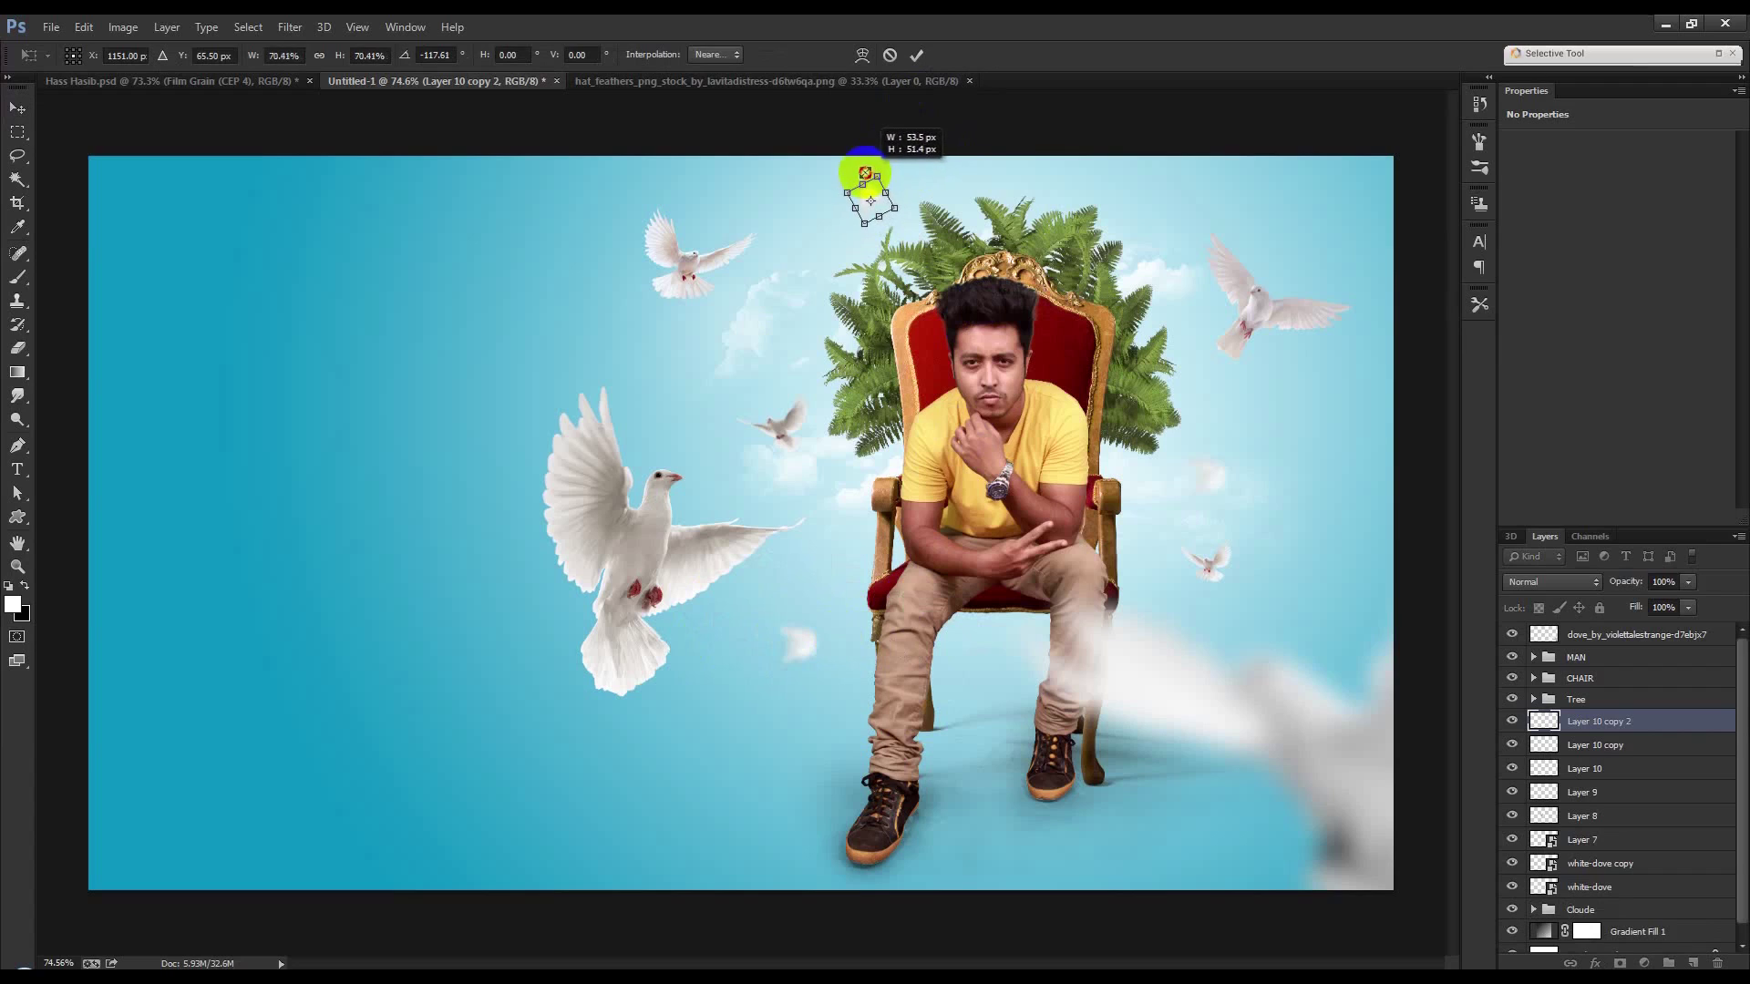
key(Return)
Add another feather copy, enlarged greatly in the top-left corner.
drag(1185, 547, 1241, 898)
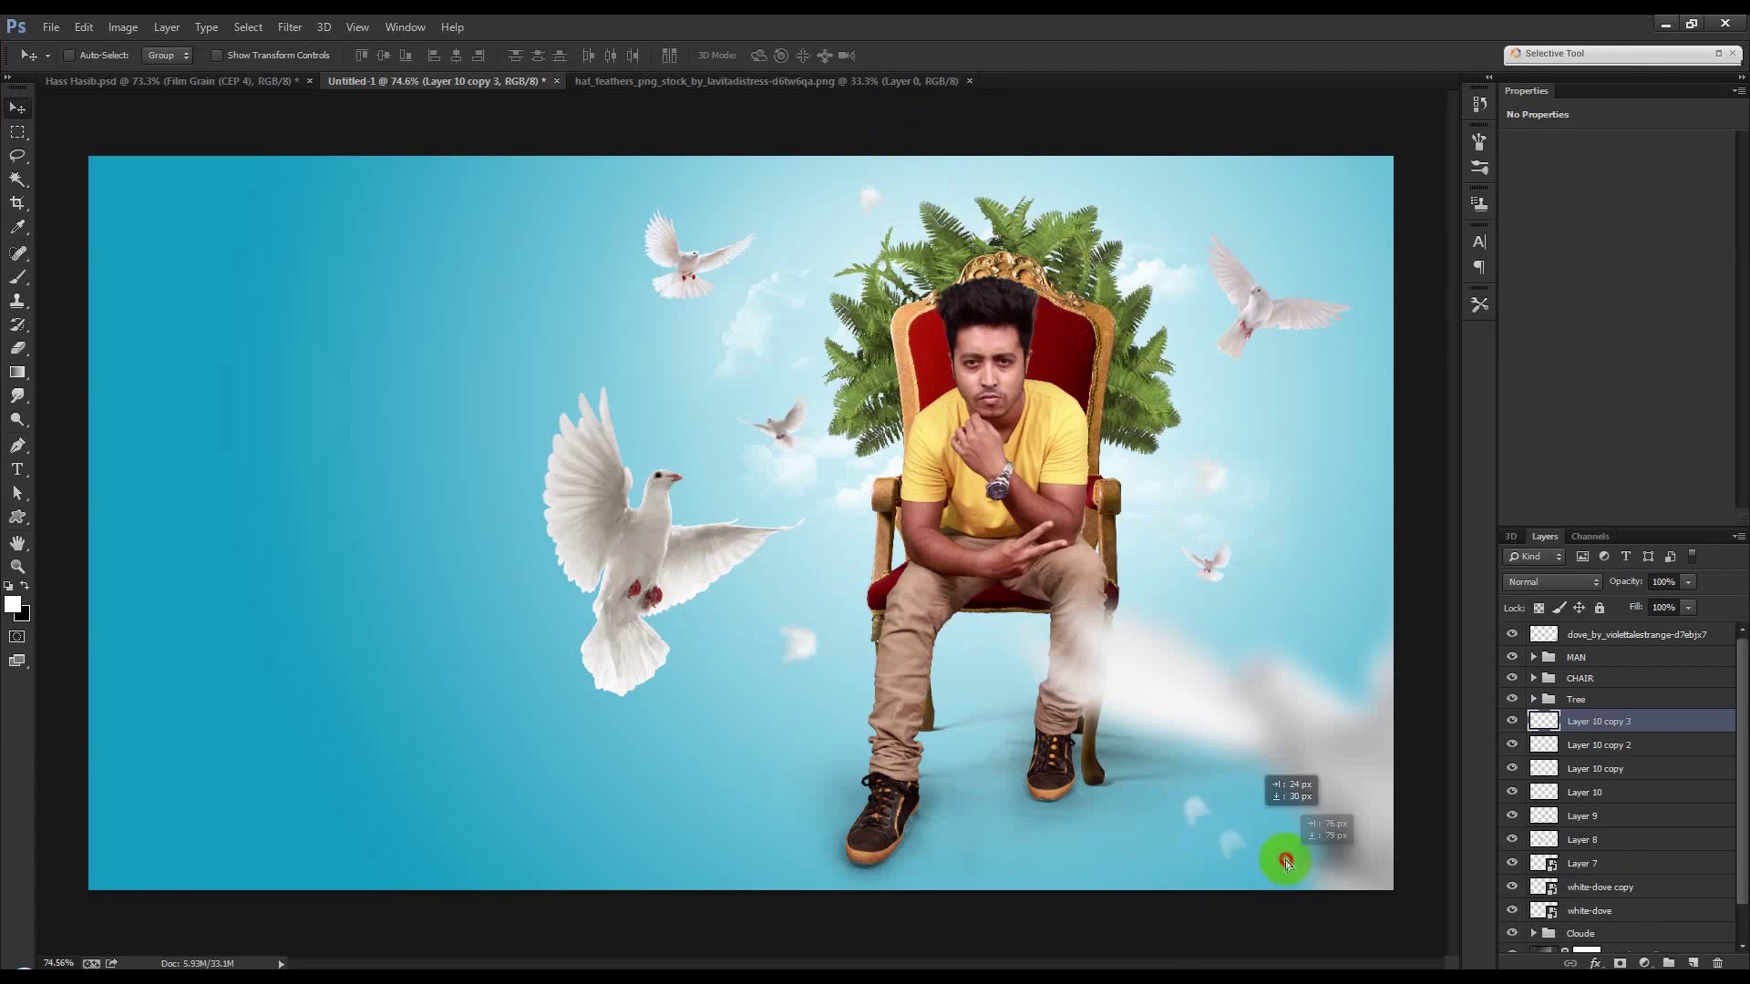
drag(1242, 898, 729, 825)
drag(1381, 538, 1438, 175)
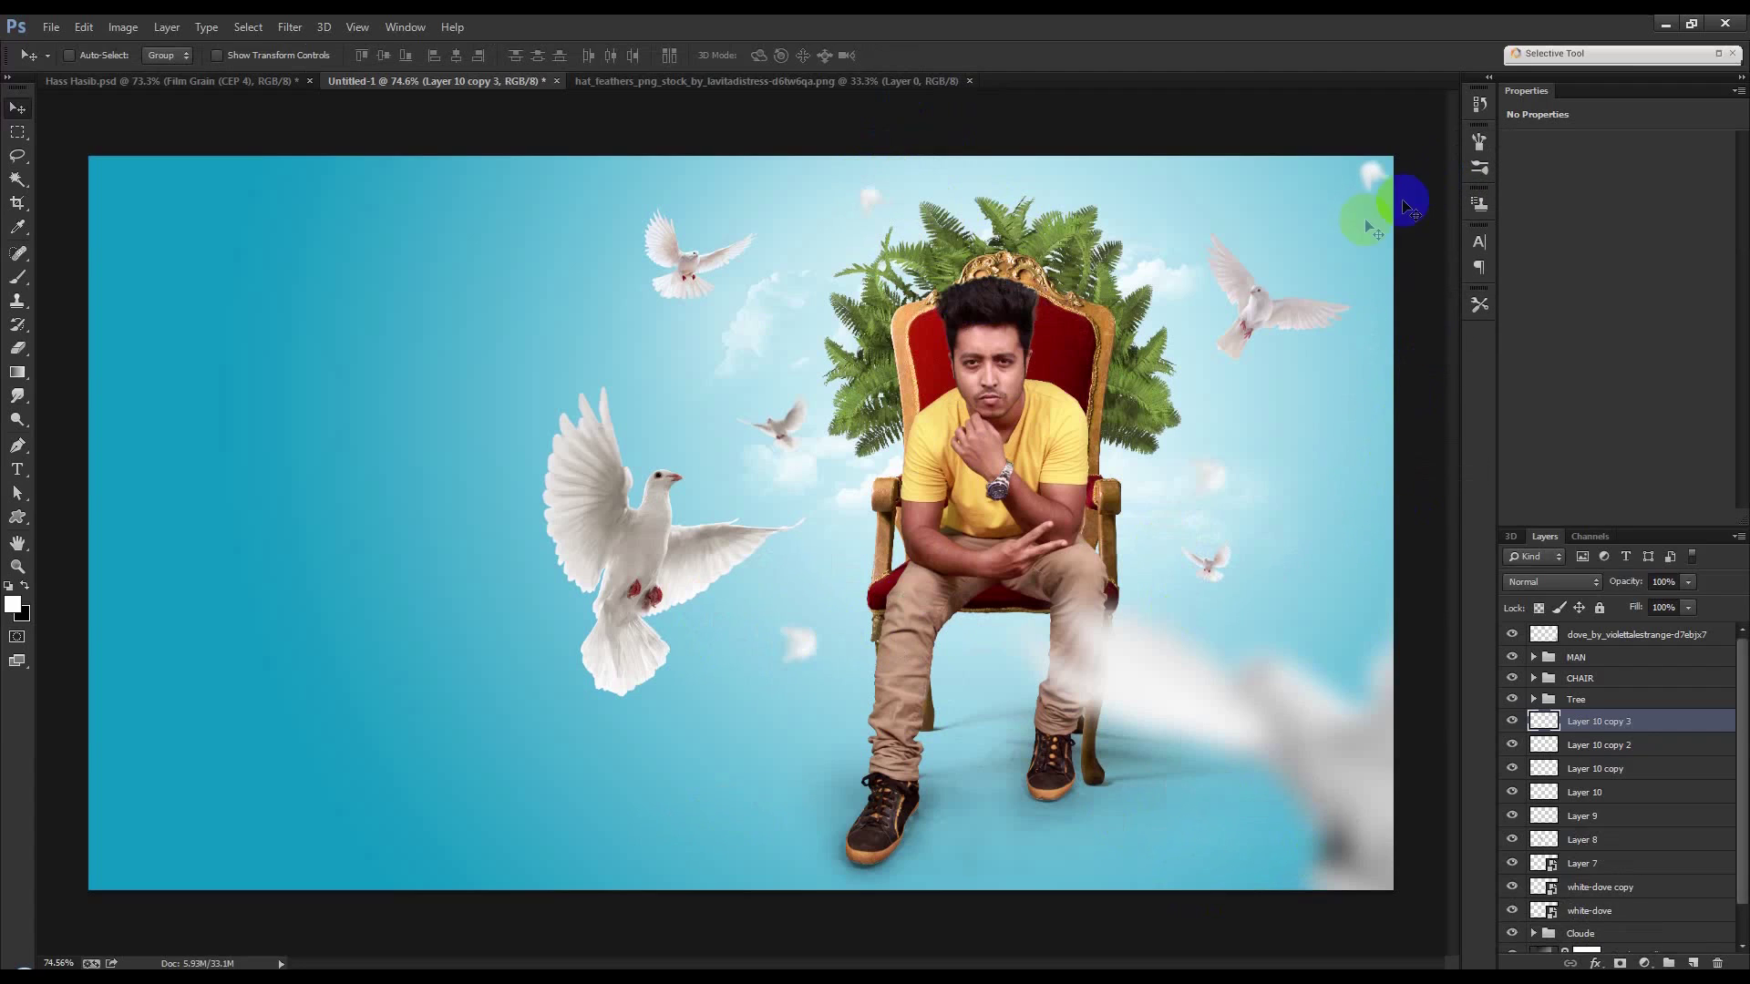
key(ctrl+t)
mouse_move(1355, 193)
mouse_down()
mouse_move(466, 274)
mouse_move(419, 215)
mouse_move(468, 222)
mouse_up()
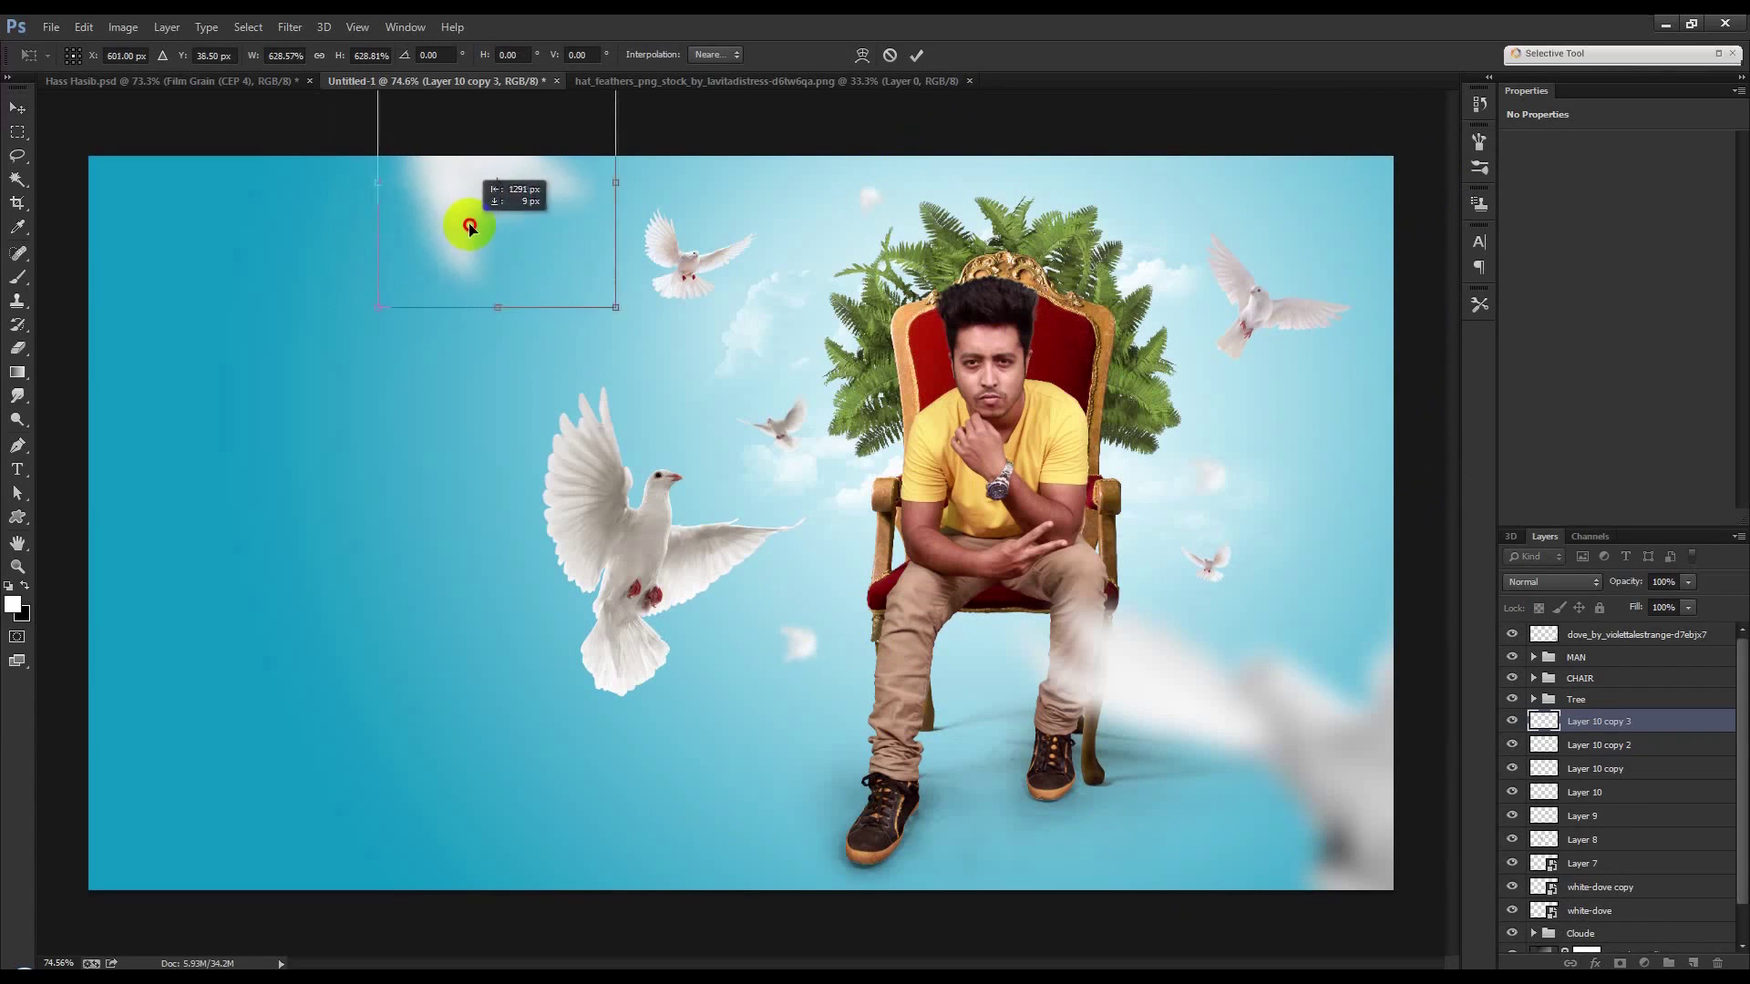
key(Return)
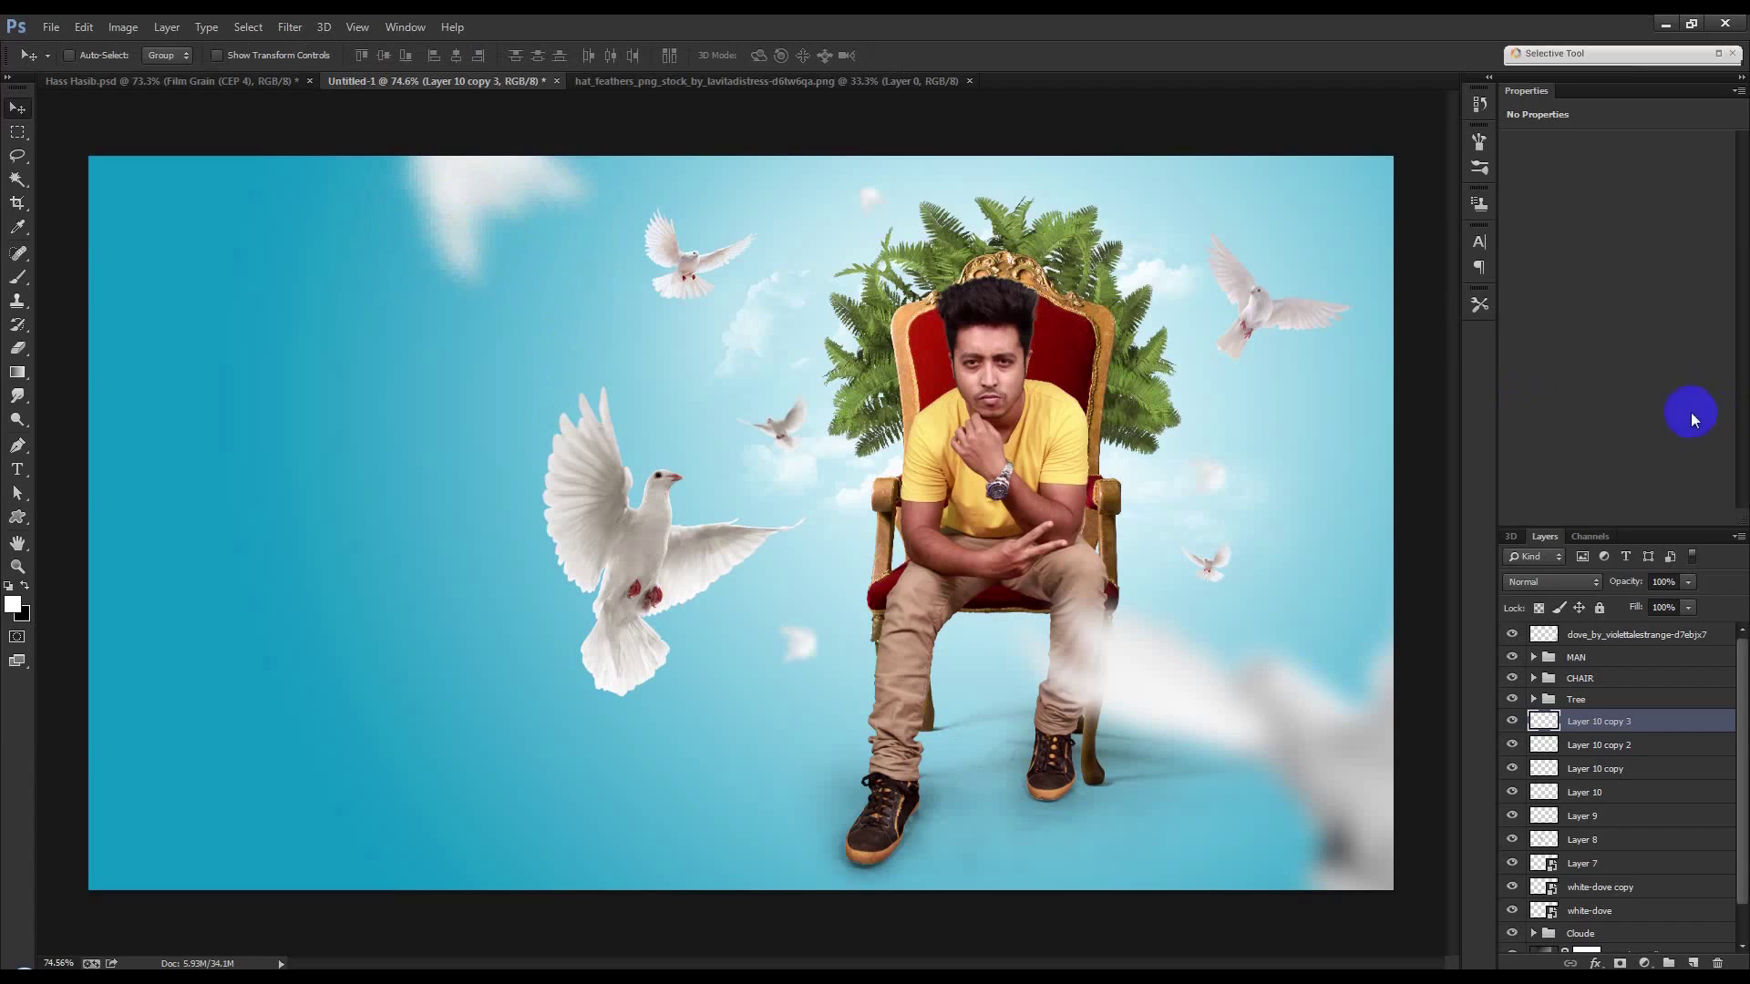
click(260, 80)
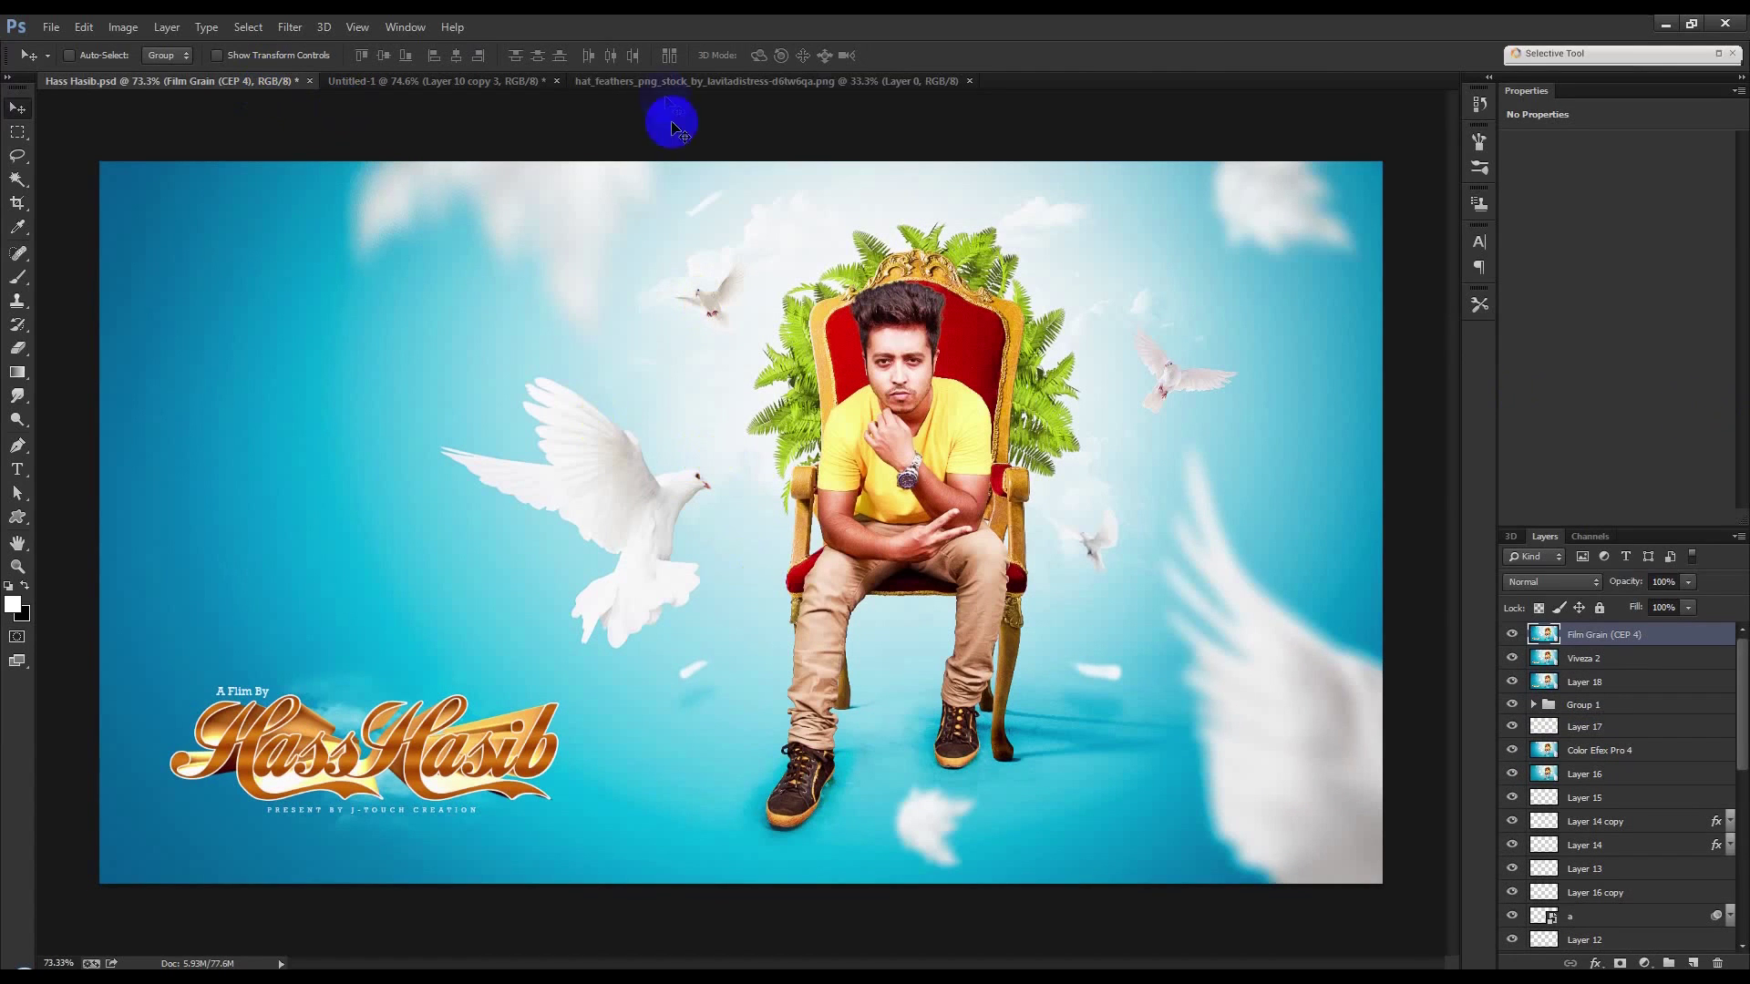
Close the feather stock document, open the dark feathers photo and invert it to white on black.
click(769, 80)
click(969, 80)
drag(812, 97, 827, 97)
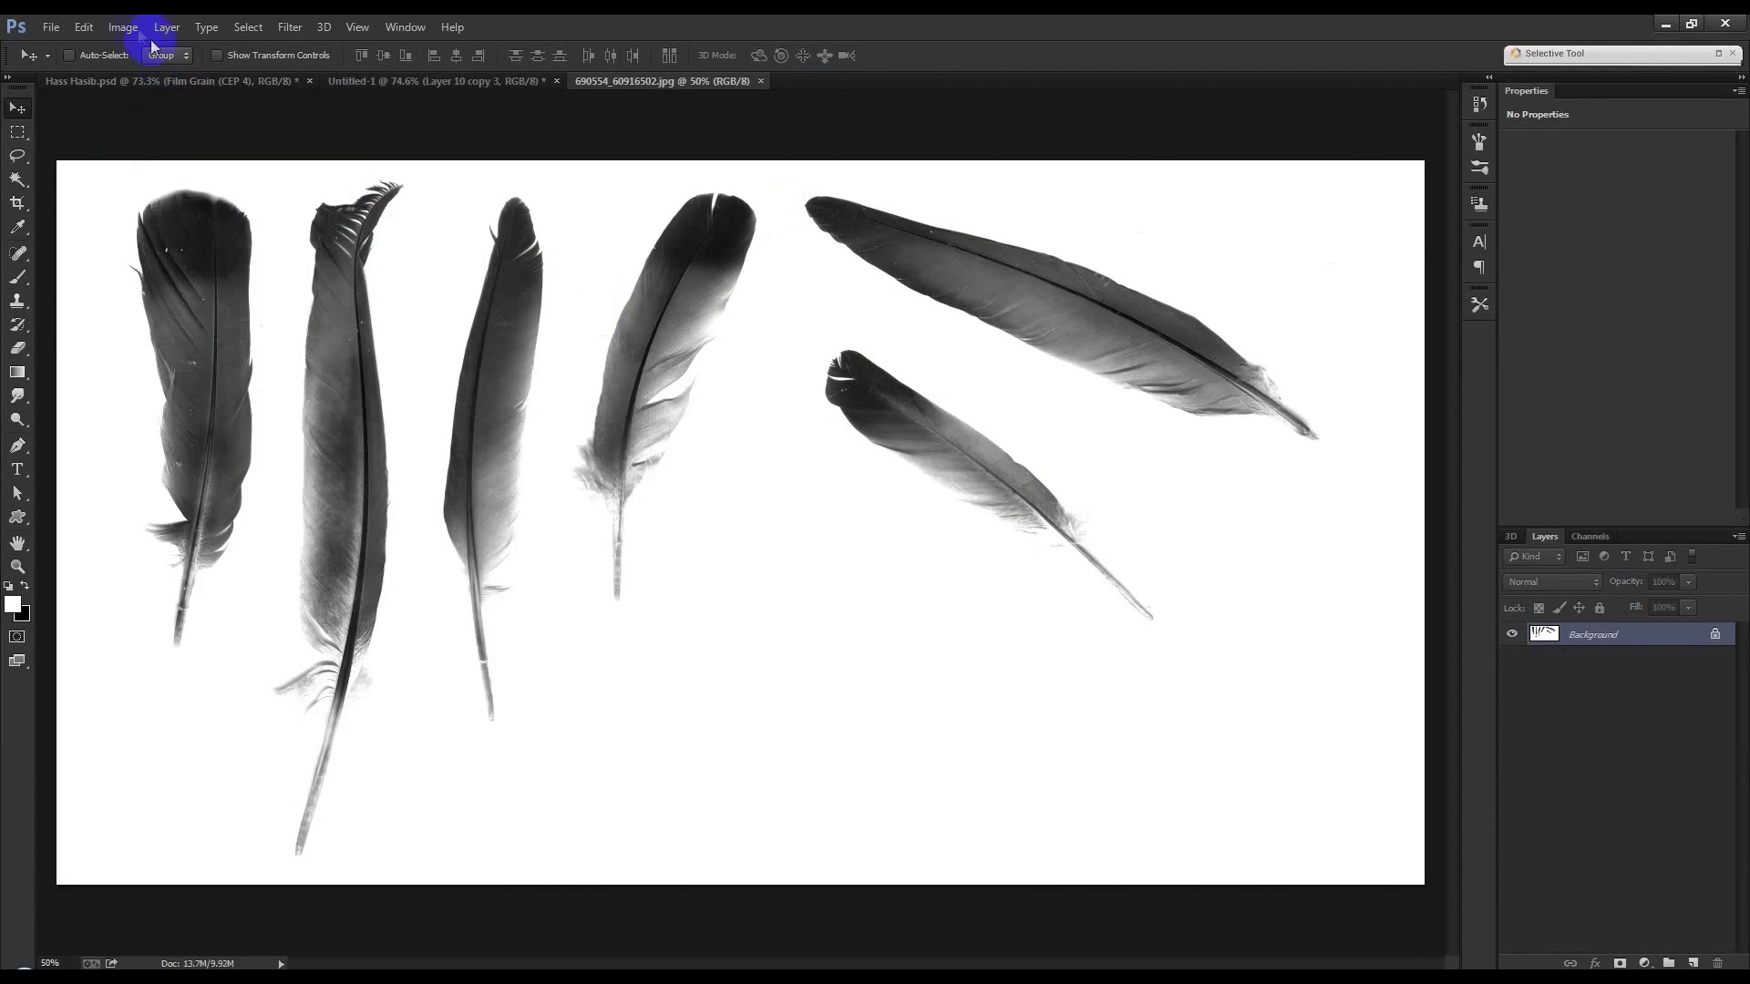
click(124, 28)
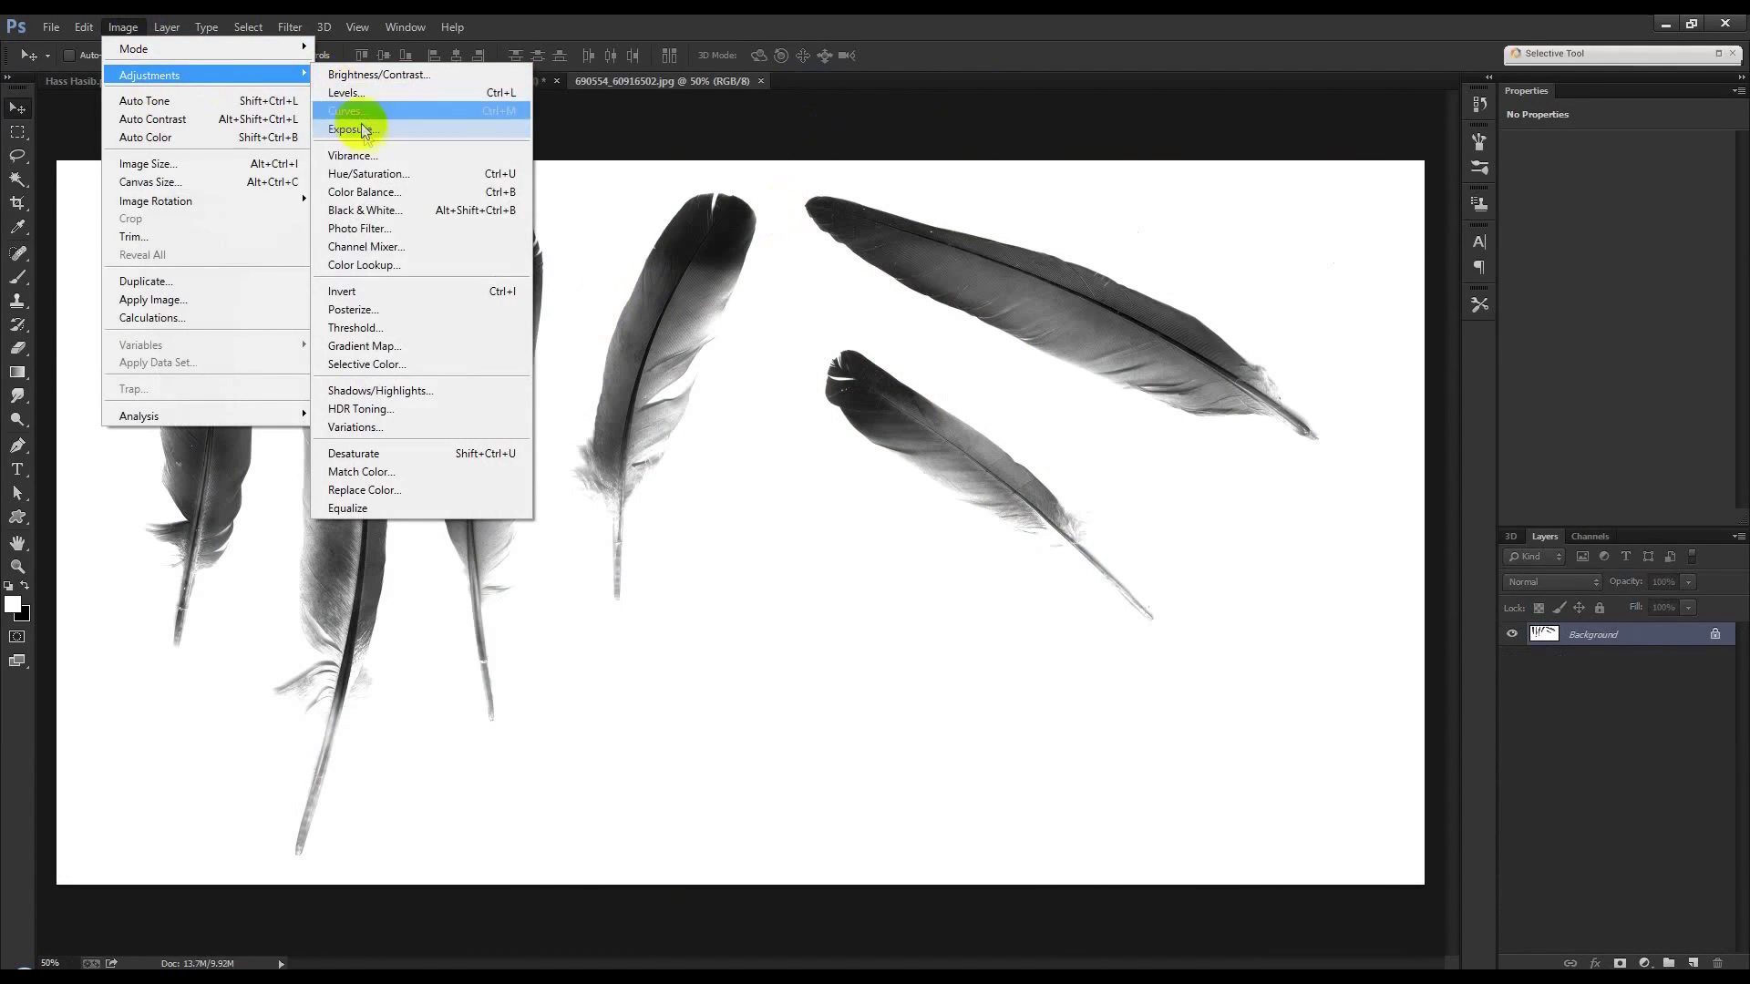
click(365, 292)
Lasso the leftmost feather and paste it into the poster as a new layer.
click(24, 128)
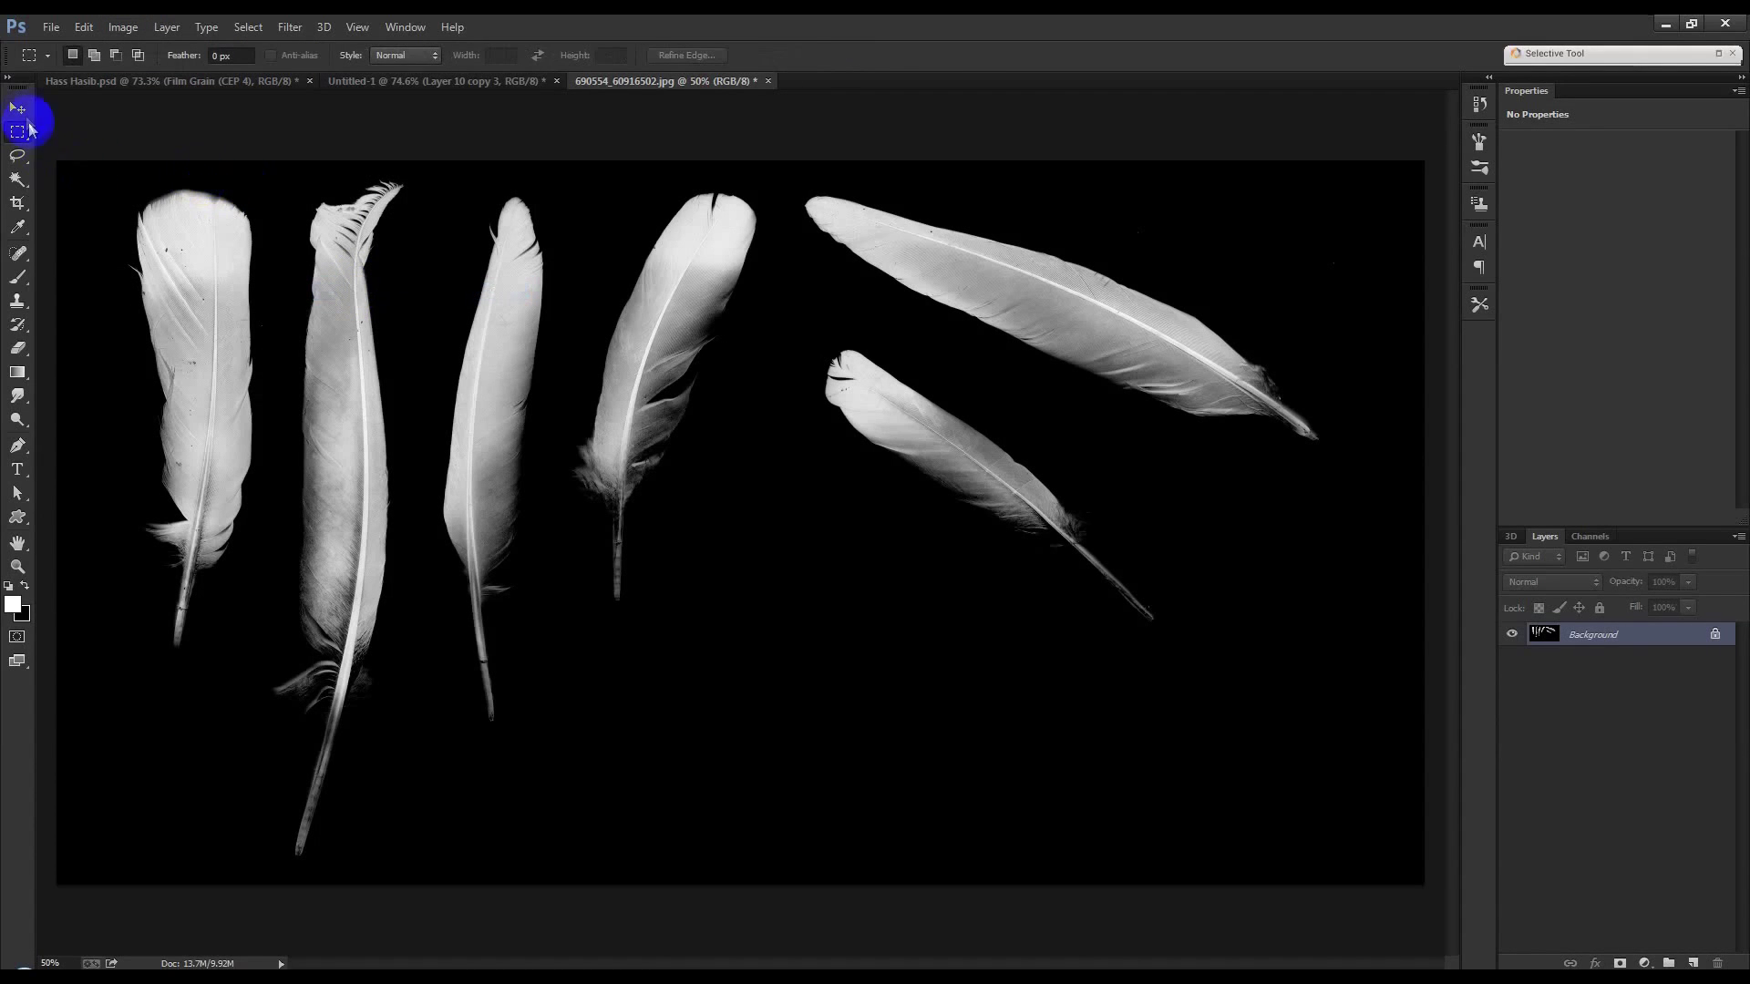
click(18, 157)
drag(94, 275, 283, 264)
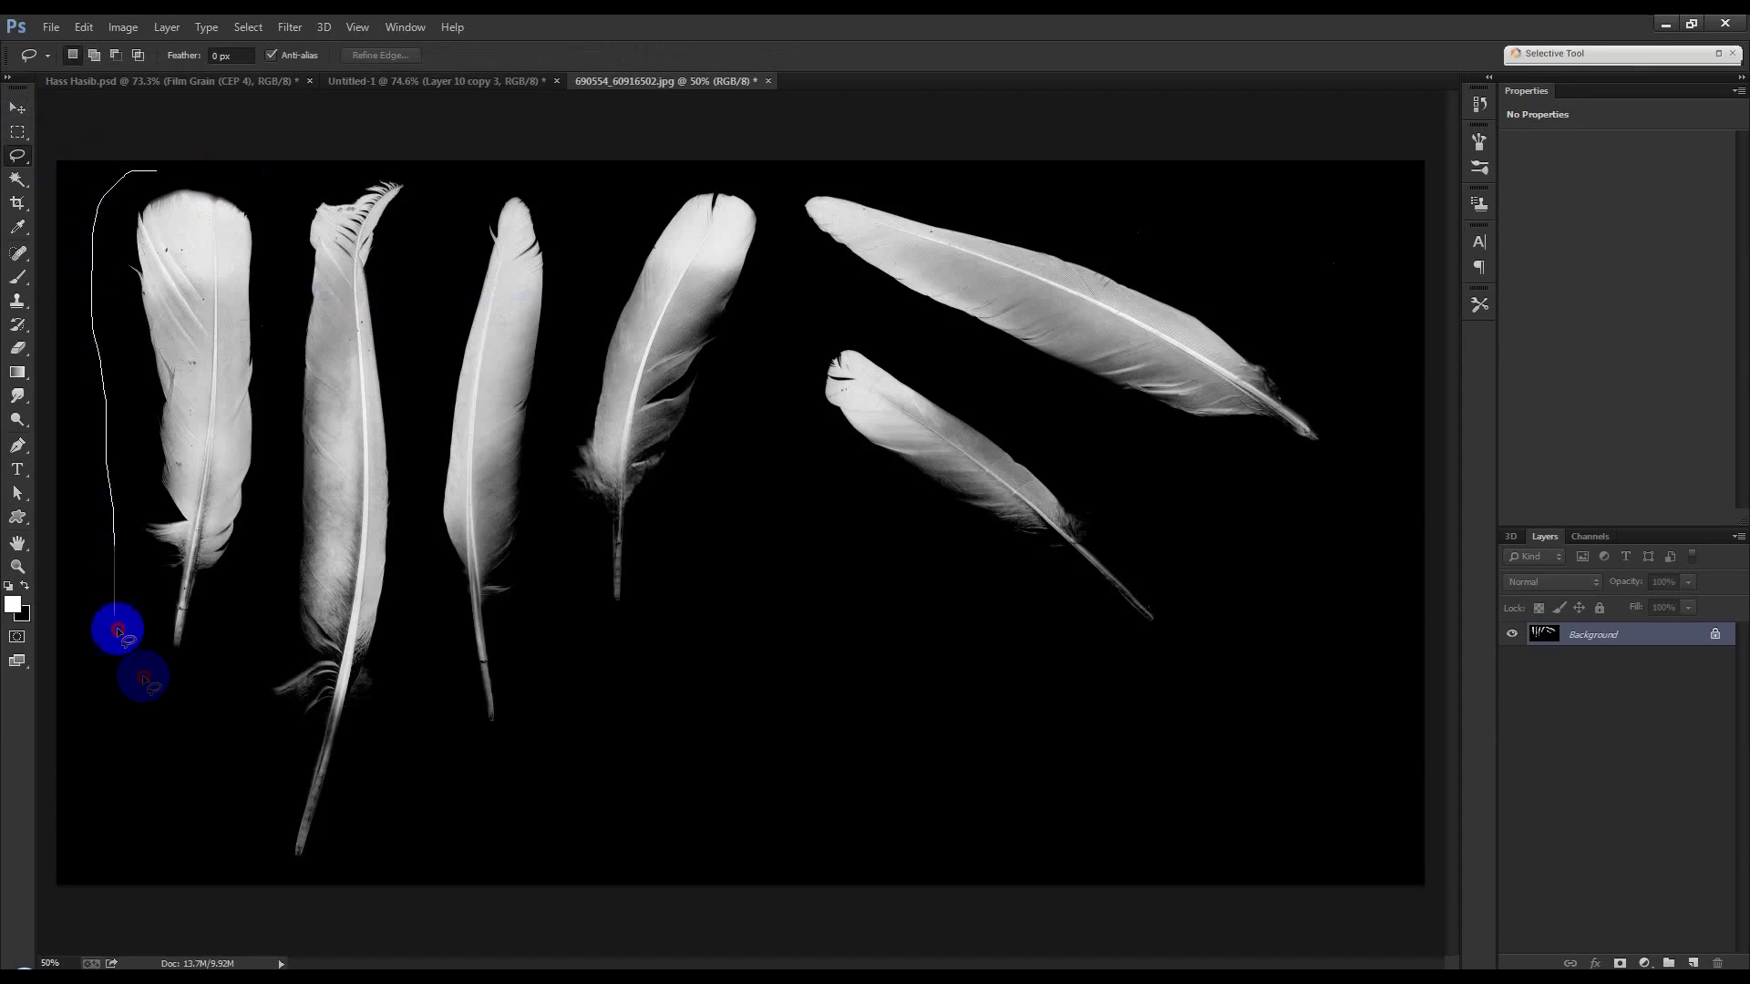
drag(187, 157, 219, 137)
key(ctrl+c)
click(356, 81)
key(ctrl+v)
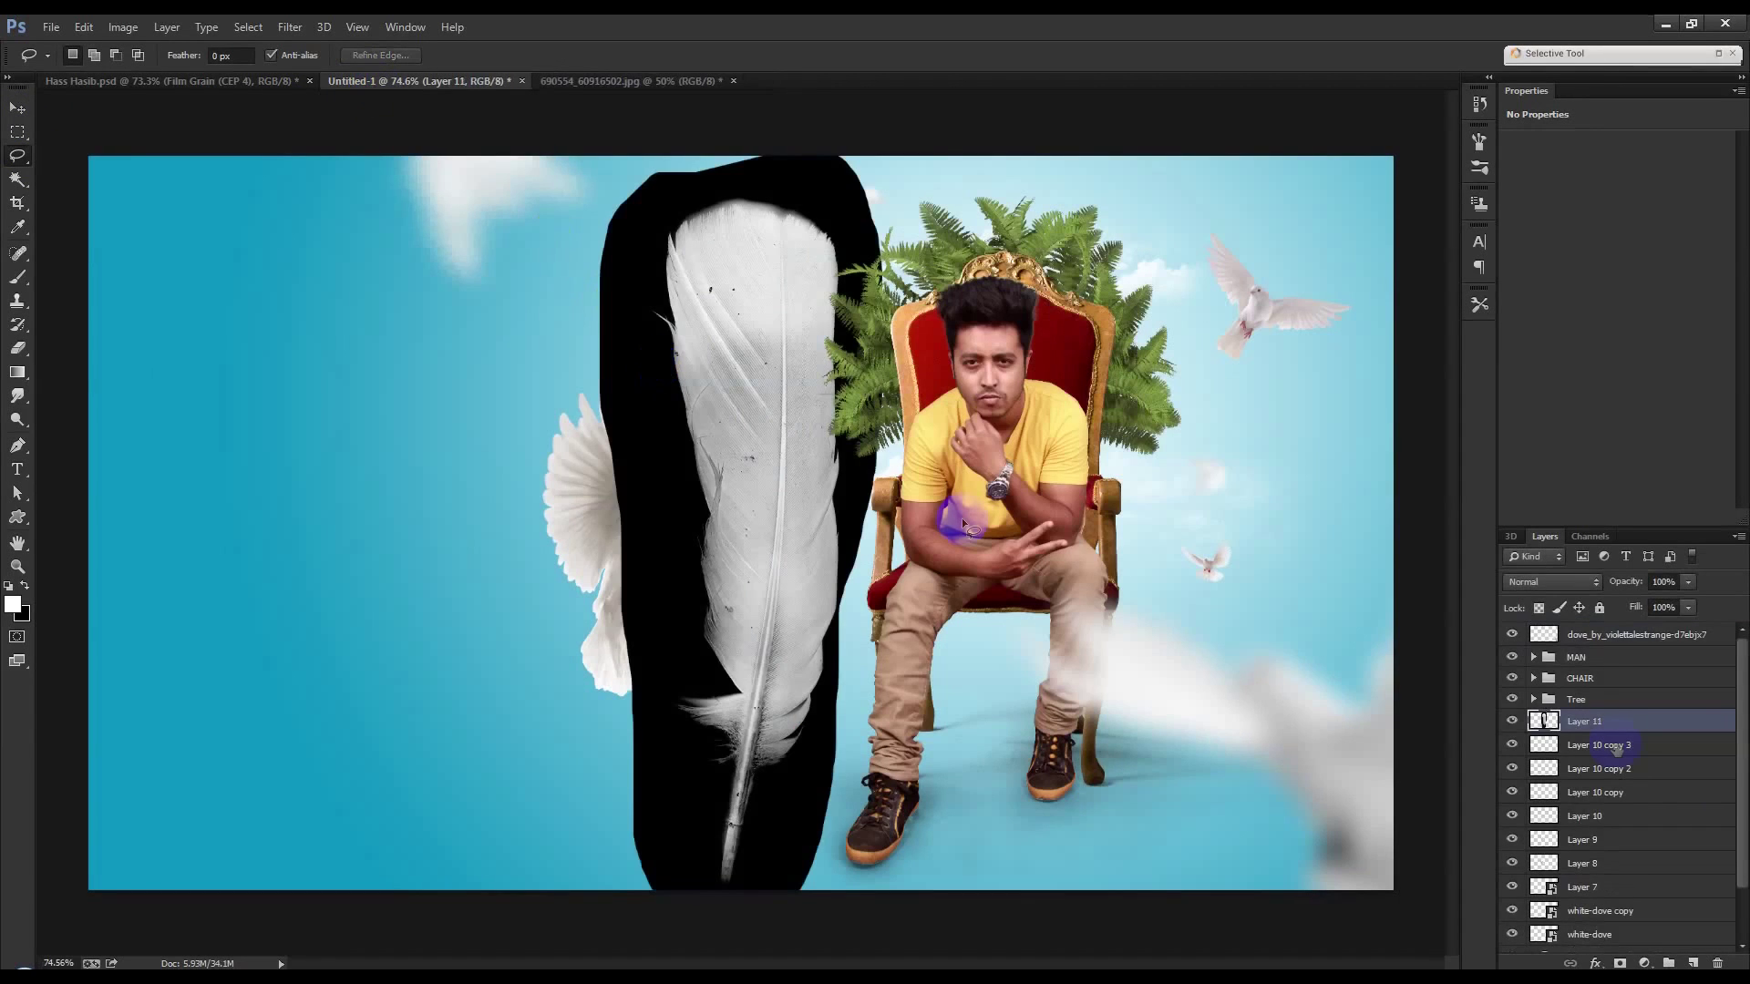
Set the pasted feather to Screen blending and shrink it to about a fifth.
drag(1563, 582, 1513, 259)
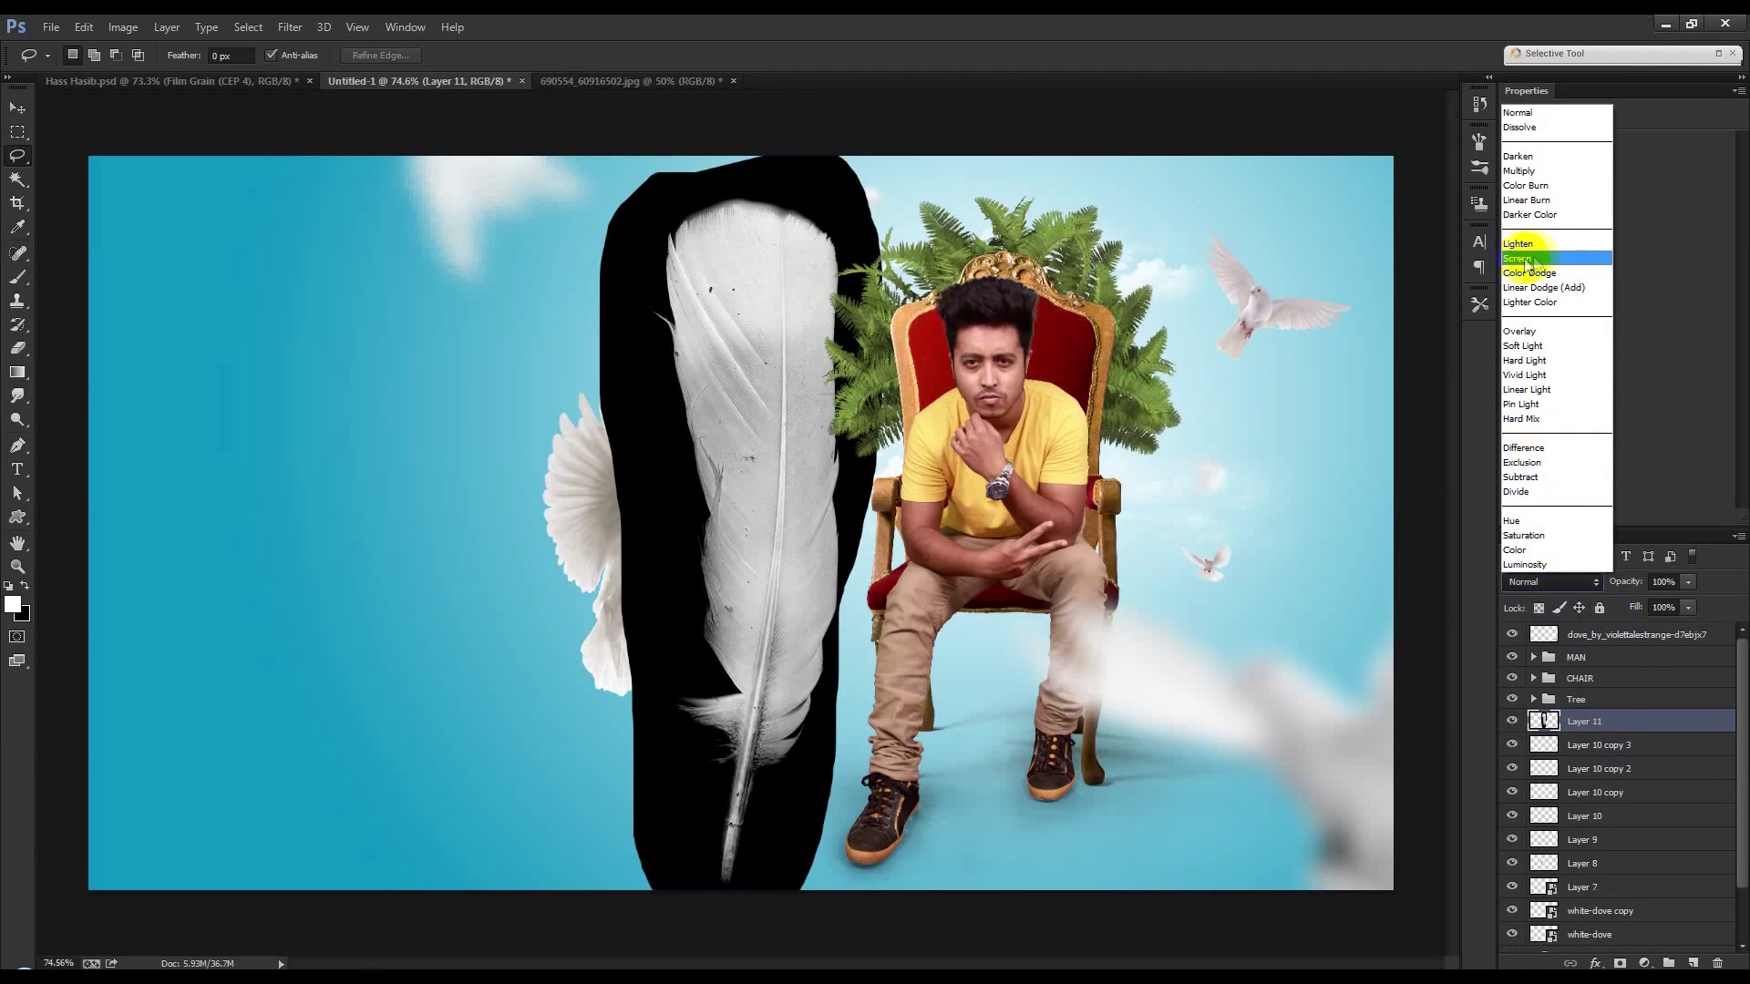
drag(1524, 265, 1517, 258)
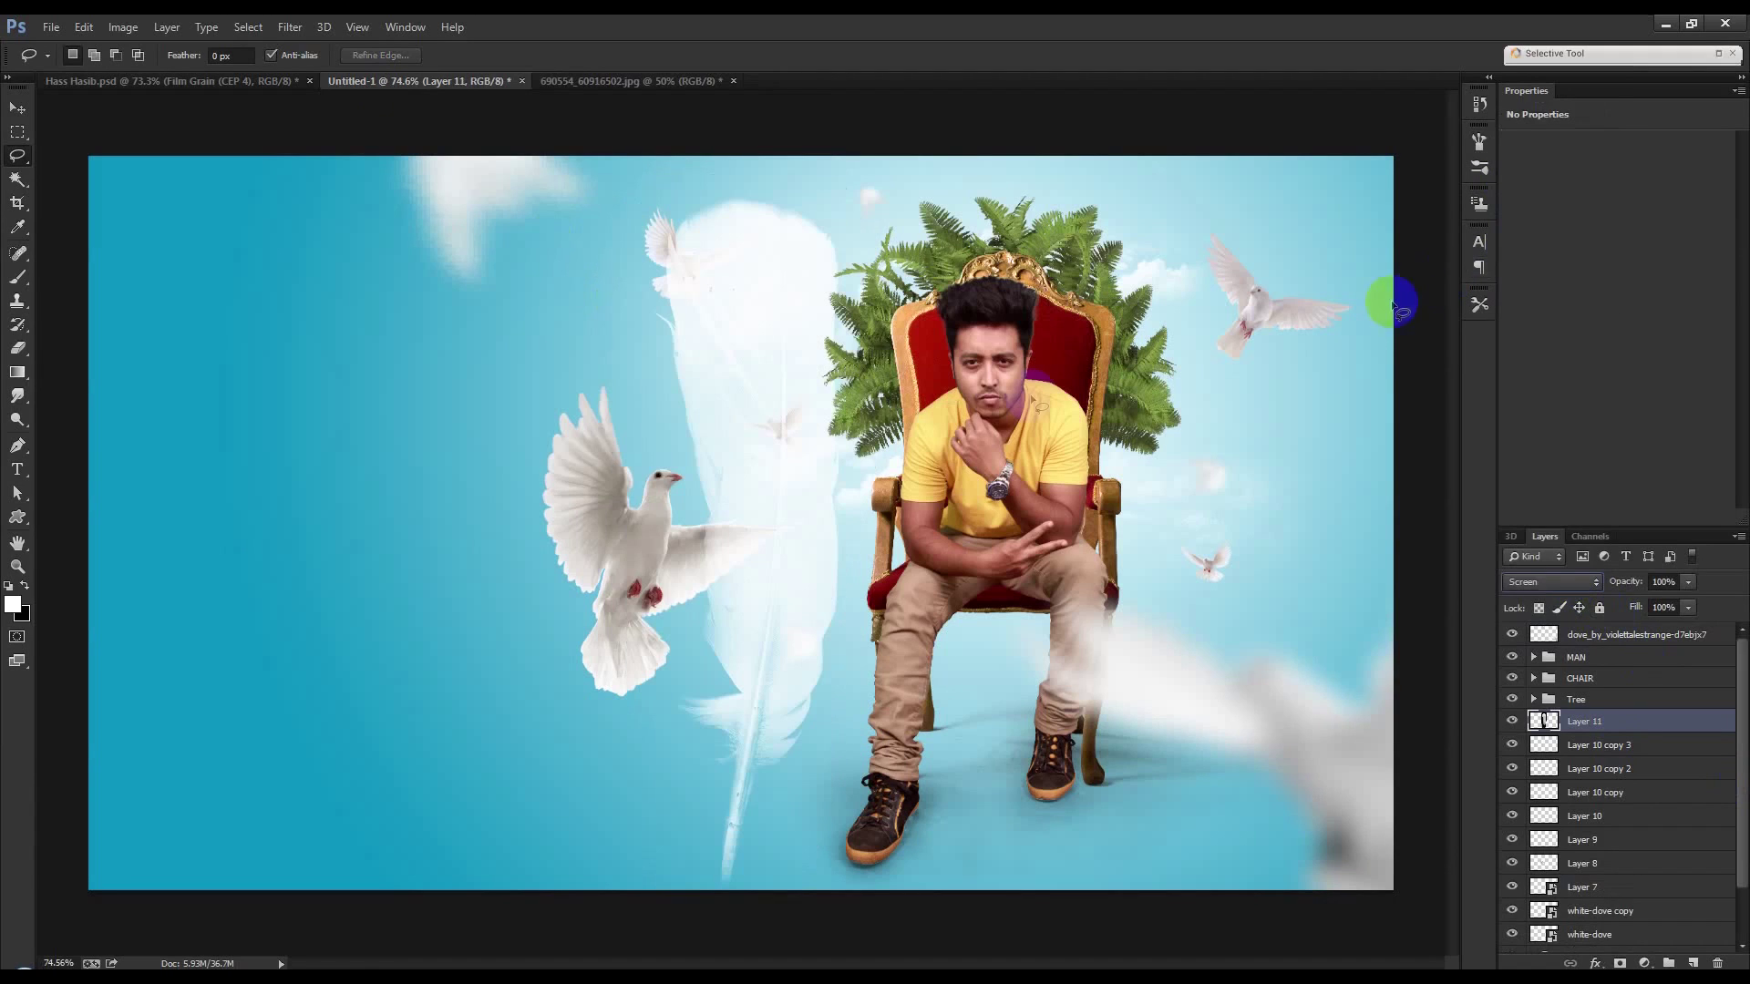
key(ctrl+t)
mouse_move(875, 164)
mouse_down()
mouse_move(780, 515)
mouse_move(839, 461)
mouse_move(859, 586)
mouse_up()
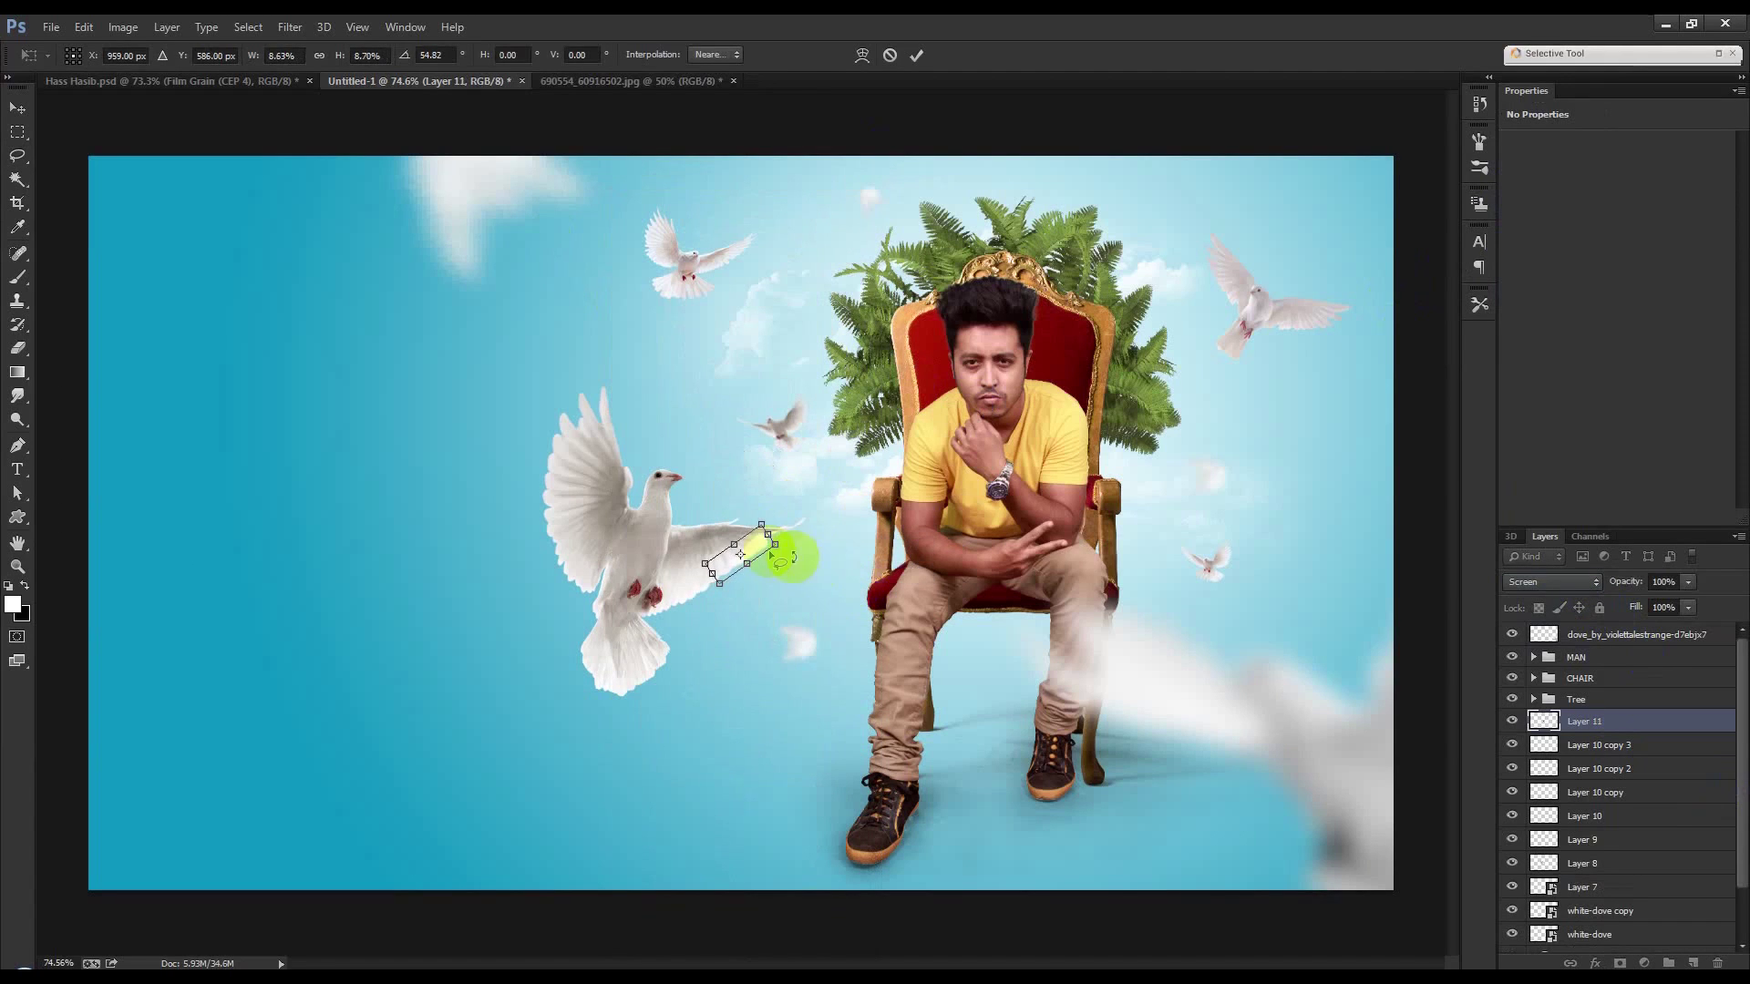
key(Return)
Move the small feather near the man's feet and give it a 3.5 px Gaussian blur.
key(l)
drag(754, 555, 800, 547)
click(17, 108)
drag(801, 480, 821, 743)
click(290, 26)
mouse_move(298, 255)
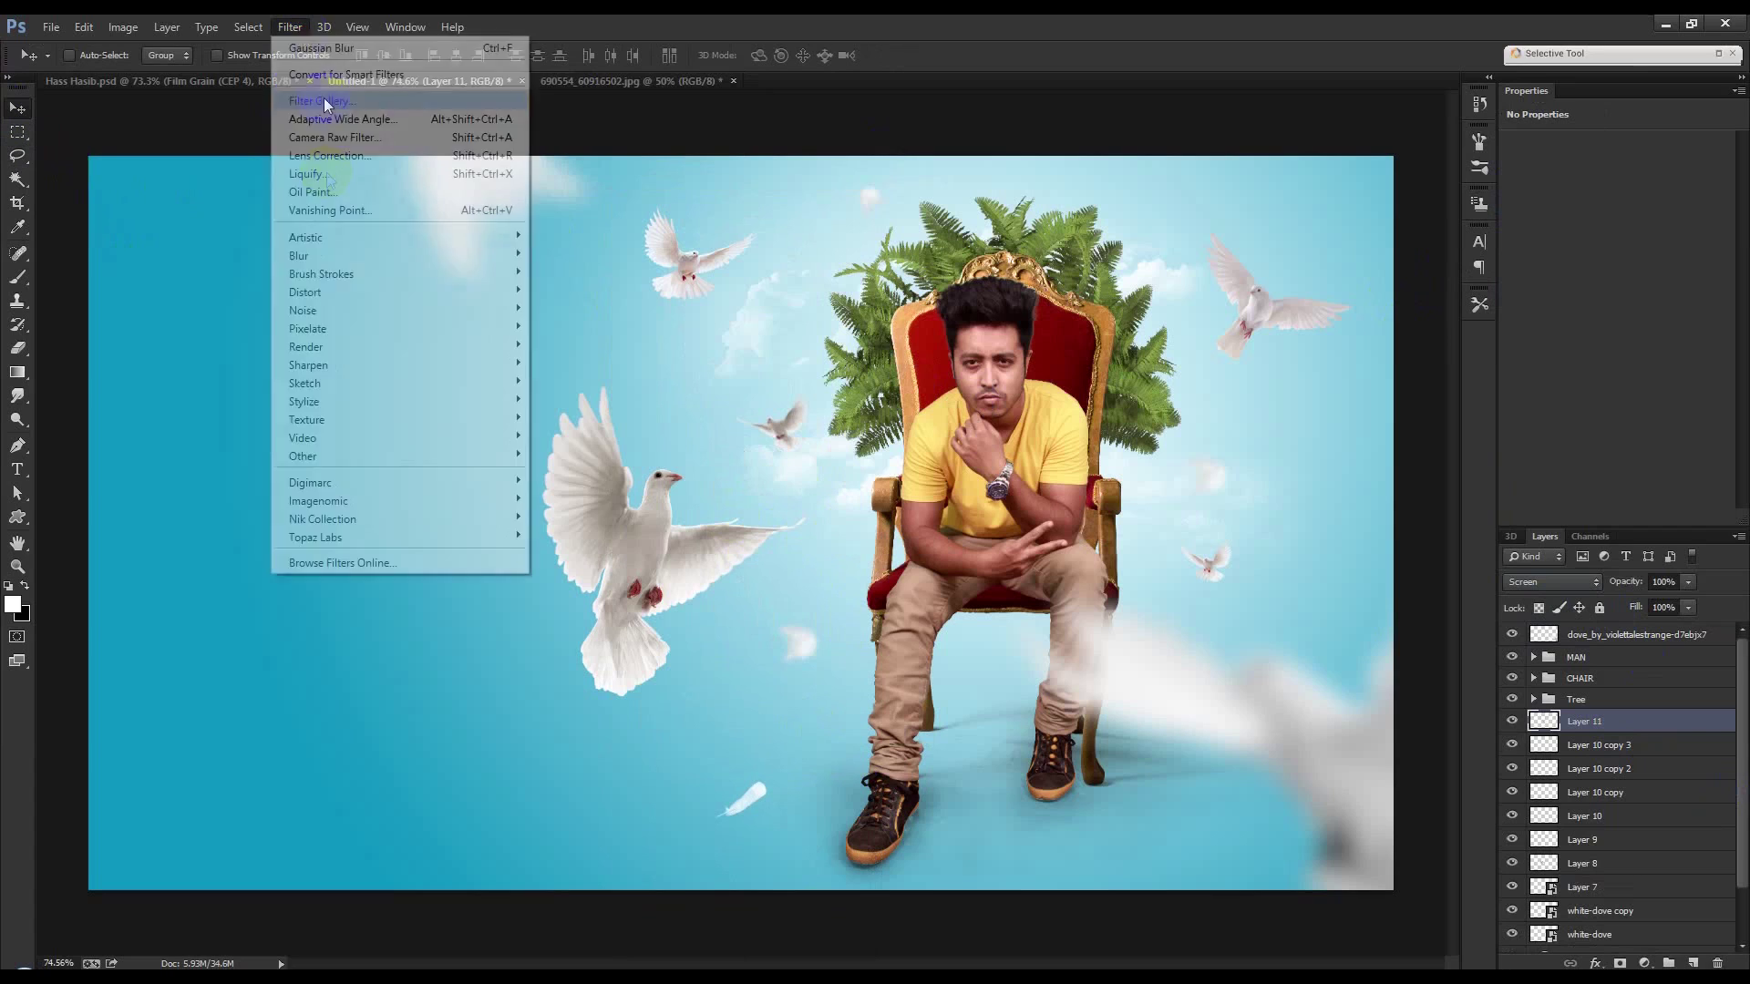
click(638, 392)
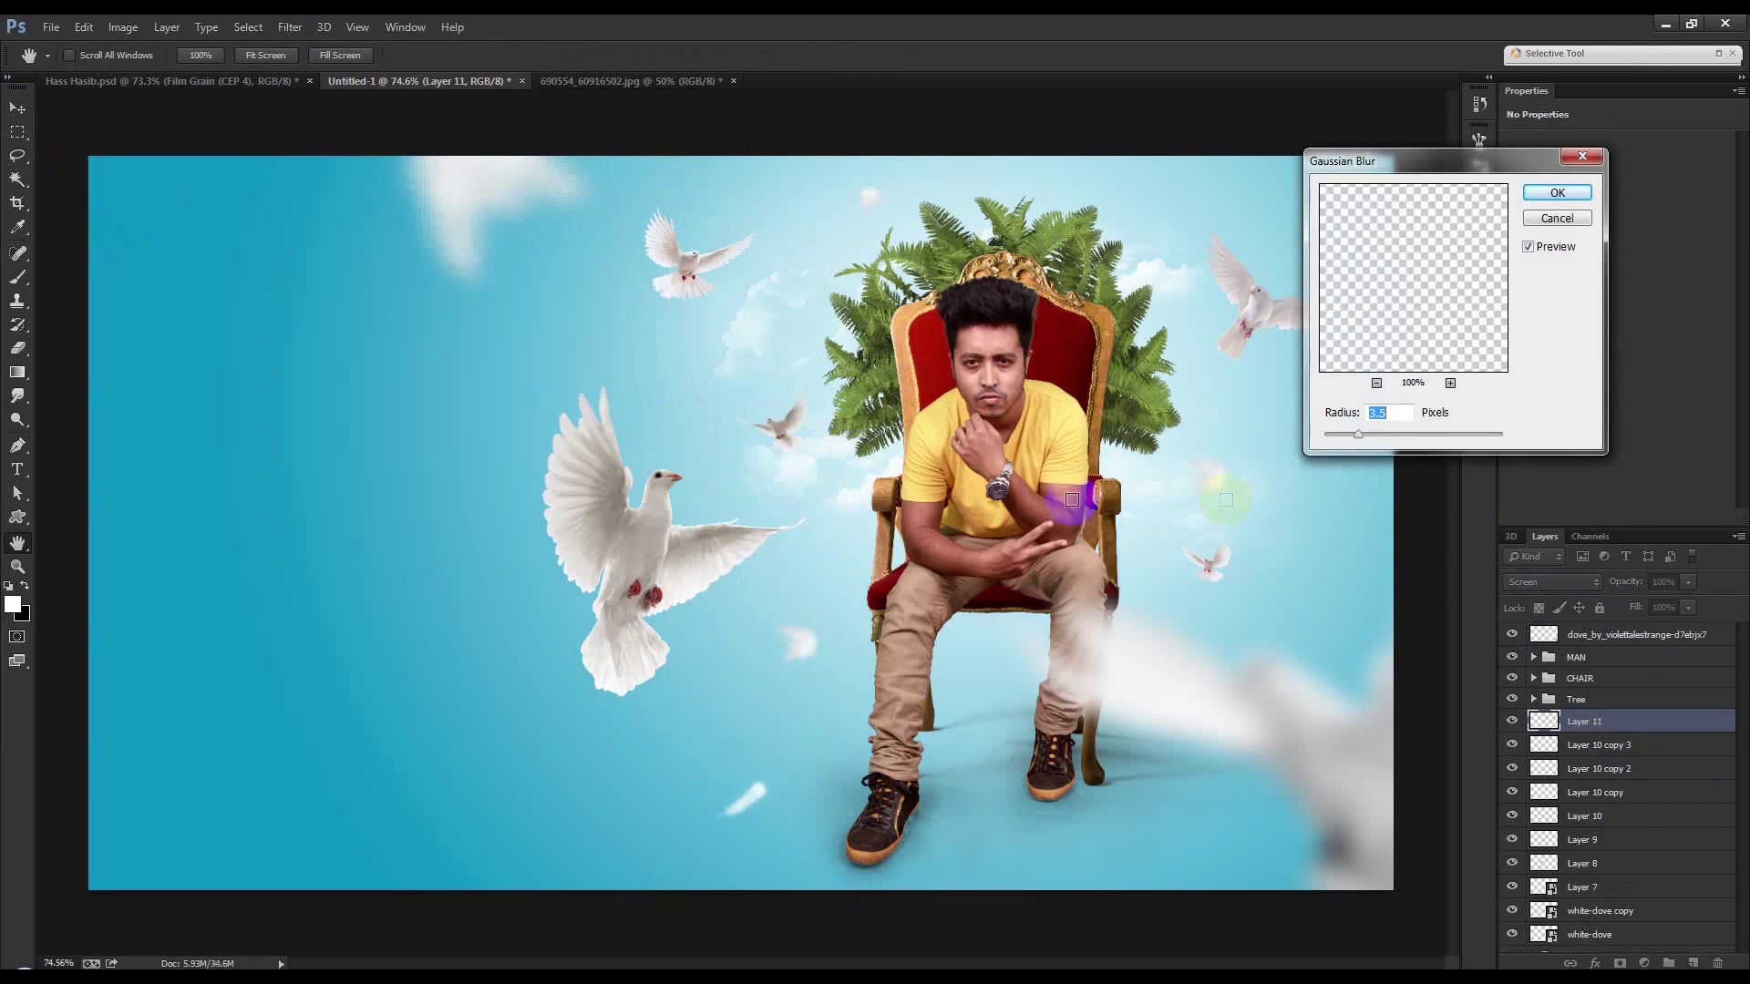
key(Return)
Duplicate the feather, enlarge it to about 394% right of the chair, then return to the feathers photo.
drag(802, 769, 1290, 432)
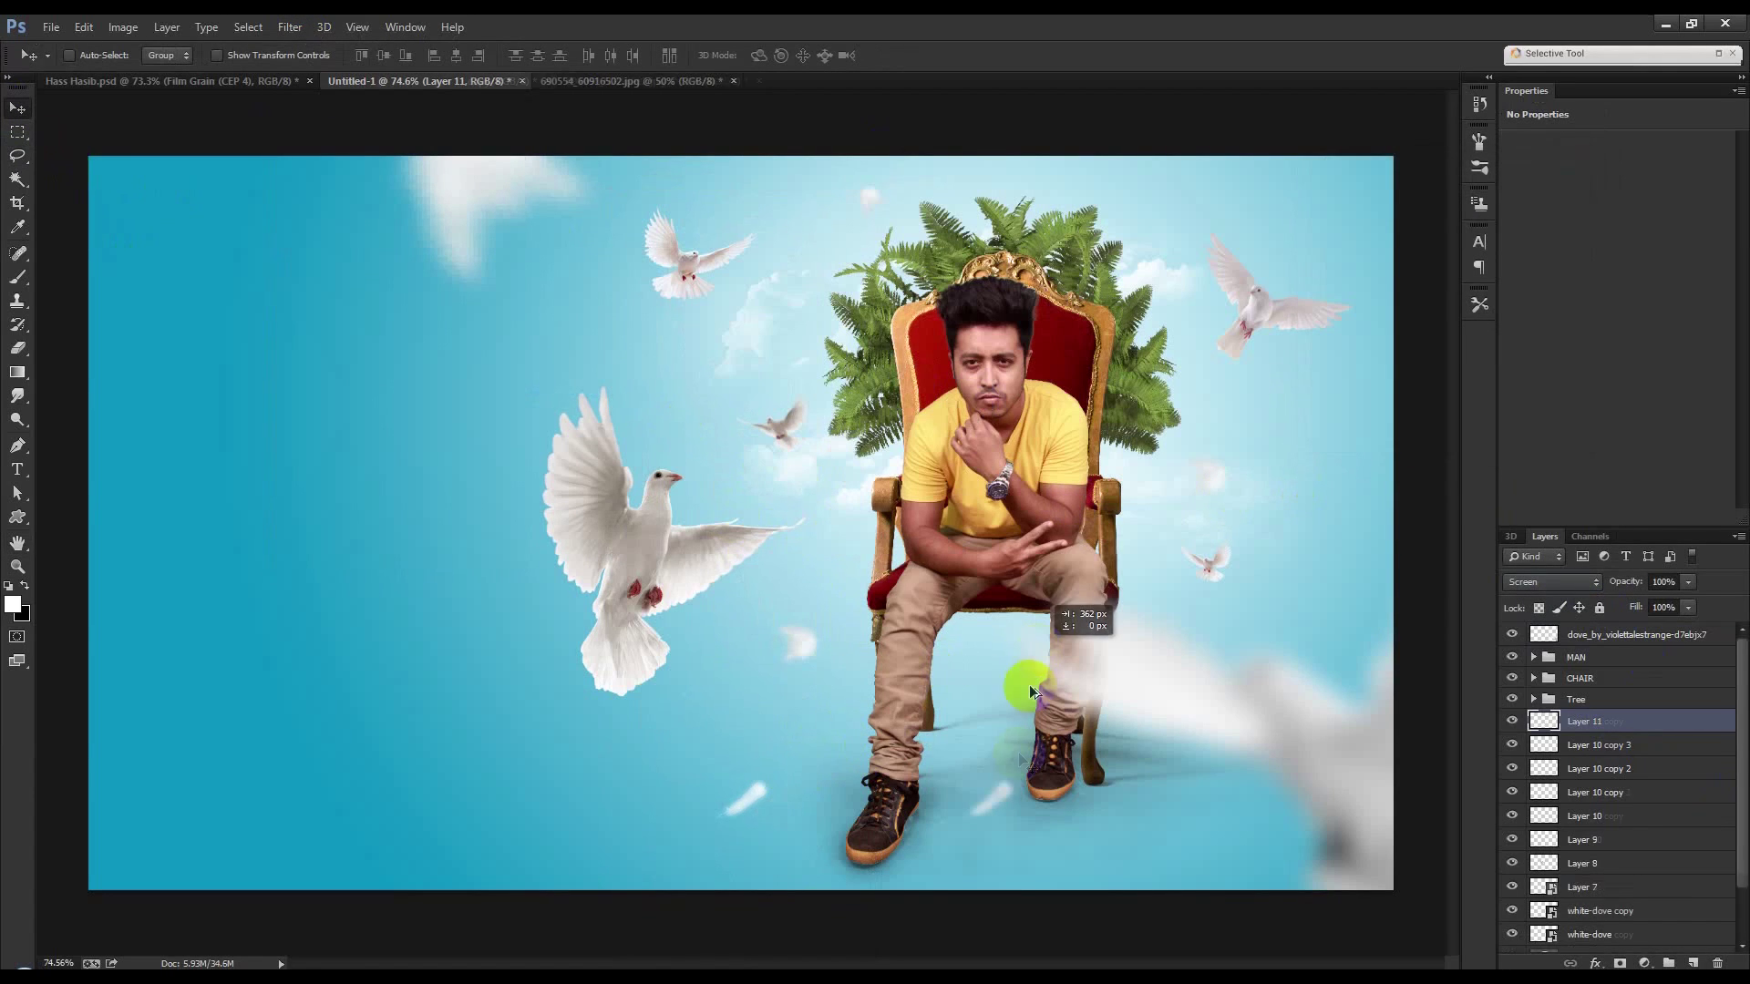
key(ctrl+t)
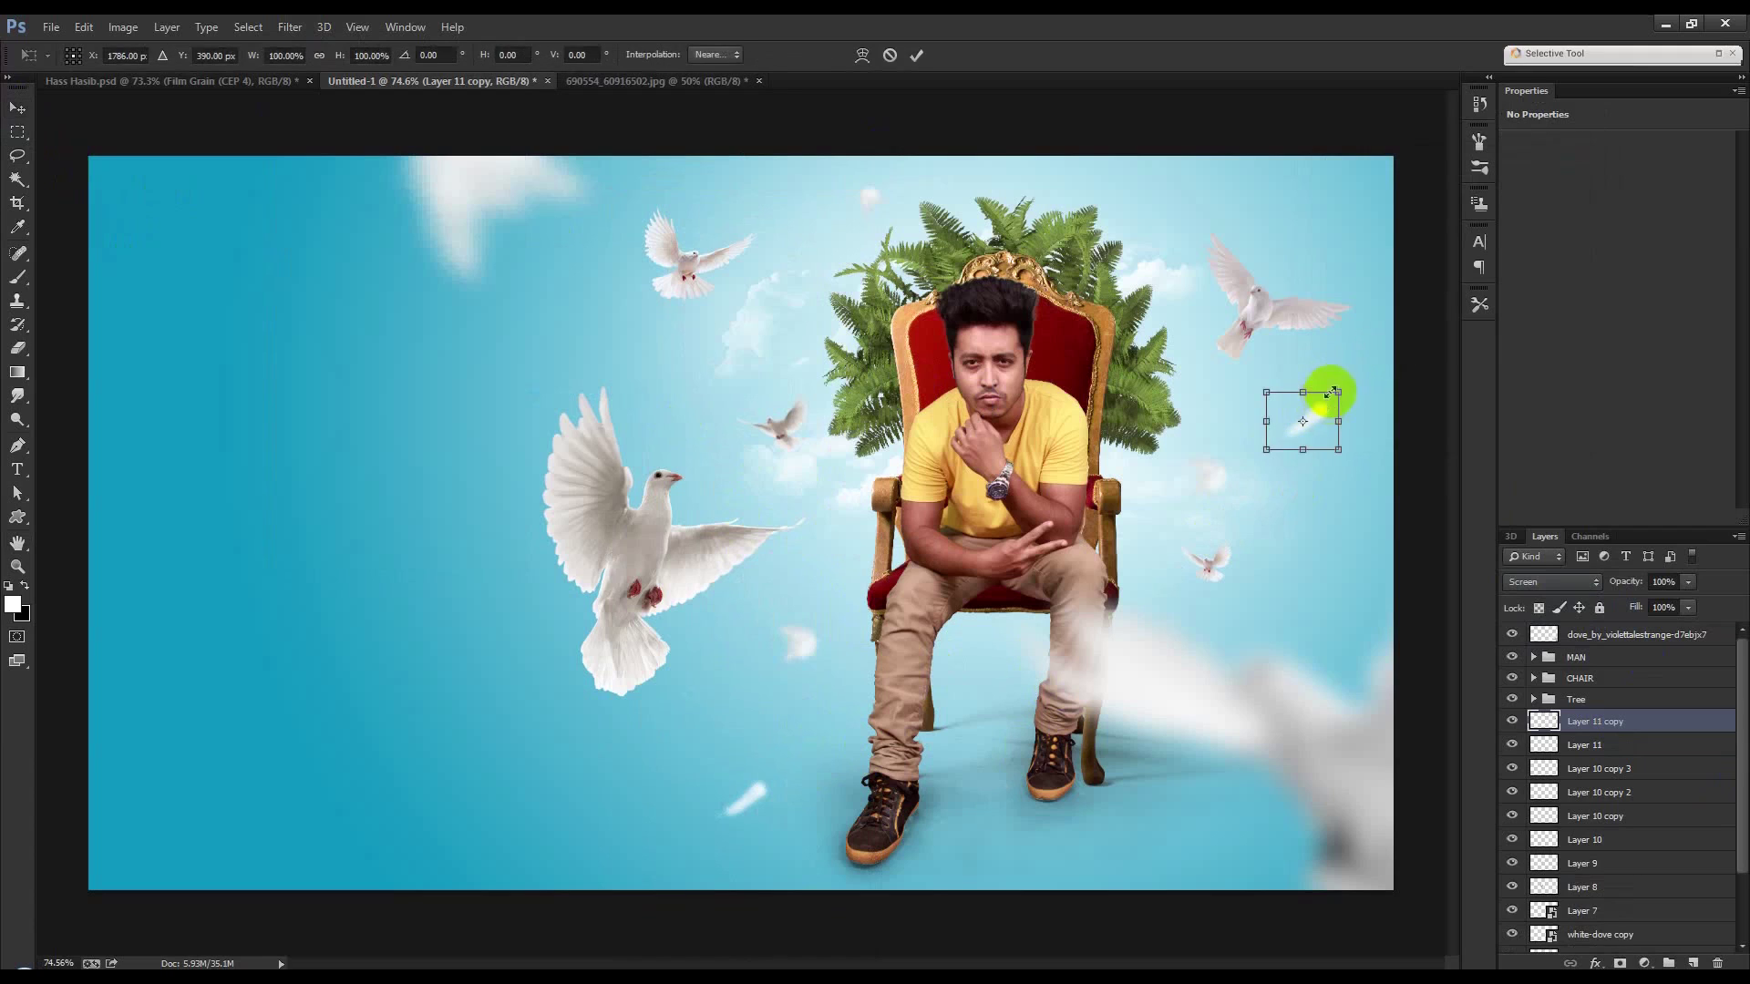
drag(1339, 392, 1431, 302)
drag(1292, 419, 1358, 433)
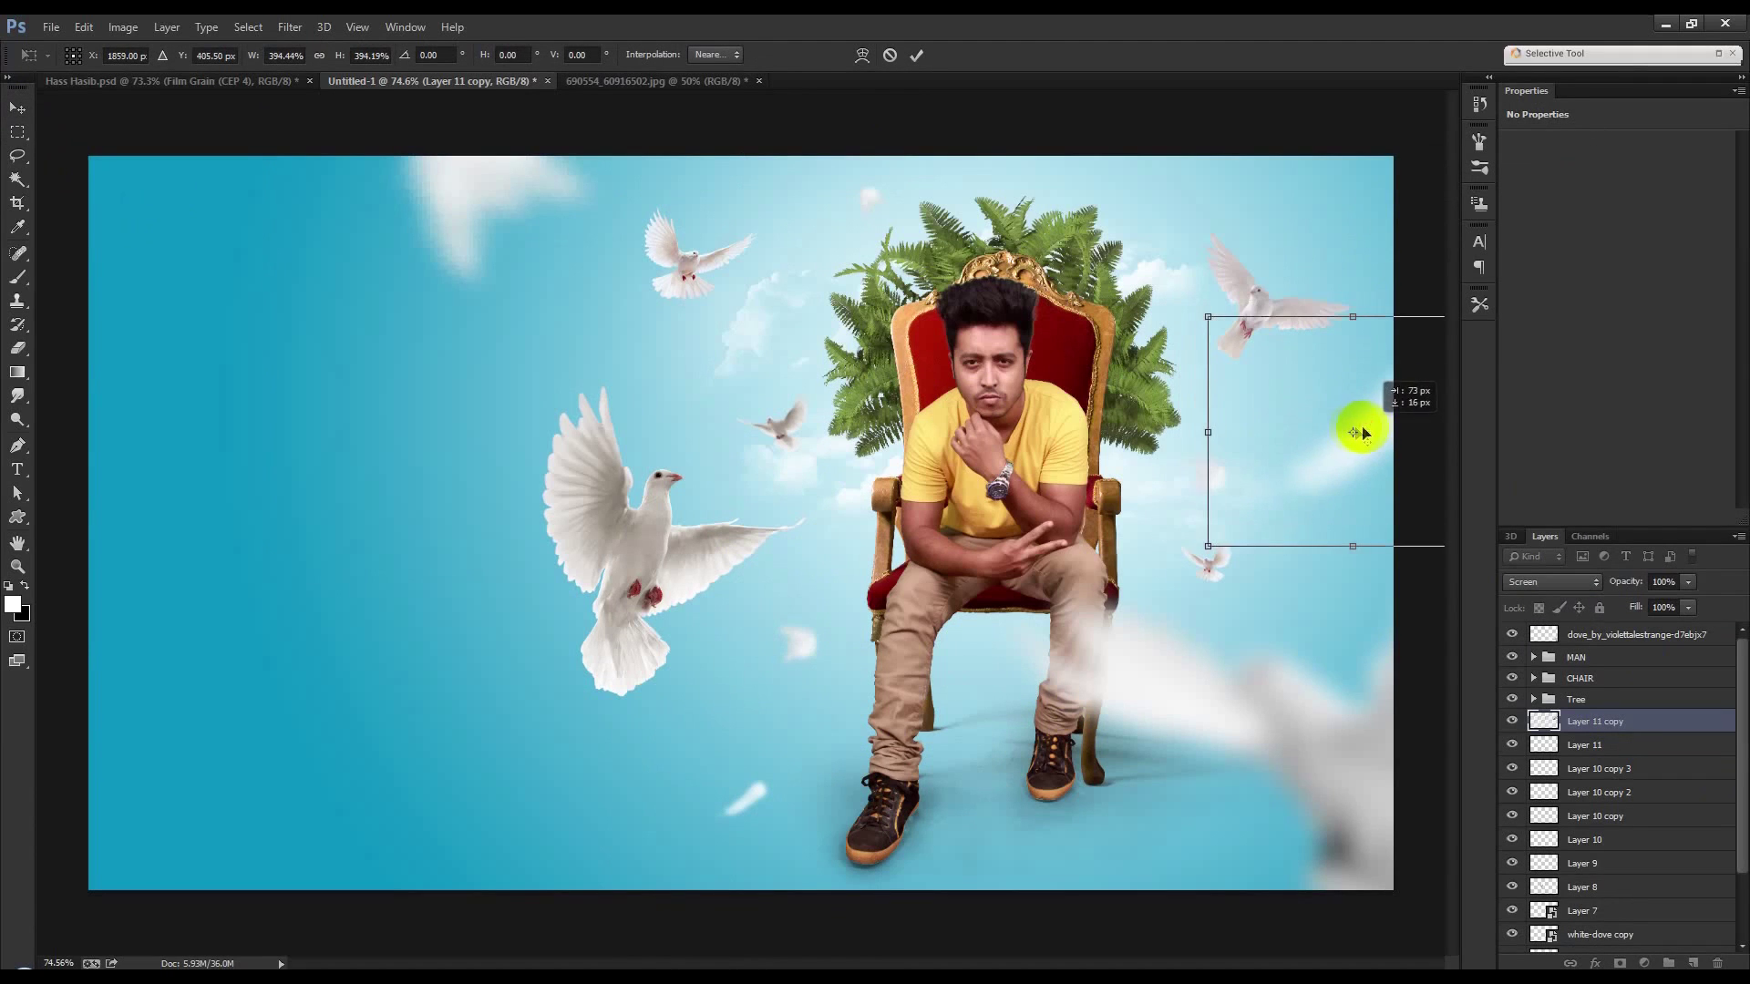
key(Return)
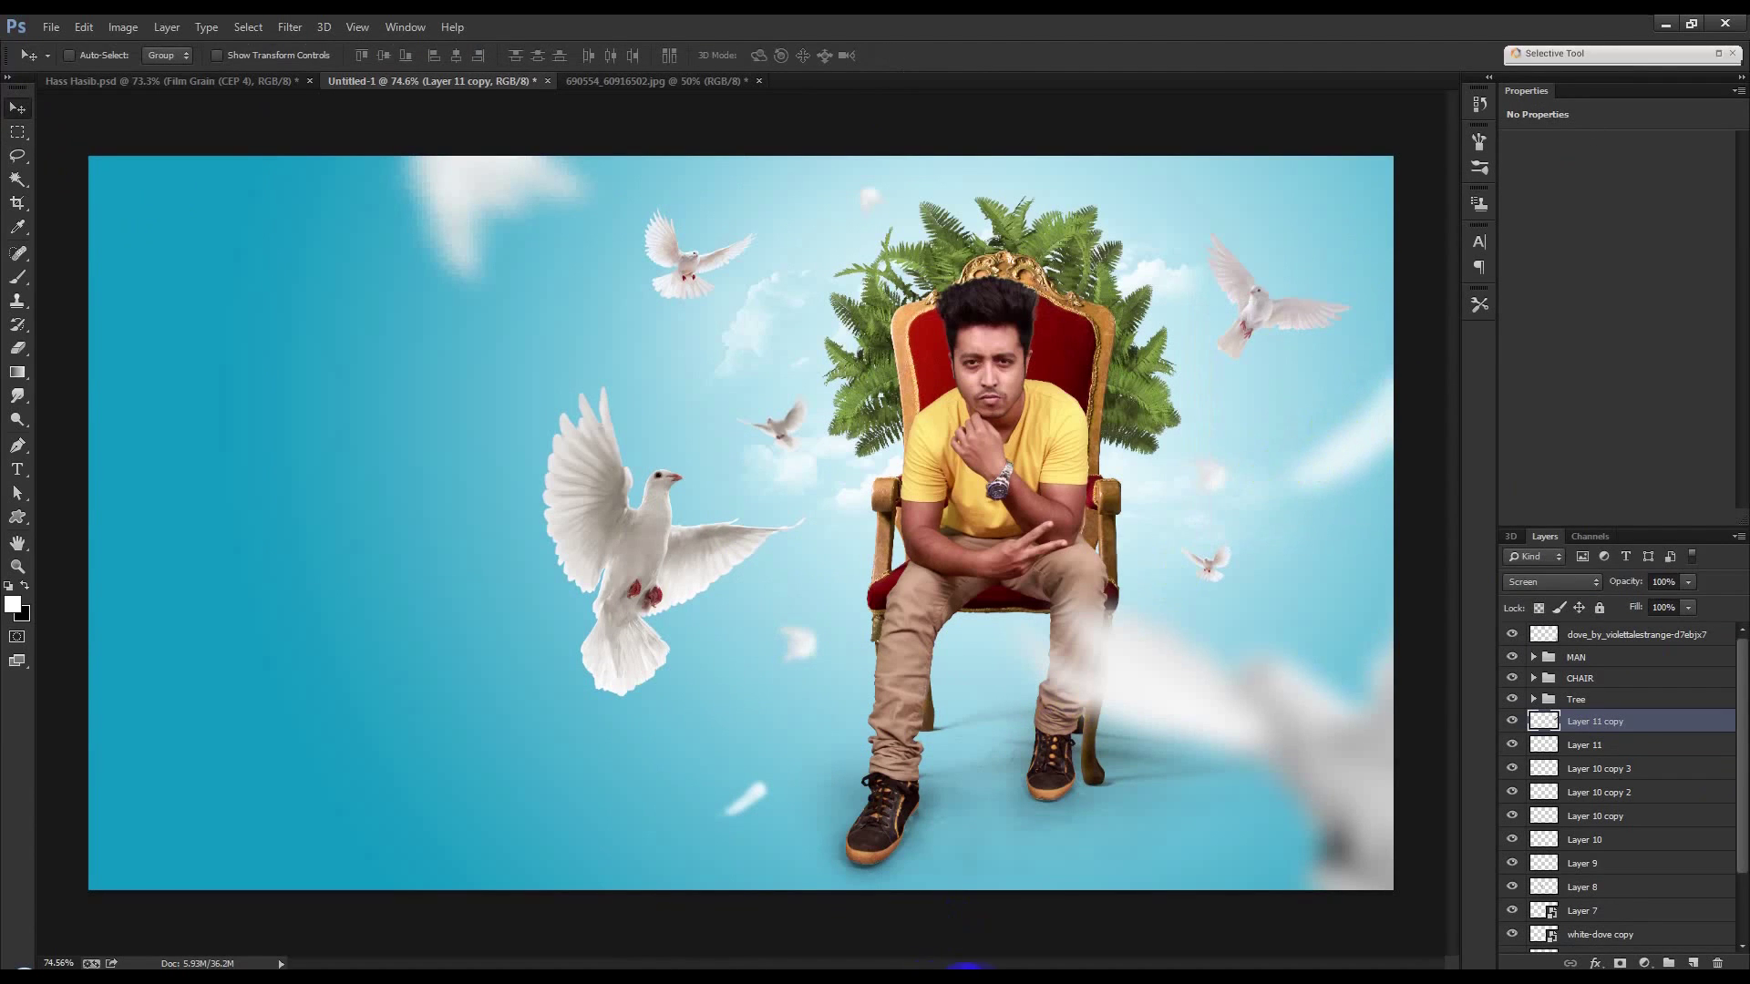
key(ctrl+Tab)
click(18, 158)
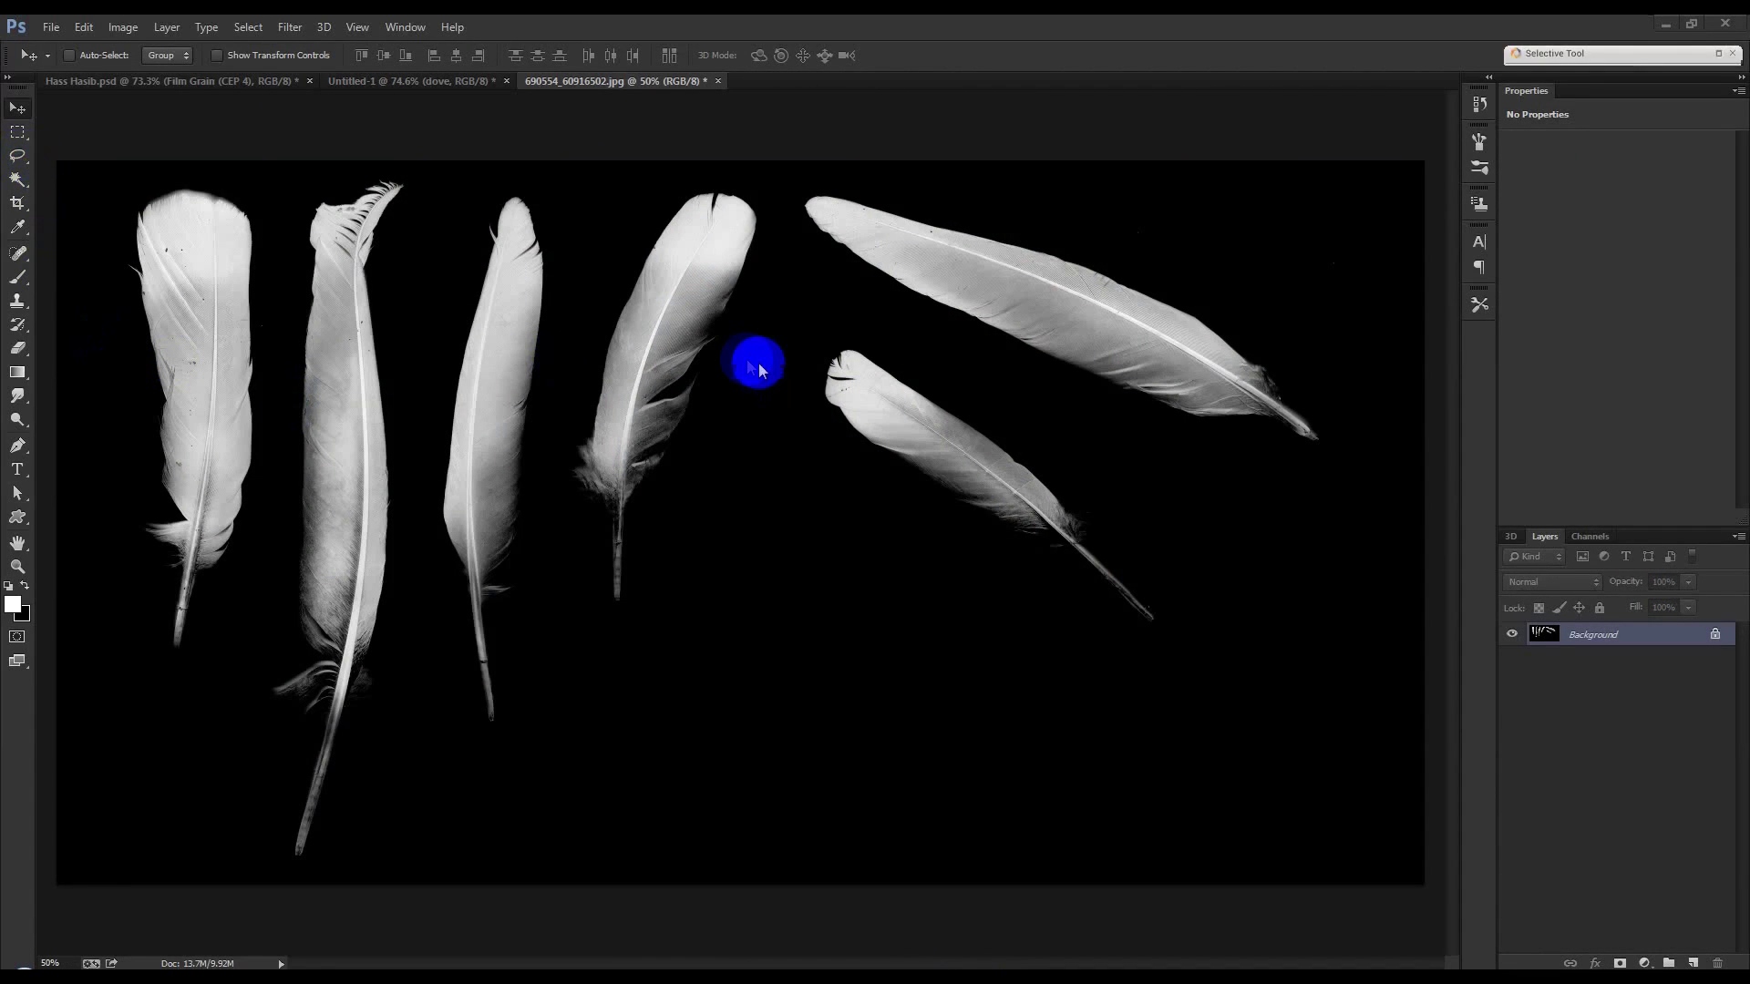
Lasso the fourth feather, paste it into the composite and set it to Screen blend mode.
drag(806, 344, 840, 510)
mouse_move(770, 182)
mouse_down()
mouse_move(695, 149)
mouse_move(757, 177)
mouse_up()
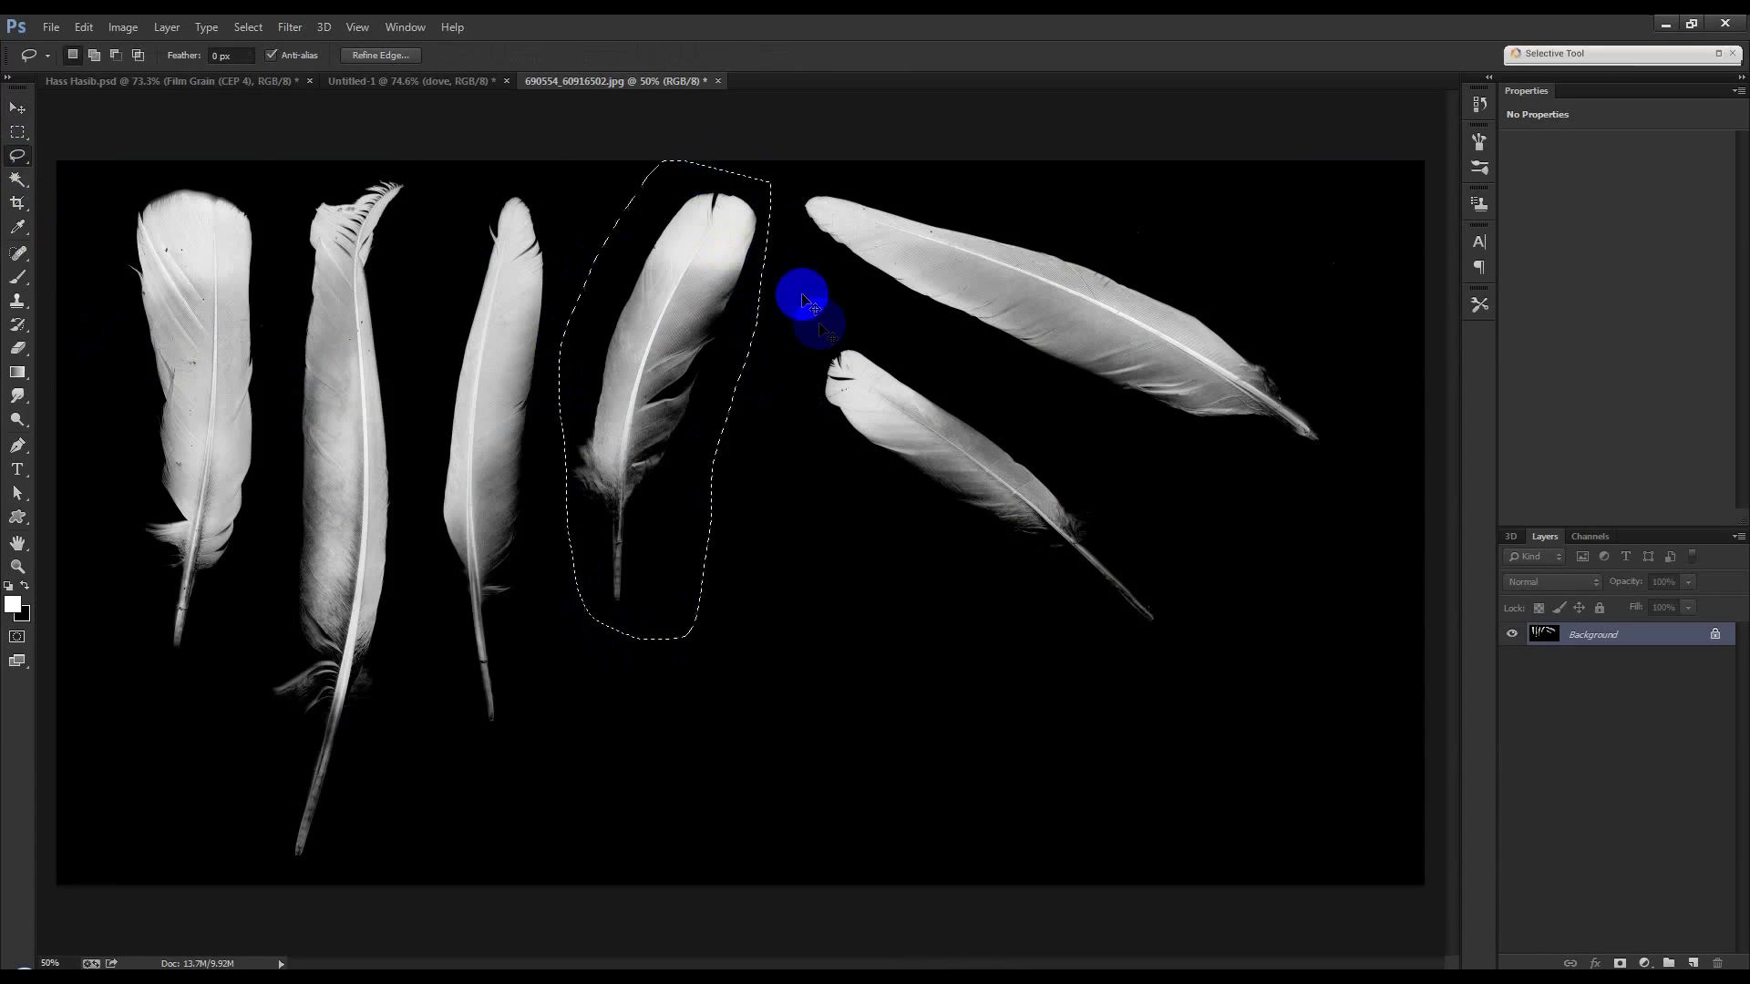
click(428, 82)
key(ctrl+v)
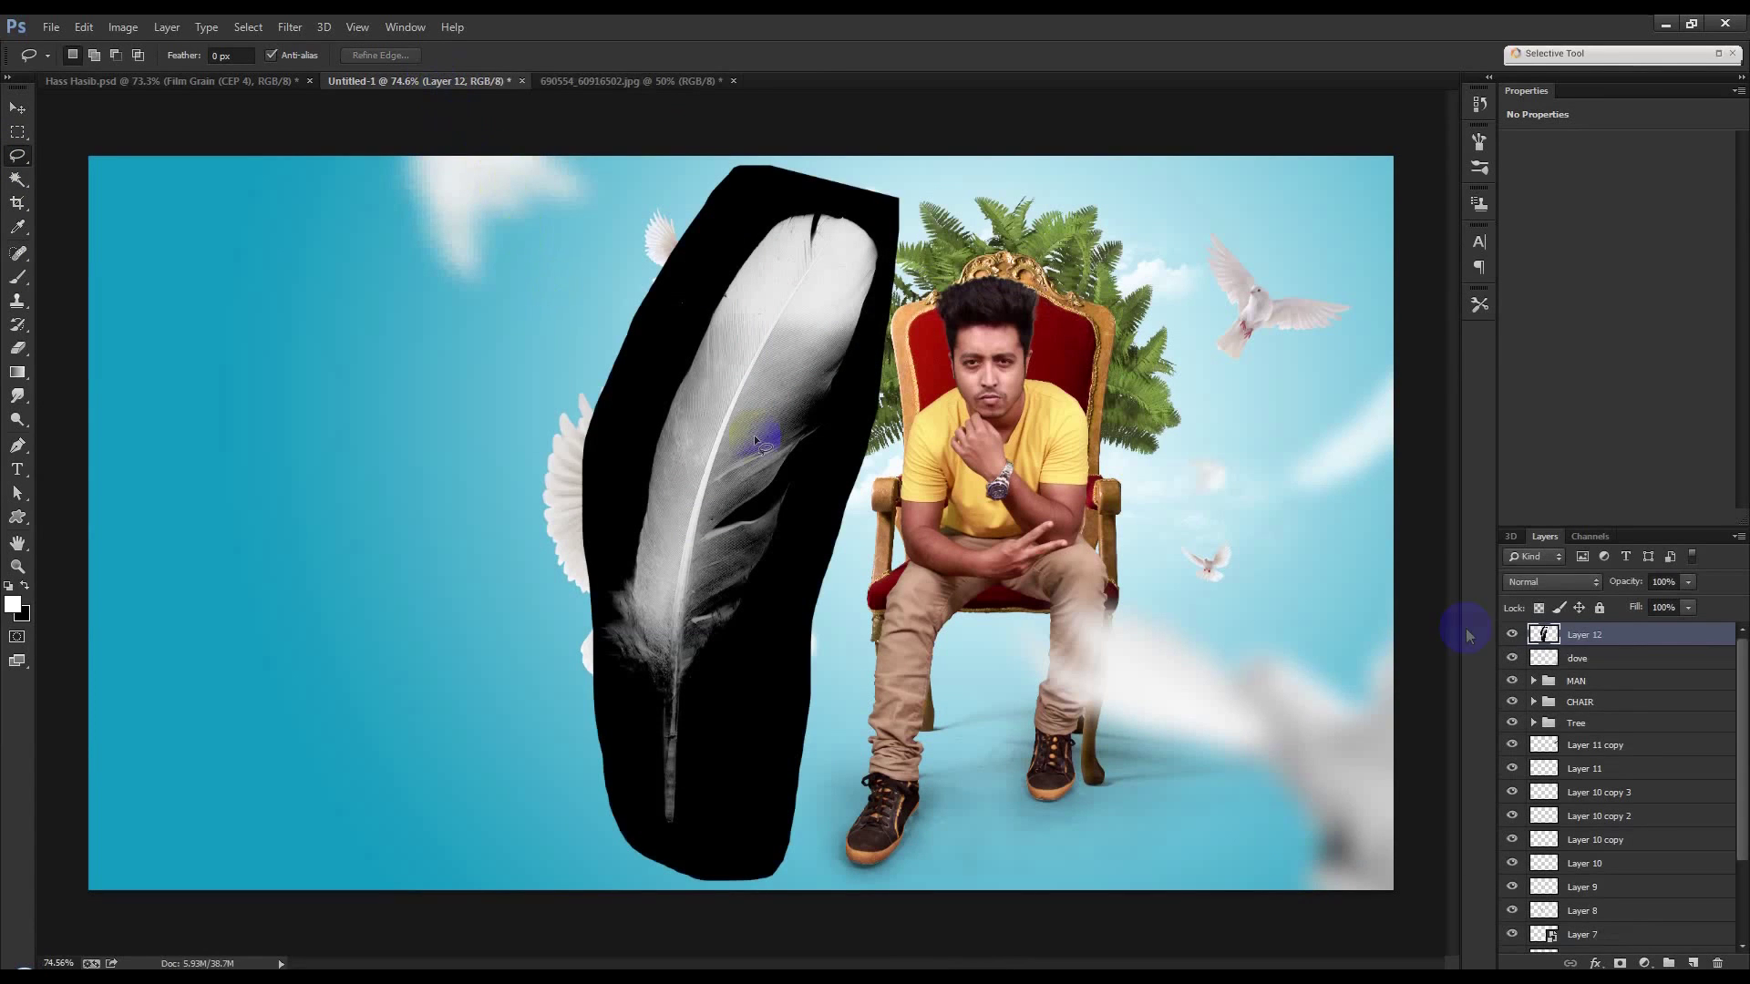
click(1513, 588)
click(1531, 263)
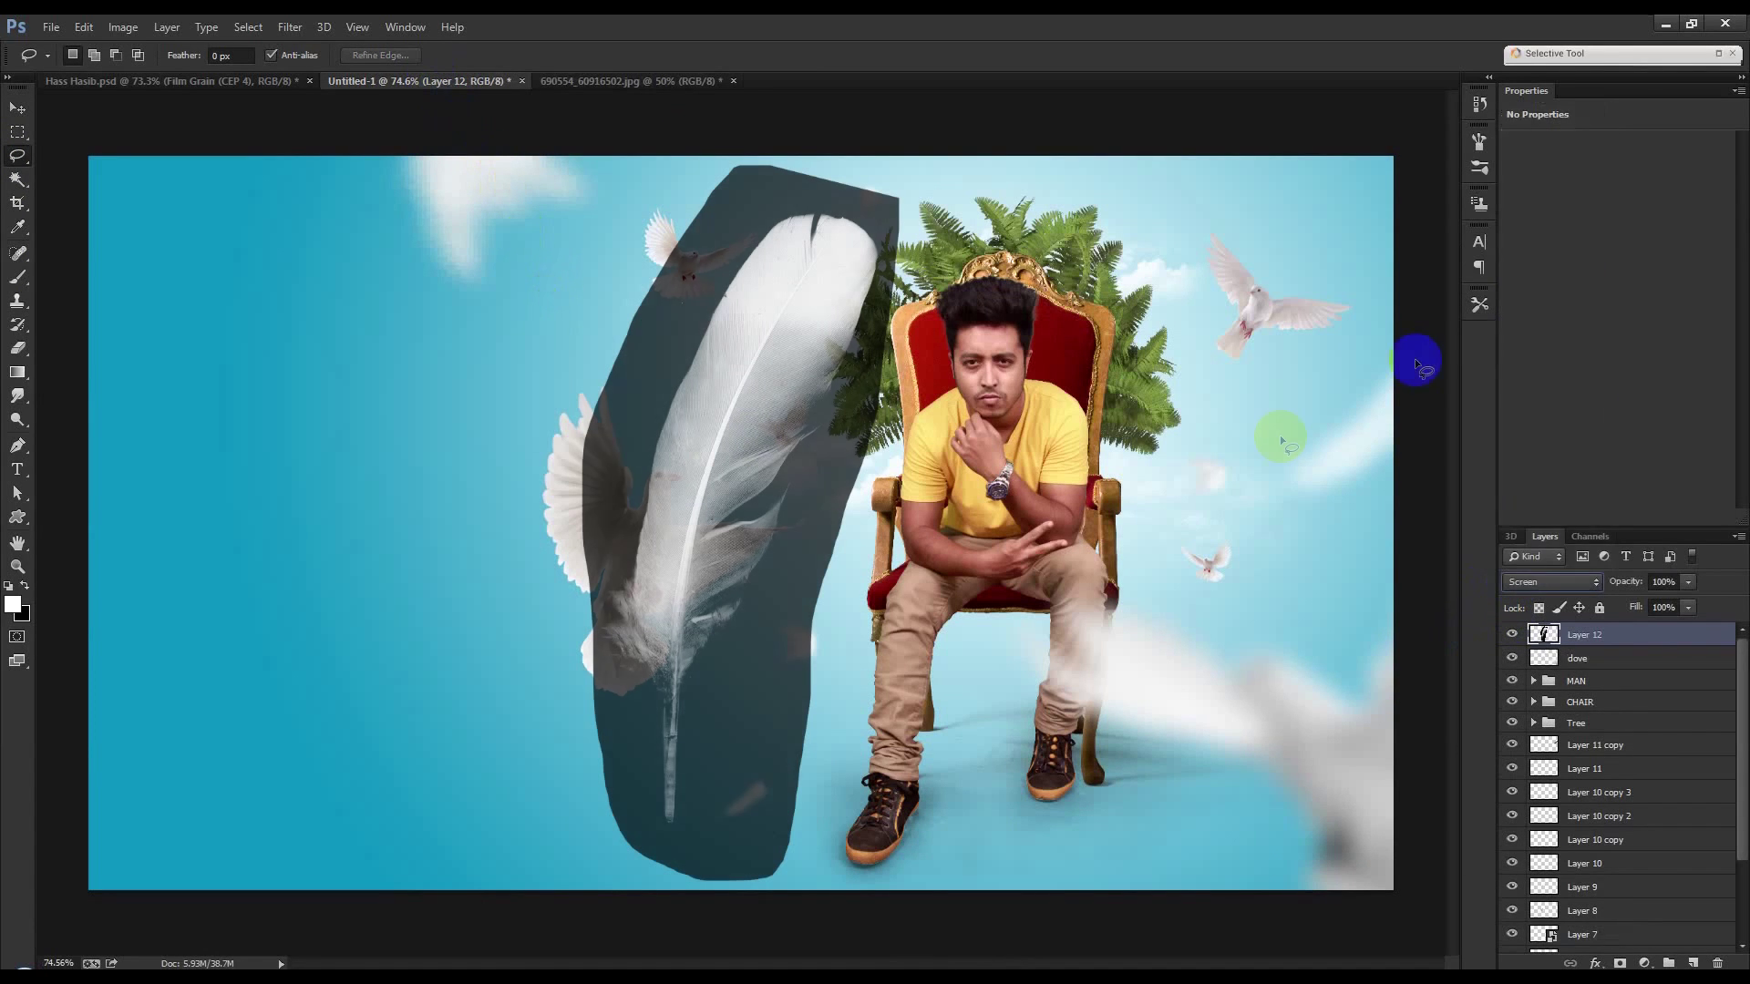
click(1078, 662)
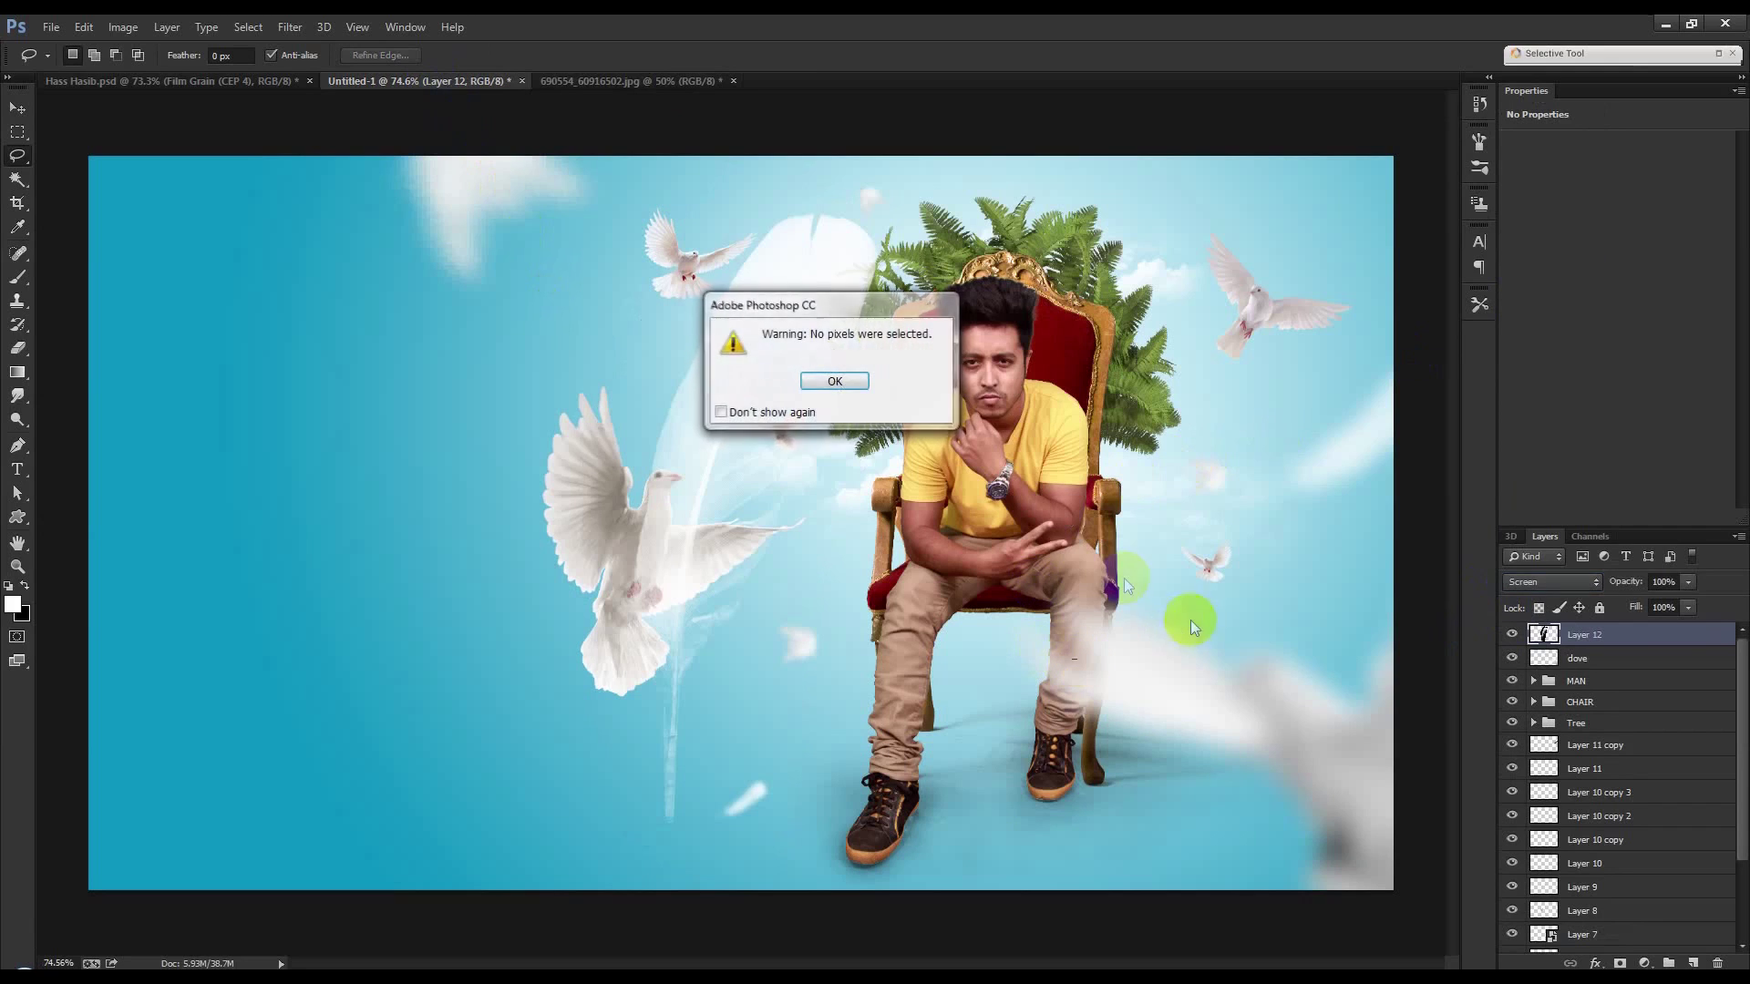
click(833, 376)
Rotate and shrink the feather to about 25%, placing it in the sky above the tree.
click(18, 109)
key(ctrl+t)
drag(1060, 673, 828, 304)
drag(1097, 369, 841, 477)
mouse_move(852, 578)
mouse_down()
mouse_move(870, 524)
mouse_move(1179, 839)
mouse_move(1367, 828)
mouse_move(1359, 809)
mouse_up()
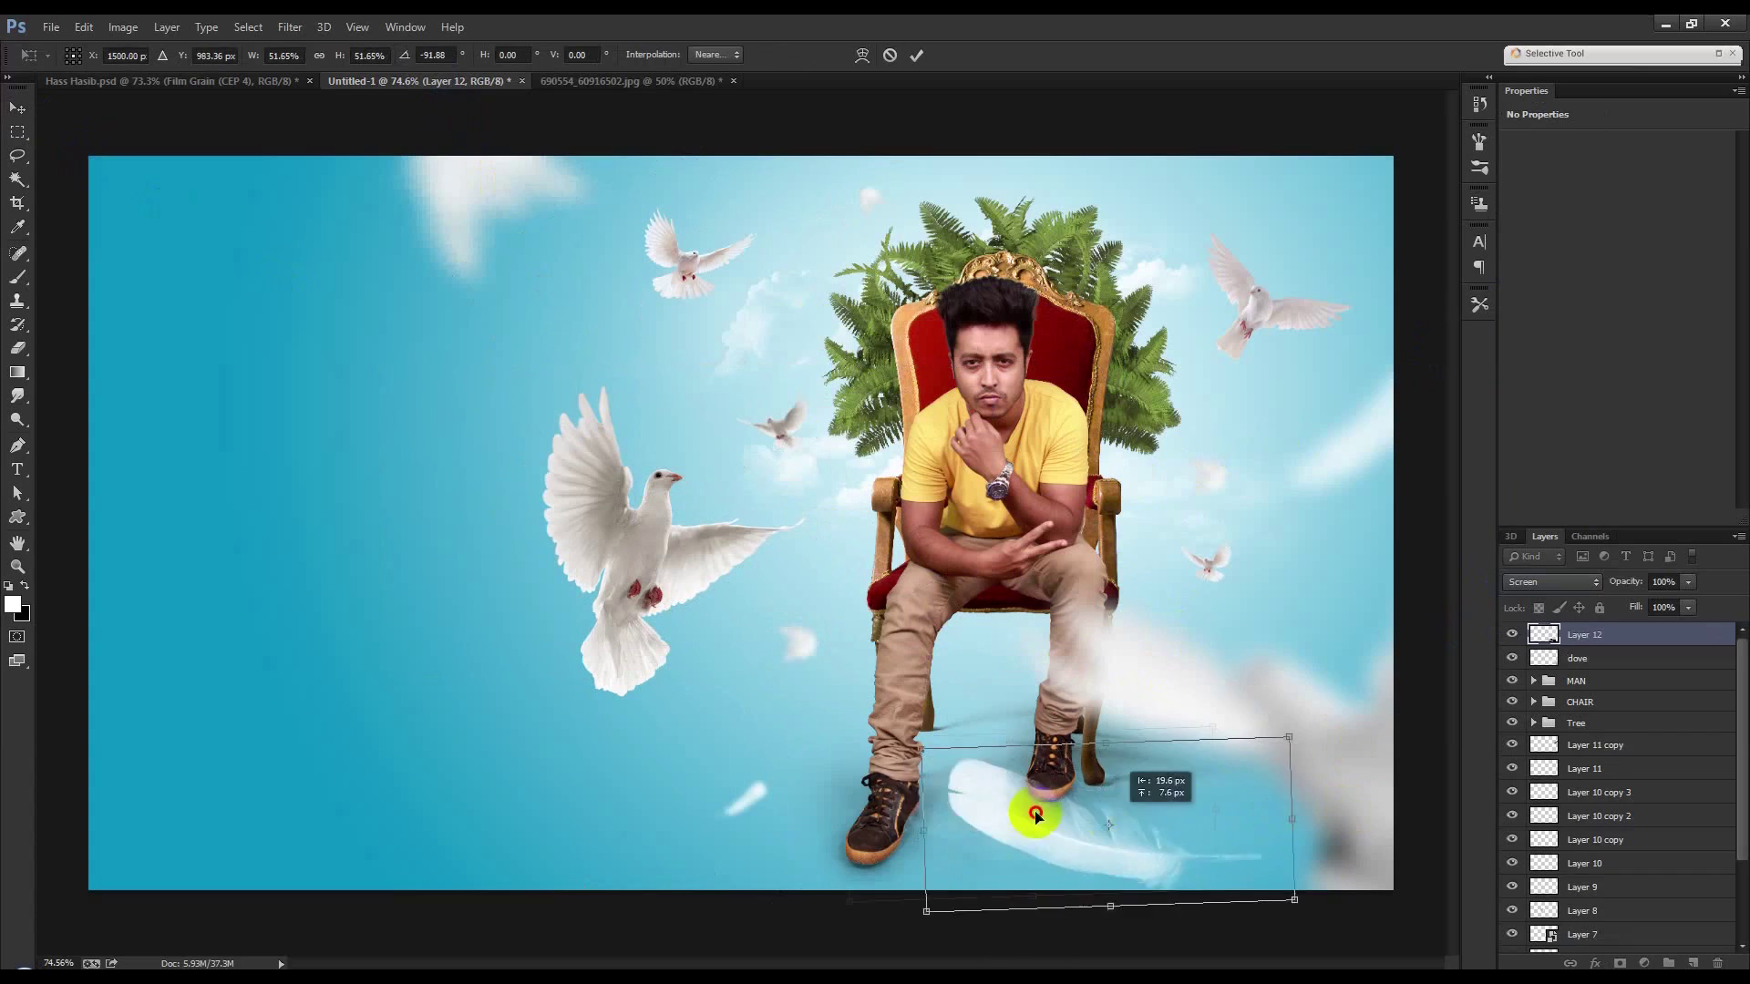
drag(1220, 797, 1329, 302)
drag(1164, 183, 1176, 366)
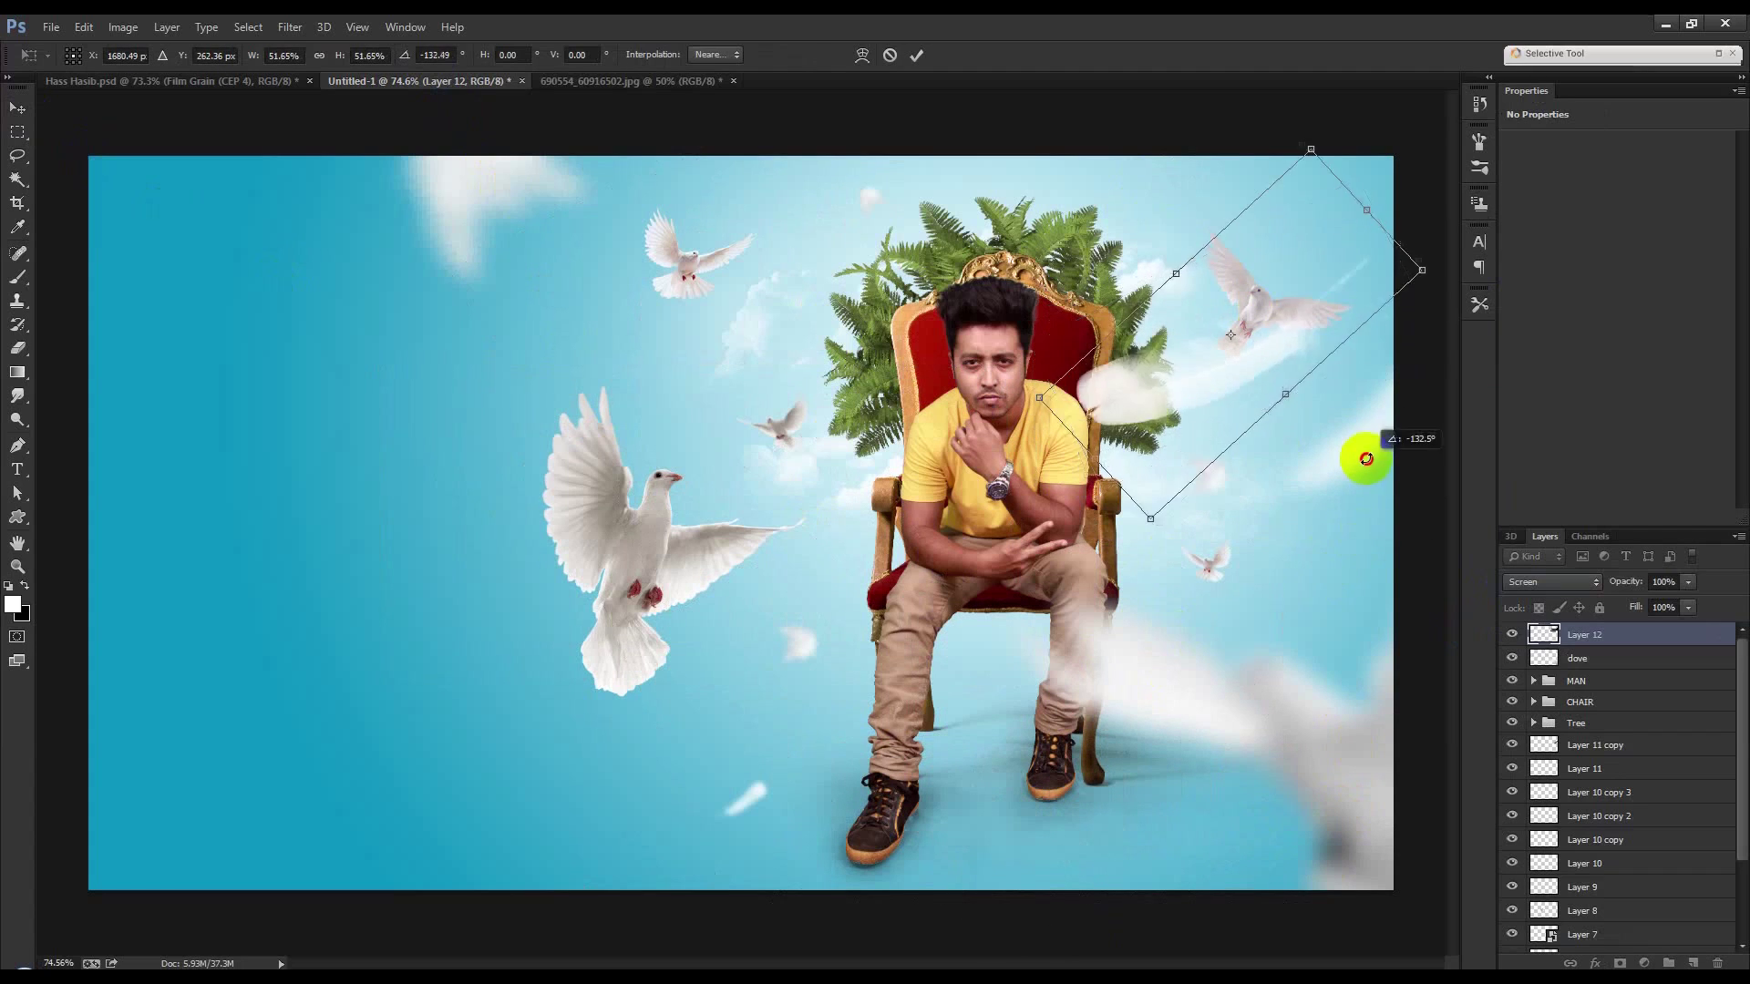
drag(1359, 456, 1328, 414)
drag(1258, 535, 1181, 453)
mouse_move(1301, 578)
mouse_down()
mouse_move(1328, 383)
mouse_move(1281, 410)
mouse_move(1227, 410)
mouse_move(1094, 176)
mouse_up()
mouse_move(1219, 281)
mouse_down()
mouse_move(1117, 241)
mouse_move(940, 330)
mouse_move(1055, 329)
mouse_move(1202, 187)
mouse_up()
key(Return)
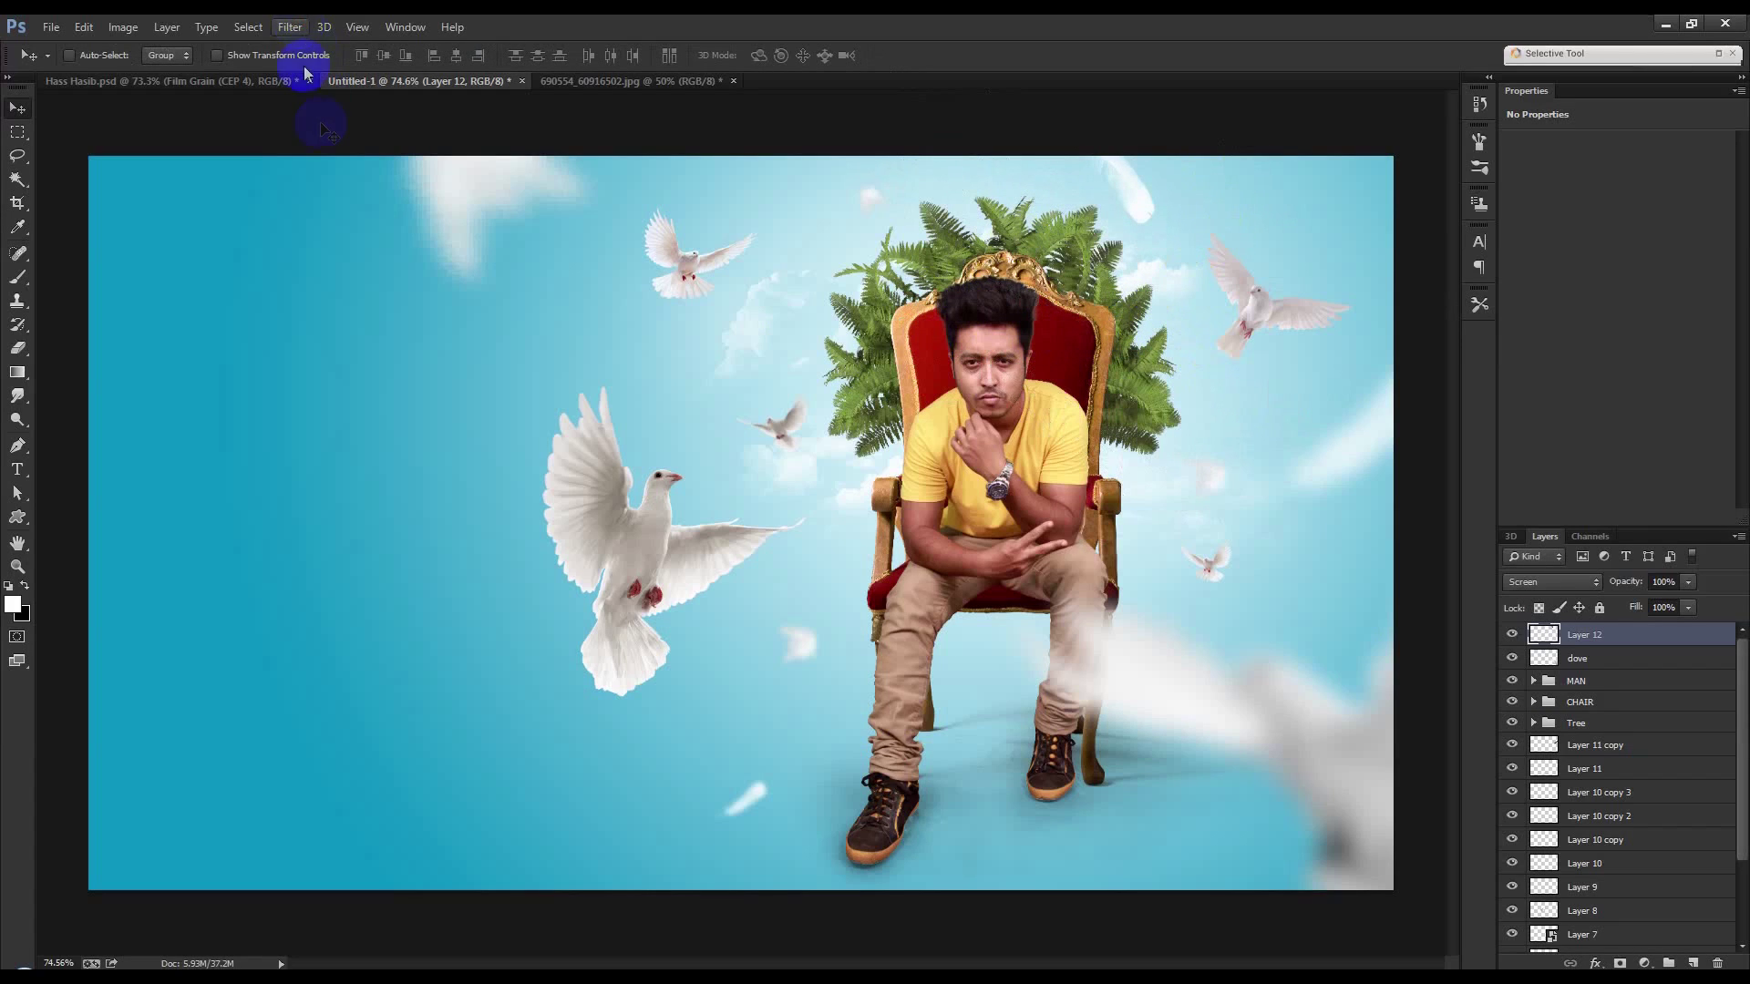
Move the feather left of the tree and drag a duplicate to the lower left.
click(289, 26)
click(436, 88)
drag(1173, 215, 832, 217)
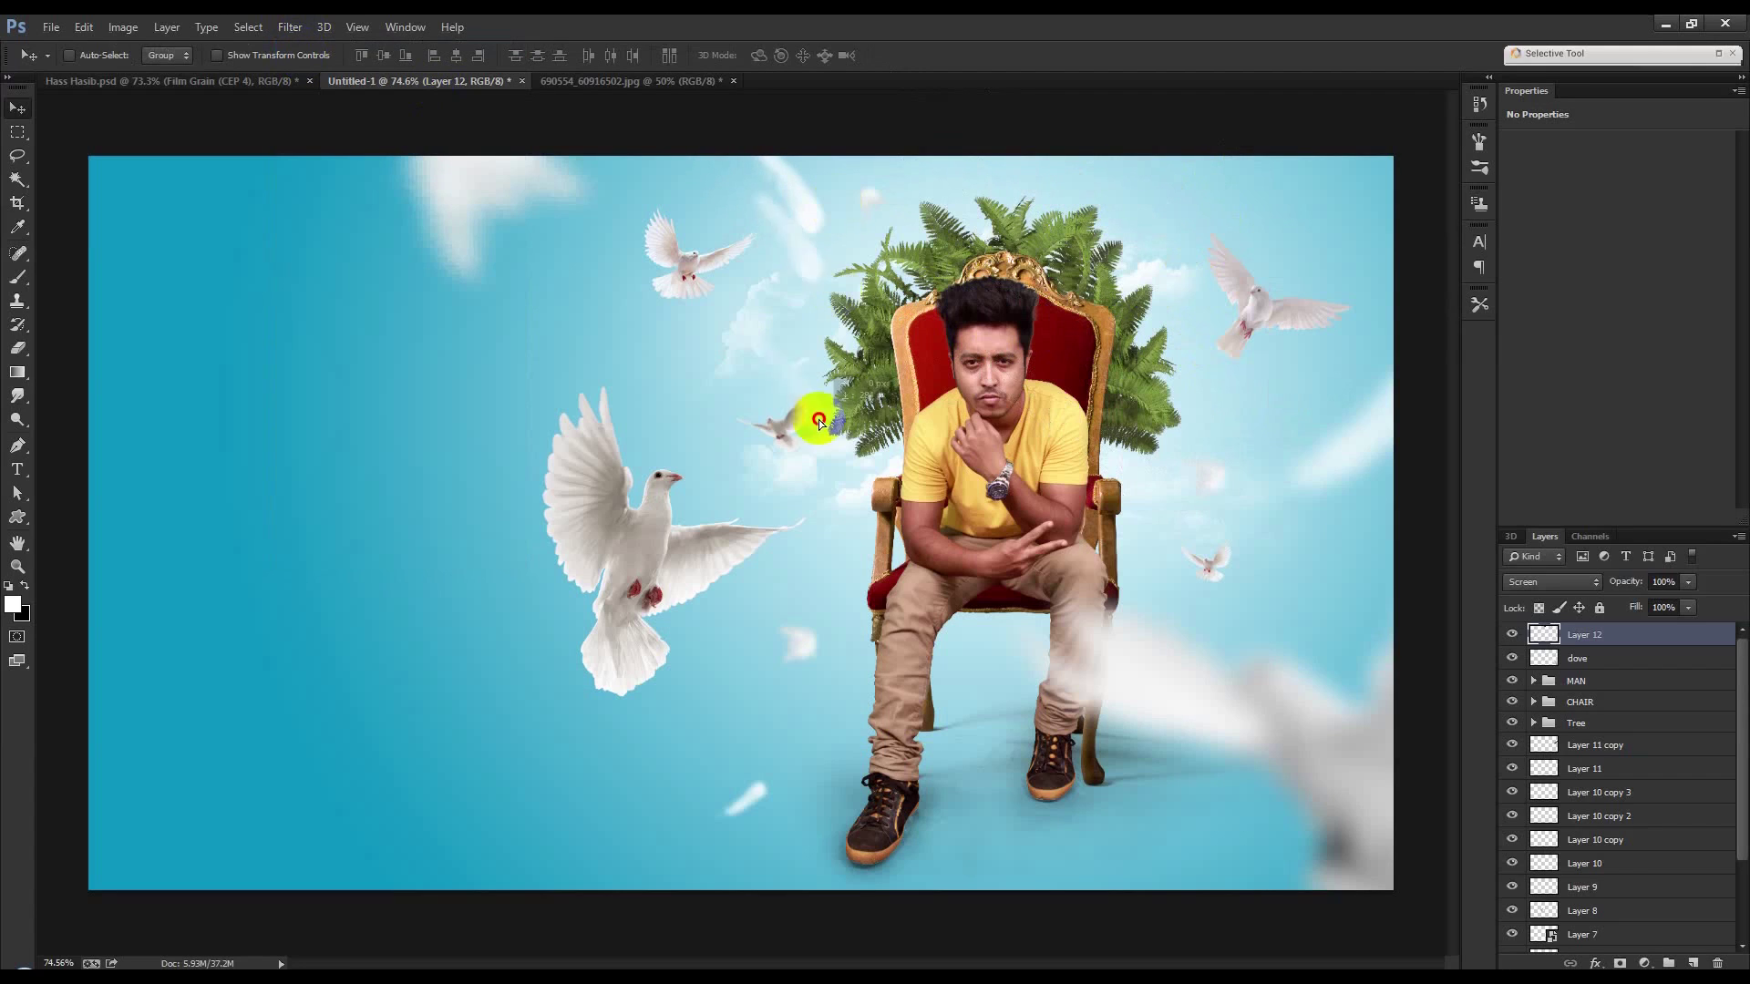
drag(820, 422, 807, 556)
mouse_move(807, 398)
mouse_down()
mouse_move(418, 666)
mouse_move(446, 694)
mouse_up()
Rotate the lower-left copy about 121° and enlarge it to about 210%.
key(ctrl+t)
drag(565, 638, 359, 843)
drag(474, 656, 521, 622)
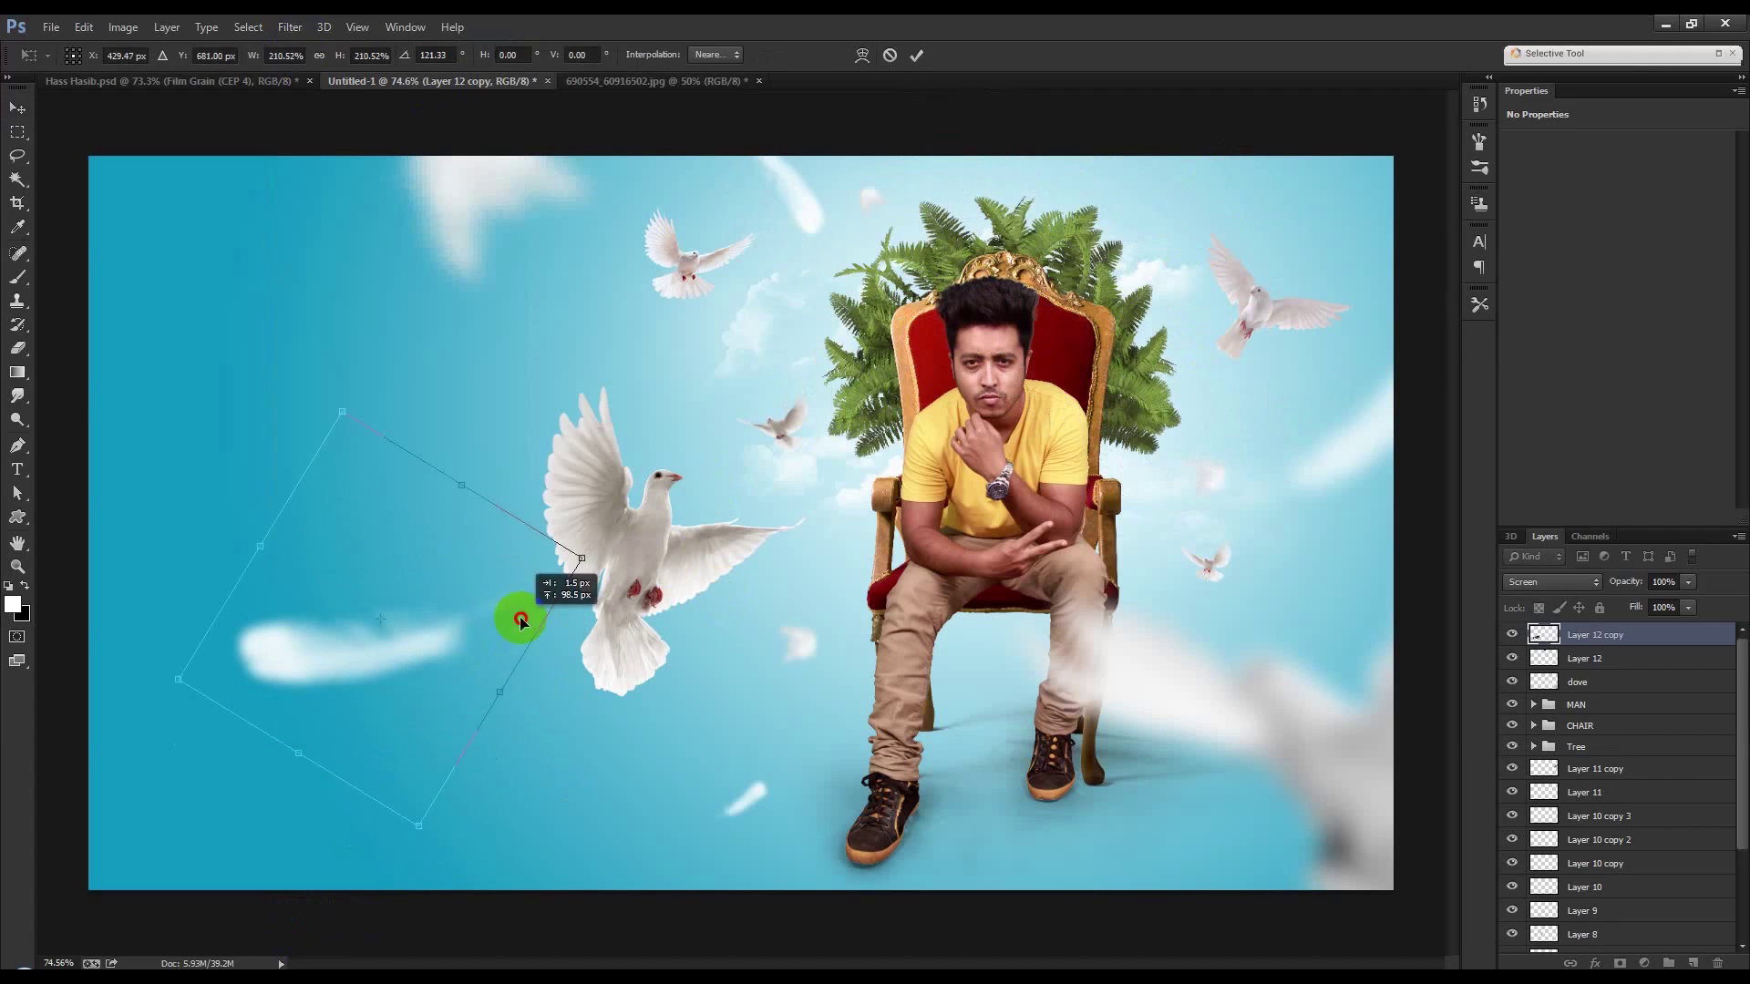
mouse_move(520, 622)
mouse_down()
mouse_move(586, 664)
mouse_move(1032, 456)
mouse_move(1011, 719)
mouse_move(1110, 784)
mouse_move(1026, 743)
mouse_move(510, 674)
mouse_up()
key(Return)
Duplicate a third feather near the man's chest and rotate it about 52°.
drag(616, 654, 997, 415)
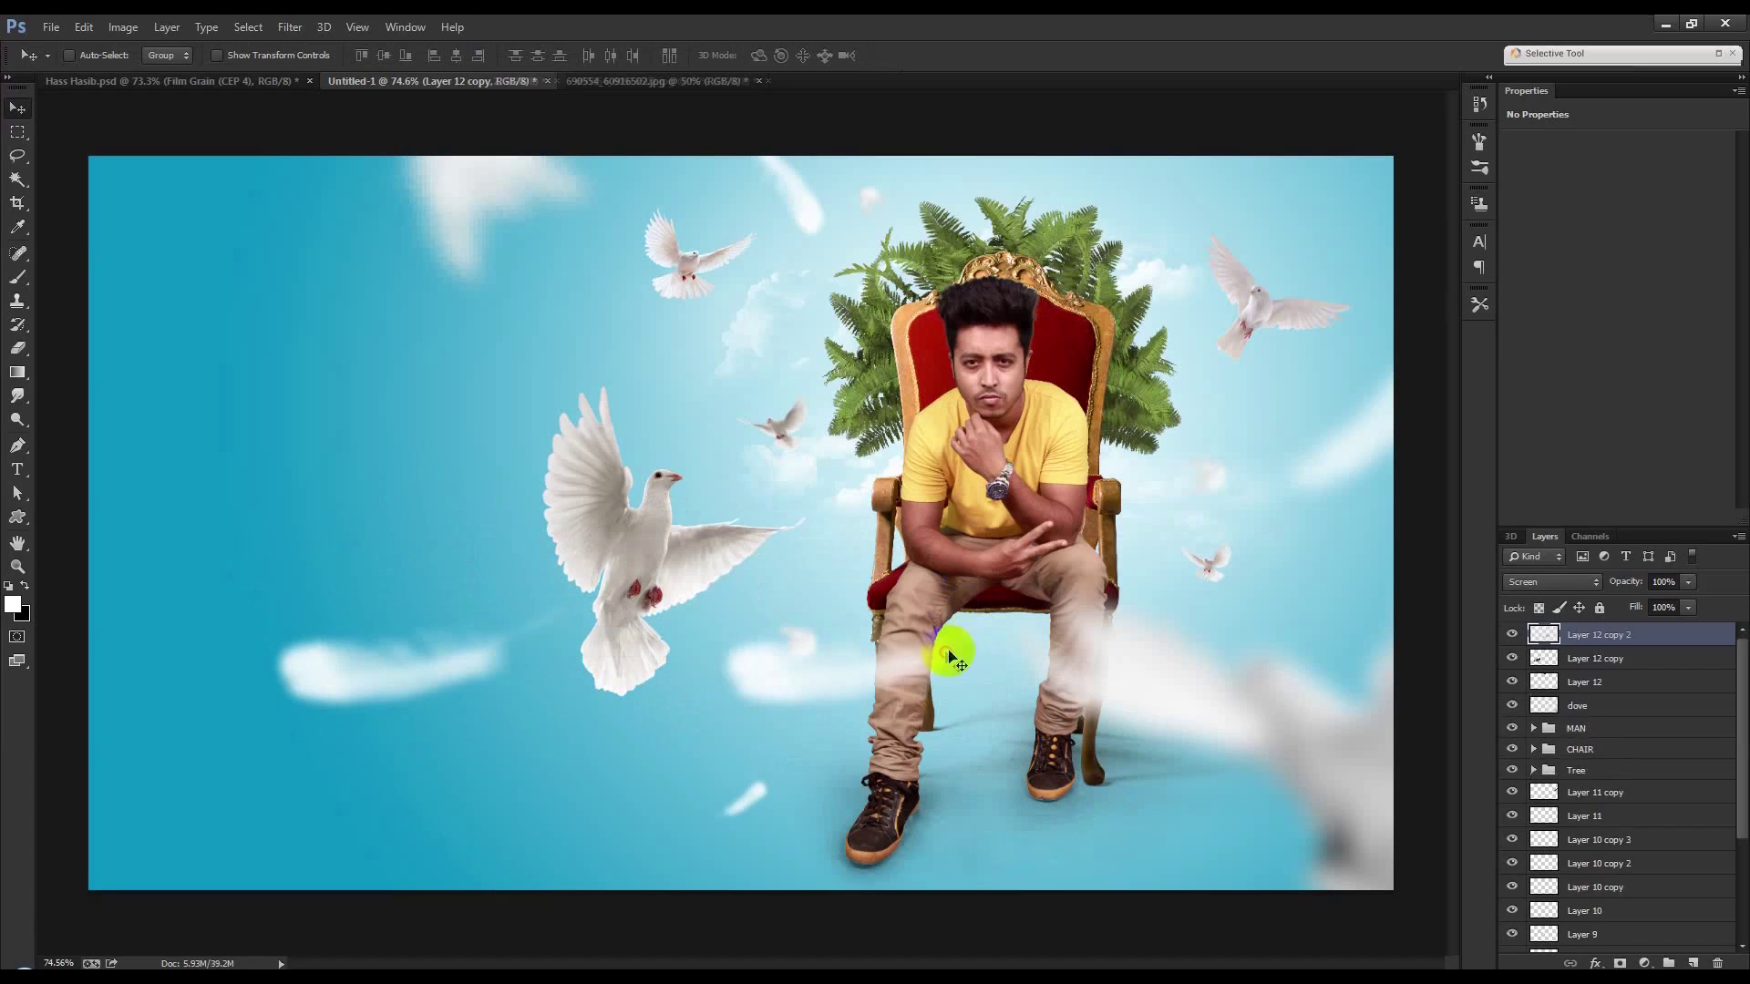
key(ctrl+t)
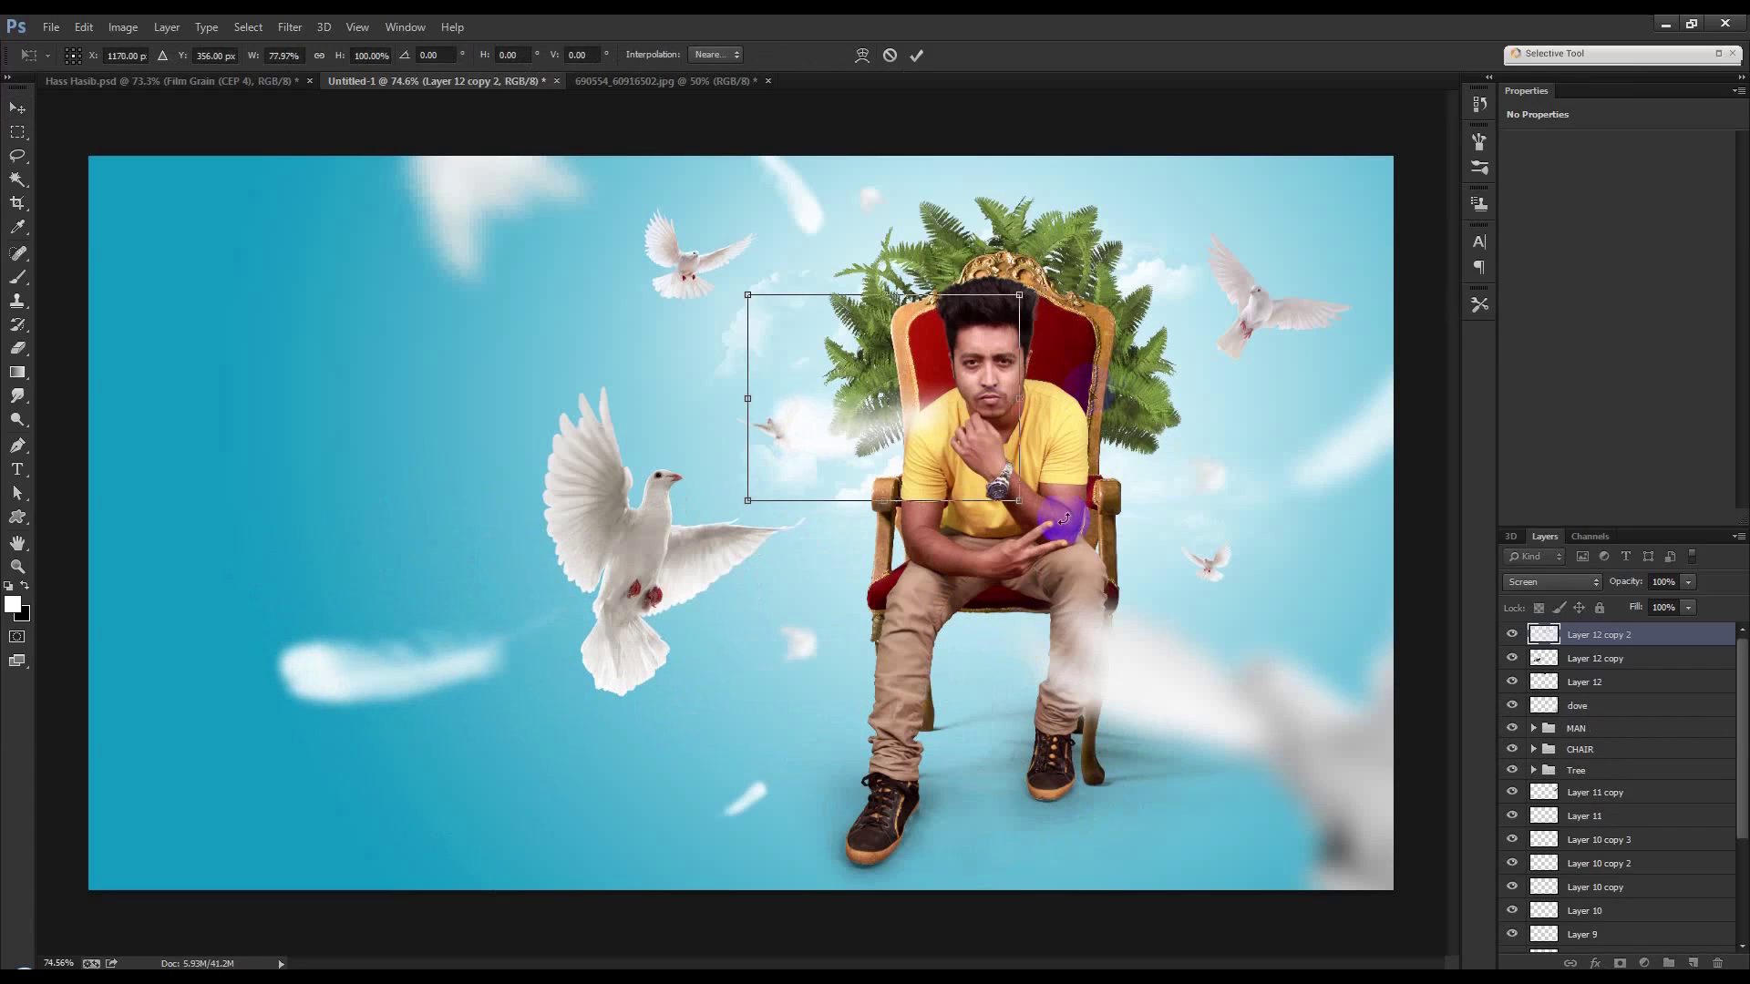
mouse_move(1131, 441)
mouse_down()
mouse_move(1116, 467)
mouse_move(995, 423)
mouse_move(917, 435)
mouse_move(1128, 474)
mouse_move(914, 570)
mouse_move(918, 620)
mouse_up()
key(Return)
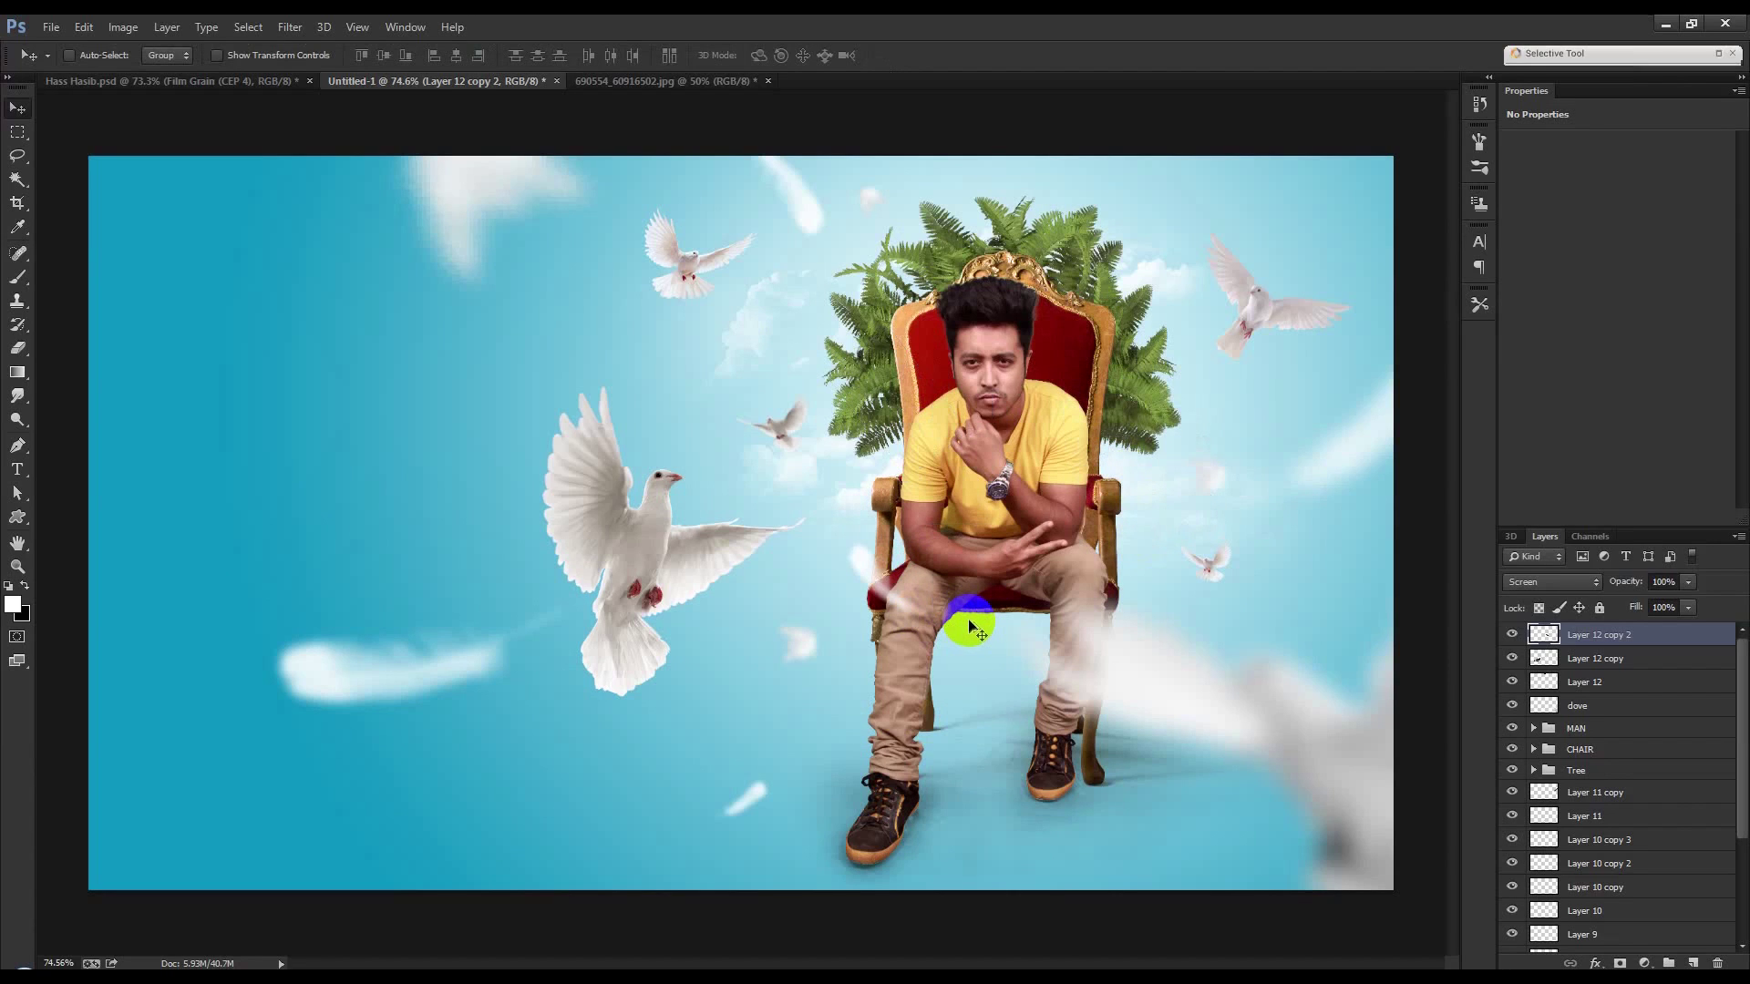
Shrink the third feather to half size, place it by the man's knee, and add a new empty layer.
scroll(971, 627, up, 1)
key(ctrl+t)
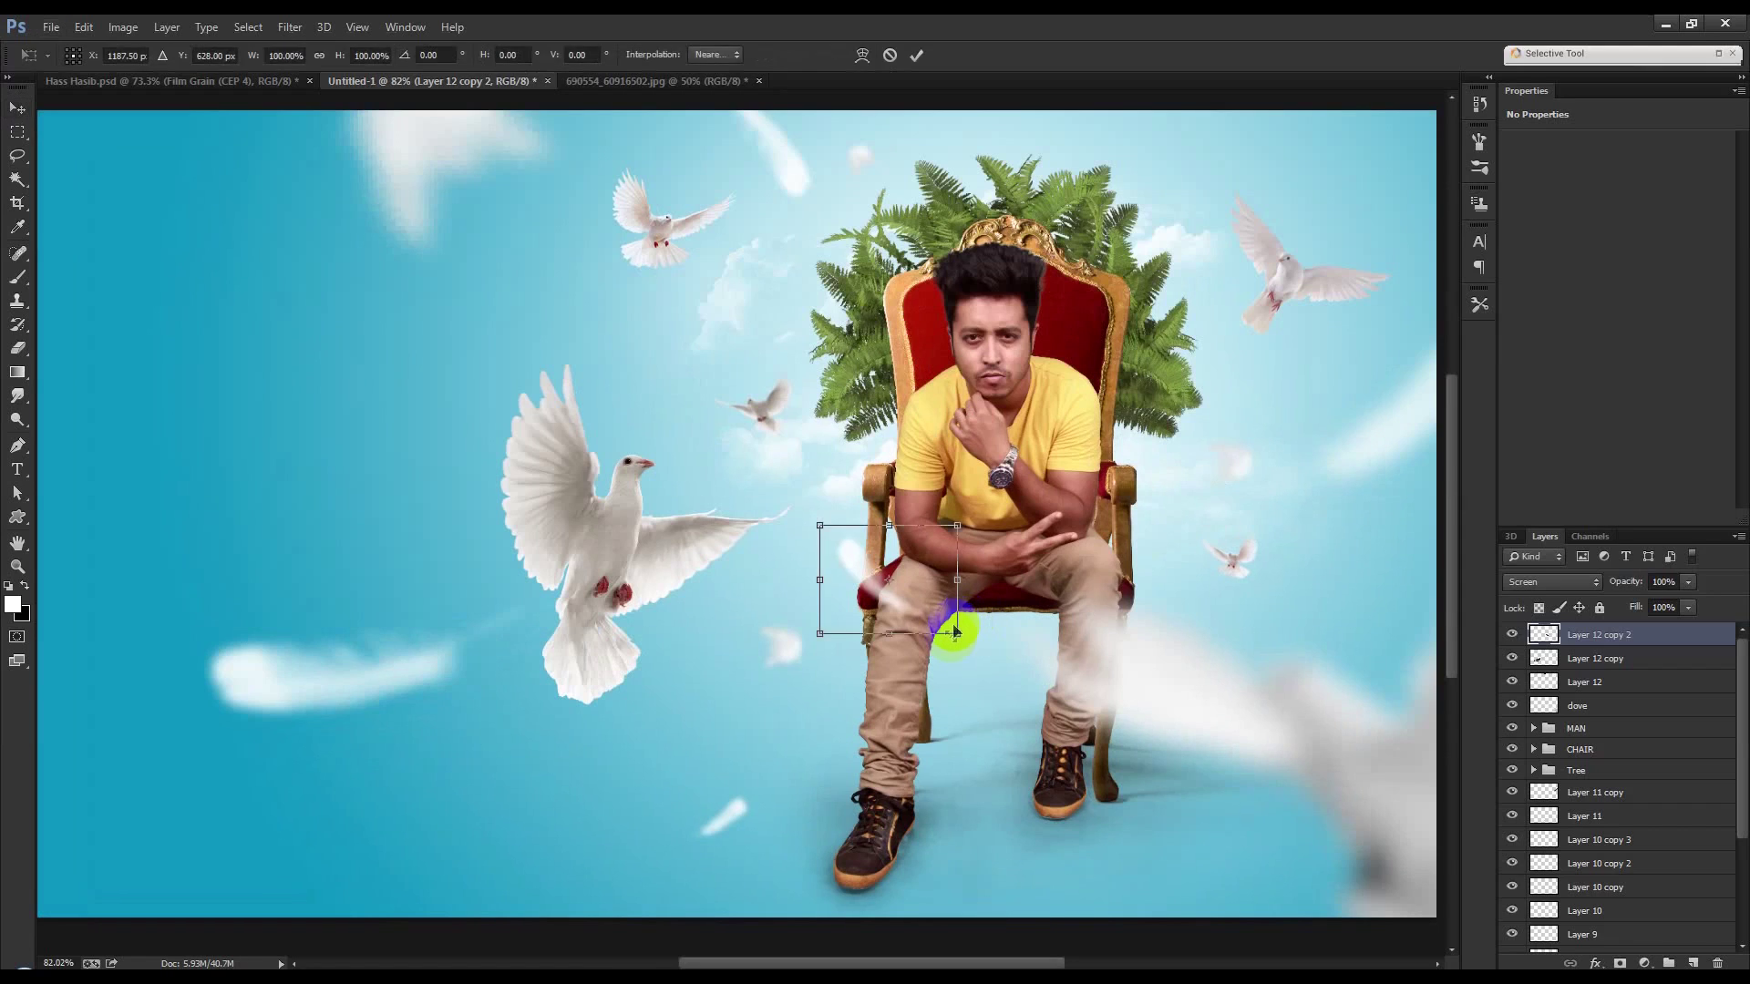
drag(956, 633, 949, 624)
key(Return)
mouse_move(996, 624)
mouse_down()
mouse_move(1019, 452)
mouse_move(977, 375)
mouse_up()
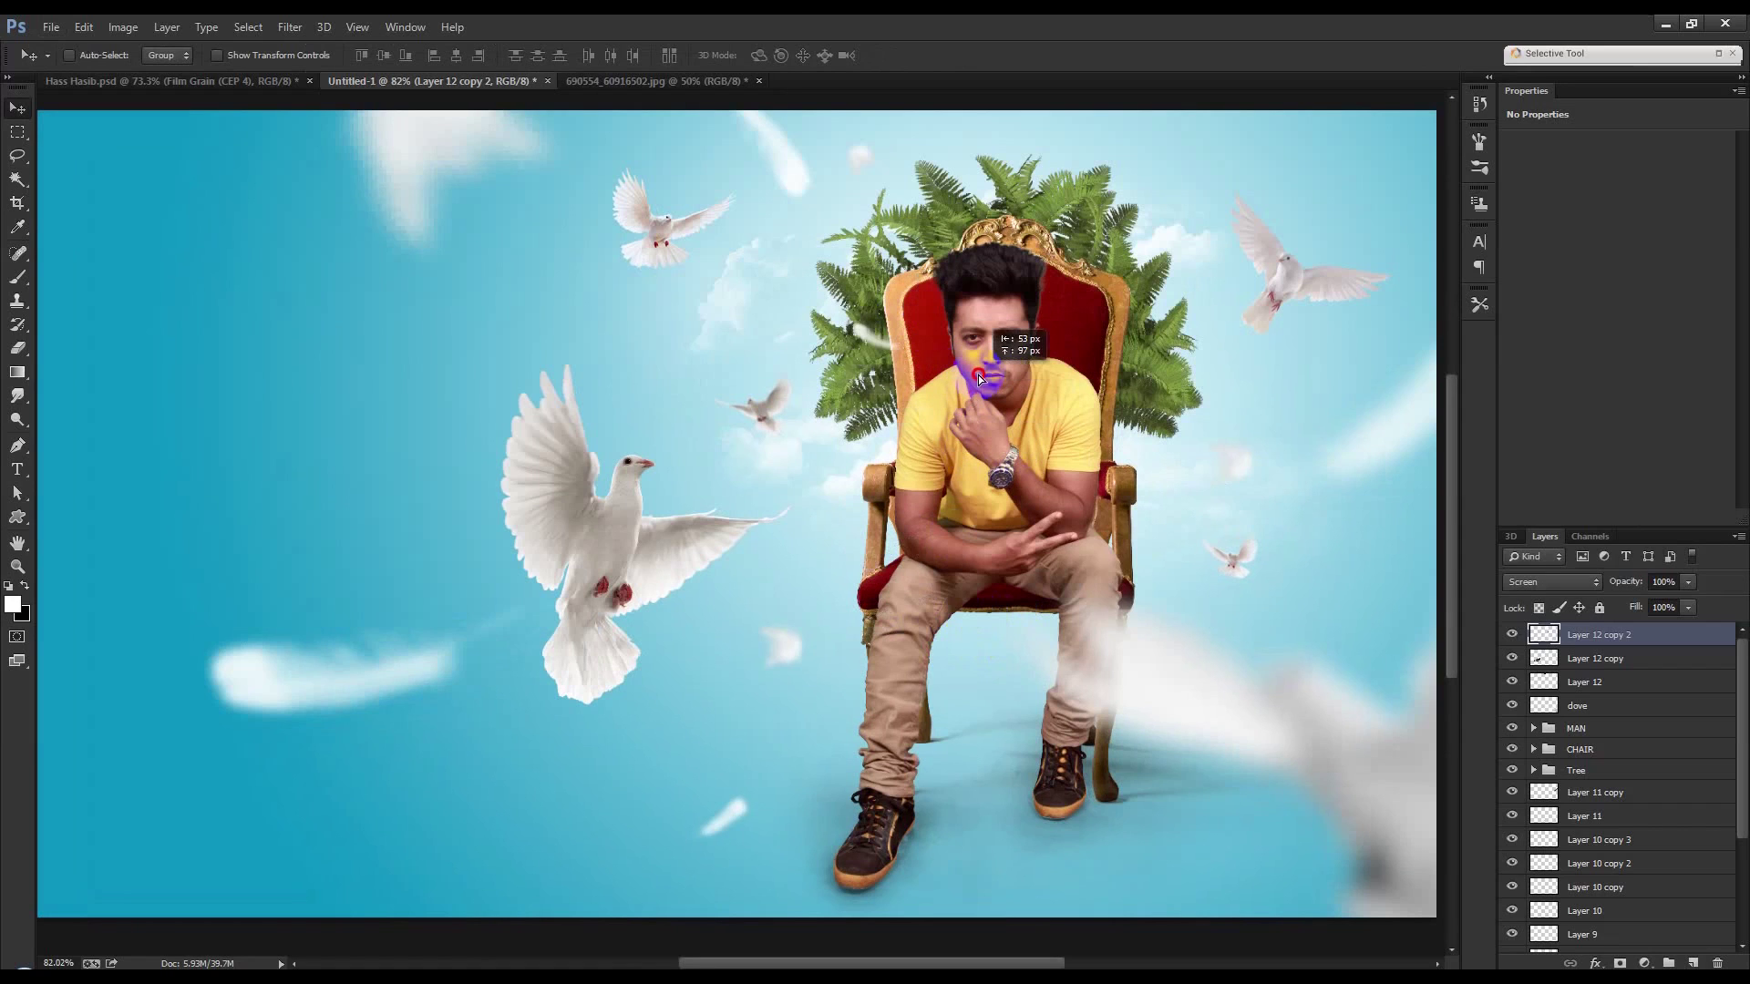
drag(961, 400, 965, 645)
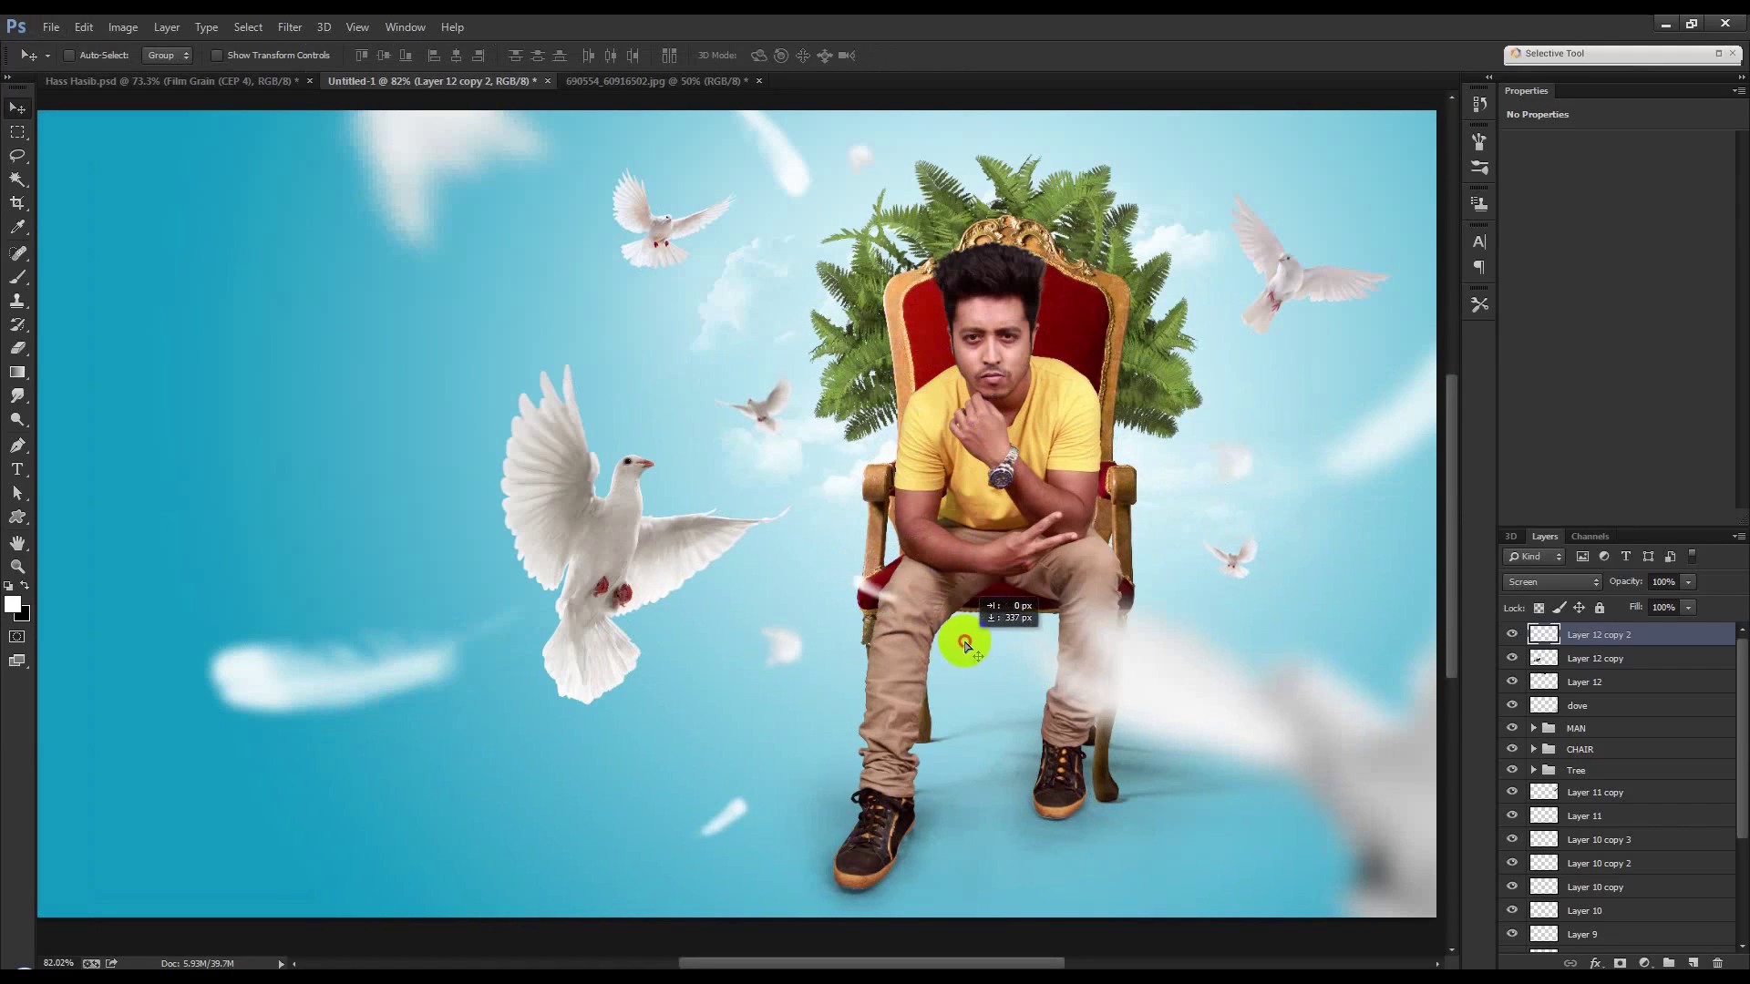
scroll(973, 625, down, 1)
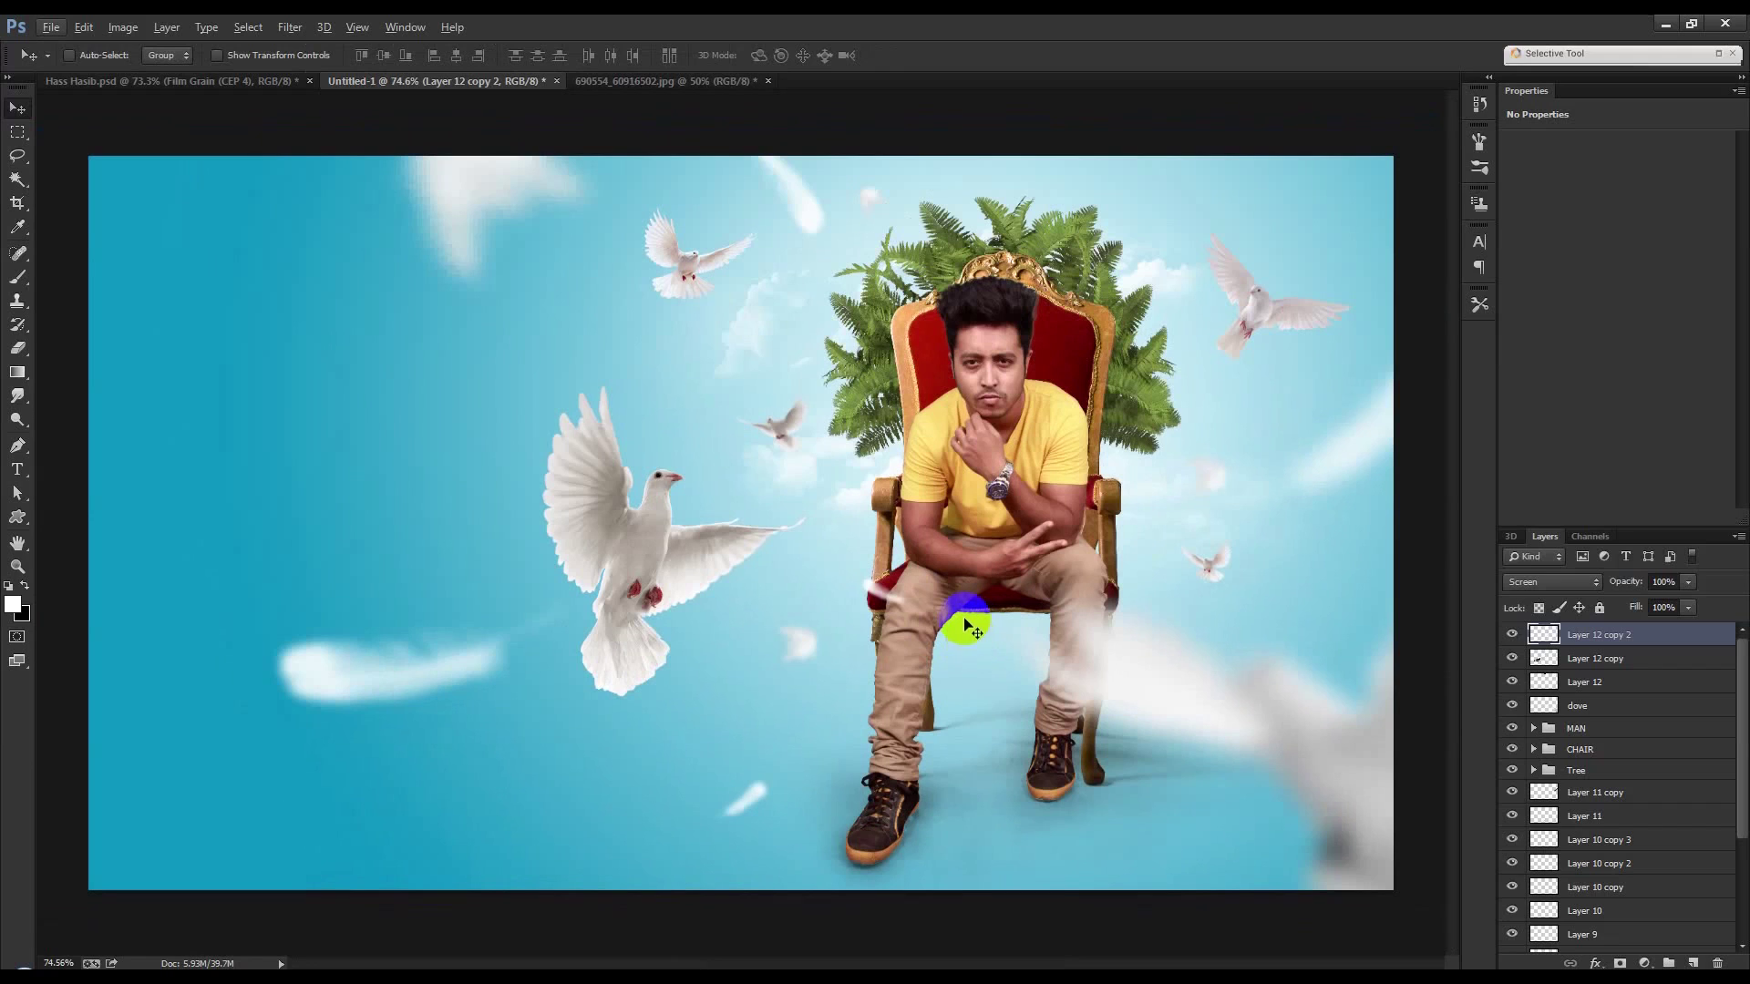
click(1693, 964)
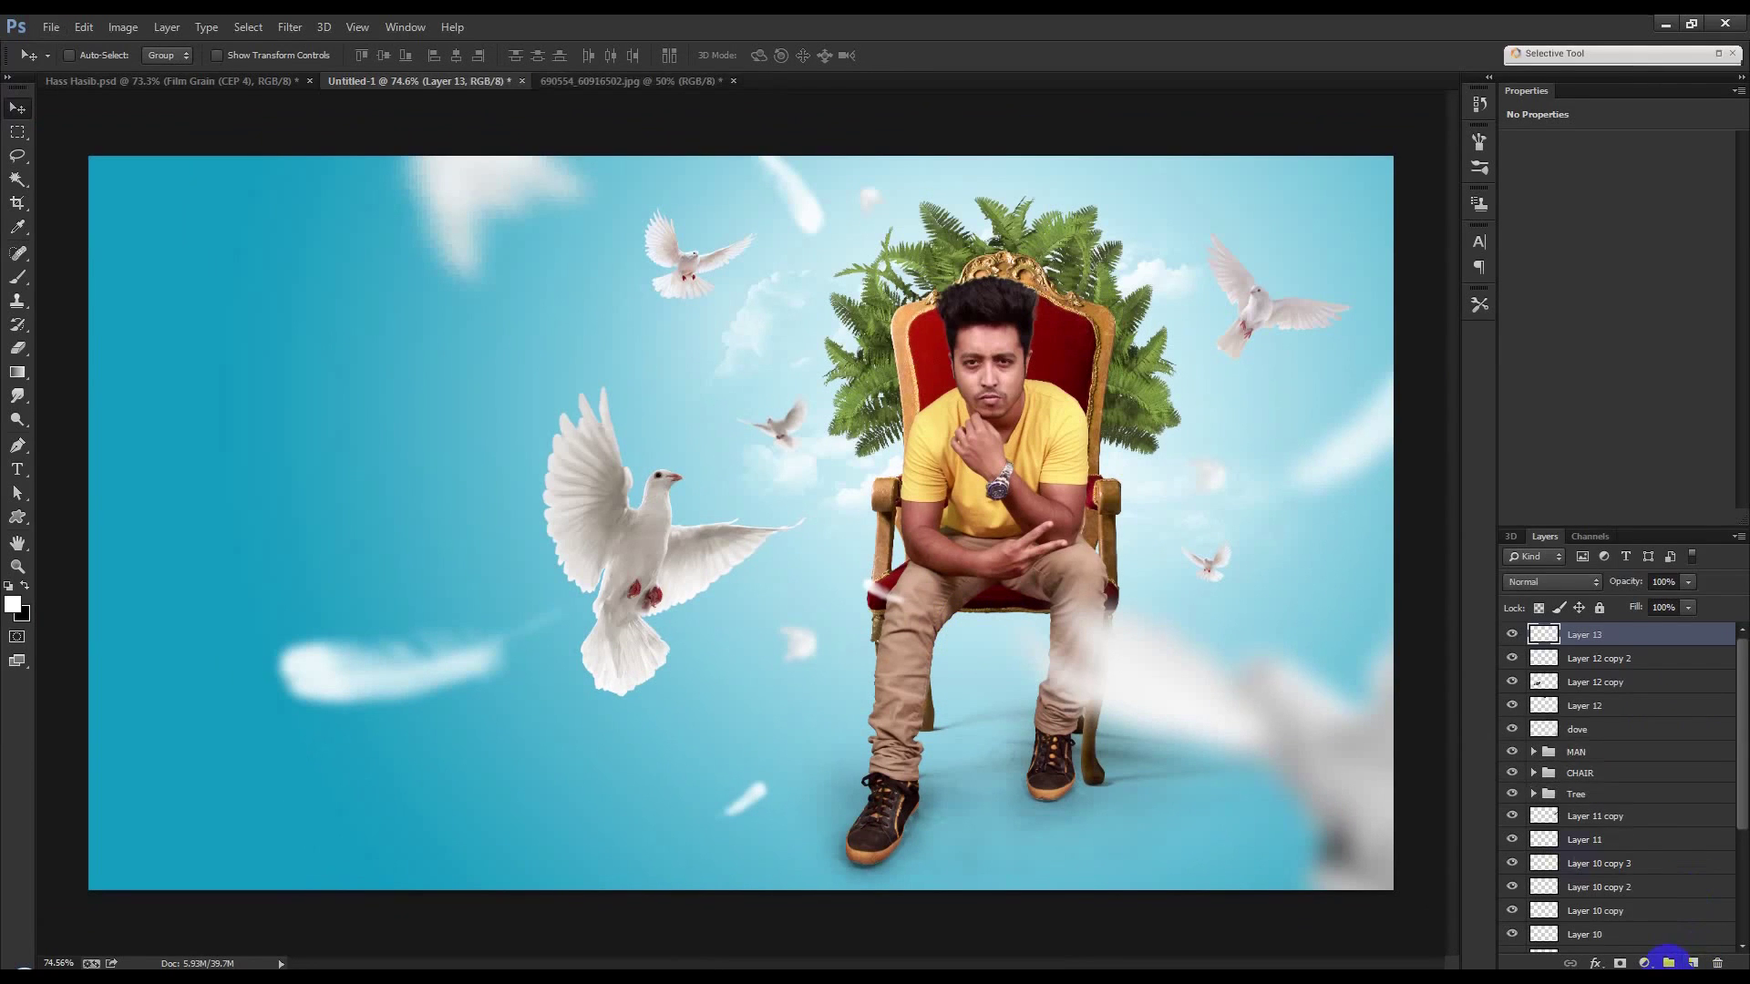
Use Apply Image to stamp a merged copy of the composite onto Layer 13.
click(123, 26)
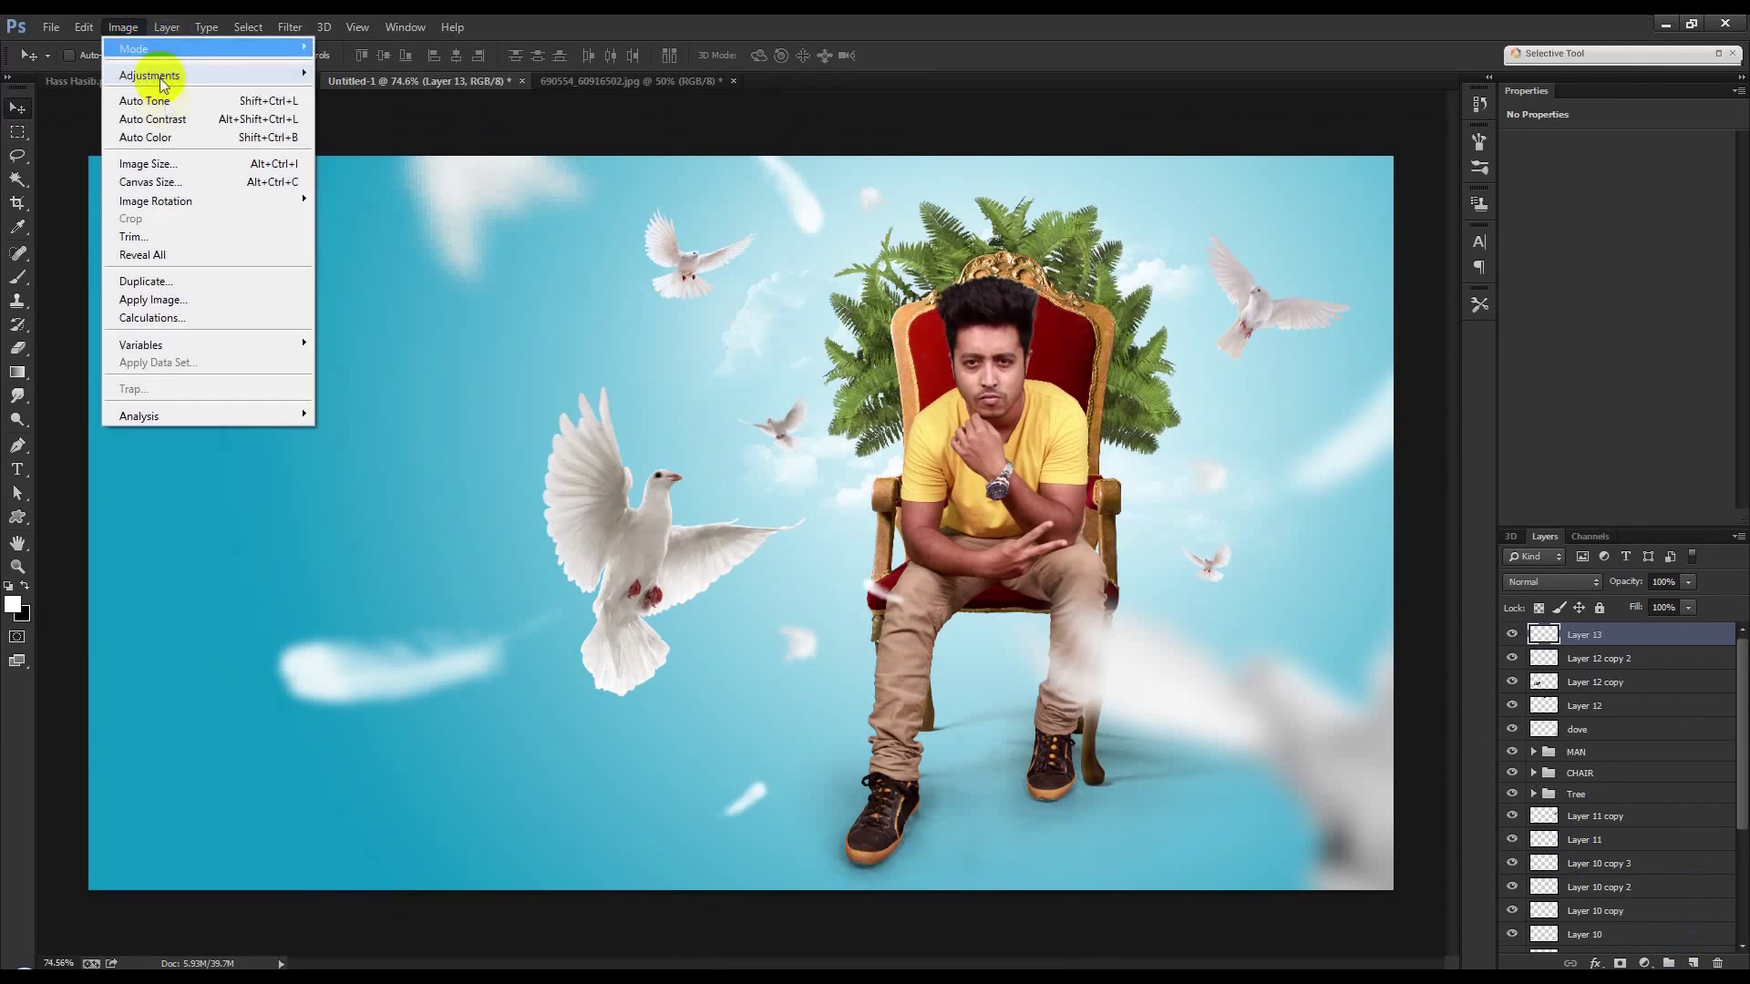
click(164, 290)
click(1030, 296)
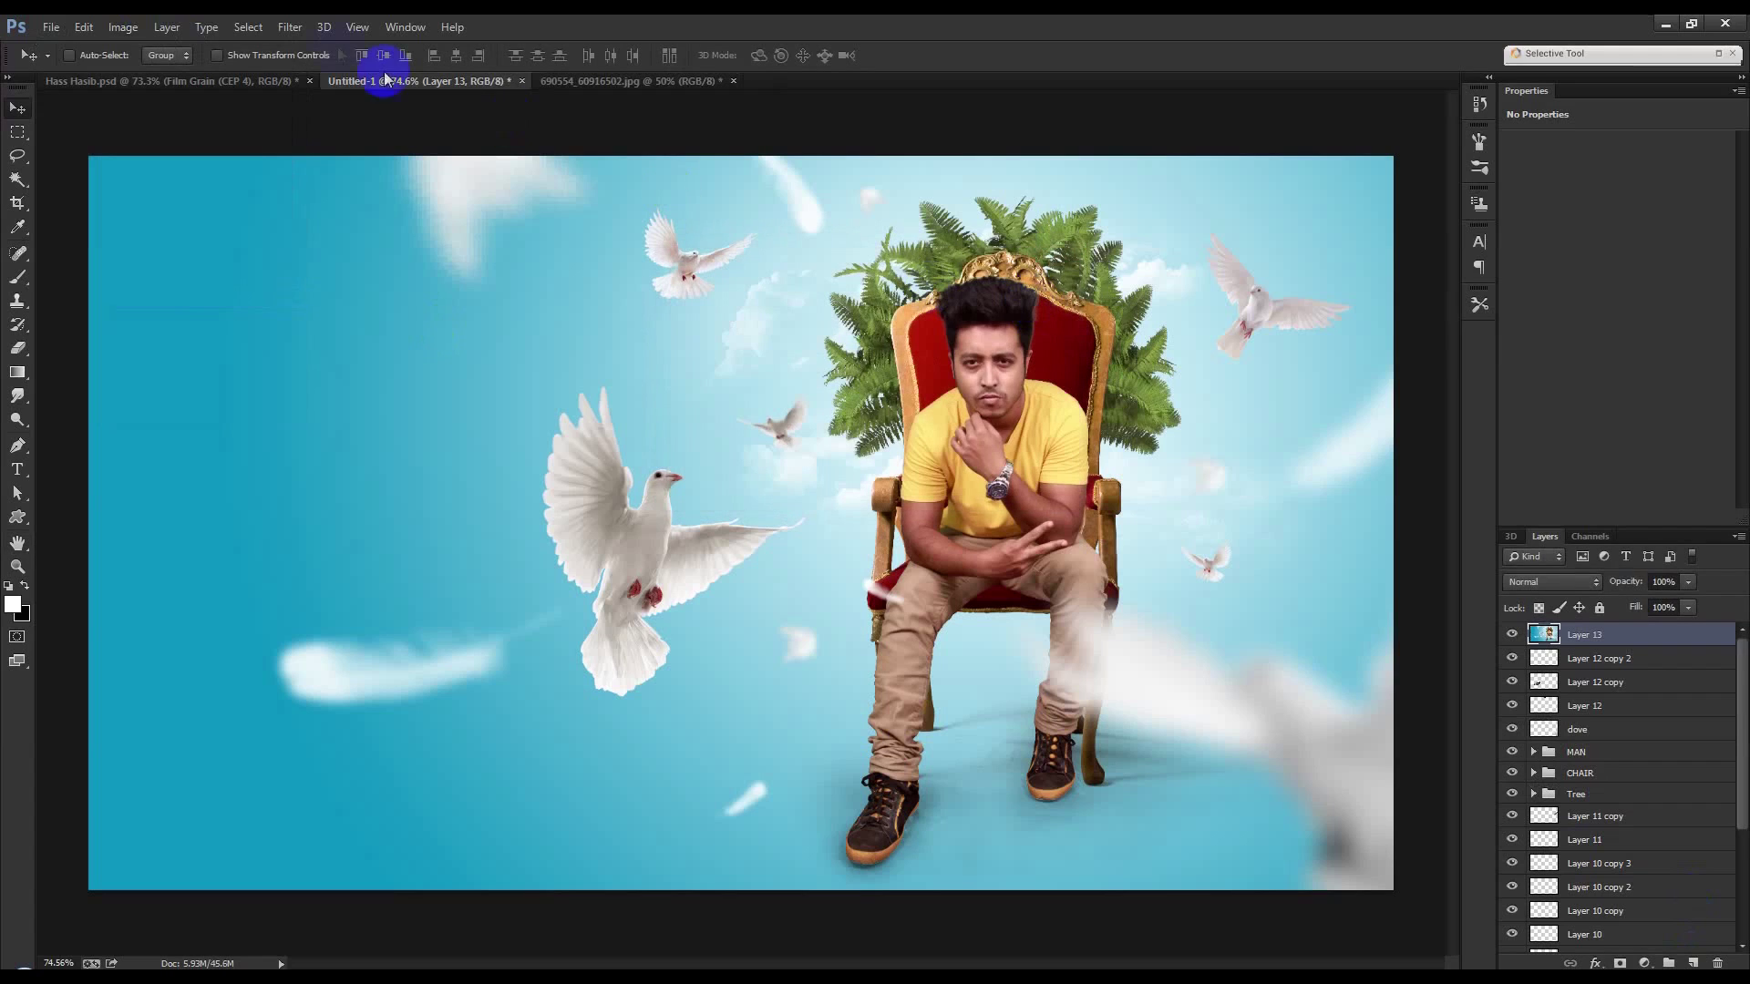
Open the Camera Raw Filter on the merged layer and raise Exposure to +0.30.
click(300, 26)
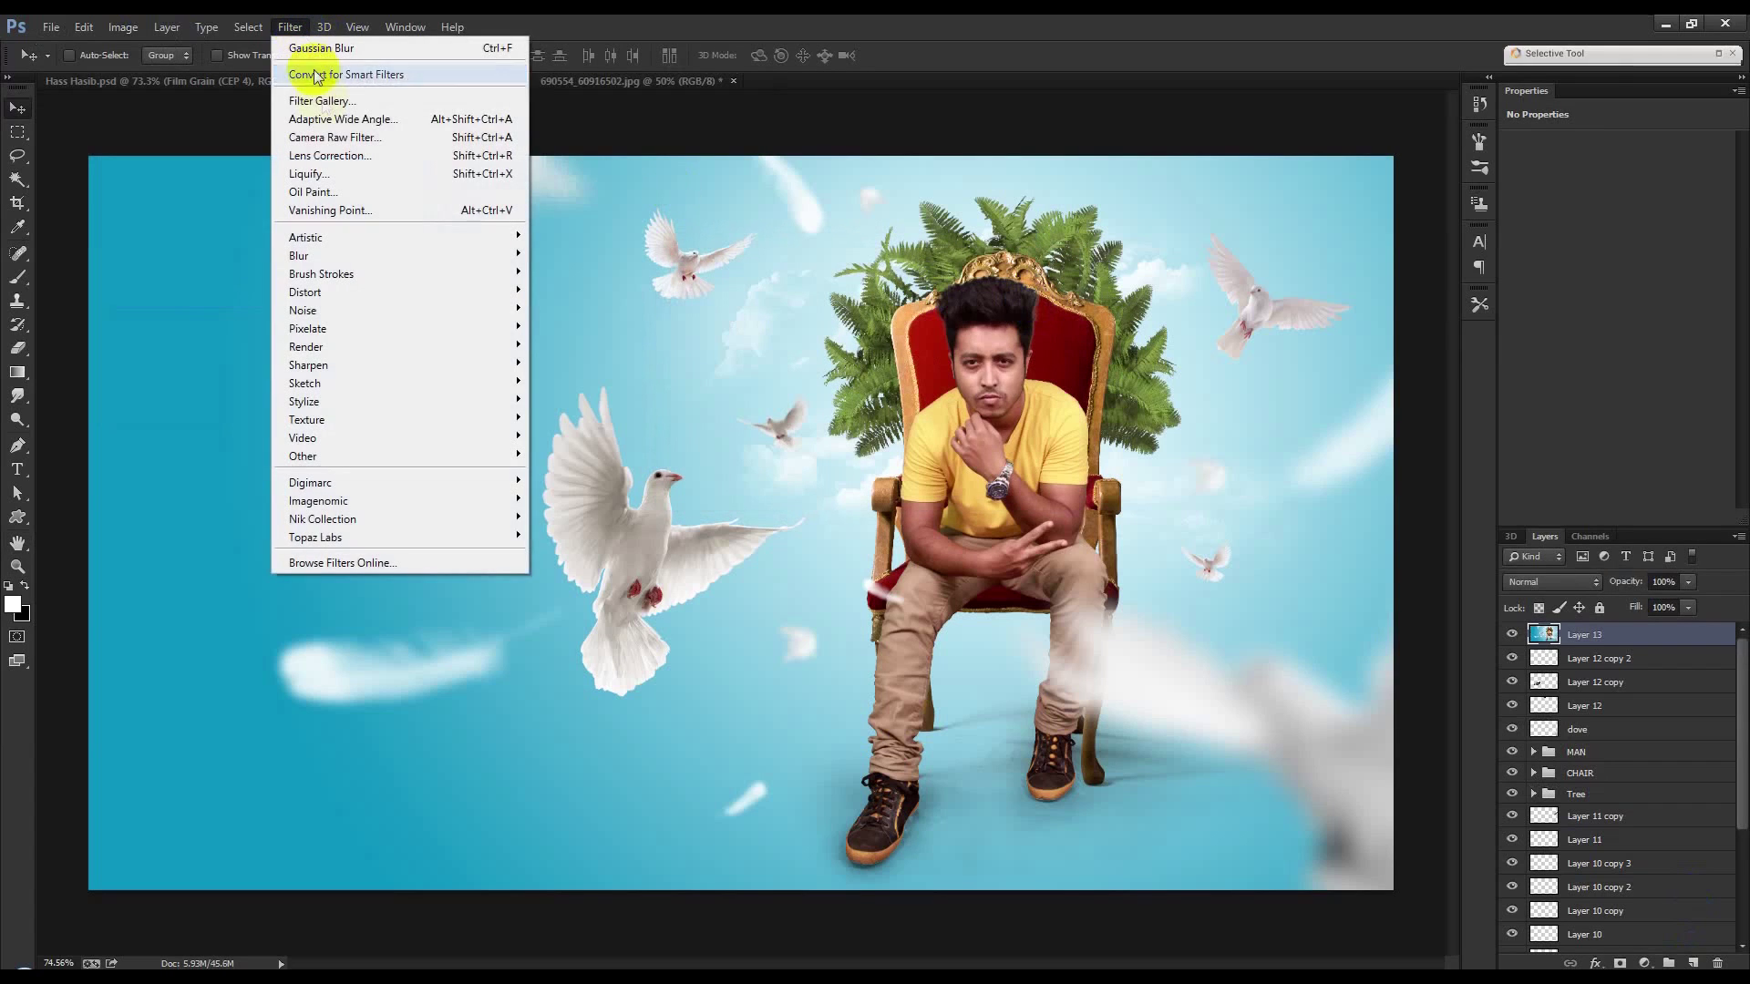
click(347, 141)
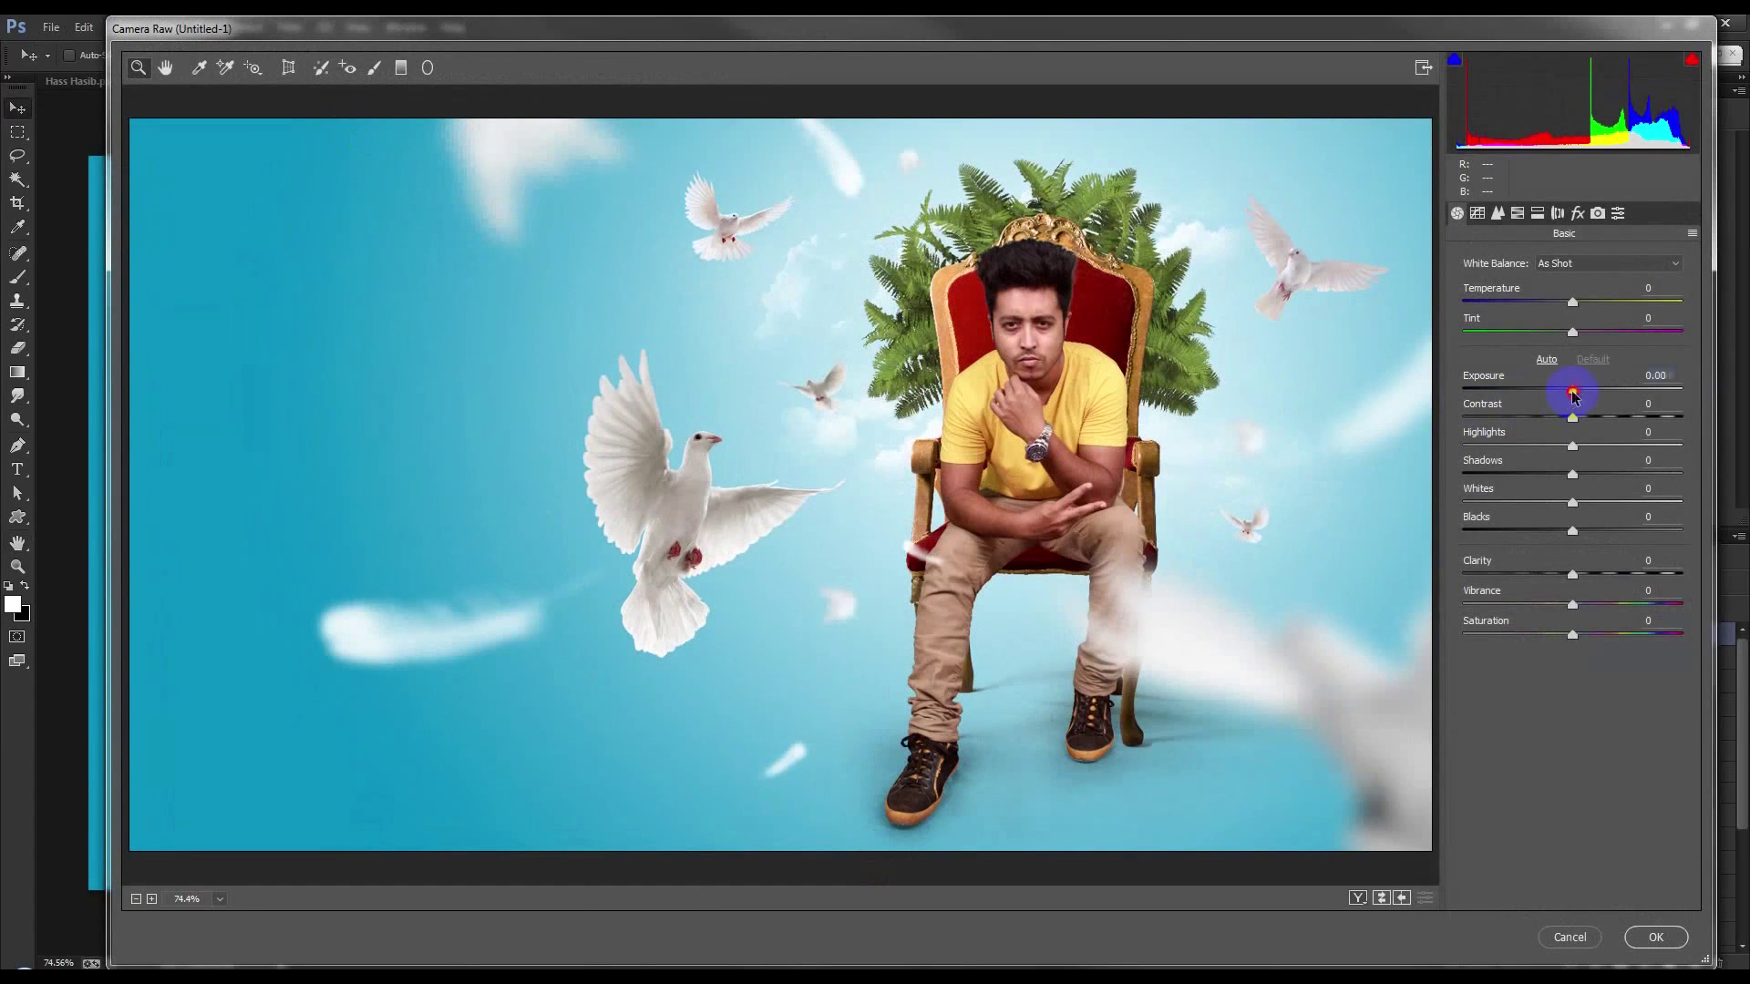
drag(1572, 394, 1584, 393)
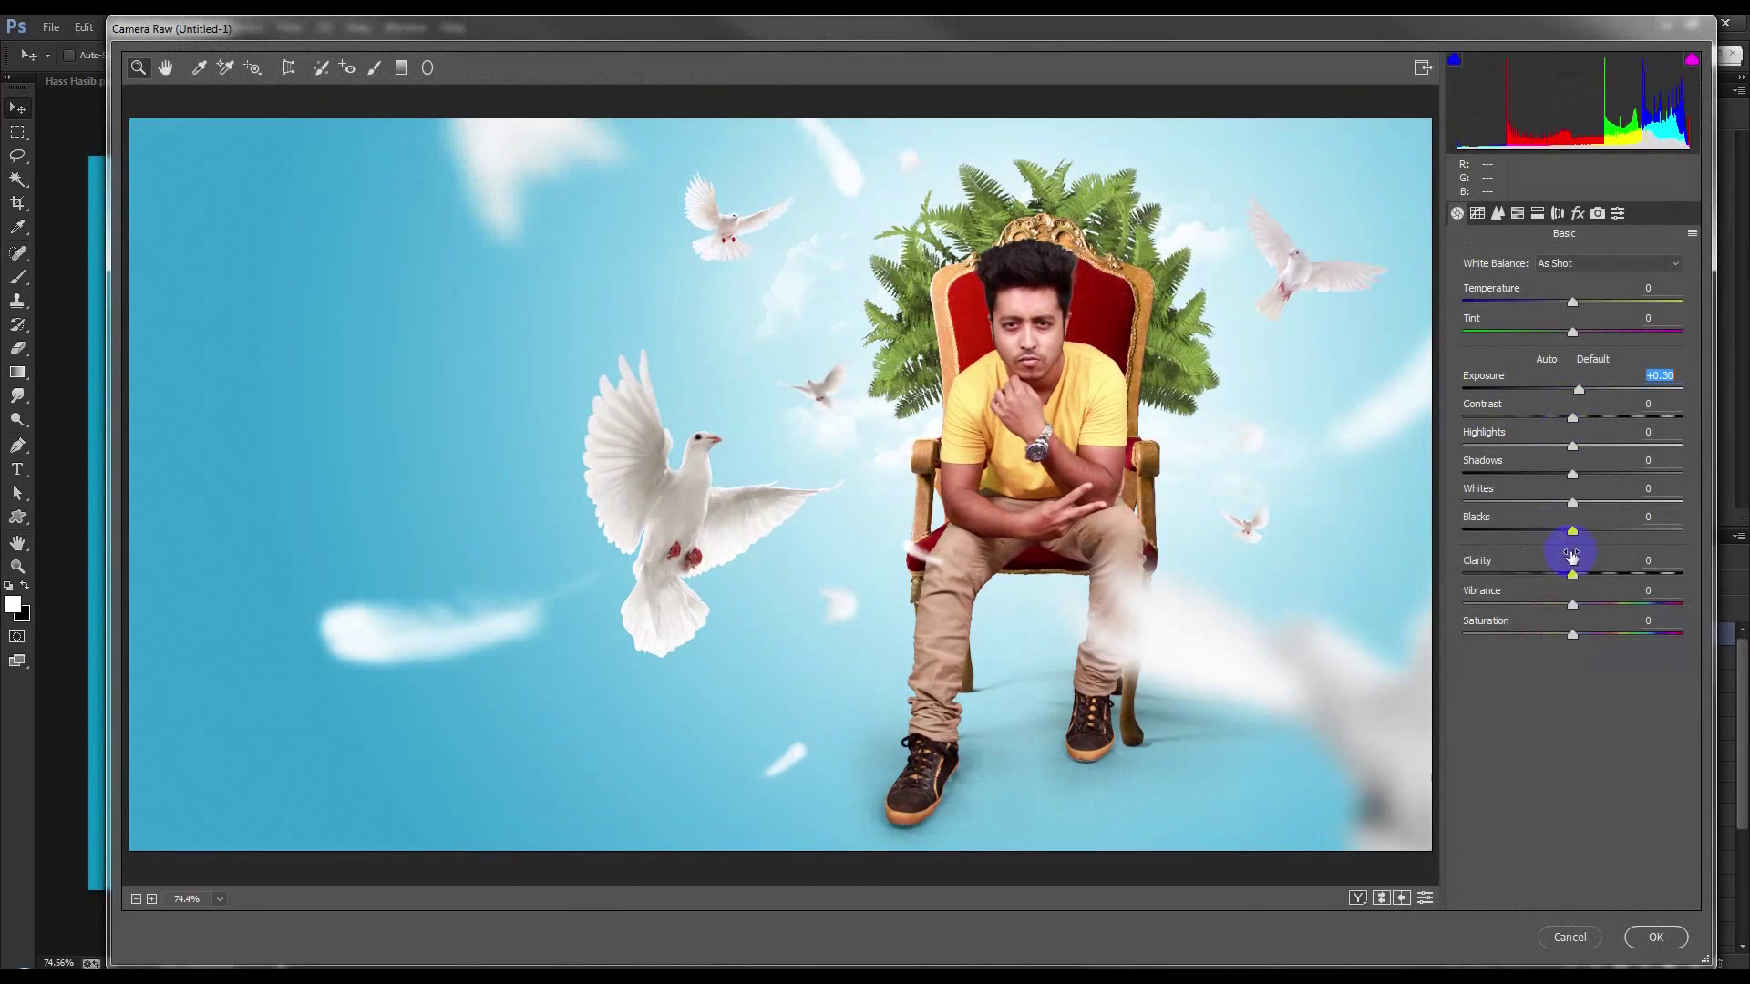
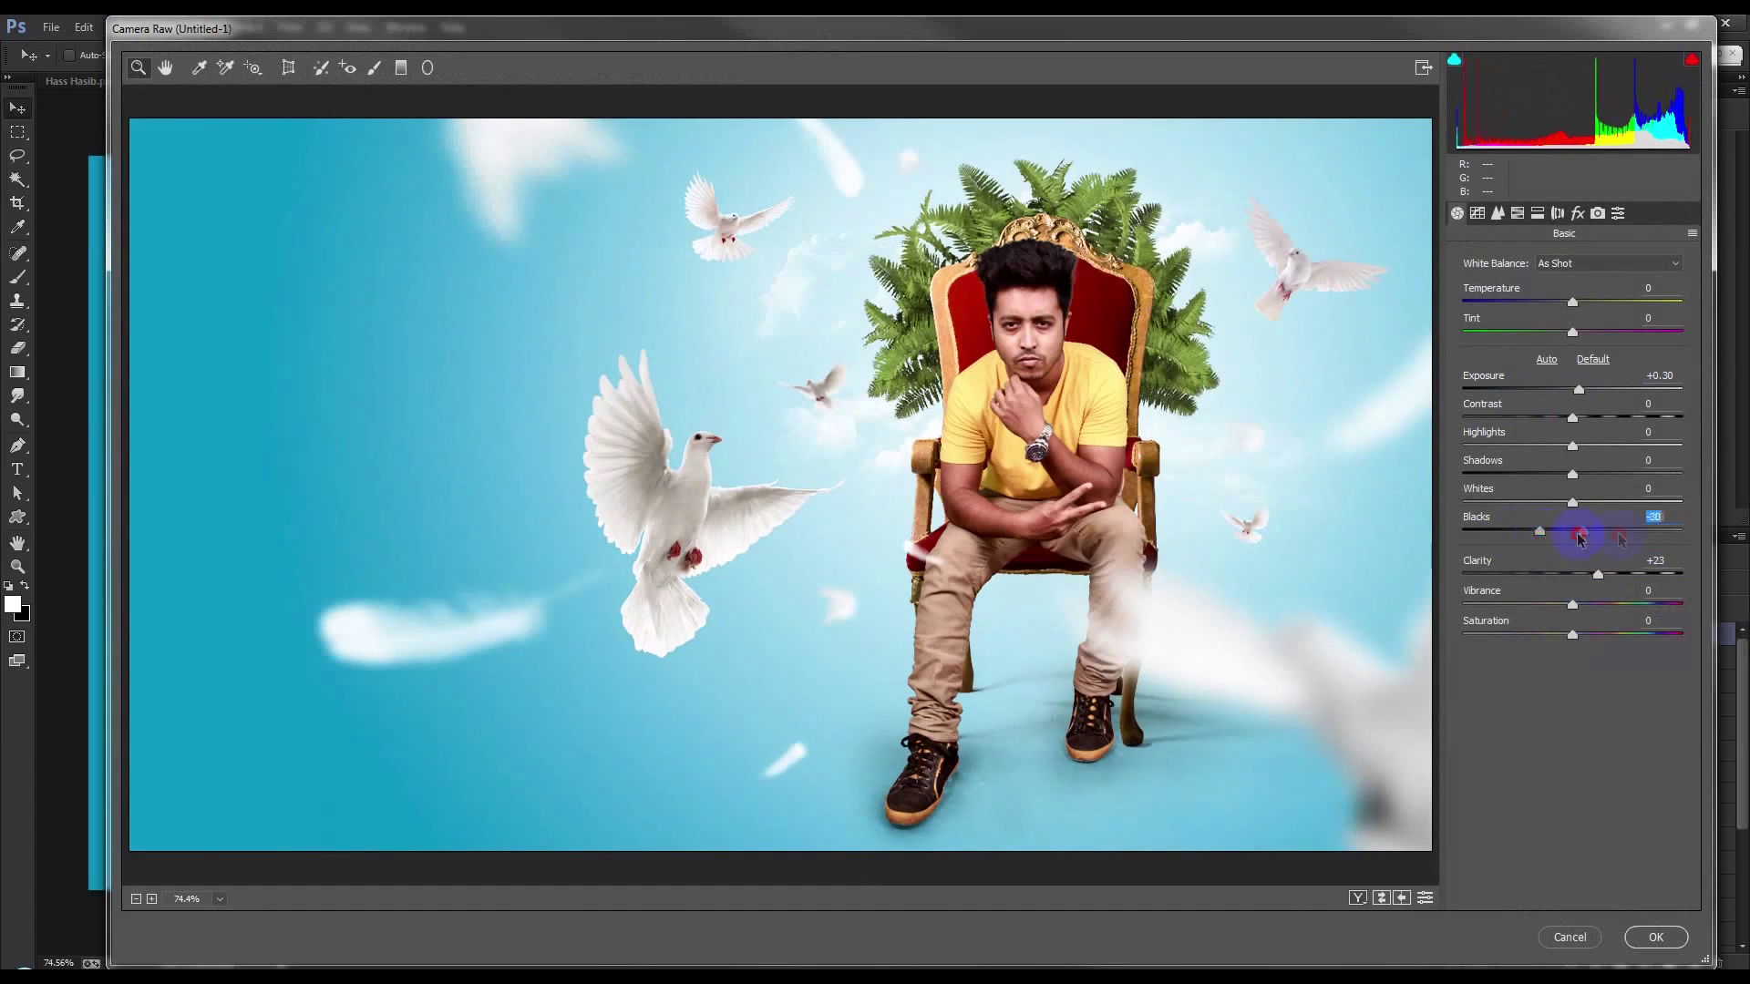
Grade Layer 13 in Camera Raw with Blacks +63, Vibrance +44, Contrast +7 and Whites +19.
drag(1580, 538, 1638, 536)
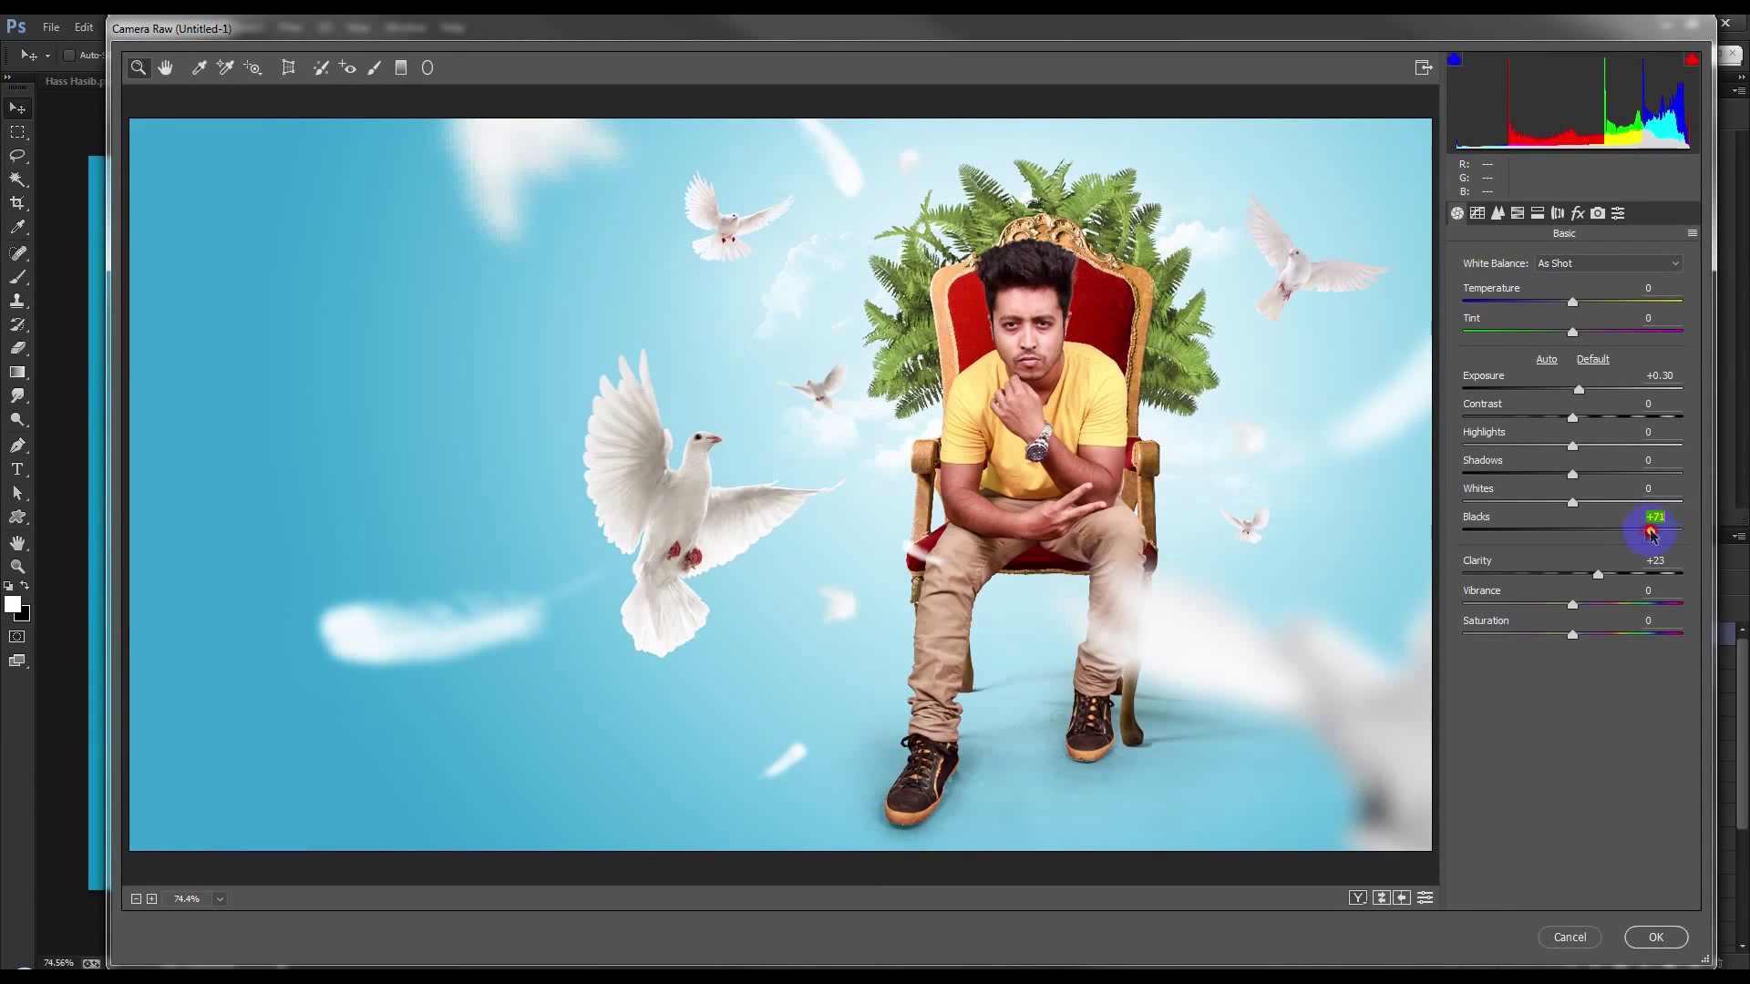
drag(1584, 611, 1623, 611)
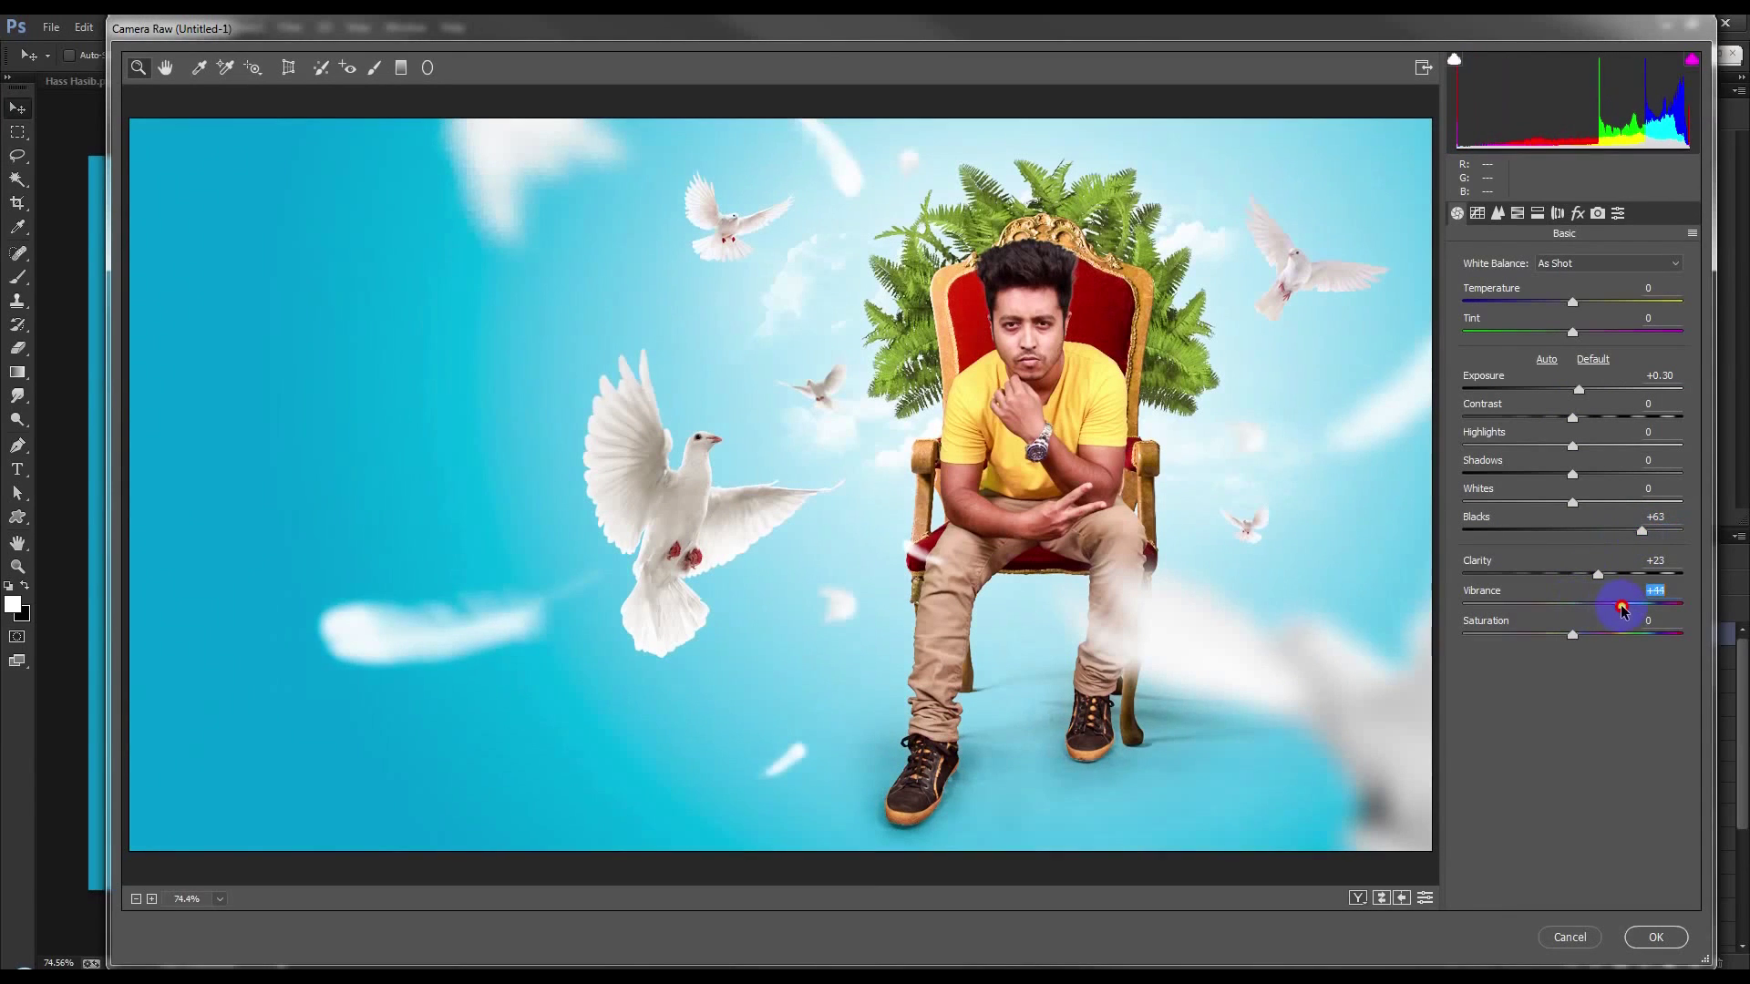
mouse_move(1572, 420)
mouse_down()
mouse_move(1602, 417)
mouse_move(1580, 424)
mouse_up()
mouse_move(1577, 499)
mouse_down()
mouse_move(1607, 504)
mouse_move(1540, 501)
mouse_move(1602, 501)
mouse_up()
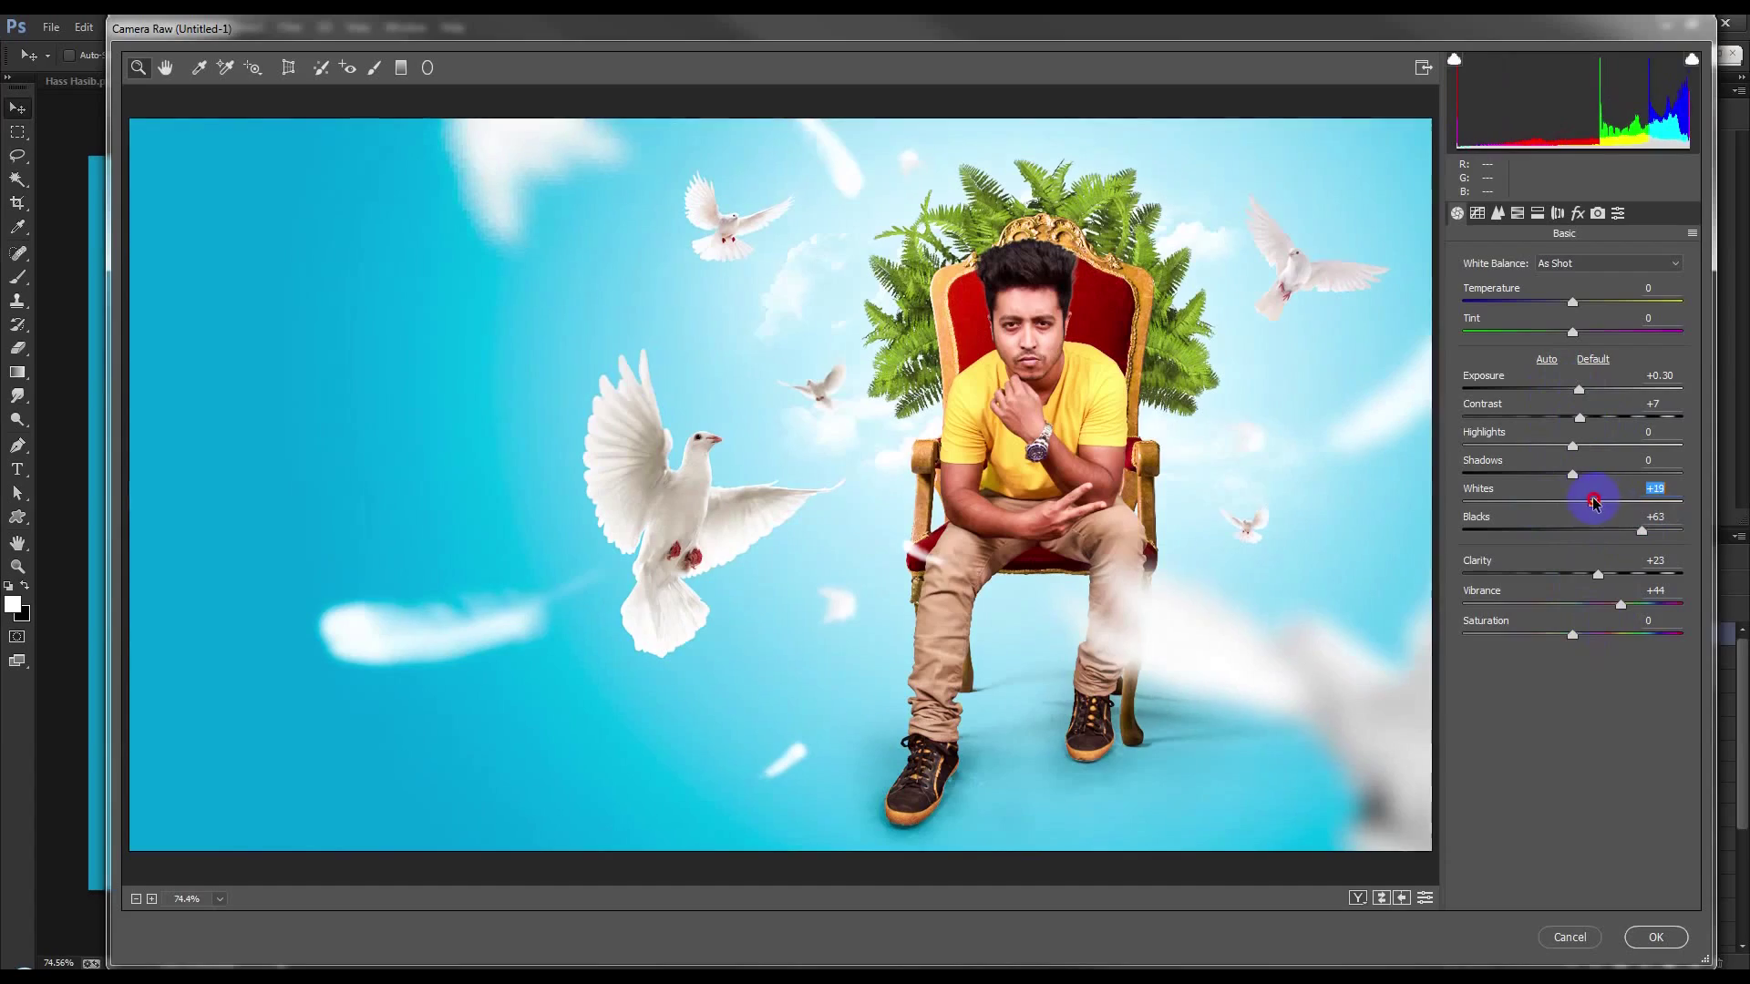
click(1654, 938)
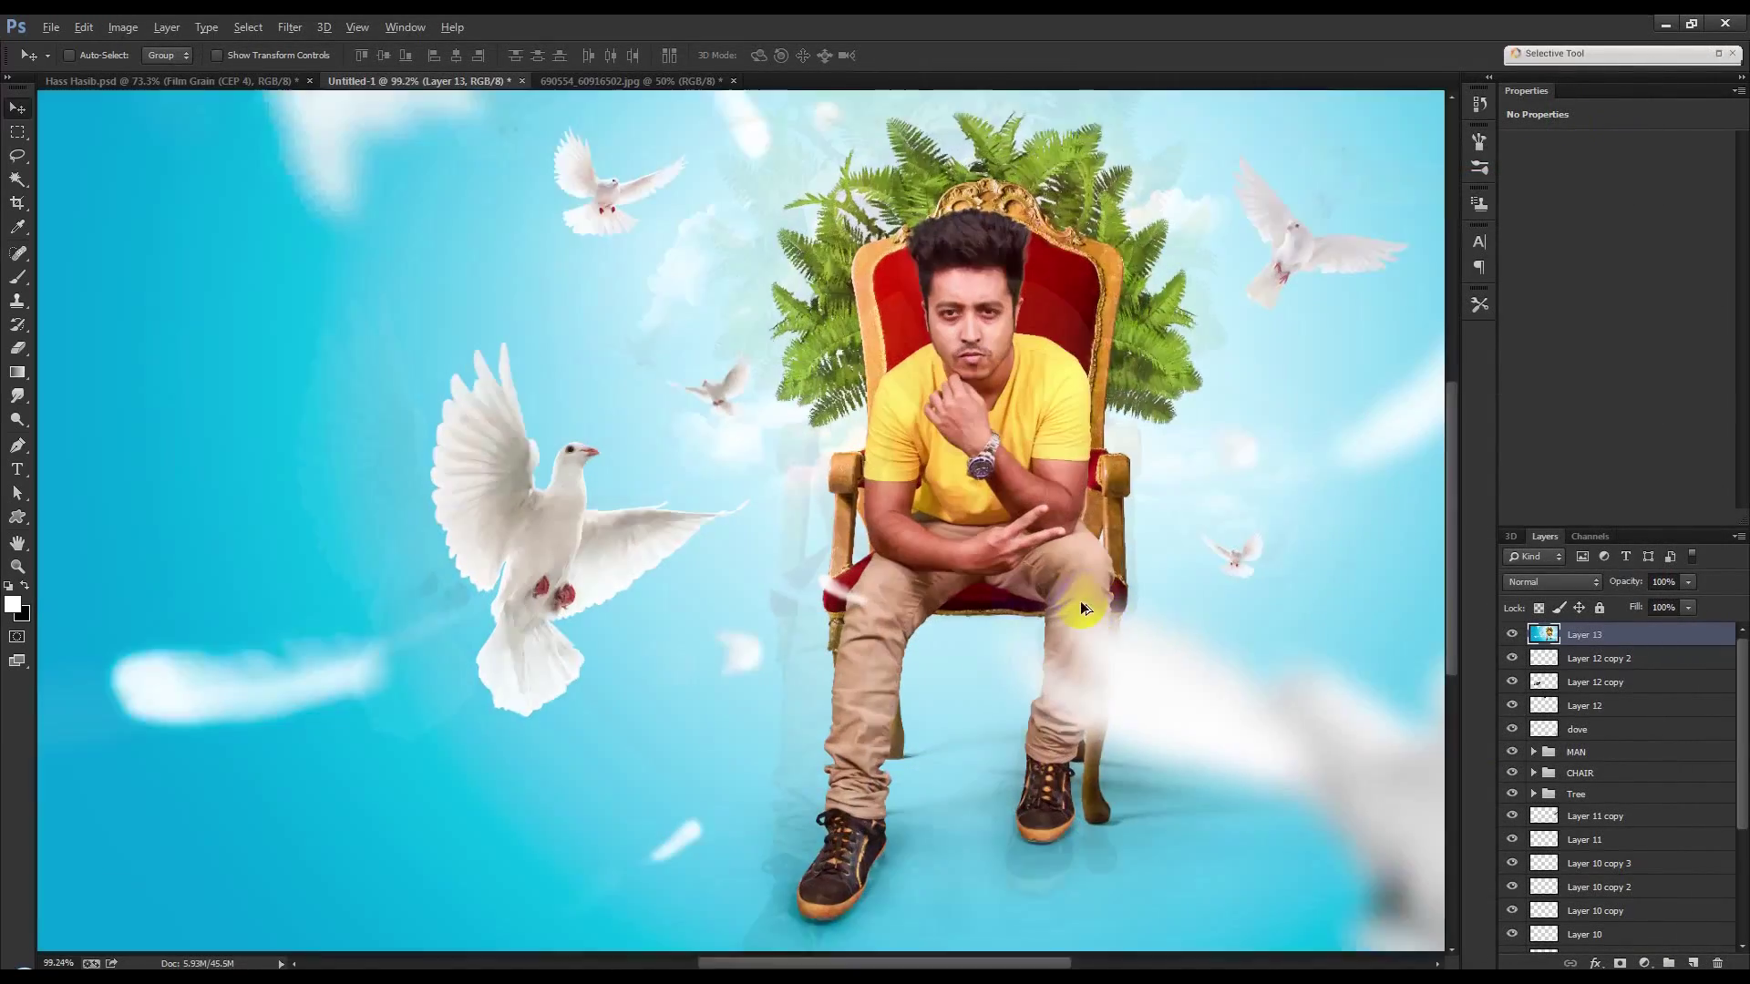
Zoom in on the chair seat, set up a small soft brush, and undo the test stroke.
drag(1074, 605, 973, 593)
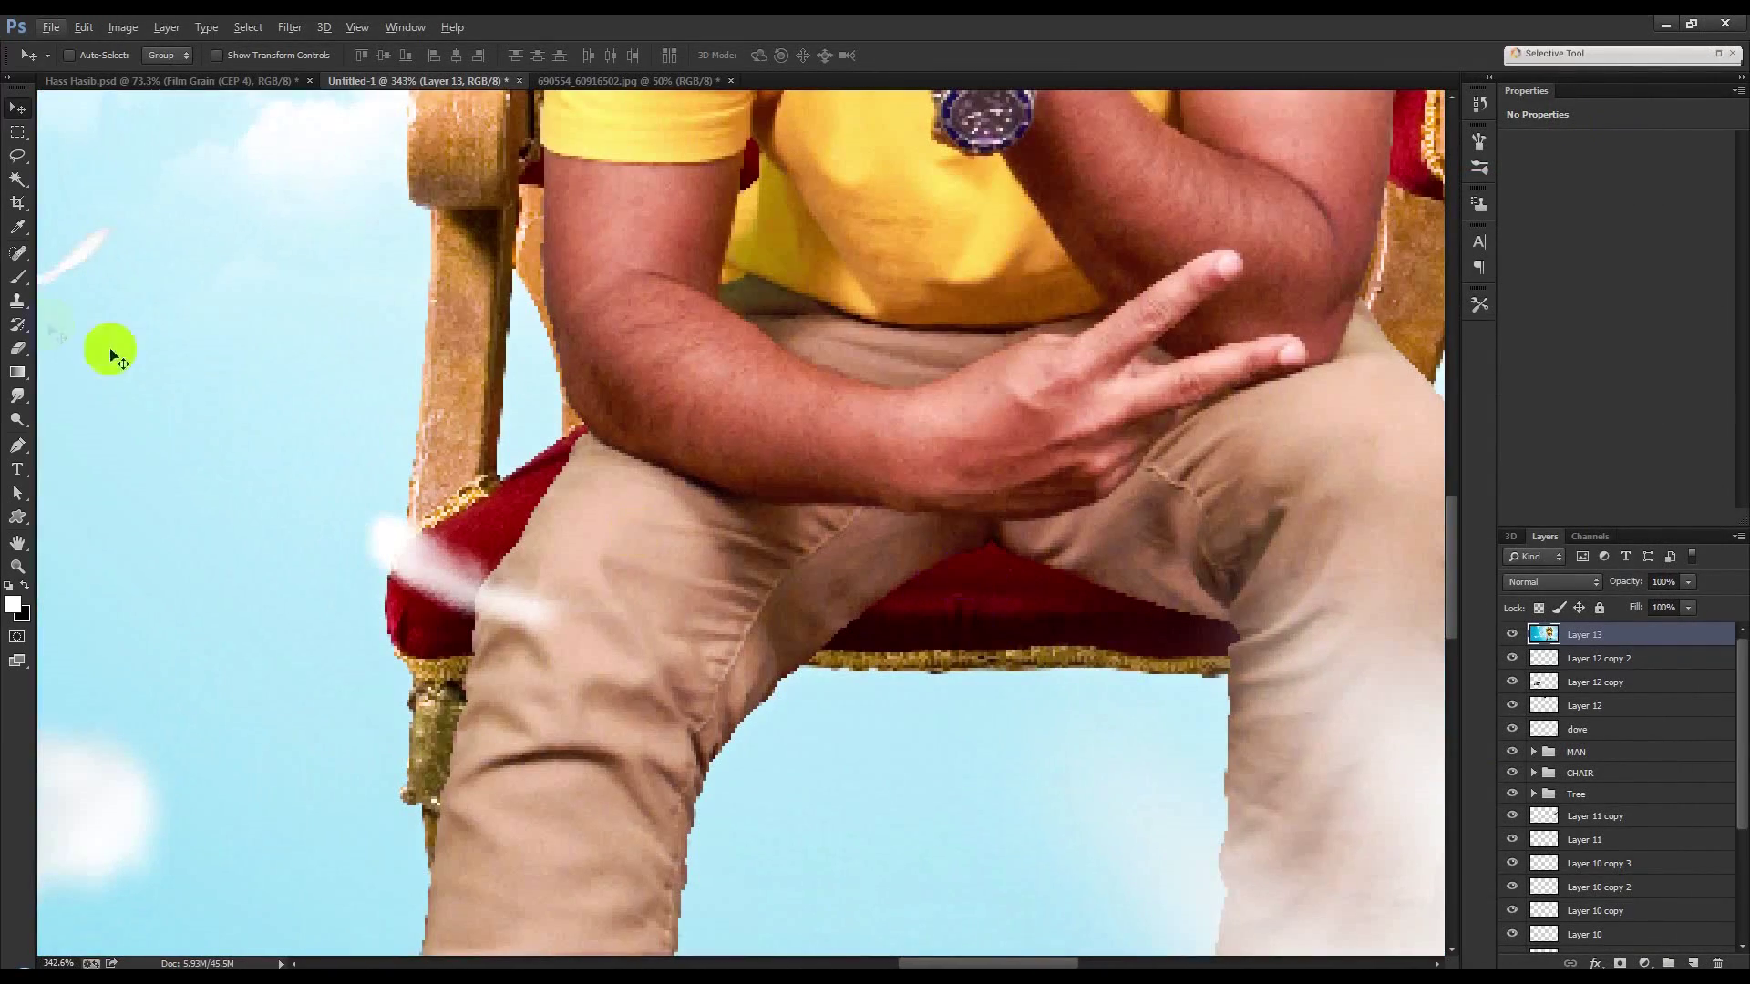
click(18, 276)
right_click(949, 625)
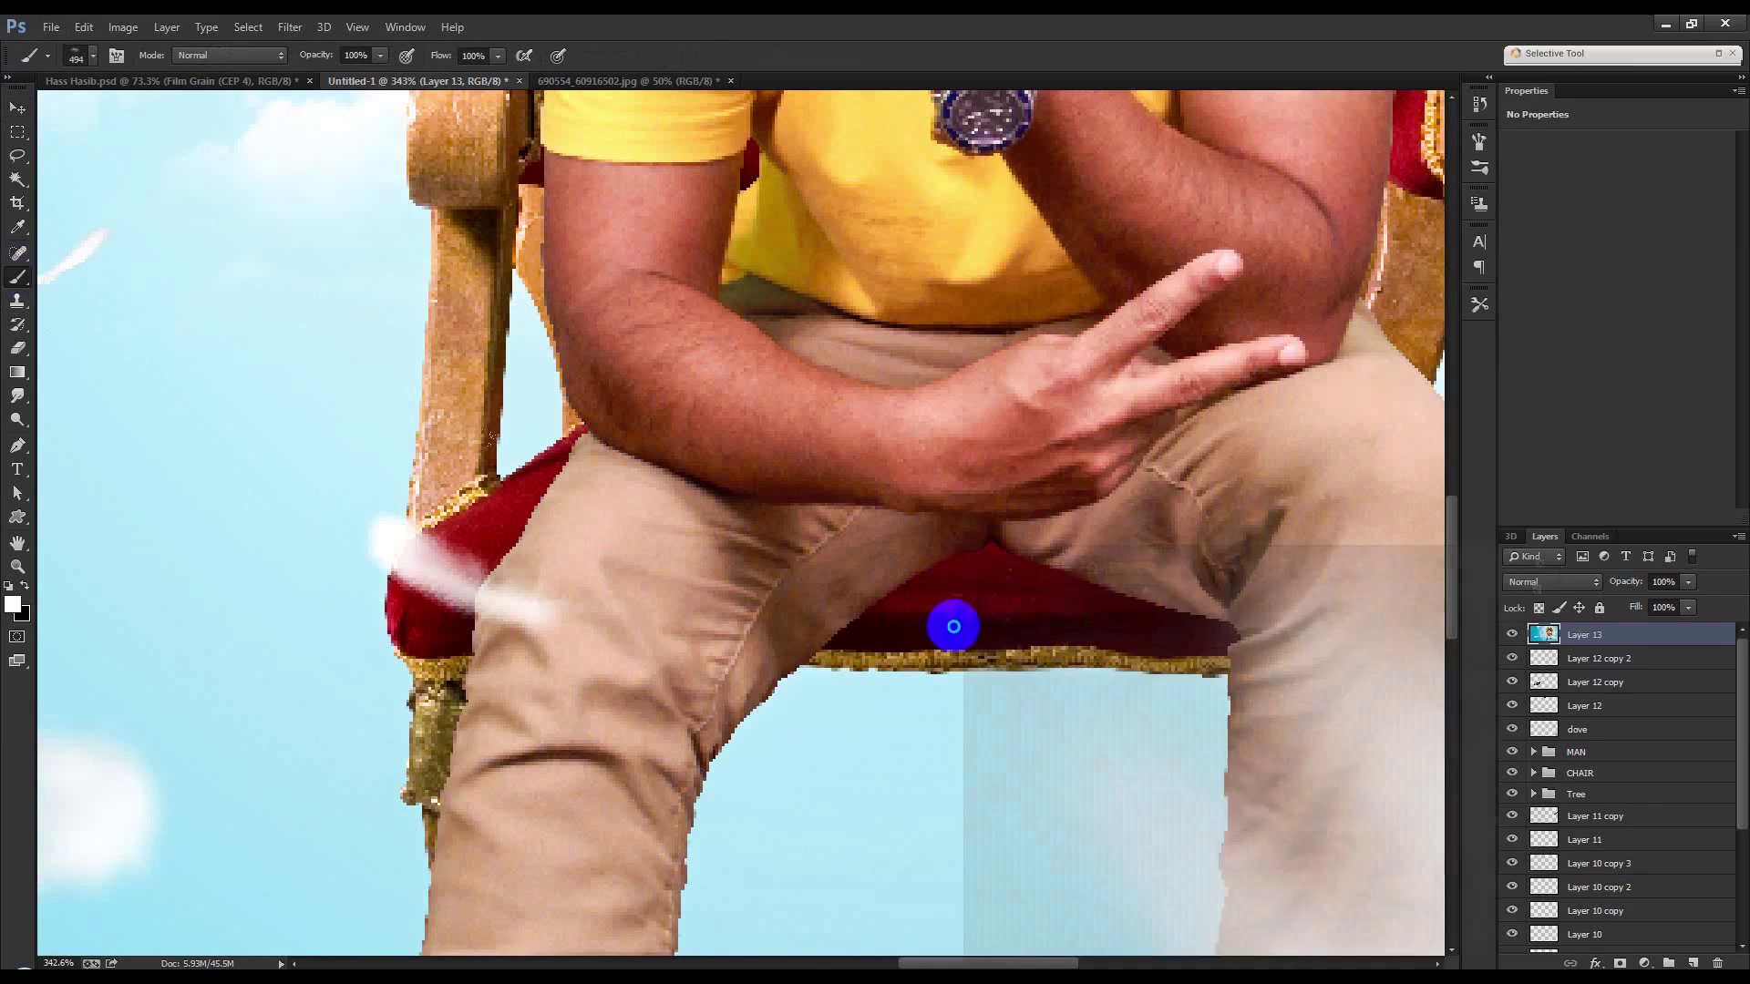
click(1240, 23)
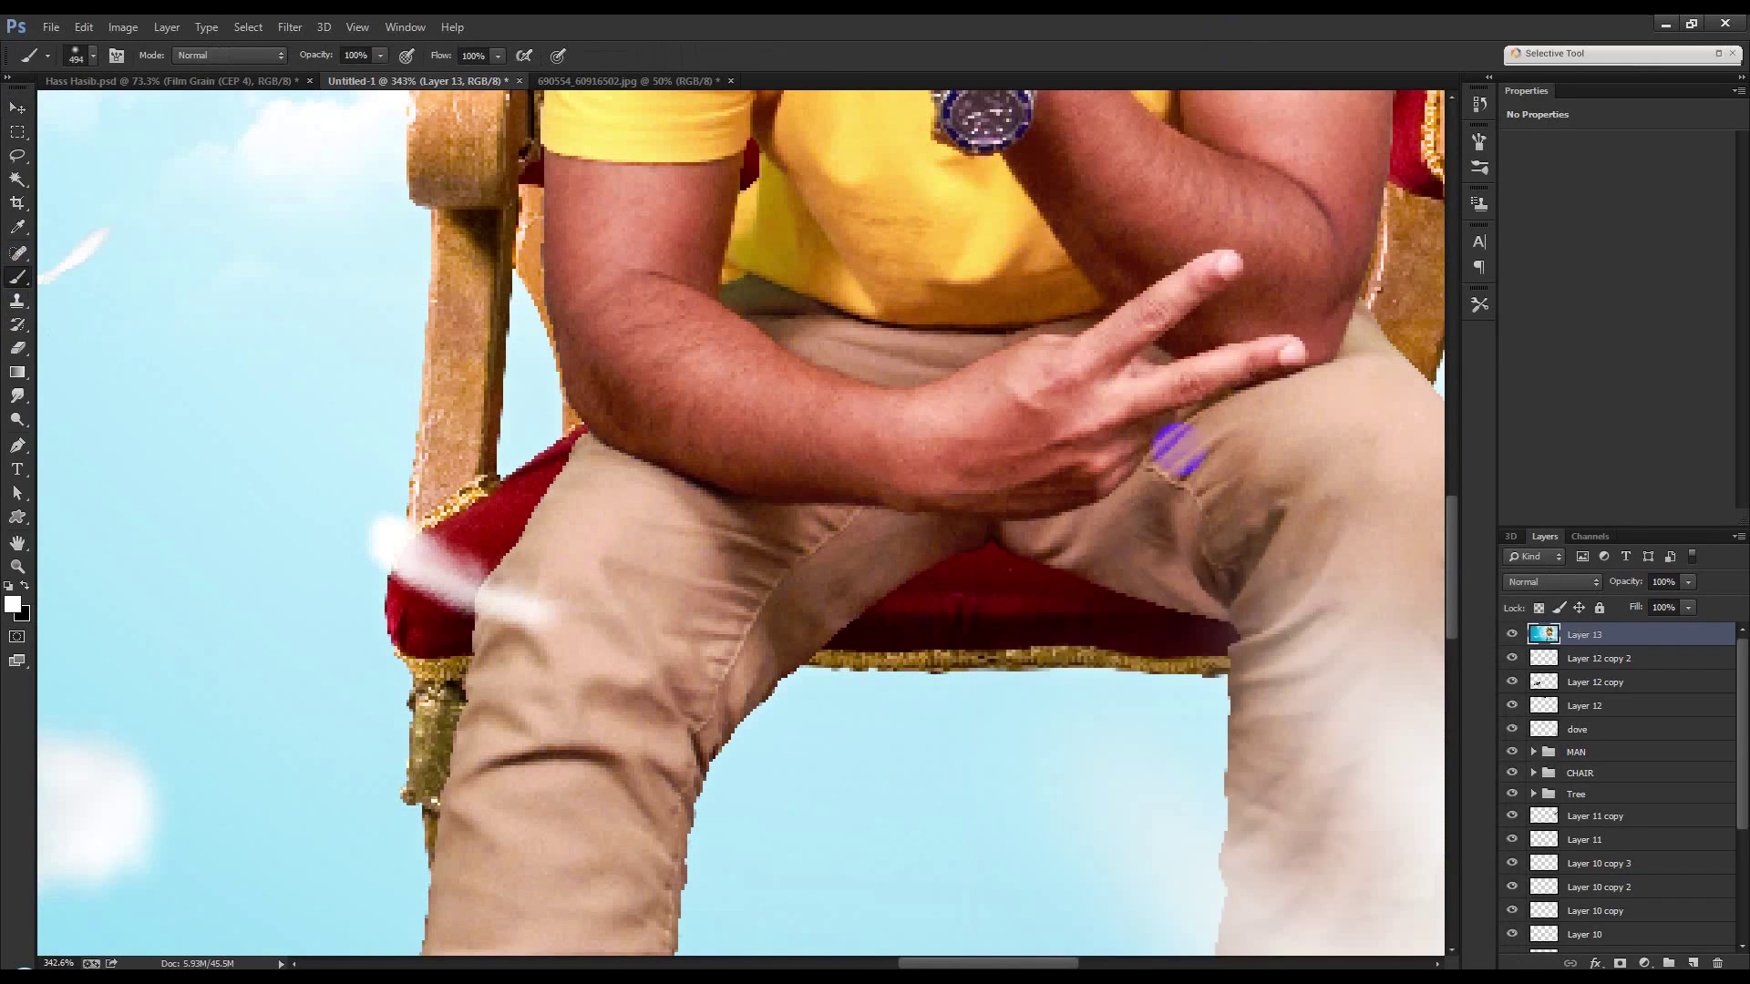
key(bracketleft)
key(bracketleft)
key(bracketleft)
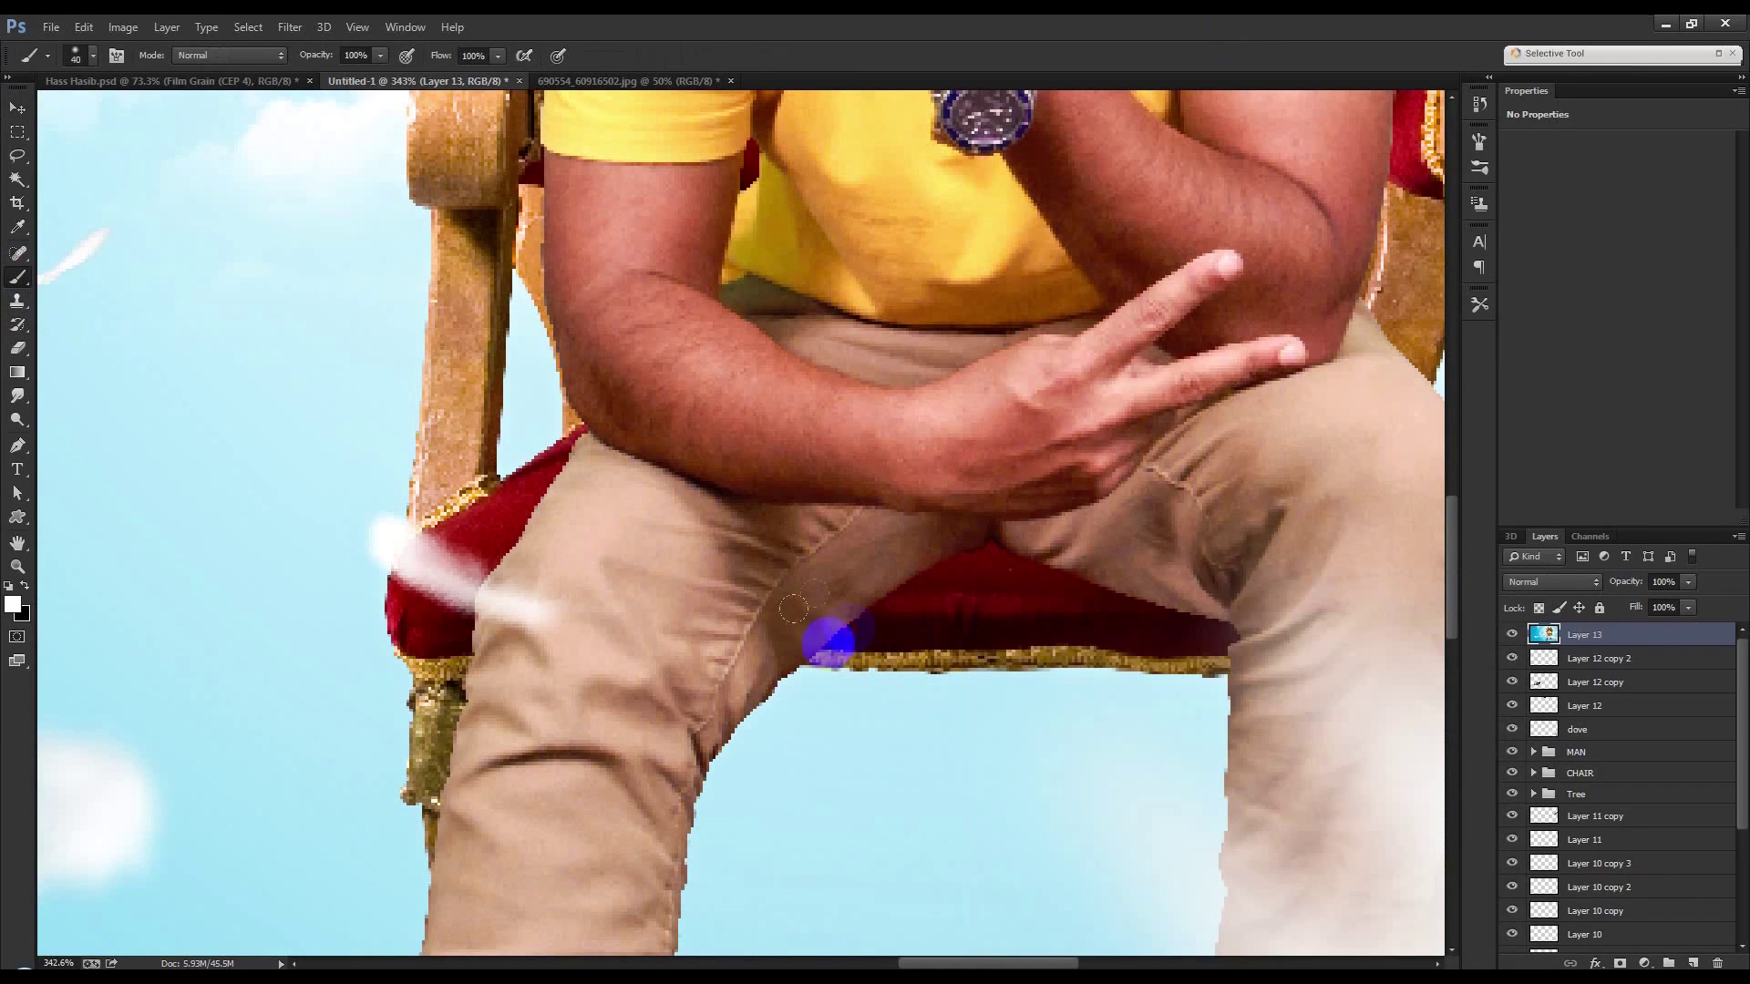
drag(830, 641, 1002, 570)
key(ctrl+z)
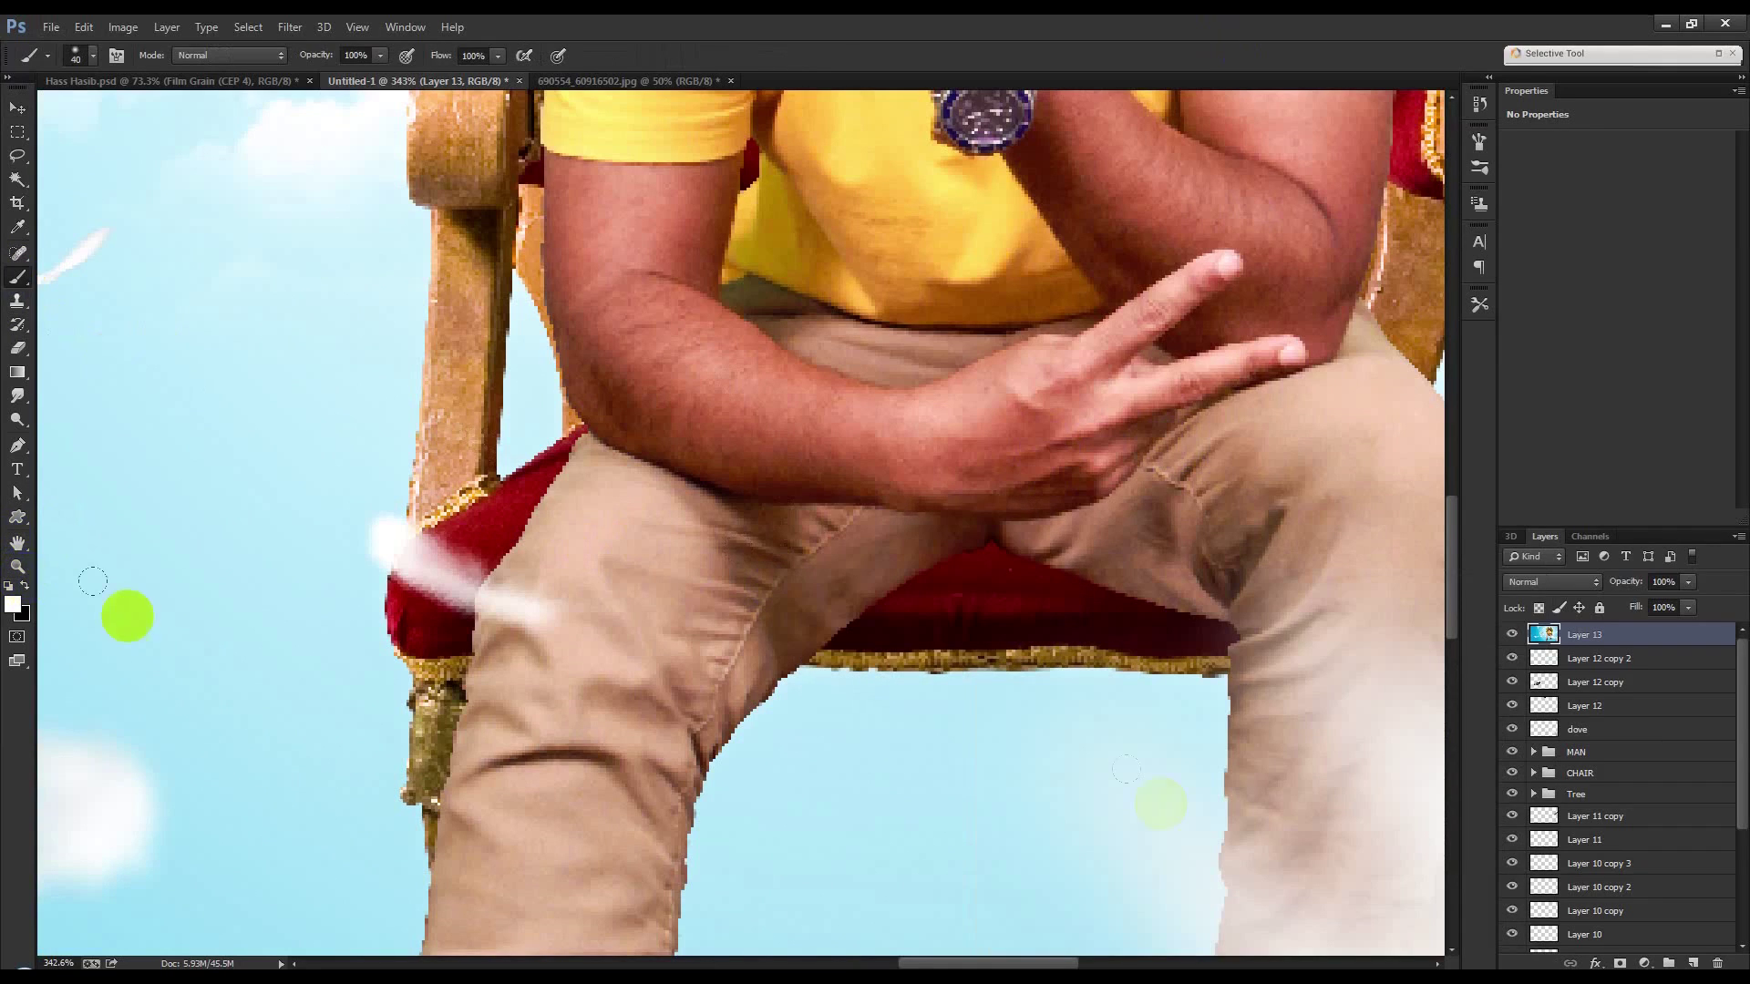
Paint a soft black shadow under the seat on a new layer.
click(1697, 964)
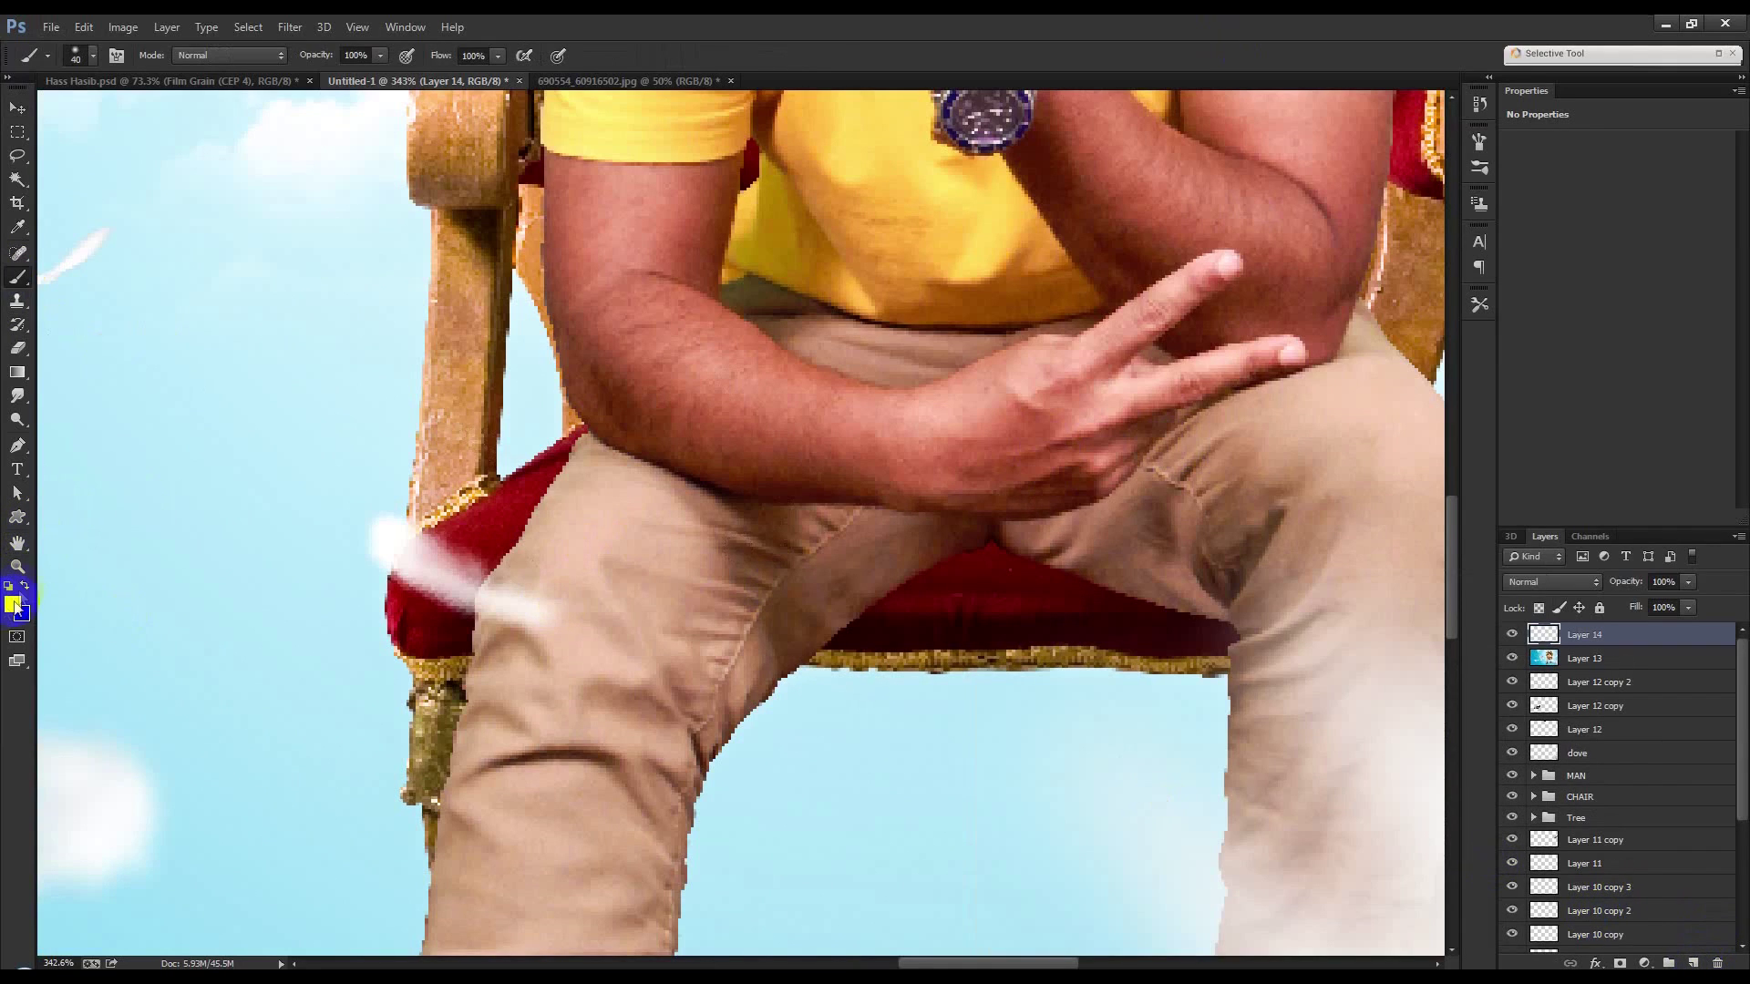
key(d)
mouse_move(829, 637)
mouse_down()
mouse_move(1162, 620)
mouse_move(1206, 646)
mouse_up()
drag(855, 649, 793, 642)
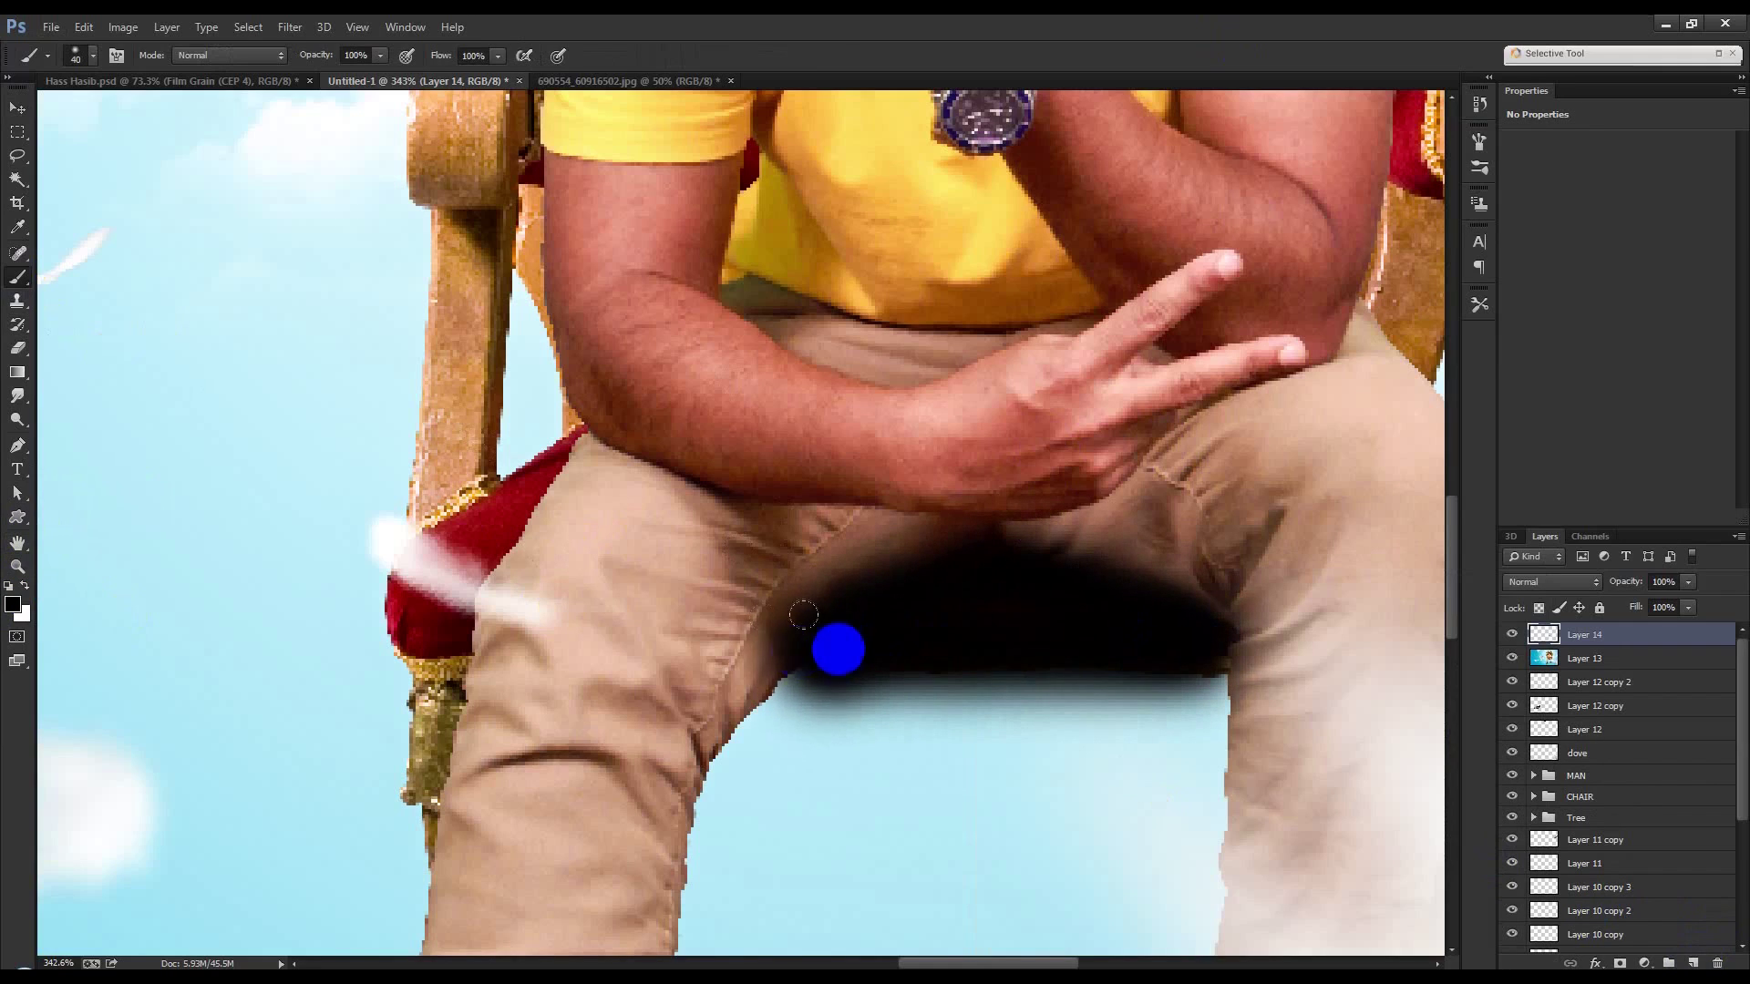
Delete Layer 13, move the shadow layer into CHAIR, clip it to the chair, and lower its opacity.
click(1585, 659)
click(1719, 964)
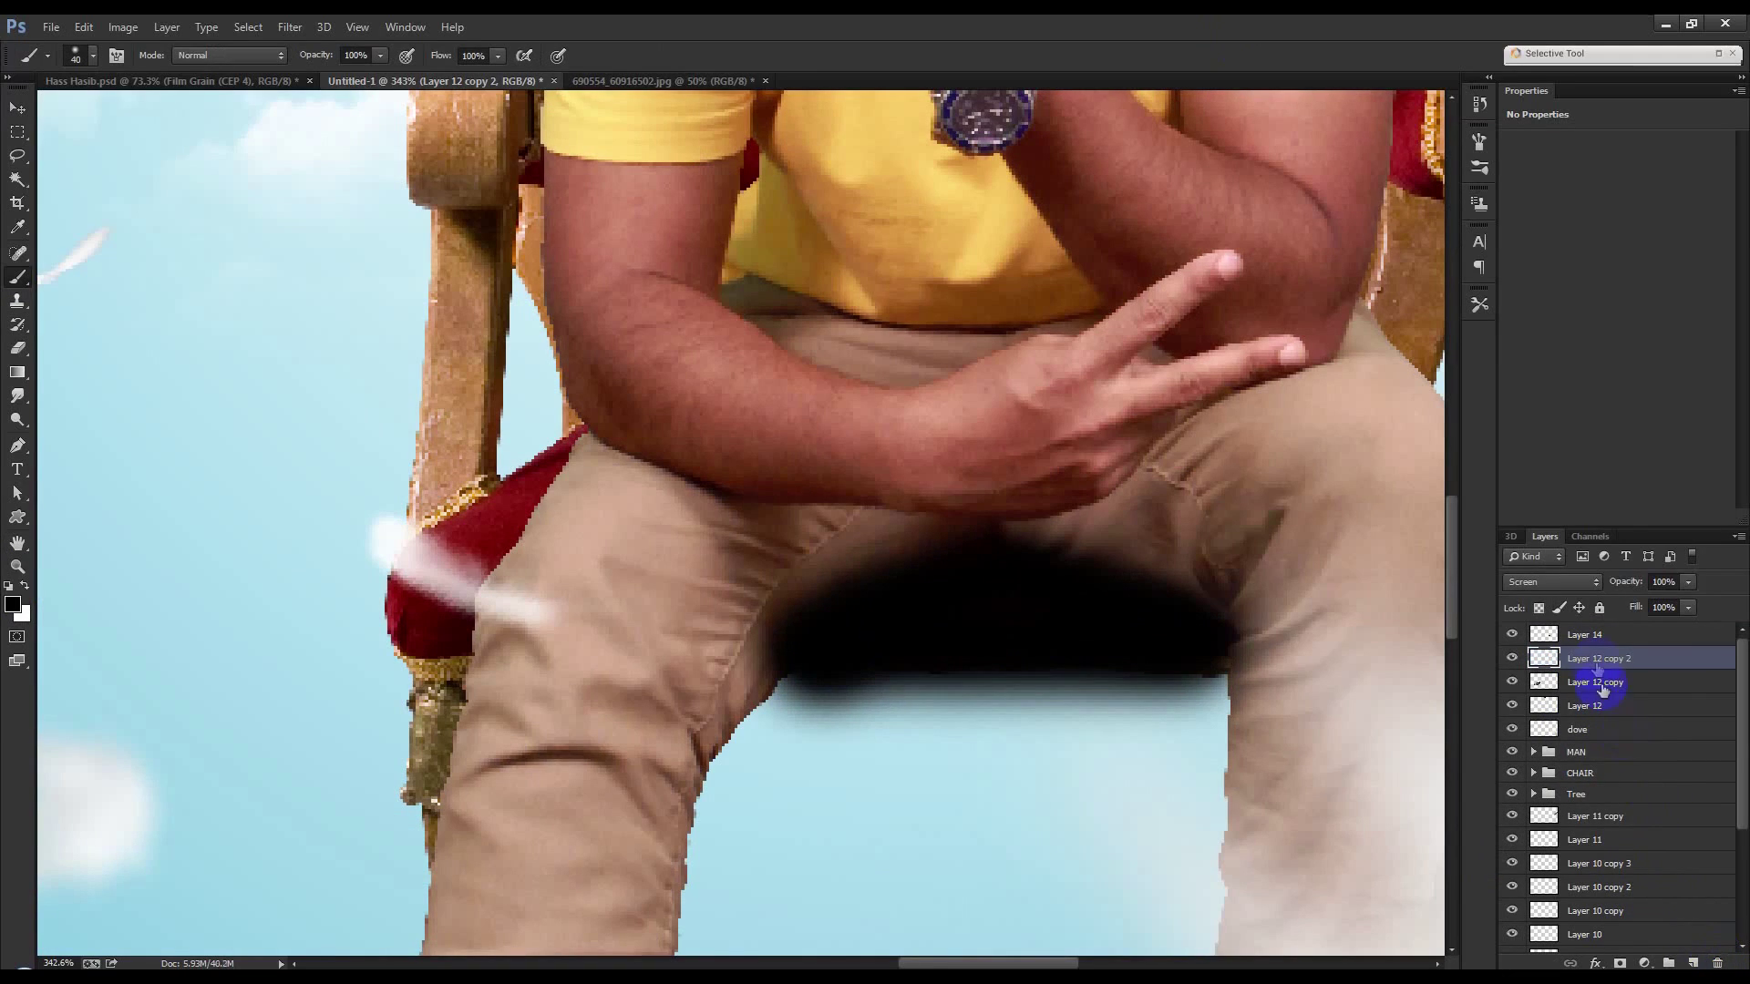
drag(1584, 636, 1584, 771)
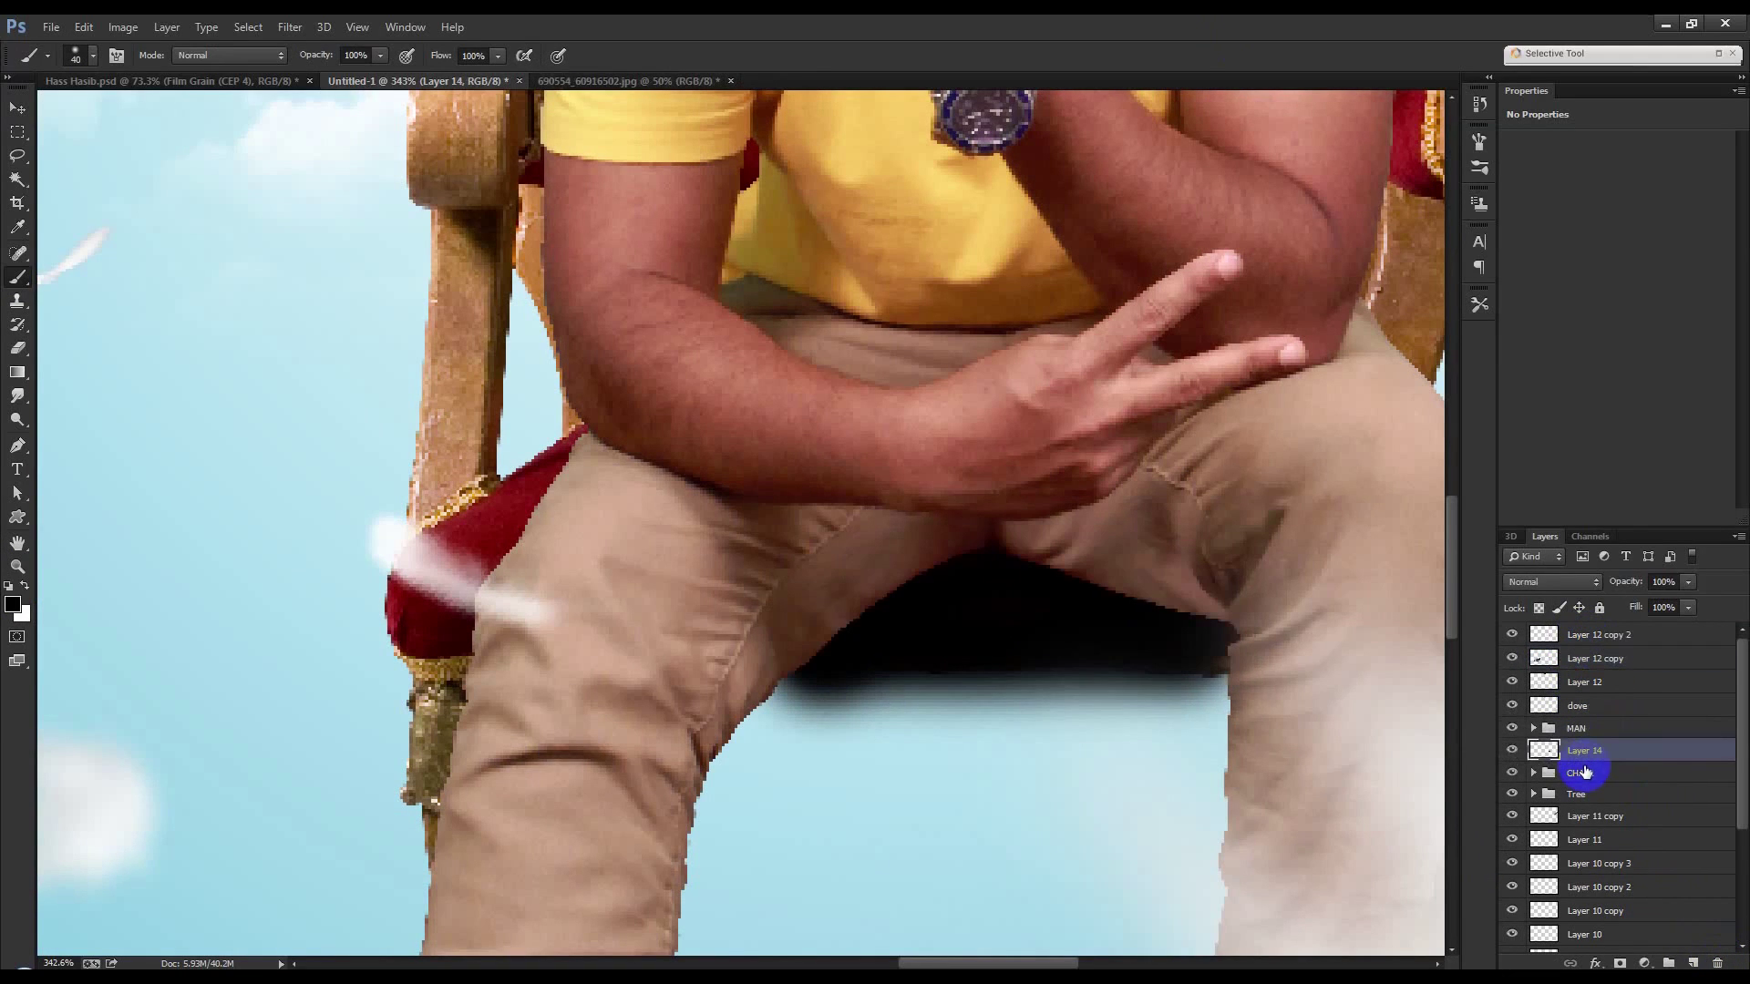
click(1534, 773)
drag(1586, 750, 1614, 776)
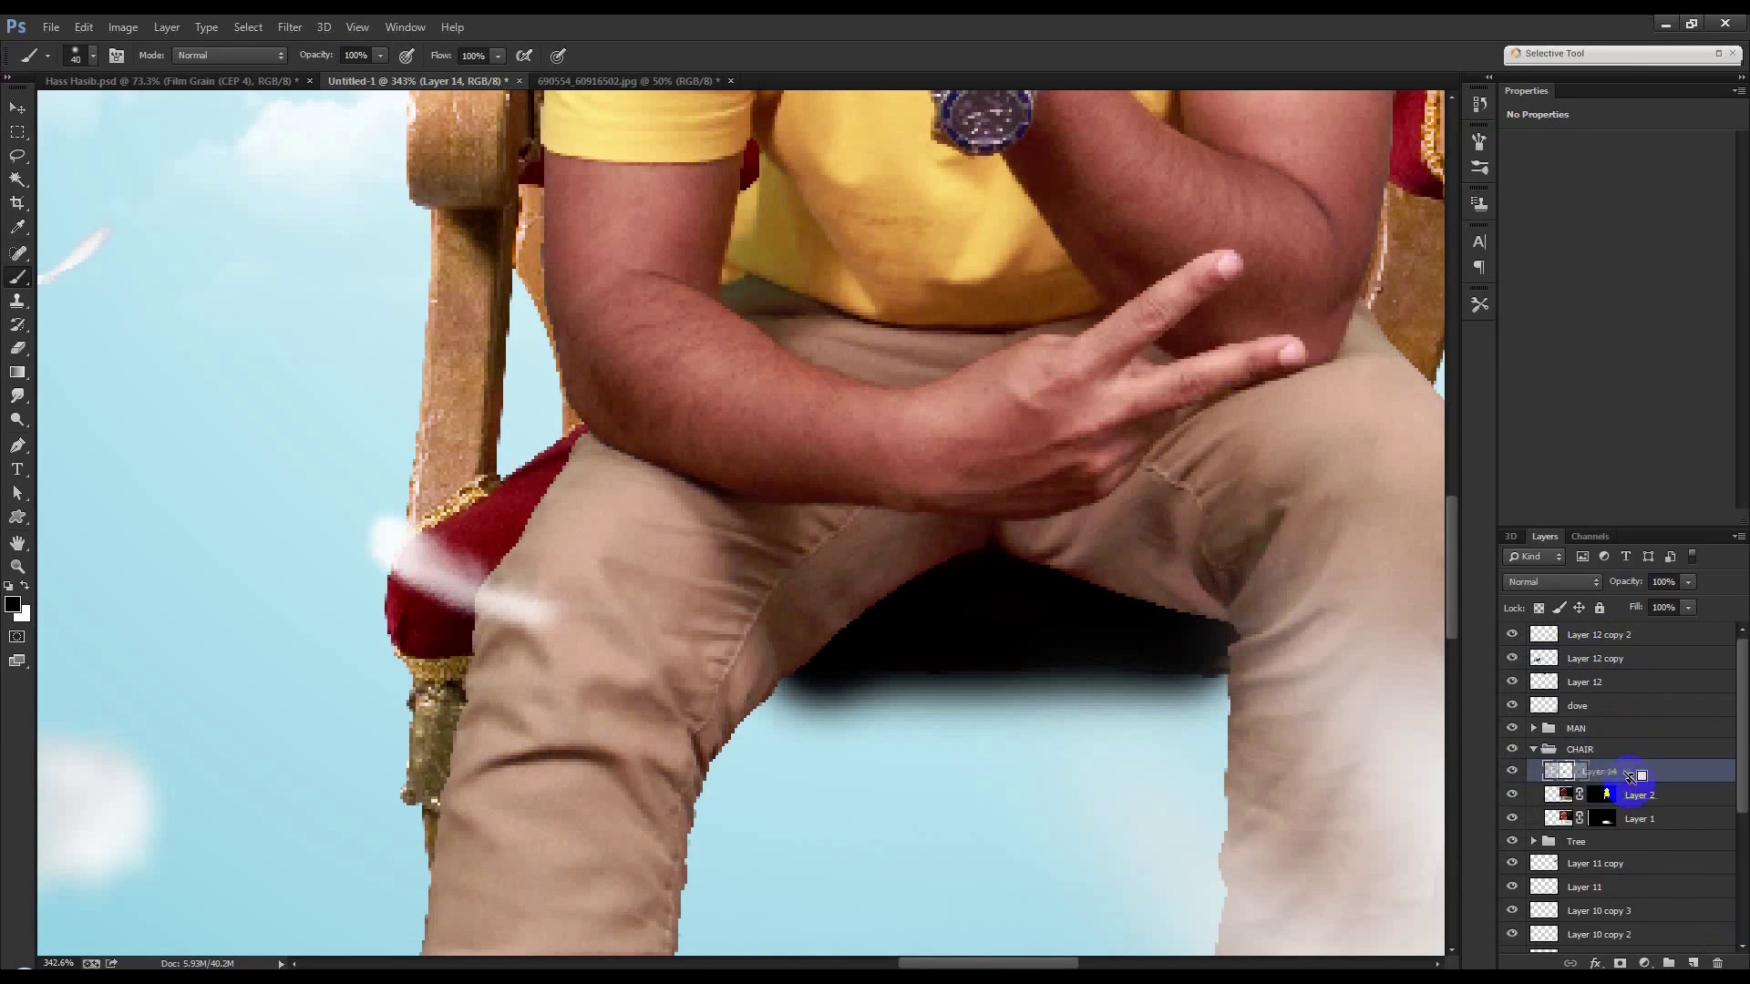
alt+click(1631, 776)
drag(1599, 586, 1590, 584)
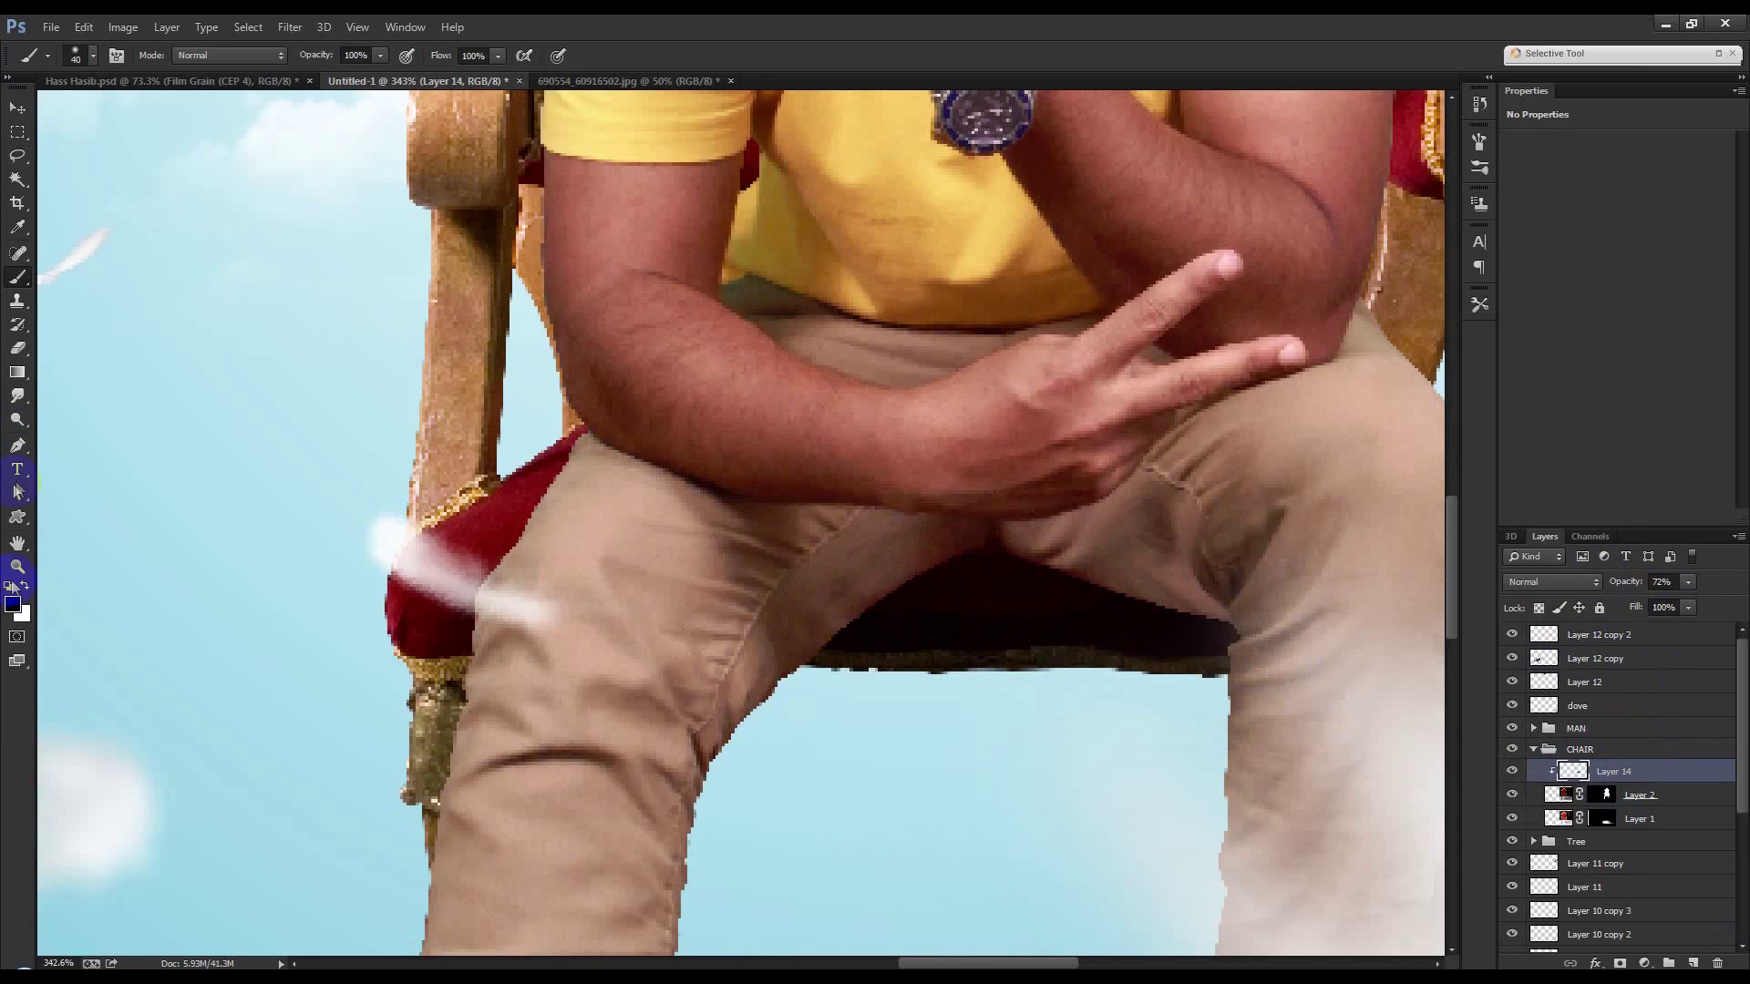
Erase the shadow's edges, paint more shadow under the seat, and set opacity to 60%.
click(19, 348)
drag(1047, 680, 994, 661)
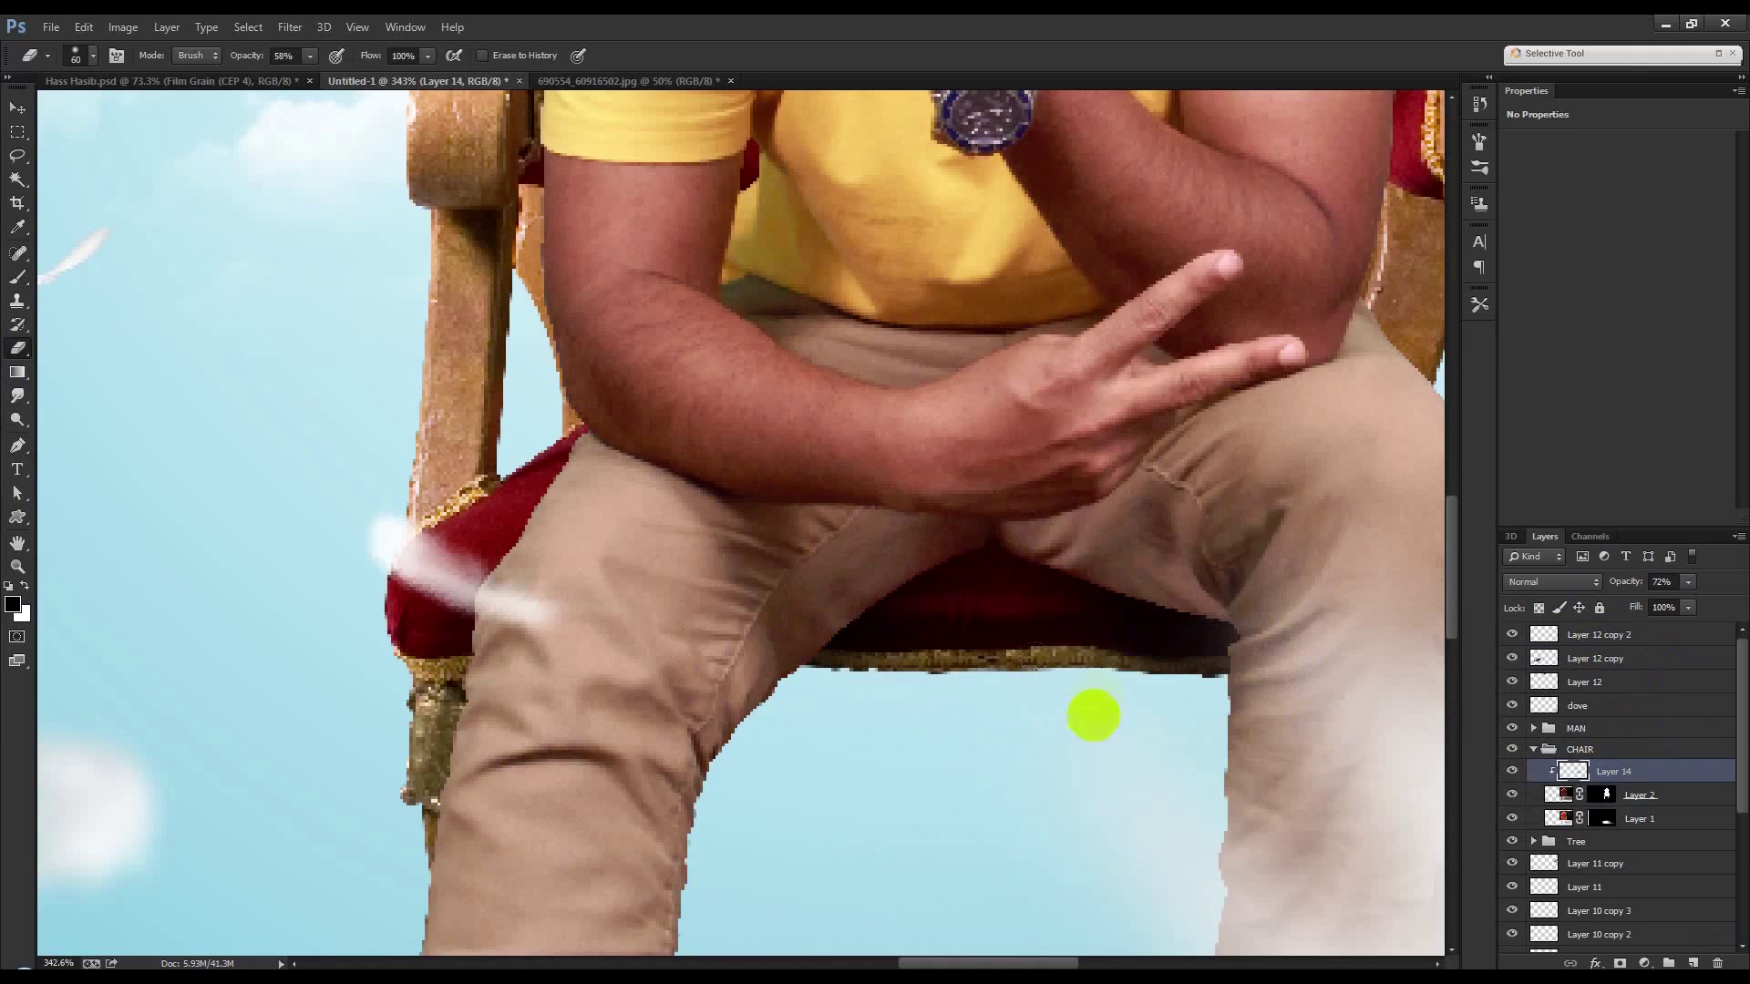
click(18, 279)
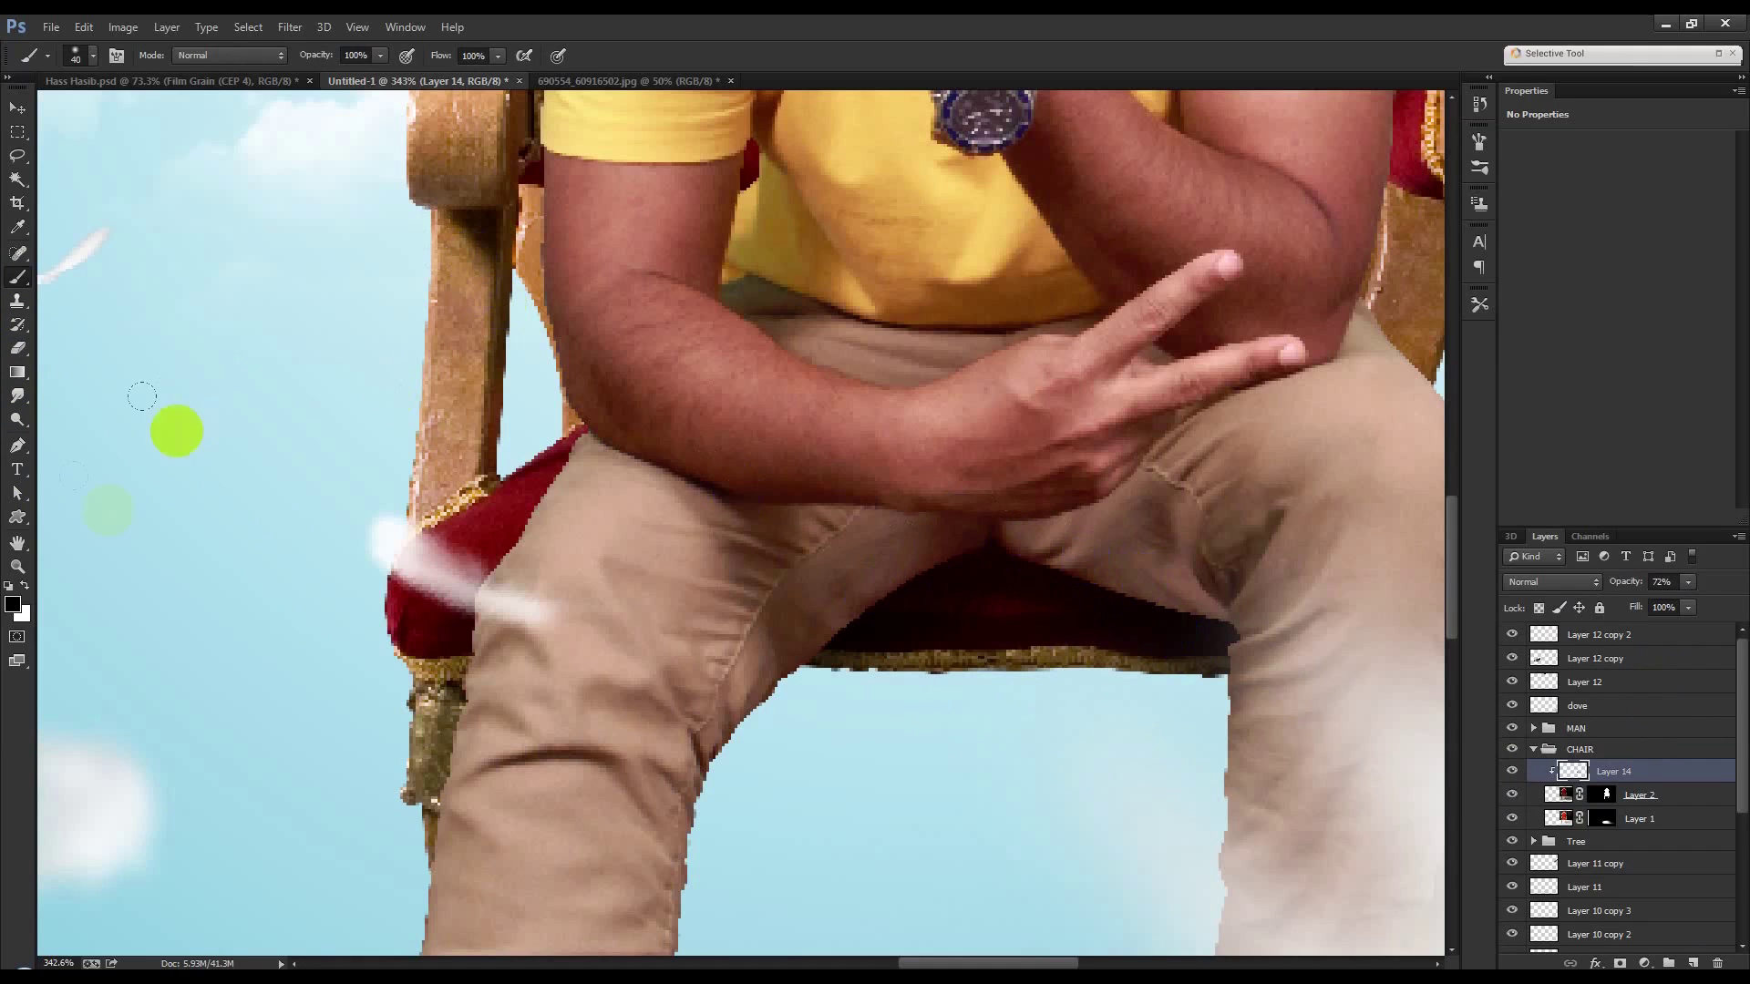
drag(953, 569, 950, 490)
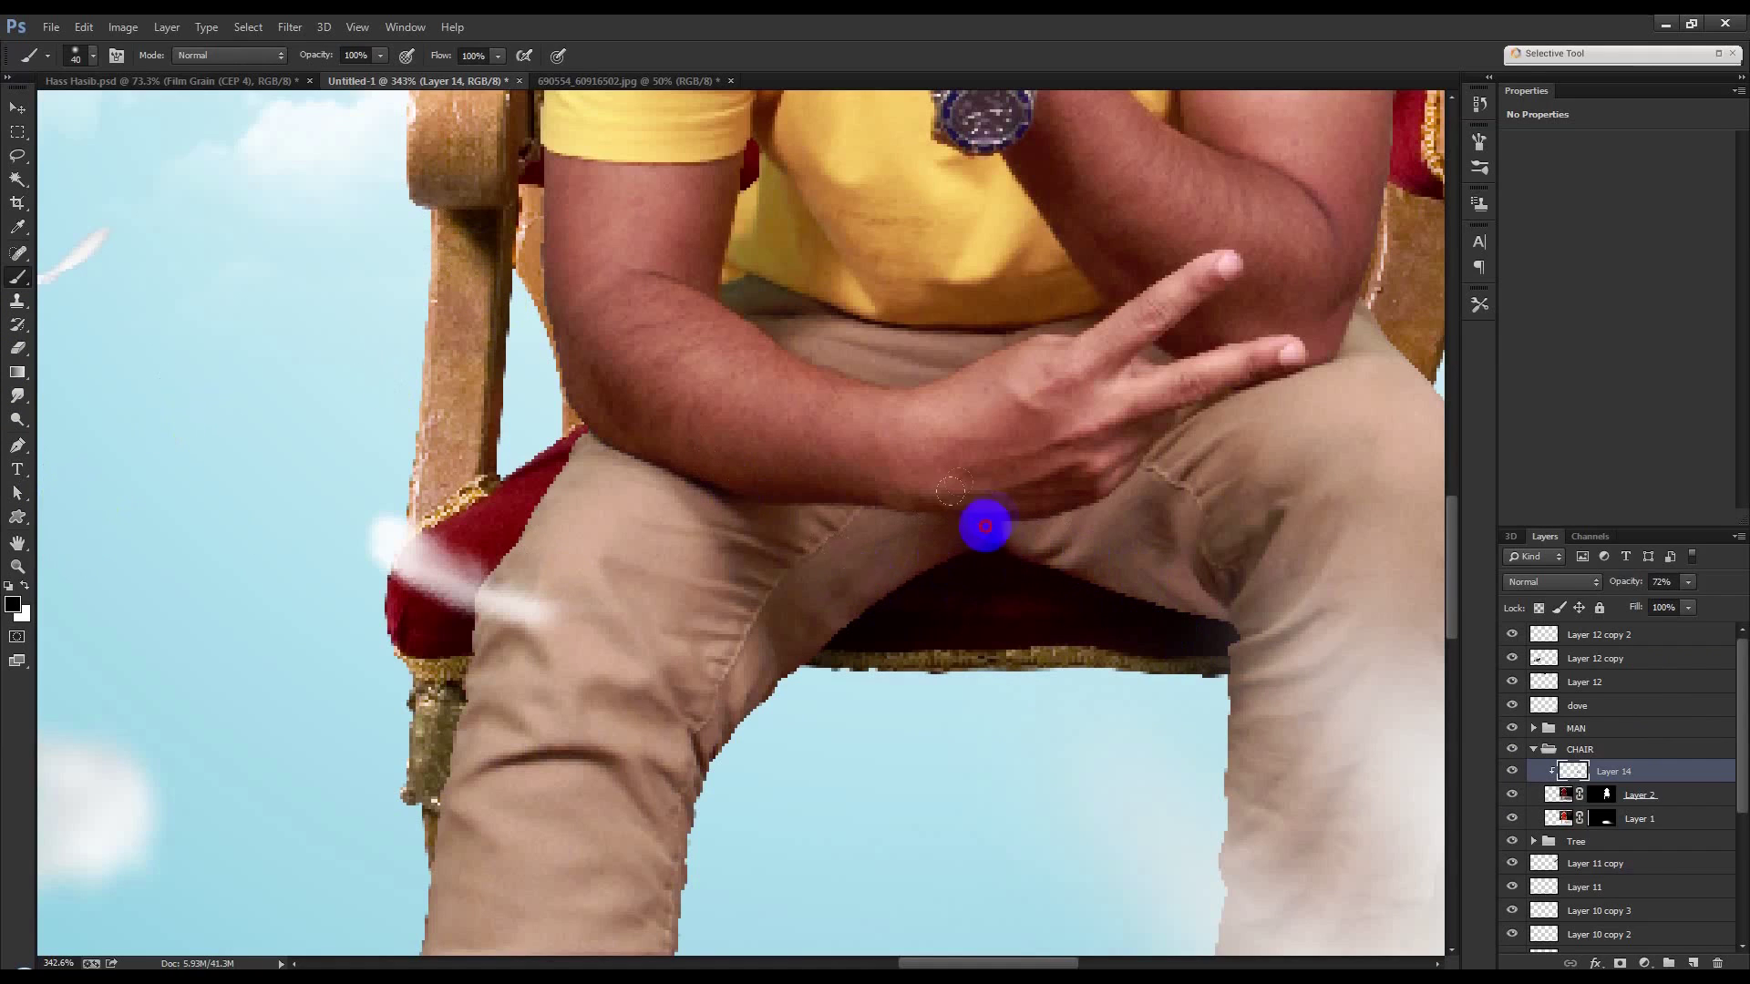
drag(1630, 586, 1659, 583)
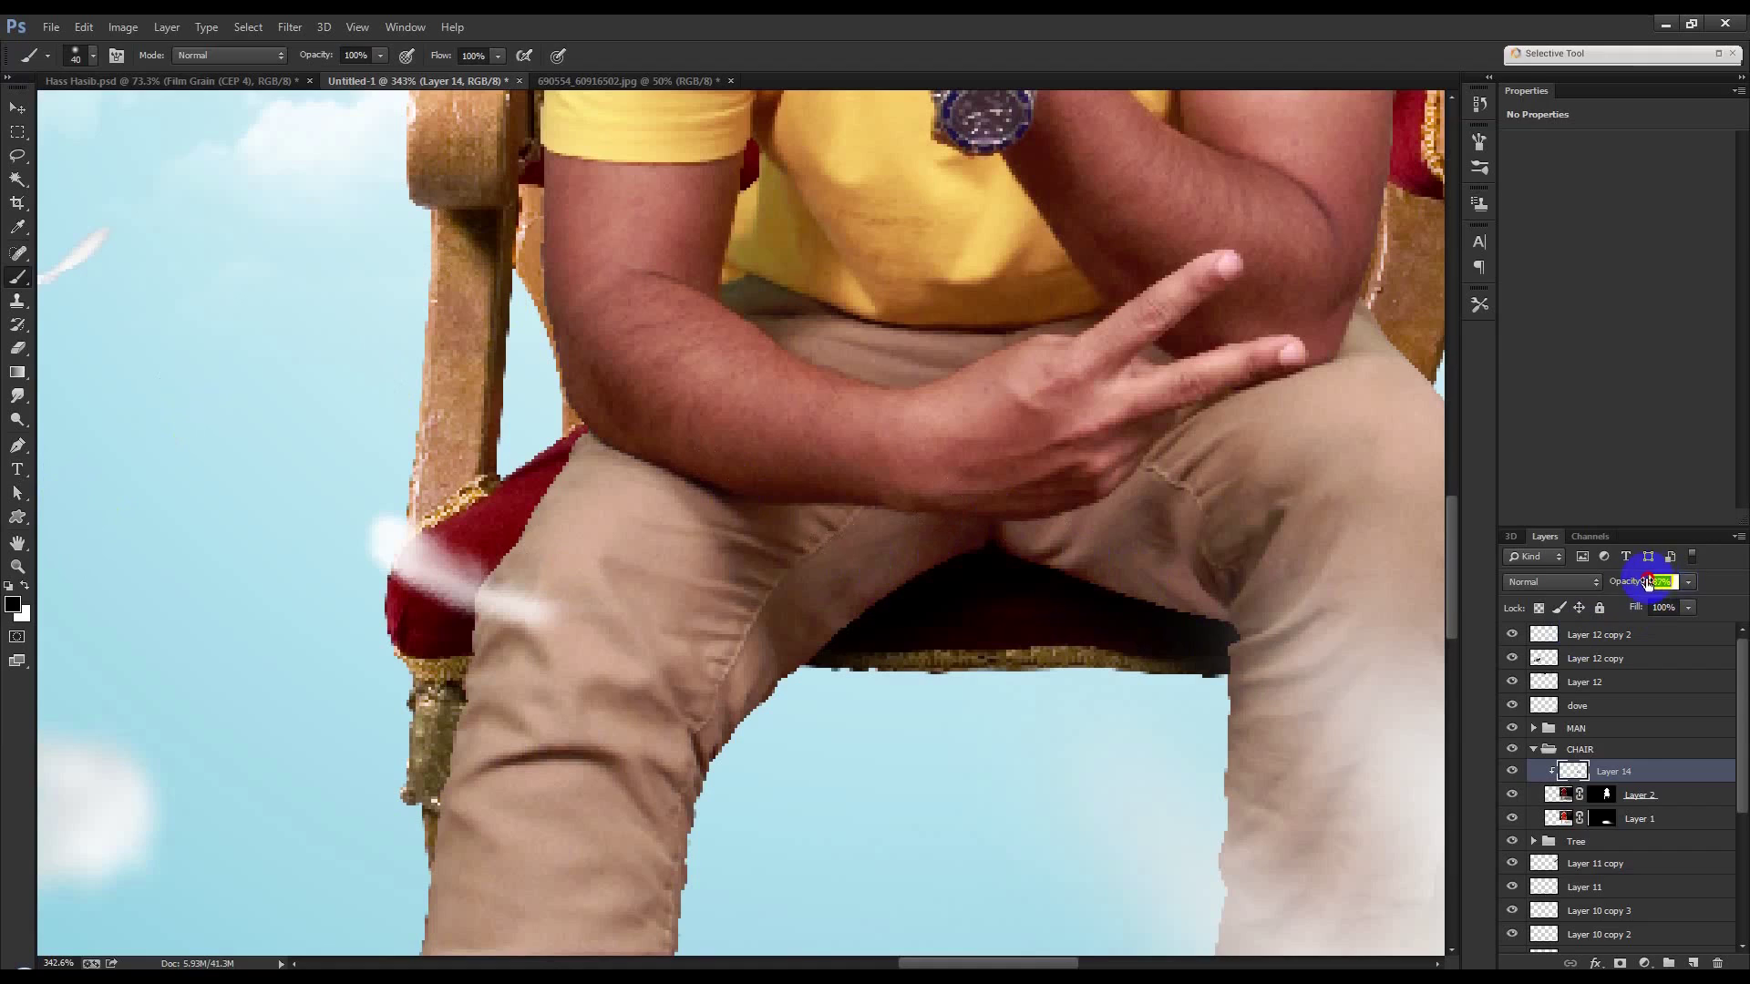
key(v)
scroll(1222, 730, down, 4)
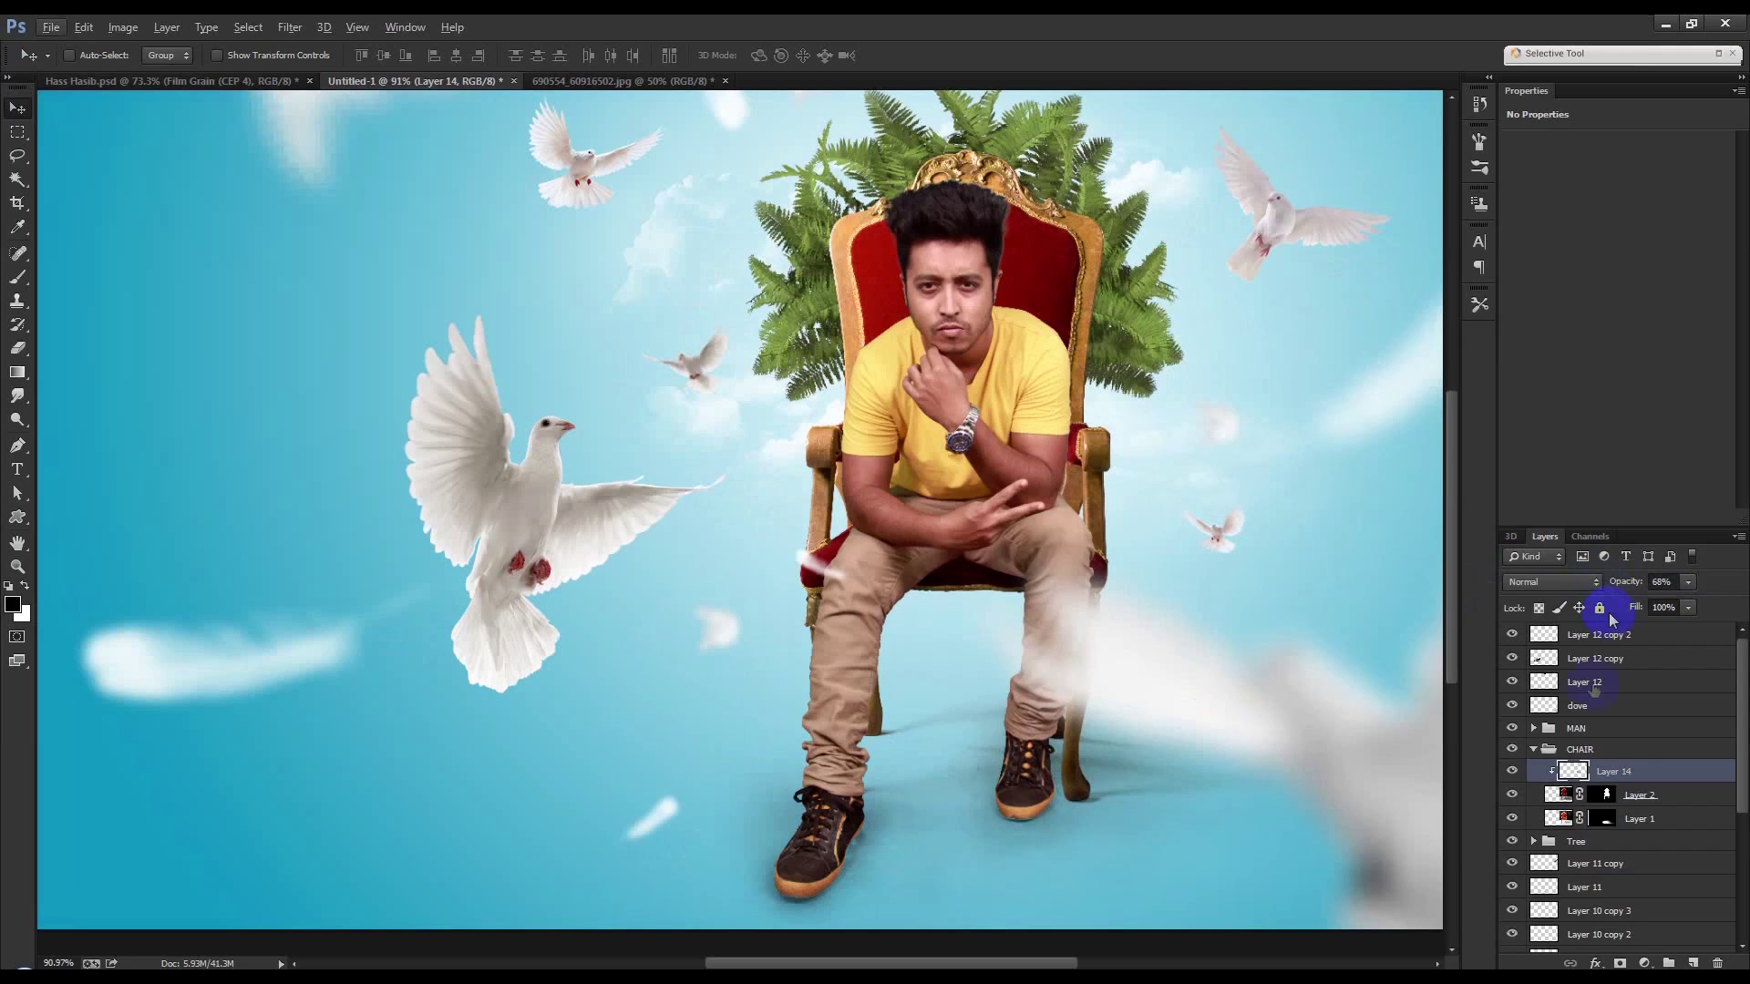
Stamp a merged copy of the composite into a new top Layer 15 via Apply Image.
click(1537, 751)
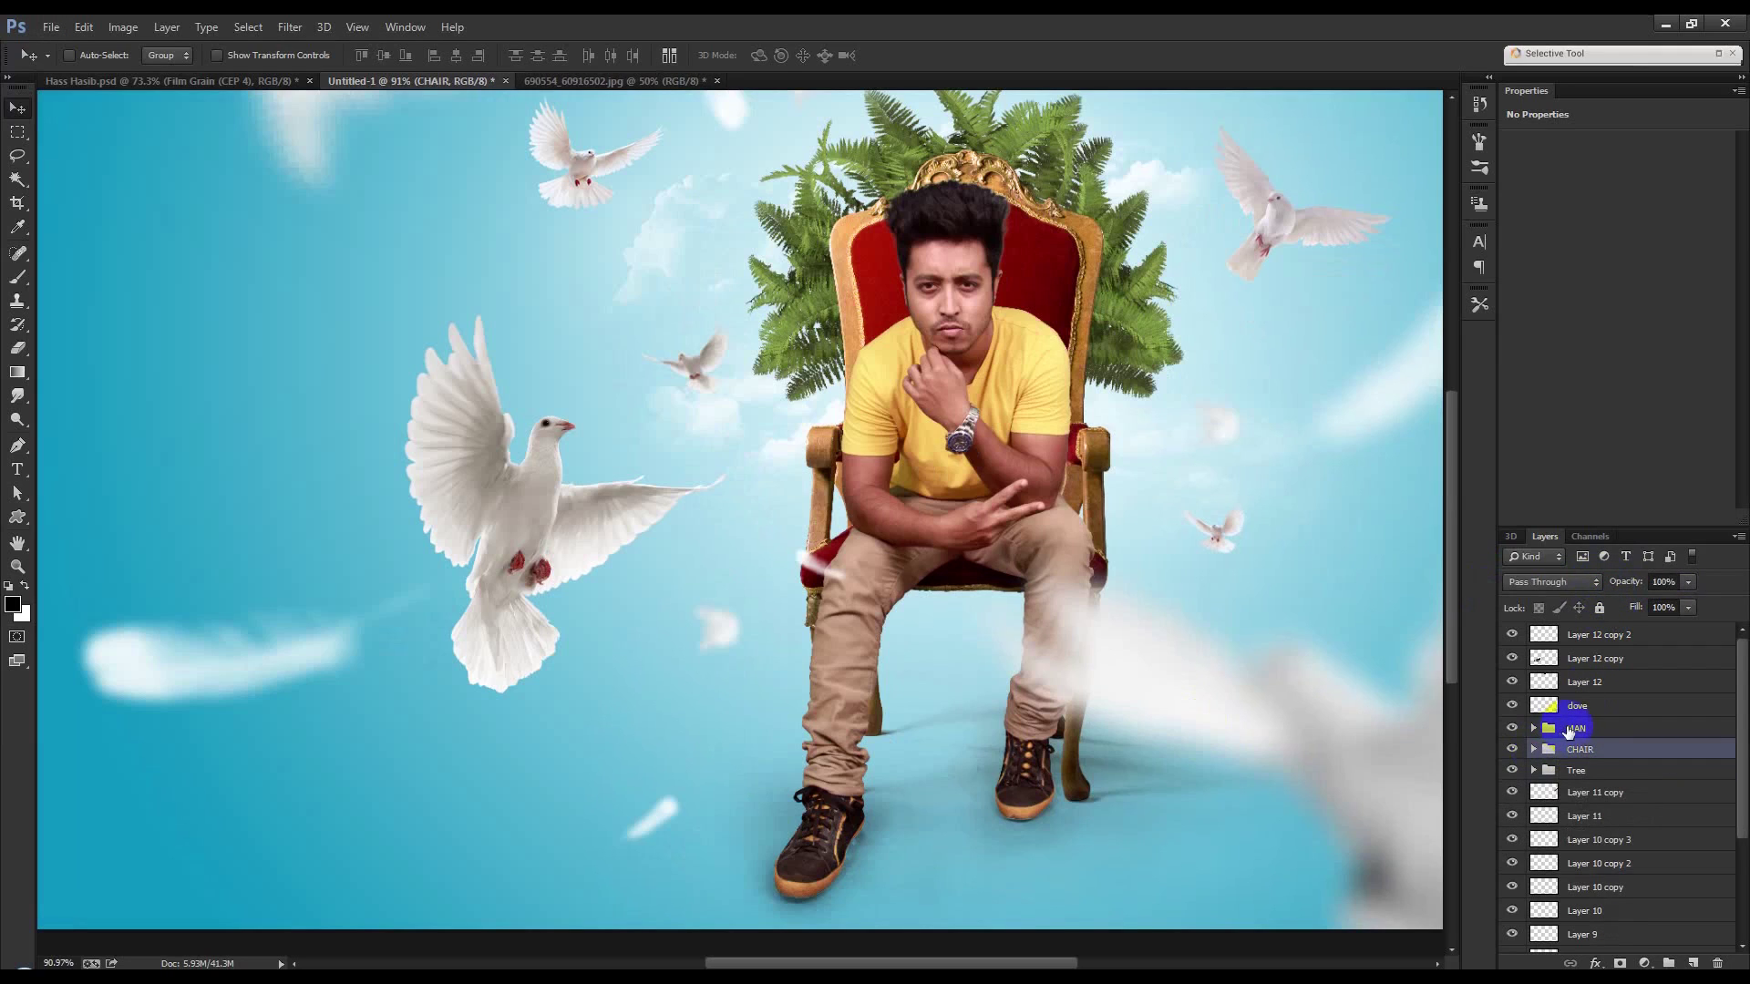
click(1610, 638)
click(1692, 962)
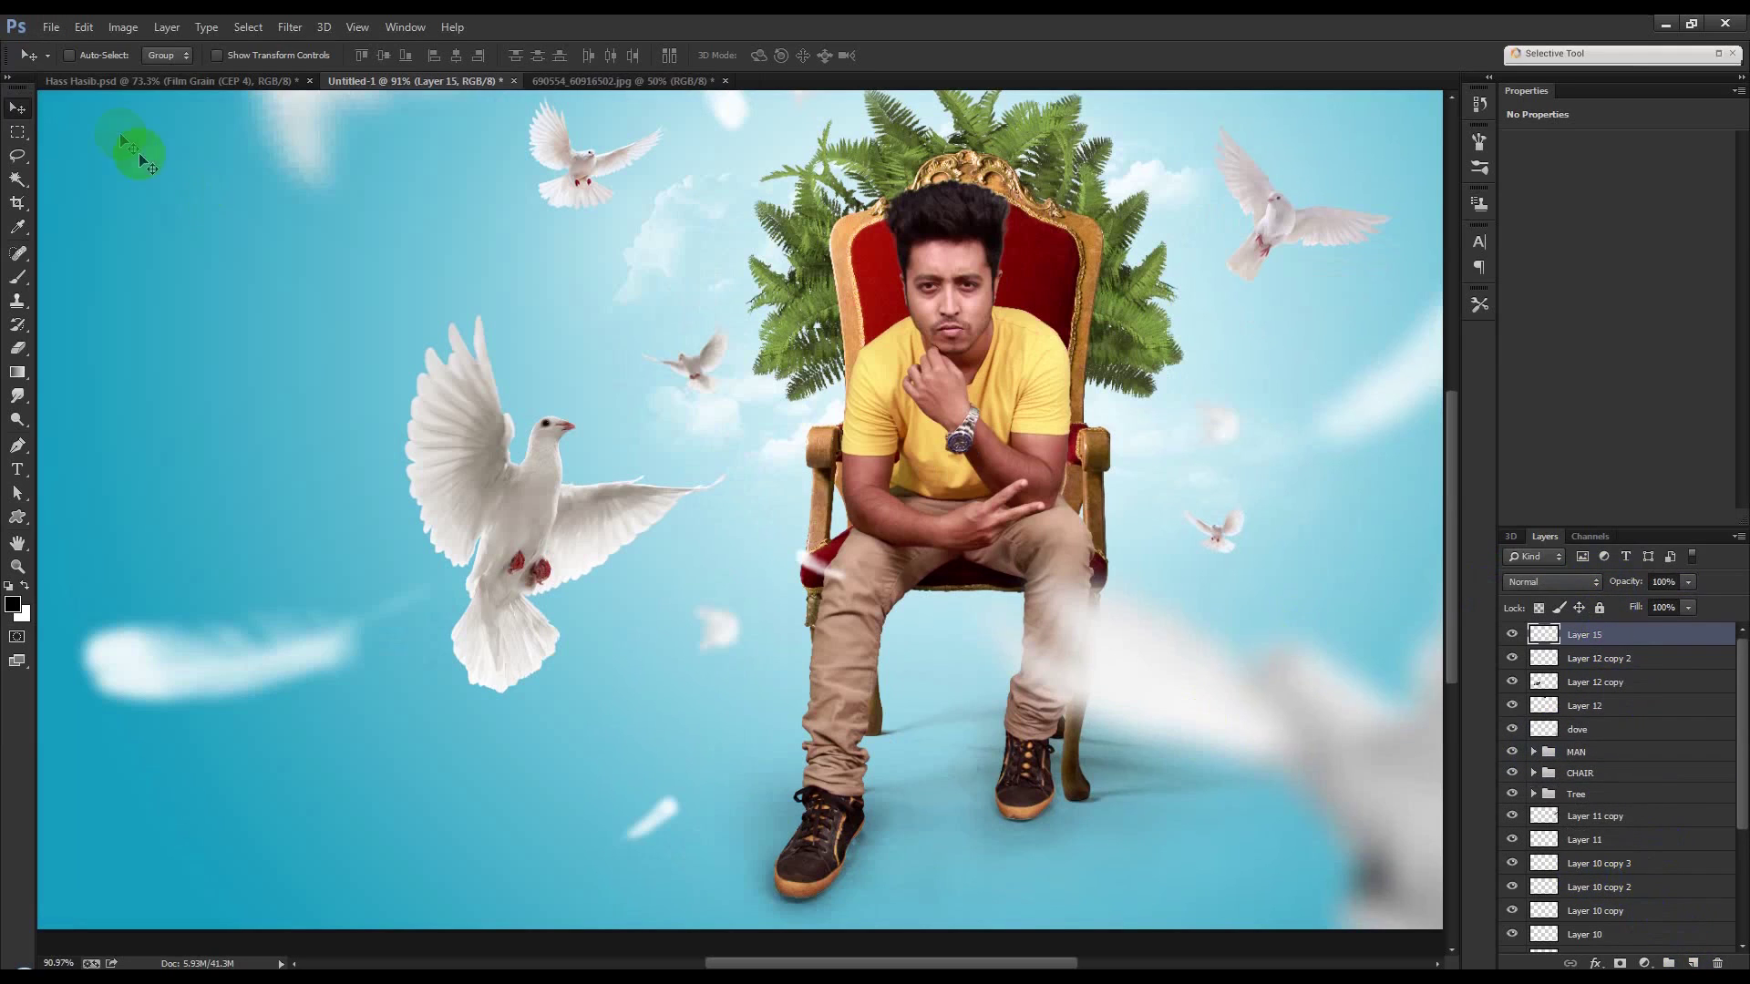
click(124, 26)
click(140, 278)
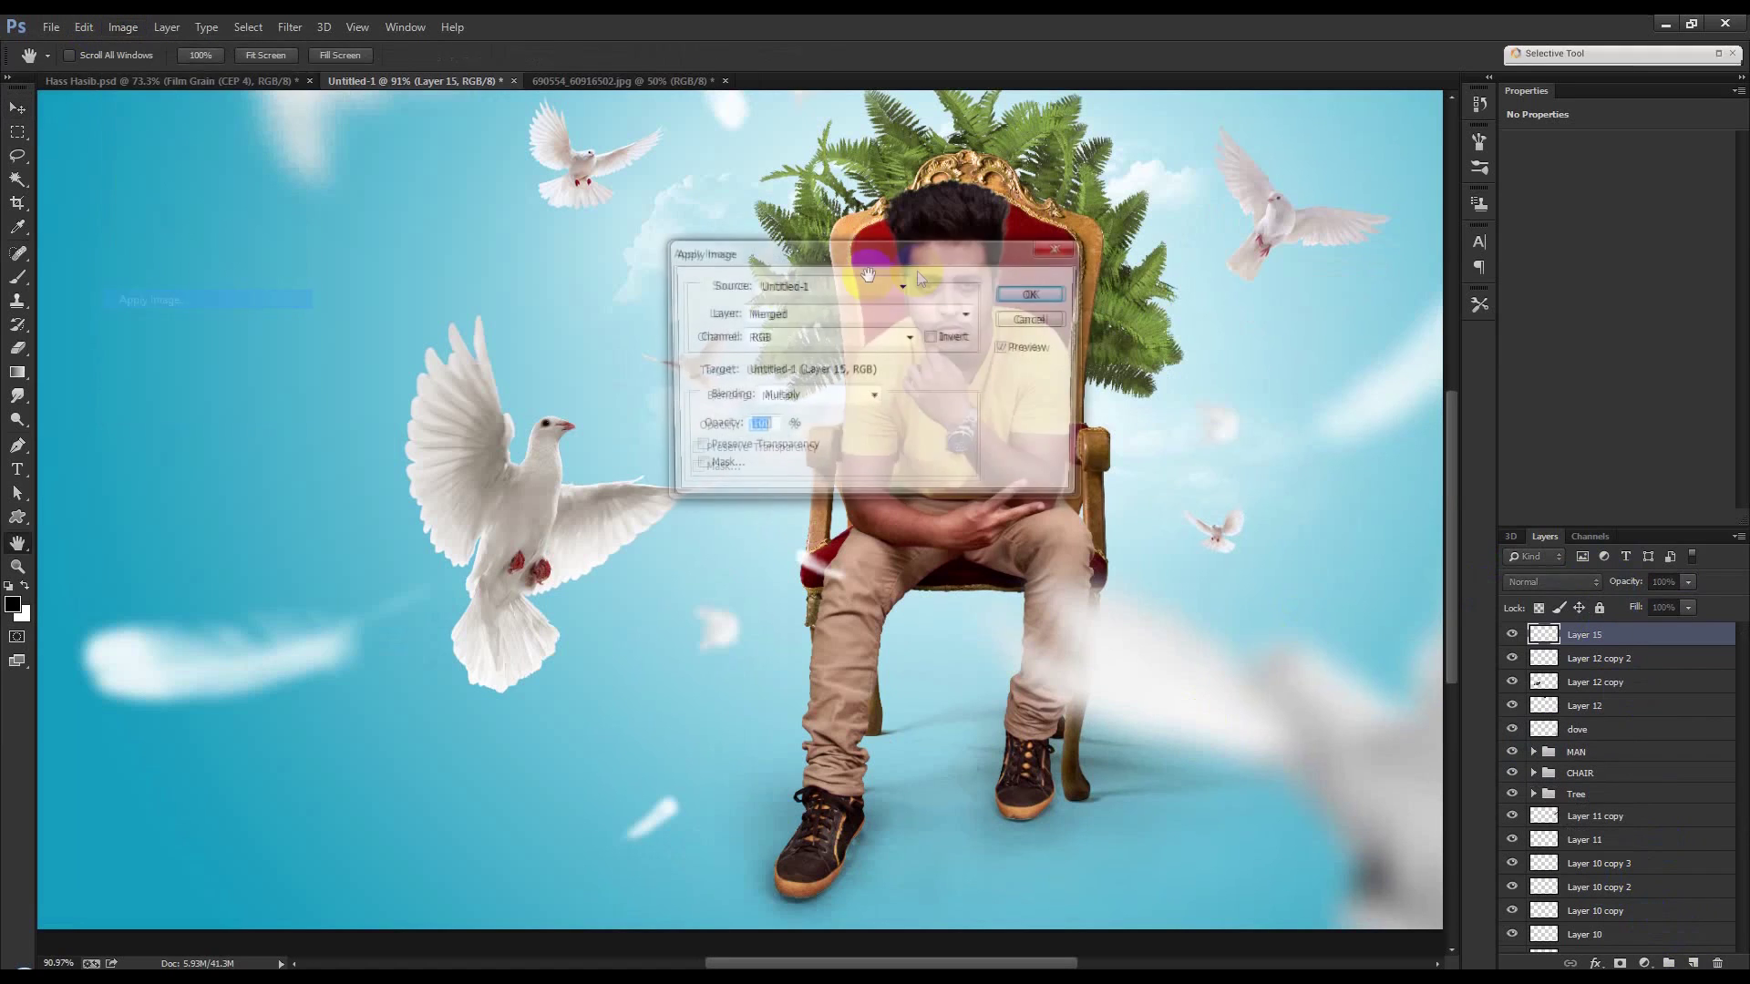
click(1028, 288)
Reapply the Camera Raw grade to Layer 15, then select Group 1 in the poster document.
click(288, 36)
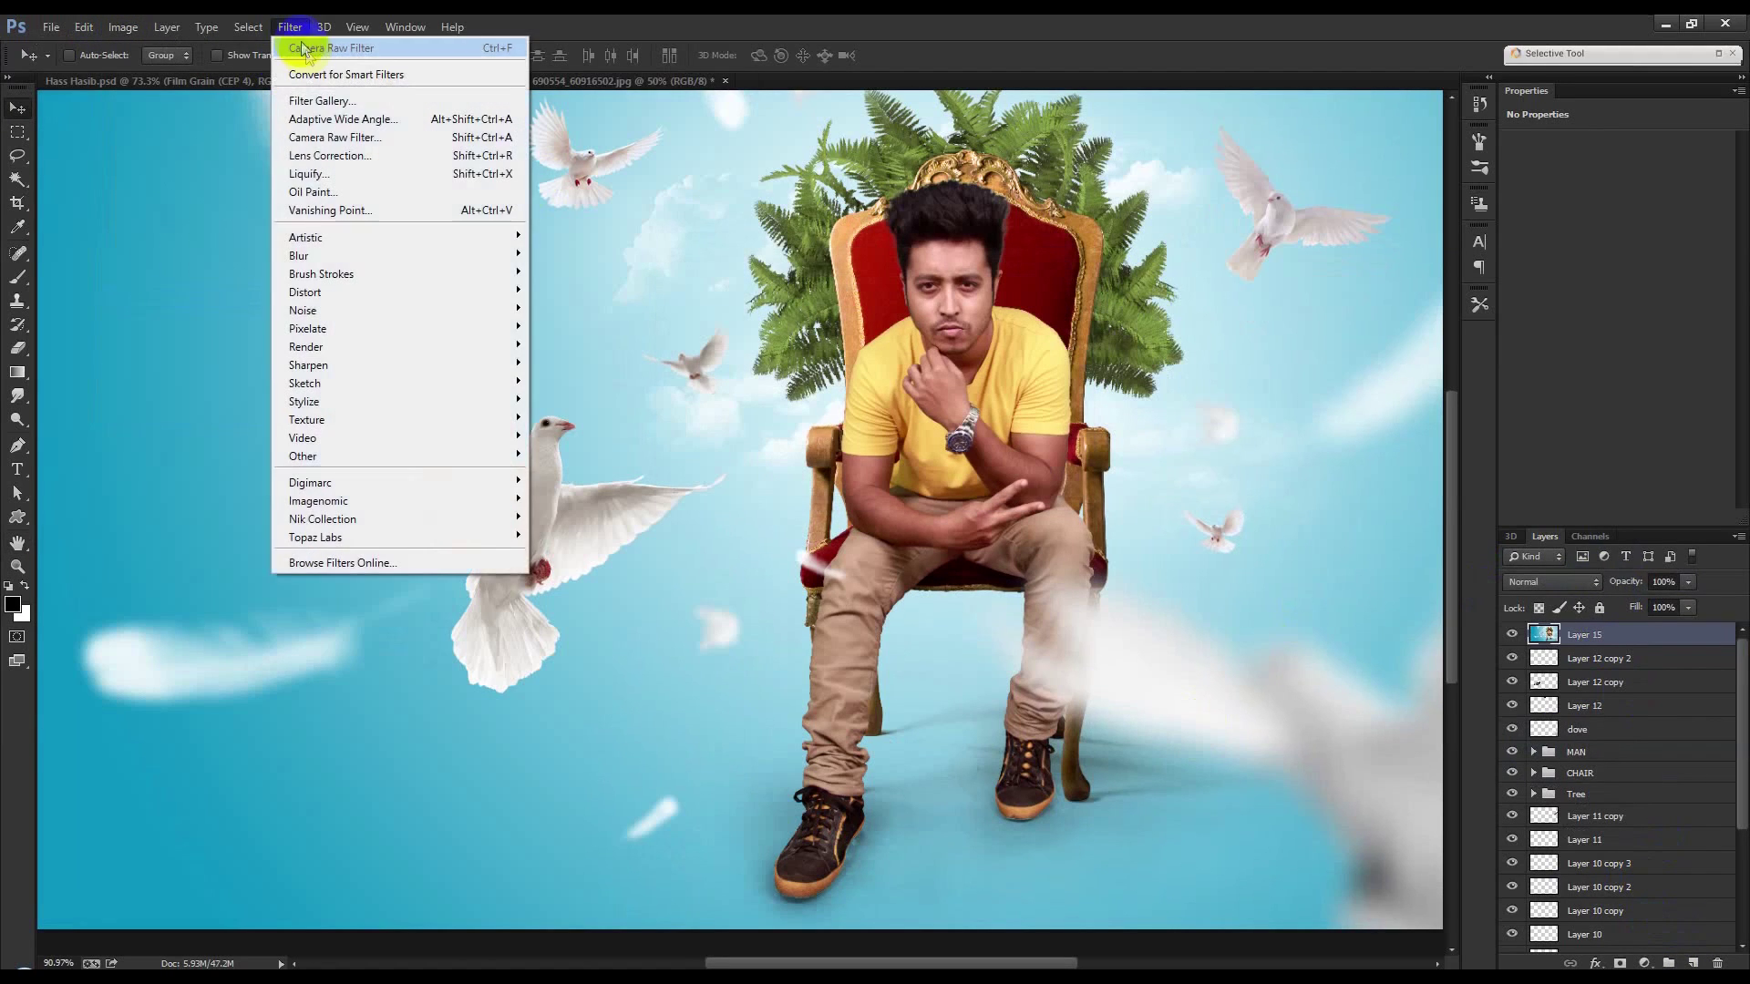
click(305, 50)
scroll(970, 429, down, 3)
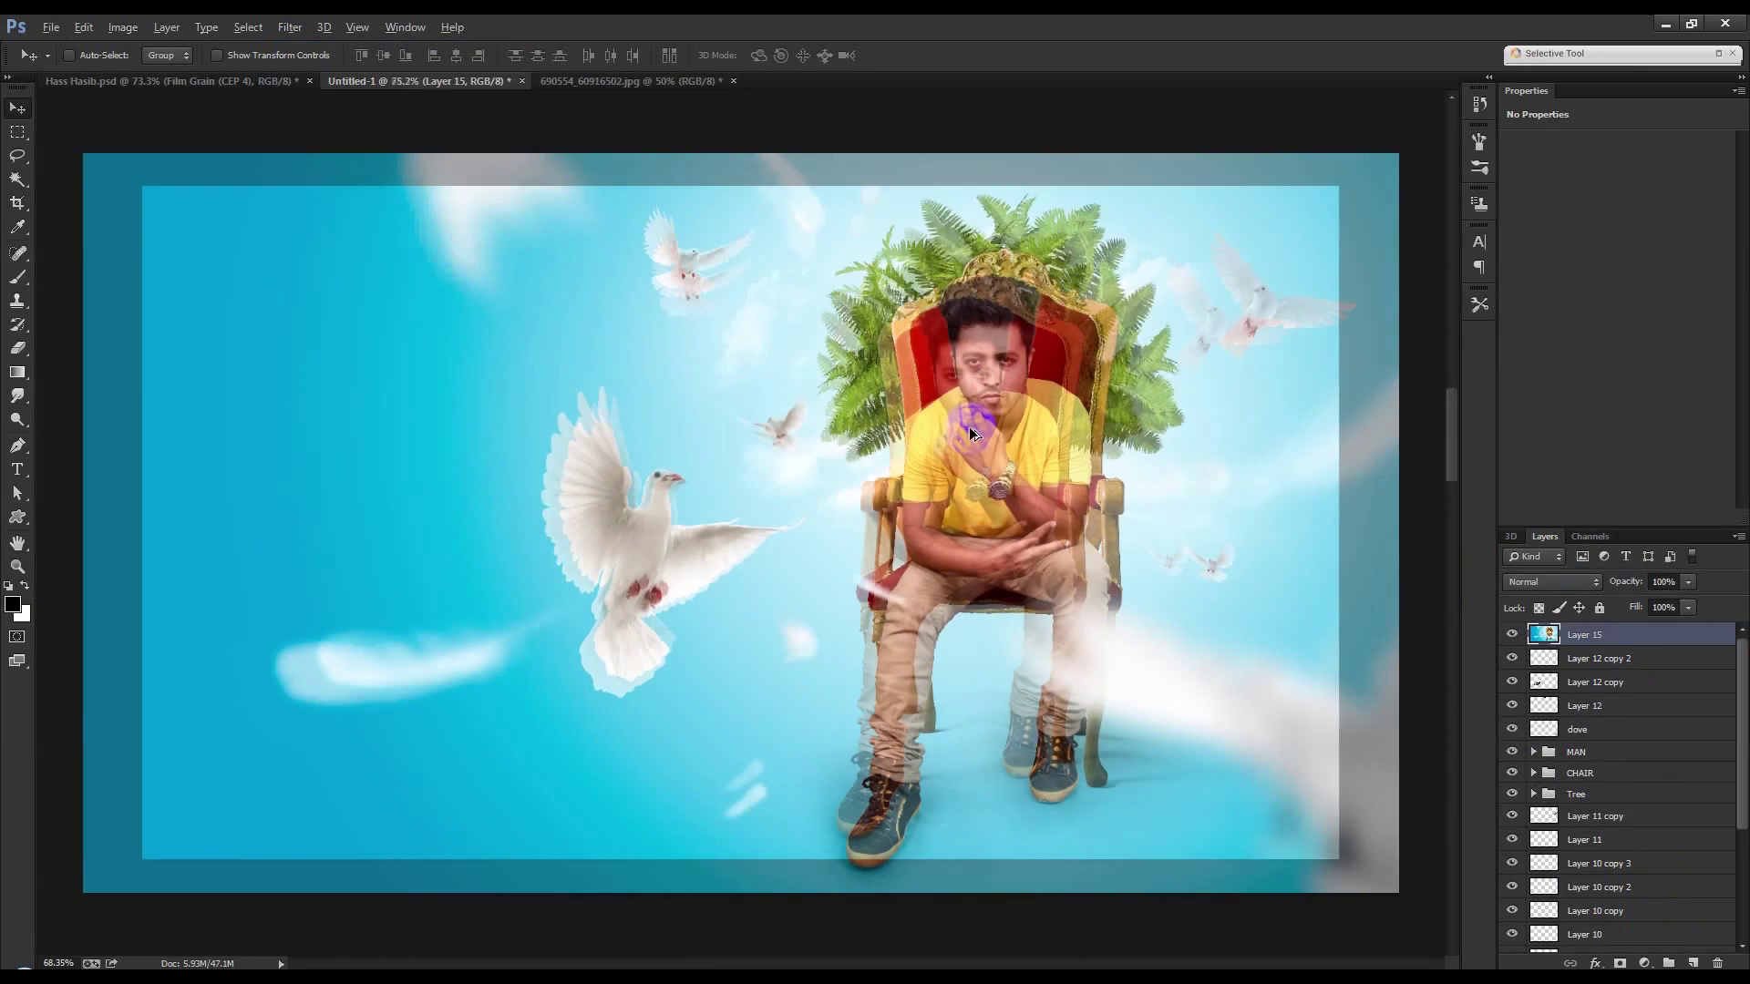
click(254, 80)
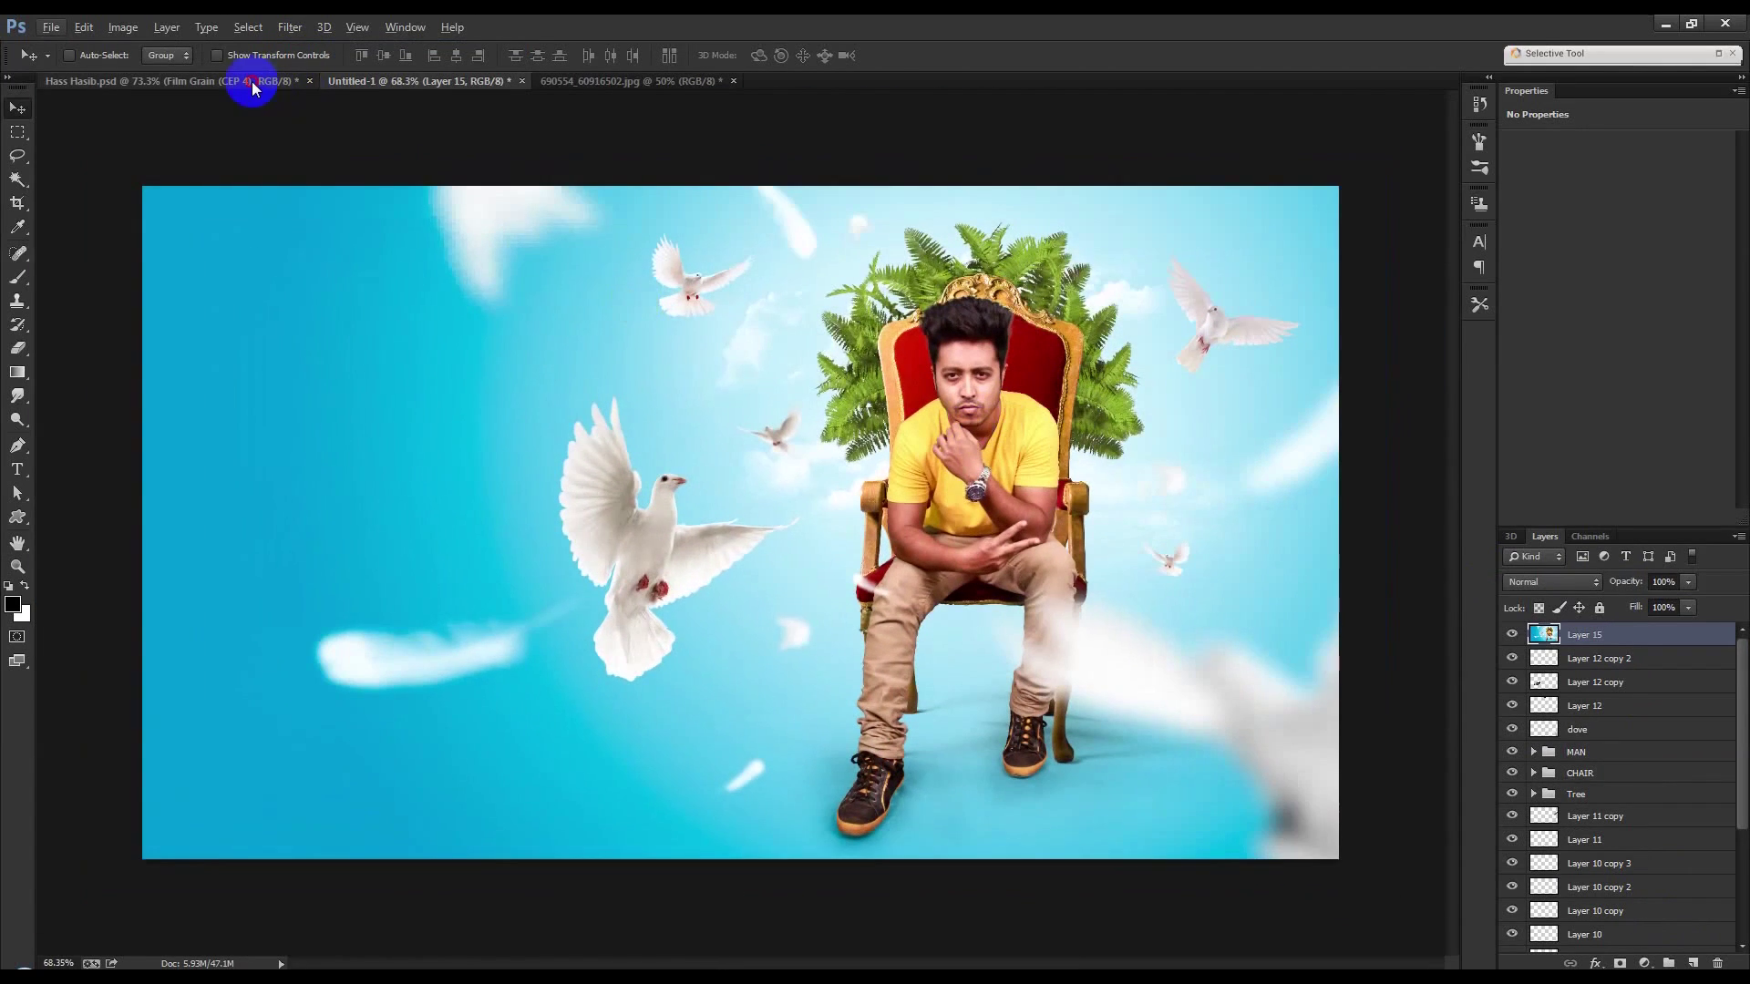
click(1583, 705)
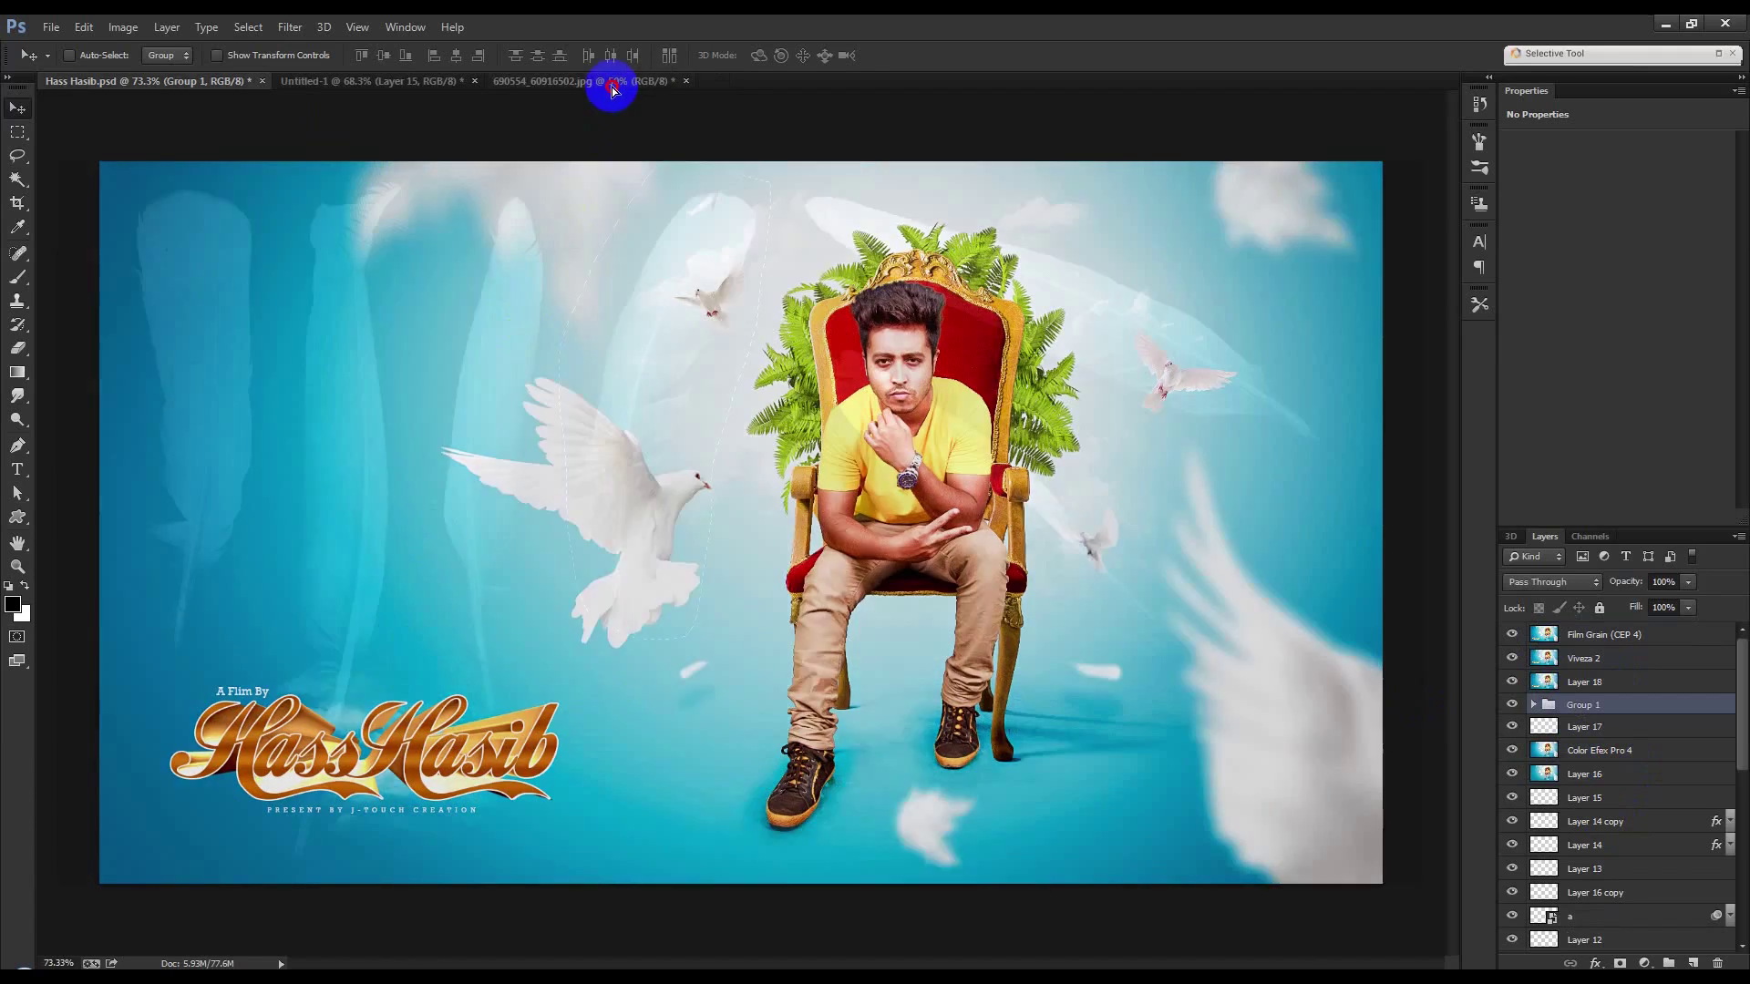
Drag the gold title logo into the composite, place it lower left, and add Layer 16.
click(613, 84)
drag(552, 558, 444, 73)
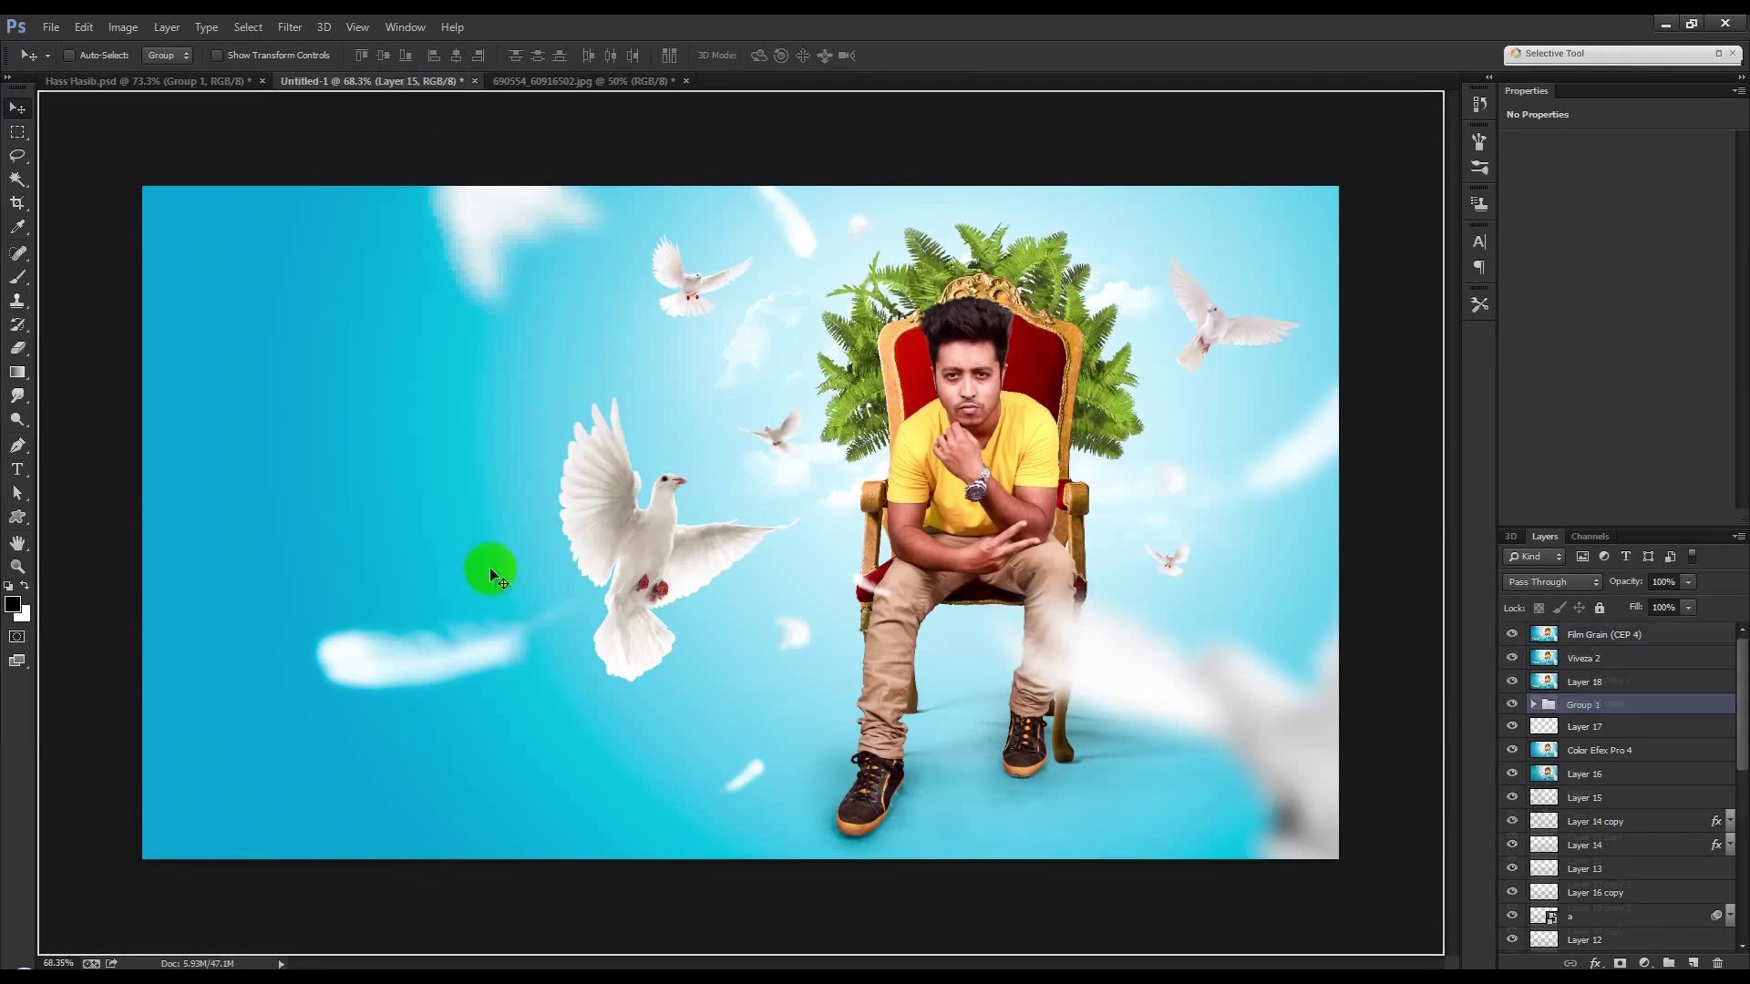
drag(445, 73, 432, 542)
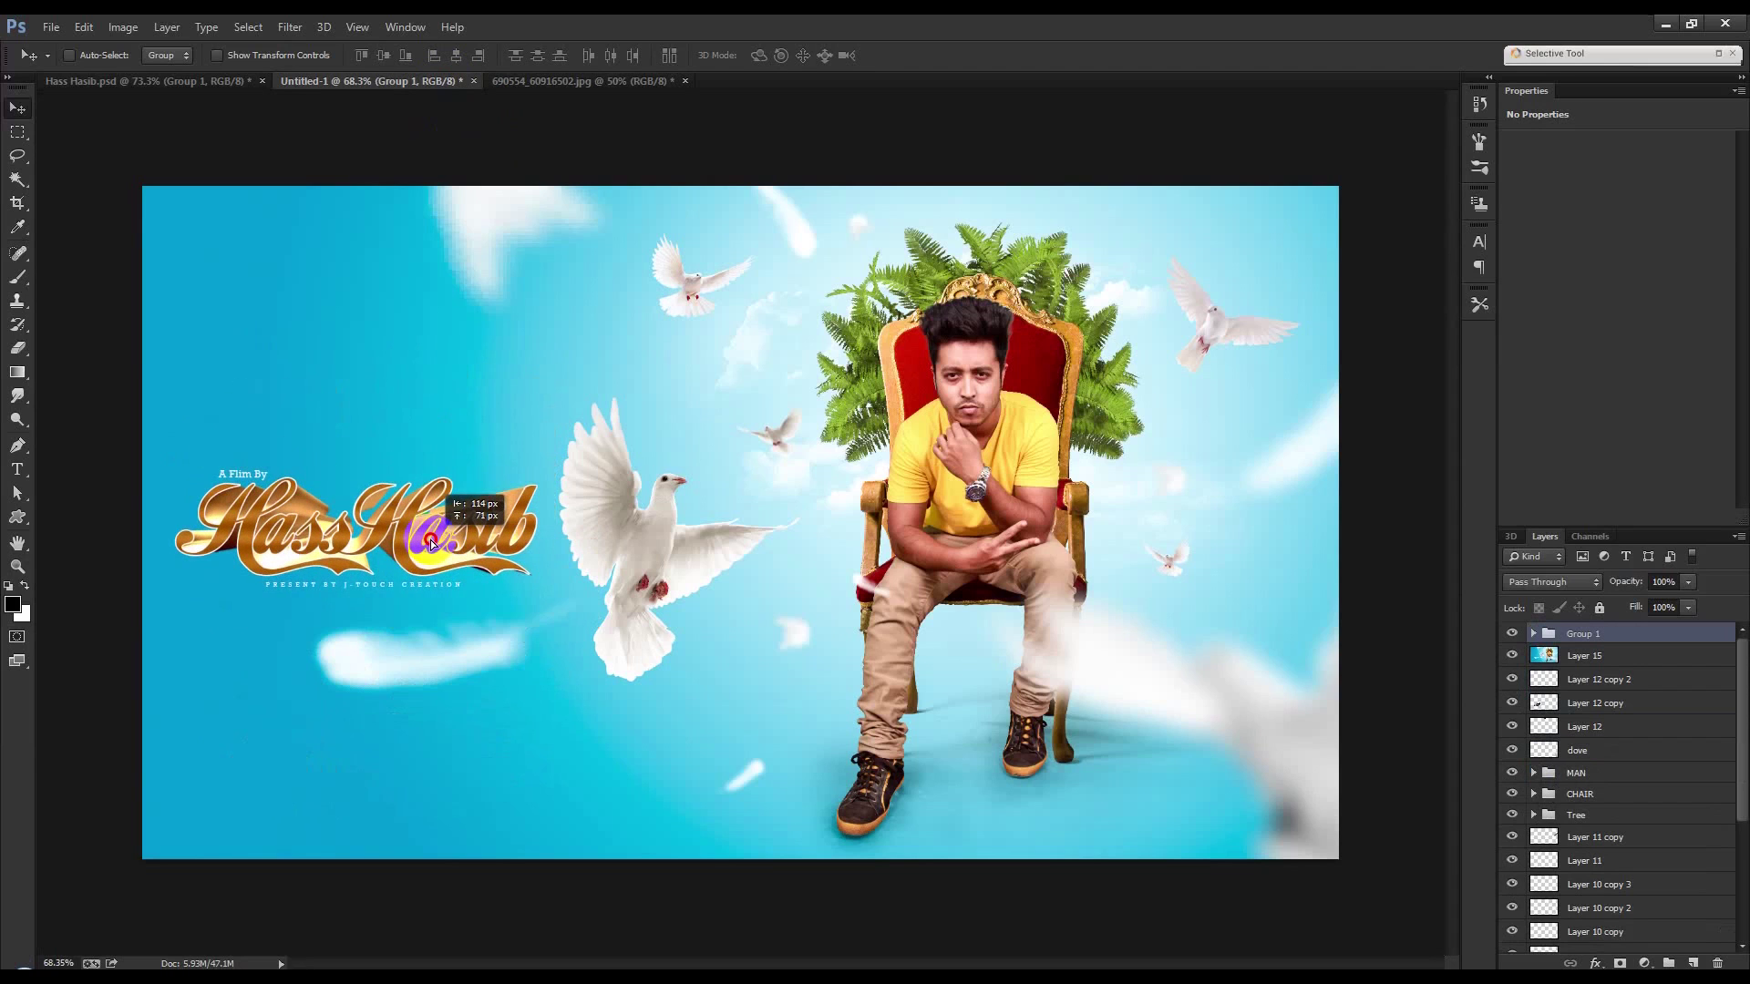
drag(432, 542, 1008, 707)
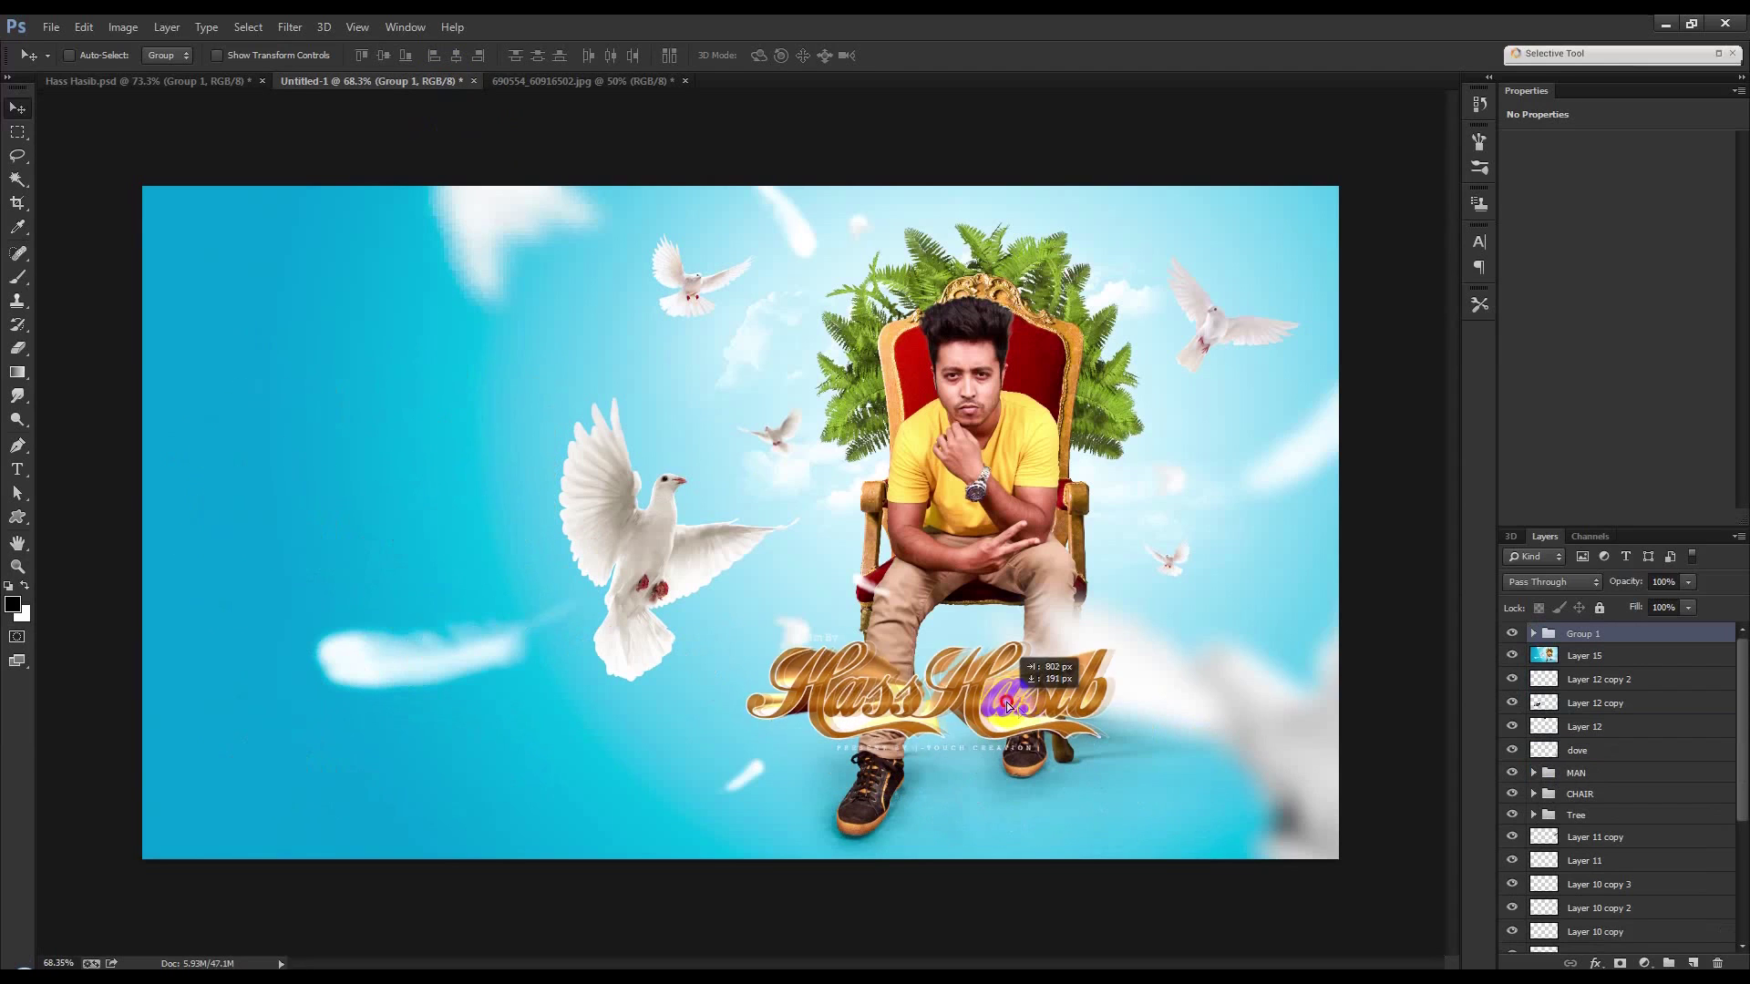
mouse_move(1009, 706)
mouse_down()
mouse_move(327, 777)
mouse_move(427, 758)
mouse_up()
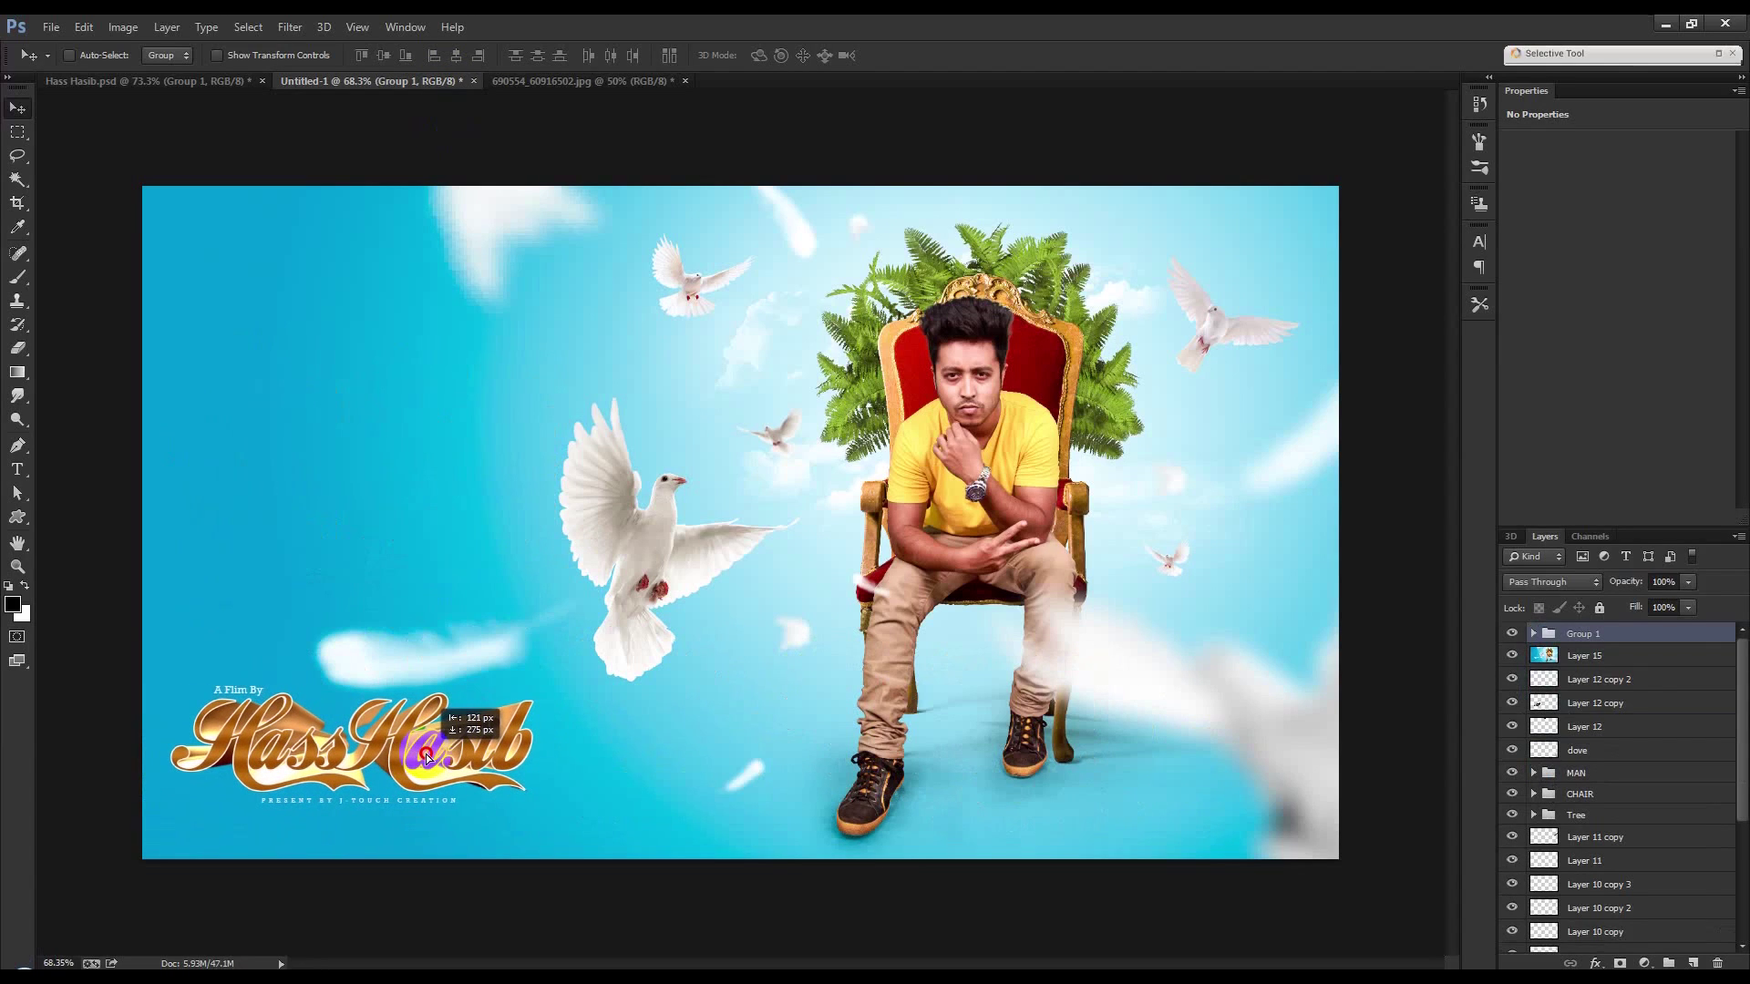
drag(428, 757, 427, 758)
click(1697, 959)
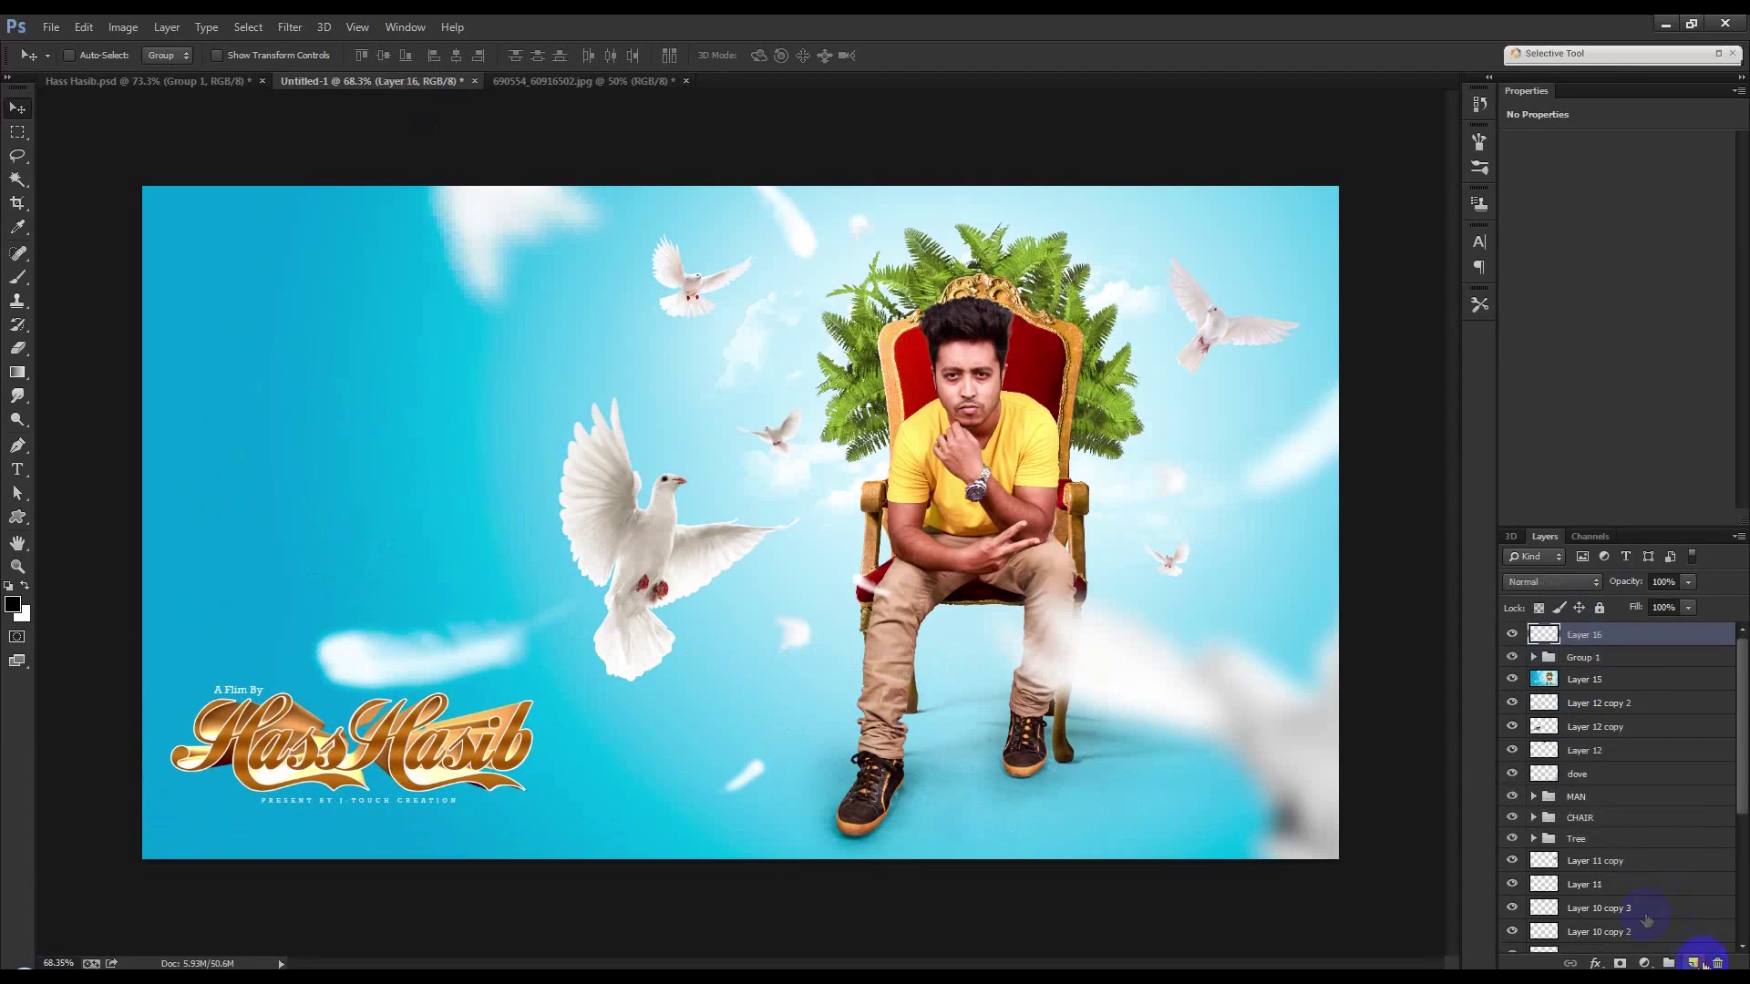
Stamp the merged composite into Layer 16 with Apply Image.
click(123, 26)
click(202, 300)
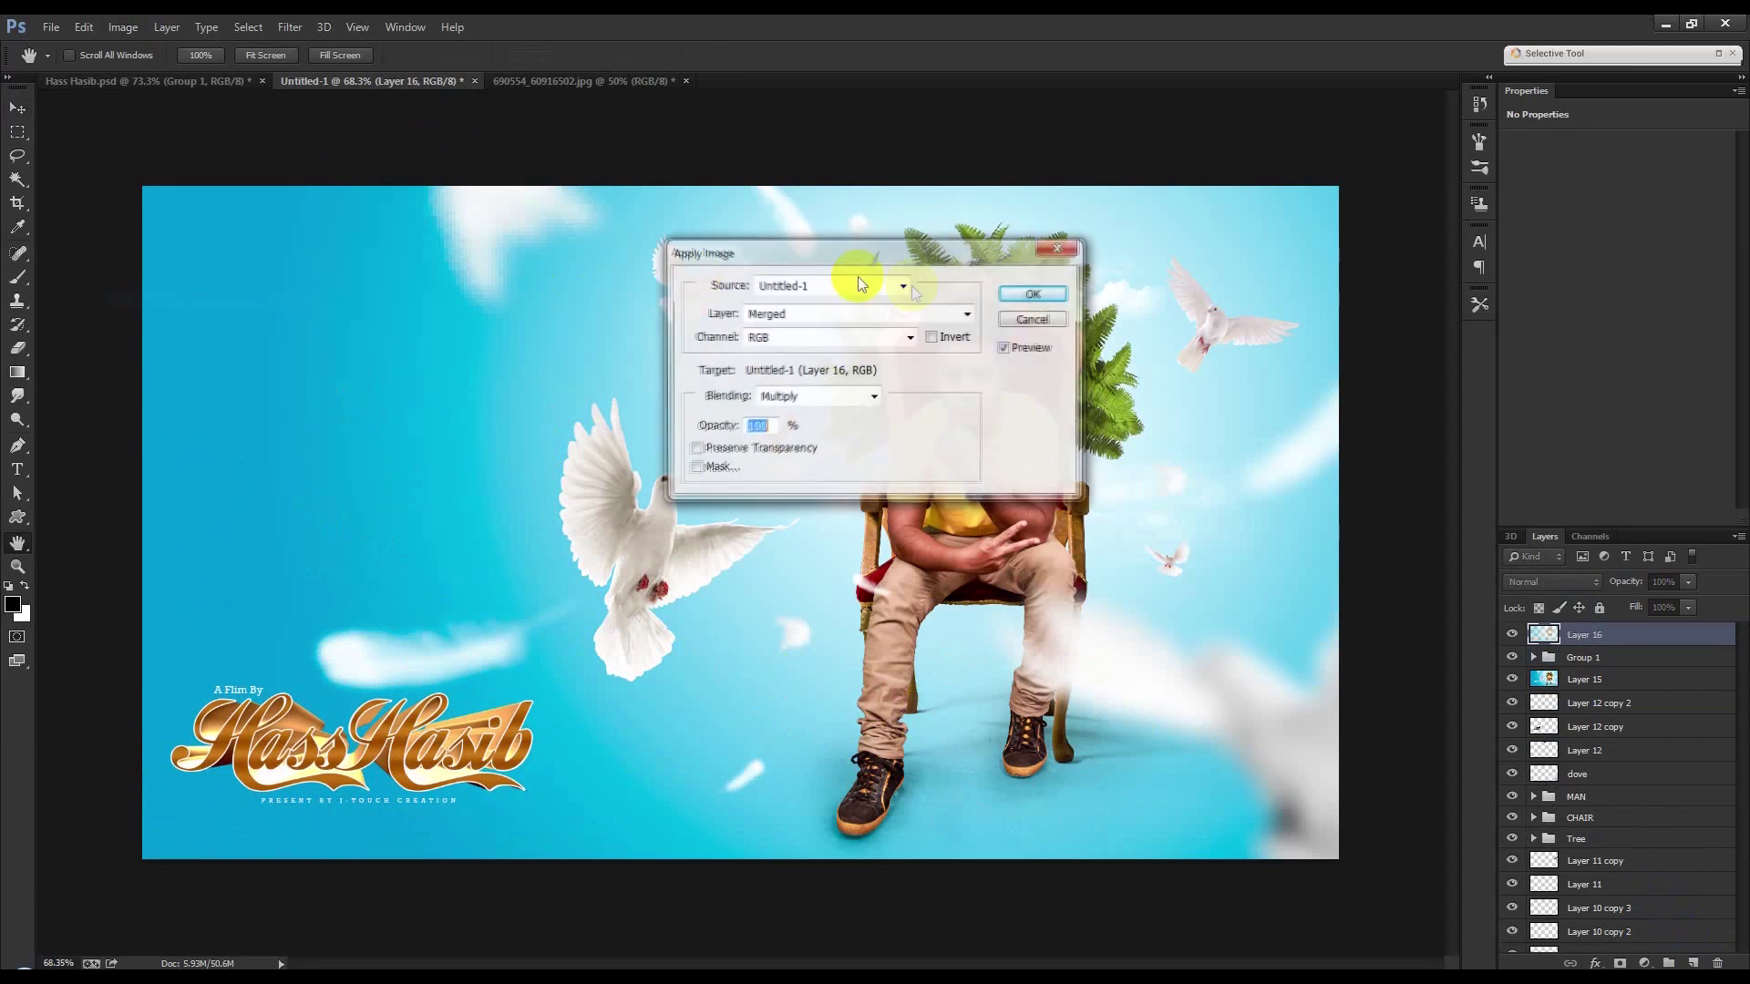
click(1023, 292)
In Color Efex Pro 4, apply Darken / Lighten Center after trying other filters, and add a filter slot.
click(291, 26)
mouse_move(315, 538)
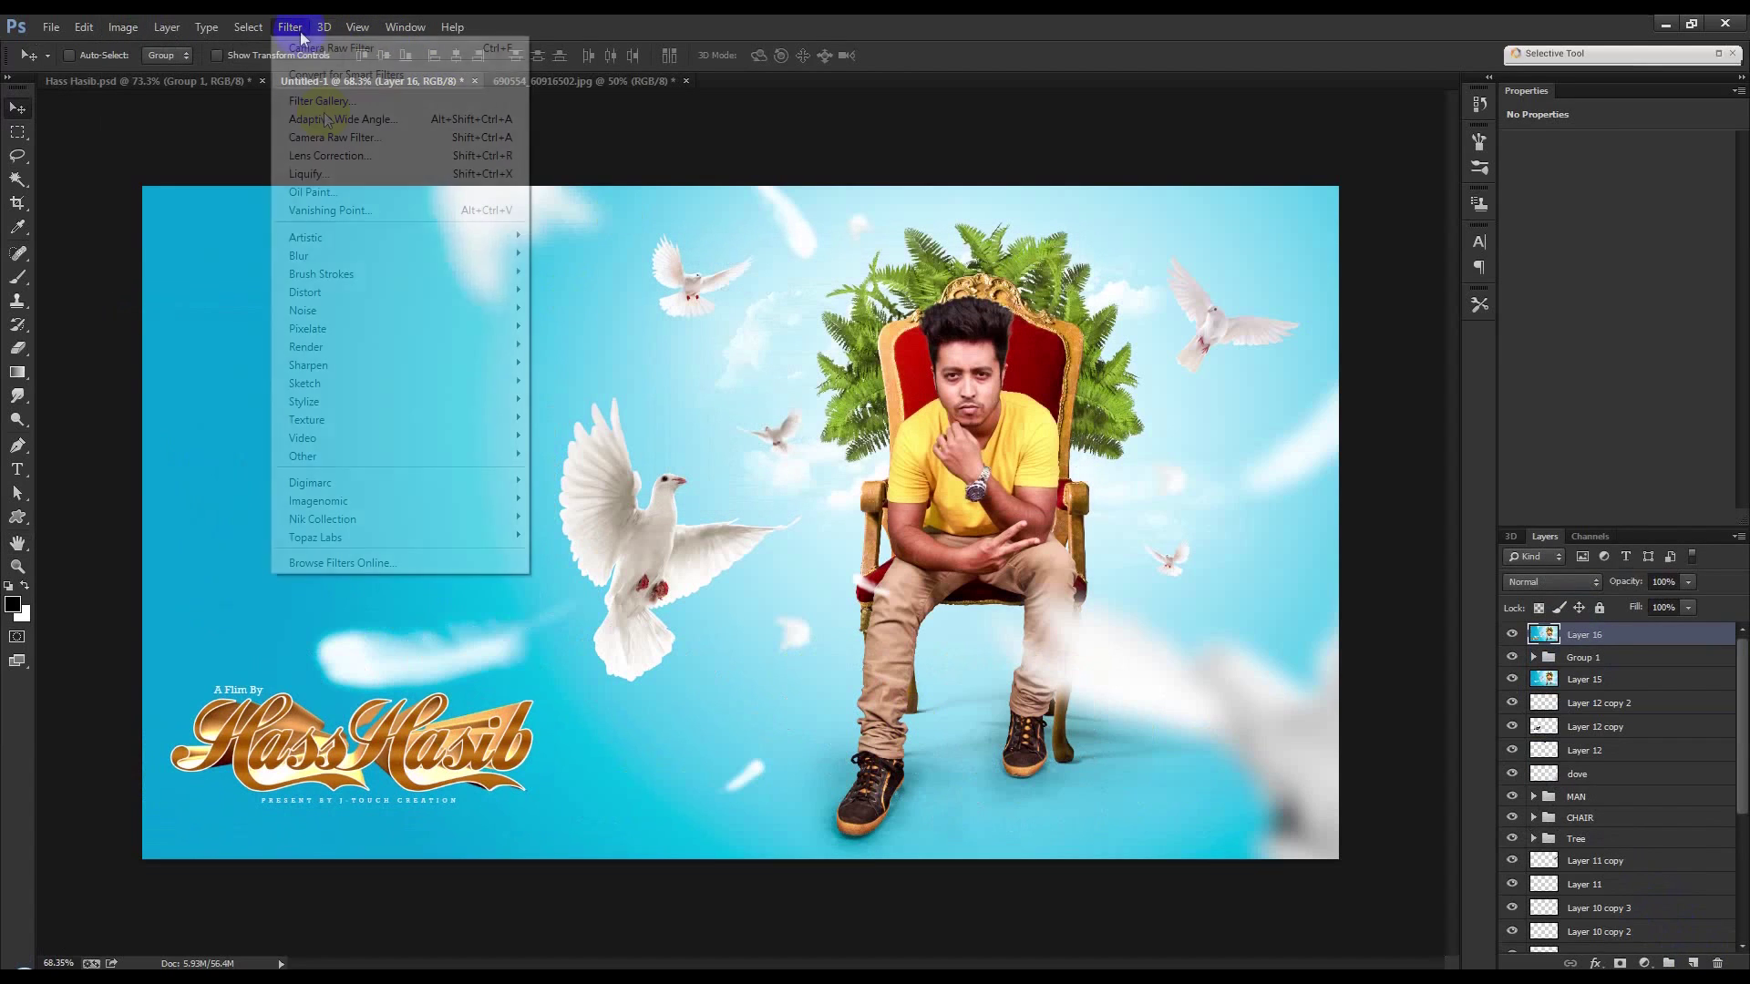
click(549, 553)
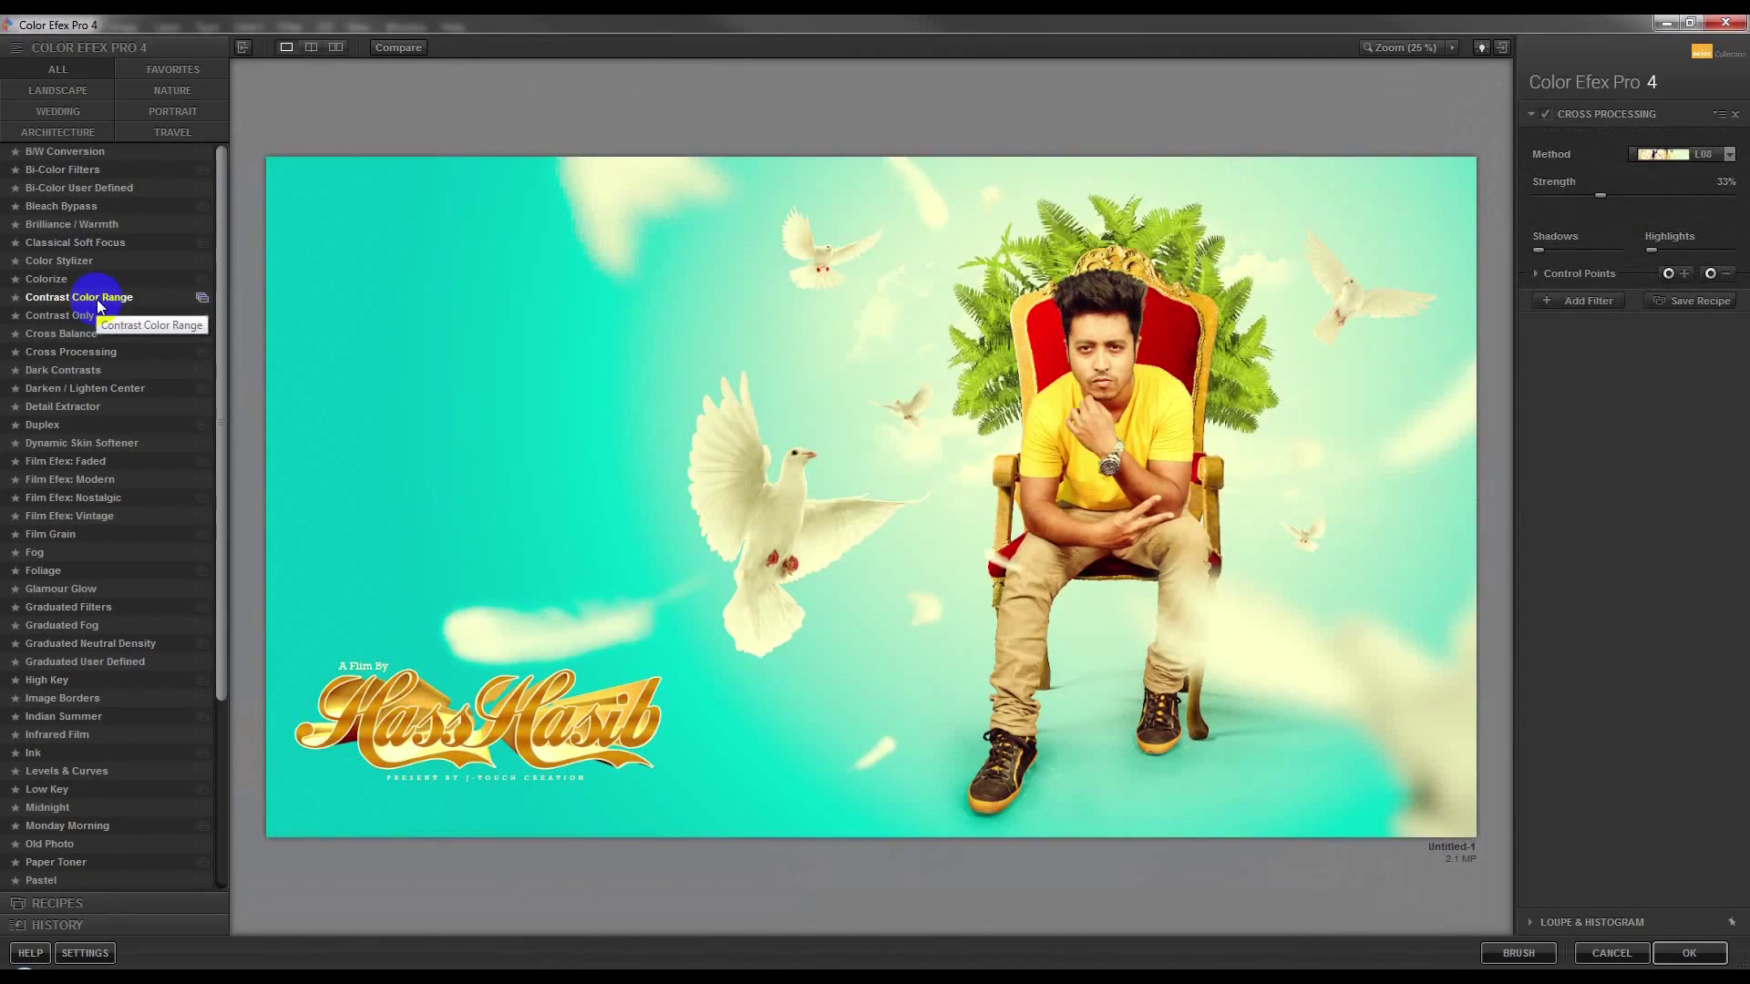
click(98, 300)
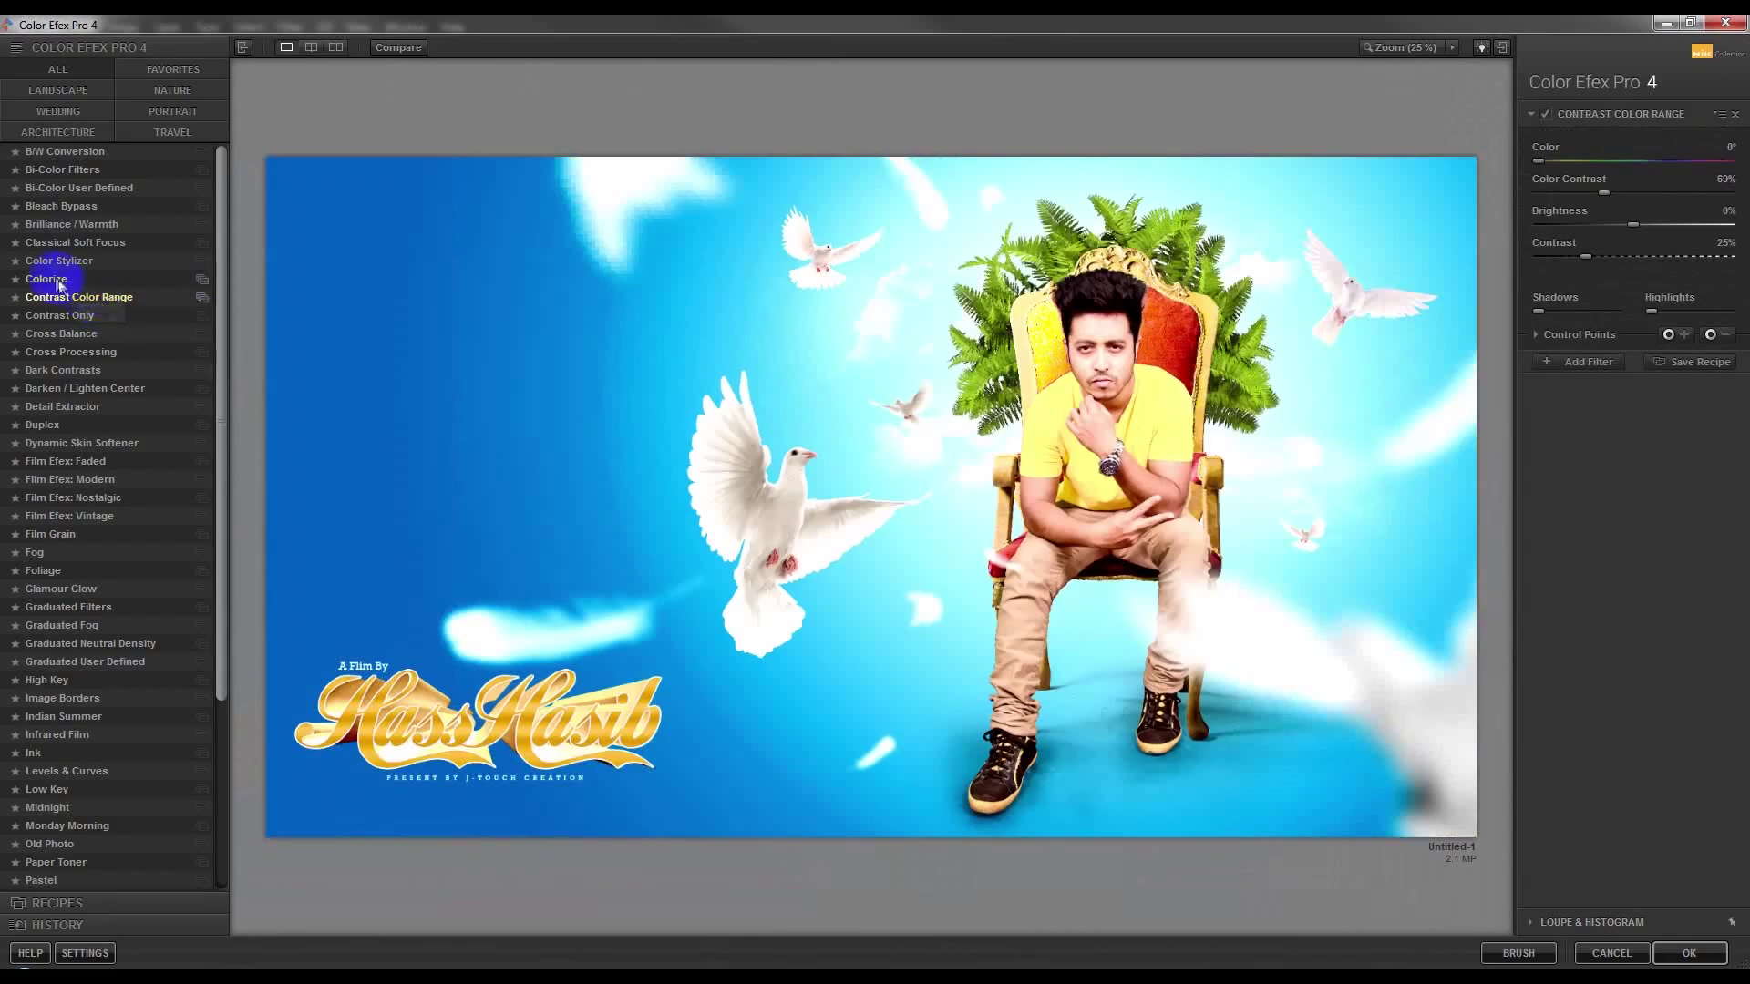
click(55, 334)
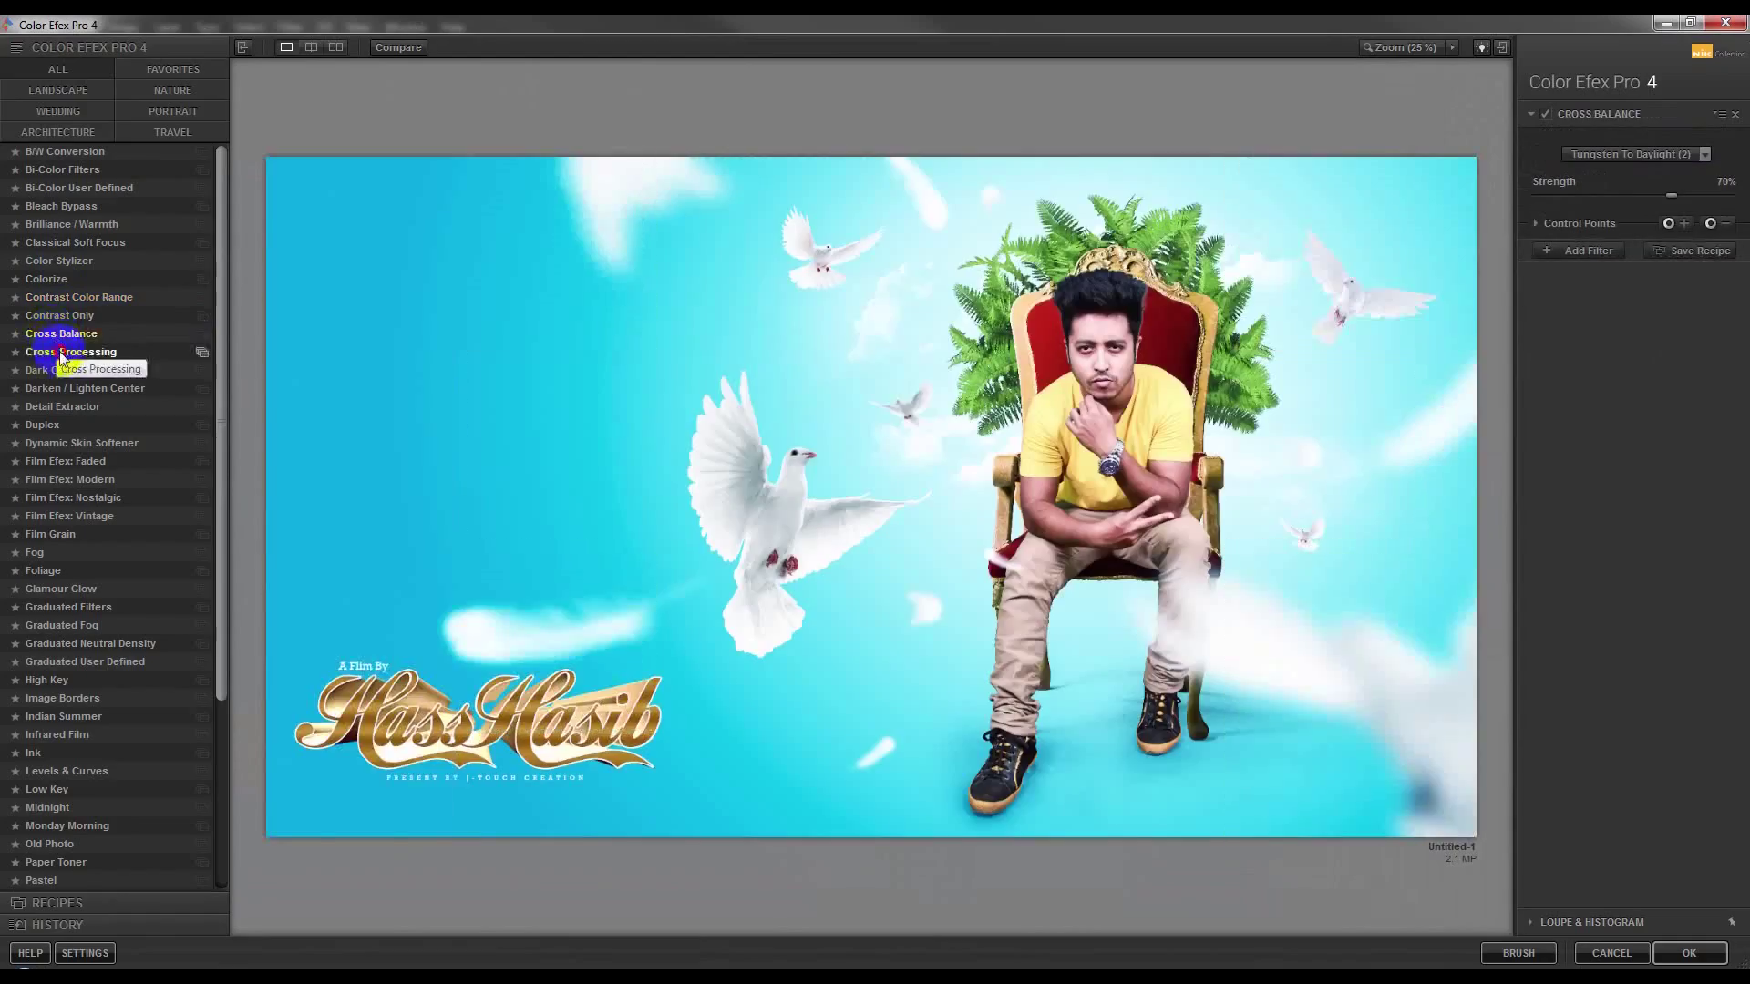
click(60, 353)
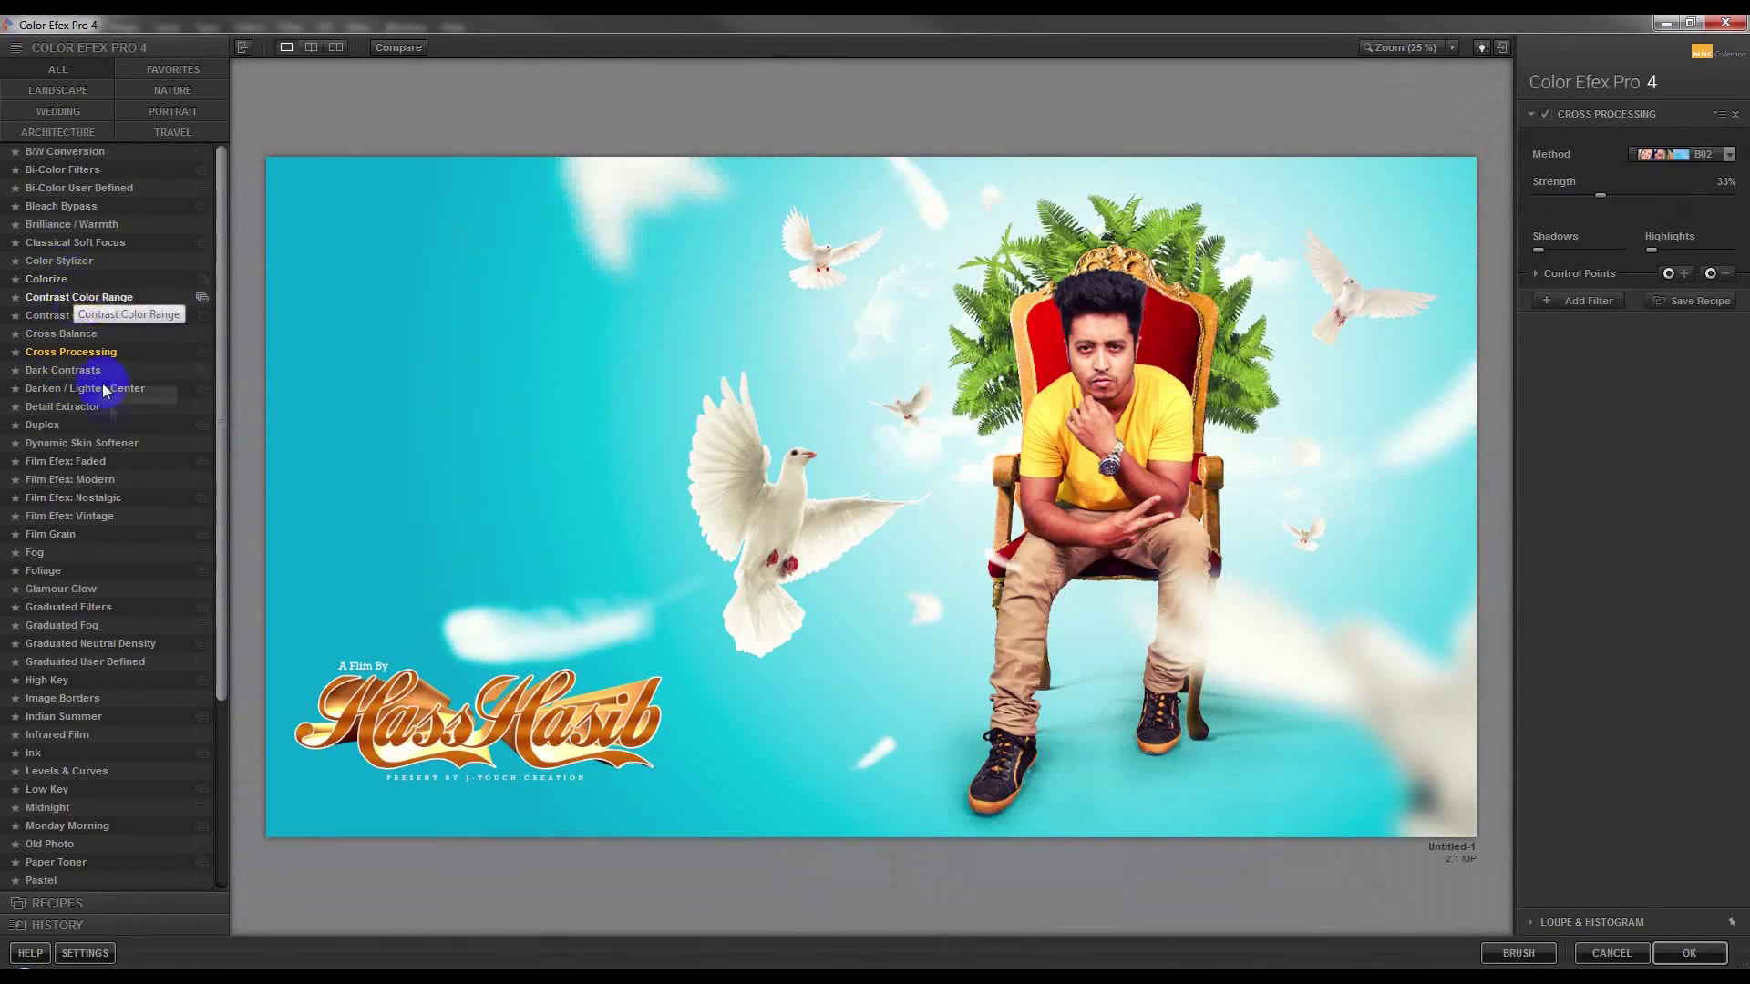
click(73, 390)
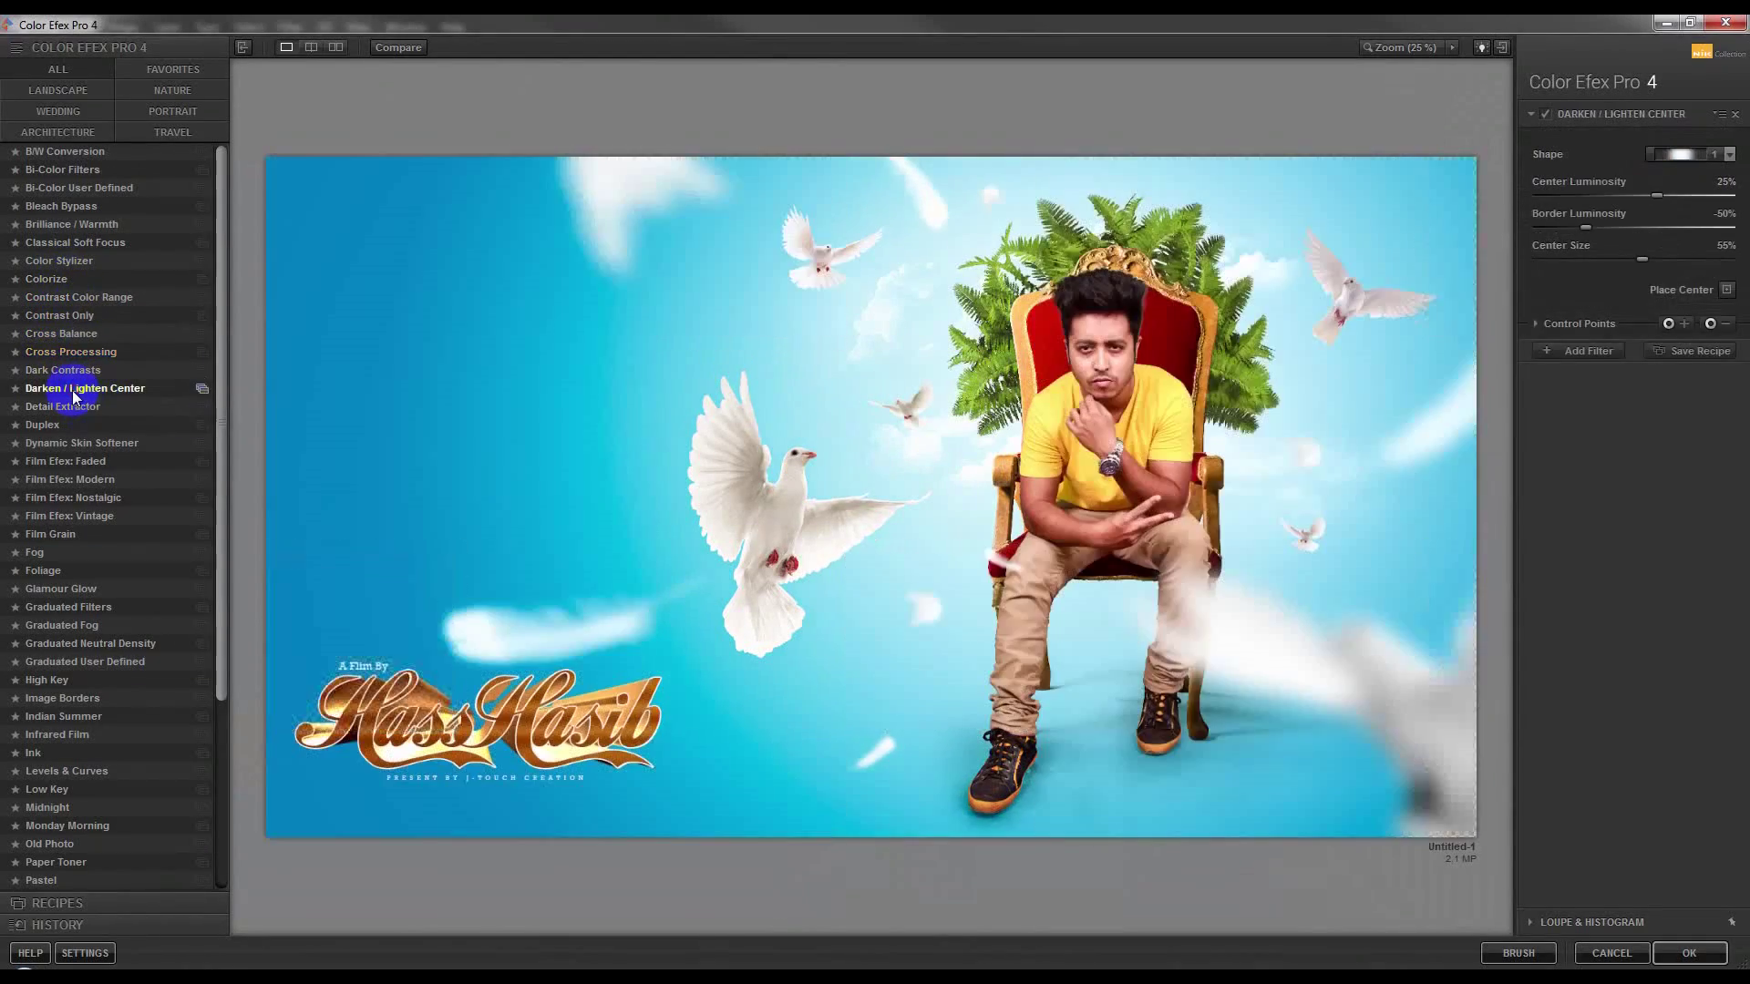
click(1546, 115)
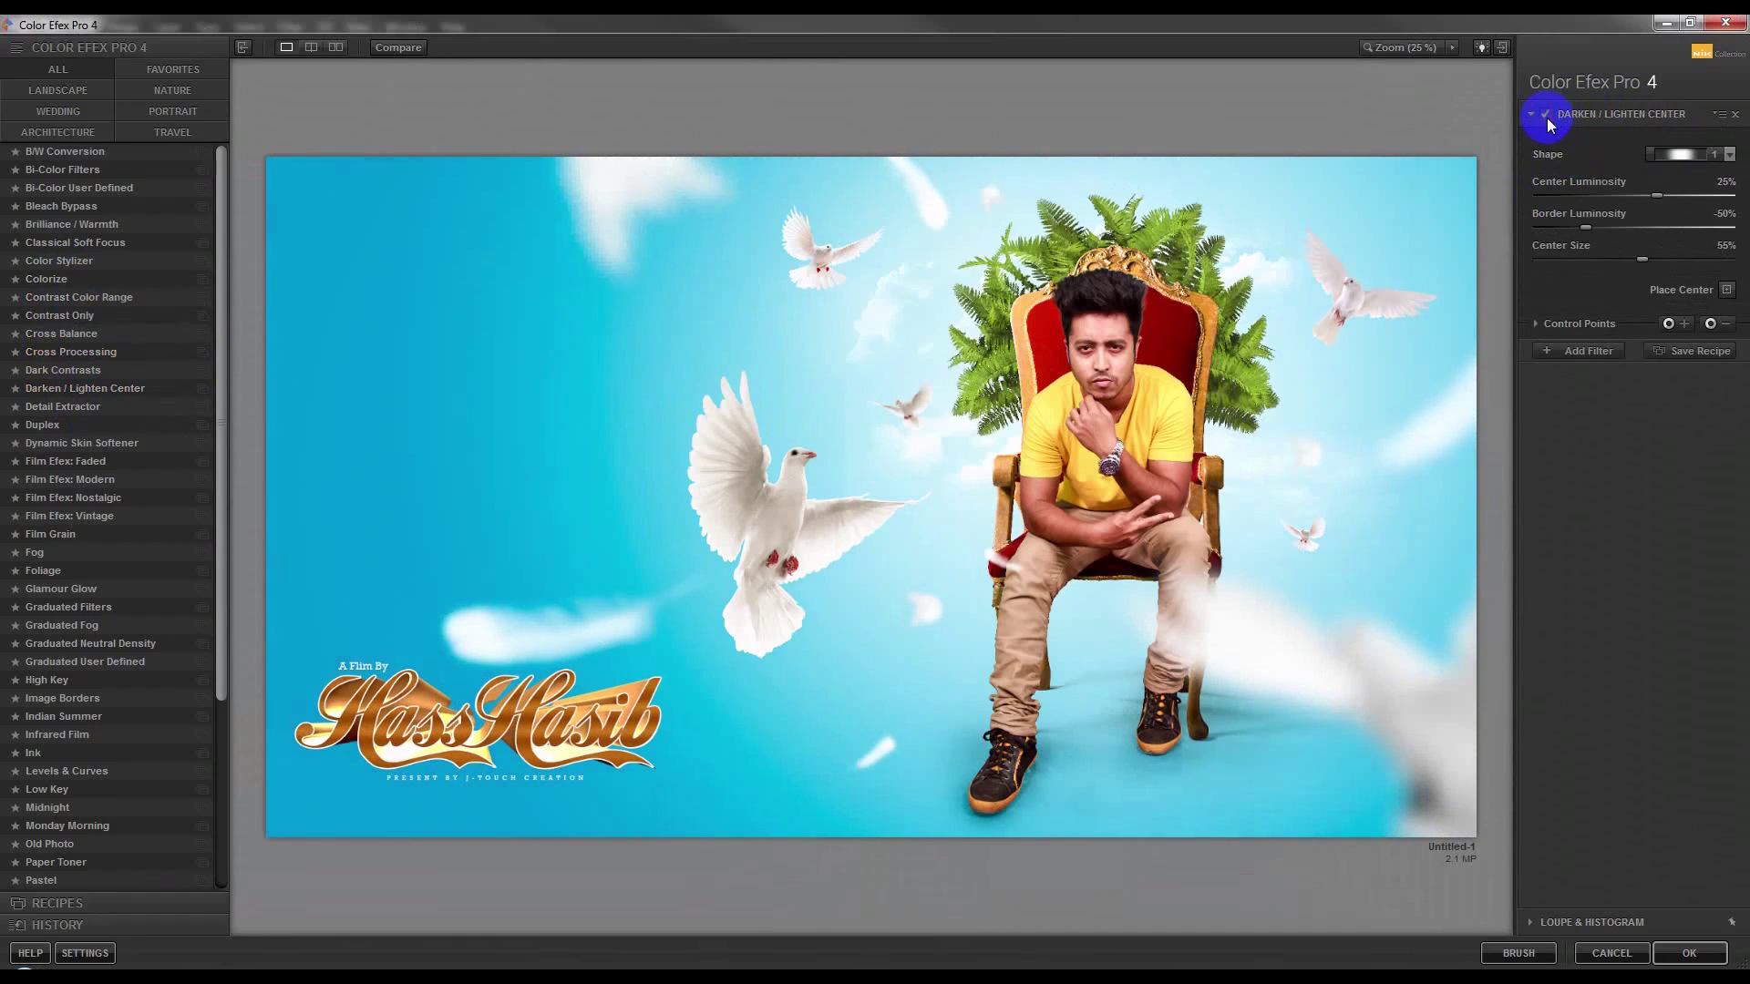
click(1582, 351)
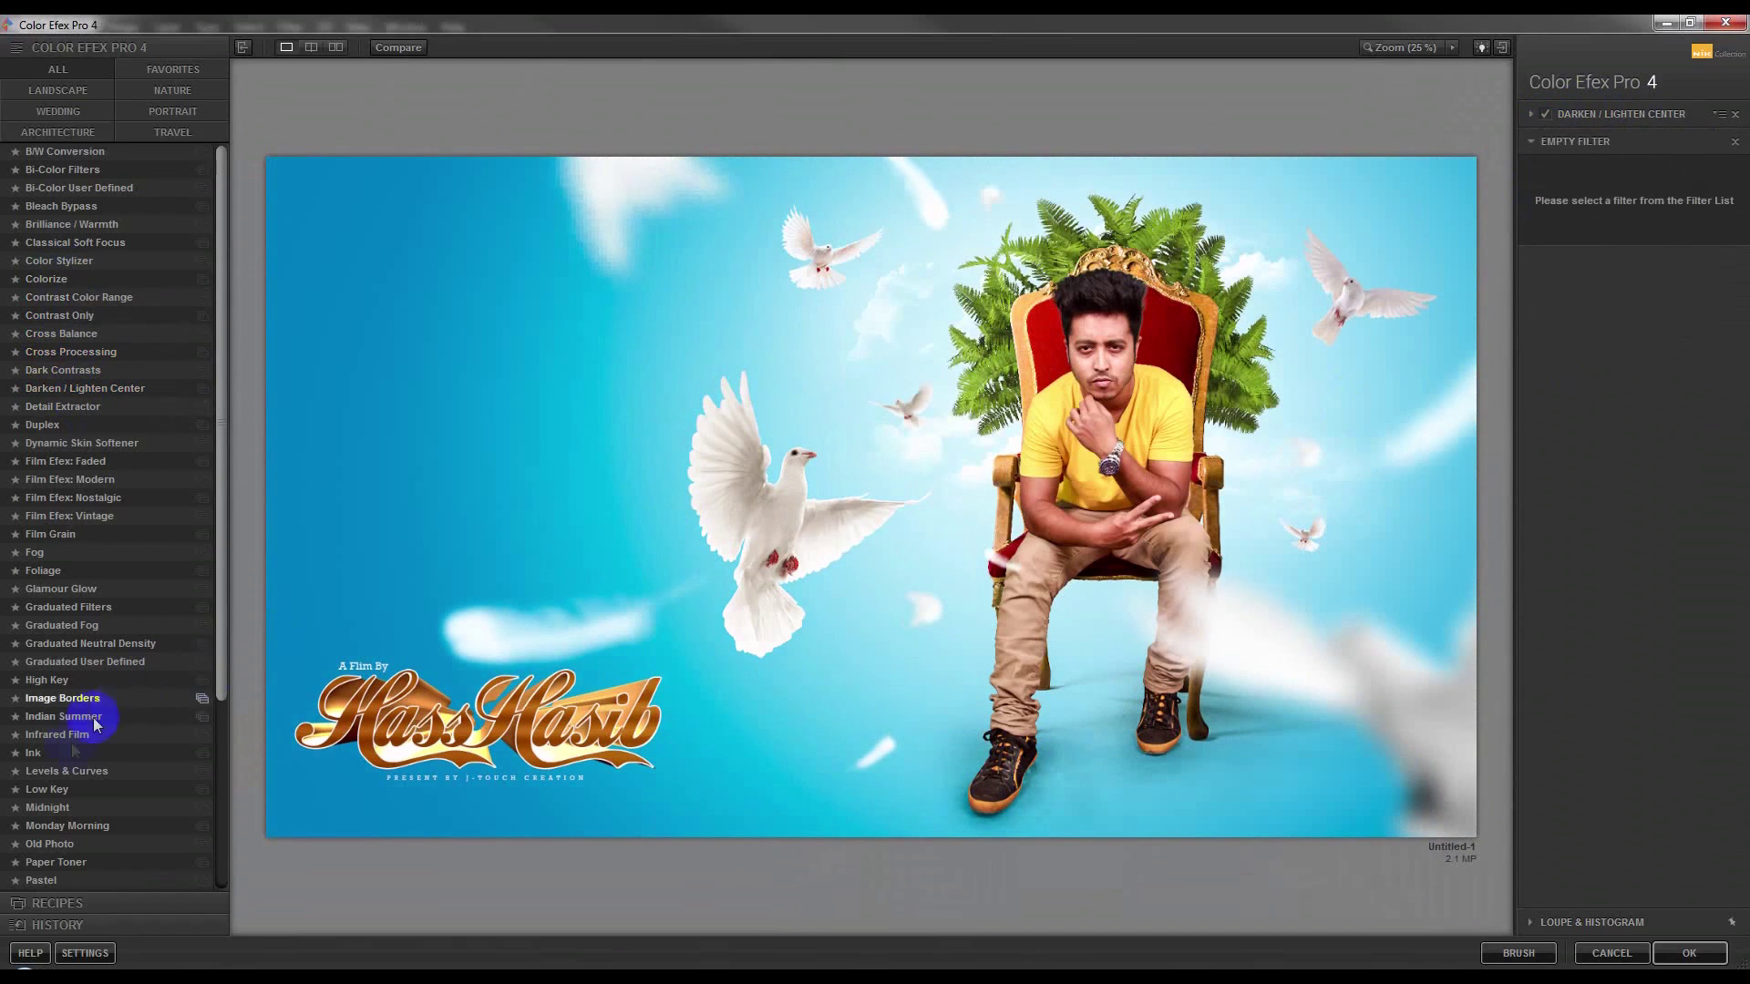
Add the Foliage filter and a faint Ink filter with low strength.
click(47, 572)
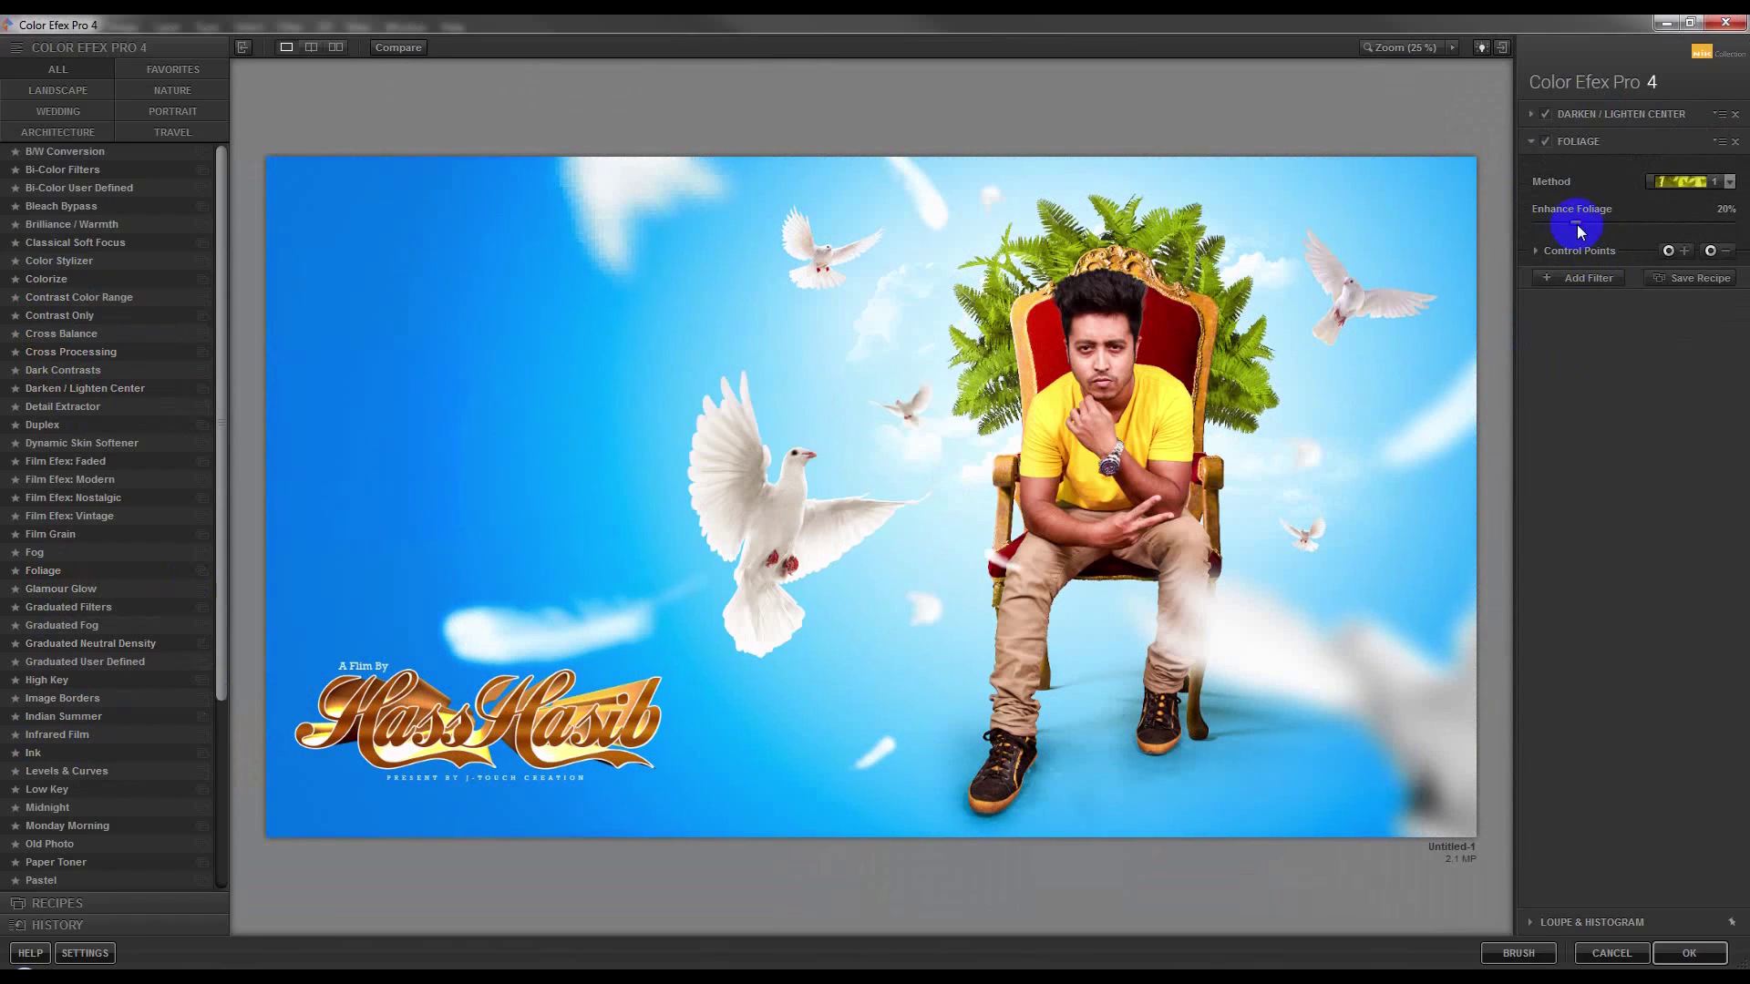
click(1582, 281)
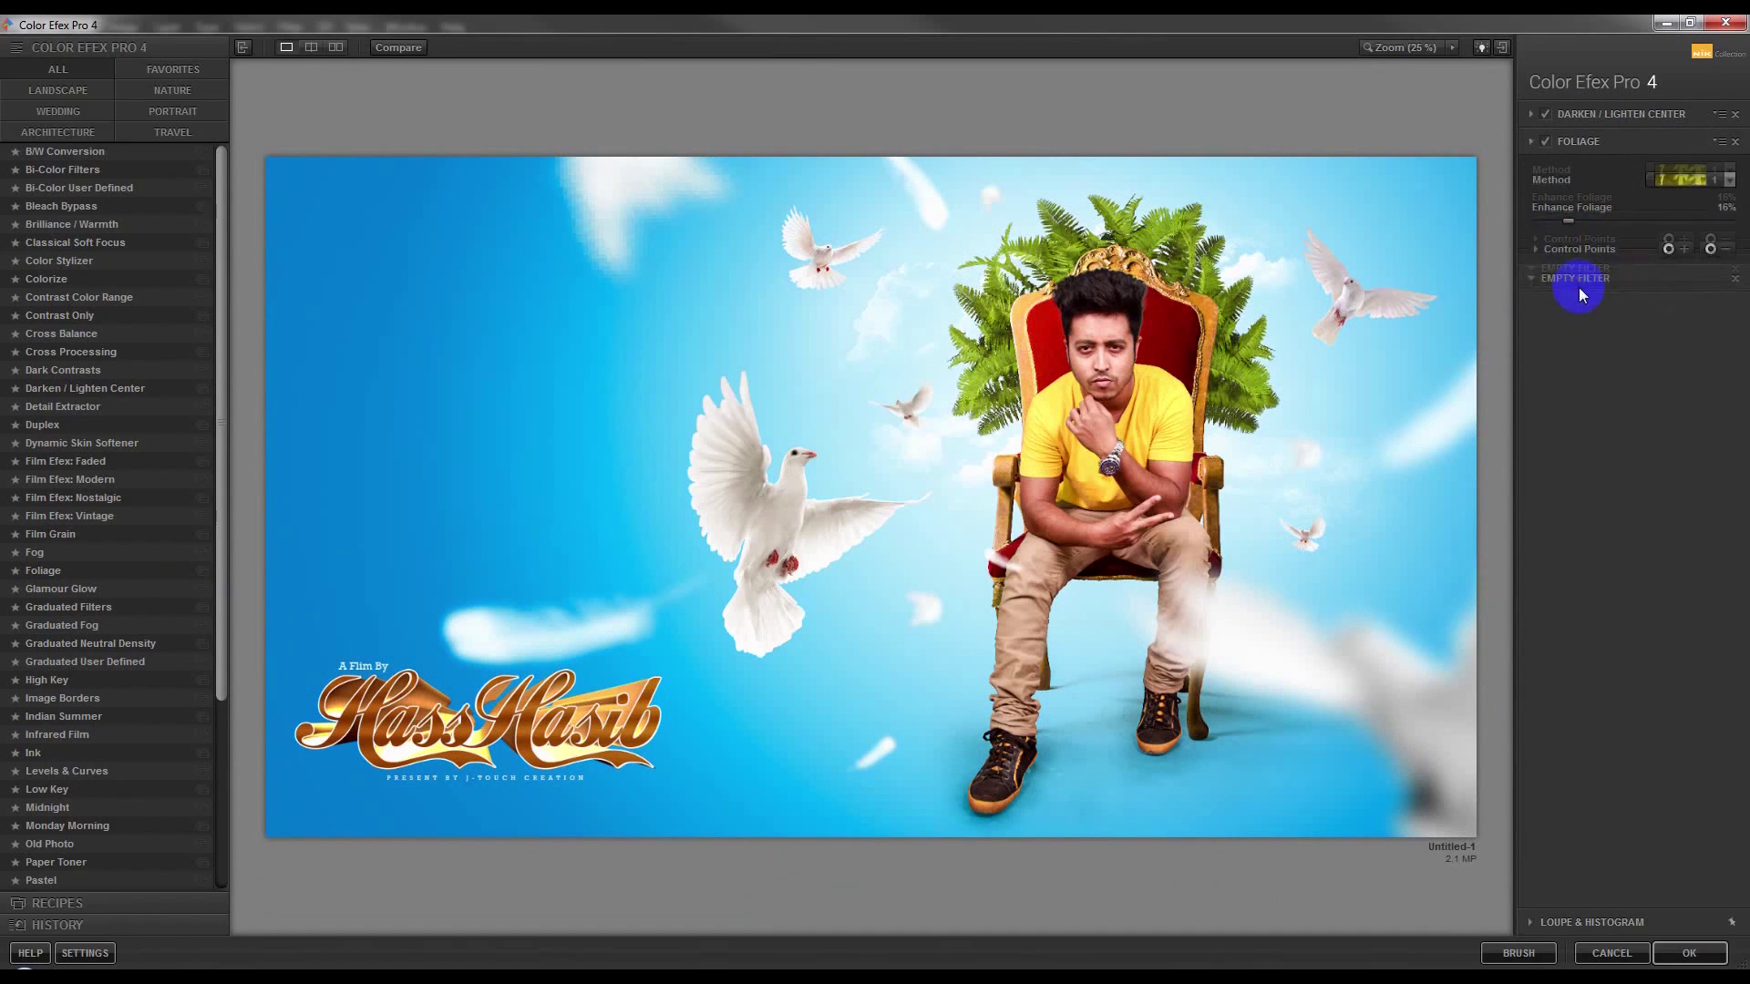
click(33, 755)
drag(1691, 260, 1556, 254)
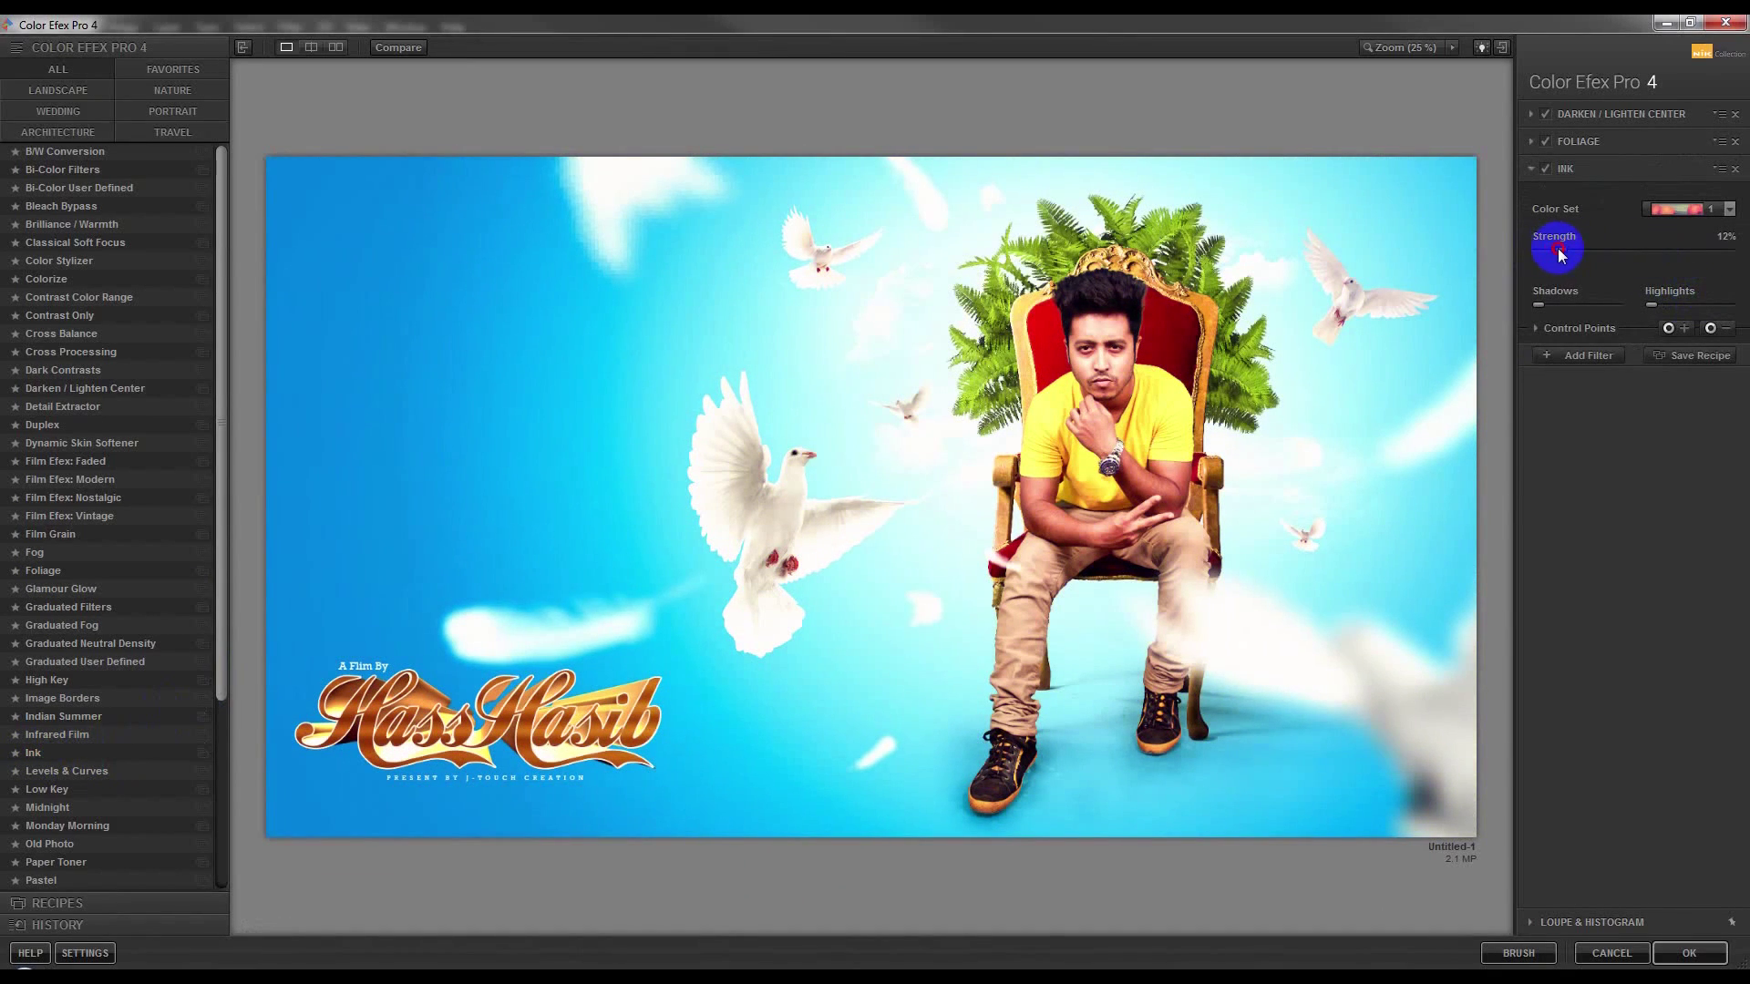
Add Dynamic Skin Softener after briefly trying Glamour Glow.
click(1588, 358)
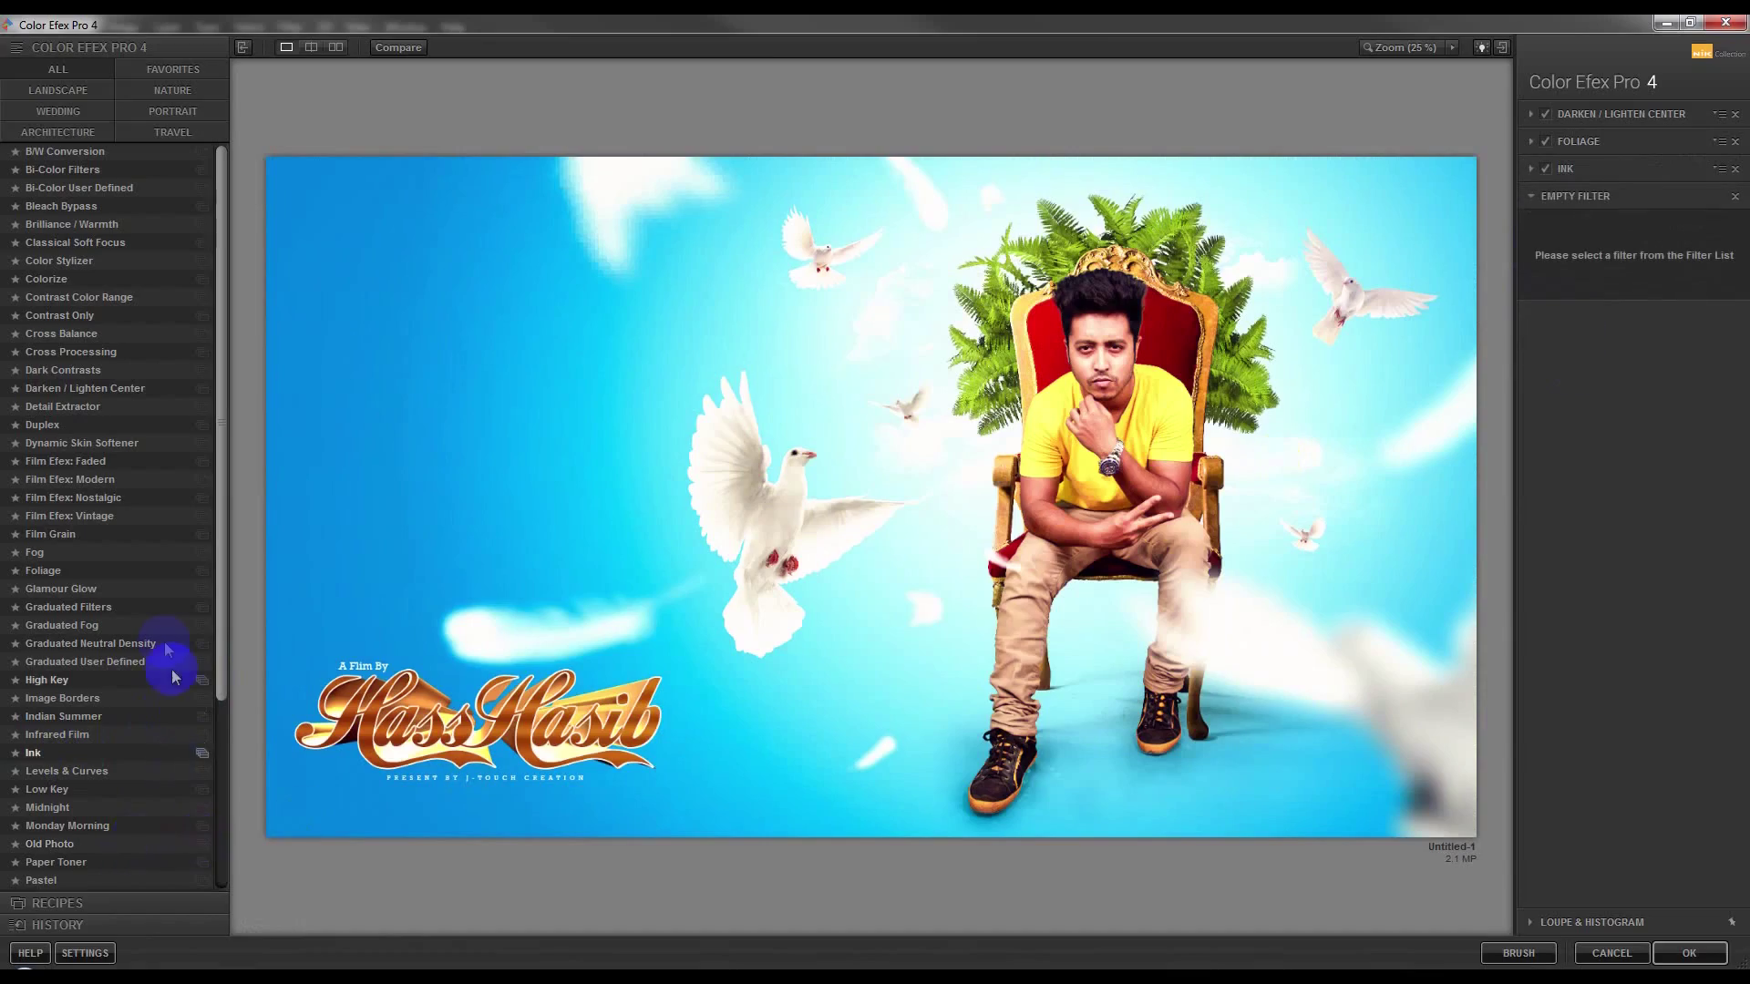
click(75, 590)
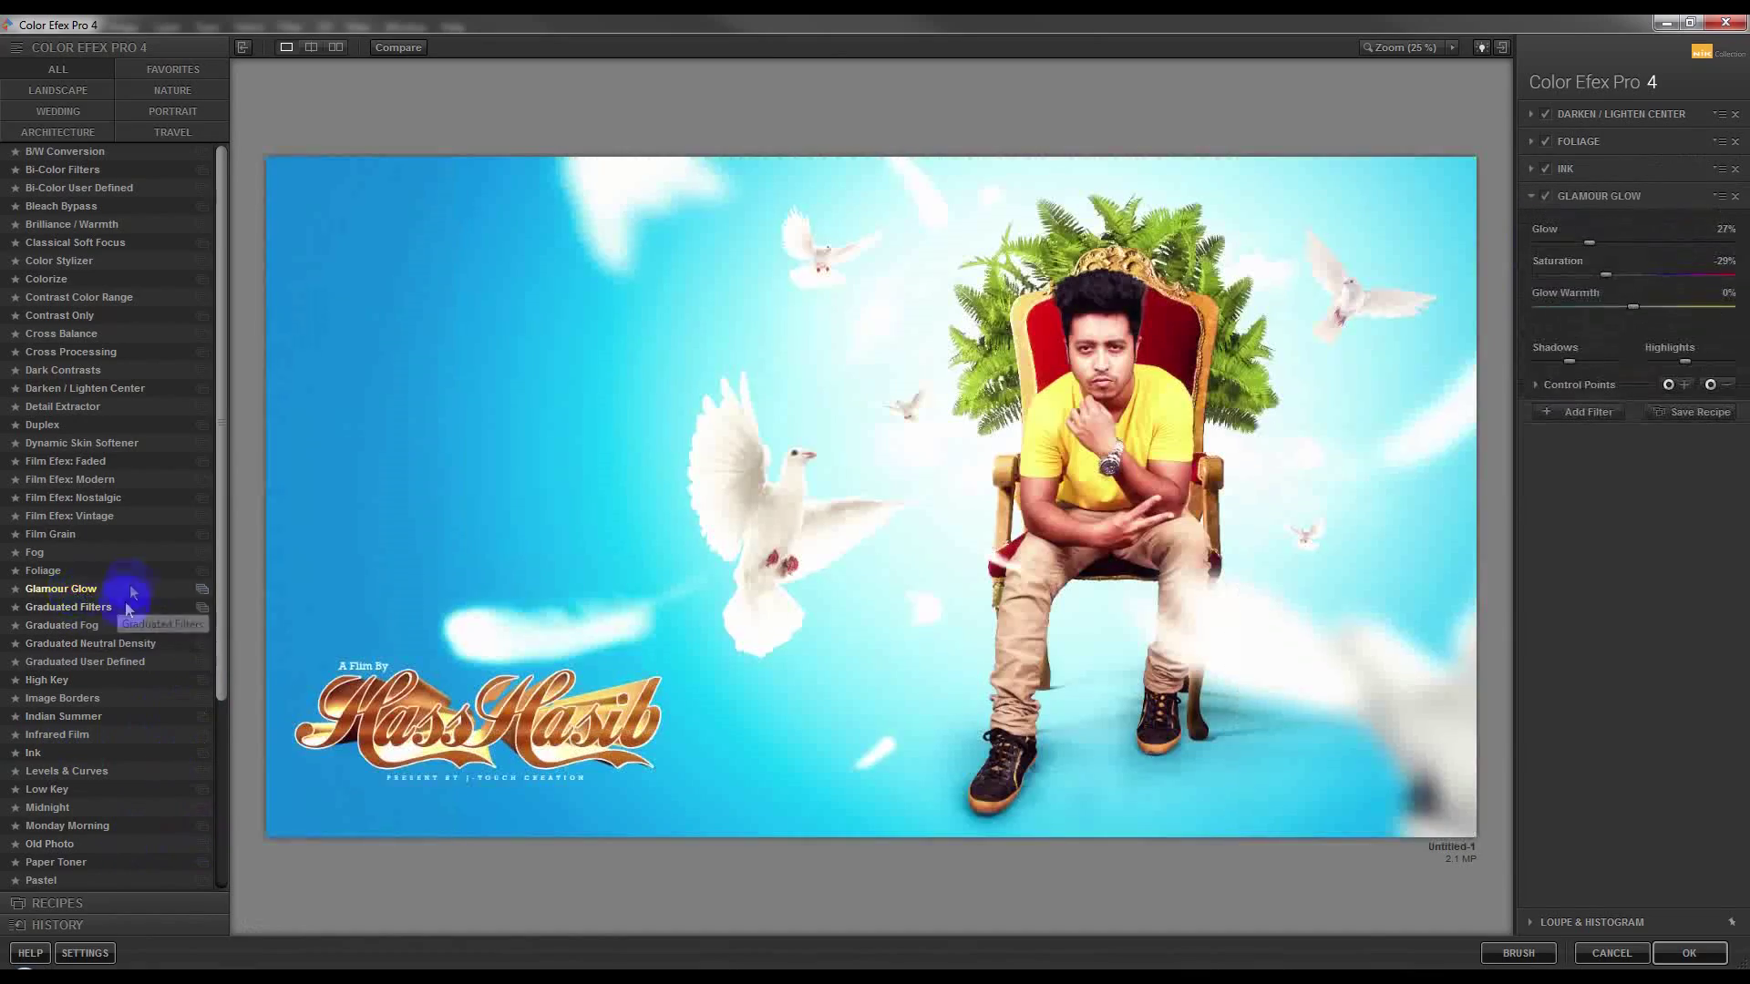
click(106, 447)
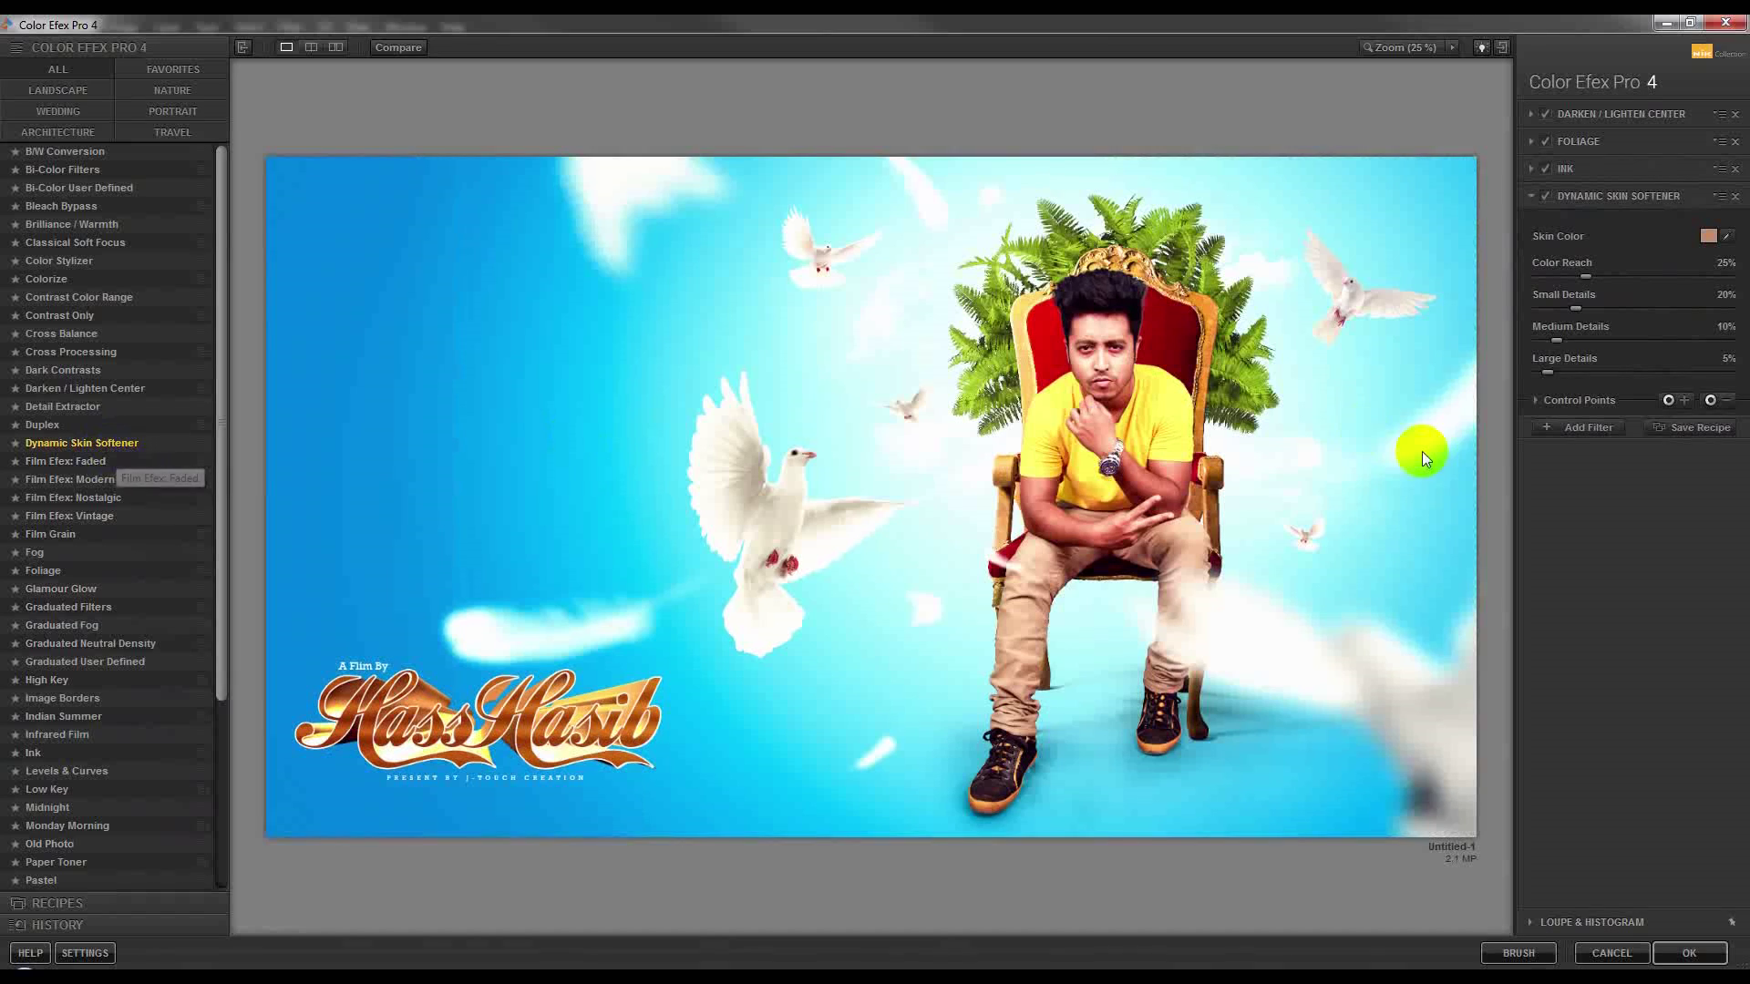
Add Film Grain with 471 grain per pixel and apply the stack to Photoshop.
click(1601, 427)
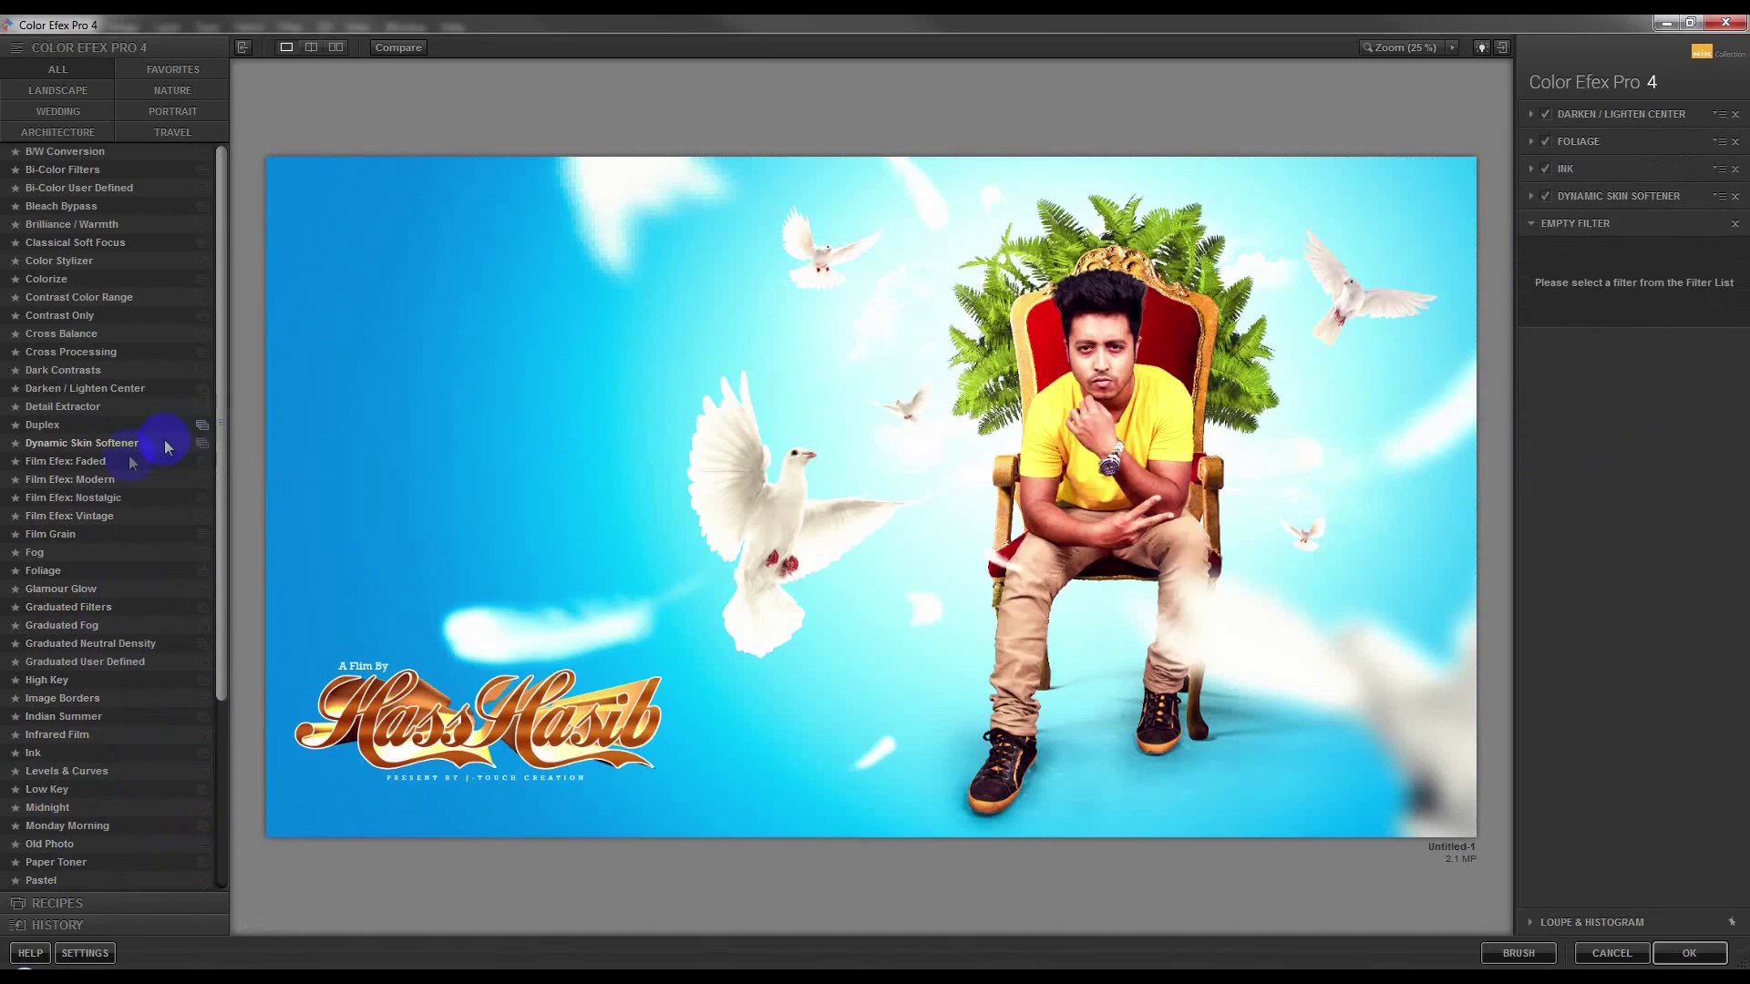
click(68, 536)
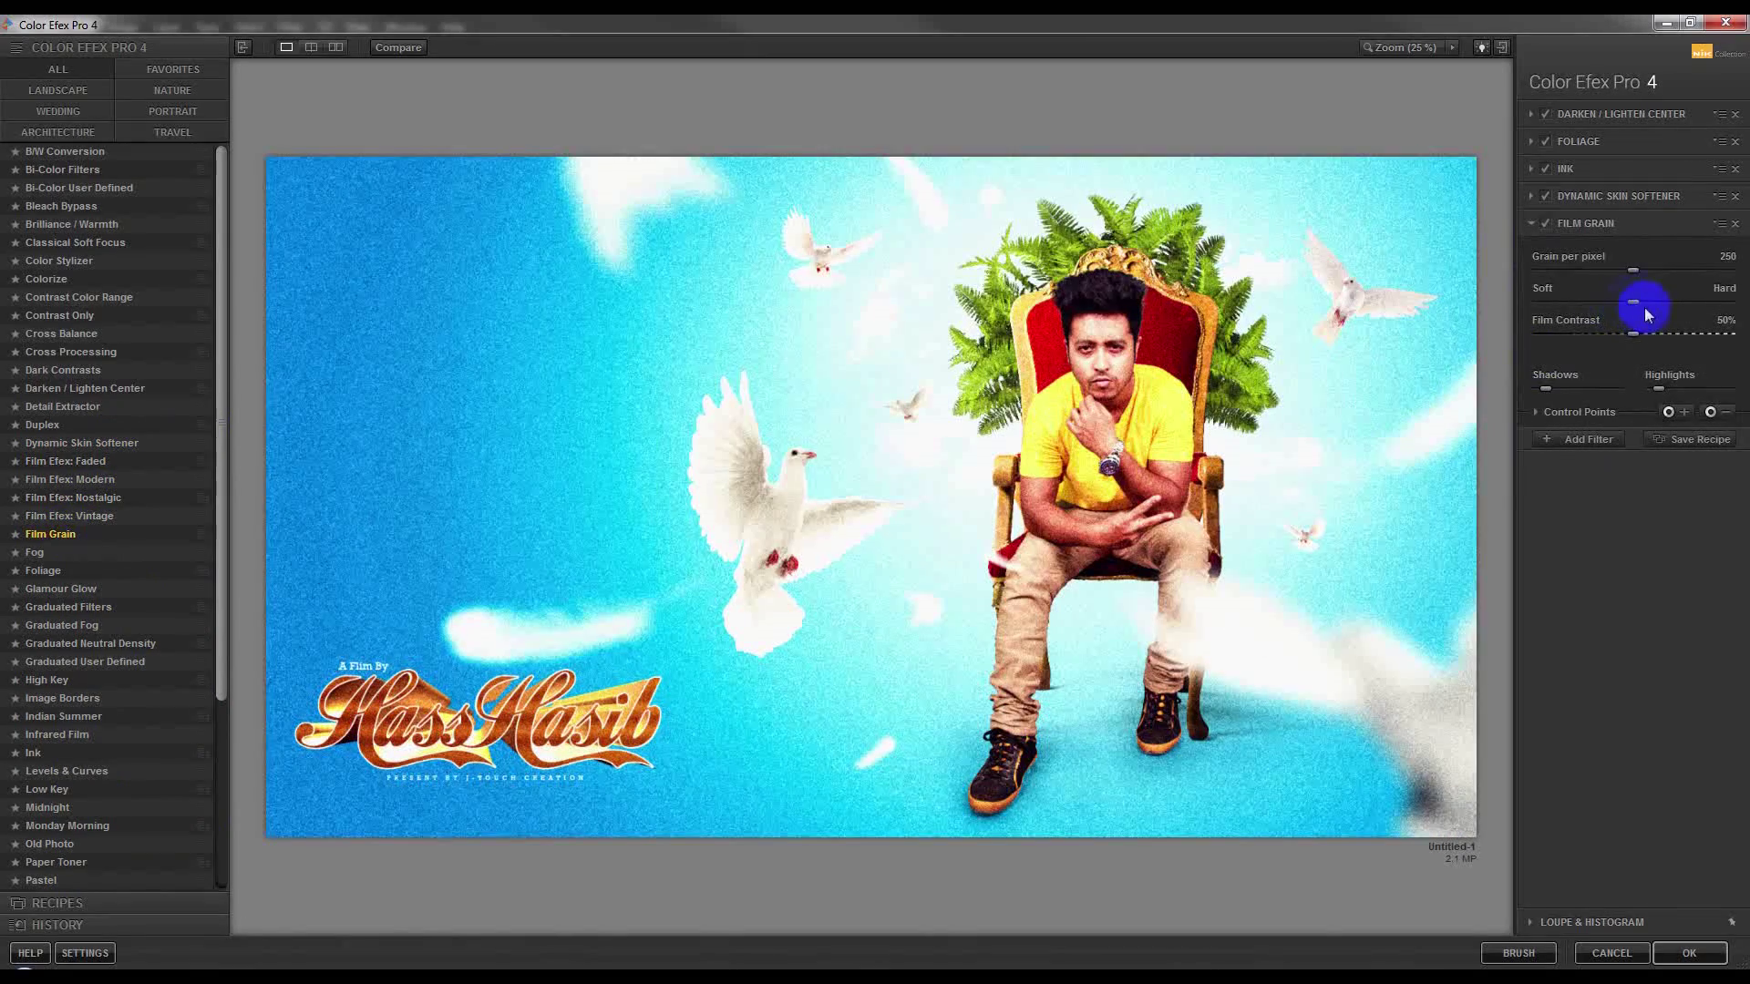
drag(1634, 273, 1729, 273)
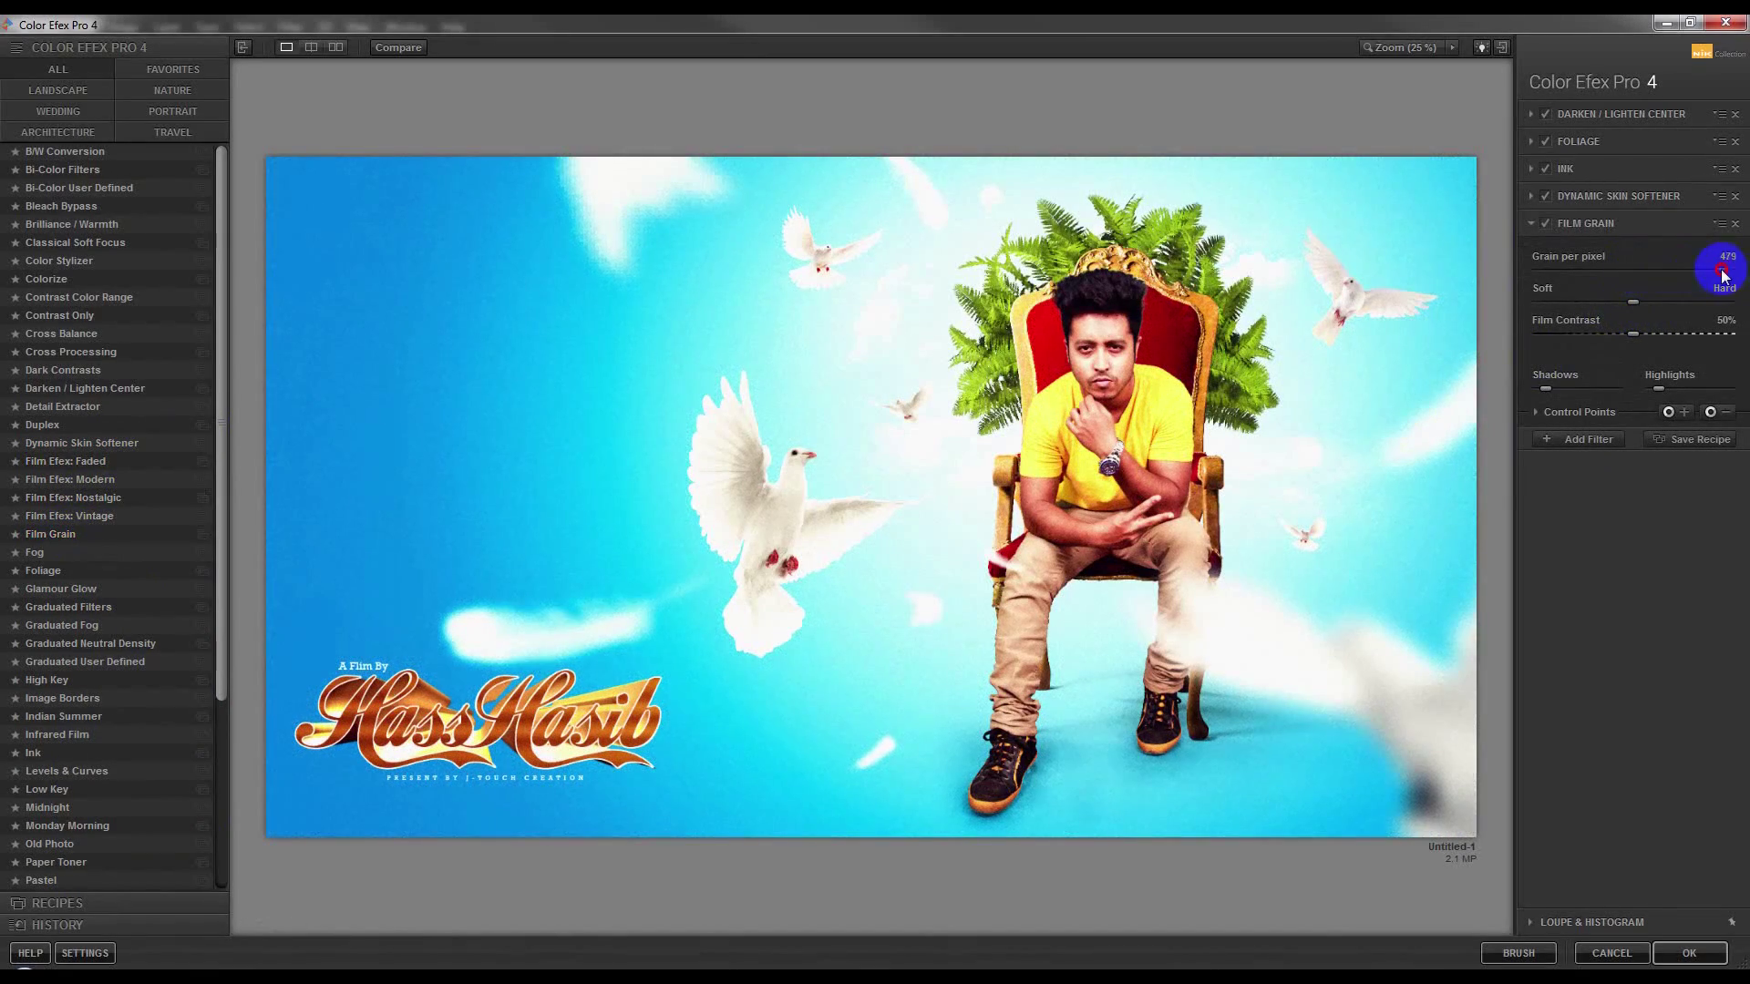
drag(1720, 276, 1722, 273)
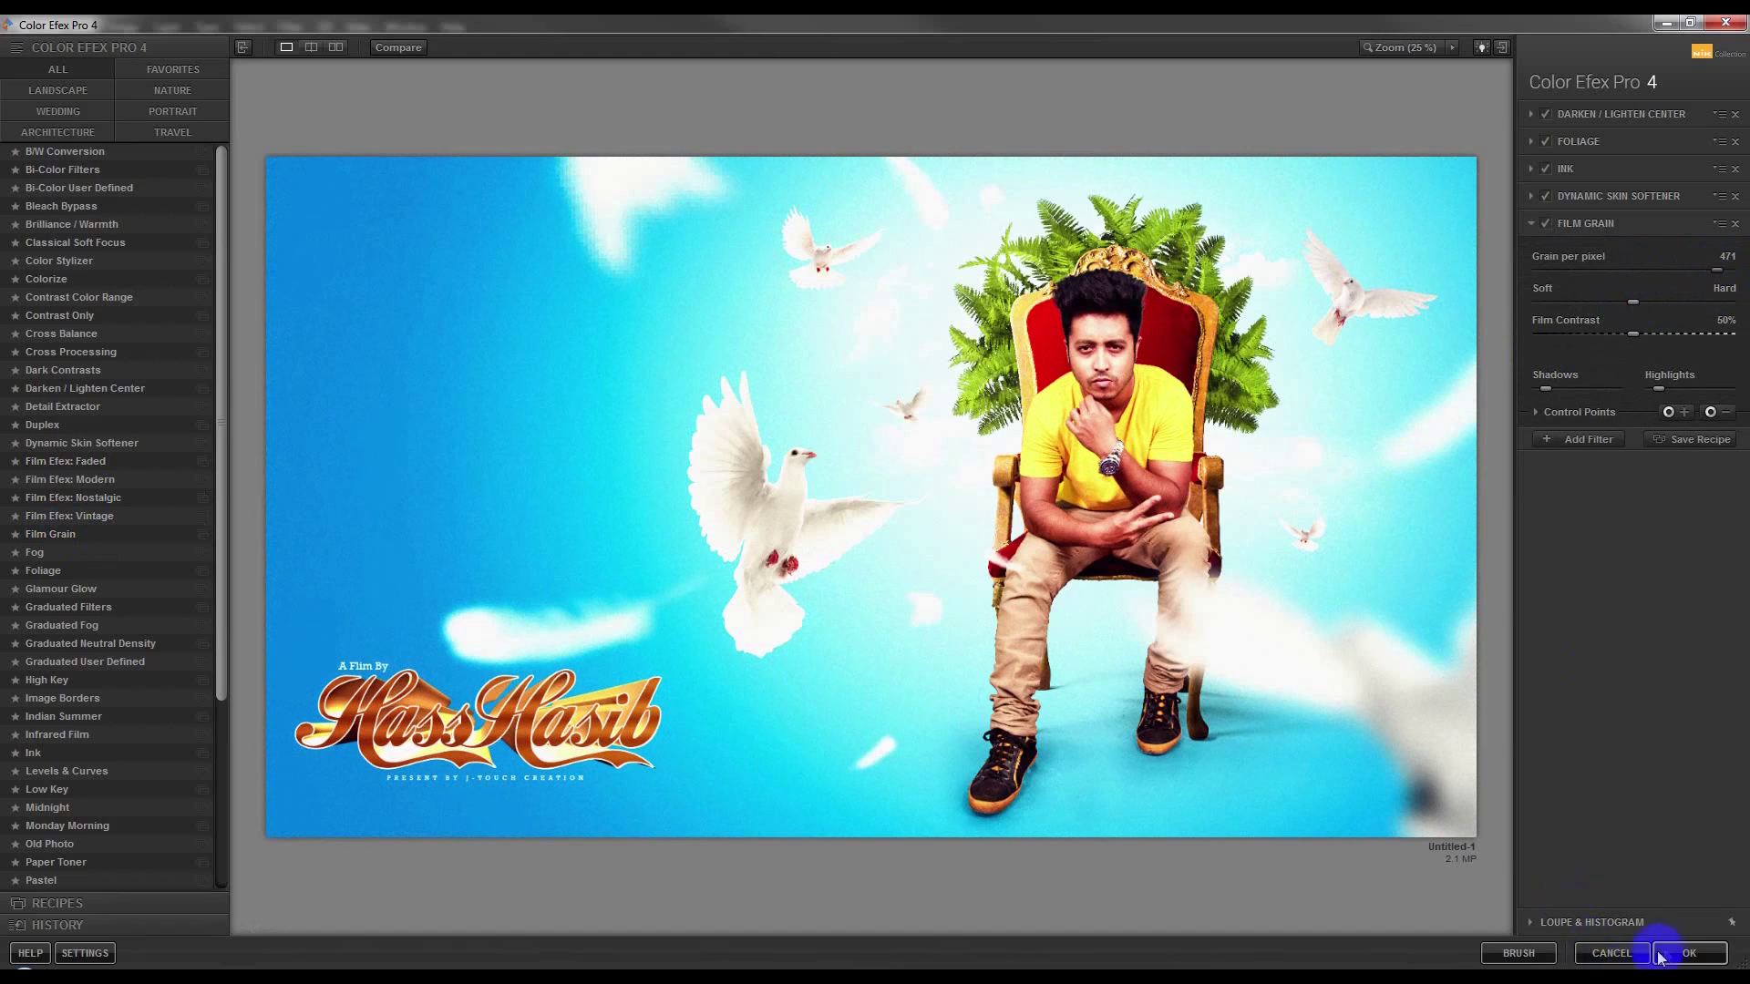
click(1661, 955)
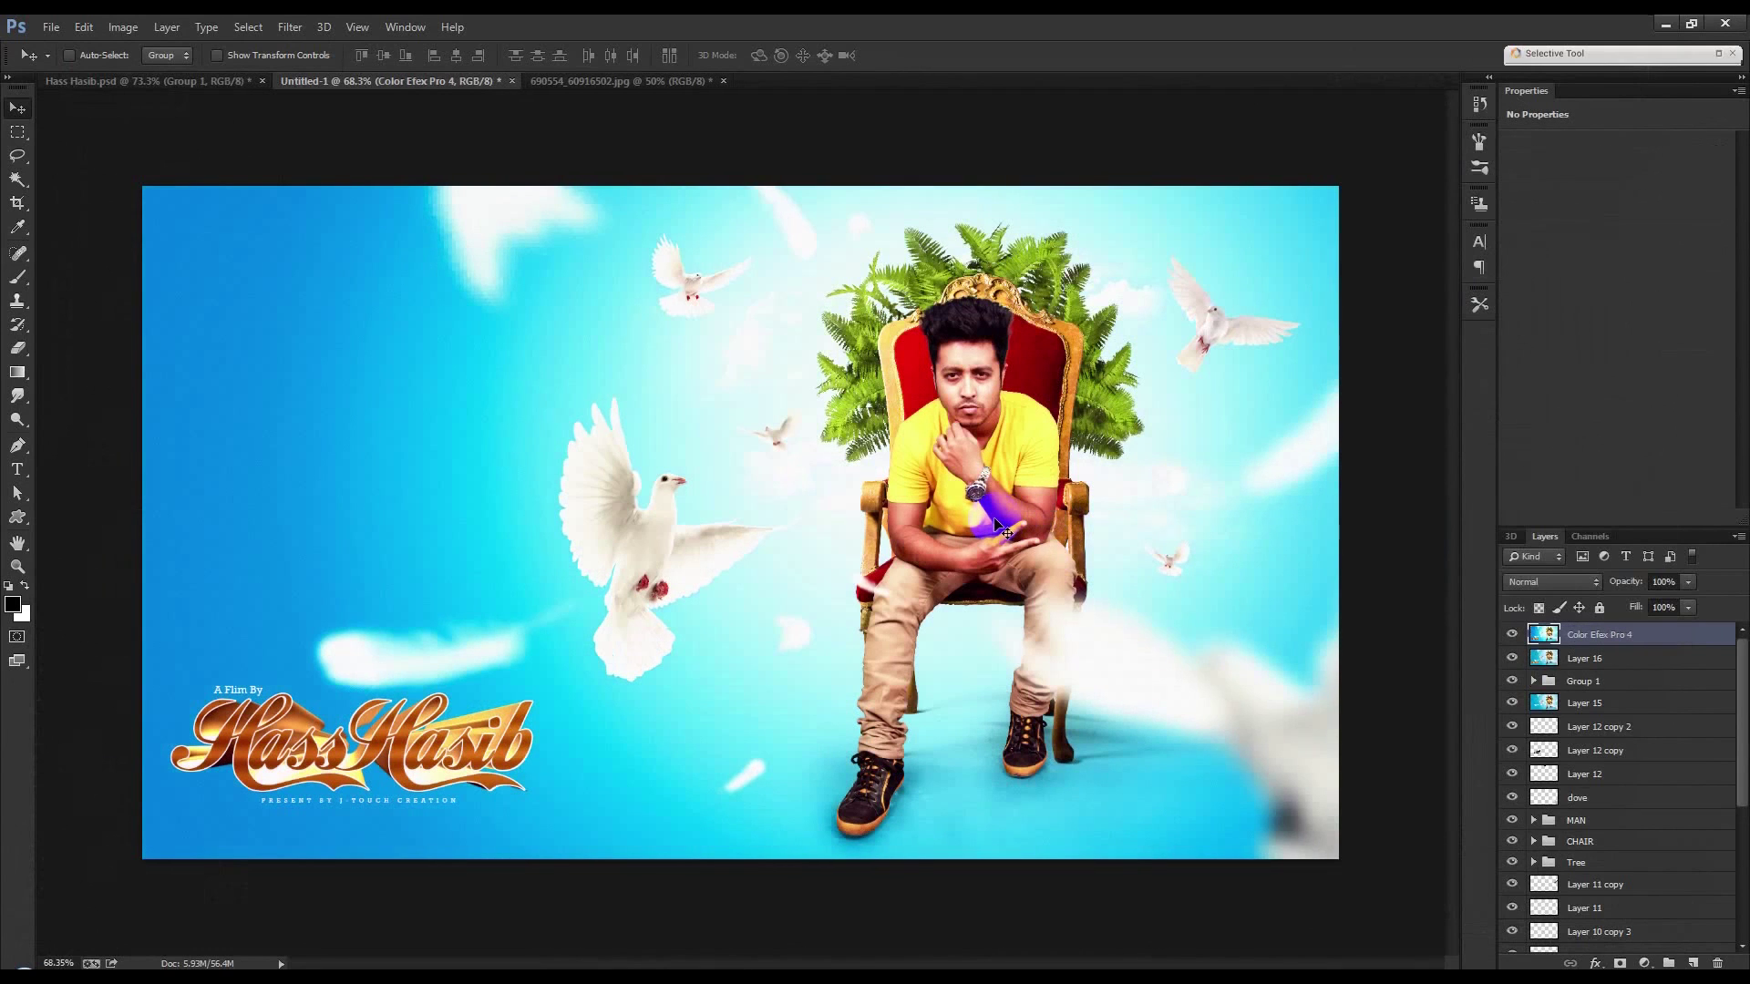
Lower the Color Efex Pro 4 layer to 49% opacity, briefly opening and dismissing Shadows/Highlights.
click(1655, 607)
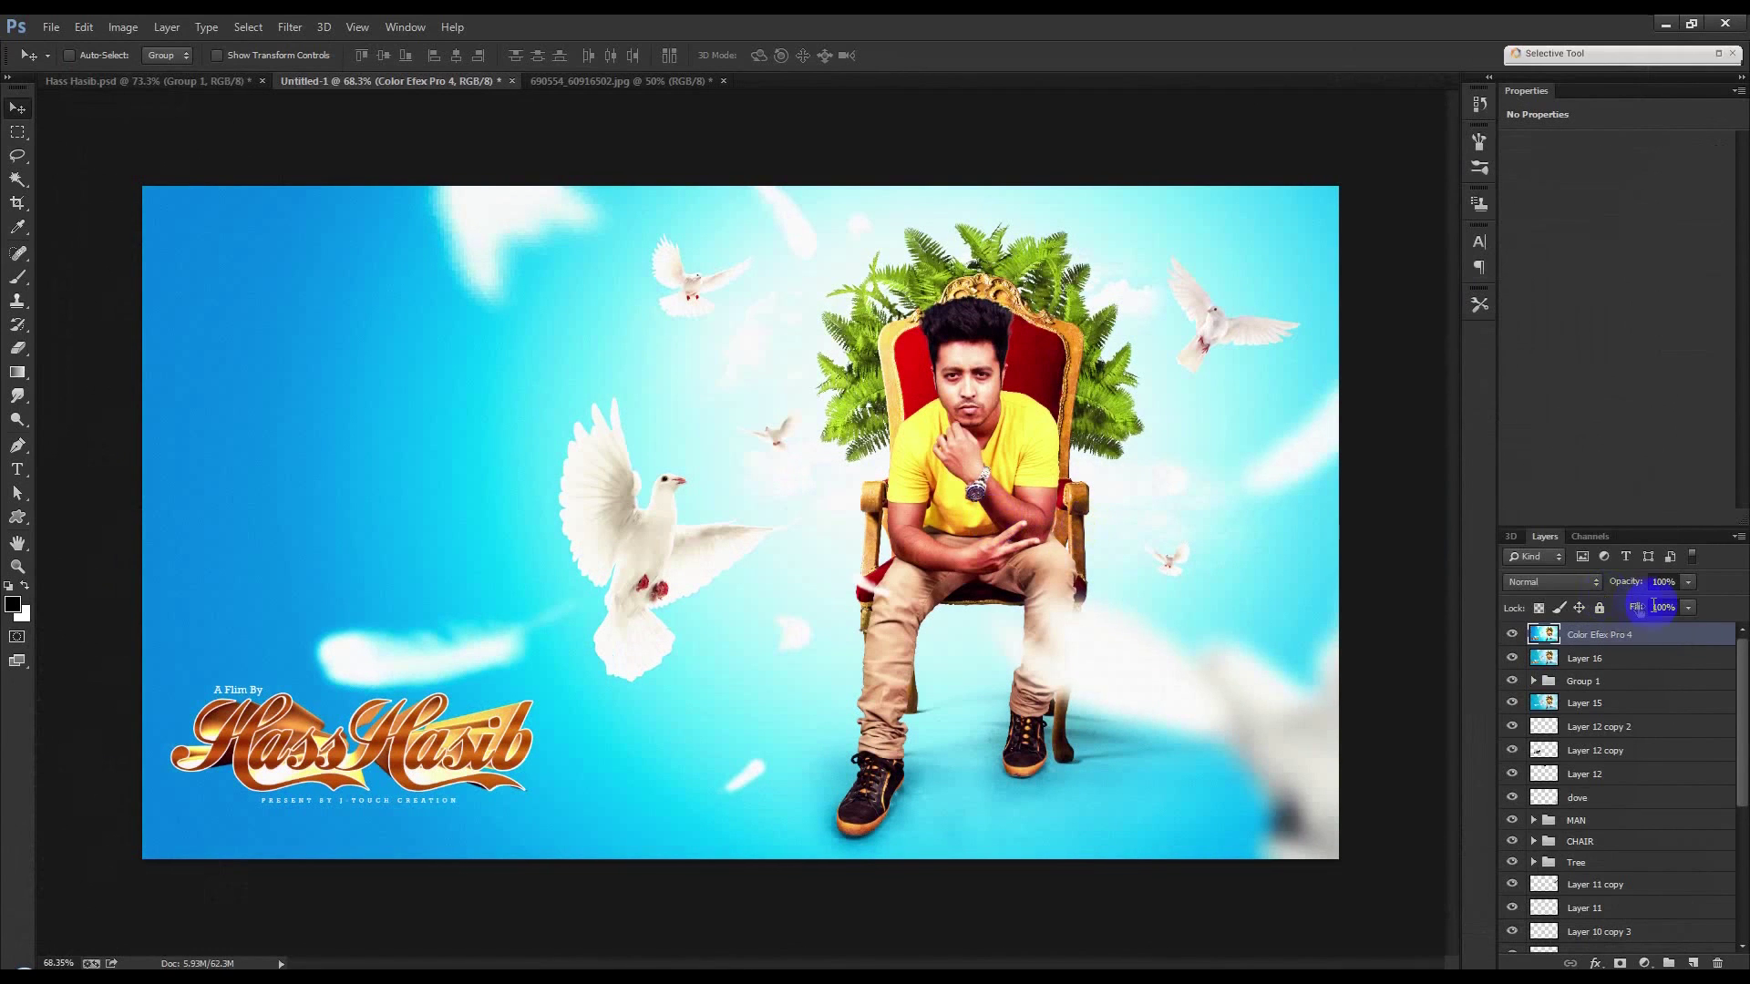
drag(1635, 588, 1610, 586)
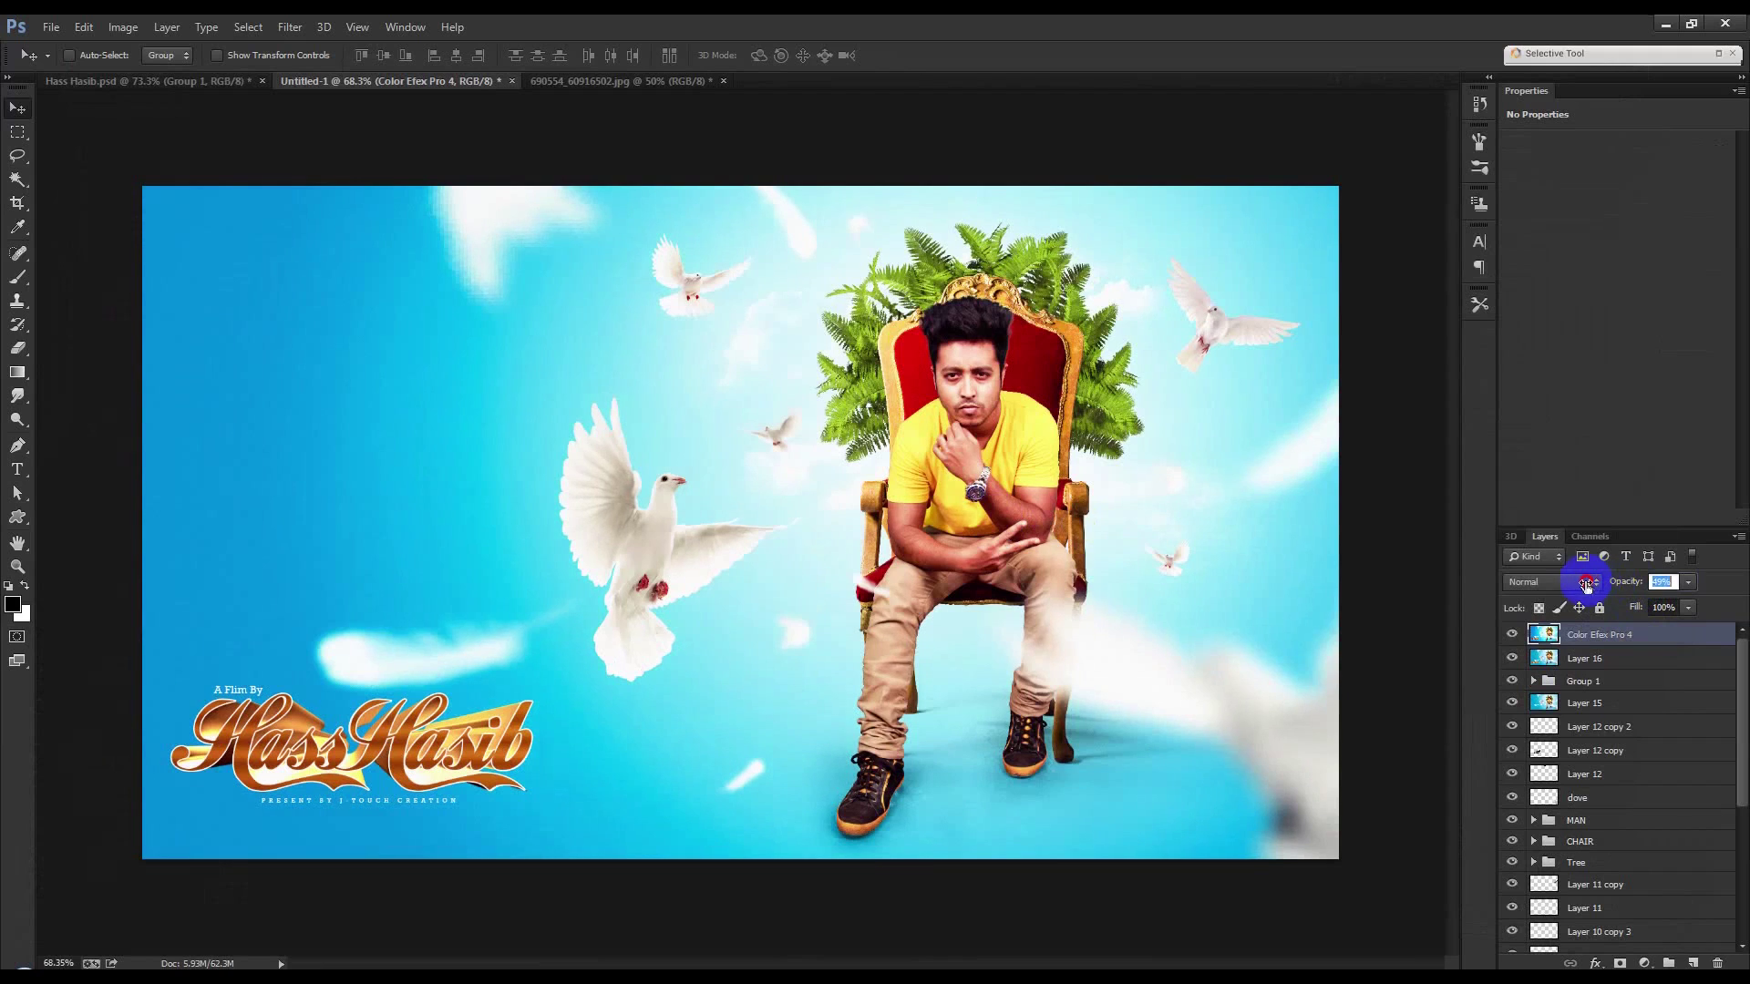
click(123, 27)
mouse_move(205, 75)
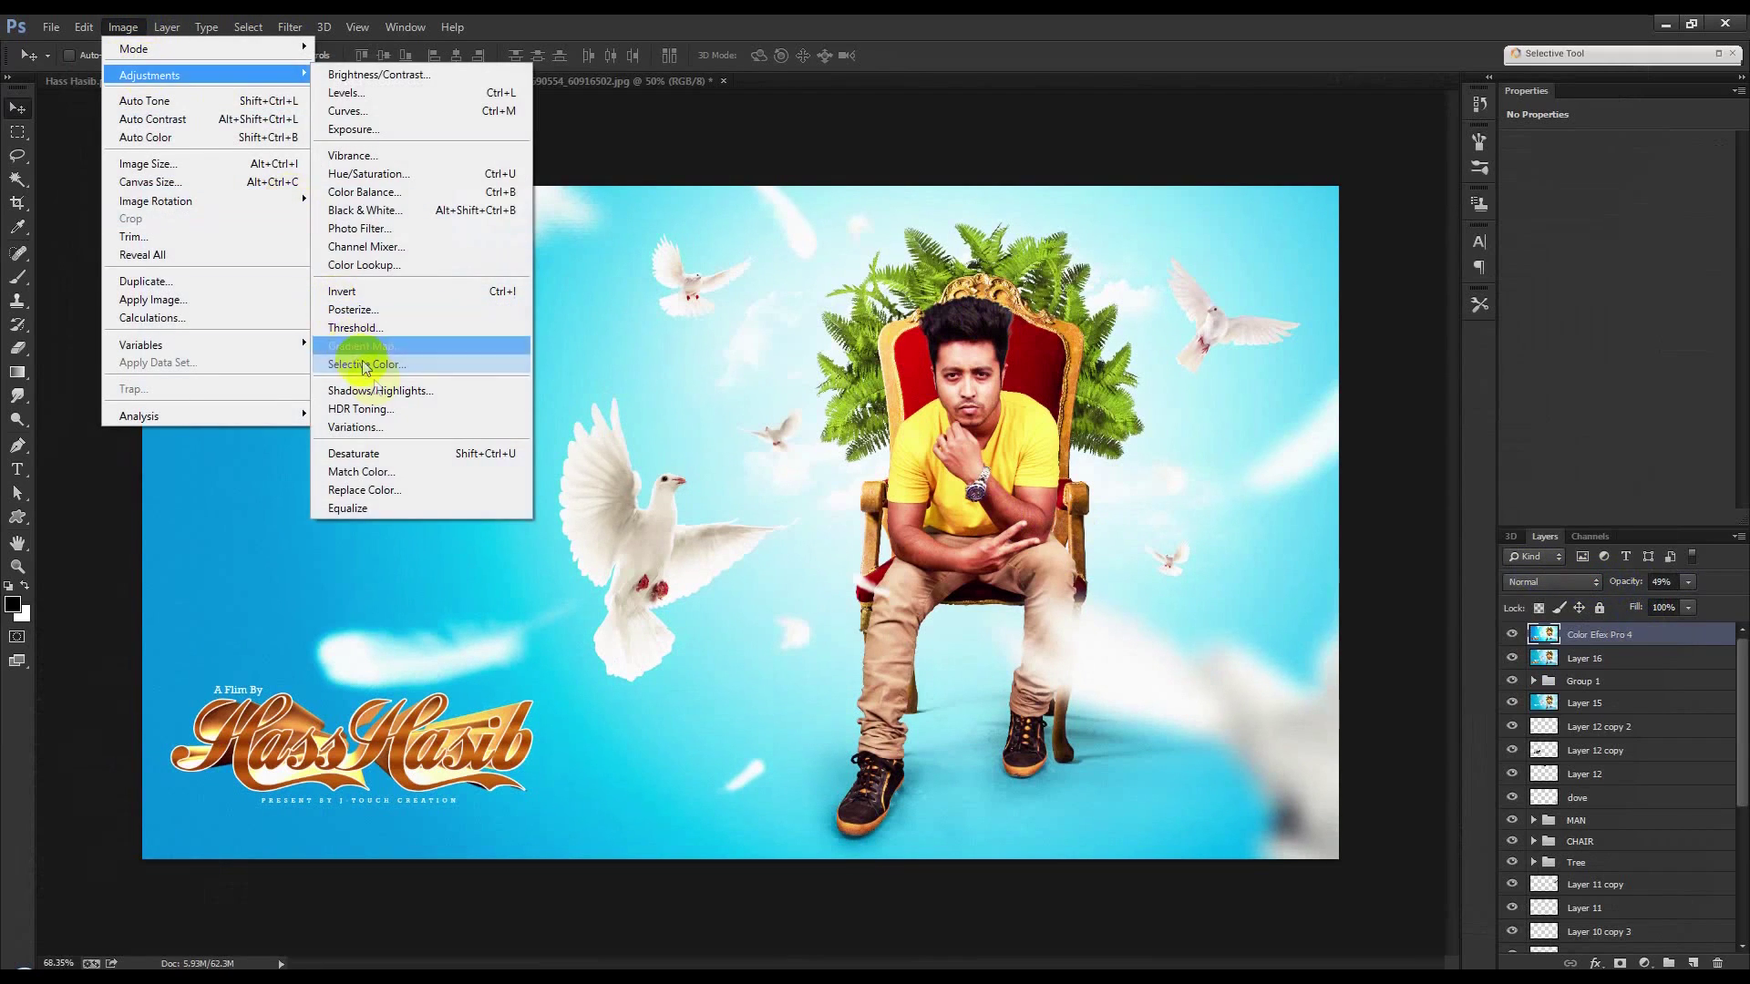
click(369, 390)
click(1322, 290)
key(v)
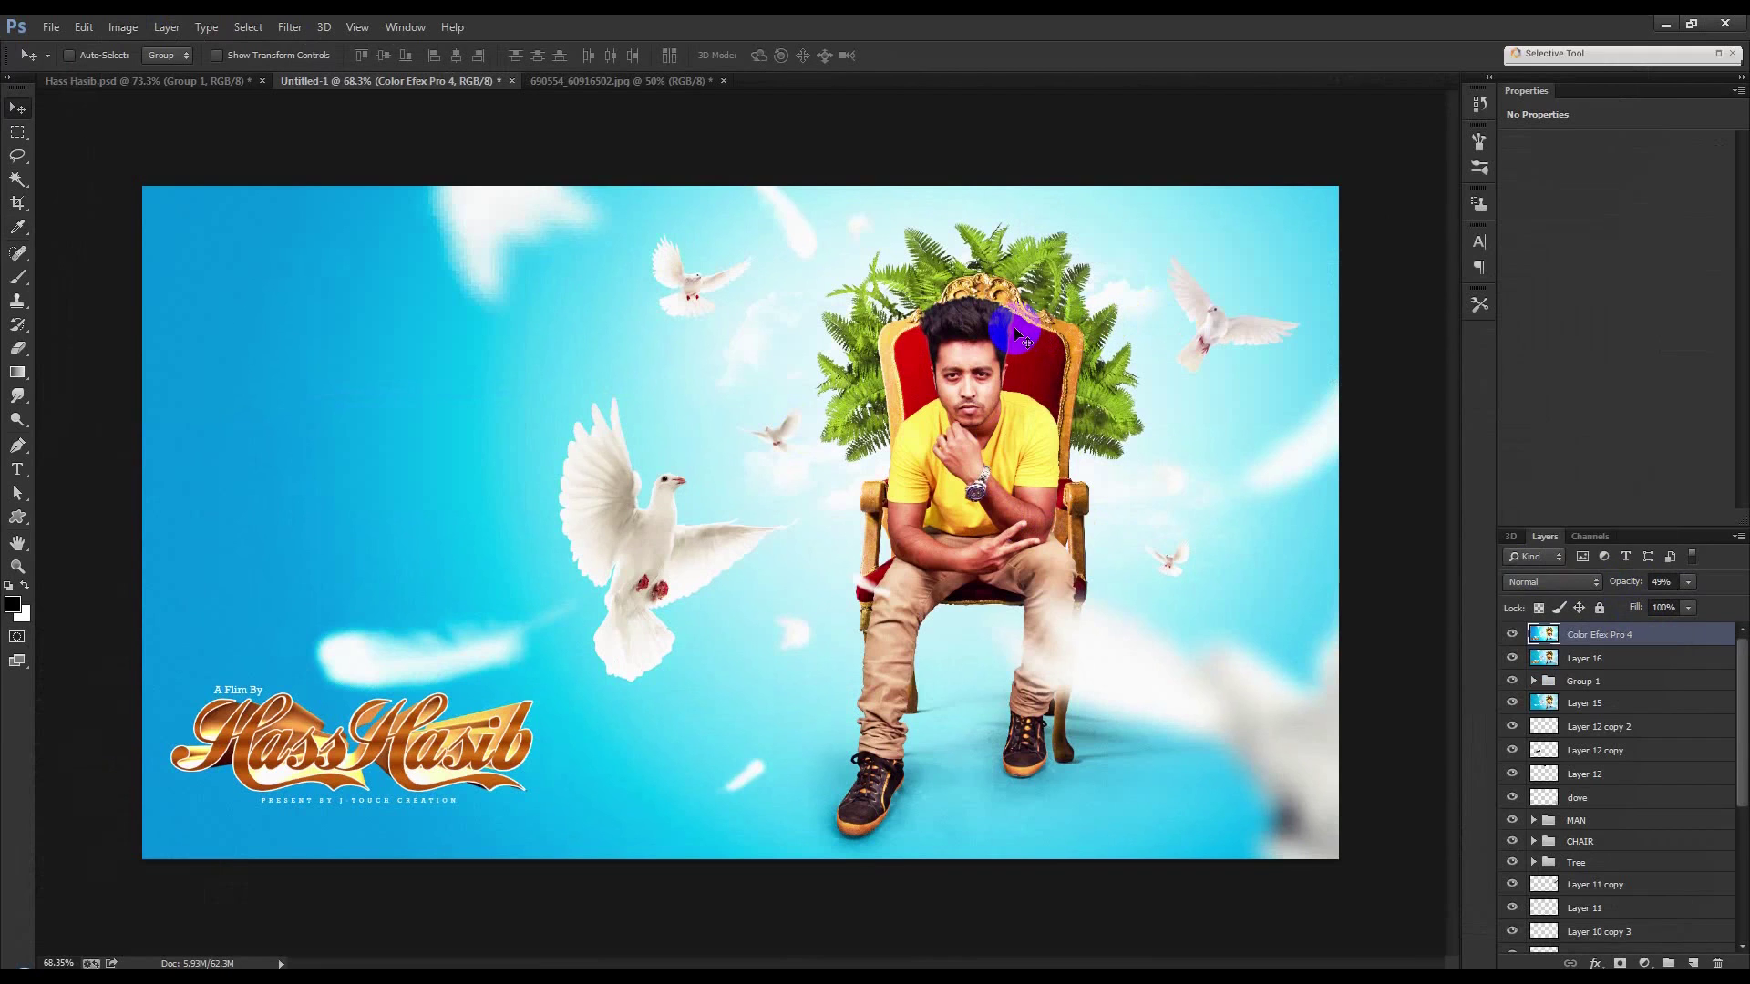
Close 690554_60916502.jpg without saving and return to the Untitled-1 document.
click(241, 82)
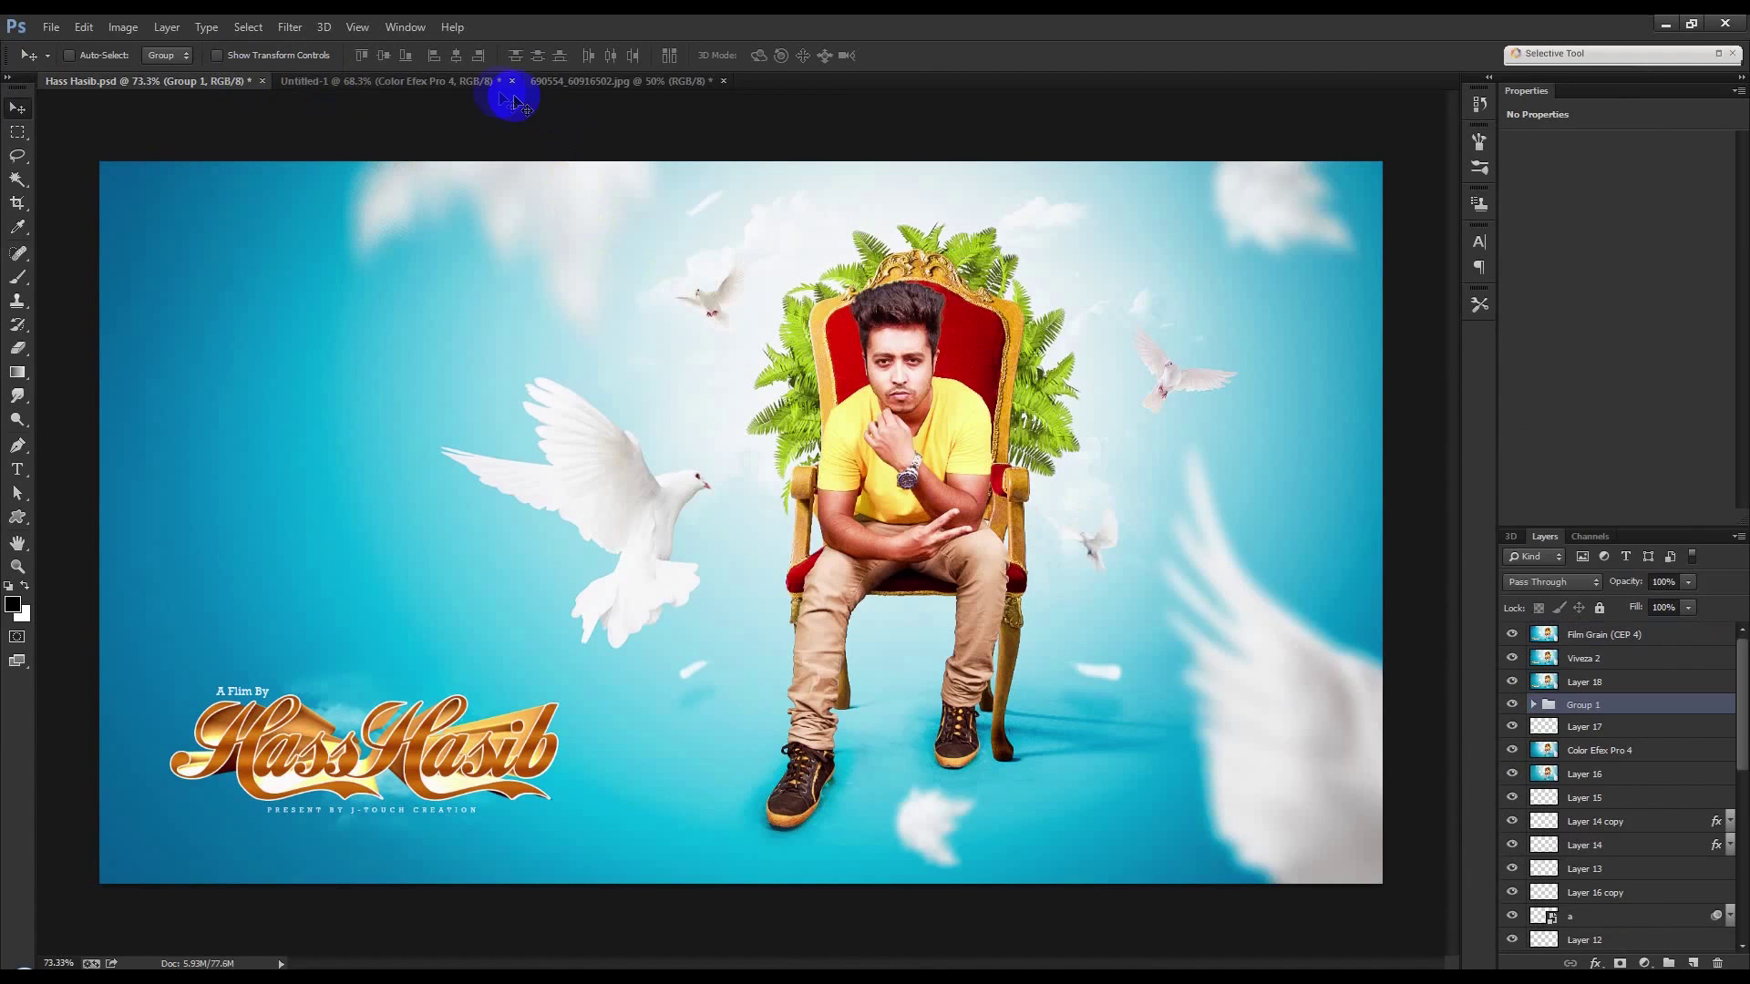
click(720, 82)
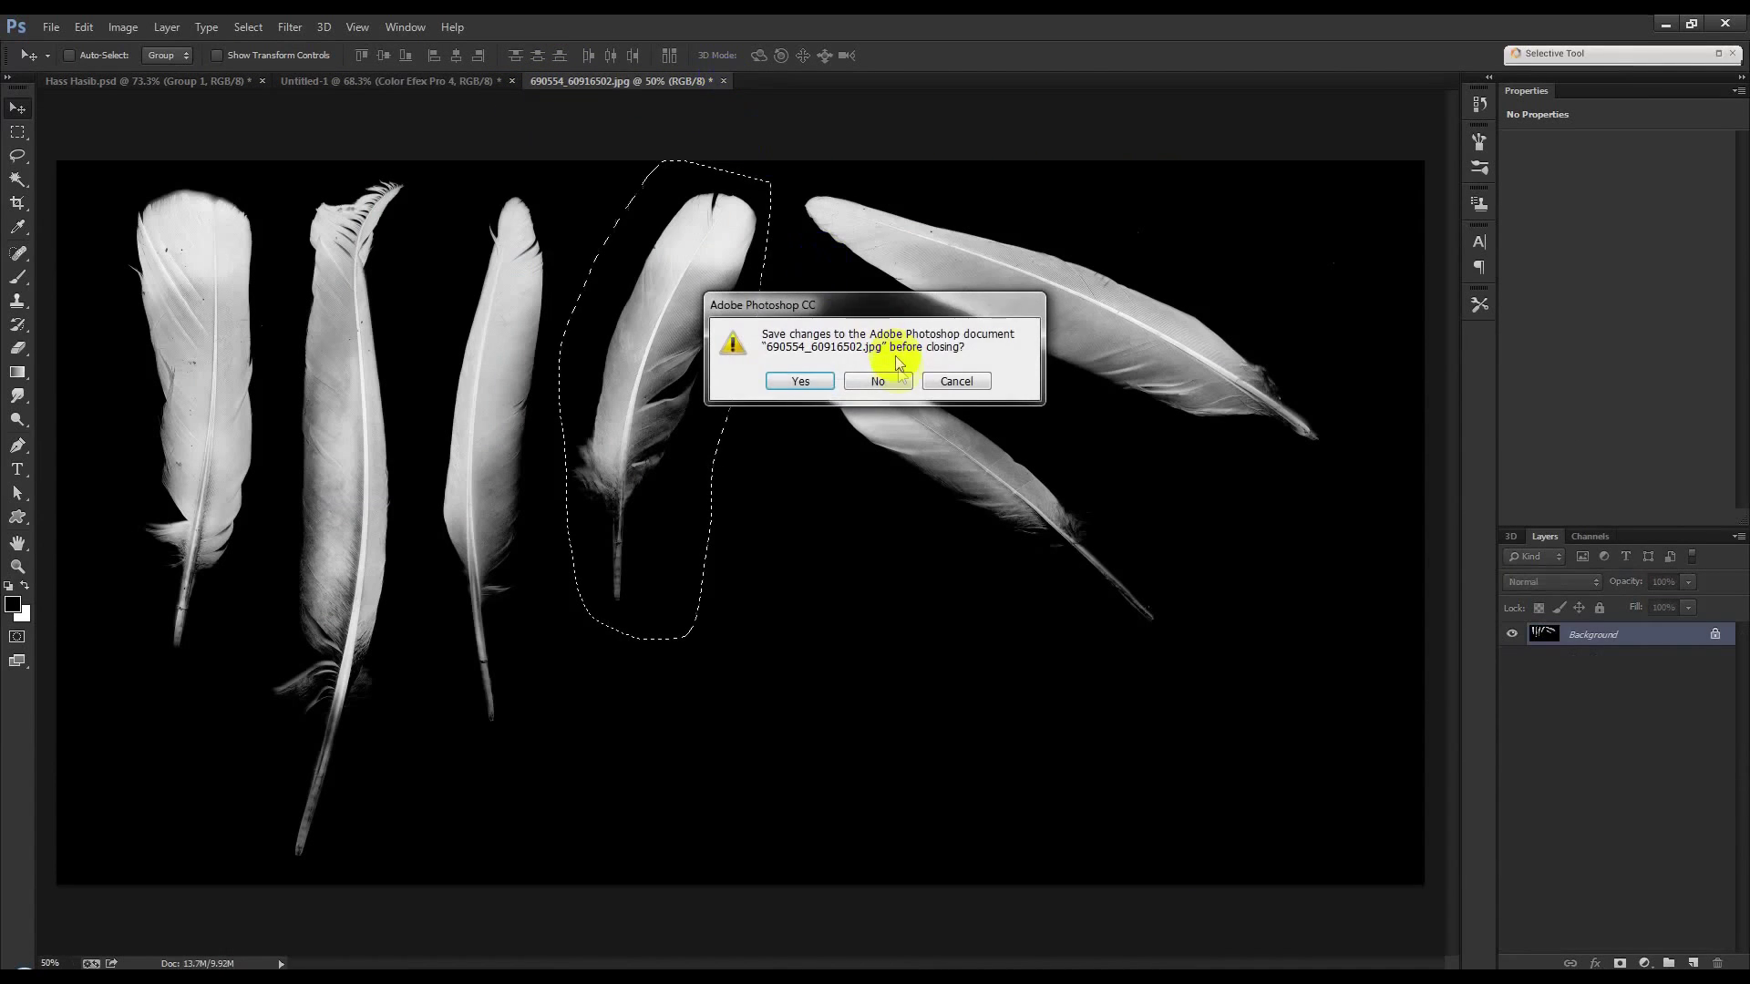
click(897, 376)
click(449, 80)
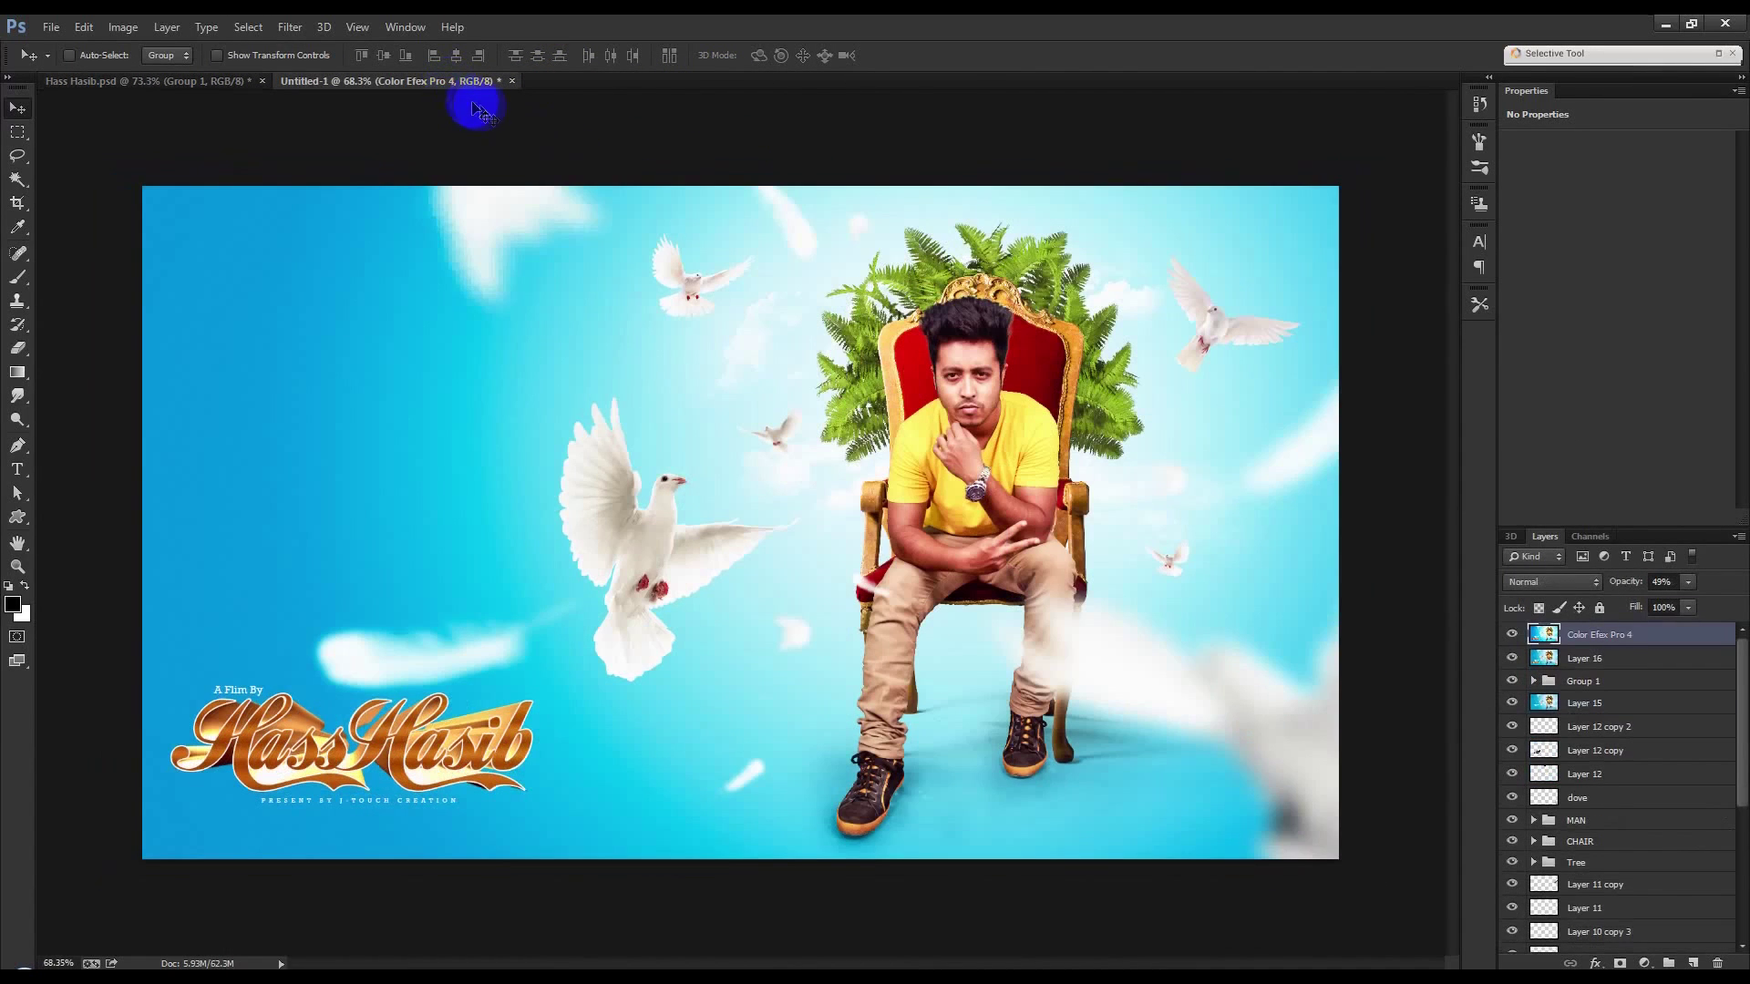
click(125, 80)
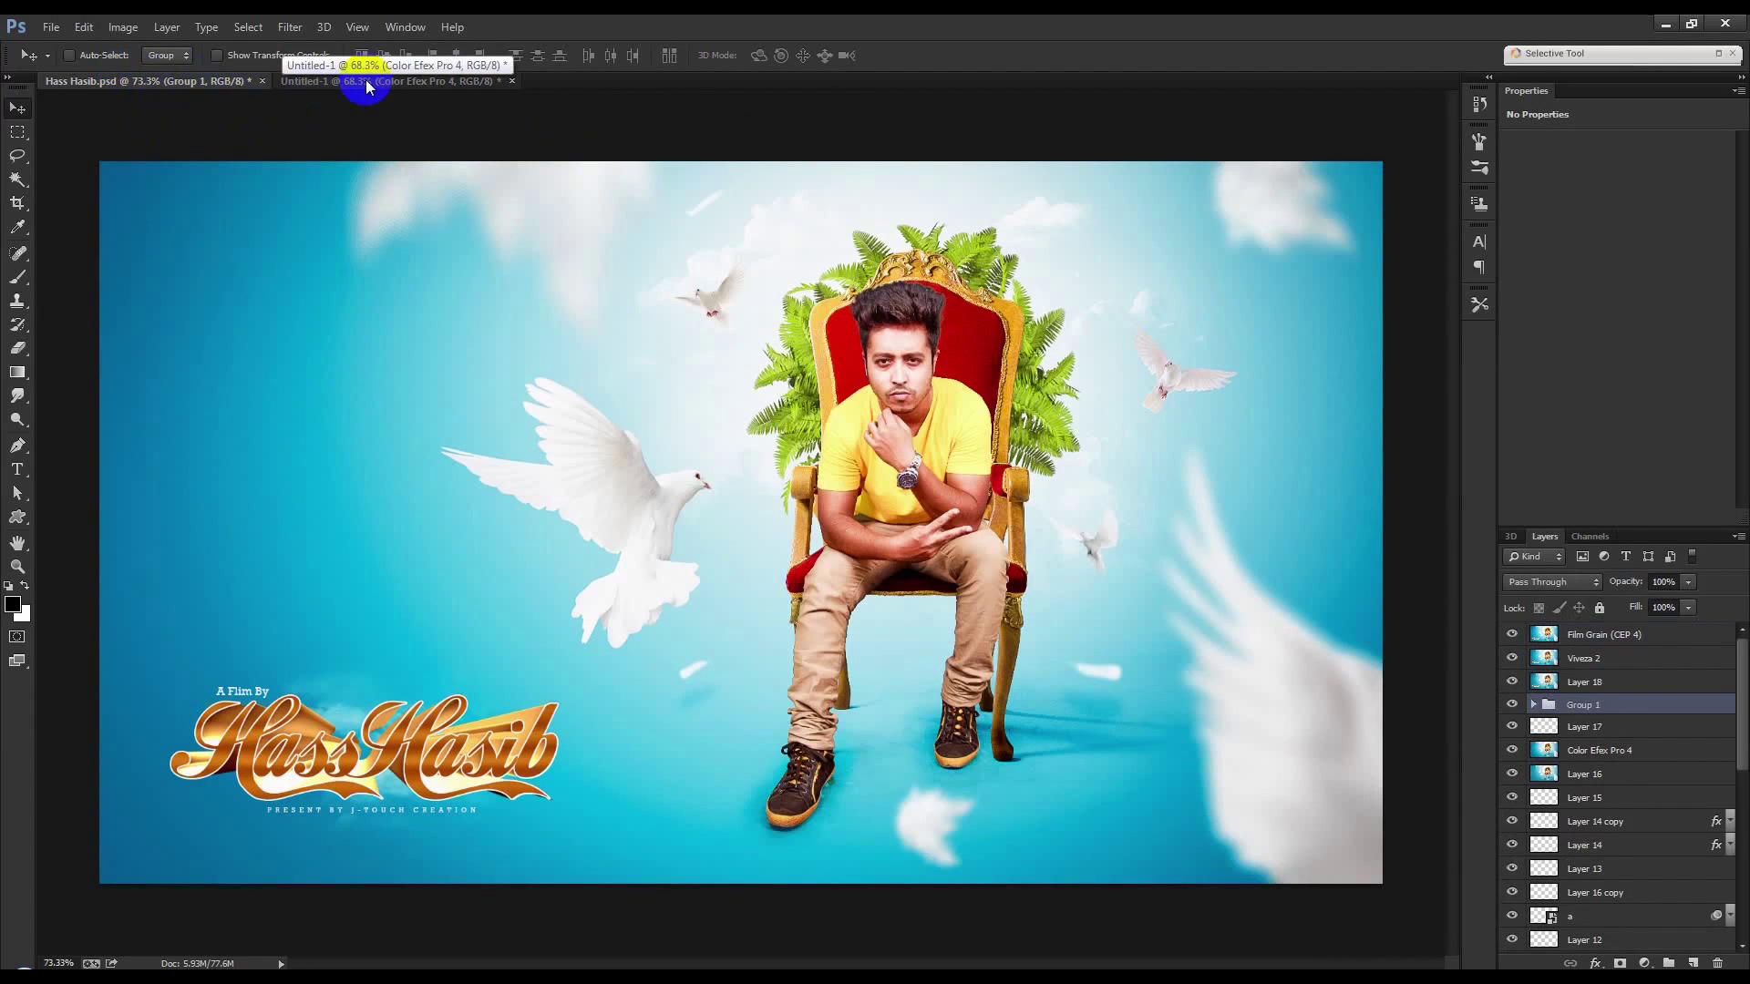
click(369, 81)
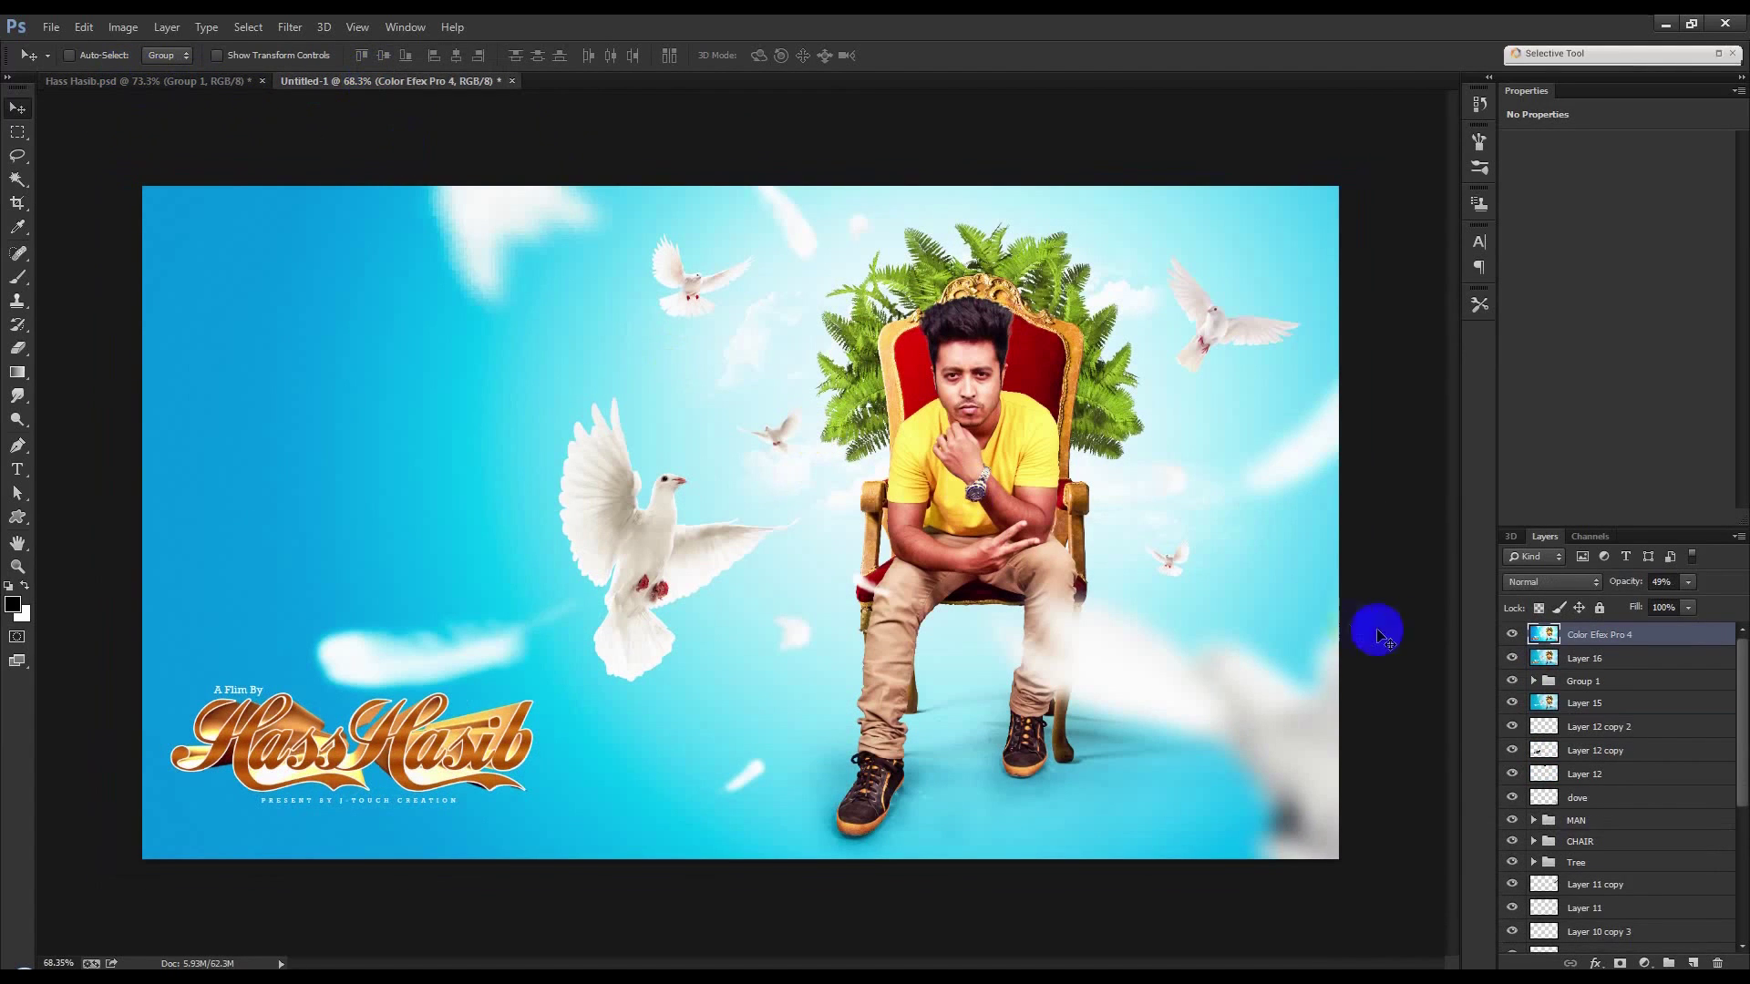